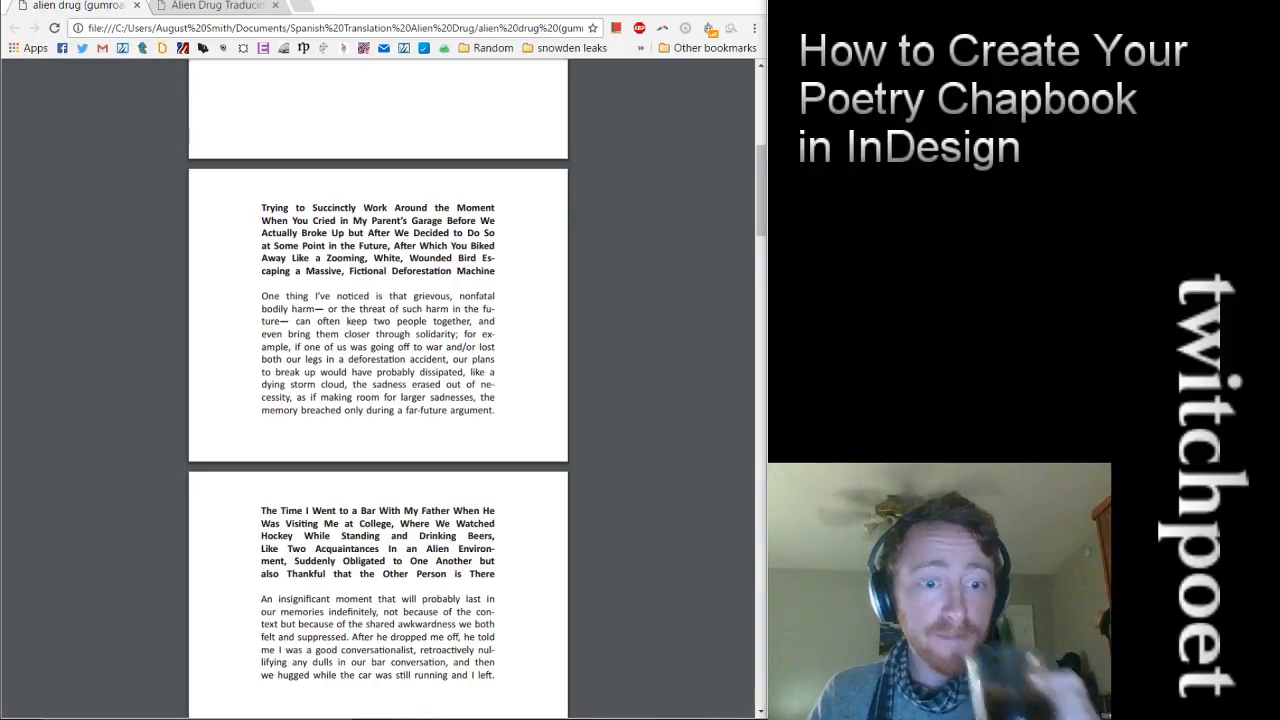
Bring up alien drug (gumroad).pdf in the browser at its cover page
mouse_move(420, 716)
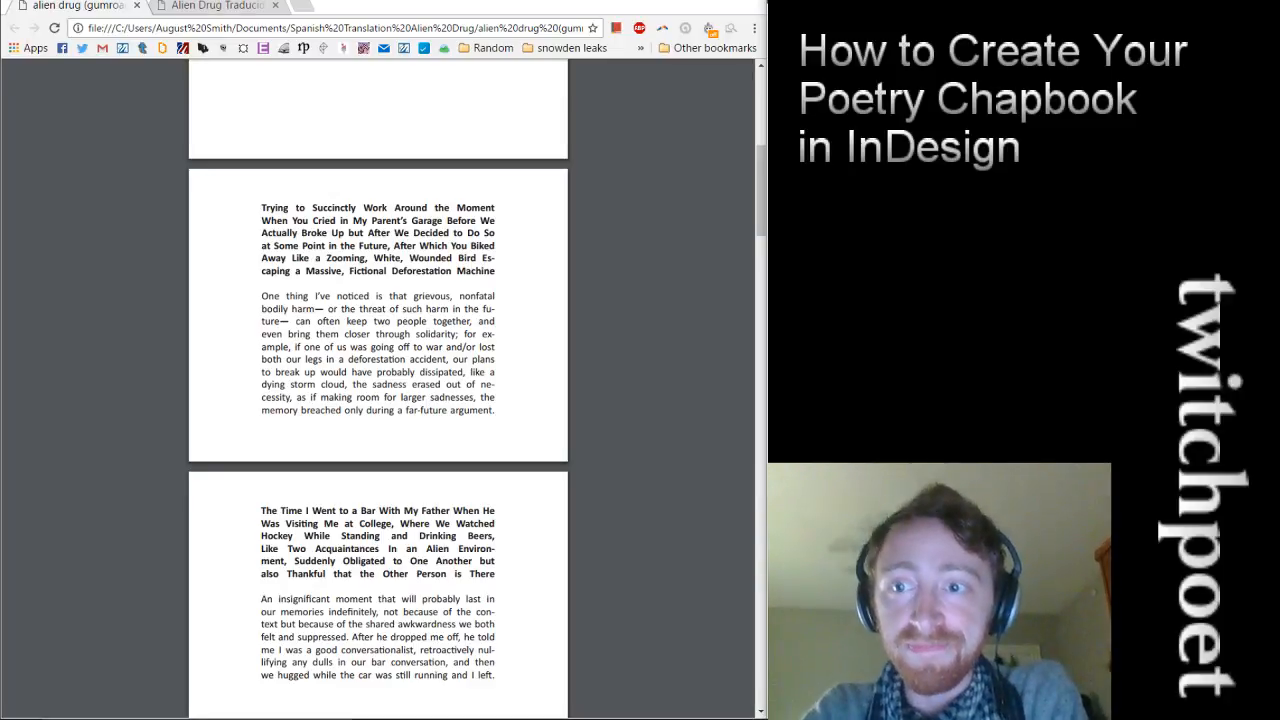
scroll(469, 360, "up", 10)
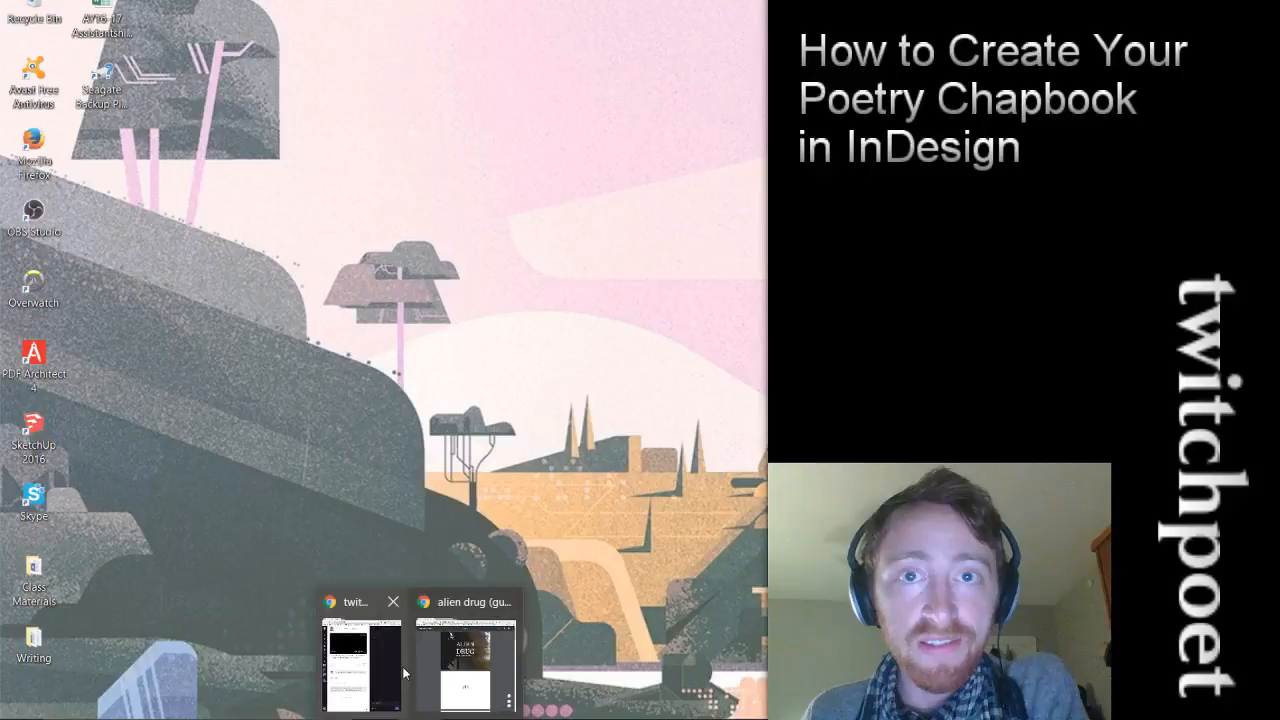
left_click(494, 690)
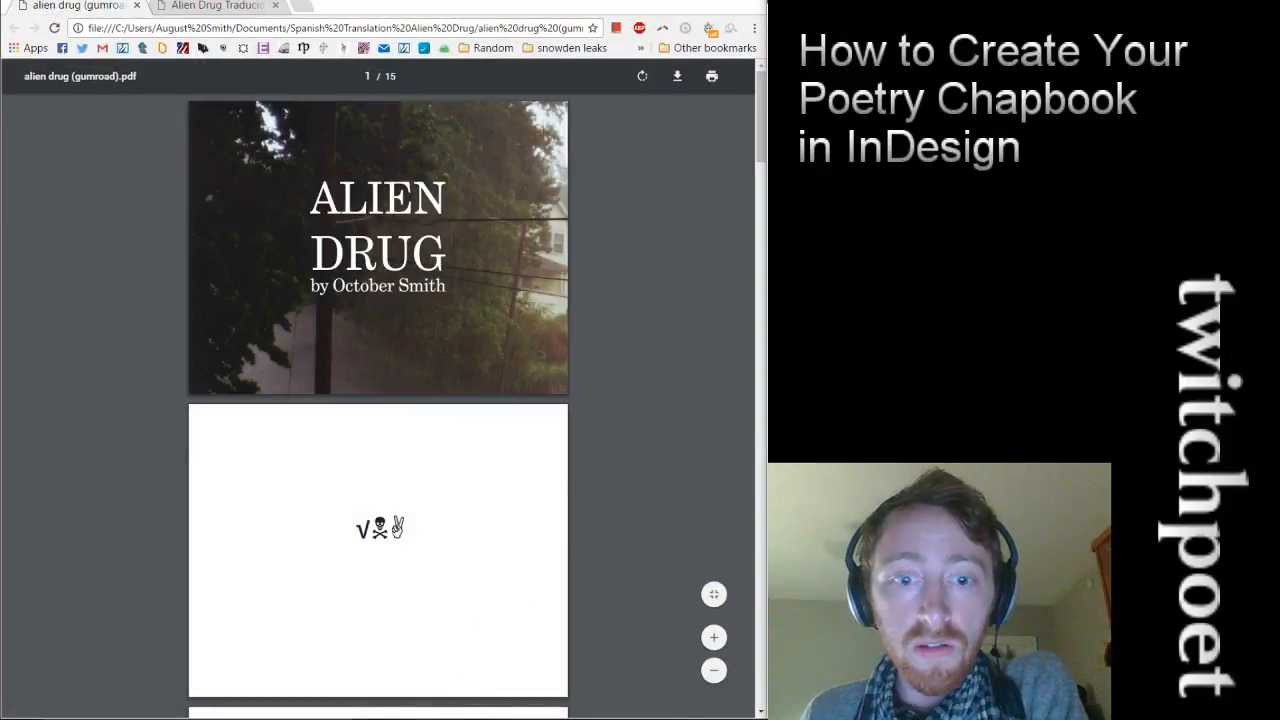
mouse_move(420, 716)
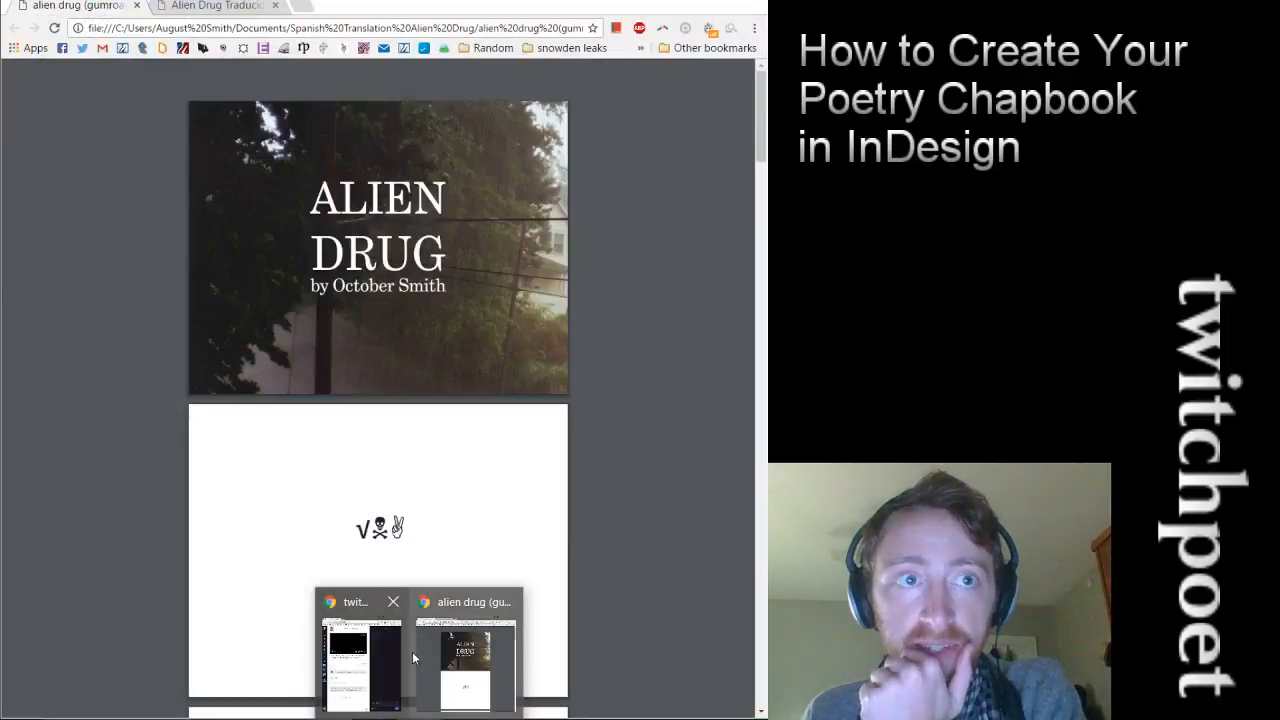
left_click(411, 651)
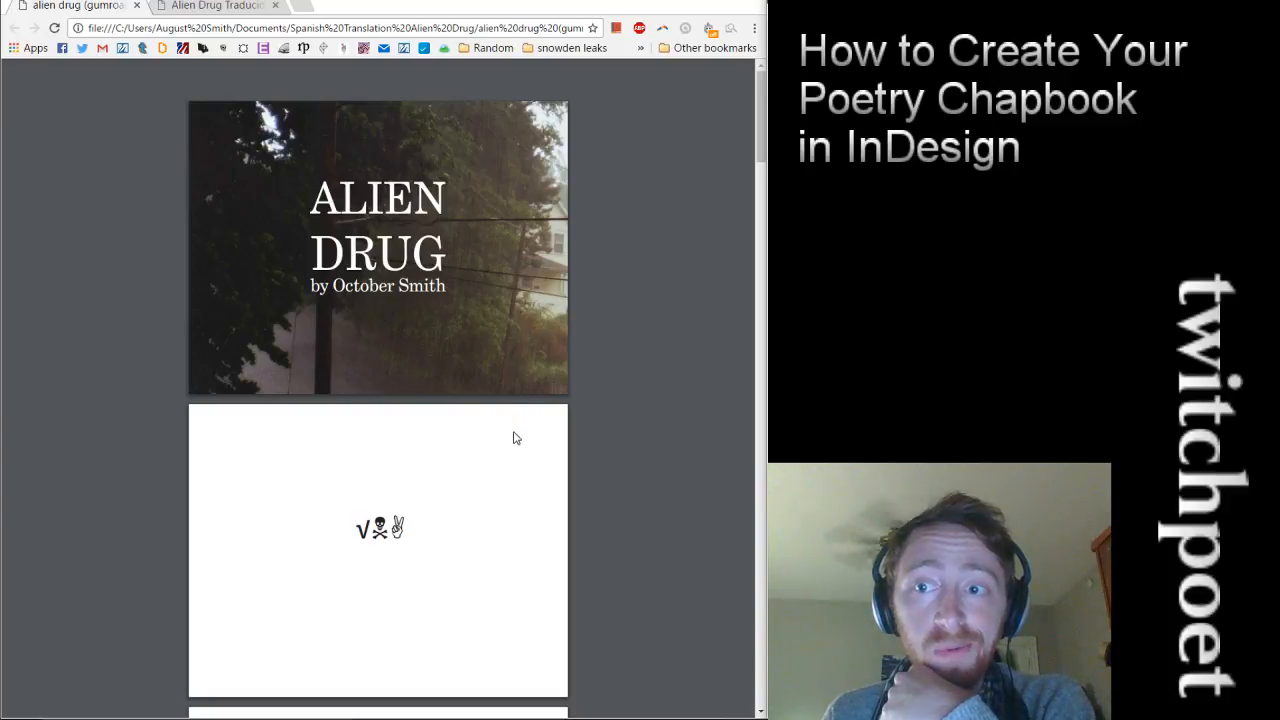
key("alt+Tab")
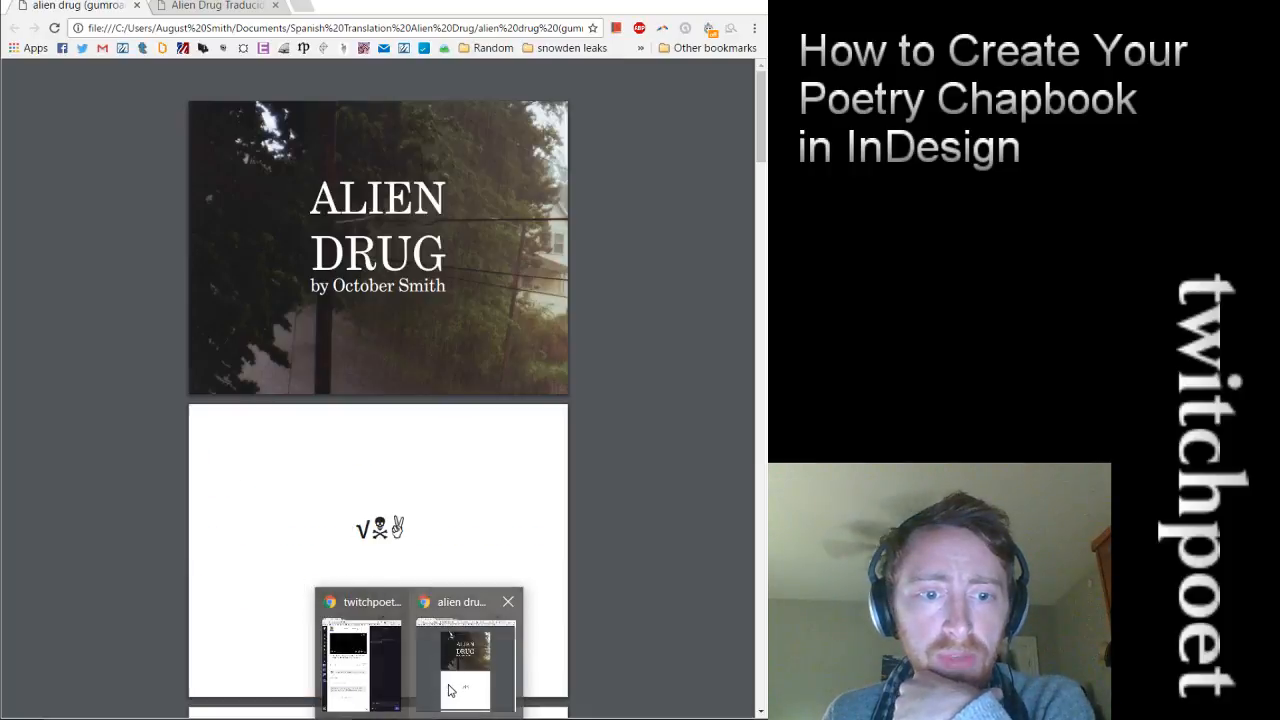
left_click(450, 690)
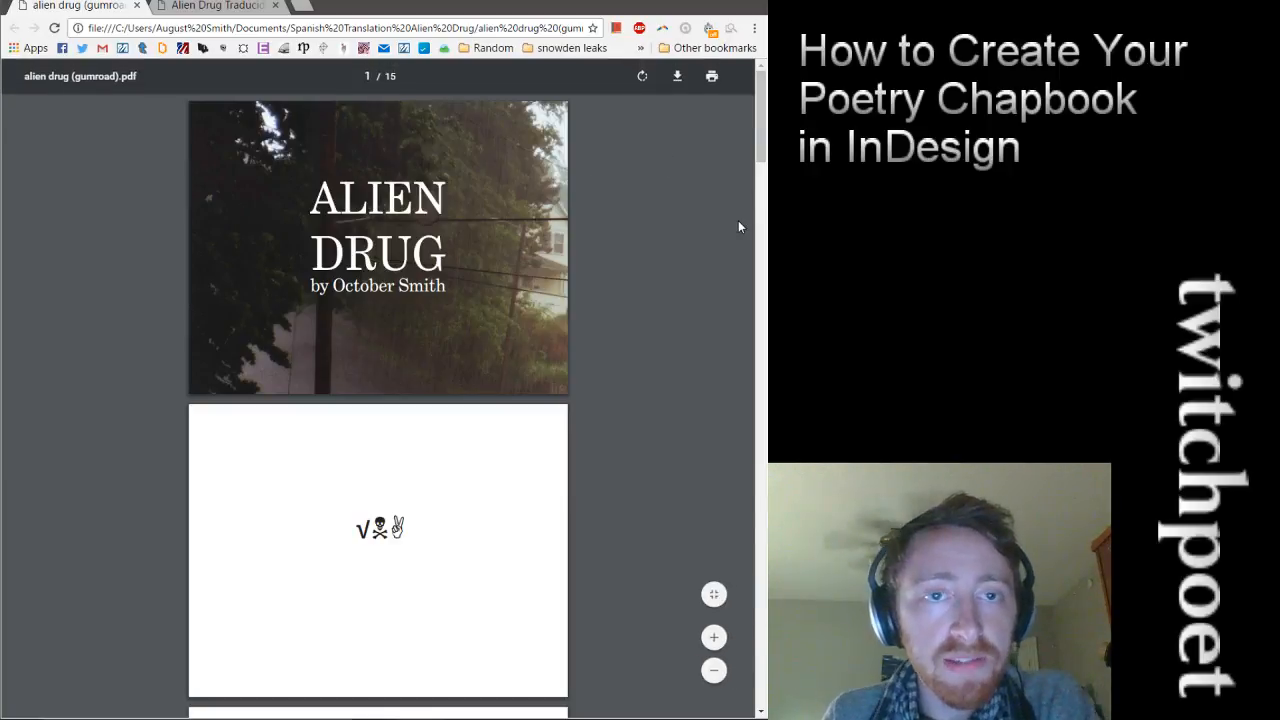
Look through the English poems in alien drug (gumroad).pdf from the cover to page 7, checking their square text layout
left_click_drag(763, 114, 759, 134)
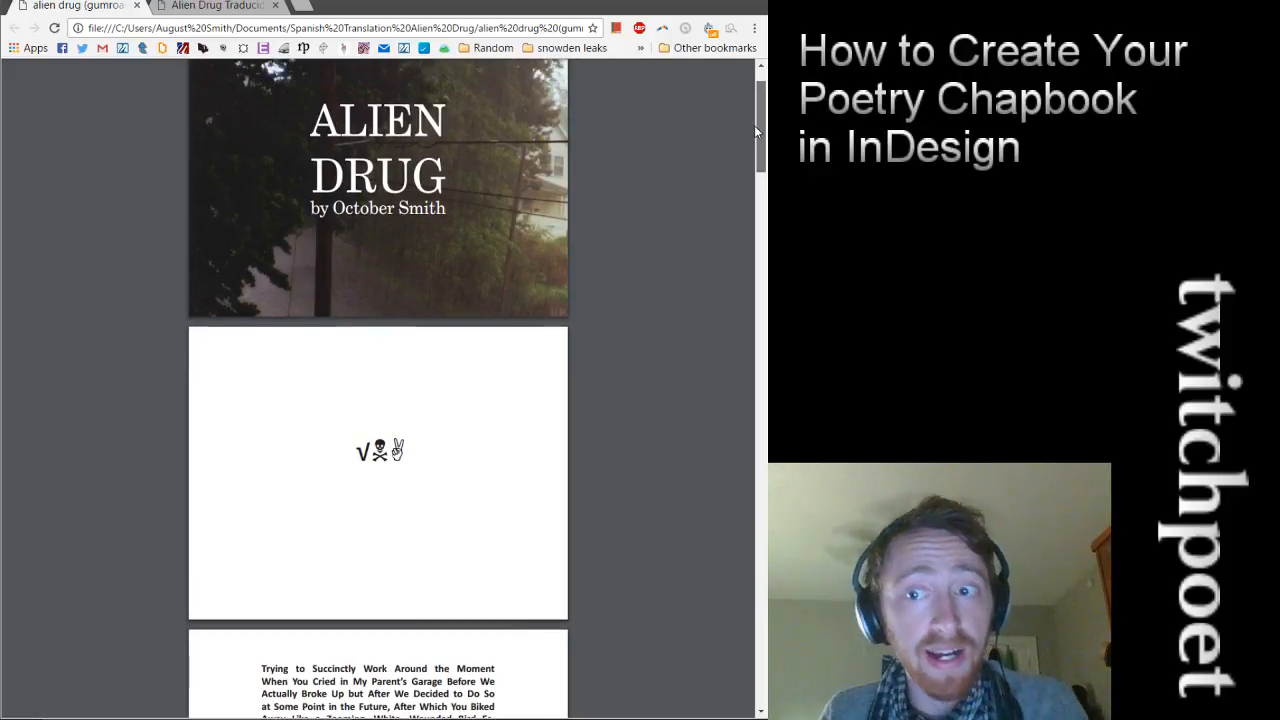
scroll(754, 128, "down", 2)
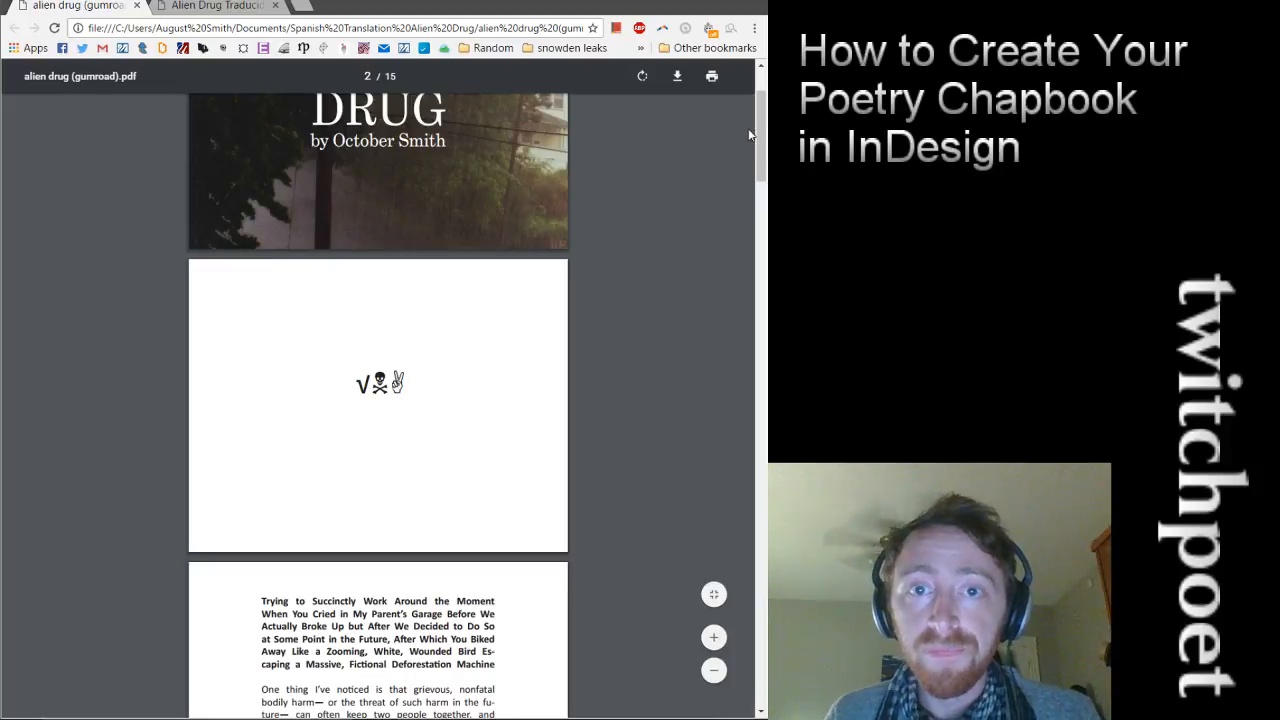
scroll(757, 140, "down", 7)
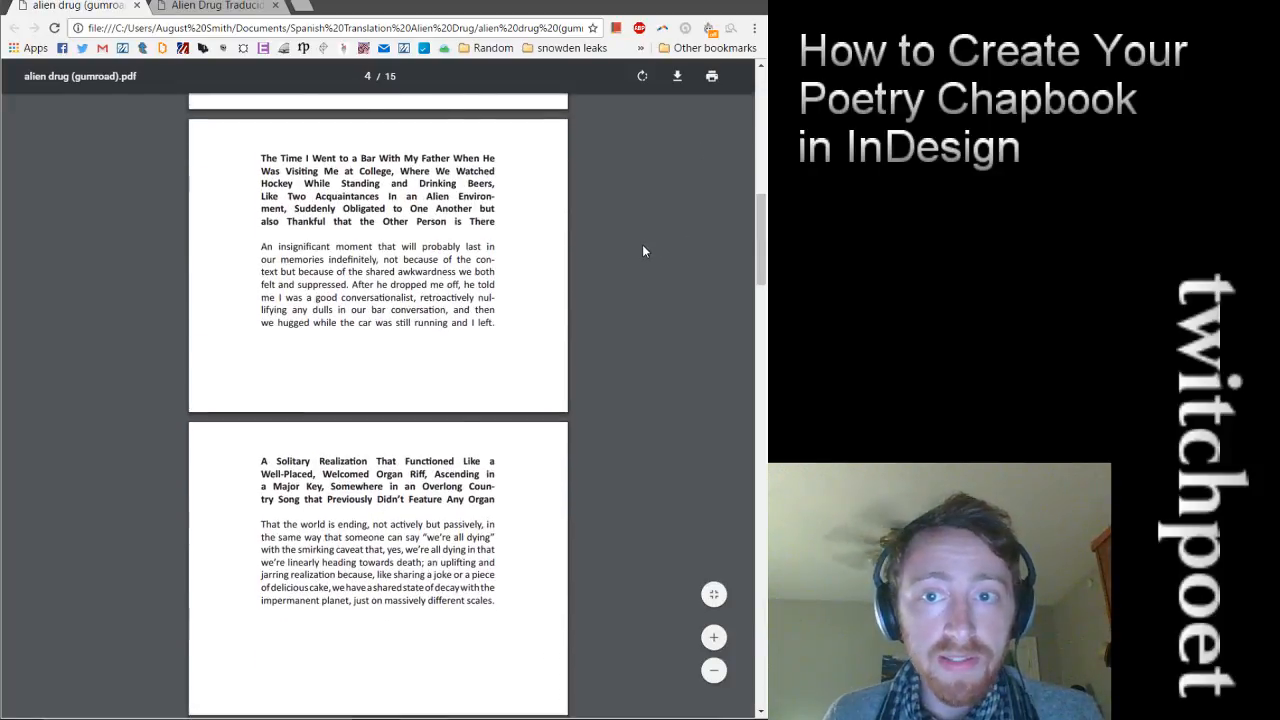
scroll(643, 251, "up", 3)
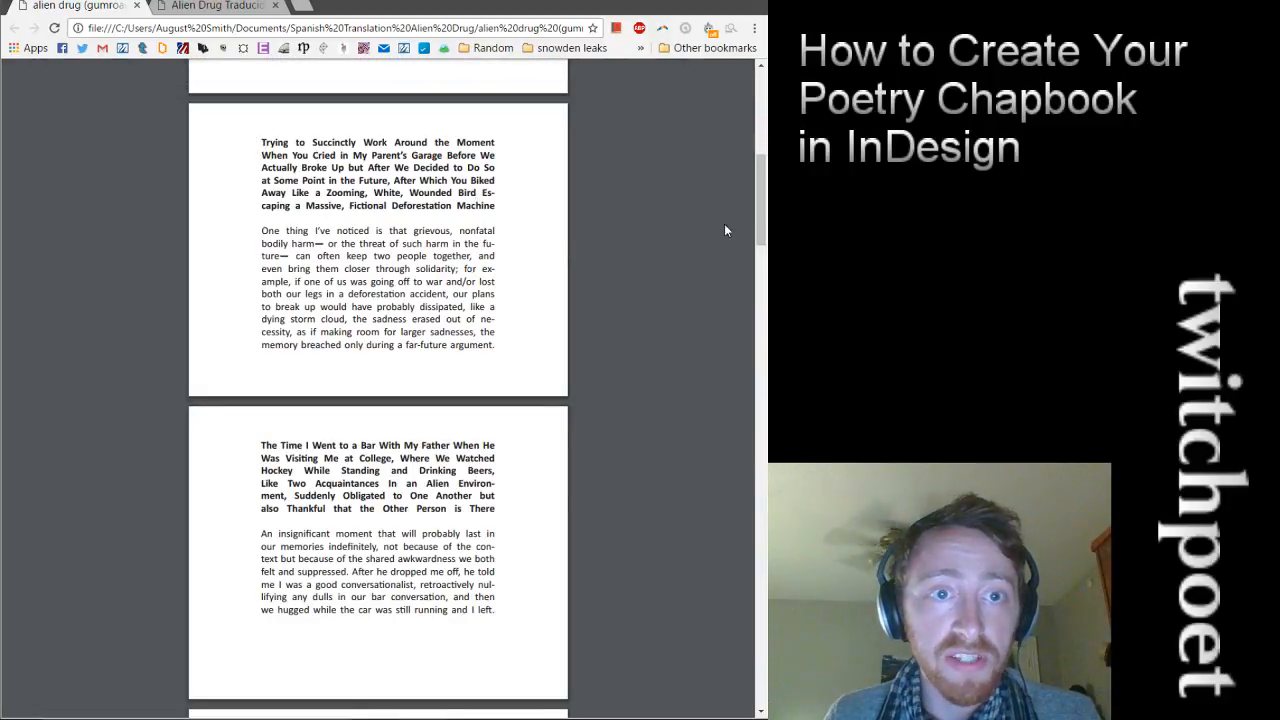
left_click_drag(762, 208, 690, 365)
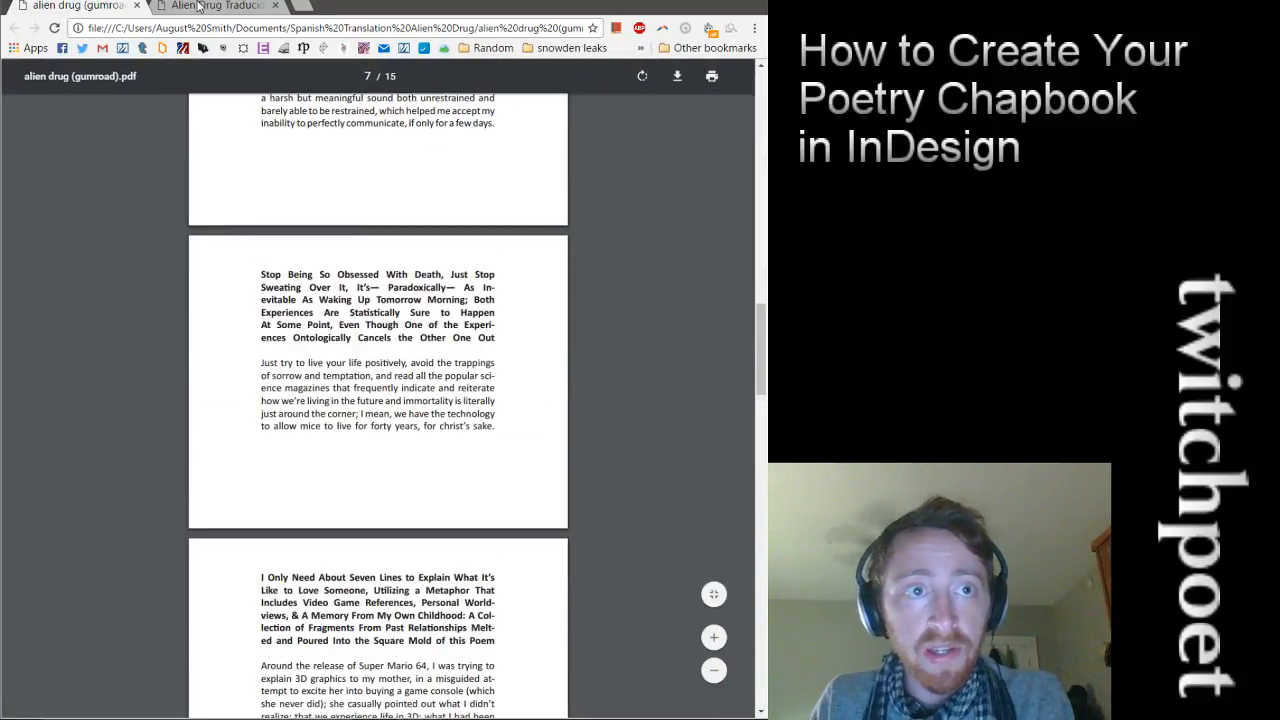
Examine the Spanish poems in Alien Drug Traducido and return to the English PDF
left_click(198, 6)
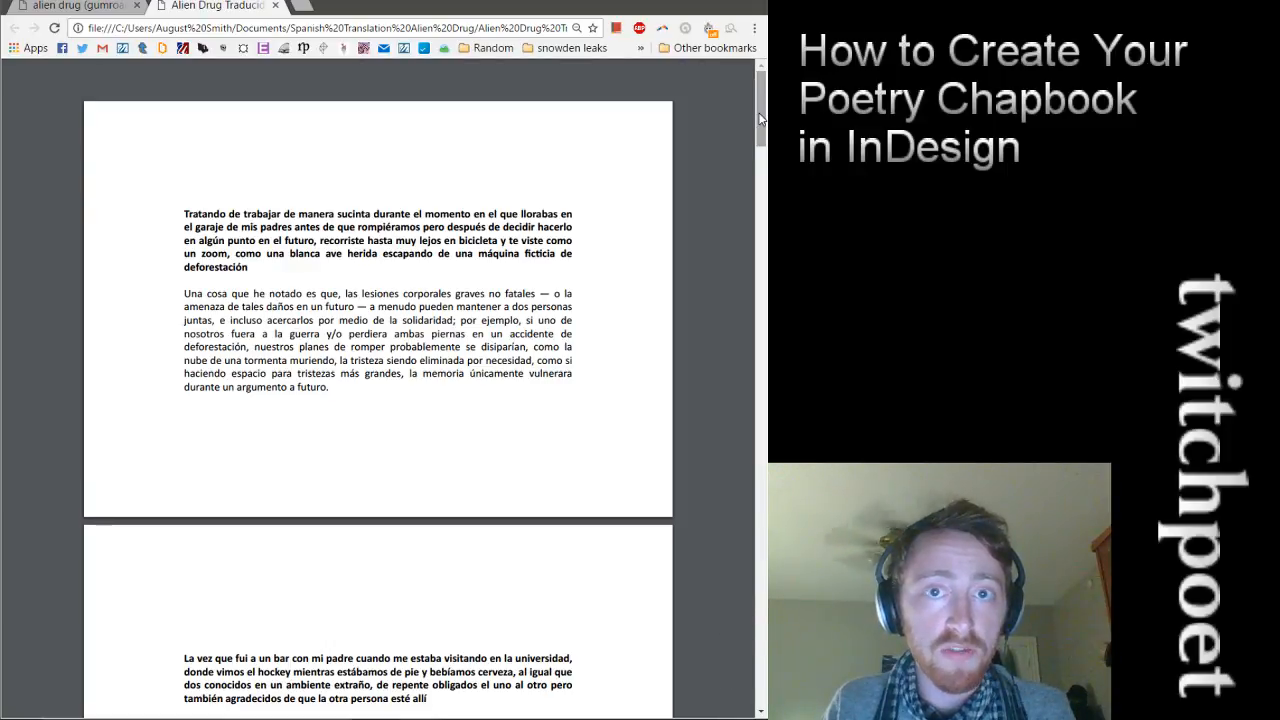
left_click_drag(763, 114, 765, 128)
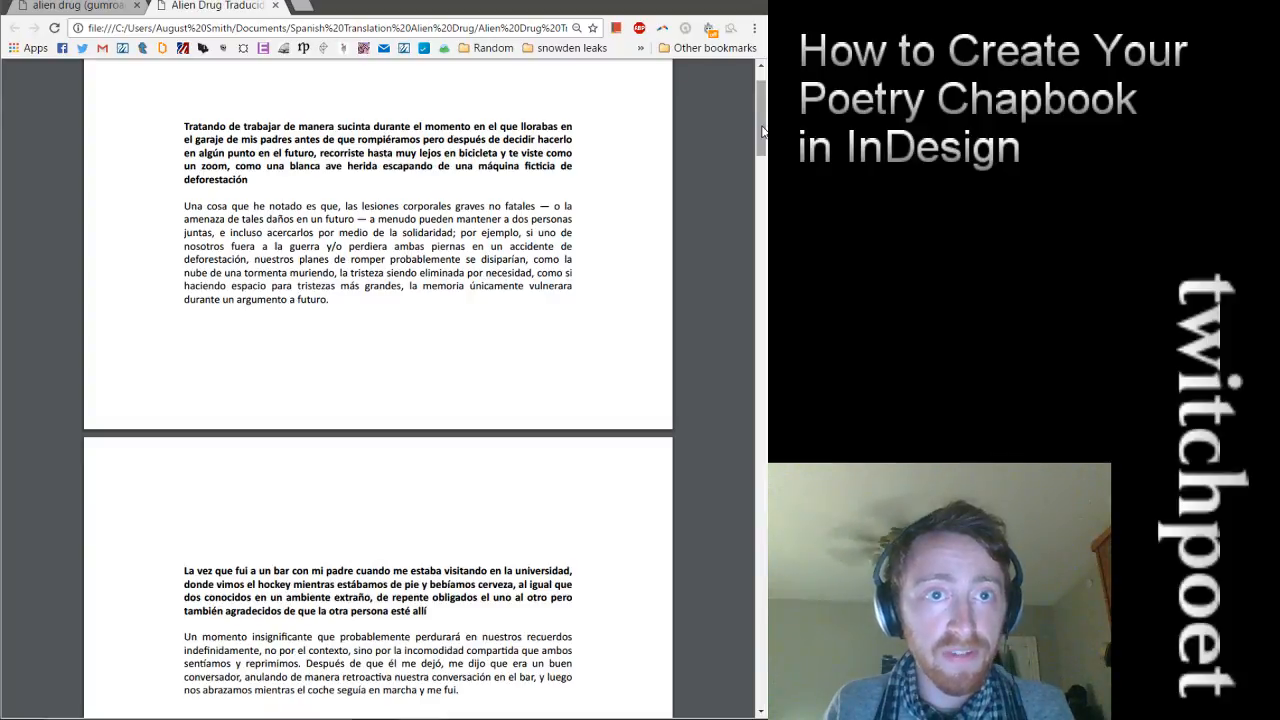
mouse_move(752, 125)
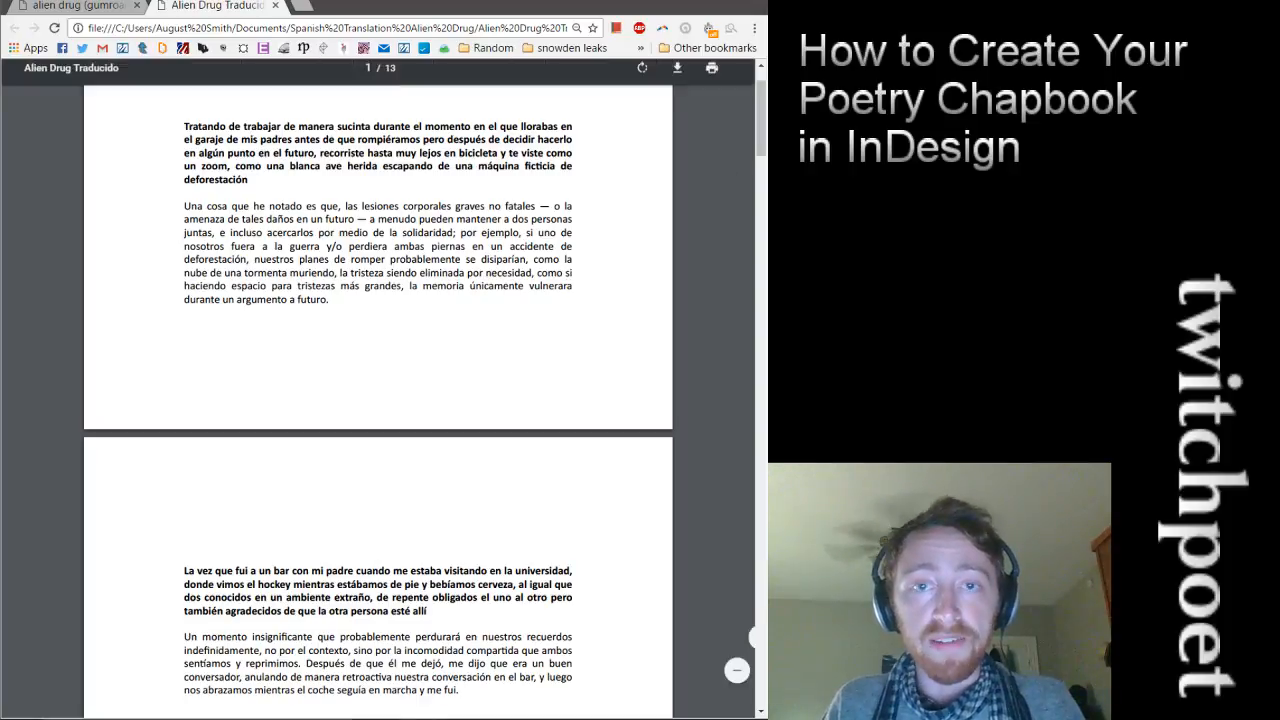
left_click(93, 5)
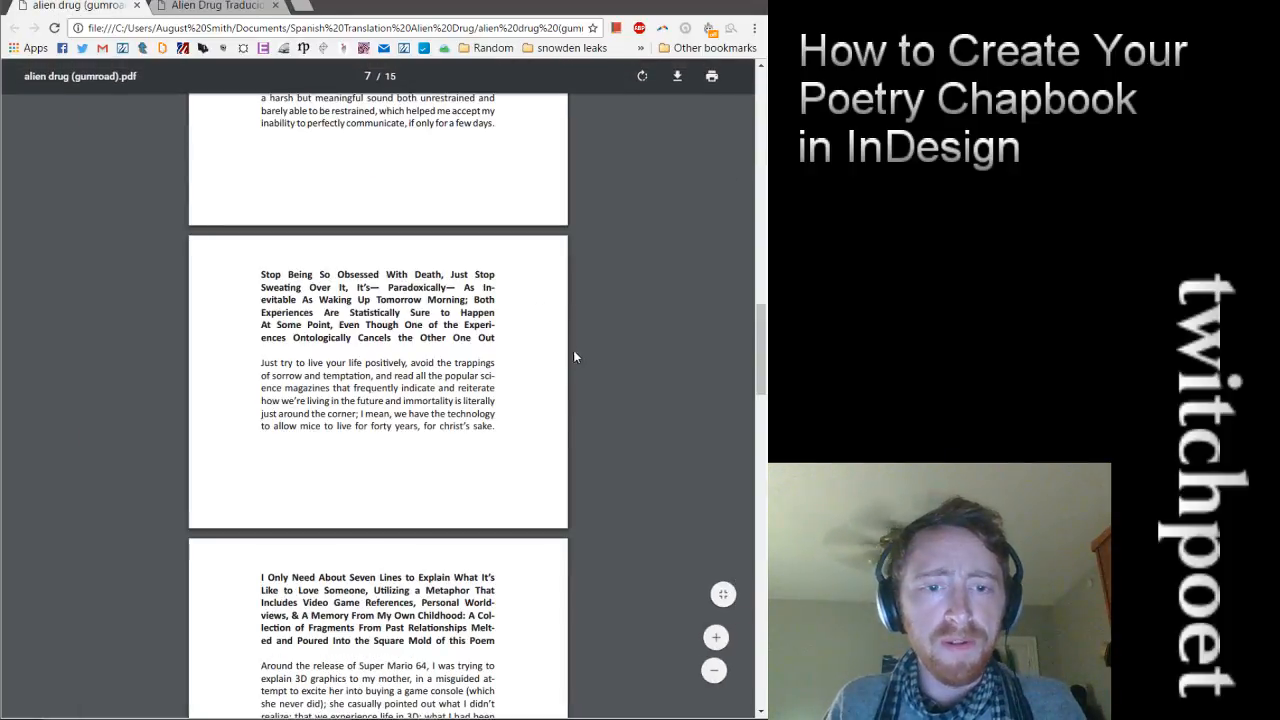
Switch to the Notepad notes and review the first steps on obtaining InDesign and knowing the book dimensions
key("alt+Tab")
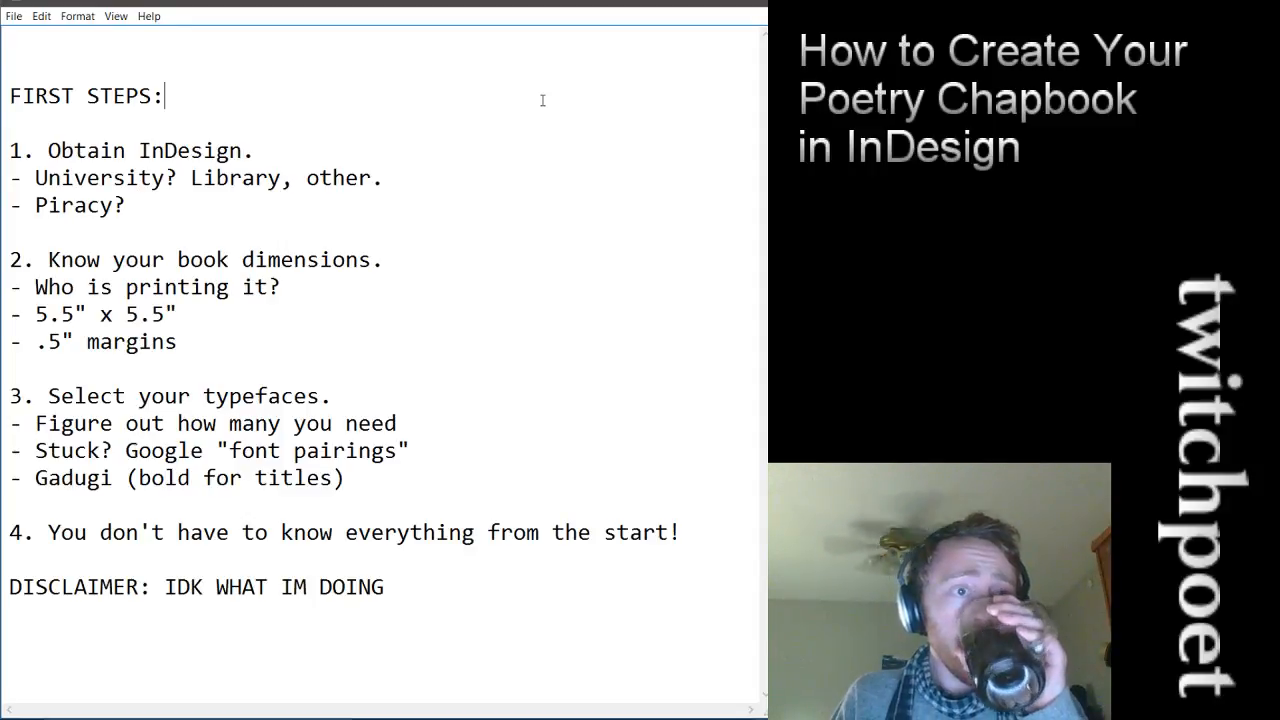
left_click(551, 138)
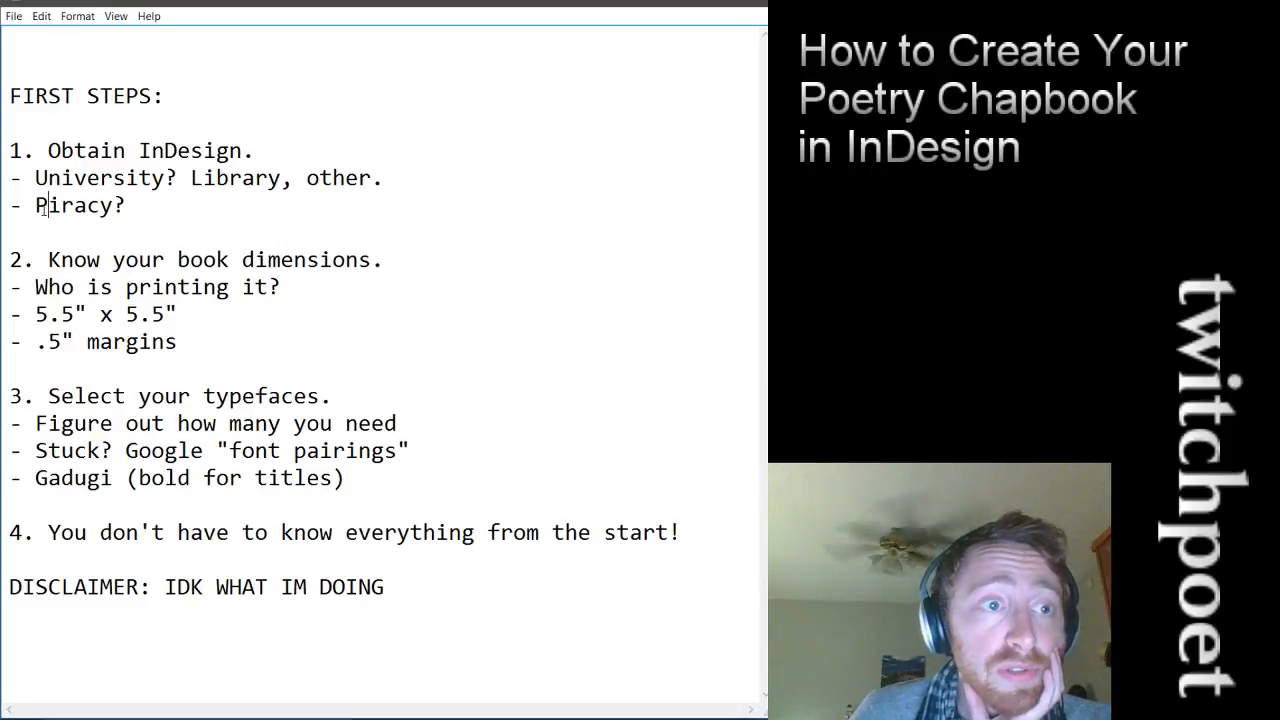
left_click_drag(36, 205, 62, 205)
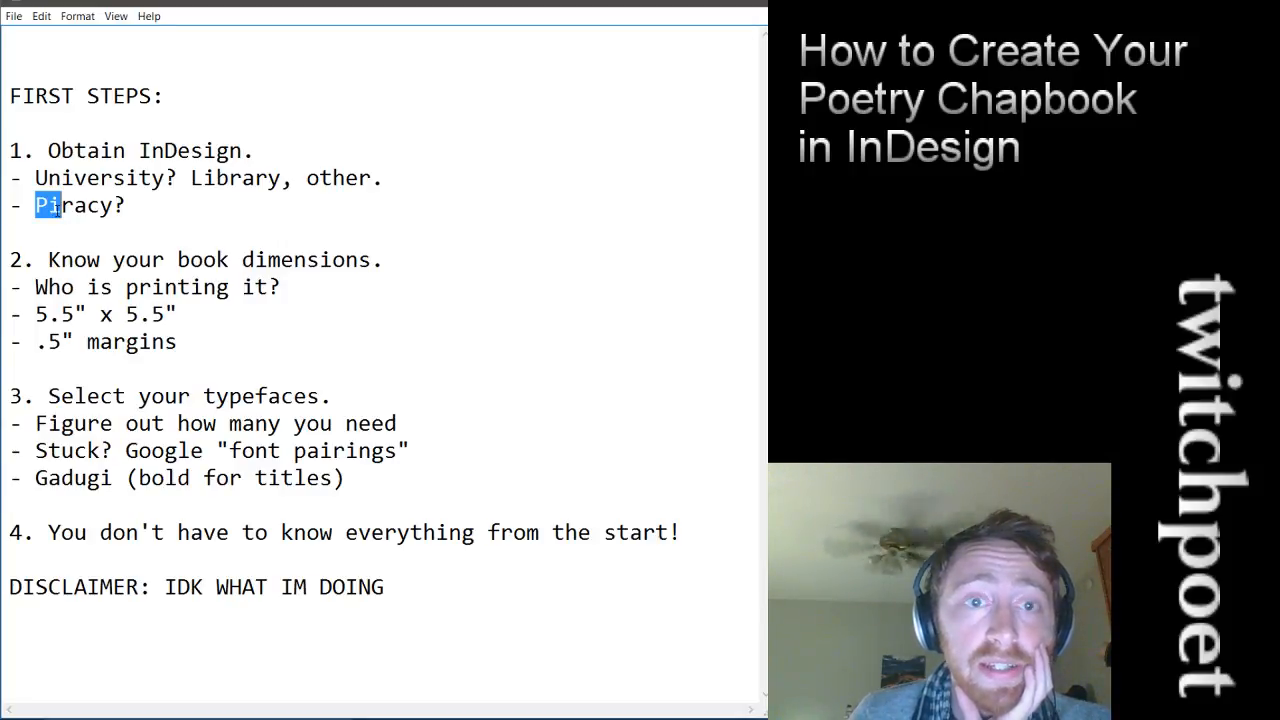
left_click(49, 210)
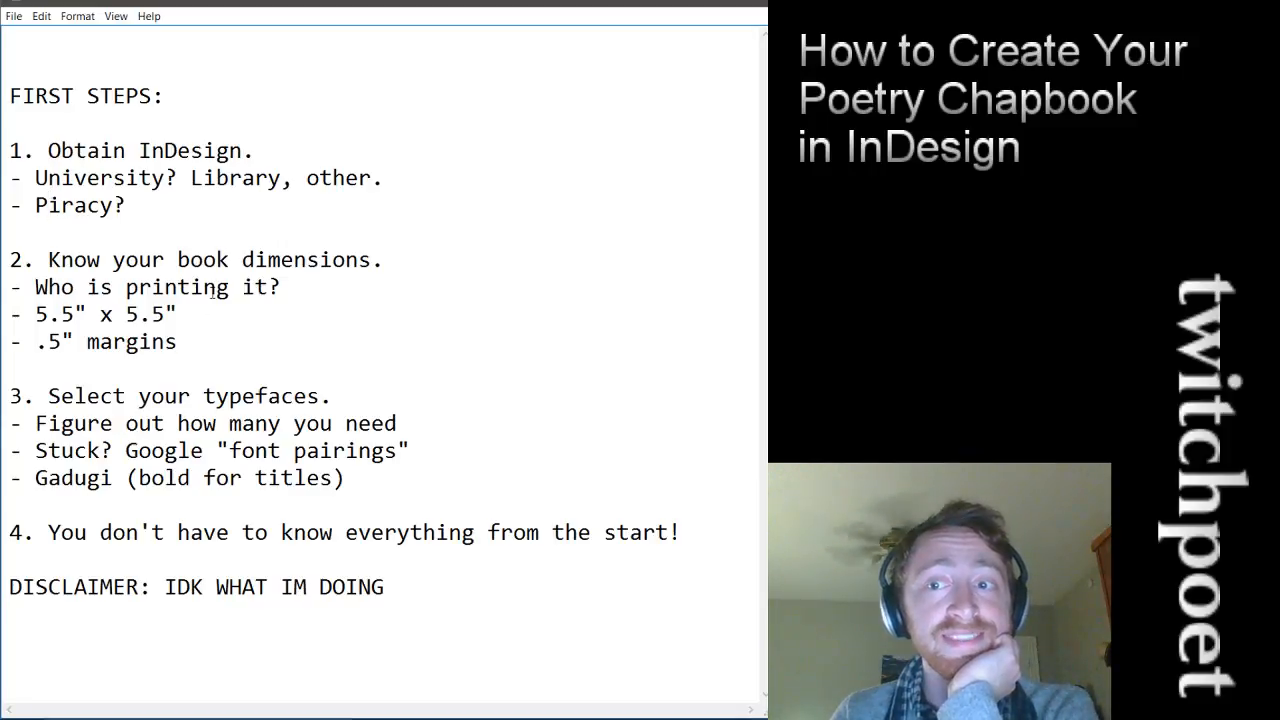
left_click(145, 213)
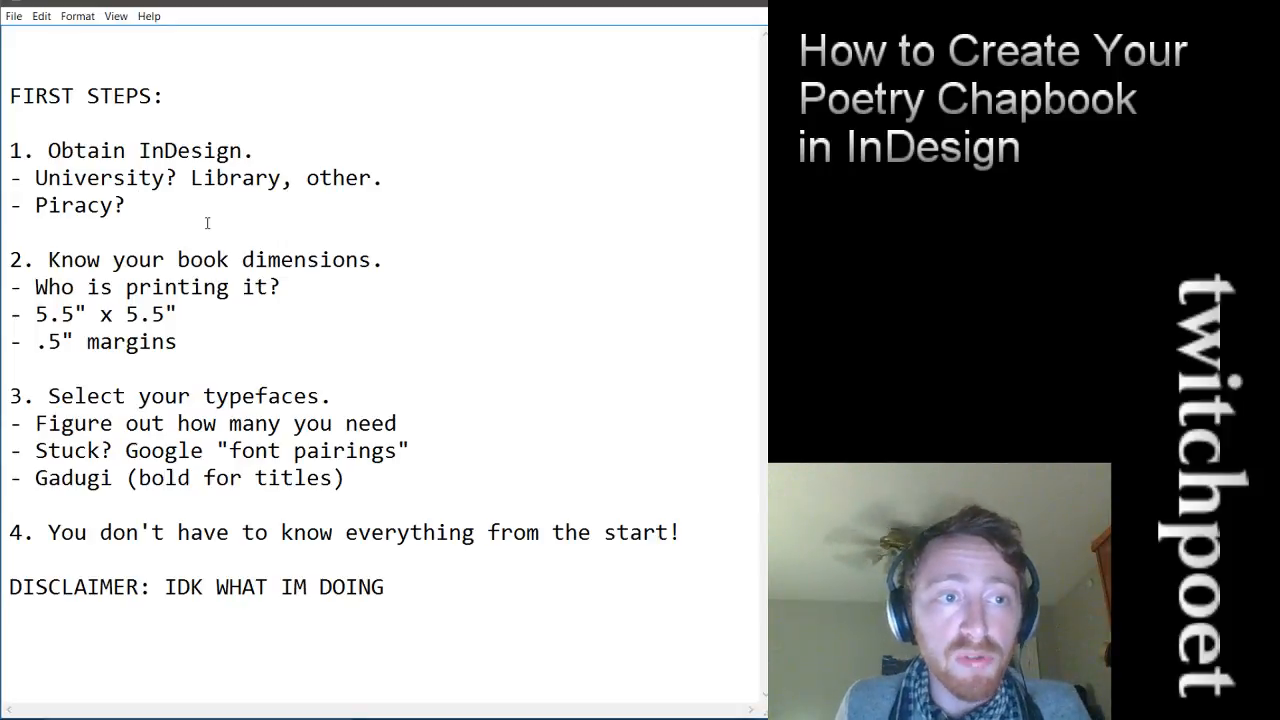
left_click(333, 262)
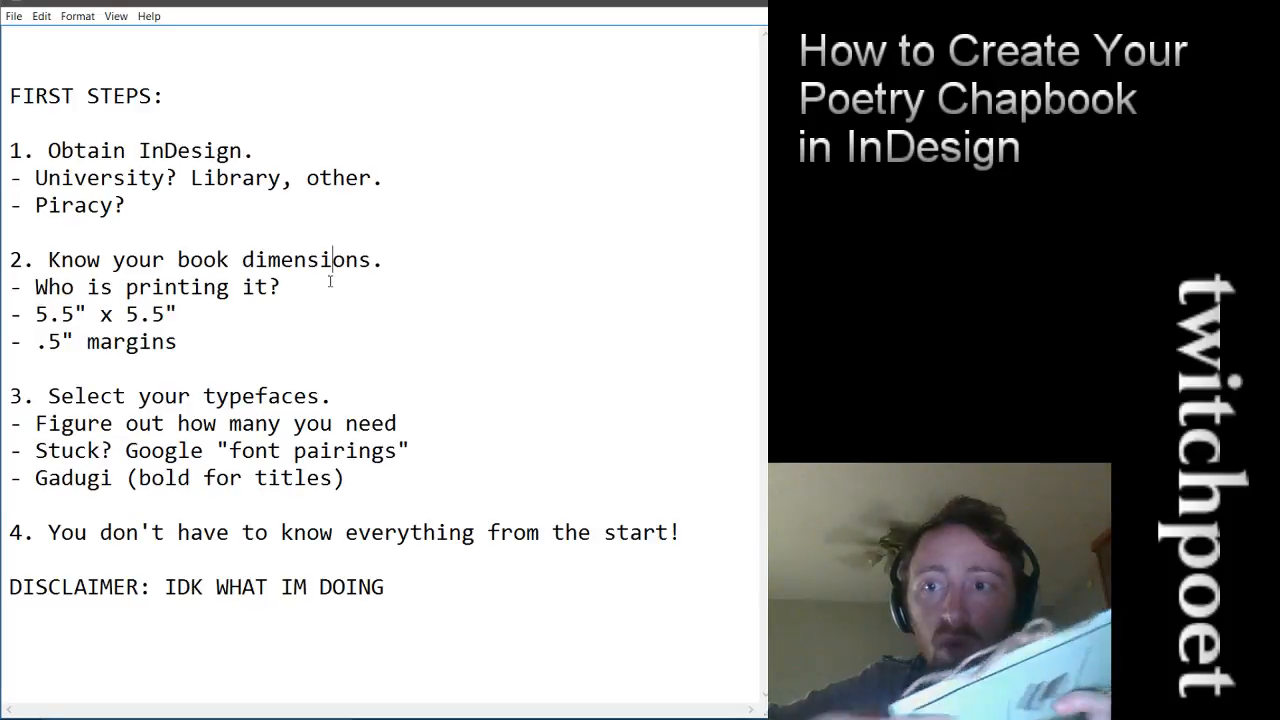
Add the line "- 48hrbooks.com" directly below "Who is printing it?" in the book dimensions list
left_click(349, 286)
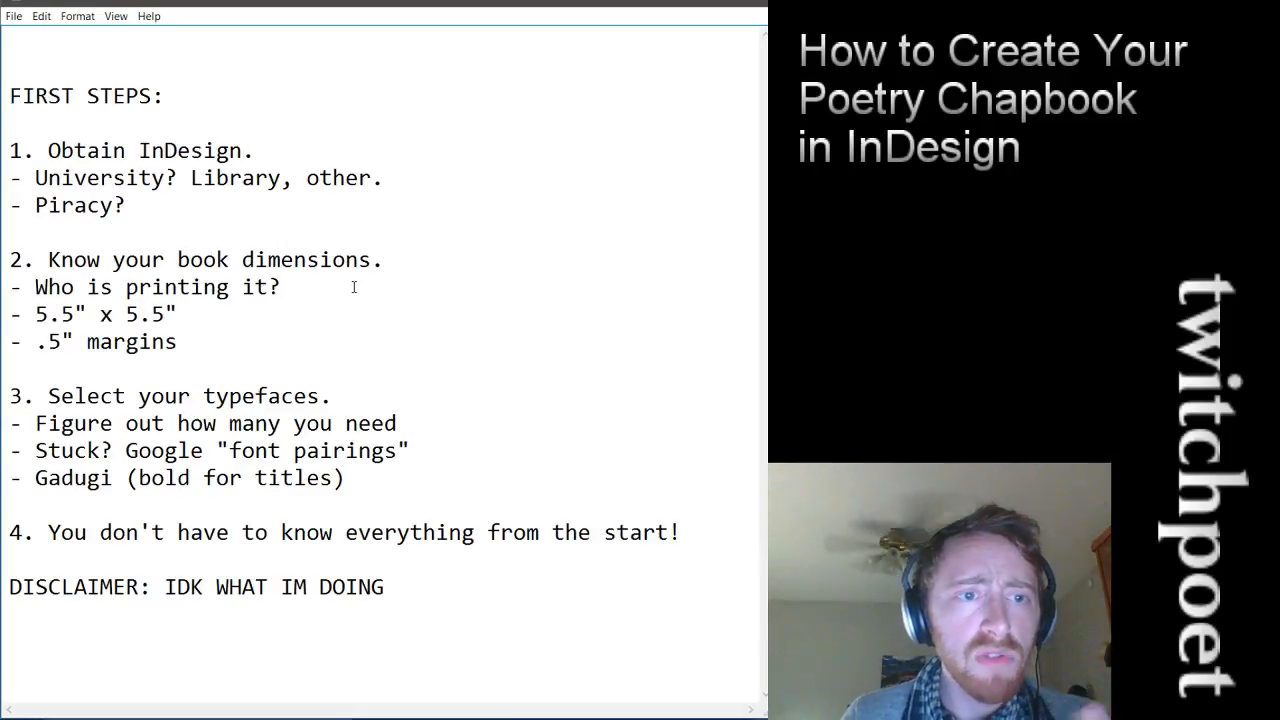
key("Return")
type("- 4")
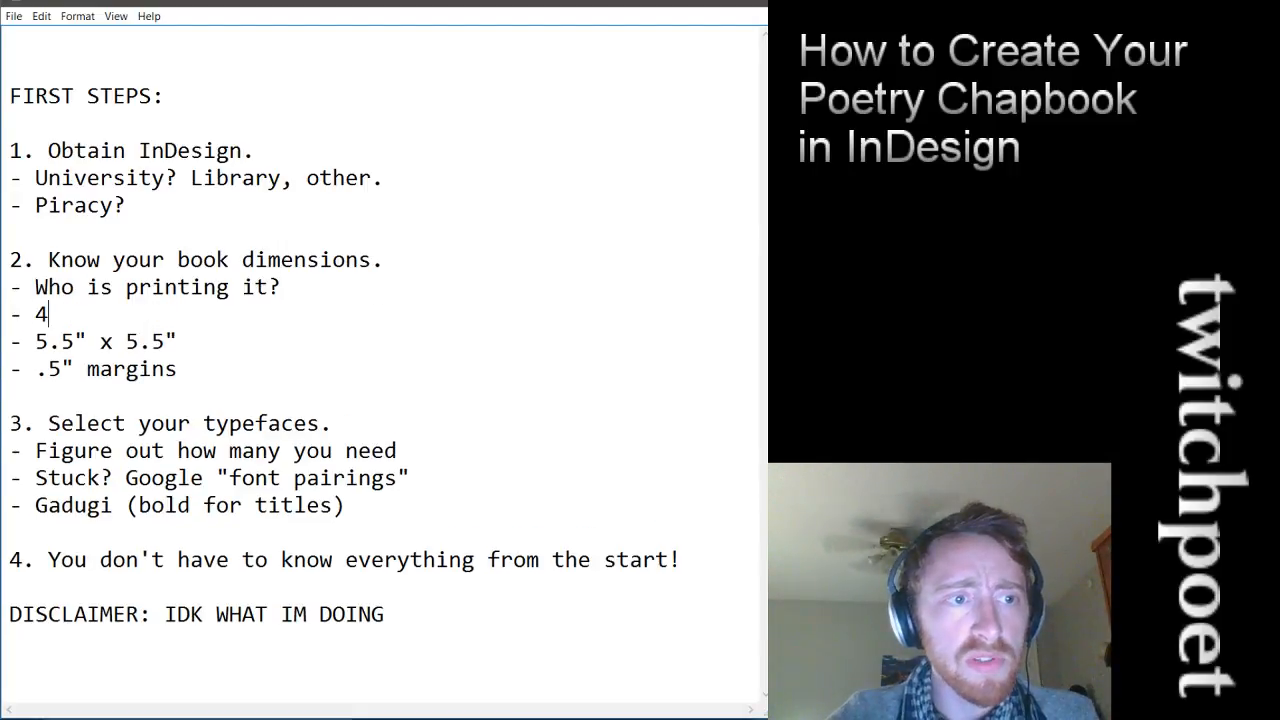
type("8hrbooks. co")
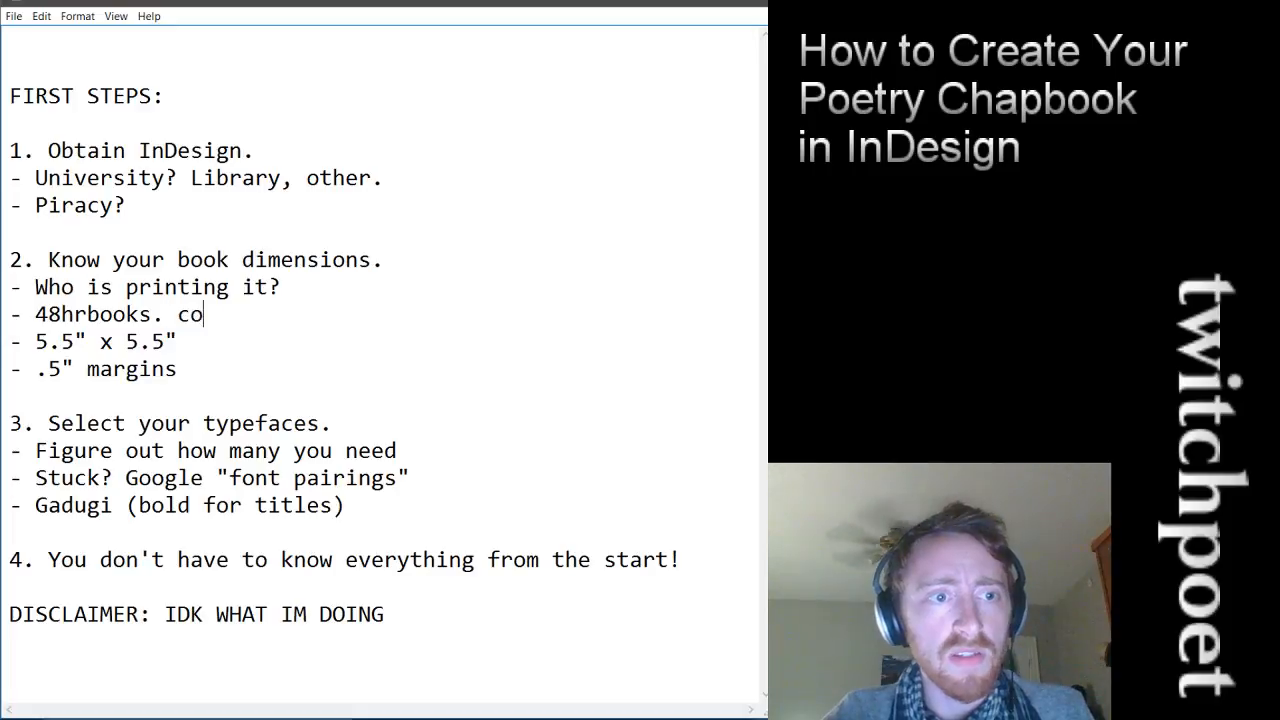
key("BackSpace")
key("BackSpace")
key("BackSpace")
type("com")
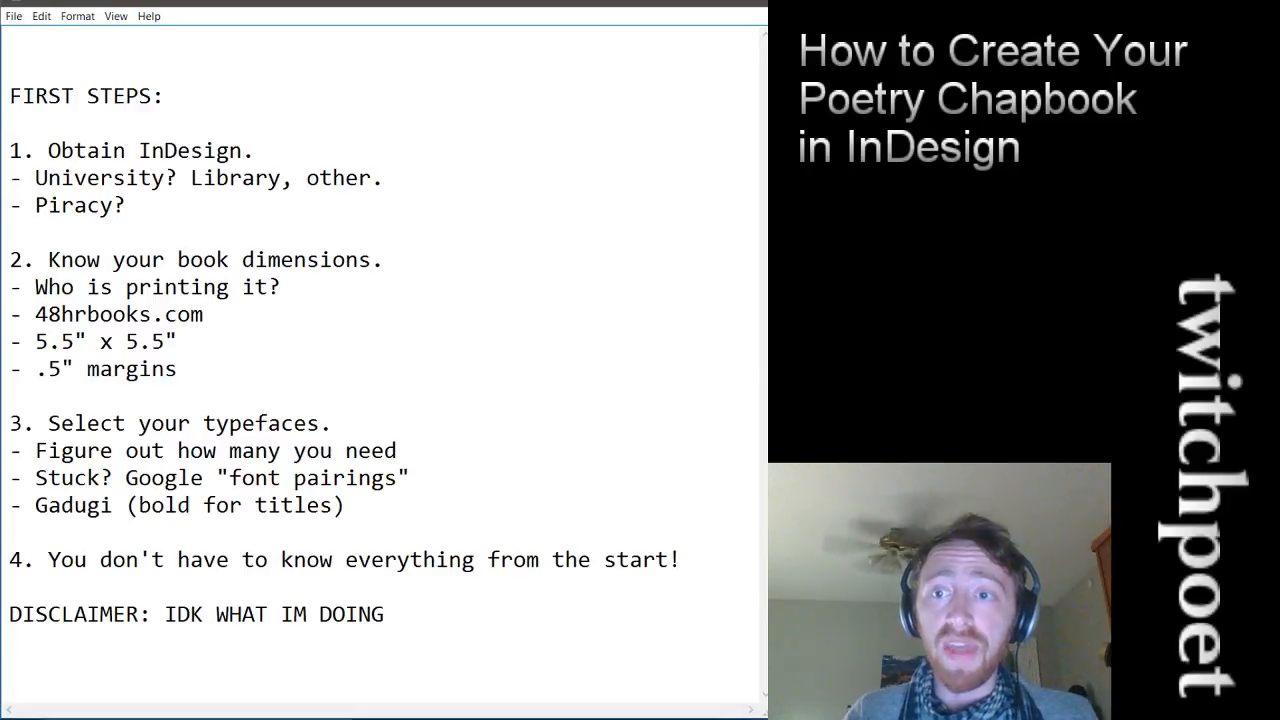
Switch to the browser to view the English chapbook's page format, and return to the book dimensions in the notes
left_click(196, 346)
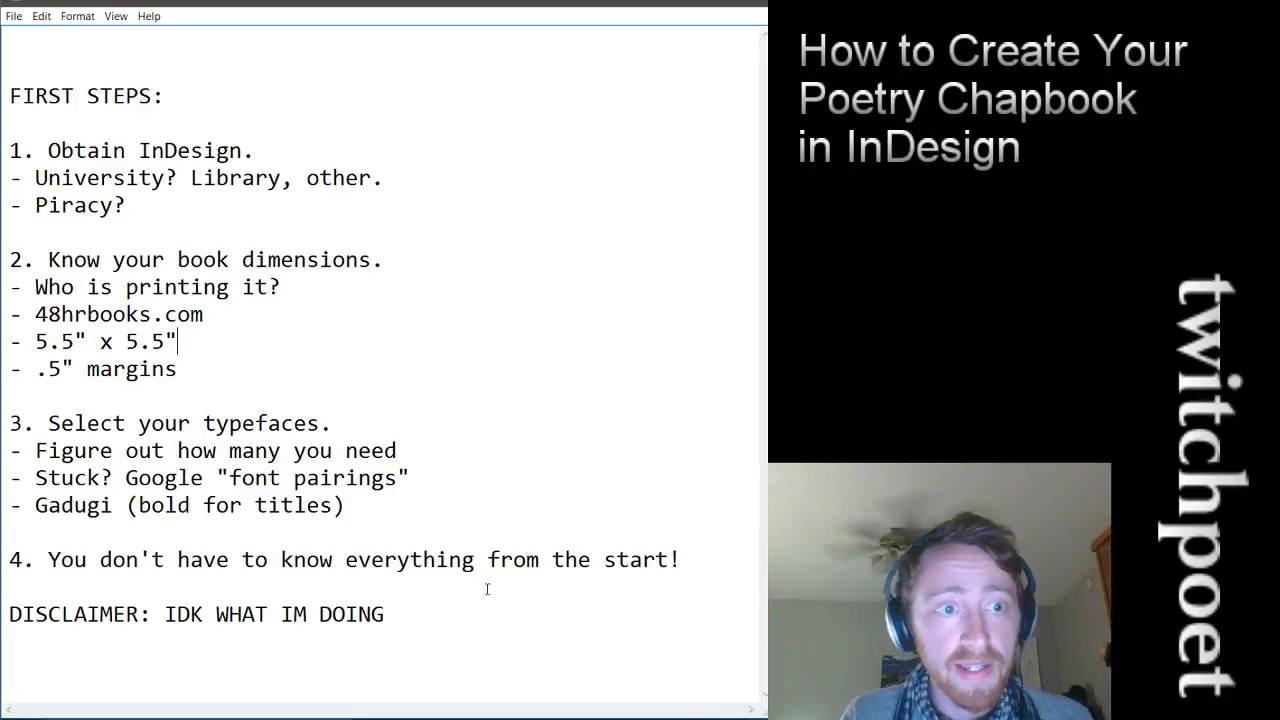
left_click(420, 717)
left_click(450, 664)
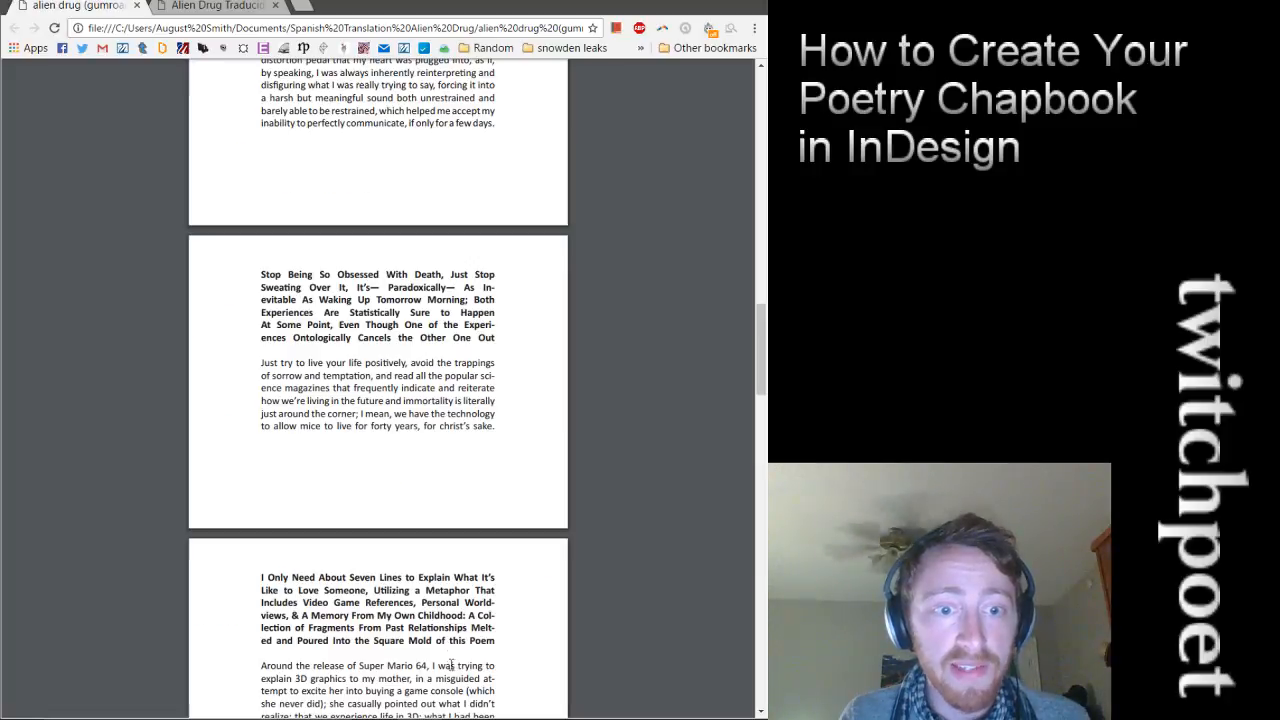
key("alt+Tab")
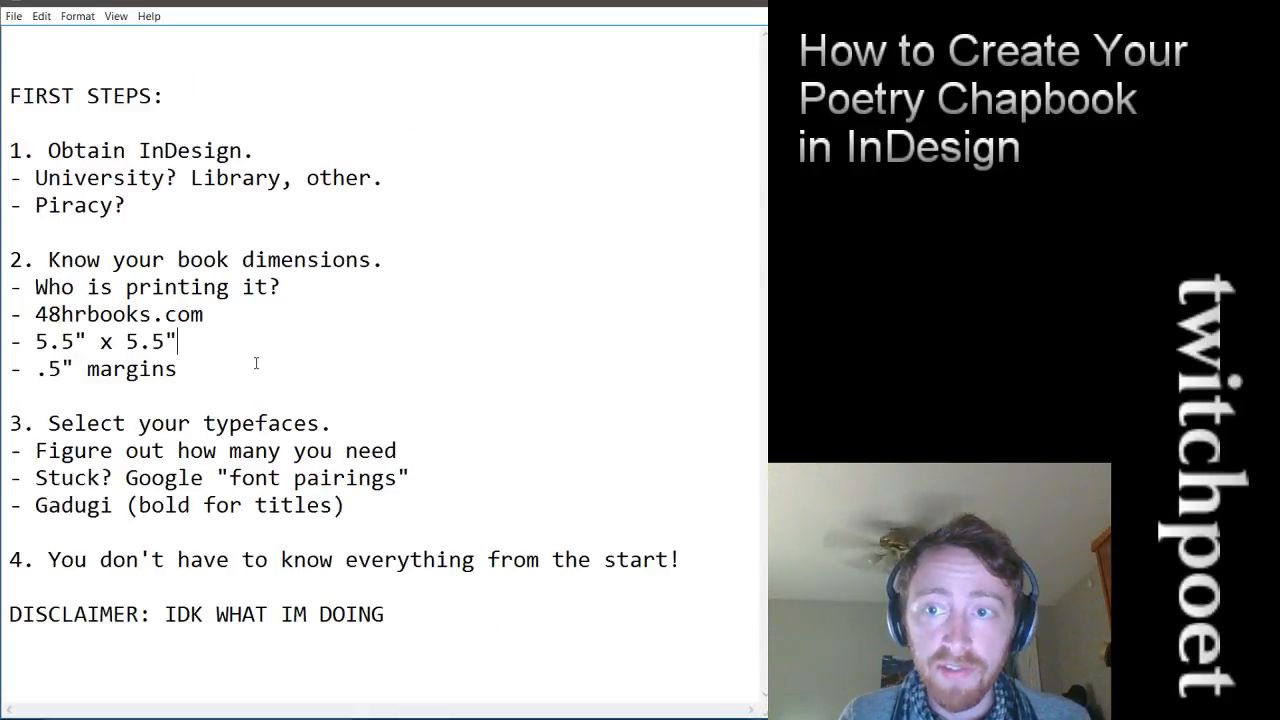
left_click(63, 369)
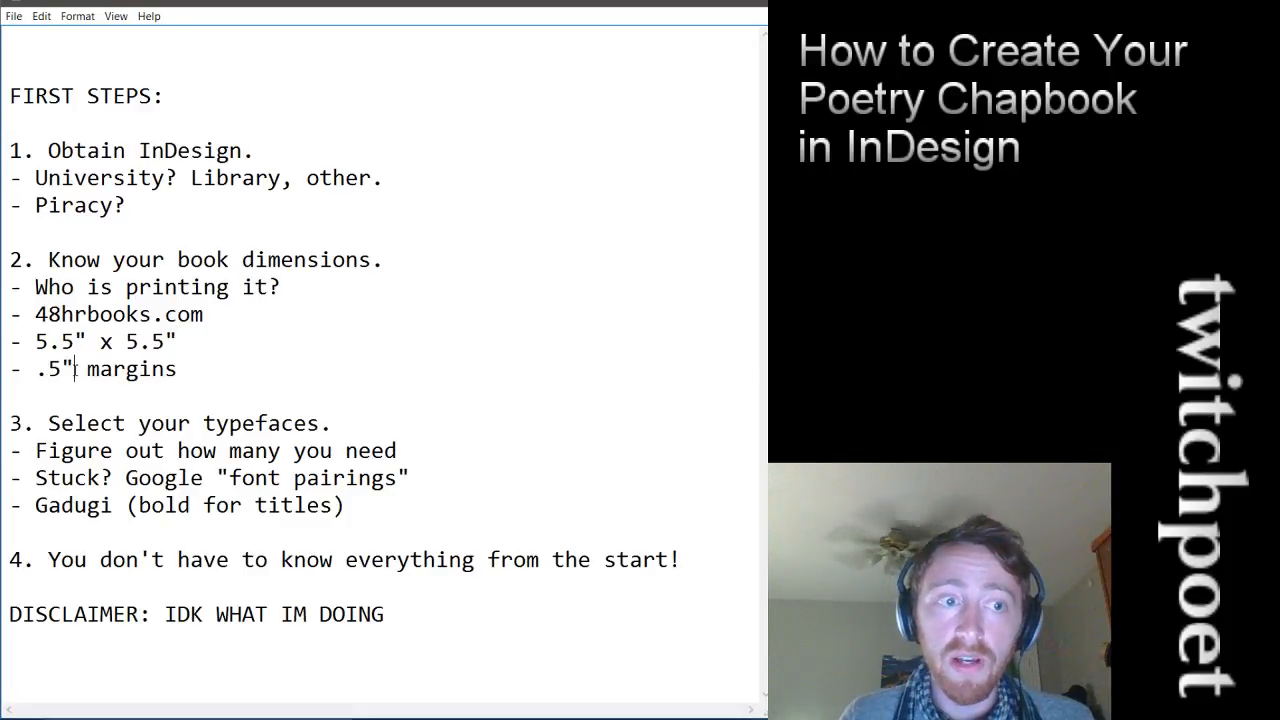
left_click(206, 366)
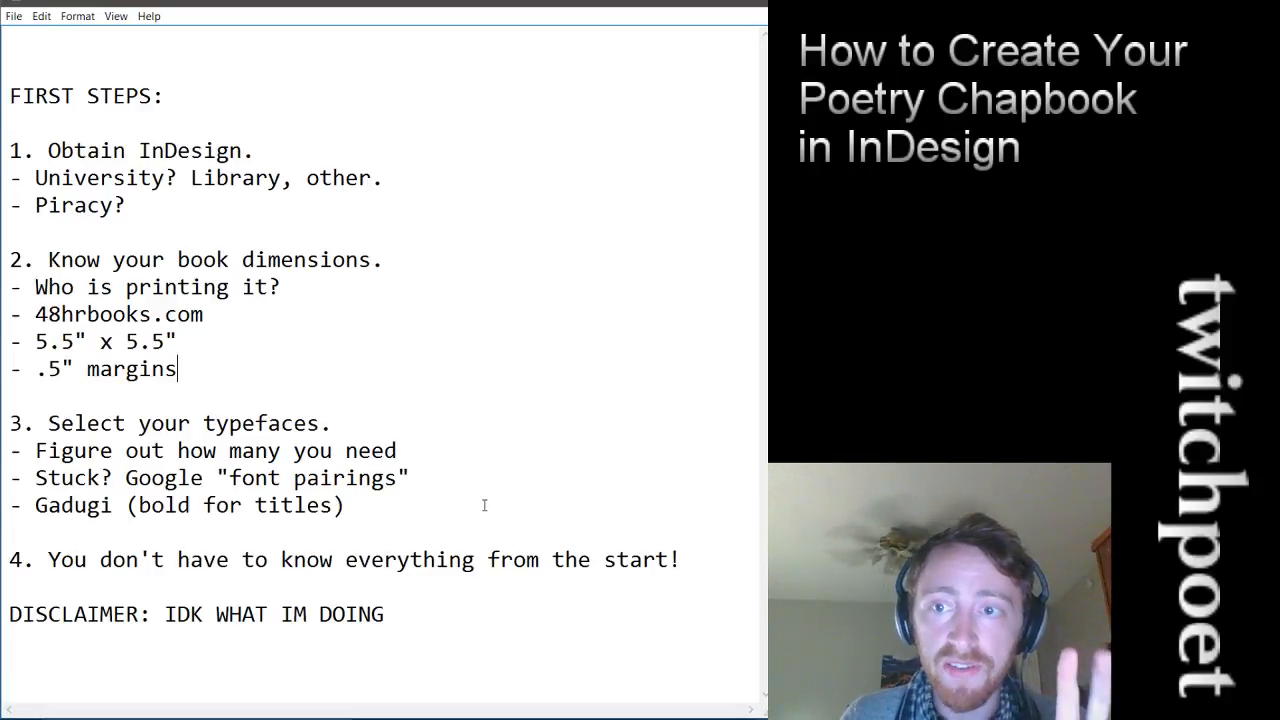
left_click(176, 318)
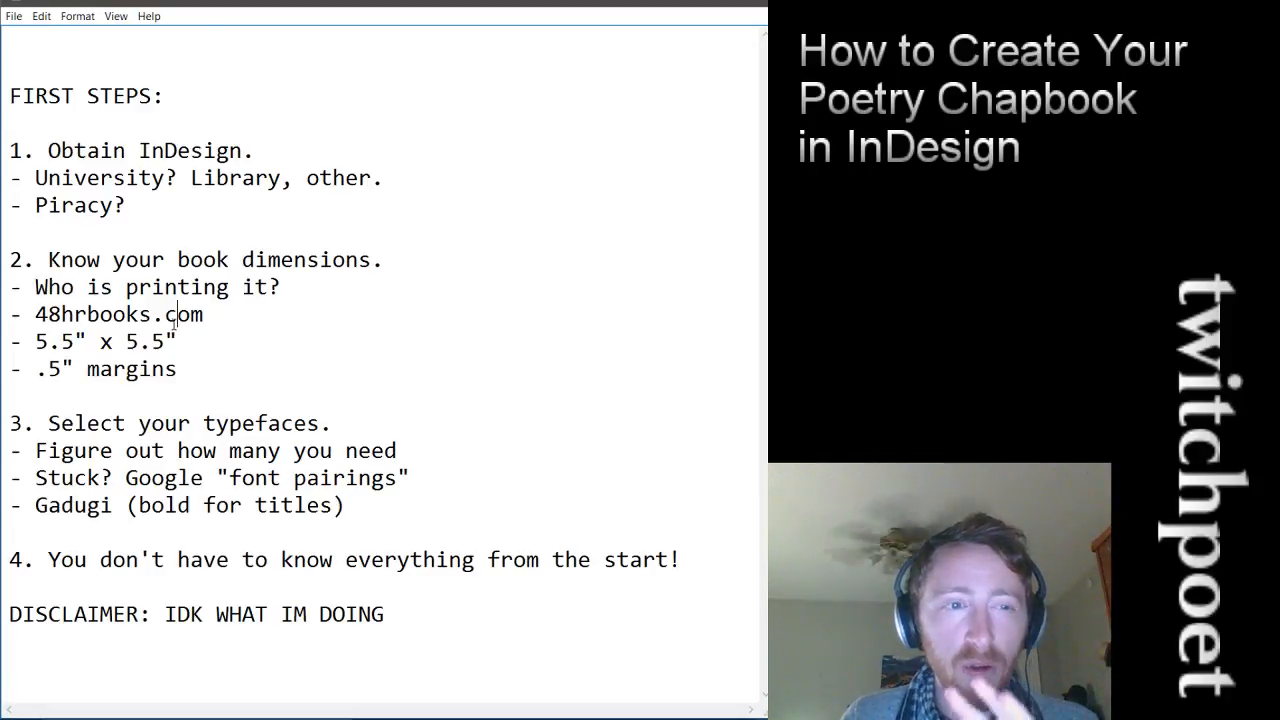
left_click(49, 368)
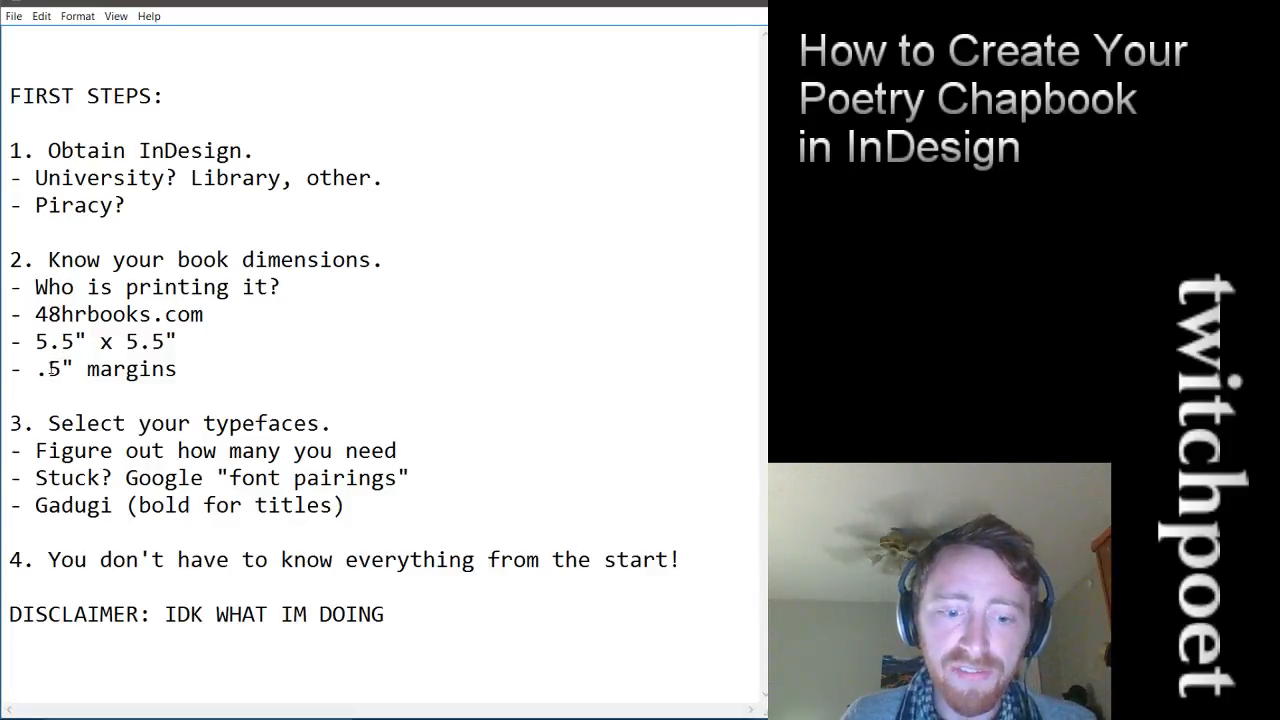
type("7")
key("BackSpace")
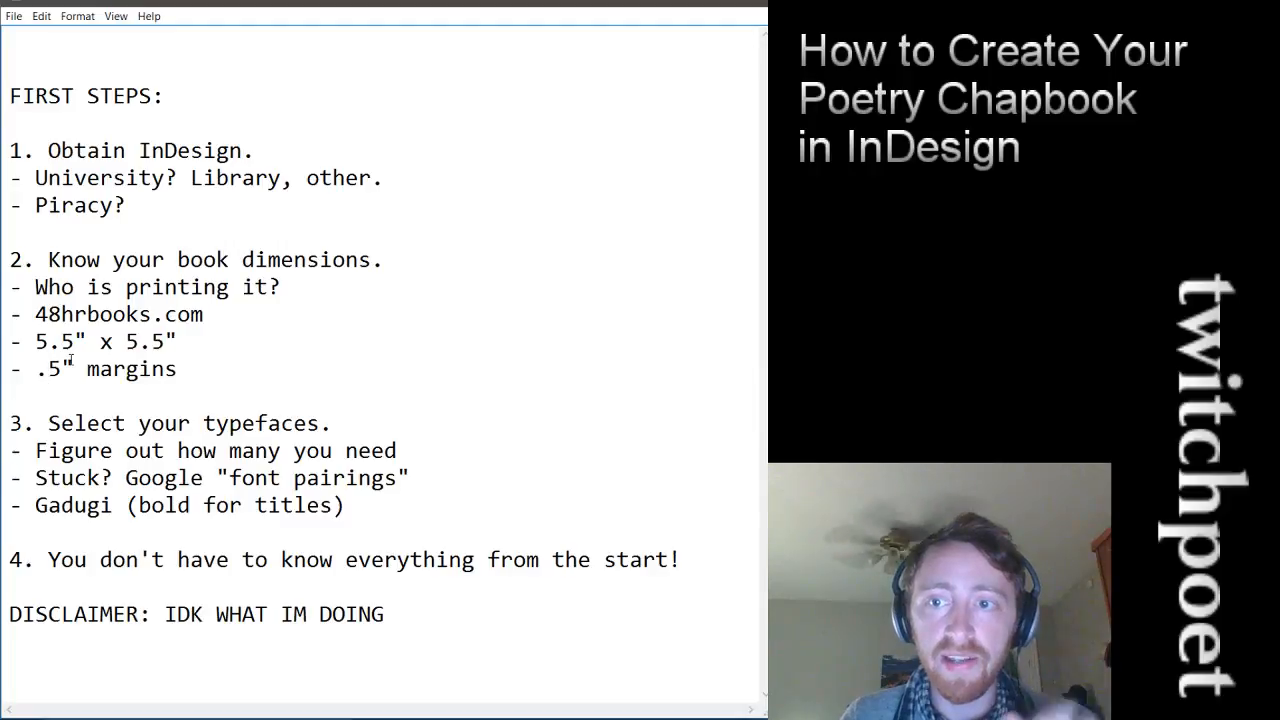
left_click(153, 392)
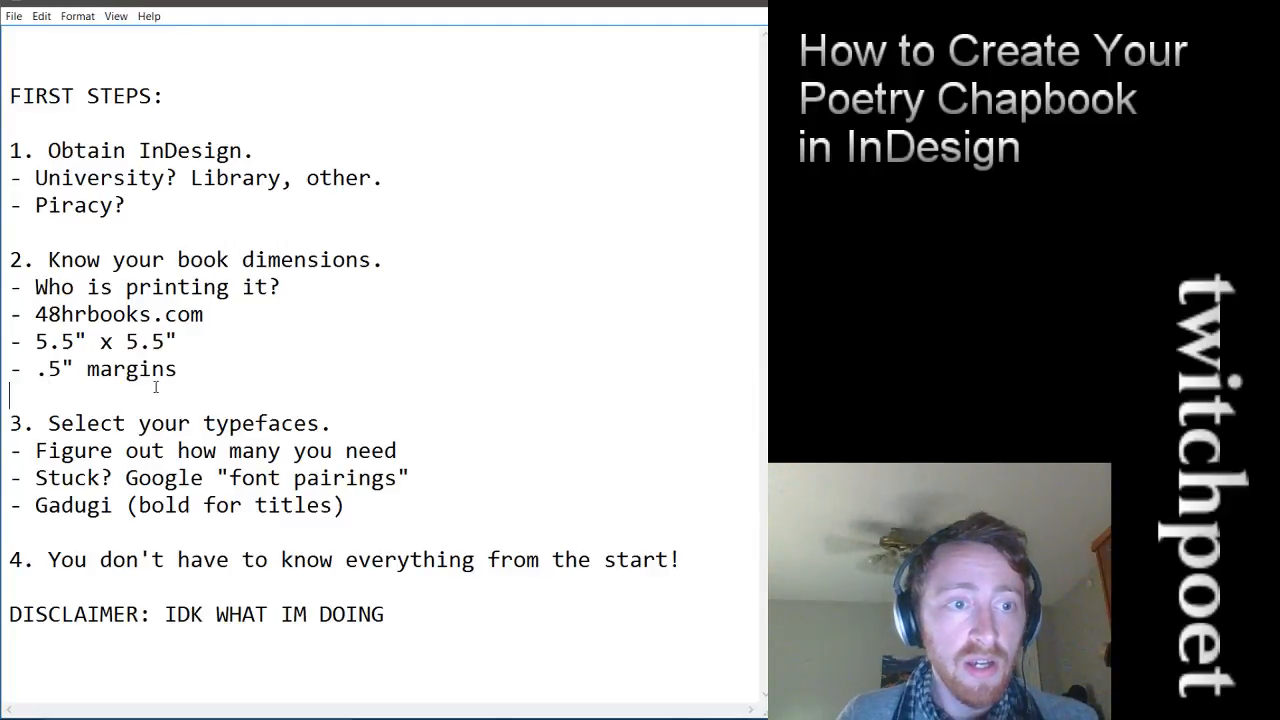
Review the margin note and the typeface-selection notes about figuring out how many typefaces are needed
left_click(204, 370)
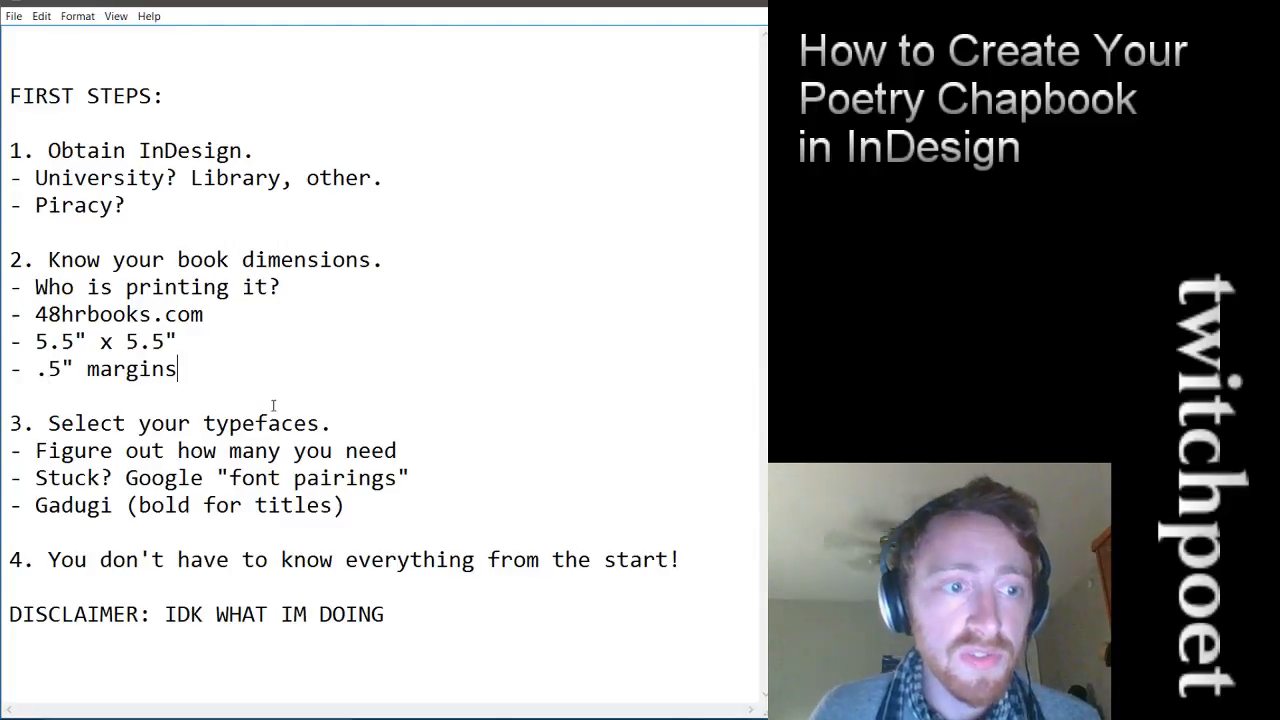
left_click_drag(274, 405, 276, 450)
left_click(302, 441)
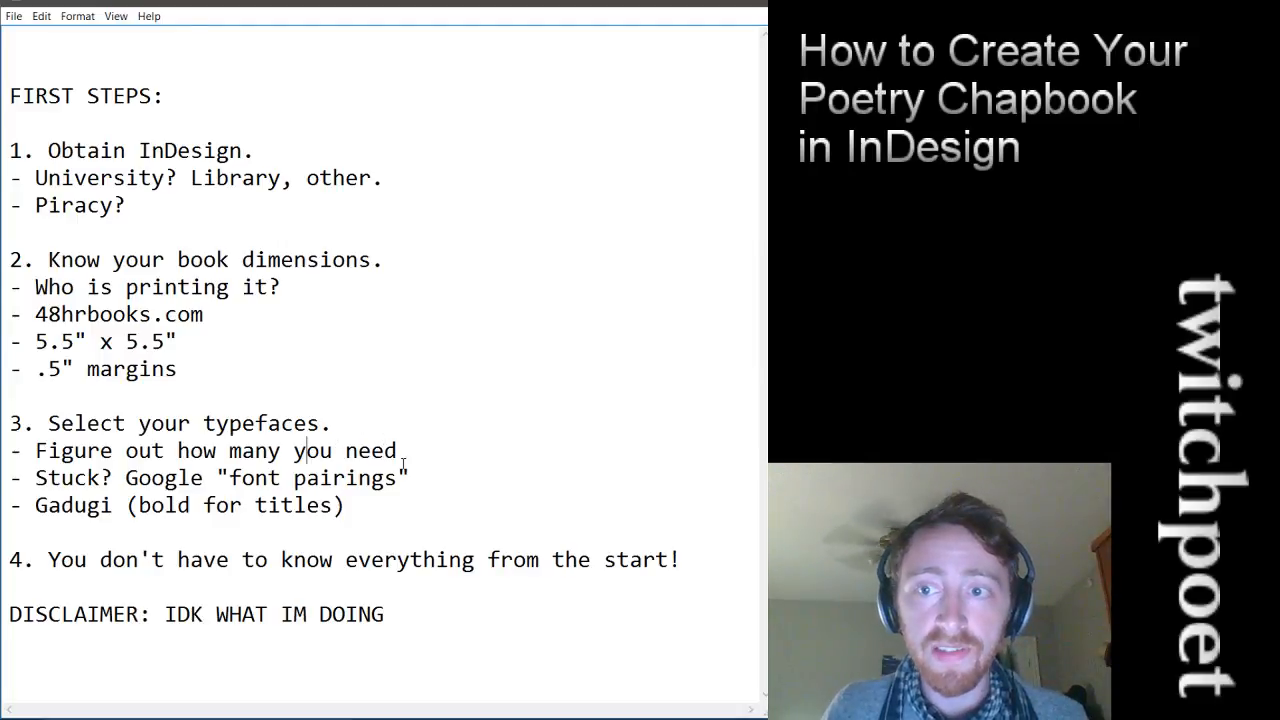
left_click(428, 441)
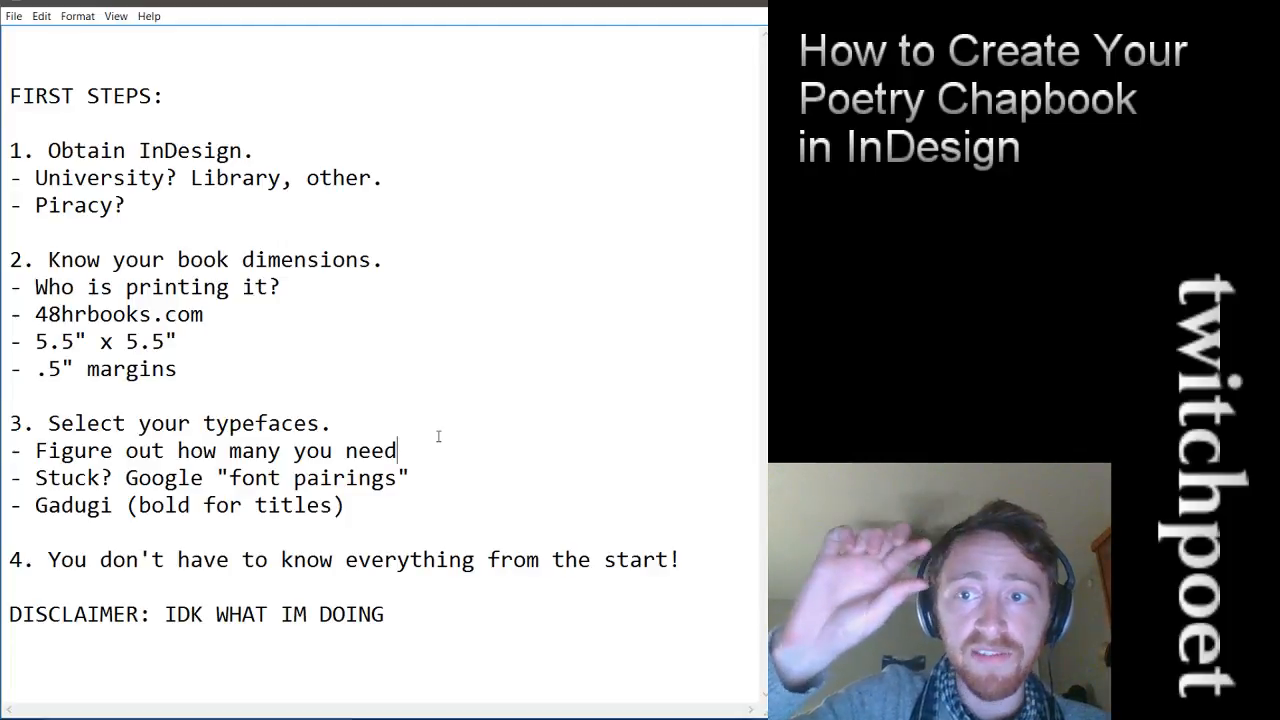
left_click(438, 437)
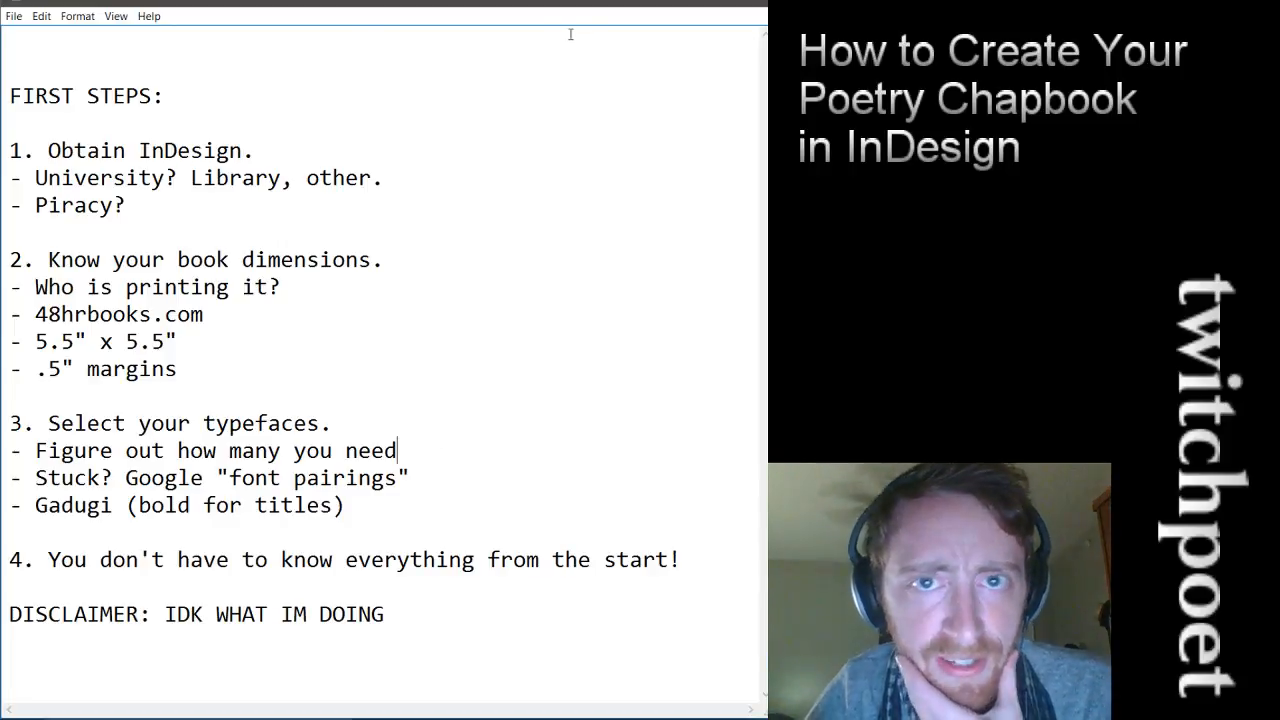
Switch to InDesign and close the open untitled document
left_click(686, 717)
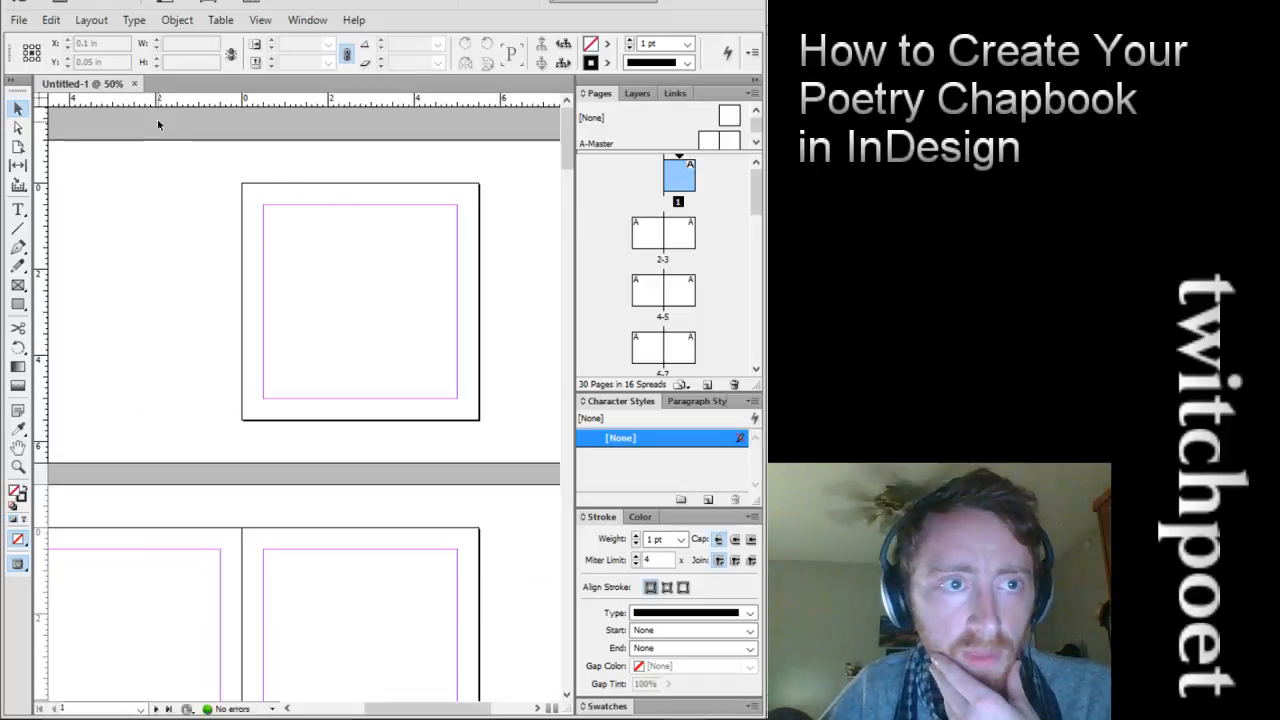
left_click(141, 86)
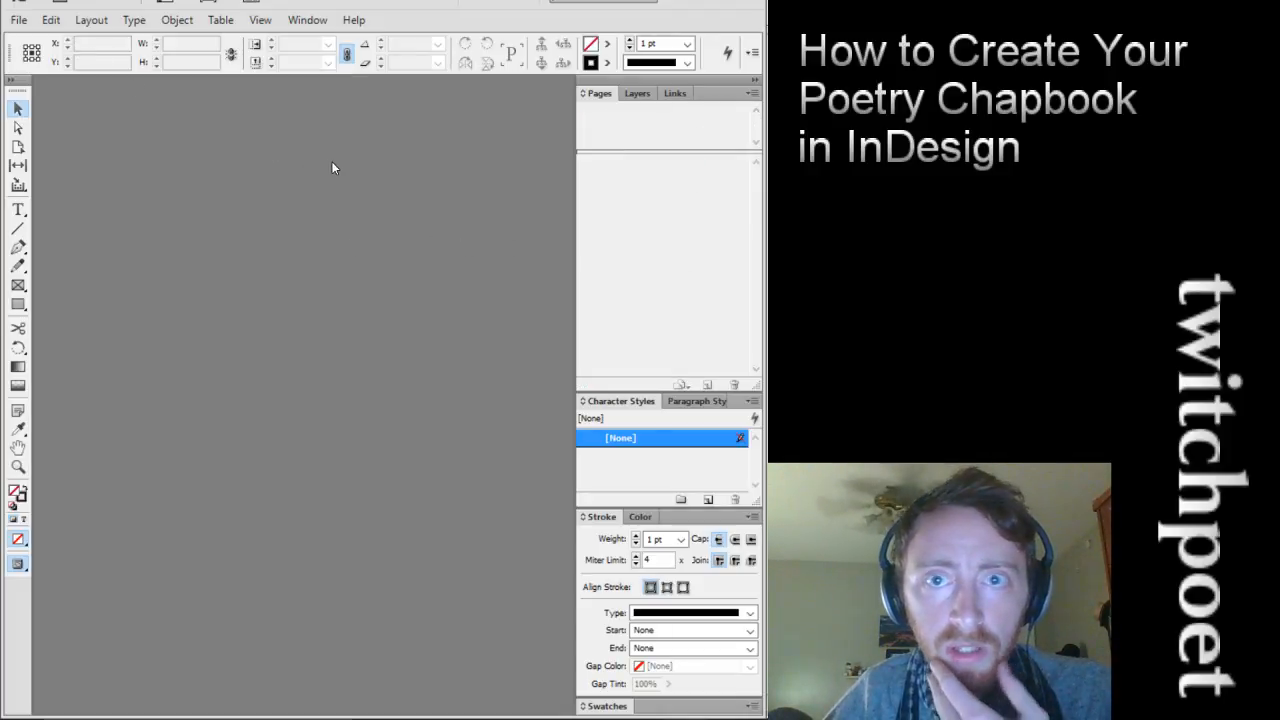
Start a new document and set its number of pages to 30
left_click(19, 20)
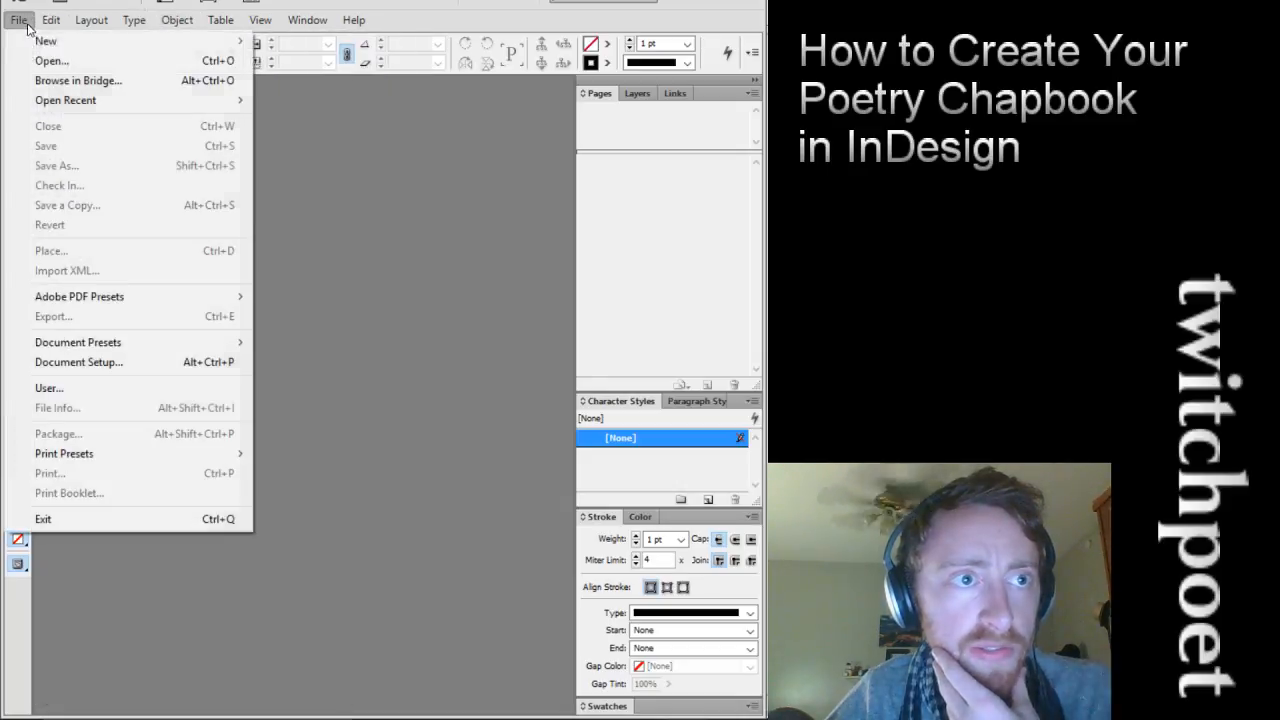
mouse_move(30, 40)
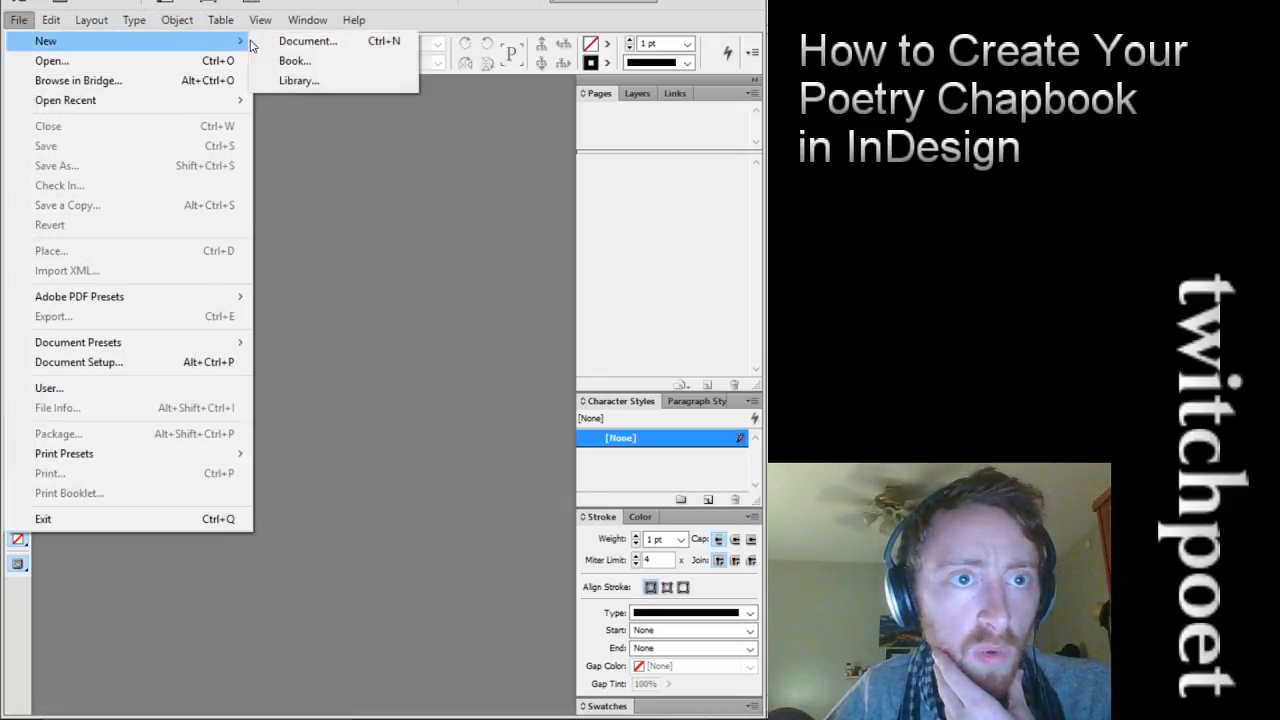
left_click(300, 41)
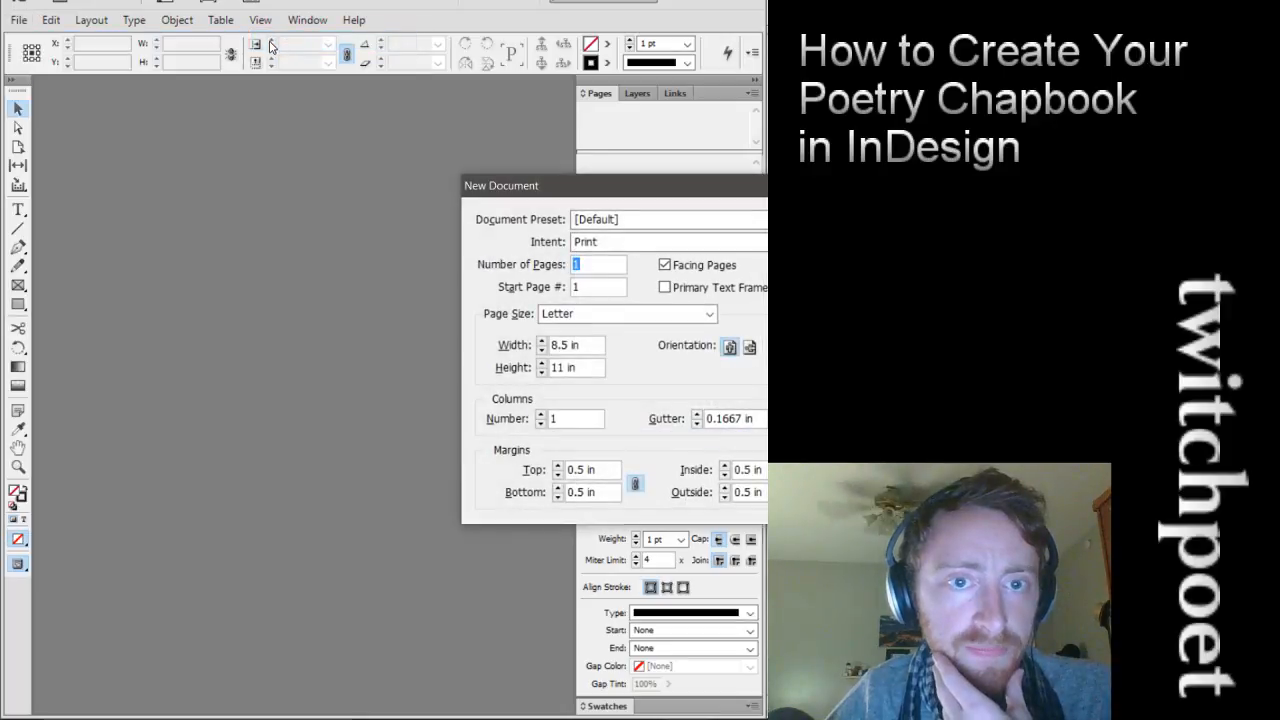
left_click_drag(650, 193, 295, 195)
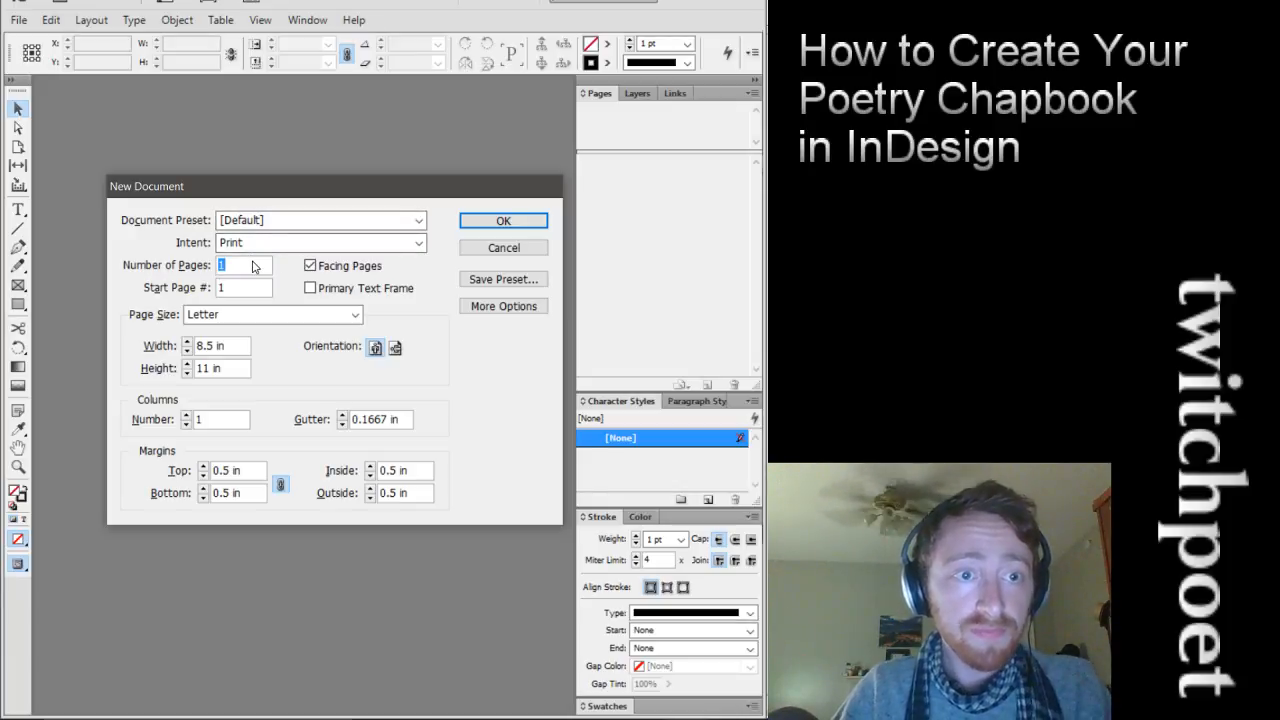
type("30")
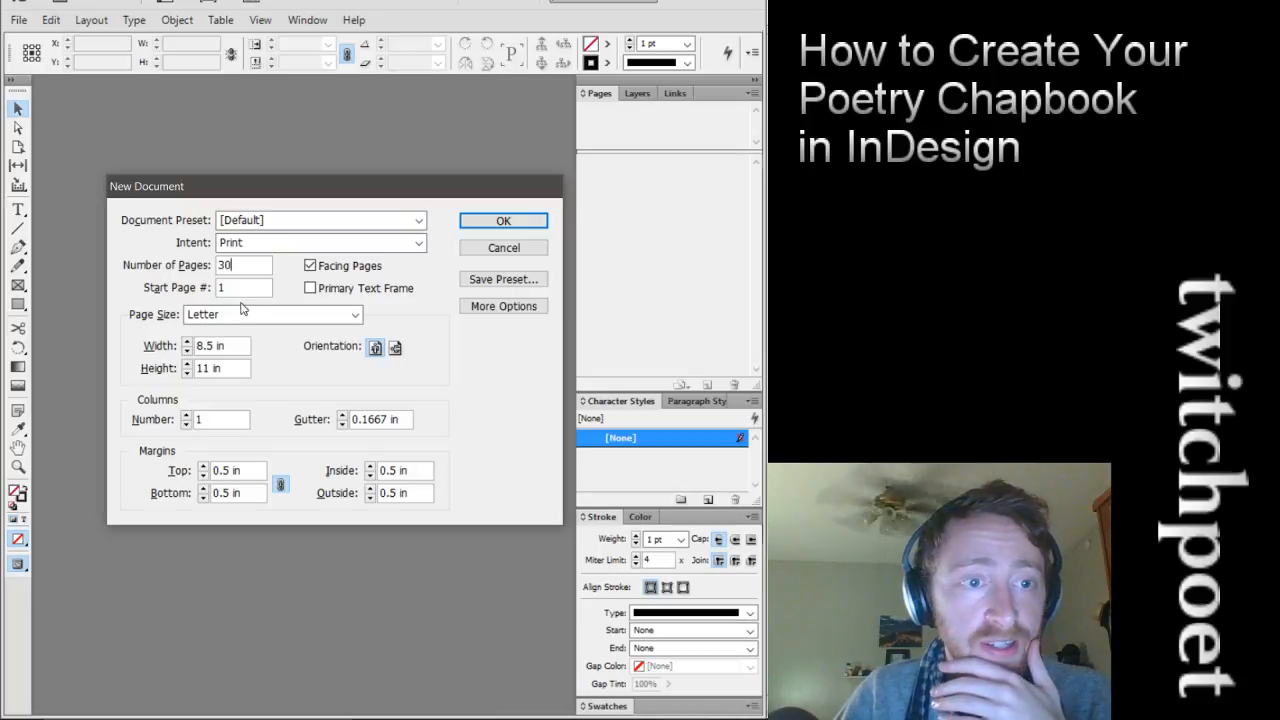
Set the new document's page size to 5.5 in wide by 5.5 in high
left_click_drag(229, 347, 190, 344)
left_click(188, 342)
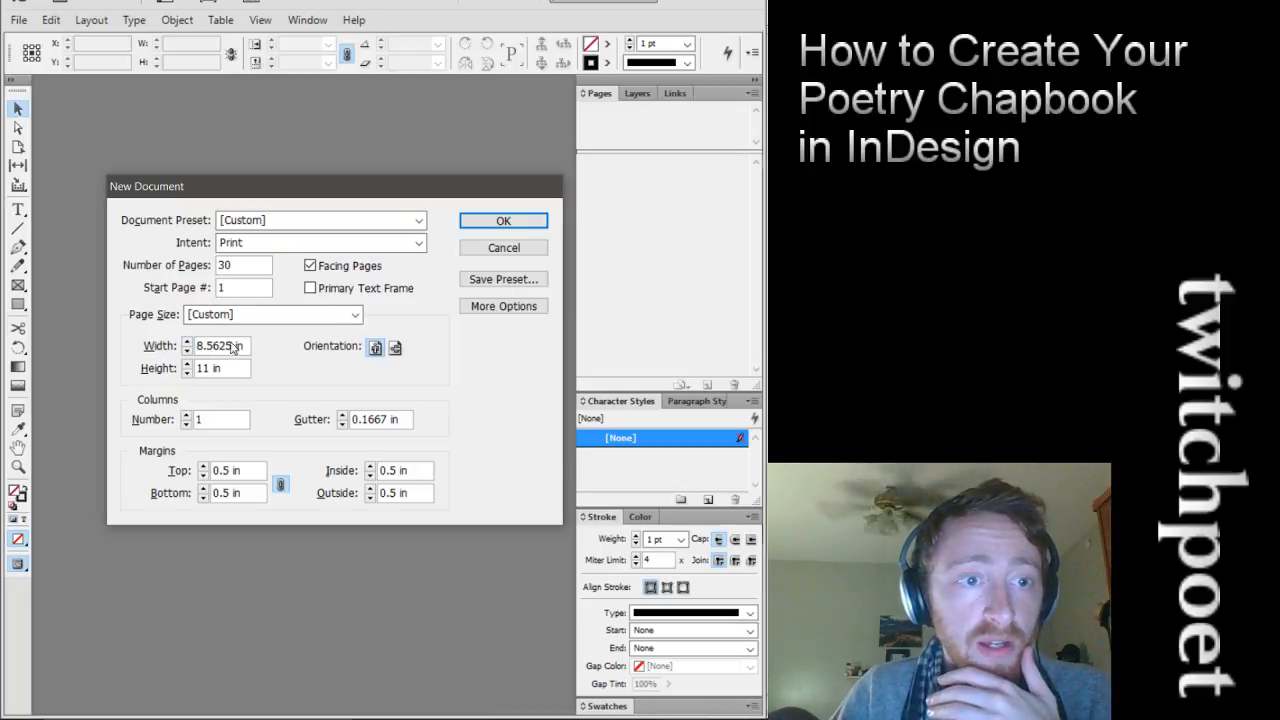
triple_click(231, 346)
type("5.5")
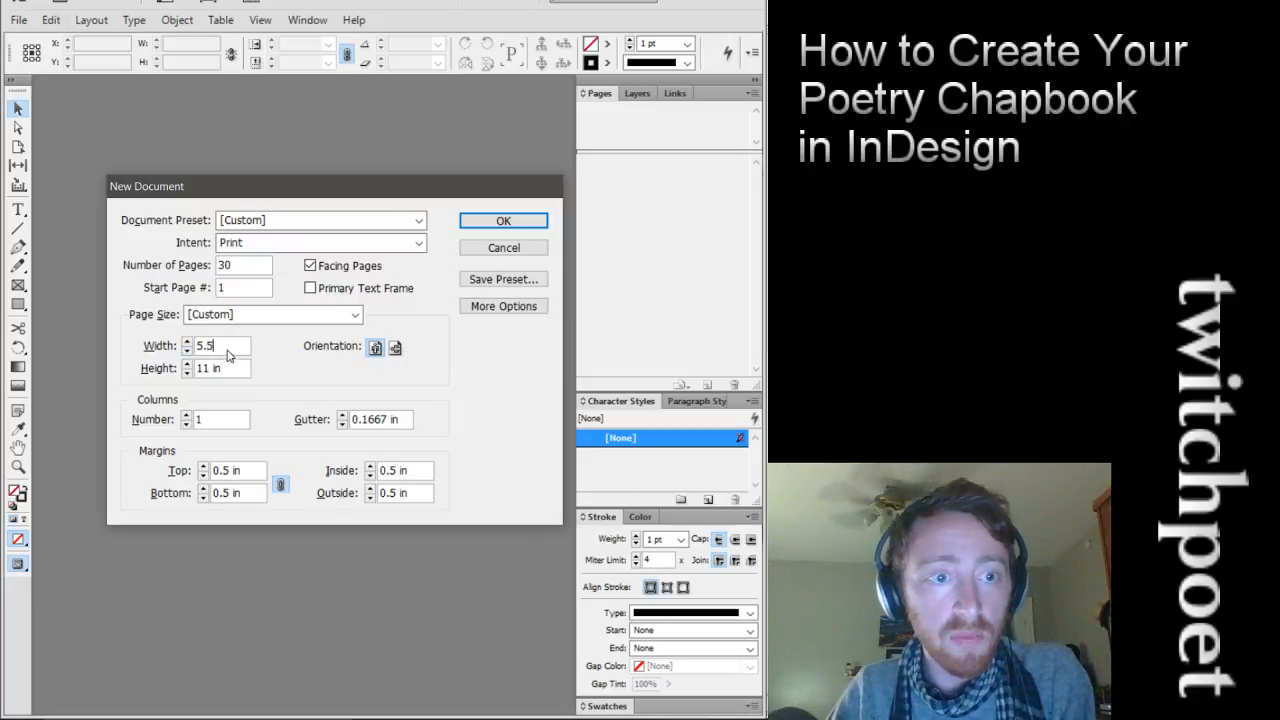
triple_click(213, 370)
type("5.5")
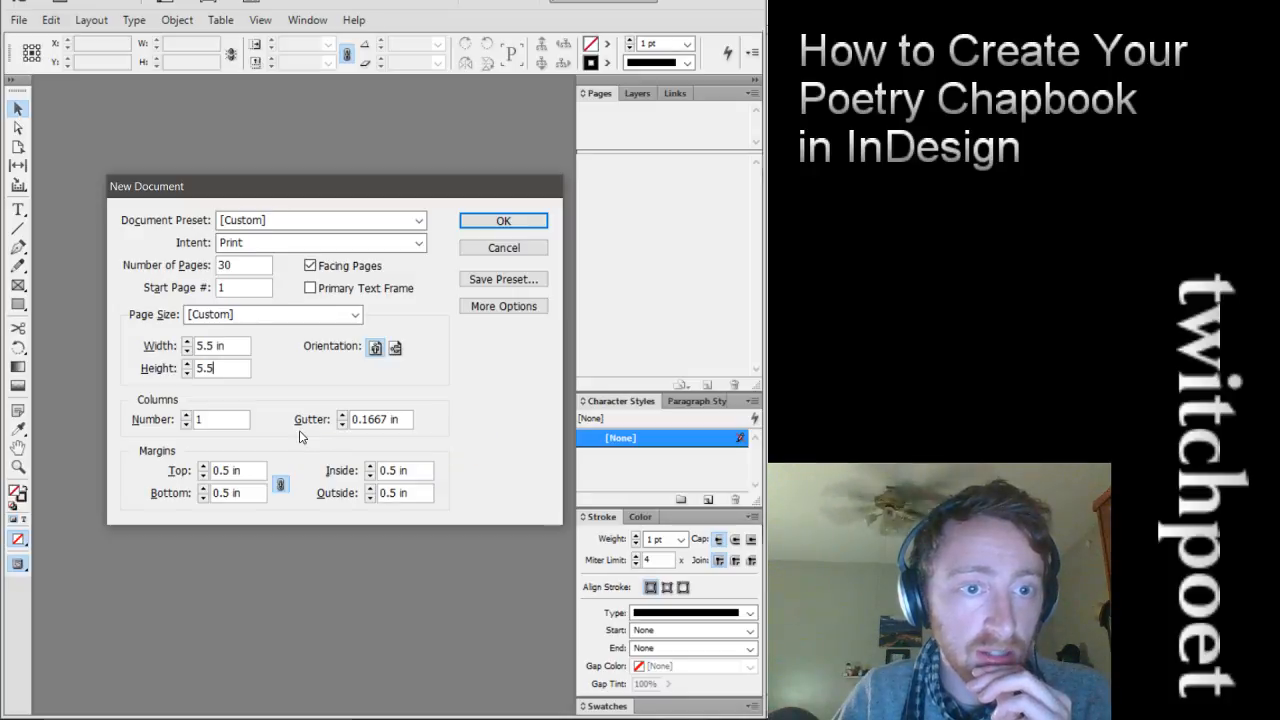
Check the bleed and slug options, keep the intent as Print, and create the document
left_click(514, 307)
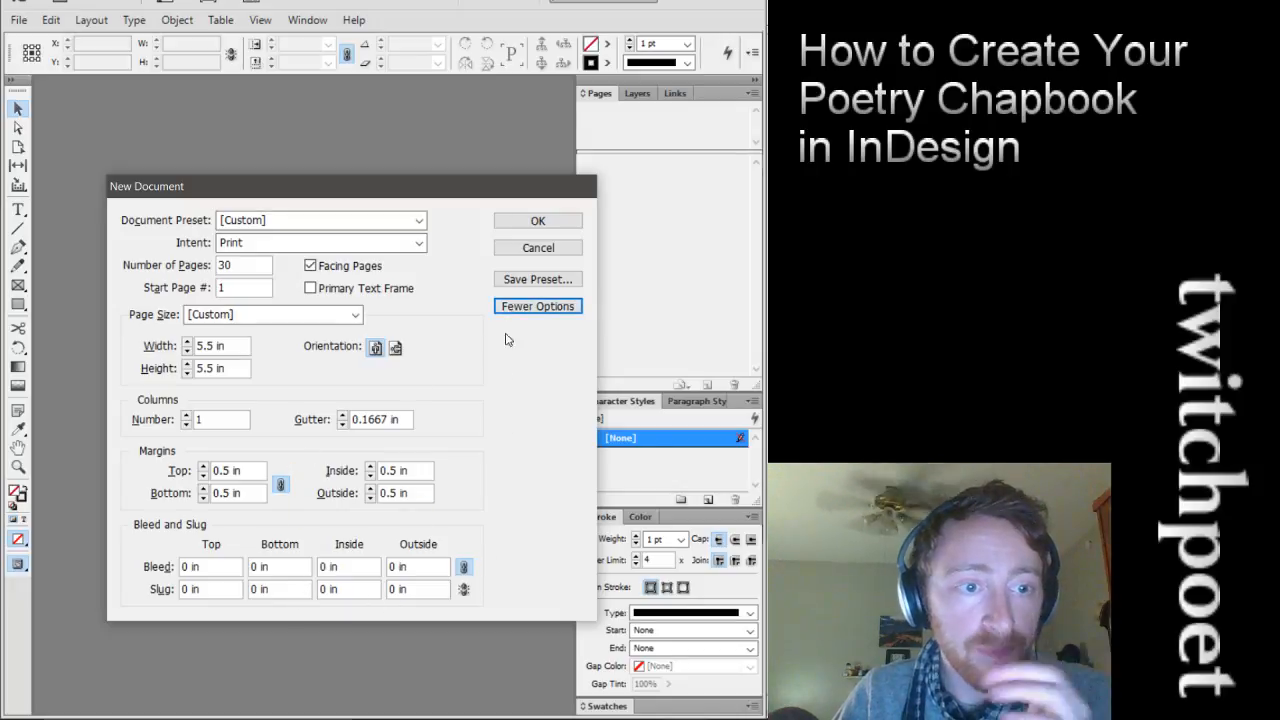
left_click(537, 306)
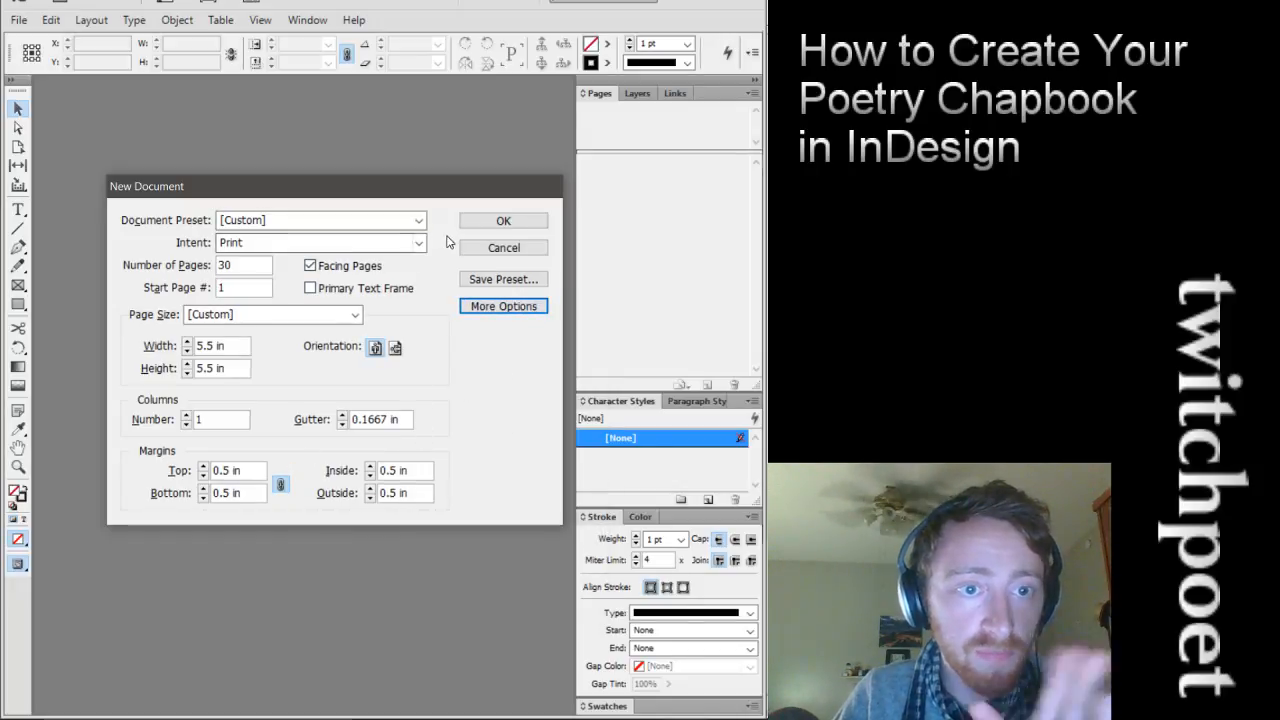
left_click(251, 243)
left_click(249, 249)
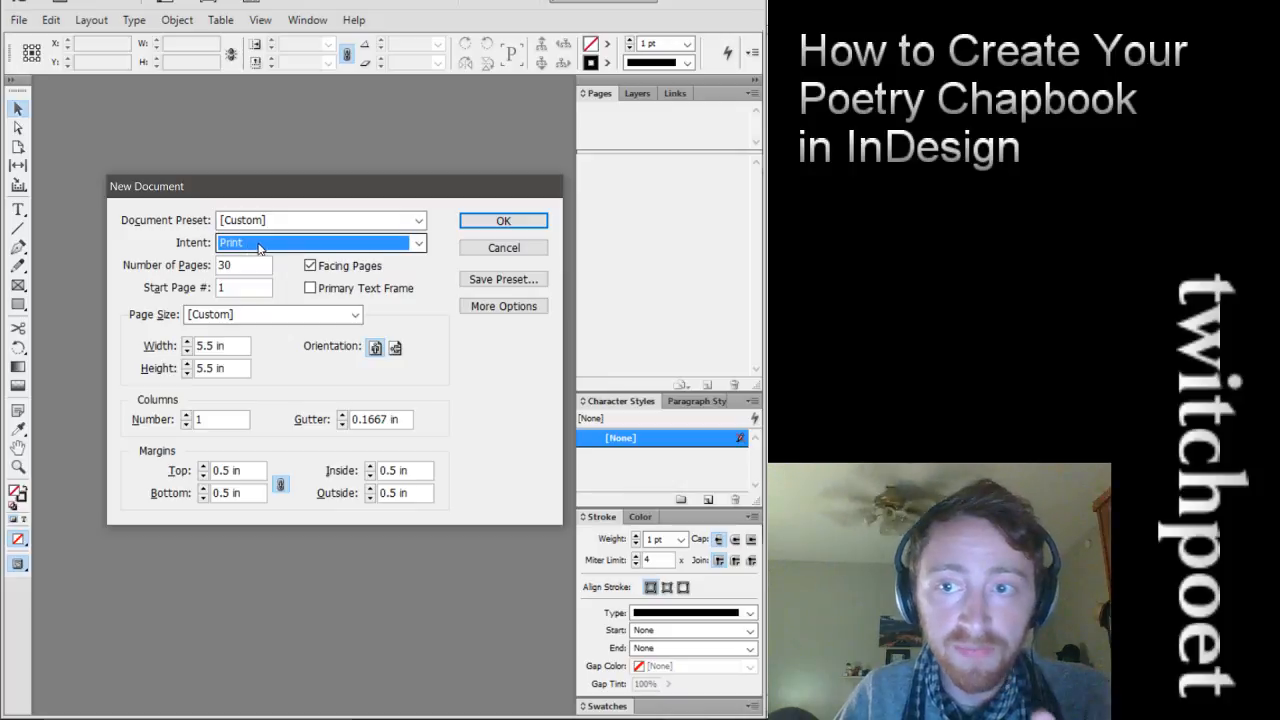
left_click(497, 221)
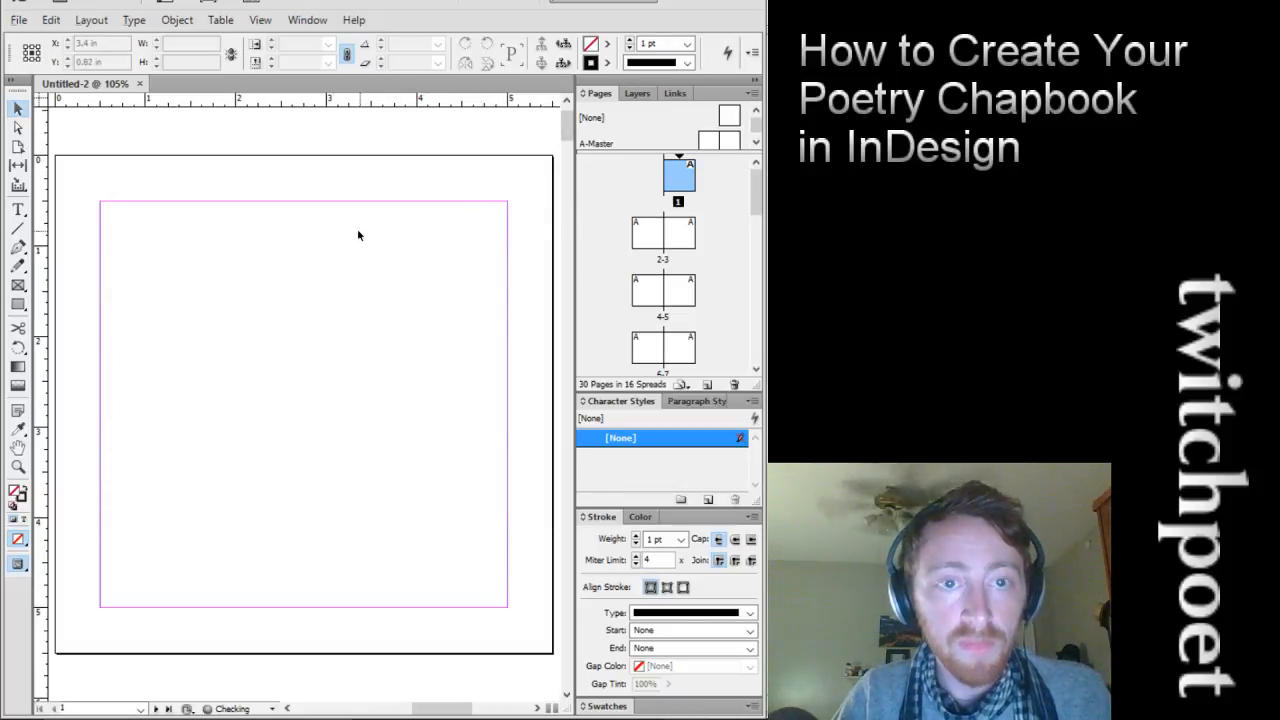
Examine the single first page and the facing-page spreads of the new document at 50% zoom
key("ctrl+1")
scroll(296, 240, "down", 2)
scroll(290, 237, "down", 3)
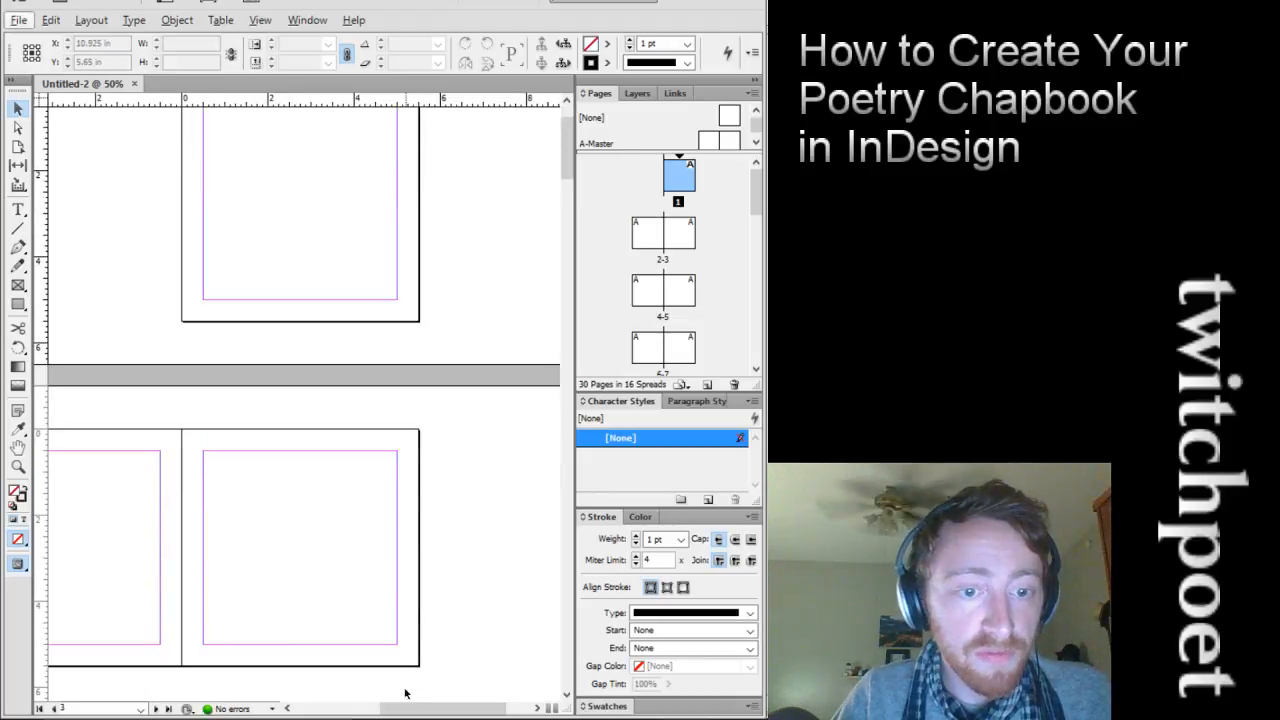
left_click_drag(405, 712, 373, 716)
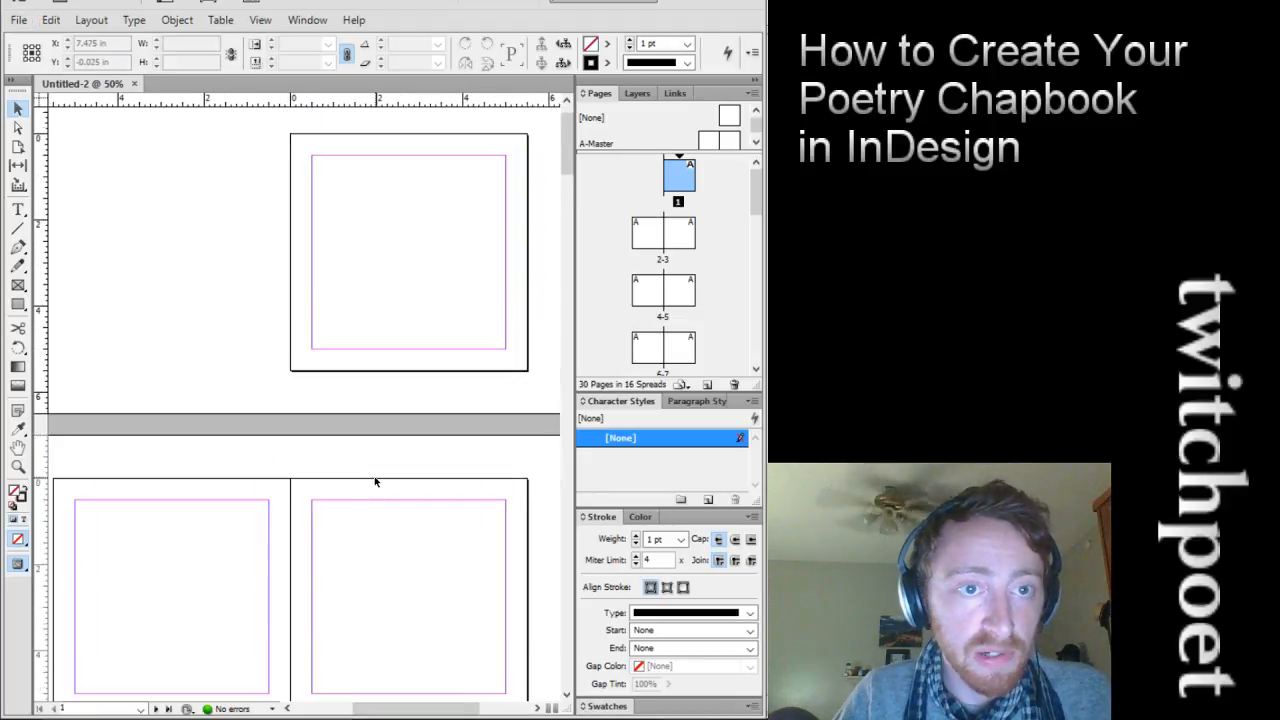
scroll(346, 345, "down", 10)
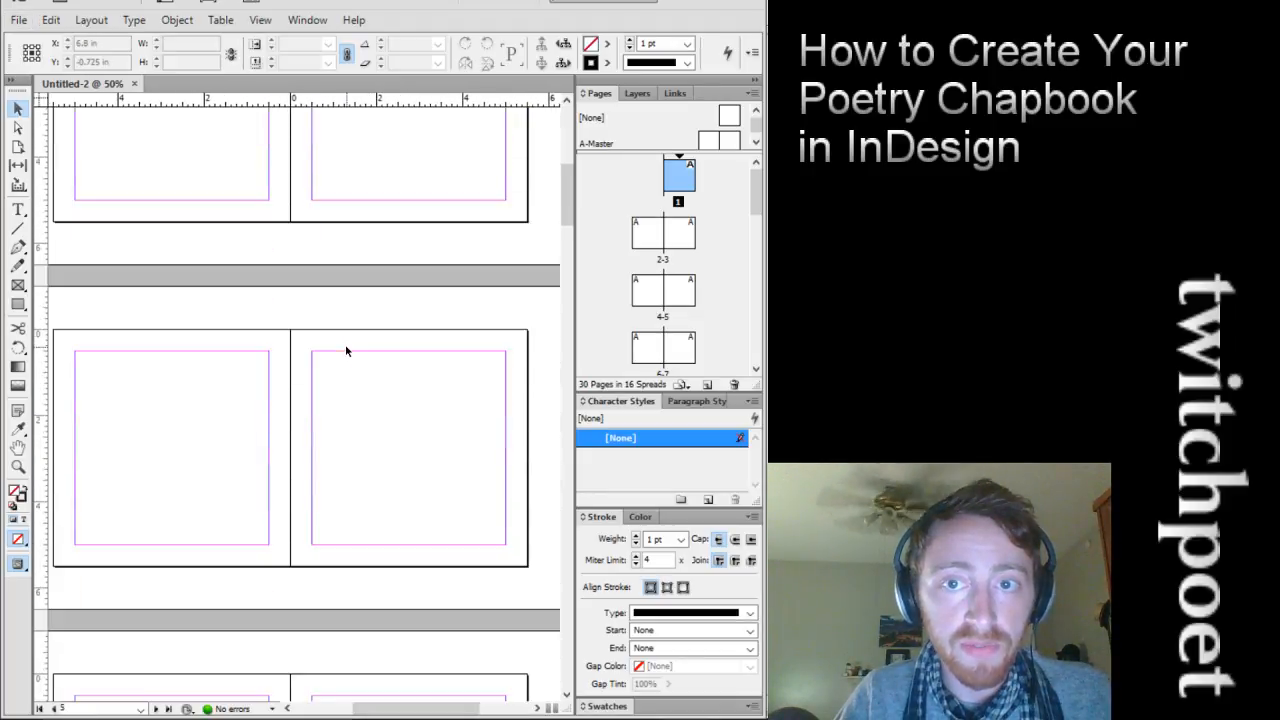
scroll(346, 350, "up", 10)
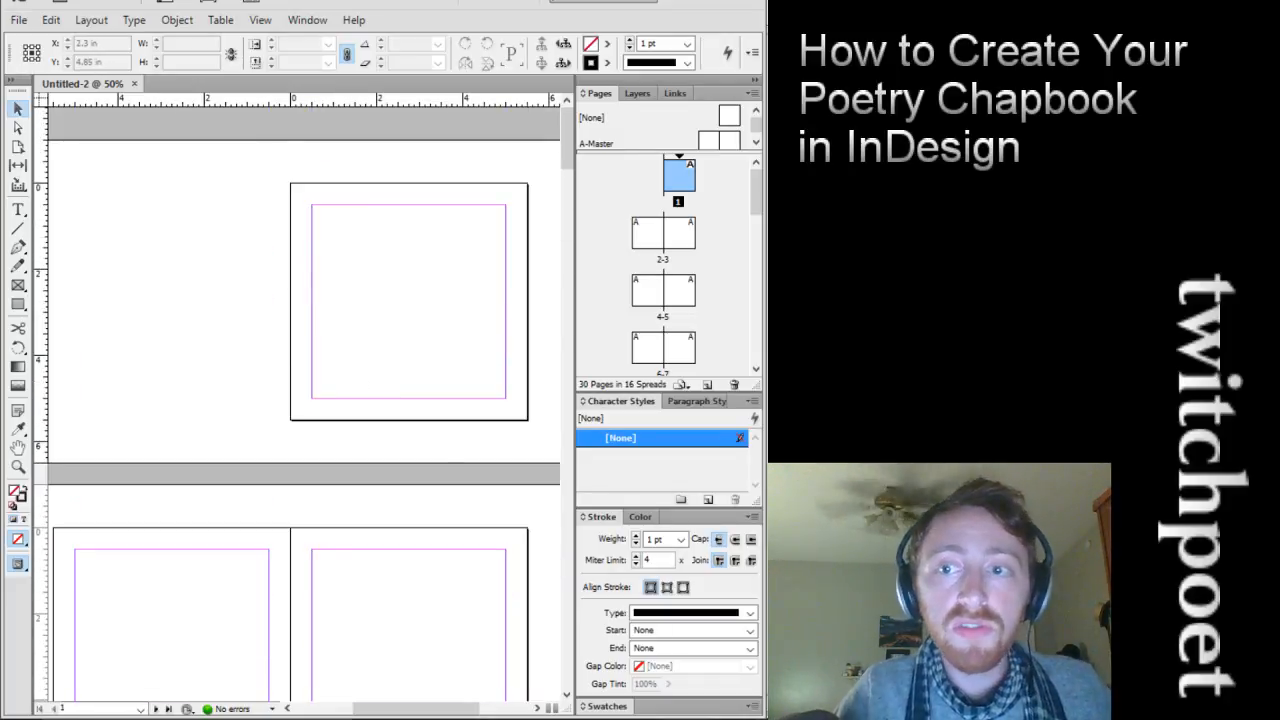
Look through the page thumbnails down to page 30 and the paragraph and character styles, ending back at page 1
mouse_move(745, 718)
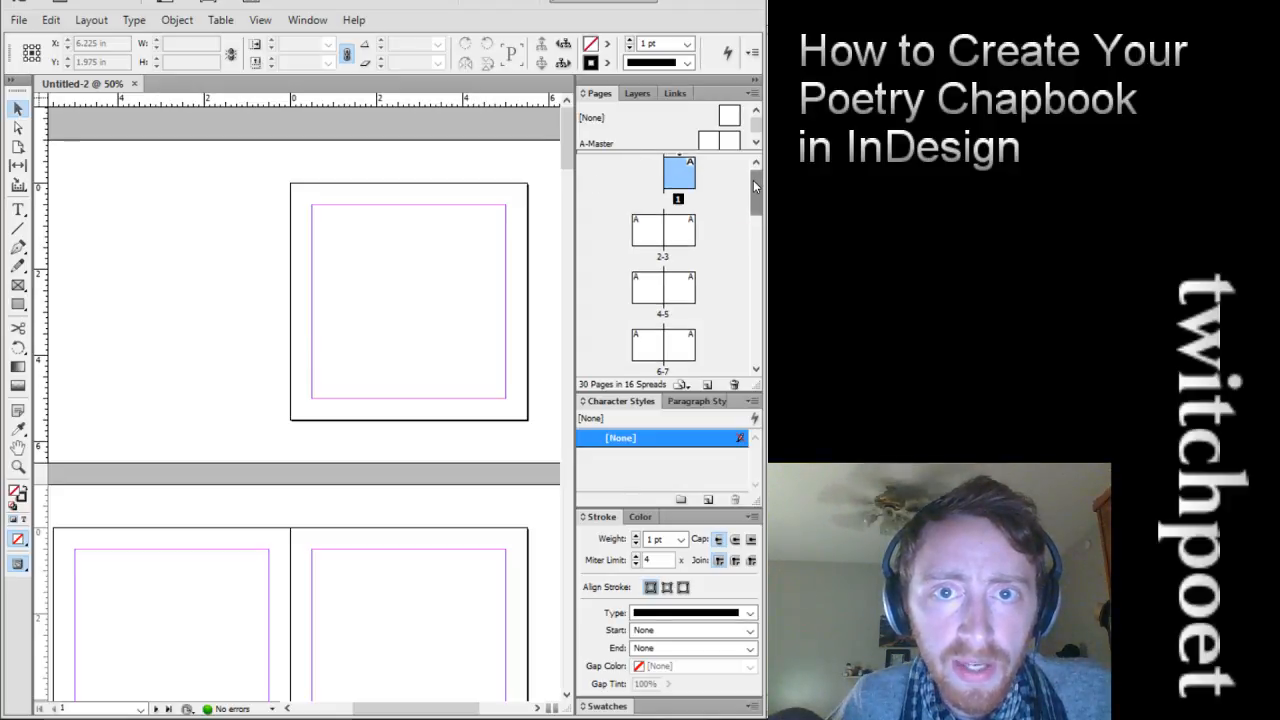
left_click_drag(754, 188, 753, 335)
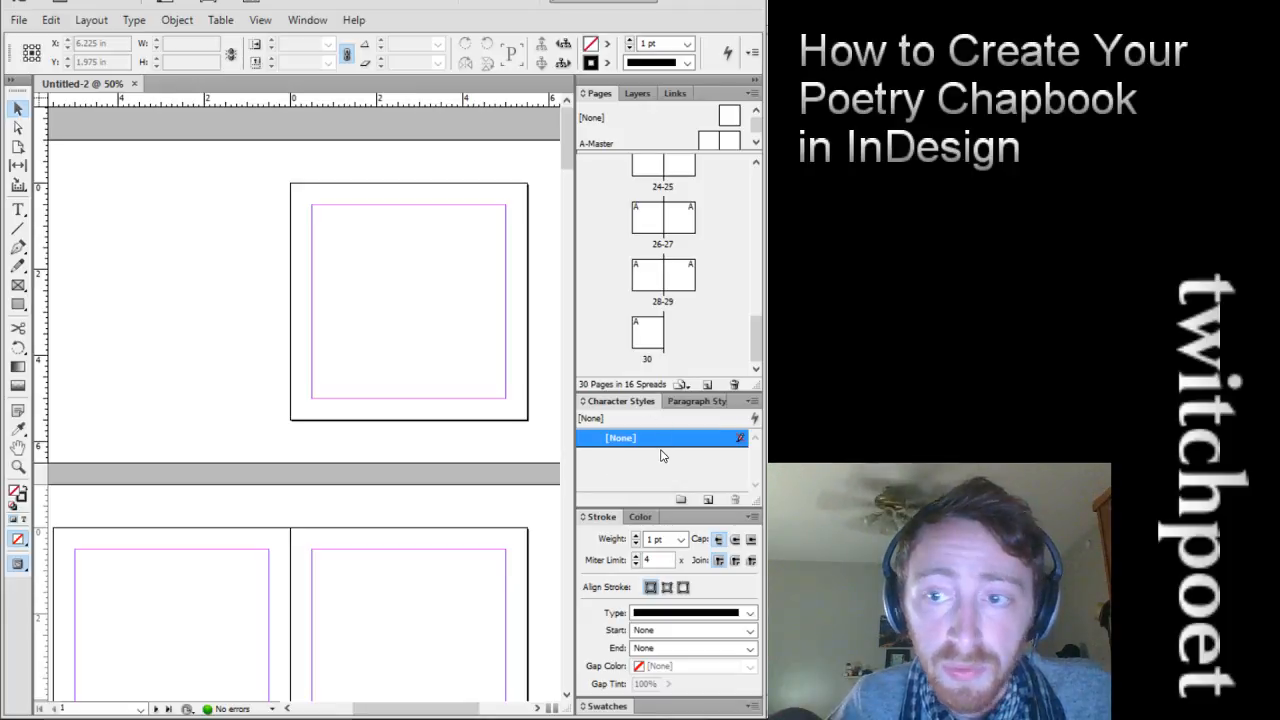
left_click(680, 402)
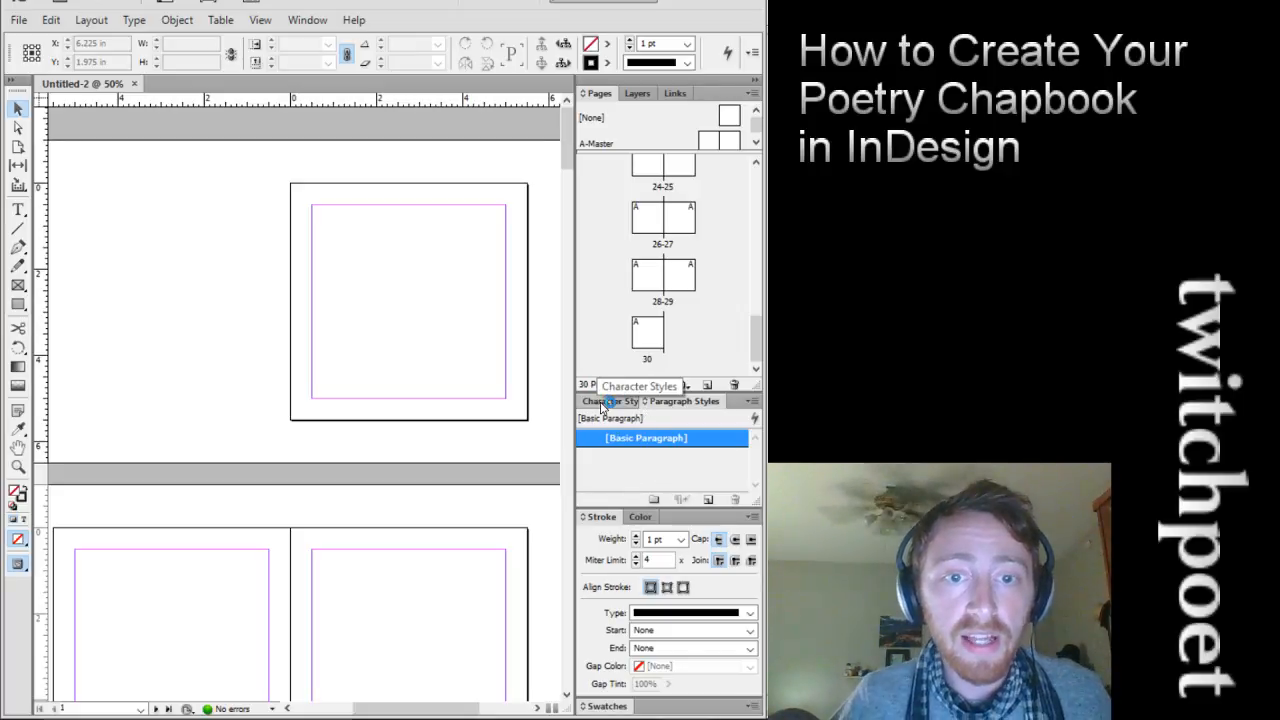
left_click(603, 403)
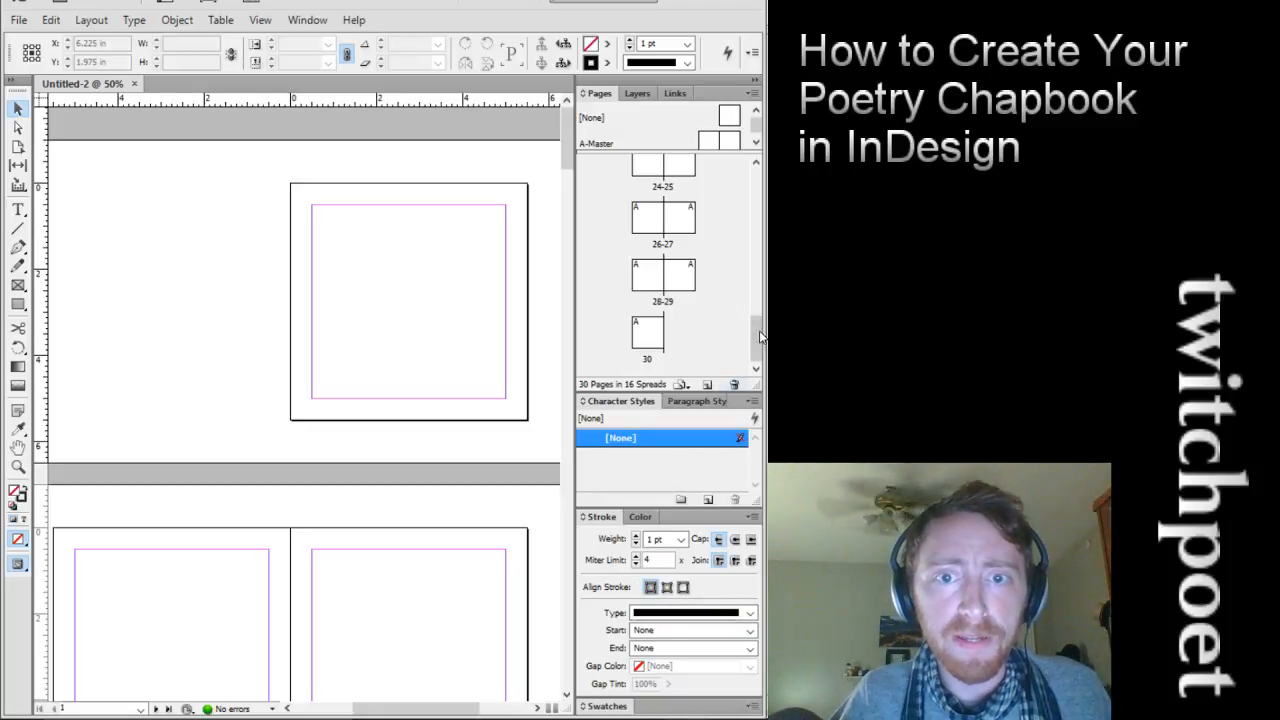
left_click_drag(760, 337, 755, 185)
left_click(679, 177)
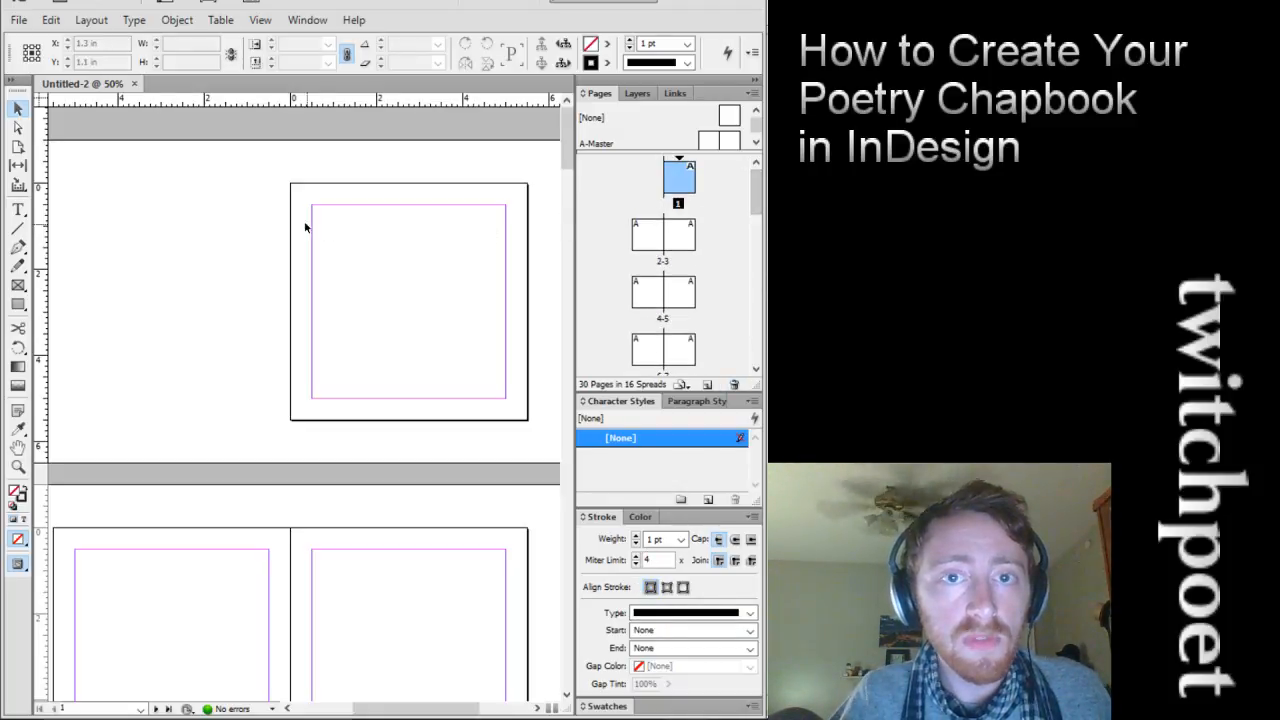
Open the A-Master spread for editing
left_click(757, 142)
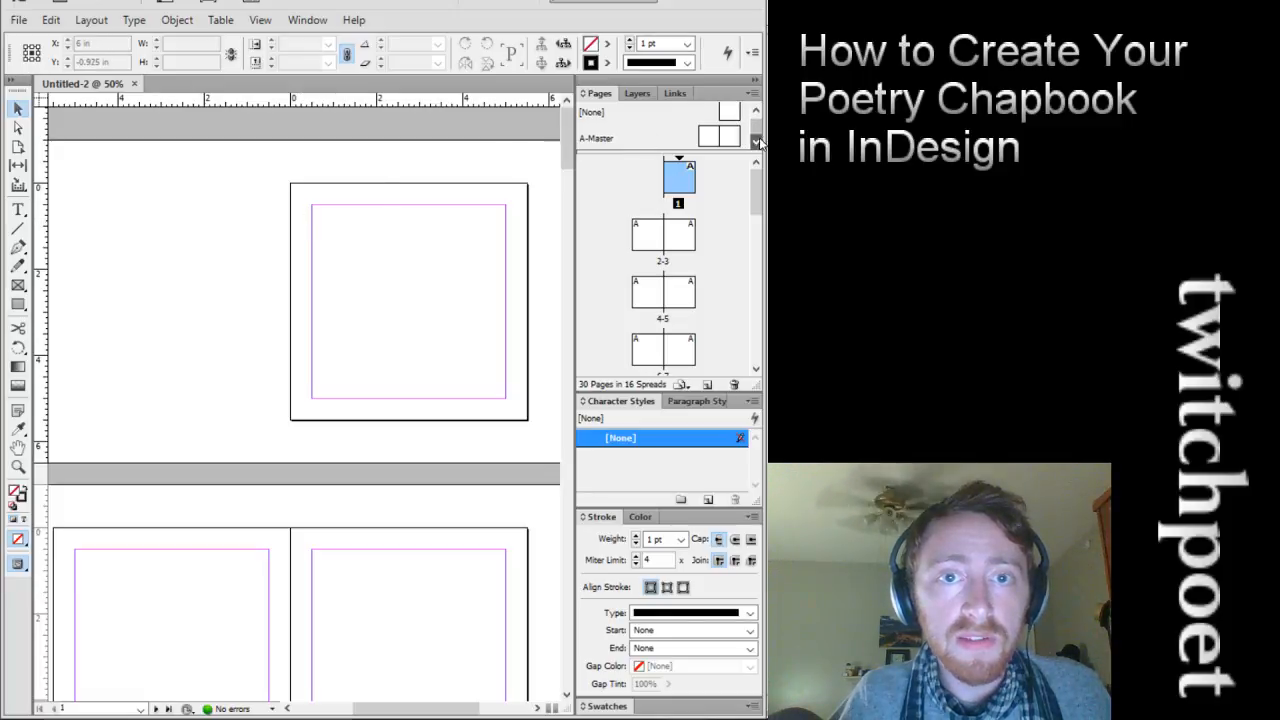
left_click(757, 111)
left_click(605, 144)
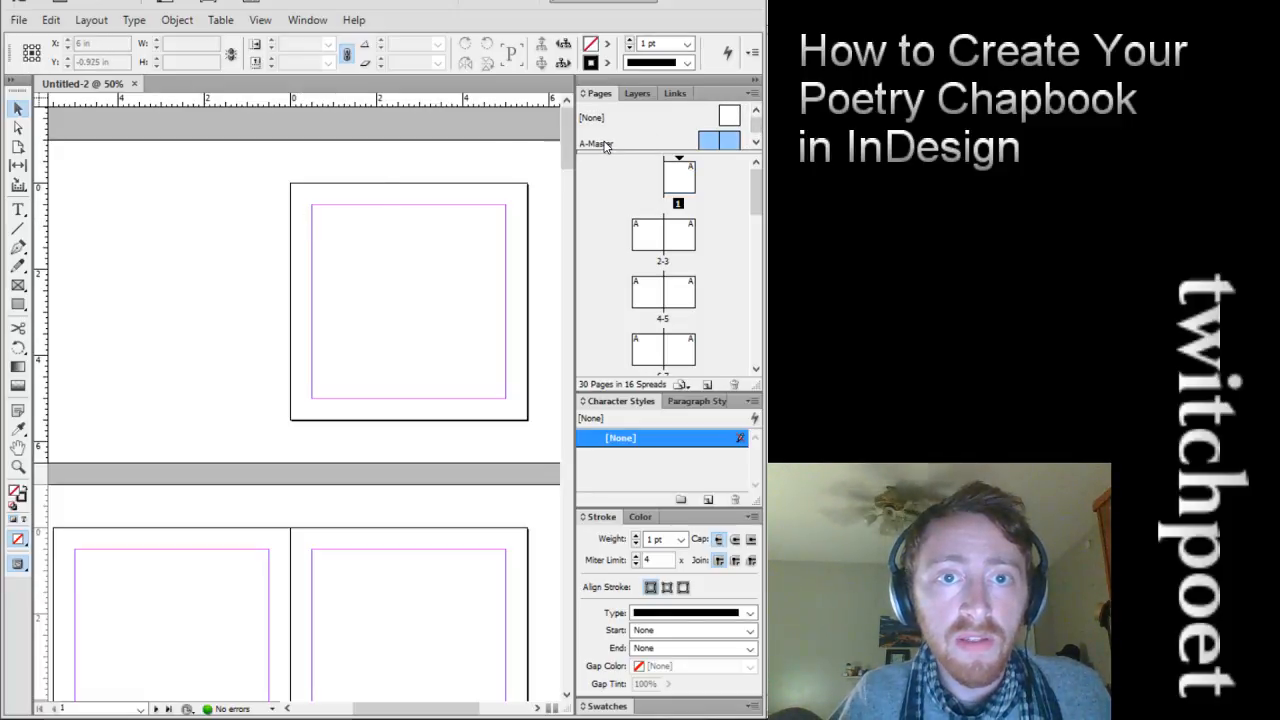
double_click(605, 144)
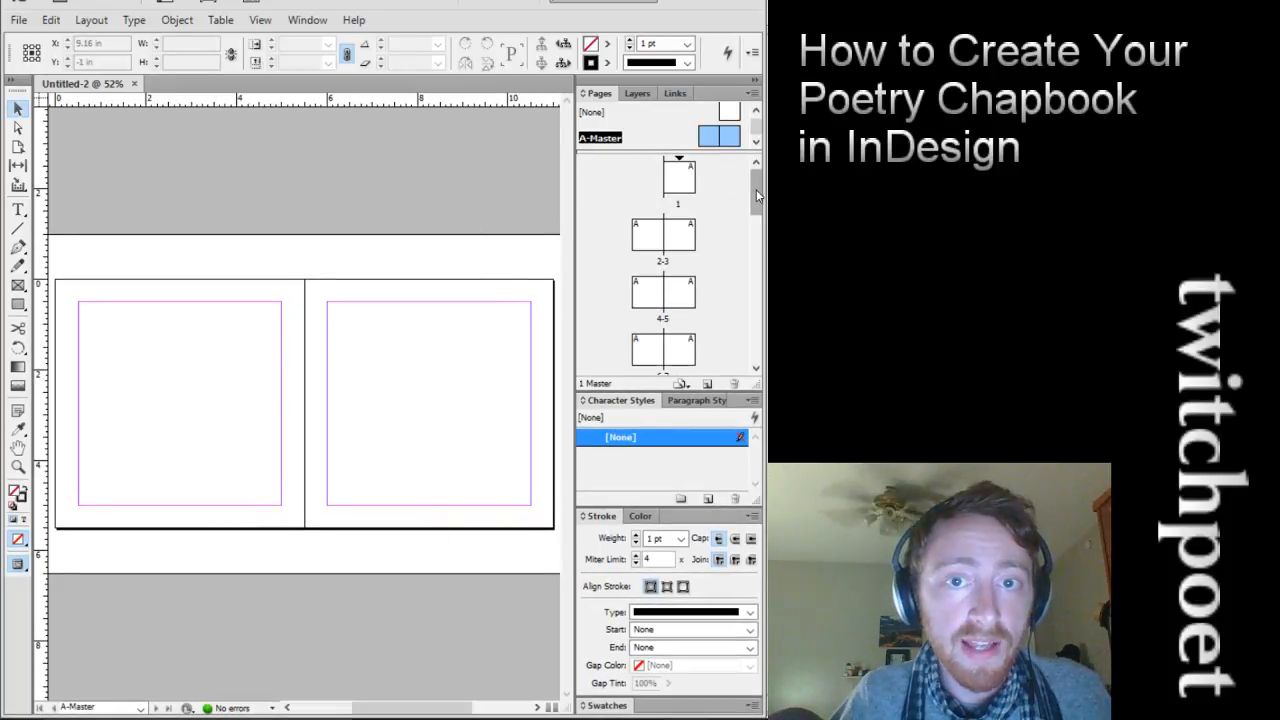
mouse_move(750, 192)
left_mouse_down()
mouse_move(751, 250)
mouse_move(751, 192)
left_mouse_up()
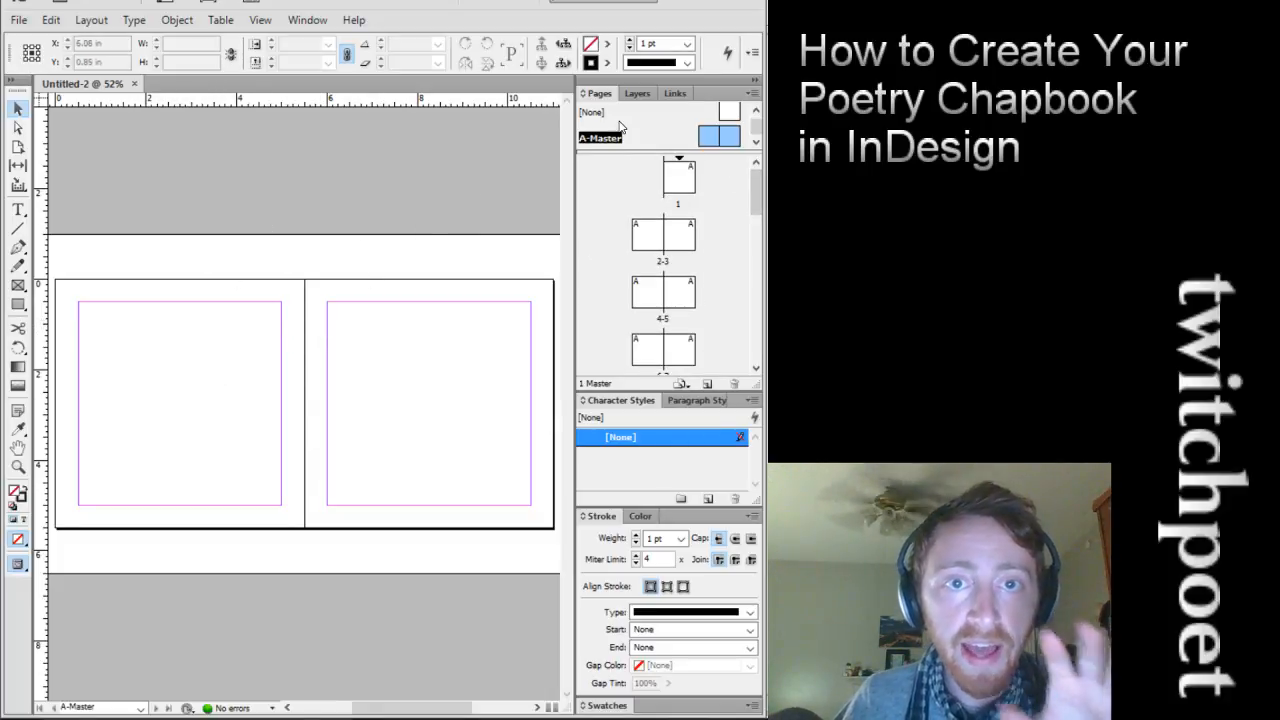
Add a text frame about 2.1 x 1.26 in inside the left master page's margins, containing the text "ADD"
left_click(18, 209)
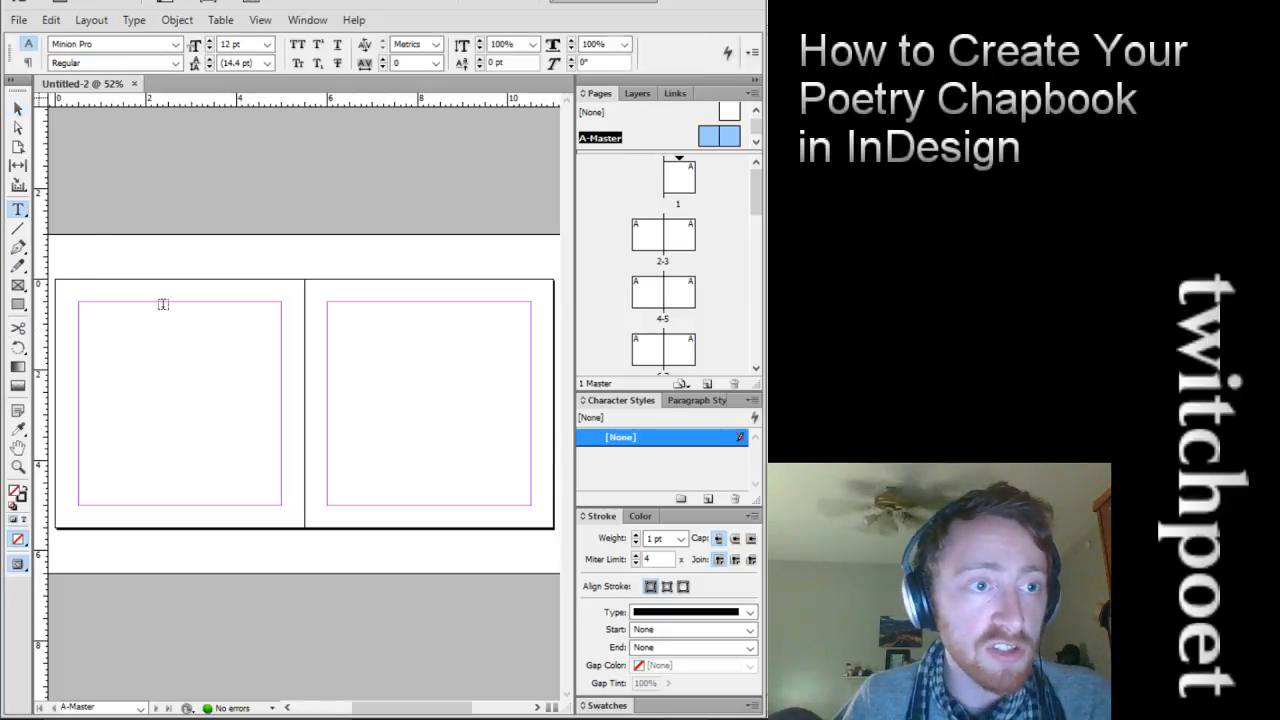
left_click_drag(142, 332, 237, 389)
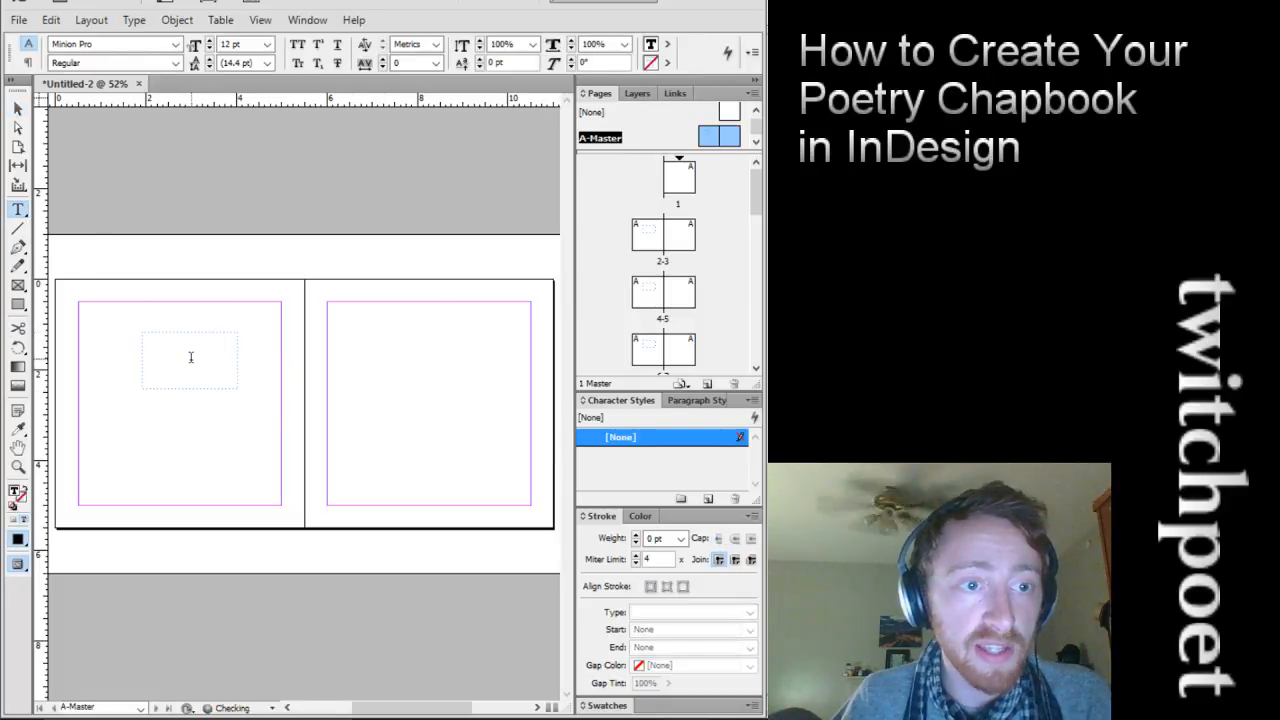
type("ADD")
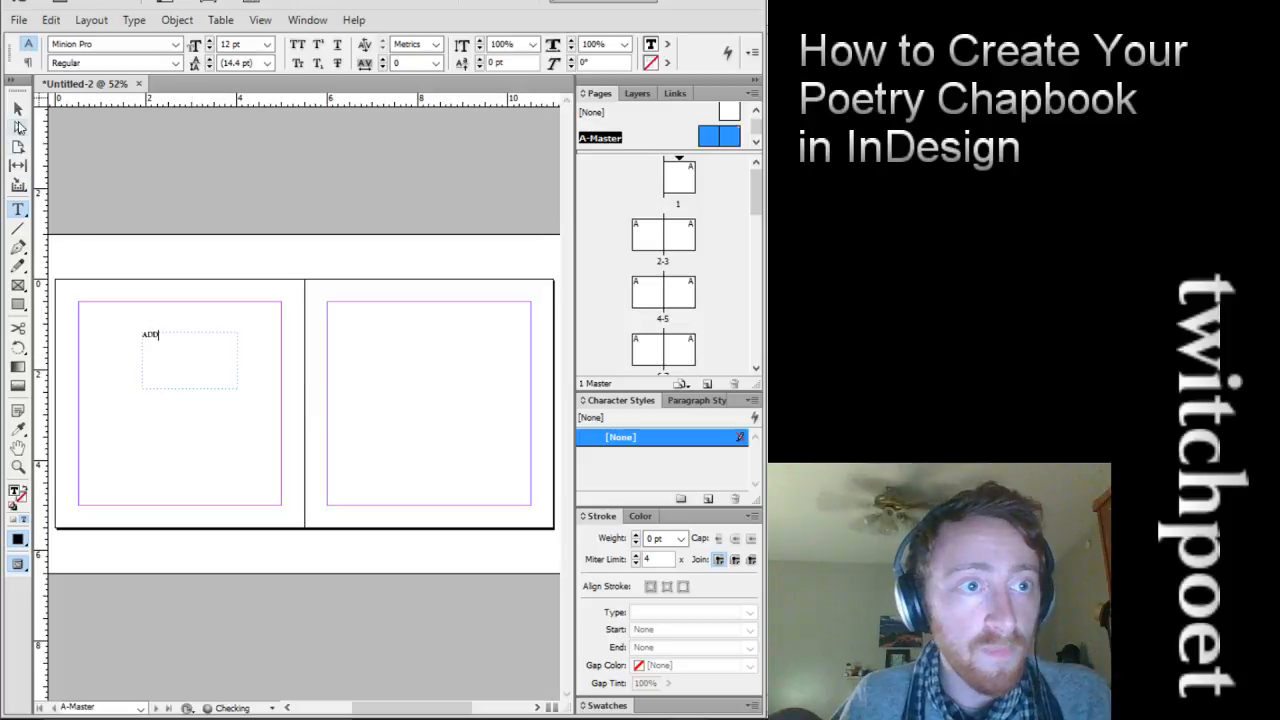
key("Escape")
Move the "ADD" text frame on the left master page to about X 4.45 in, Y 2.66 in, against the spine
left_click_drag(637, 196, 657, 235)
left_click(657, 235)
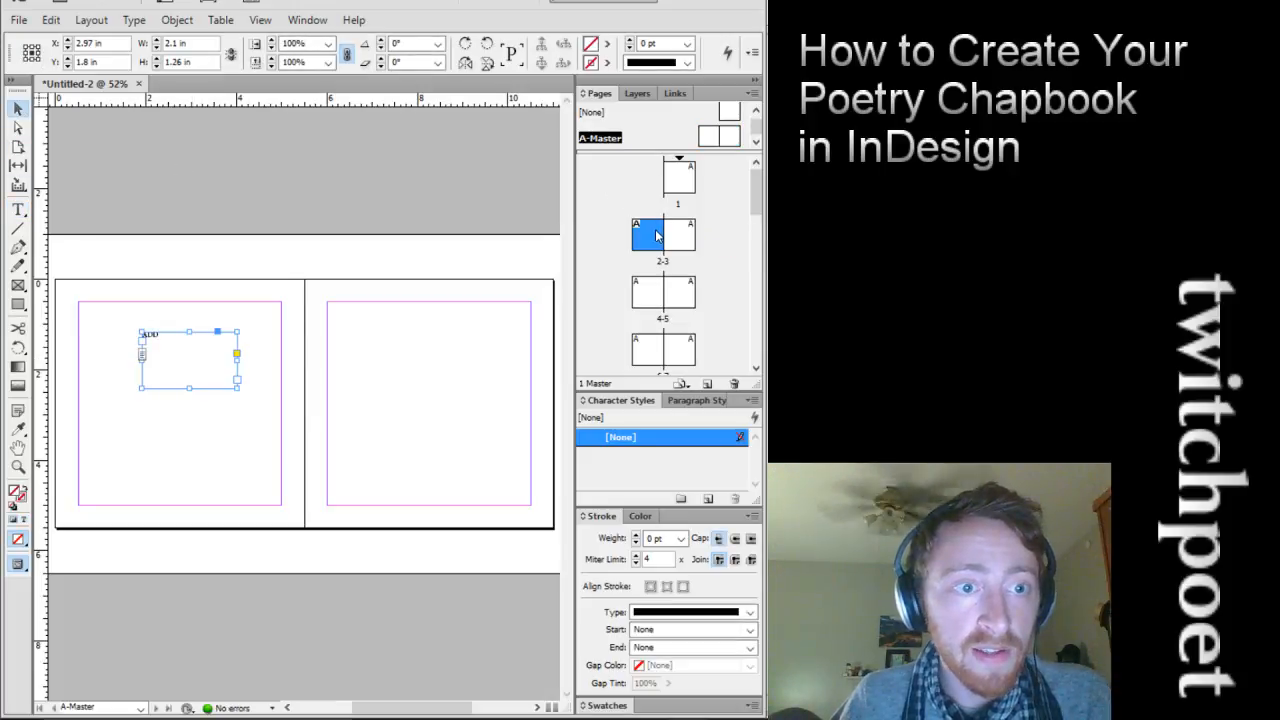
double_click(679, 184)
double_click(621, 145)
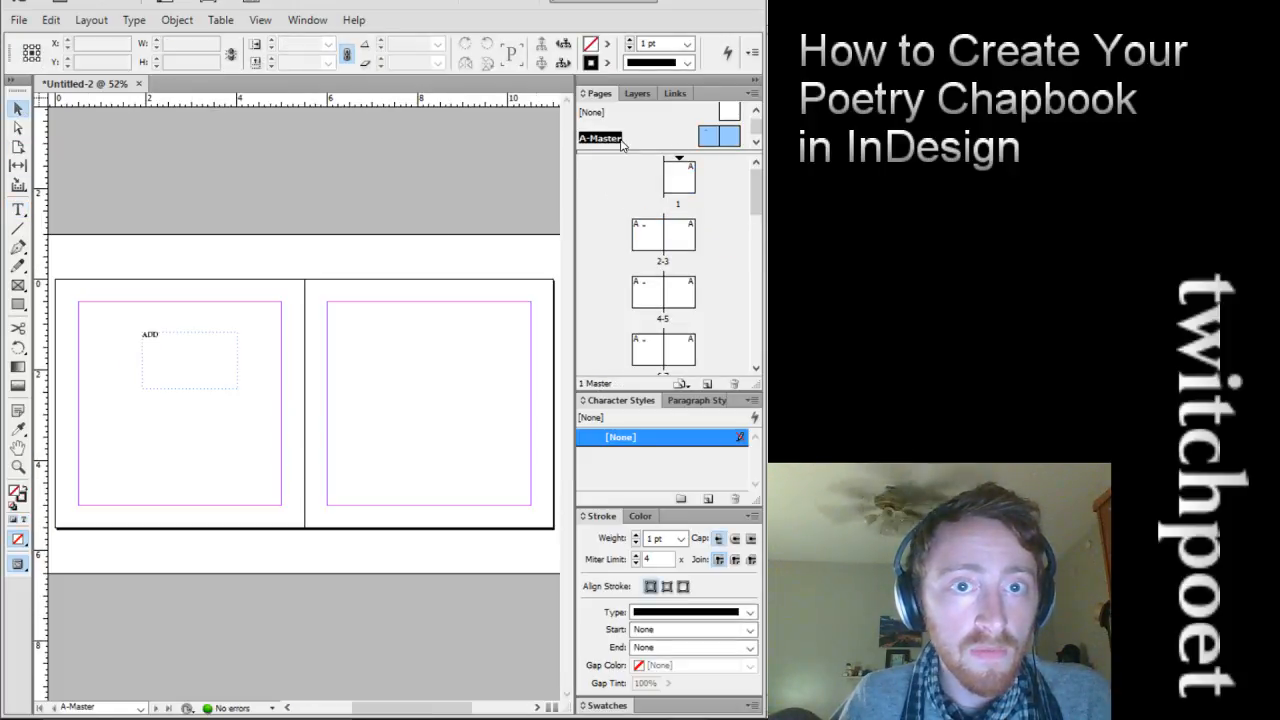
left_click(235, 358)
left_click_drag(204, 335, 271, 374)
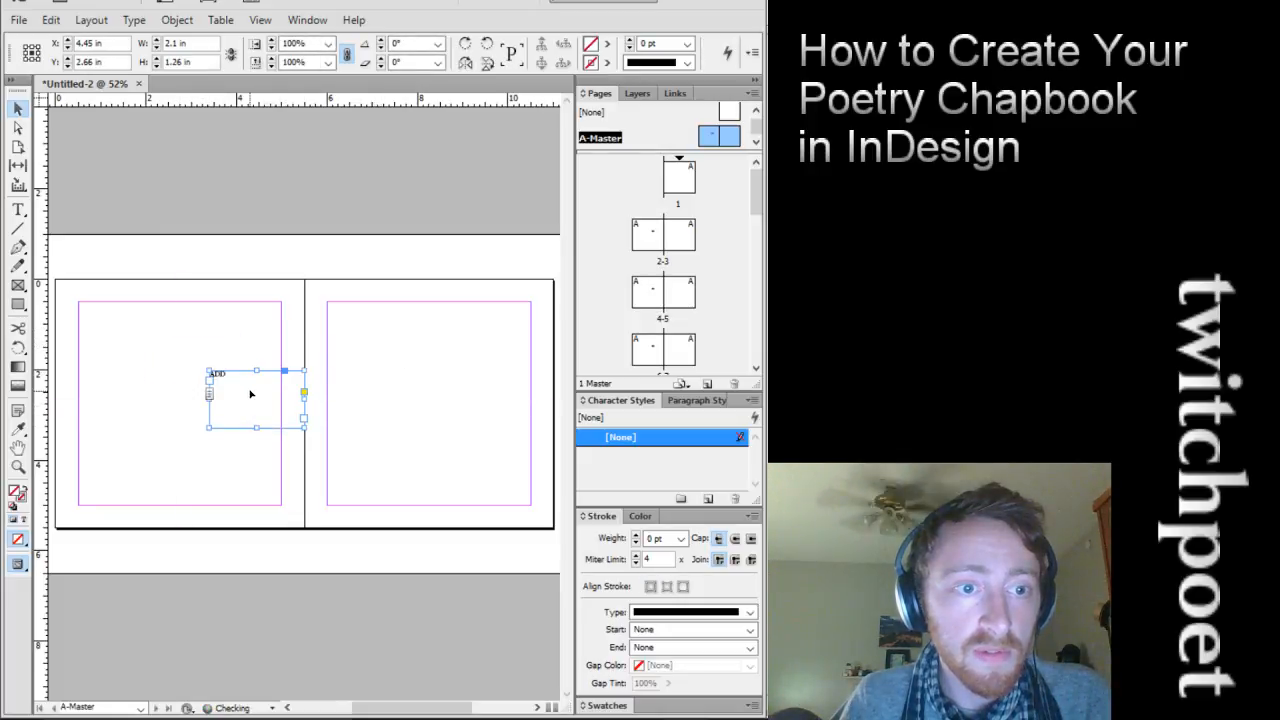
Examine page 1 and the following document spreads for the text frame inherited from the A-Master
double_click(679, 176)
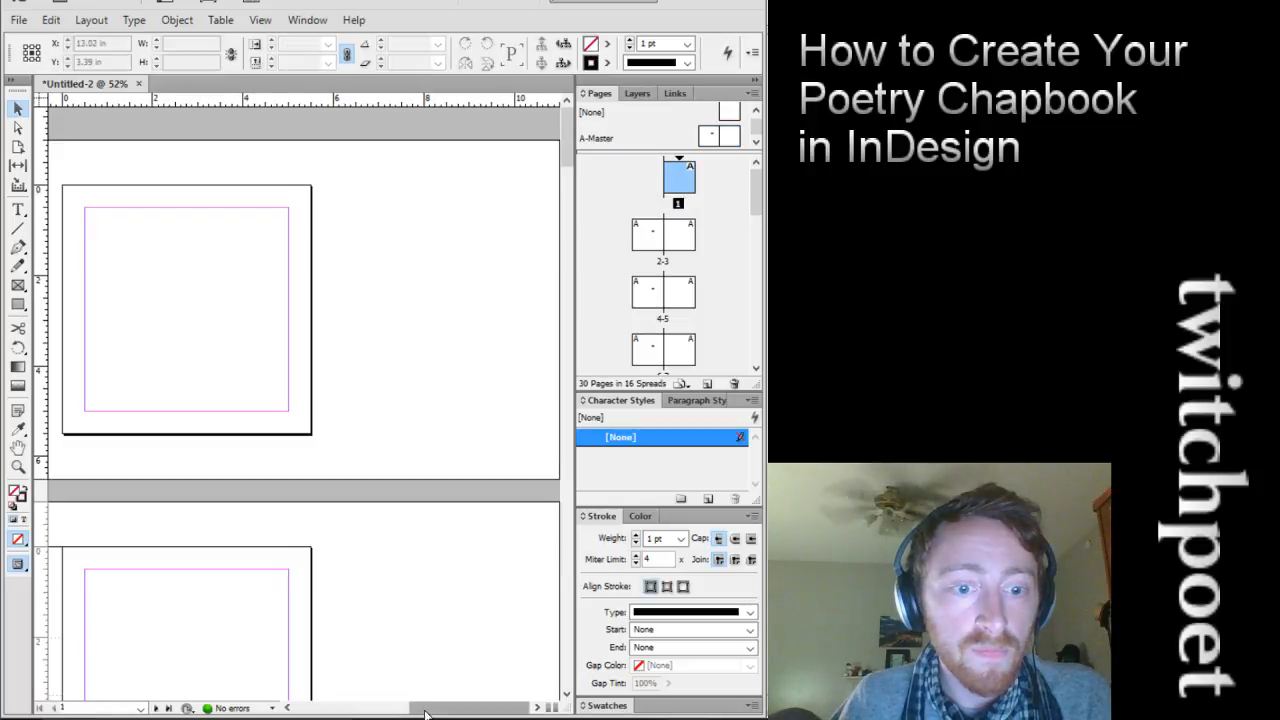
left_click_drag(425, 712, 366, 614)
scroll(400, 623, "down", 4)
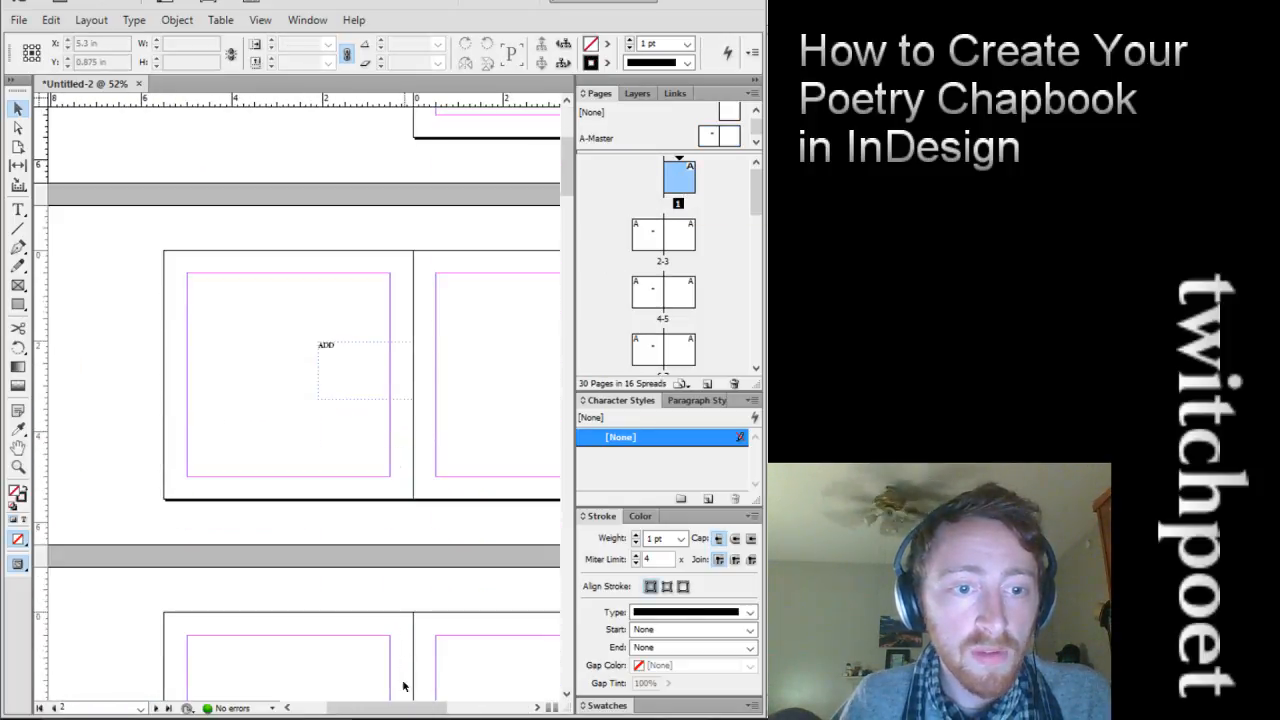
left_click_drag(405, 707, 429, 707)
scroll(432, 569, "down", 5)
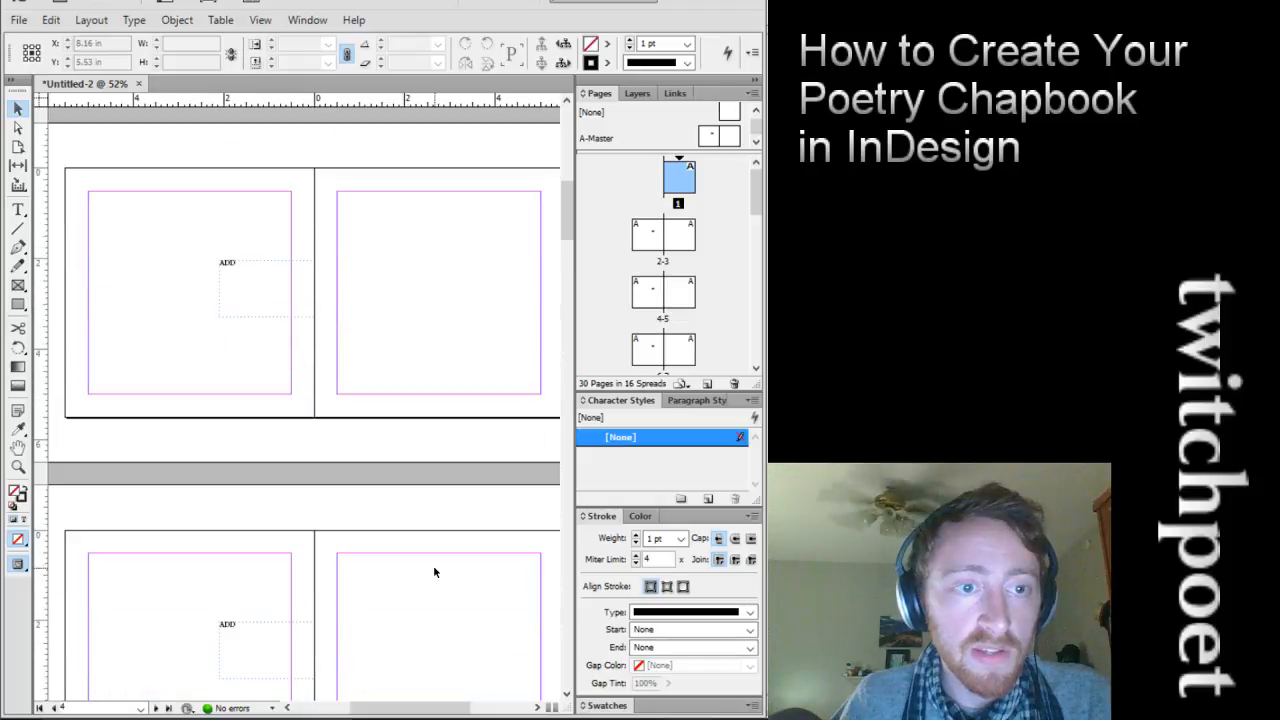
scroll(434, 570, "down", 10)
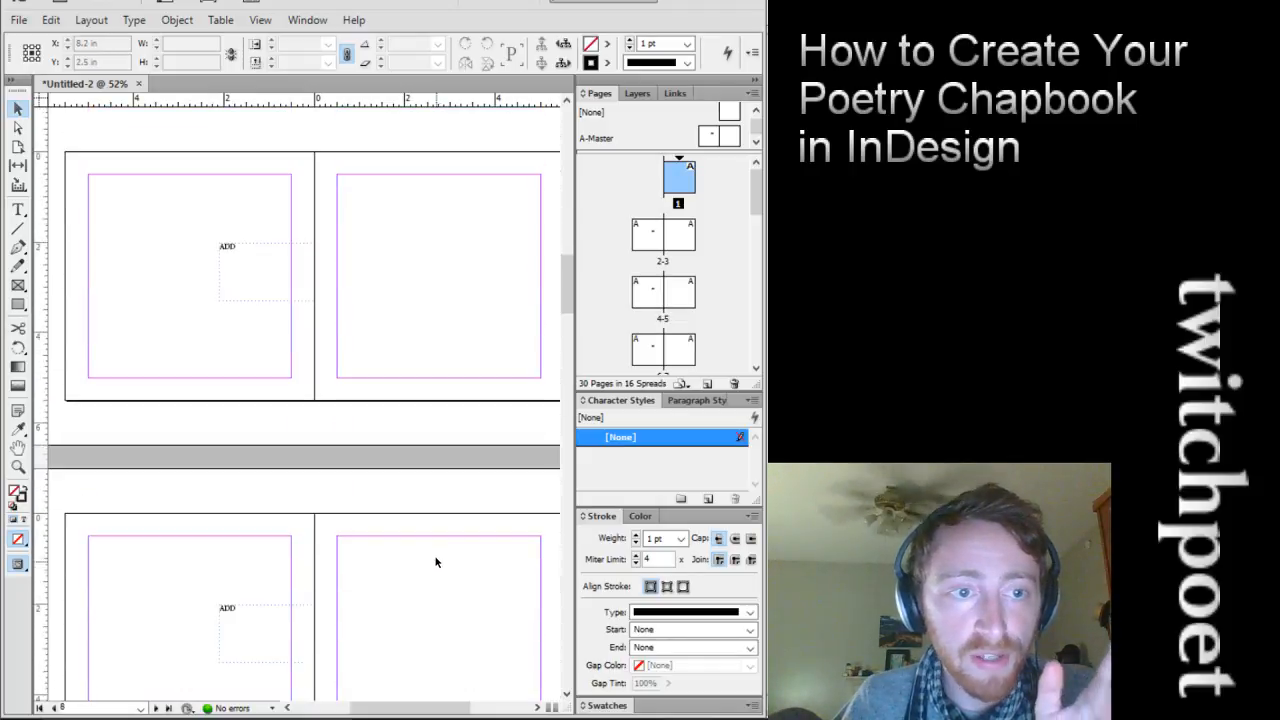
scroll(435, 562, "down", 12)
Reopen the A-Master spread and delete the "ADD" text frame from it
left_click(606, 137)
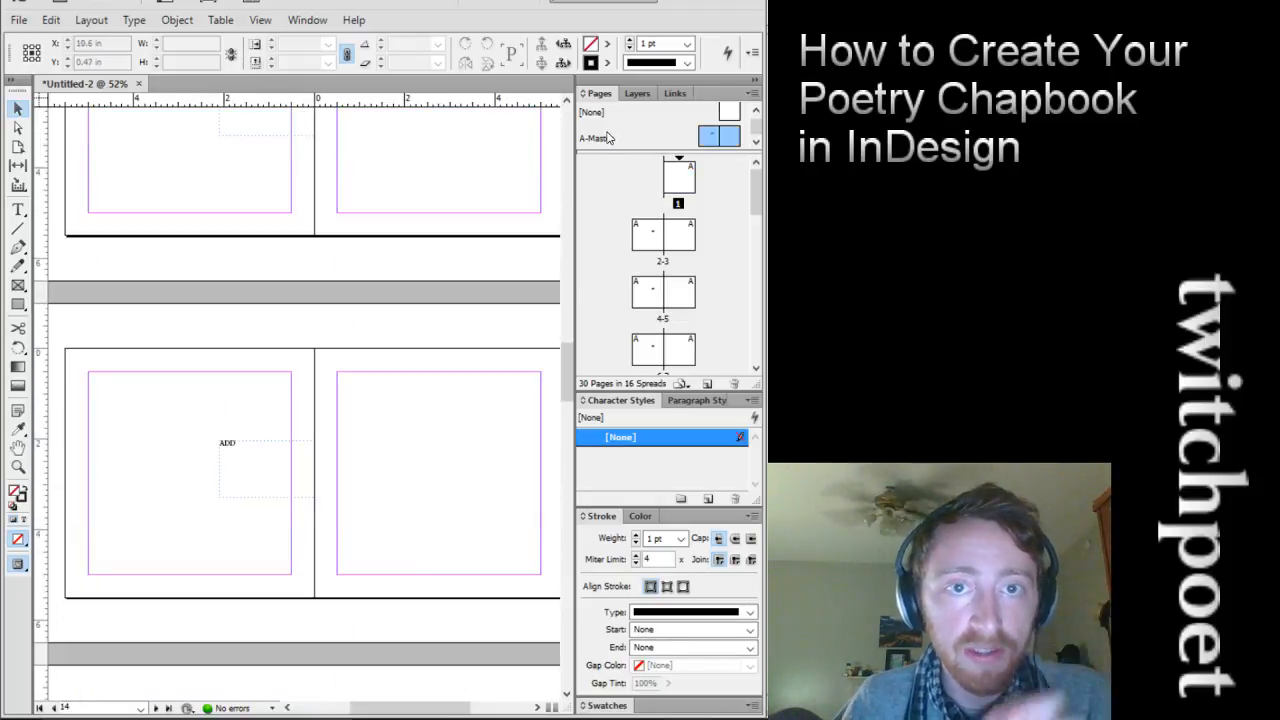
double_click(606, 137)
left_click(290, 385)
key("Delete")
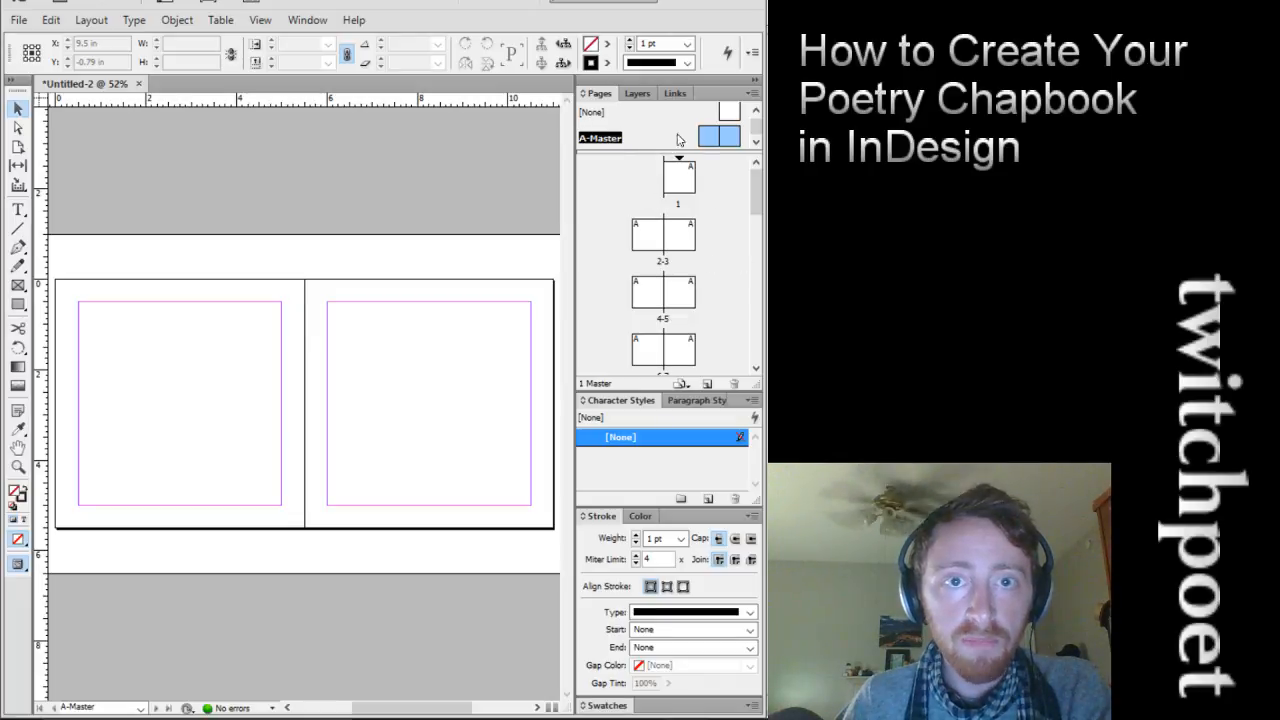
left_click(588, 116)
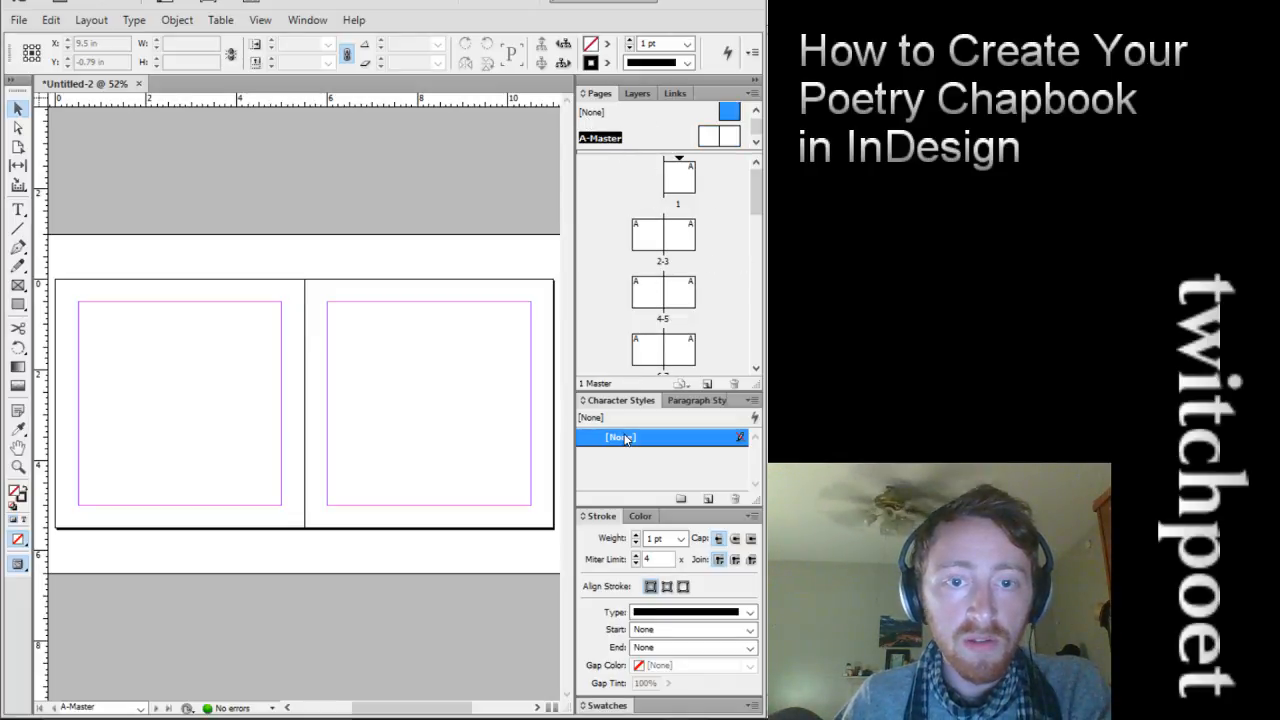
left_click(697, 400)
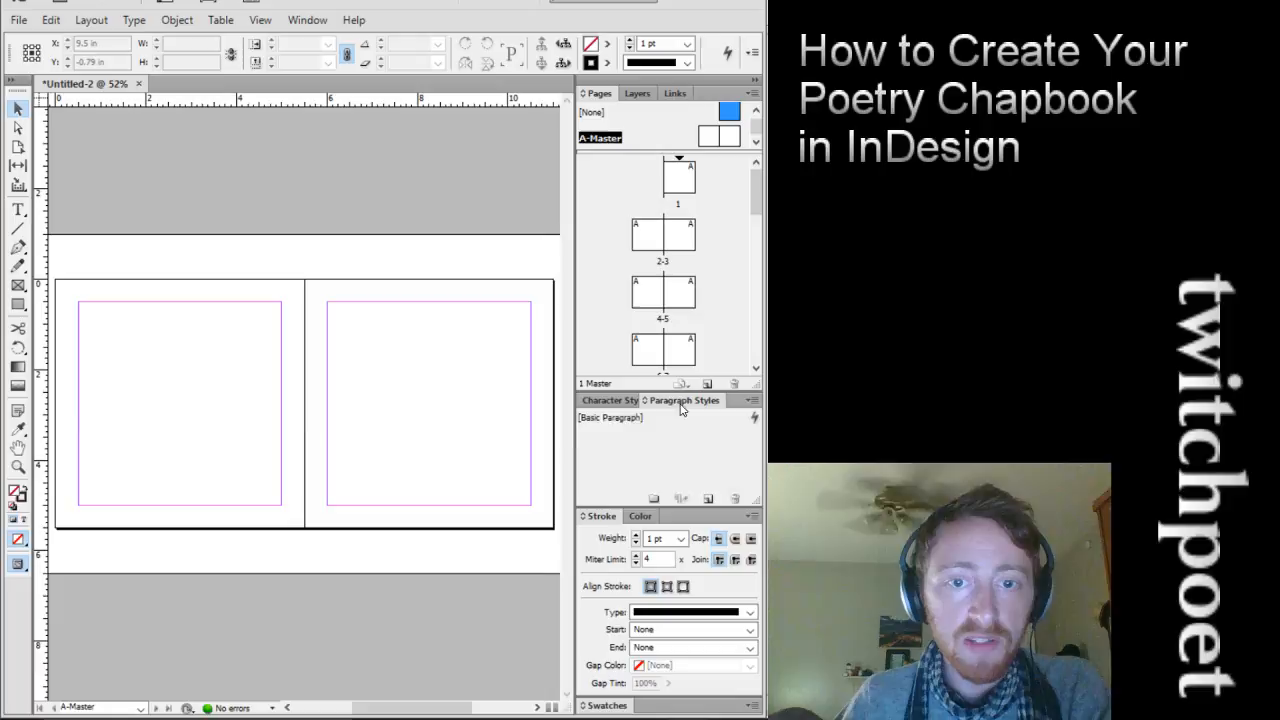
left_click(612, 401)
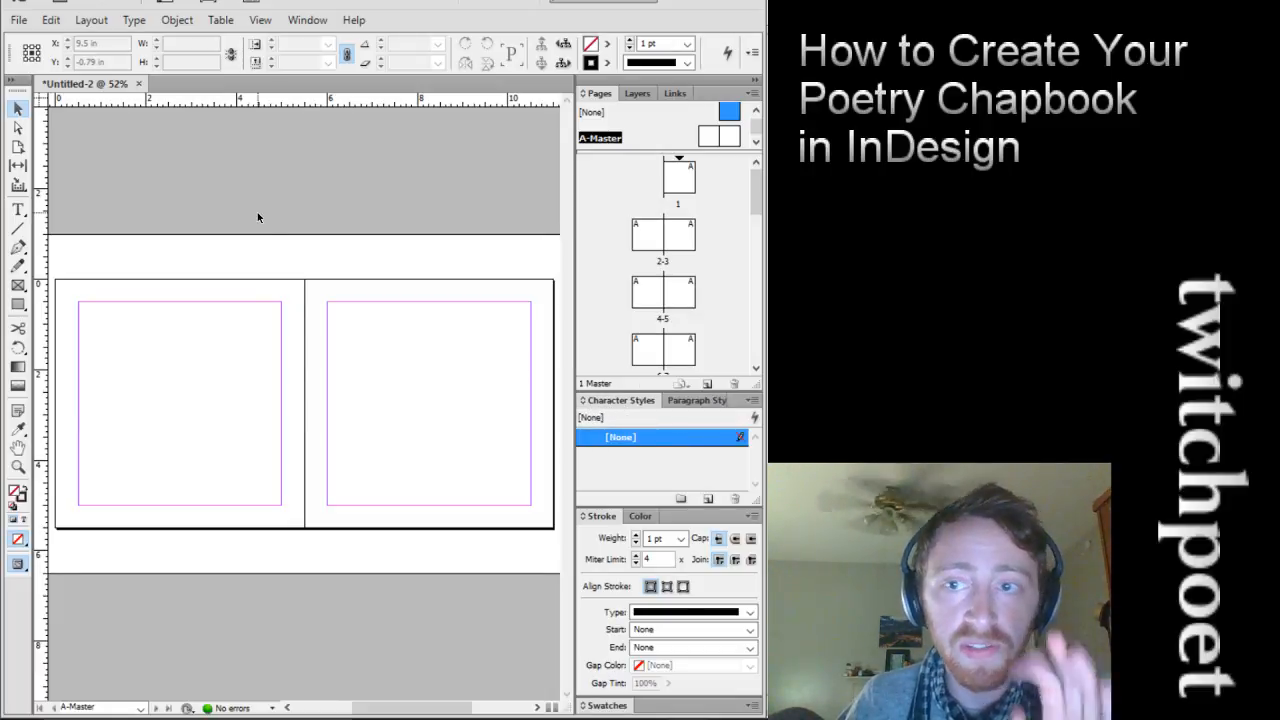
Leave the master spread for document page 1 and bring the 2-3 spread into view
double_click(682, 198)
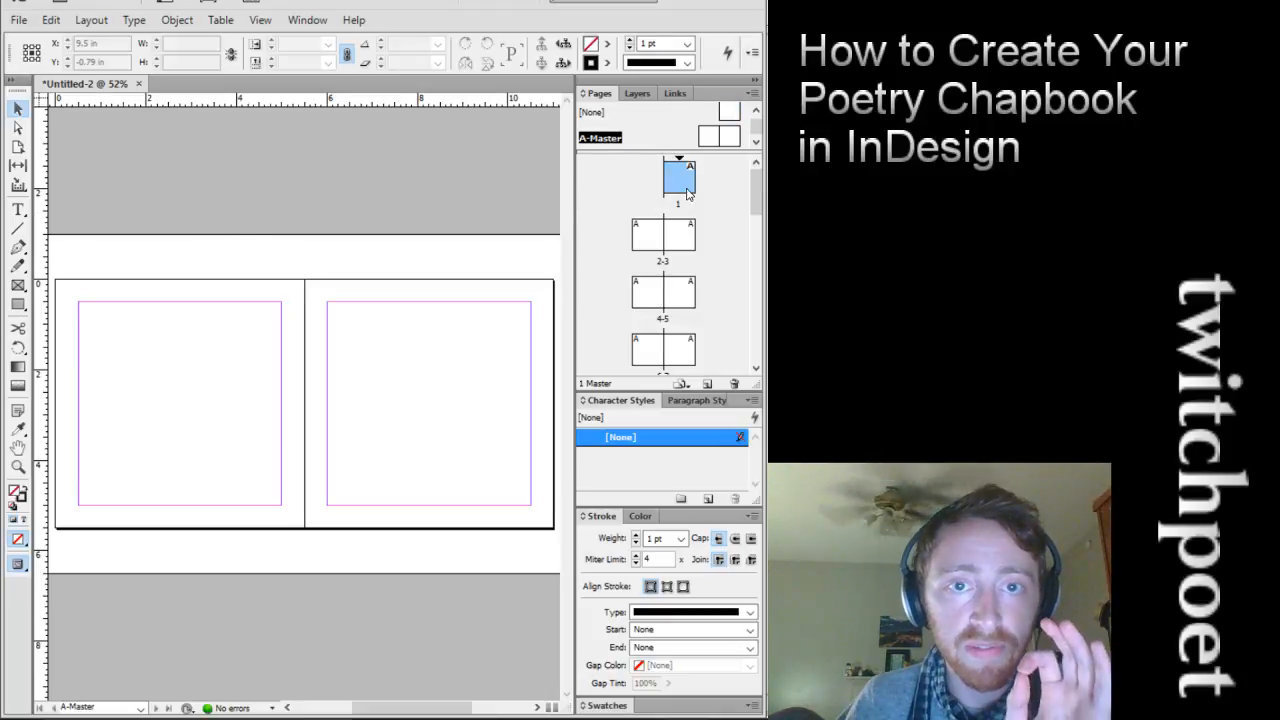
key("ctrl+r")
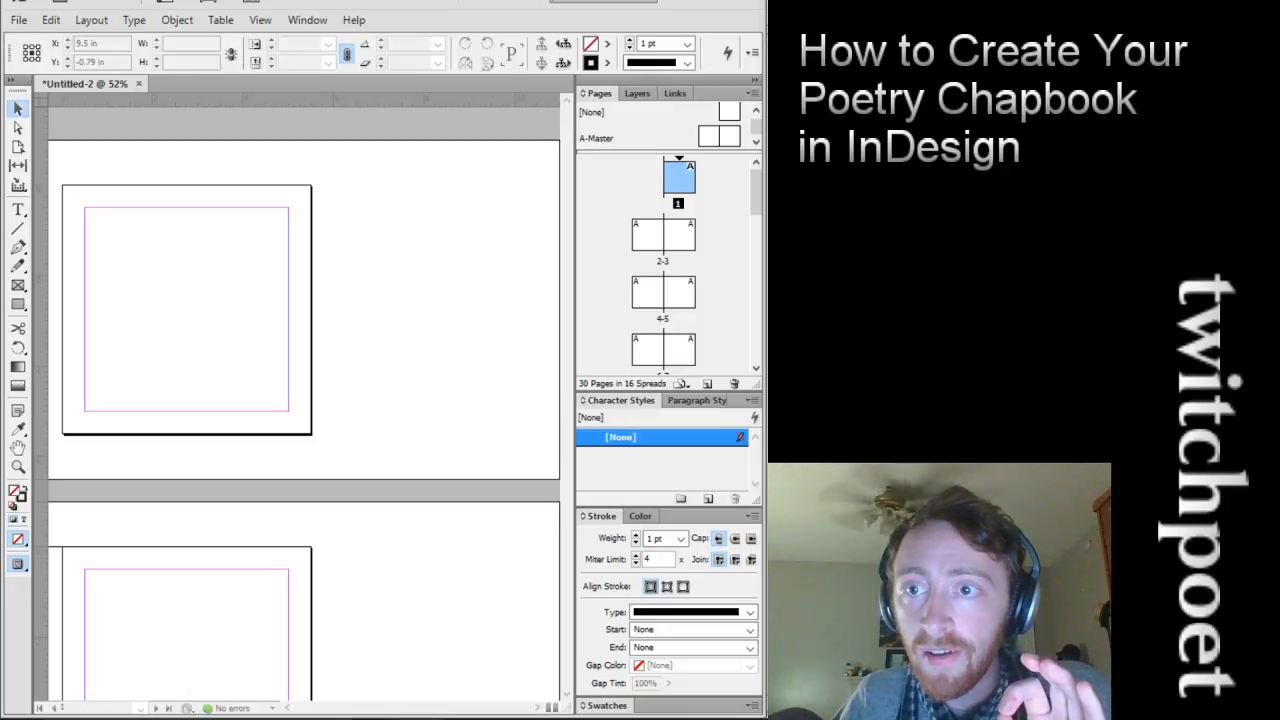
key("ctrl+r")
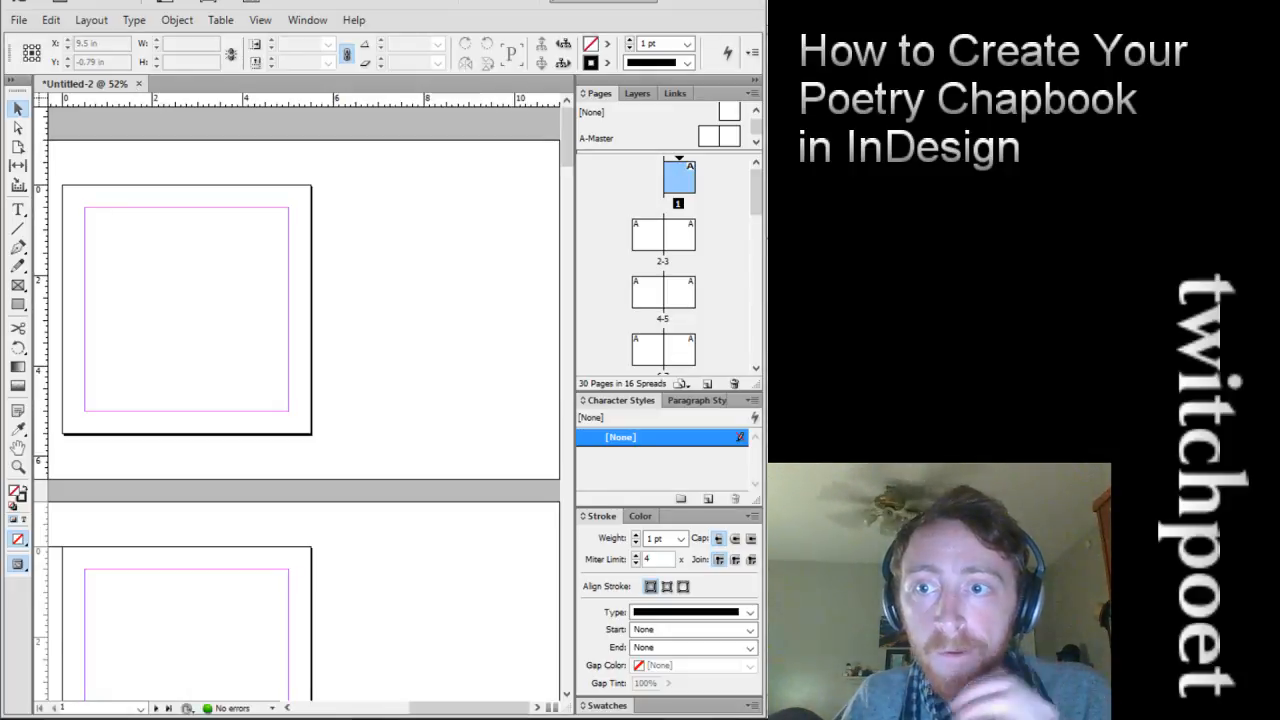
left_click_drag(470, 708, 436, 708)
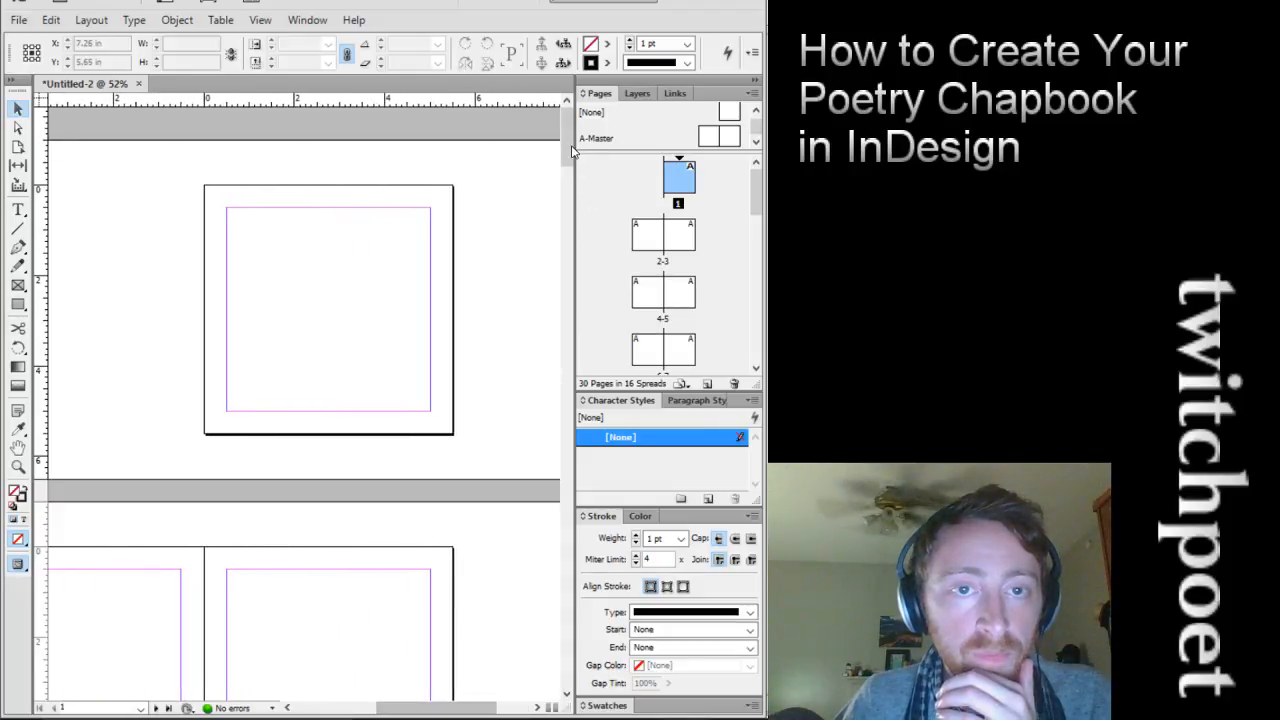
left_click_drag(567, 150, 567, 177)
Start a new character style and place its settings dialog over the document
left_click(633, 453)
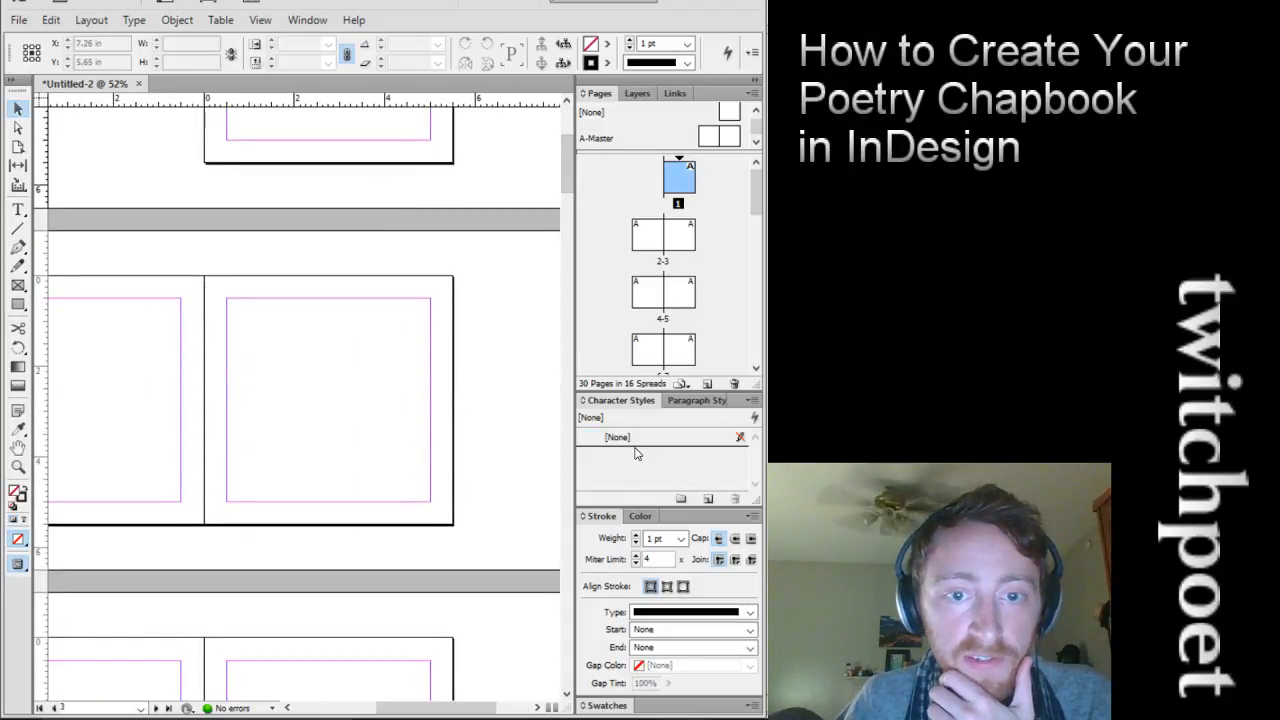
left_click(628, 441)
left_click(624, 454)
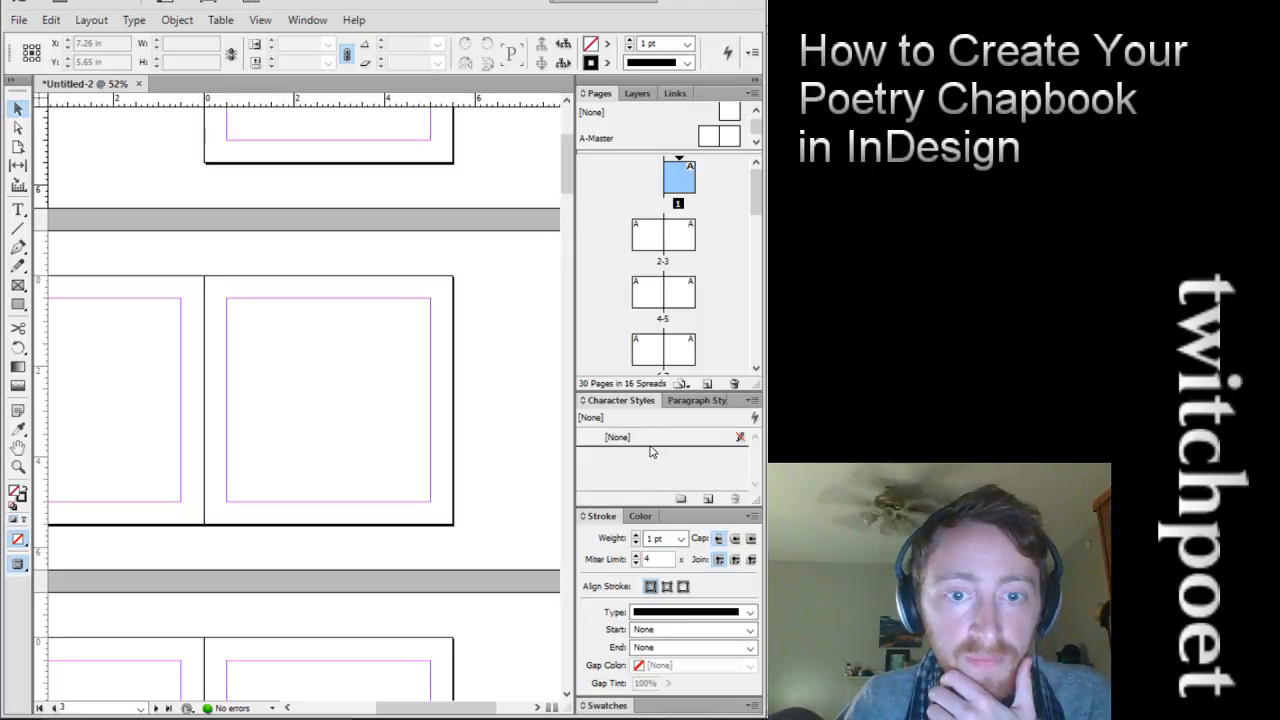
left_click(645, 437)
left_click(743, 400)
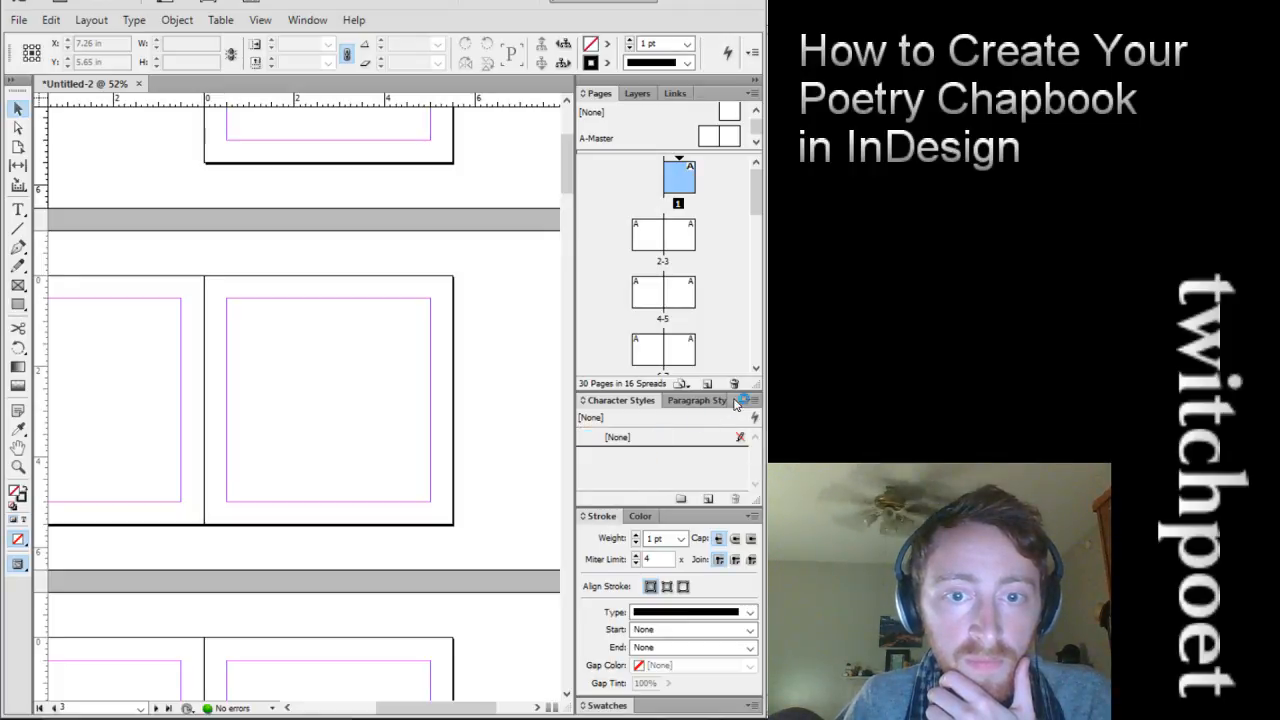
left_click(755, 401)
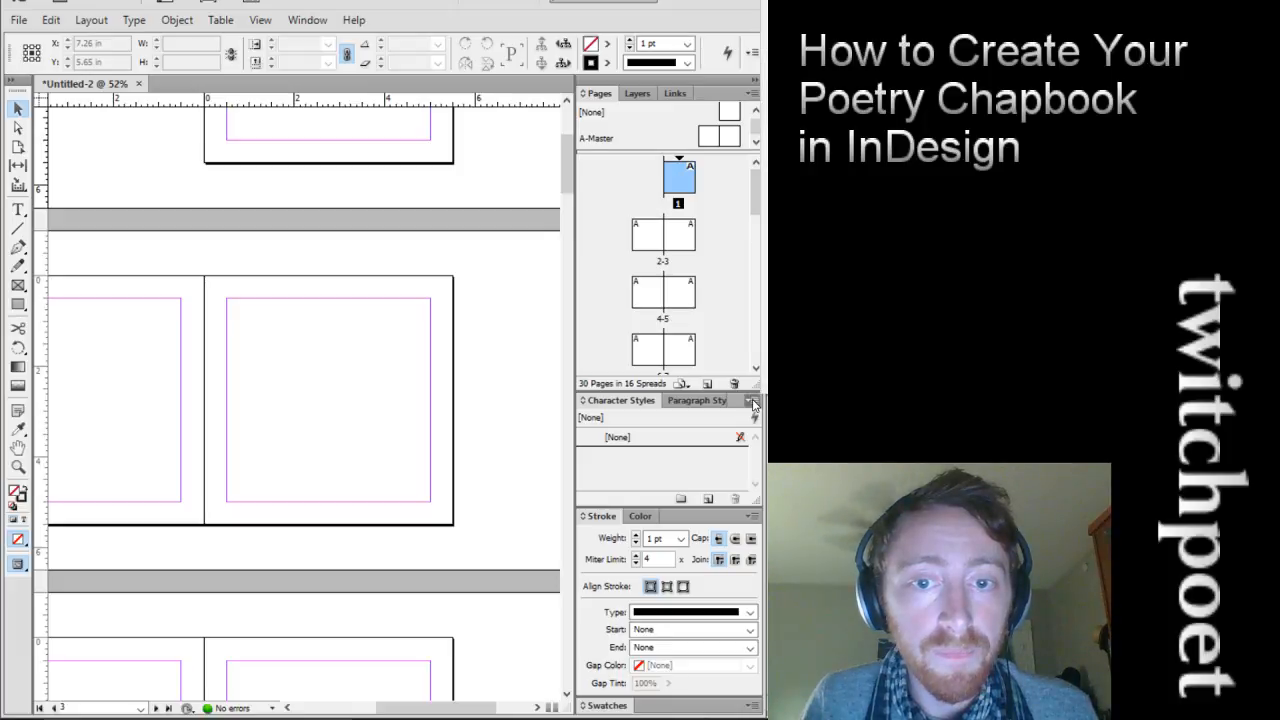
left_click_drag(838, 51, 236, 164)
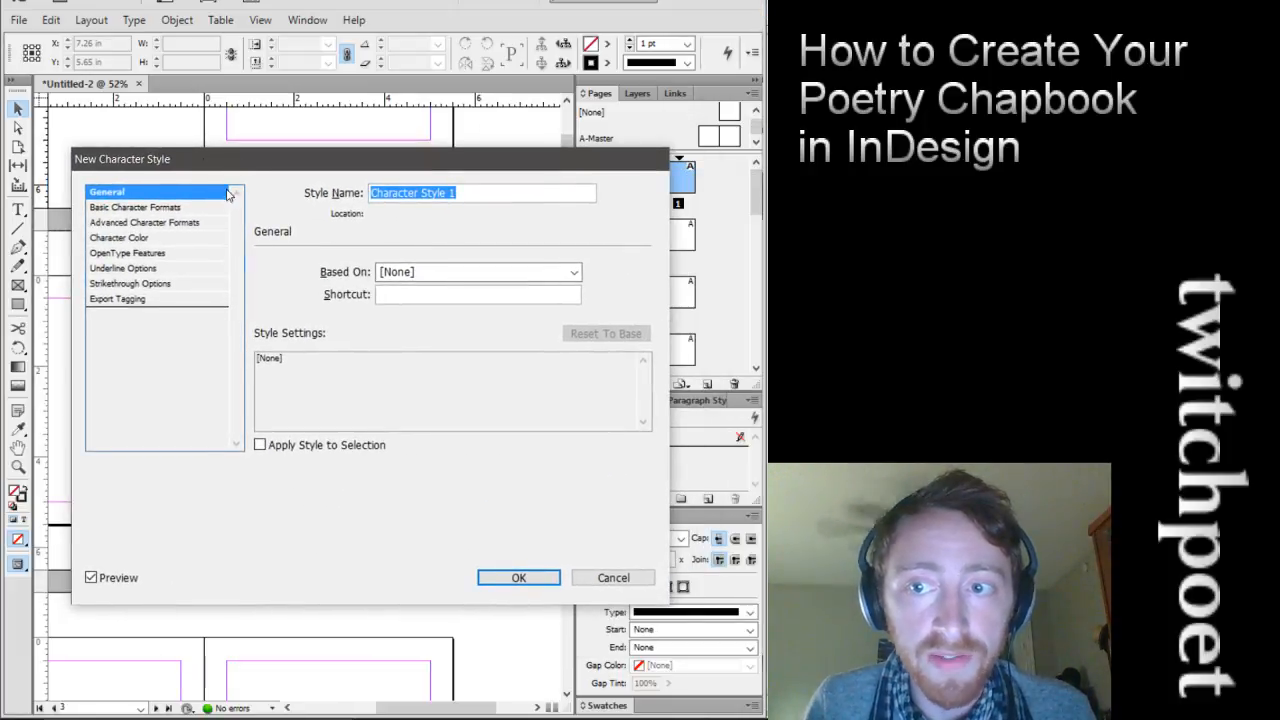
Name the new character style "Body Text of Poems"
double_click(478, 203)
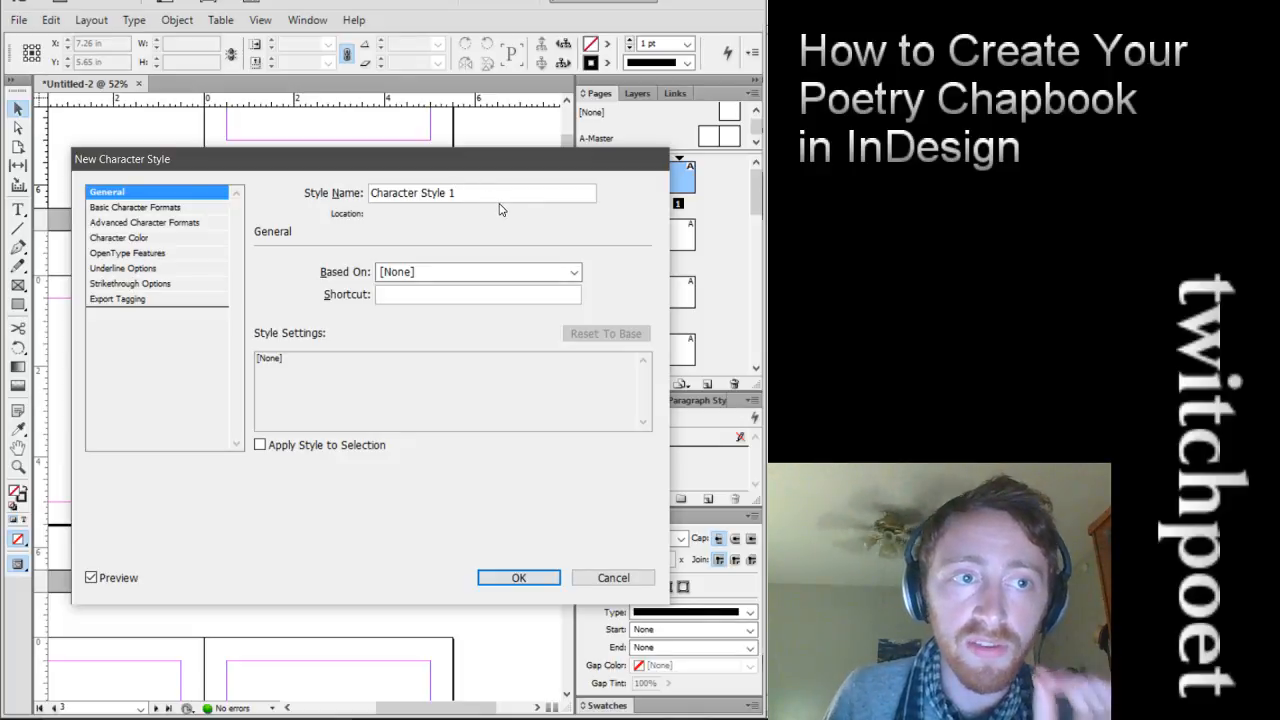
left_click_drag(468, 193, 320, 196)
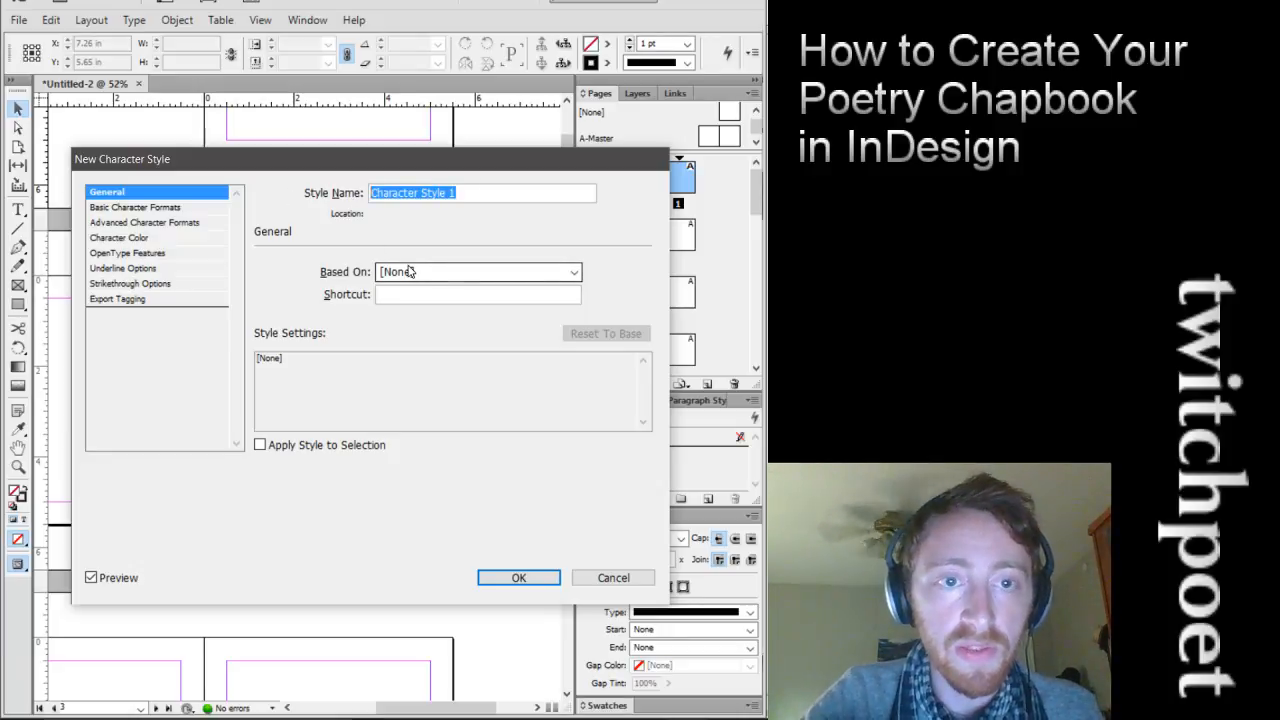
type("Body Text of ")
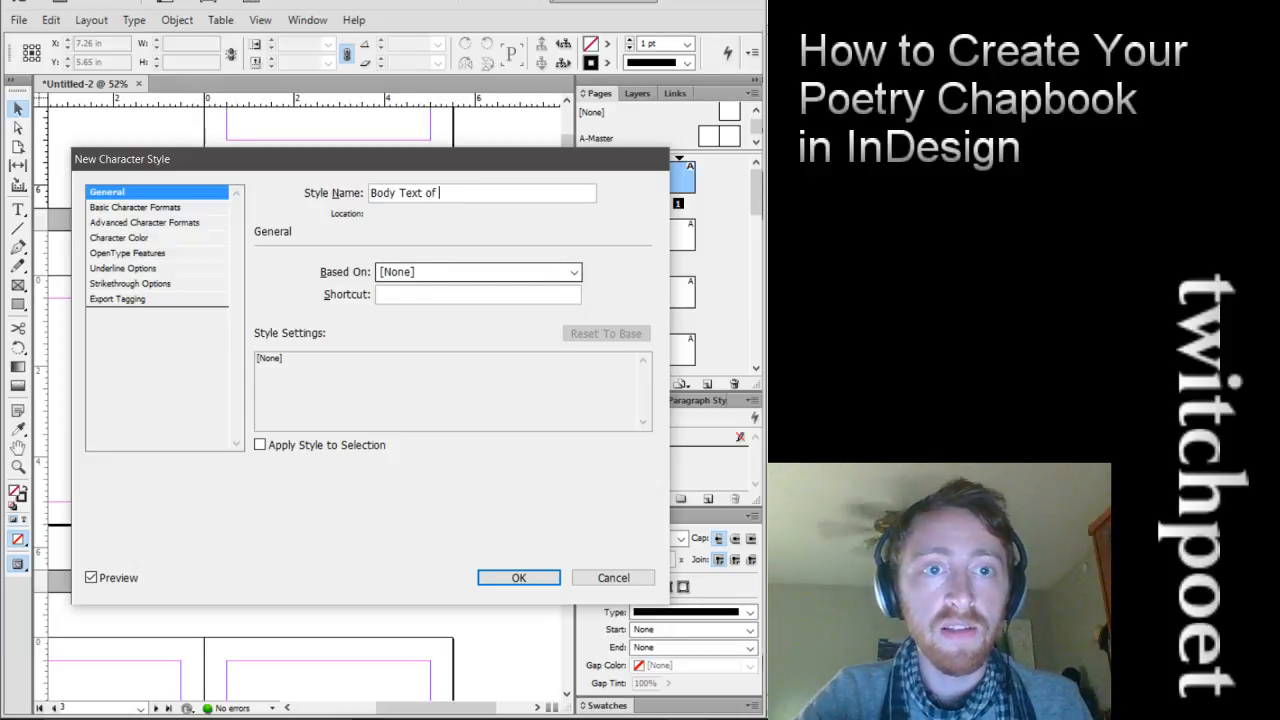
type("POem")
key("BackSpace")
type("oems")
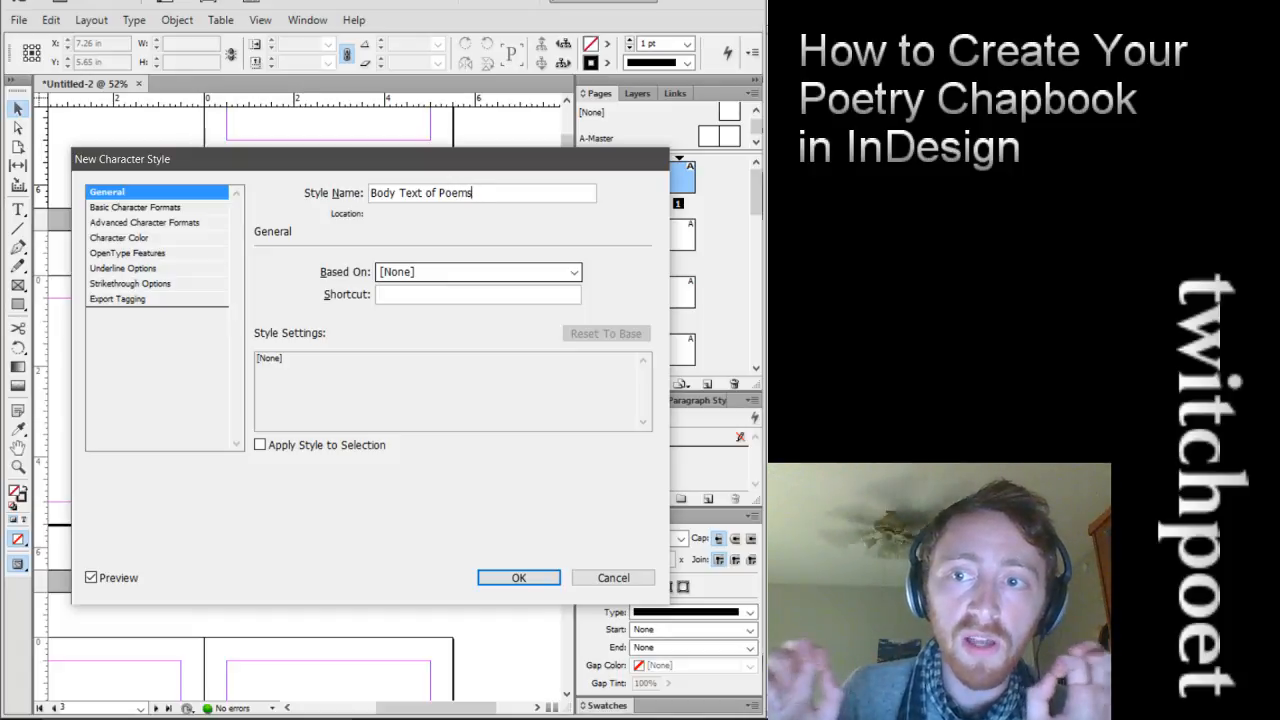
Set the character style's basic format to the Gadugi font family in the Regular font style
left_click(127, 207)
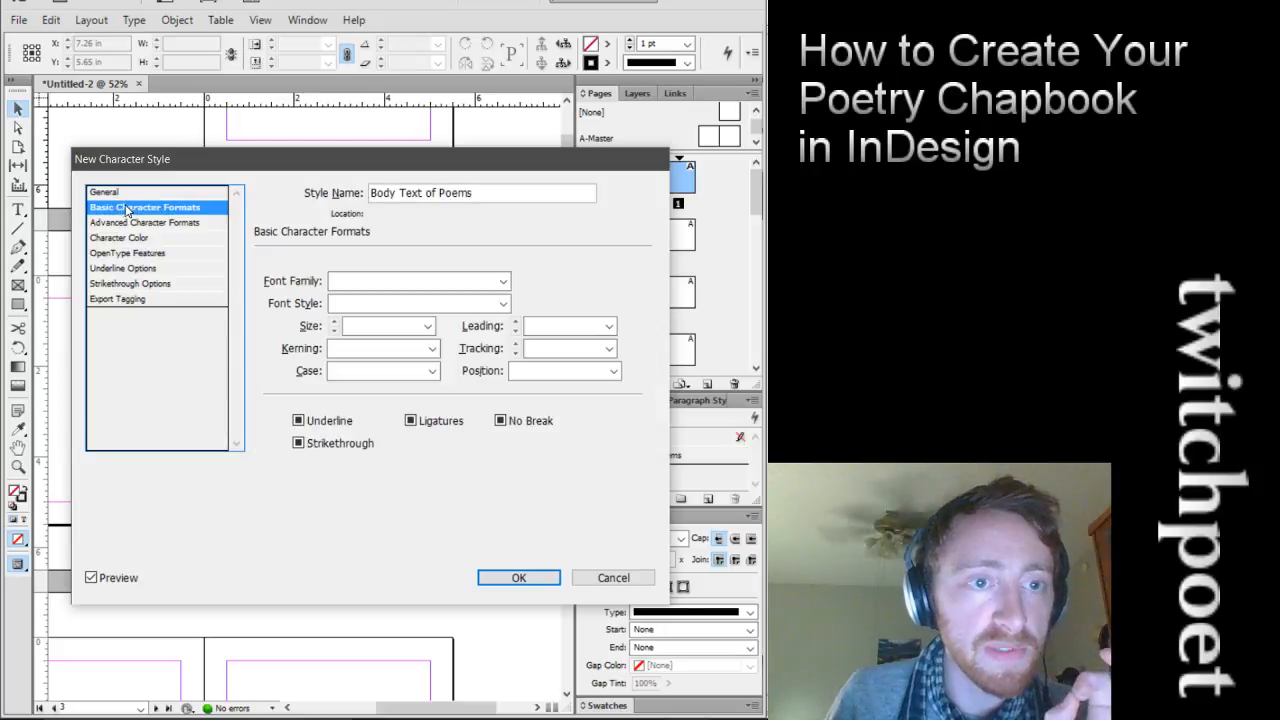
left_click(502, 282)
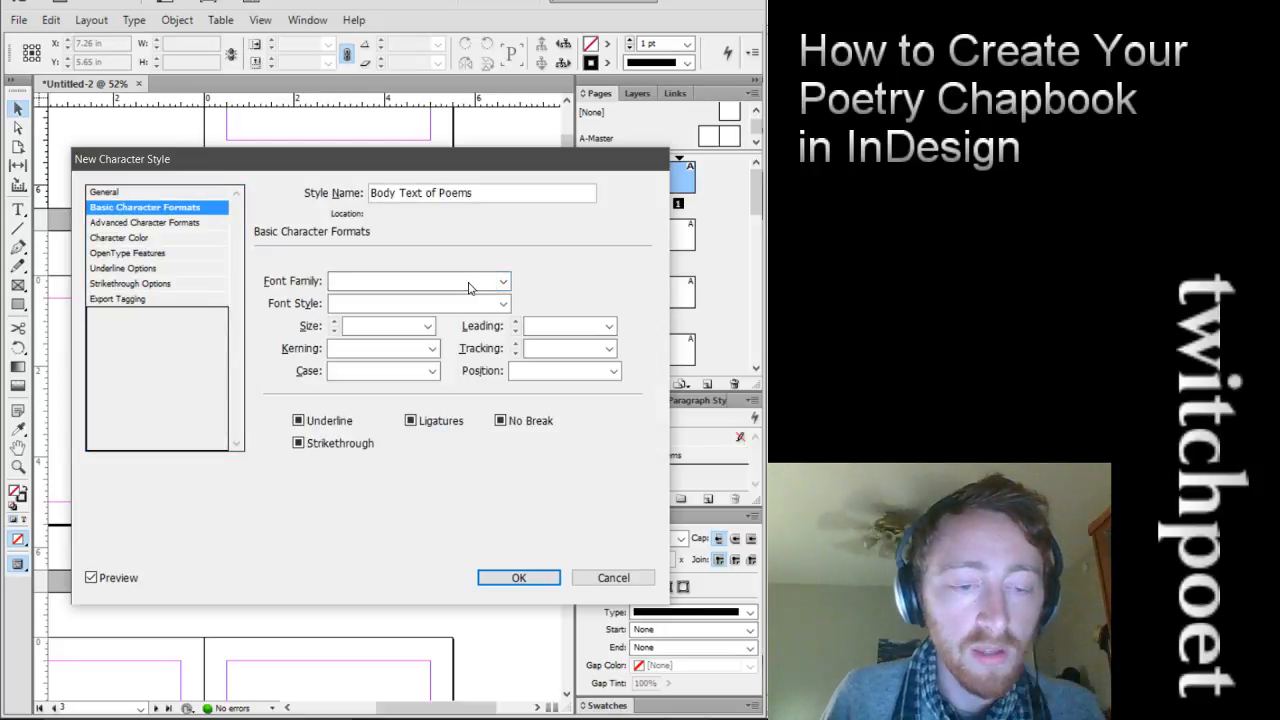
type("G")
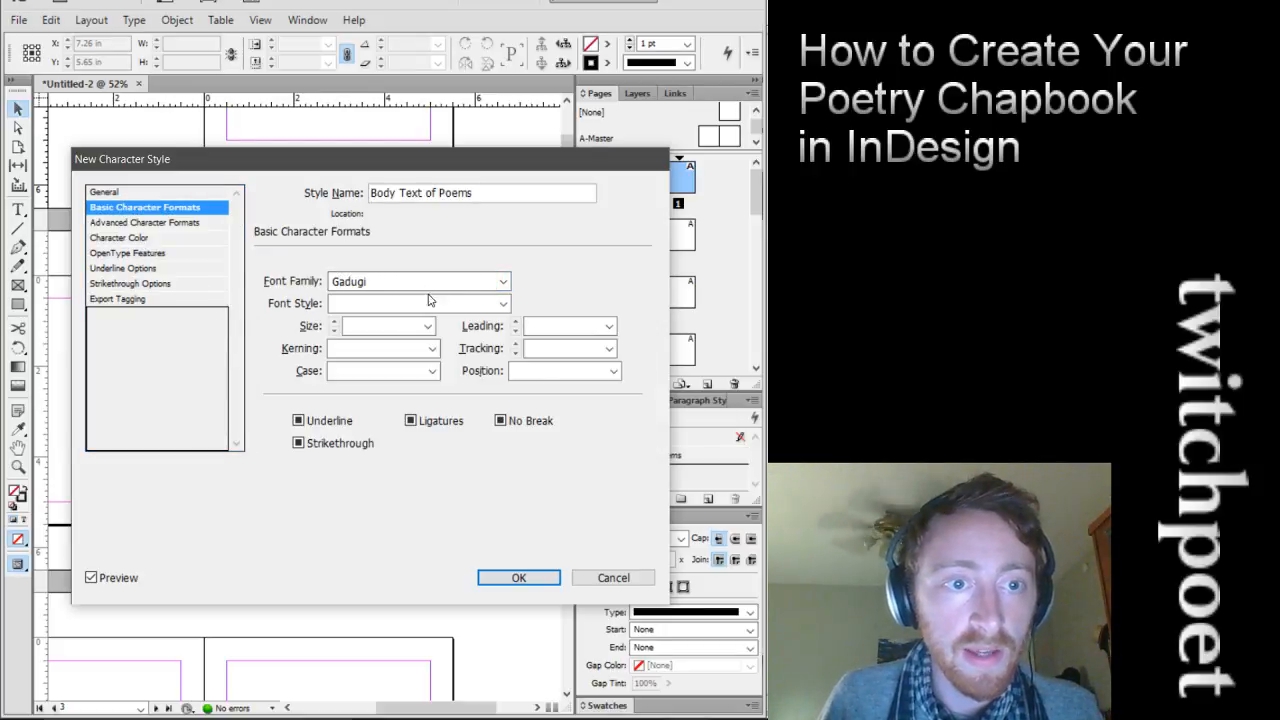
type("ad")
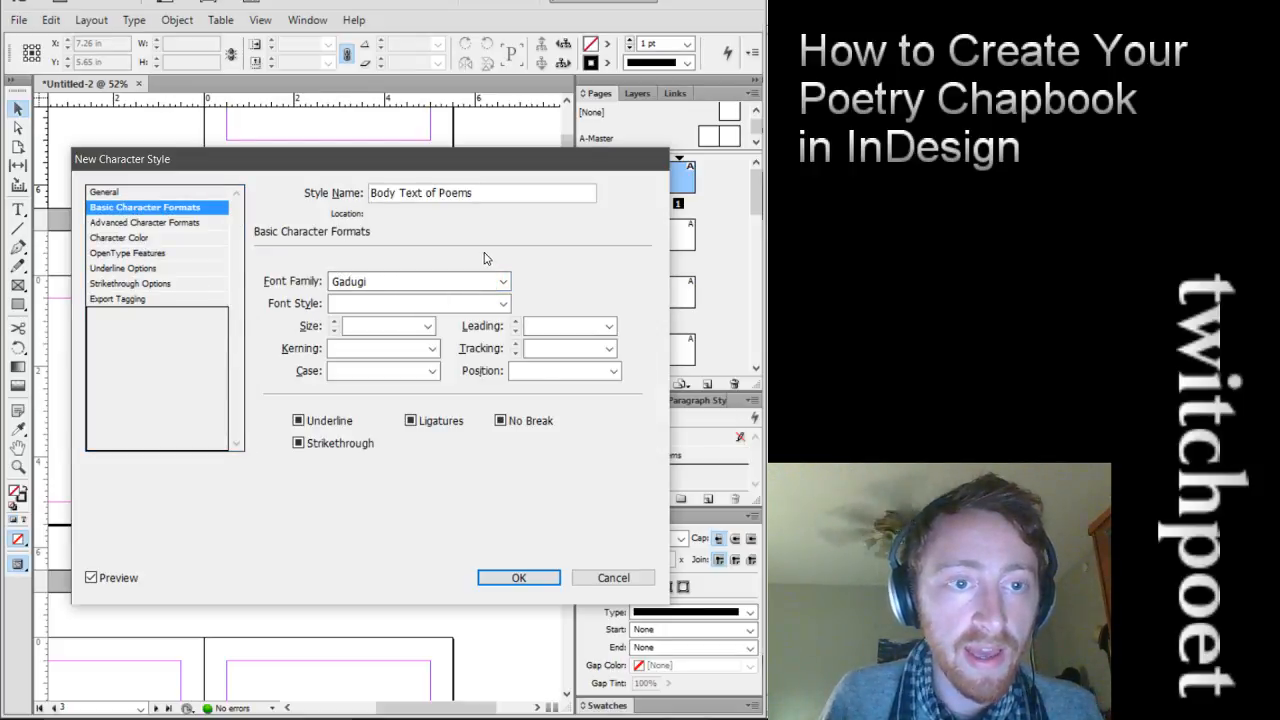
left_click(386, 306)
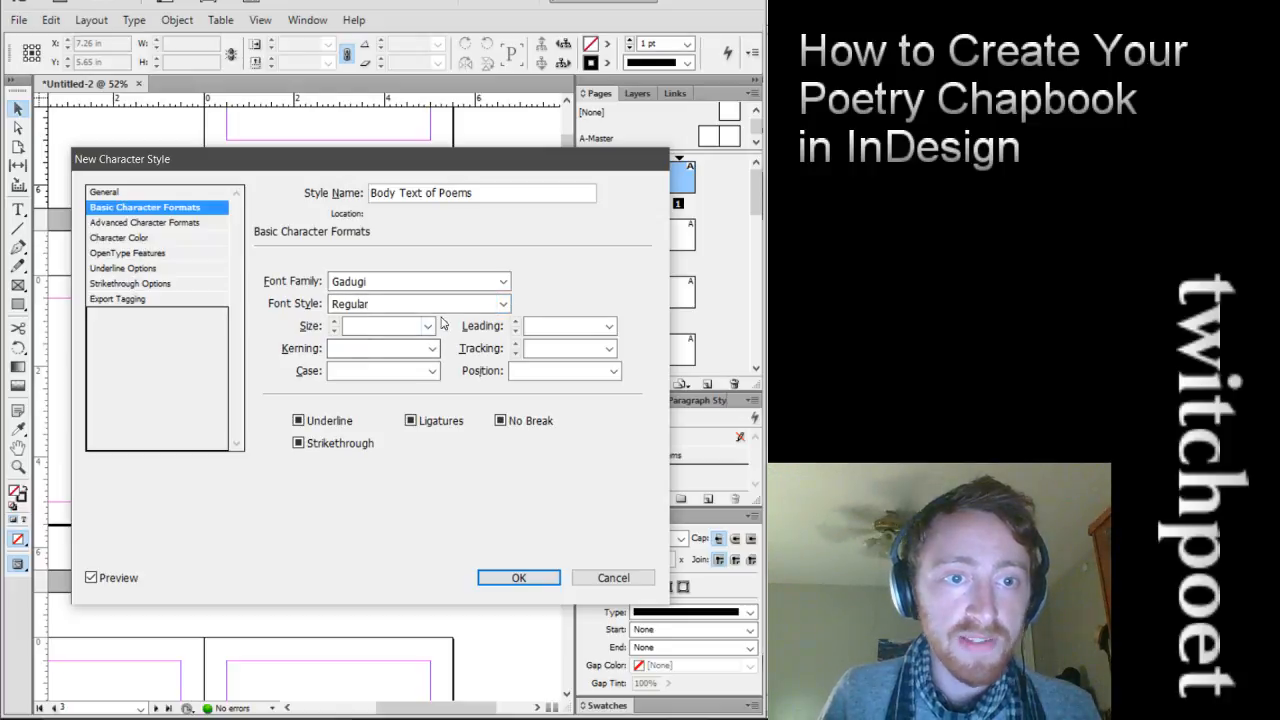
left_click(501, 304)
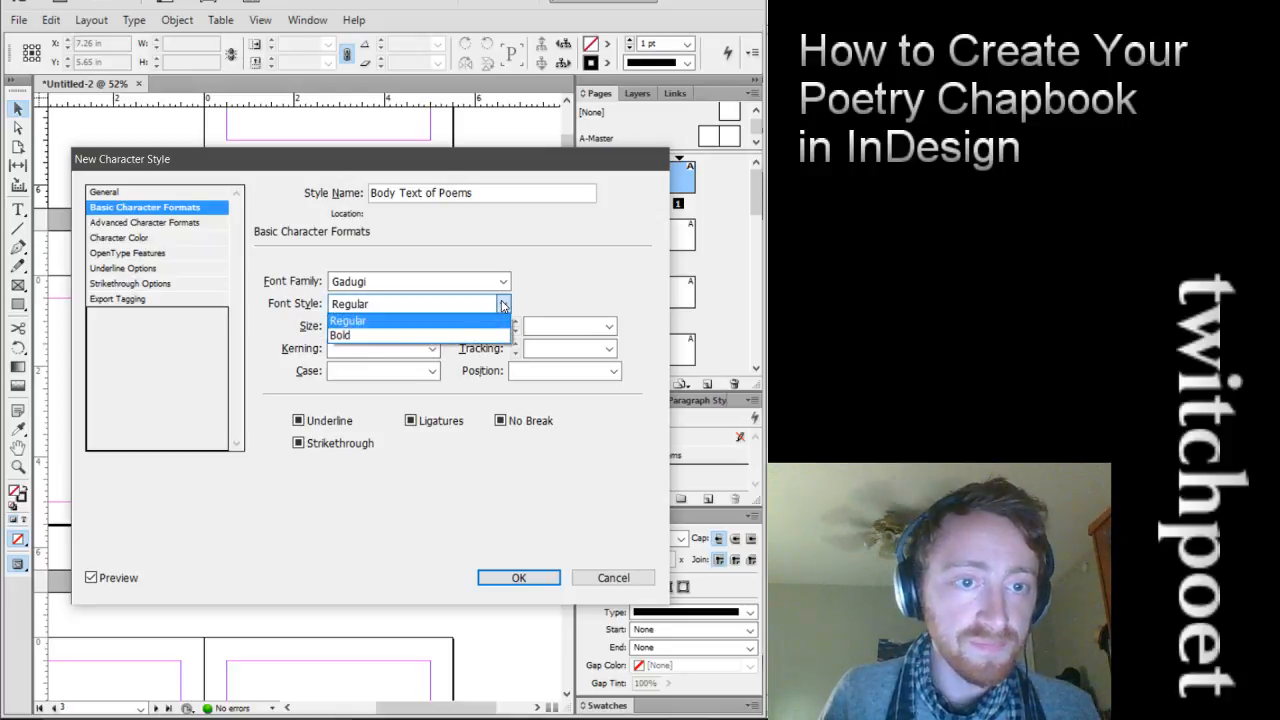
left_click(480, 317)
Set the "Body Text of Poems" style's font size to 12 pt
left_click(341, 330)
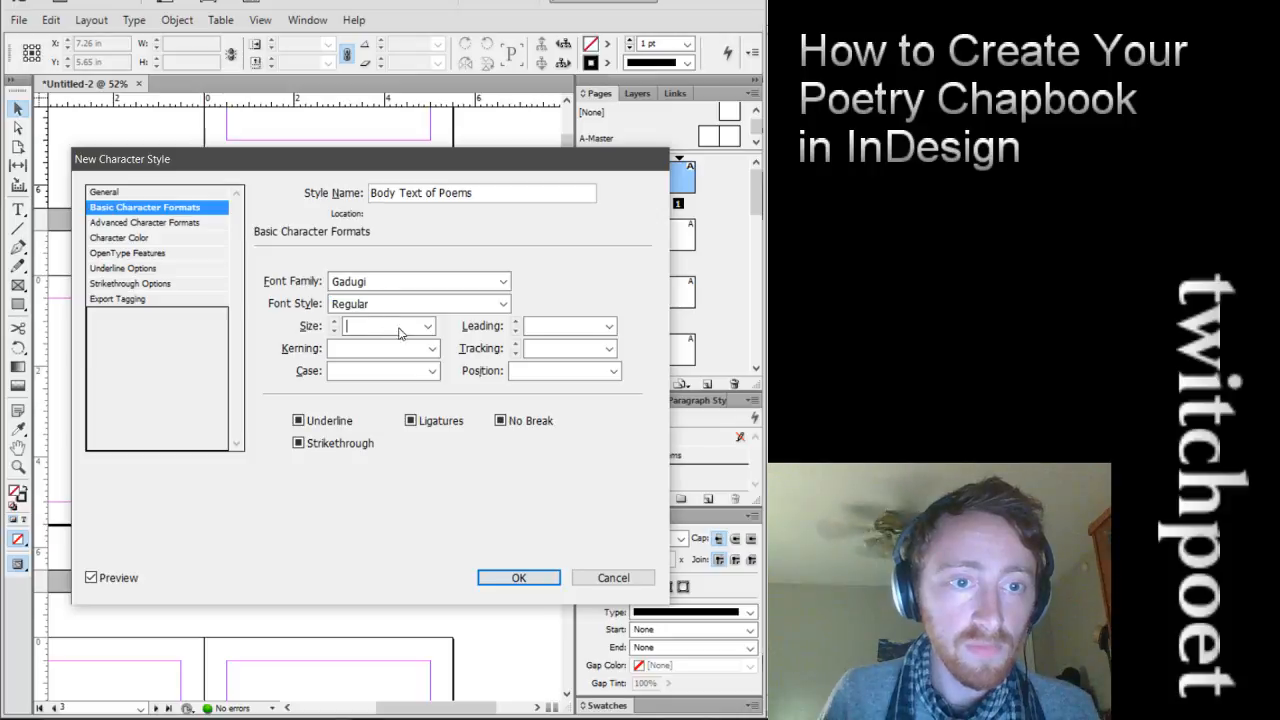
left_click(427, 326)
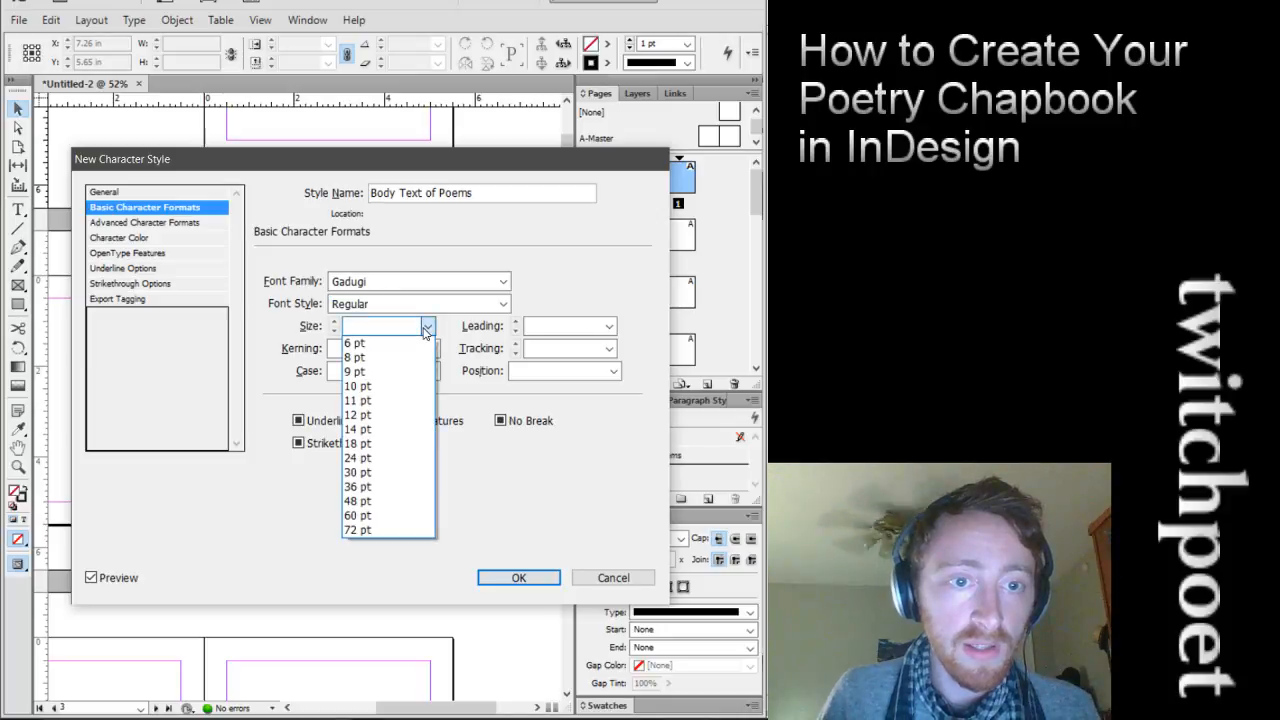
left_click(408, 418)
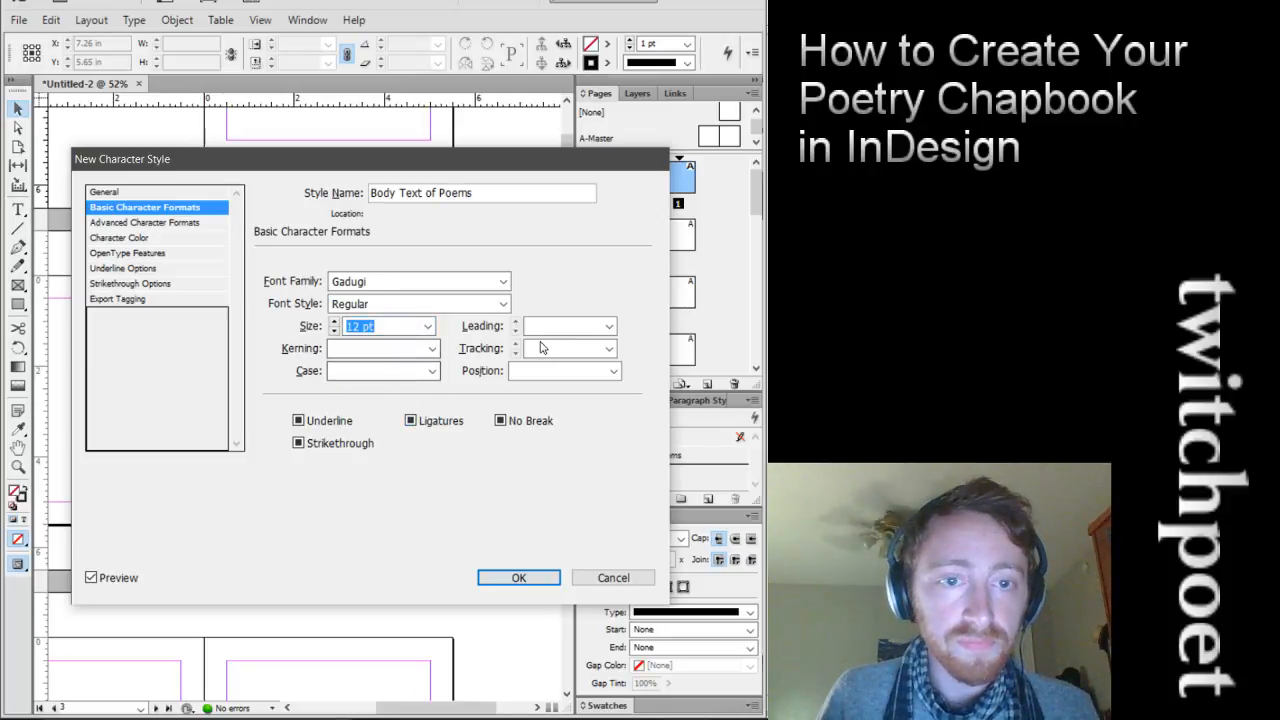
left_click(401, 352)
left_click(403, 357)
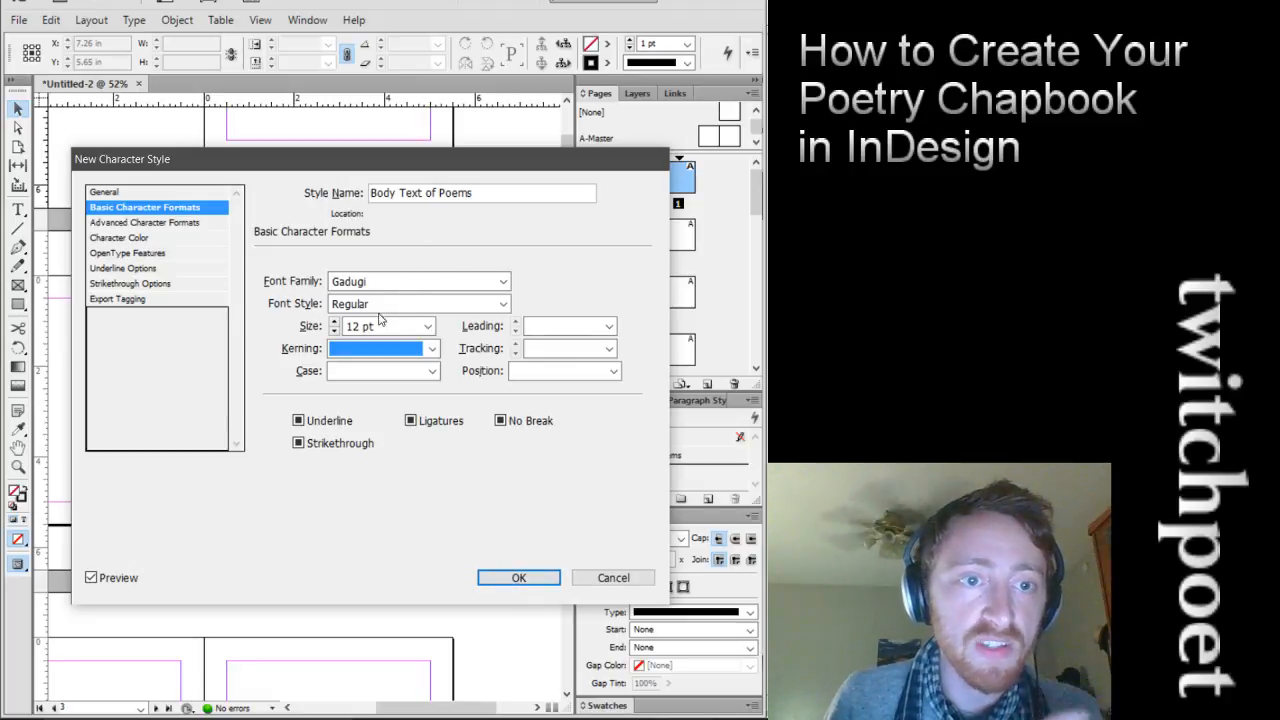
Save the body text style and start another character style named "Titles Text of Poems"
left_click(516, 577)
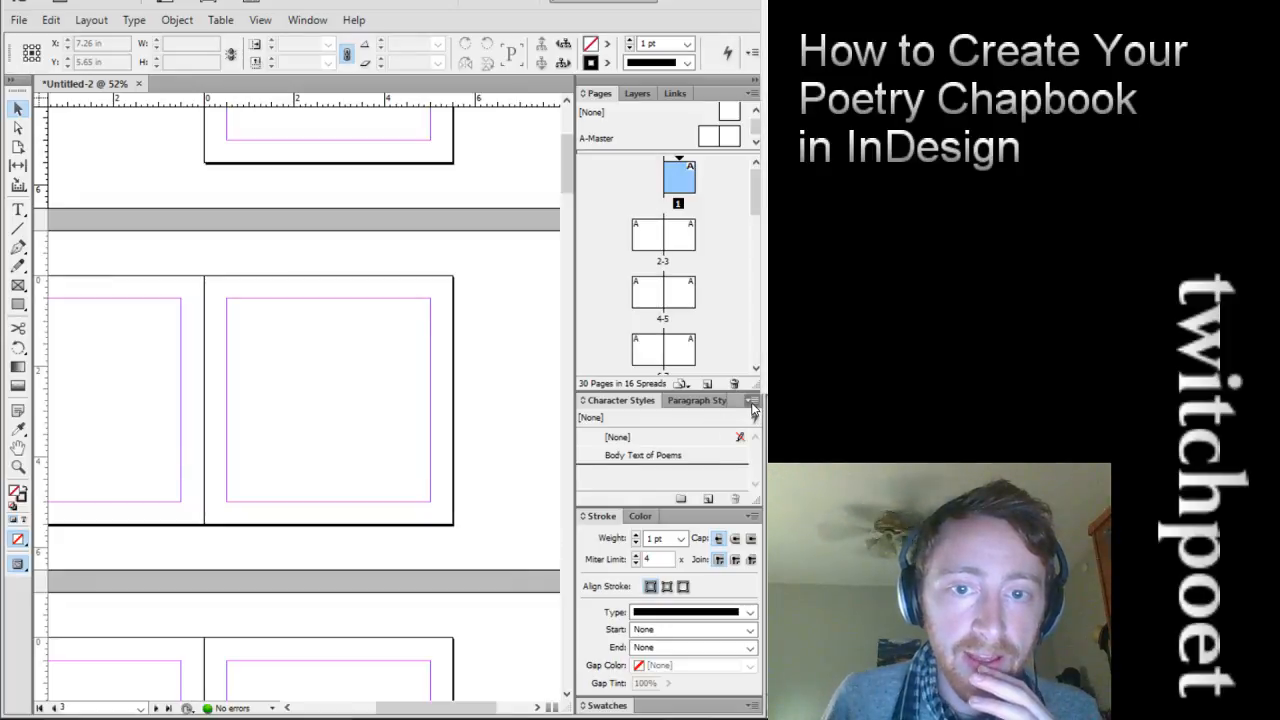
left_click(766, 9)
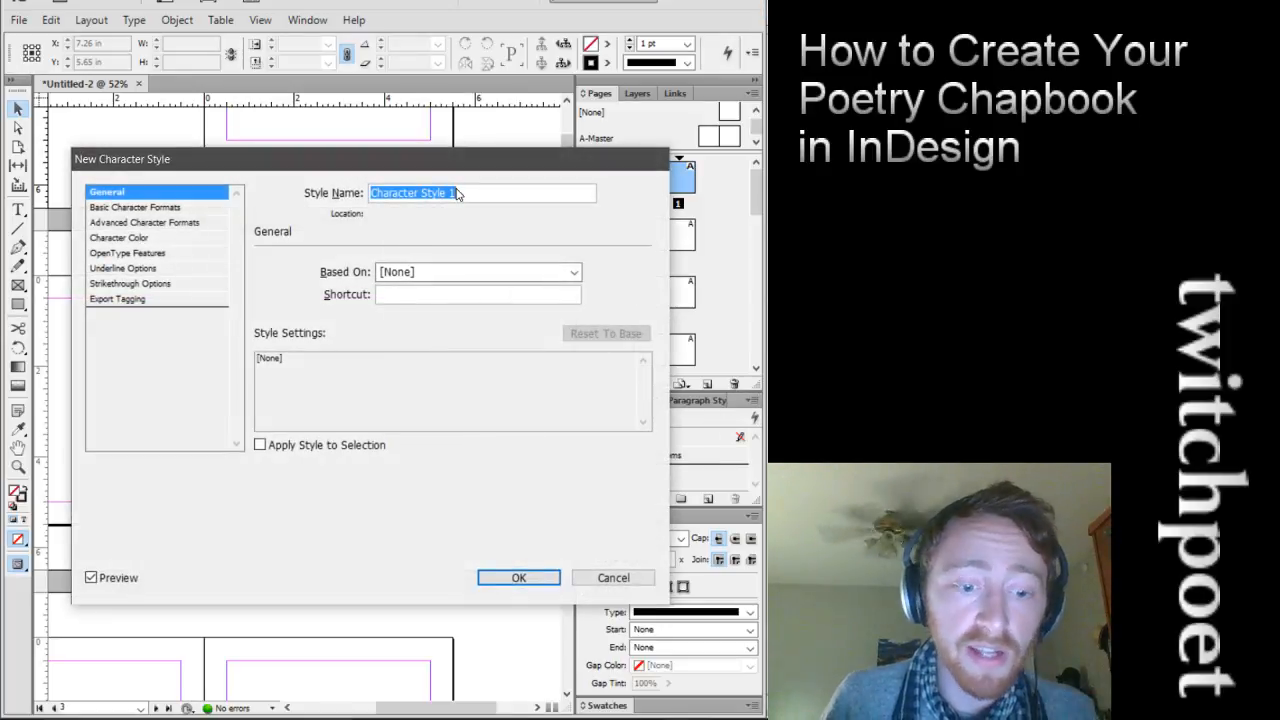
type("Titles Text of PO")
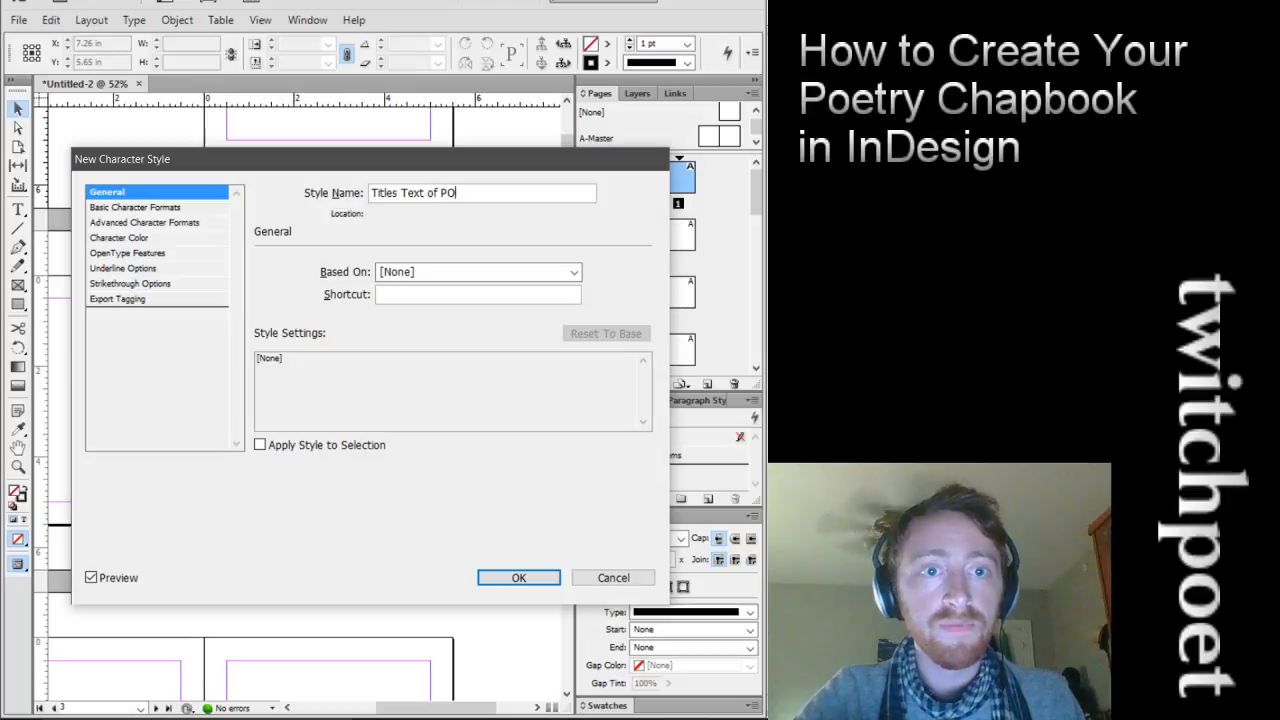
type("ems")
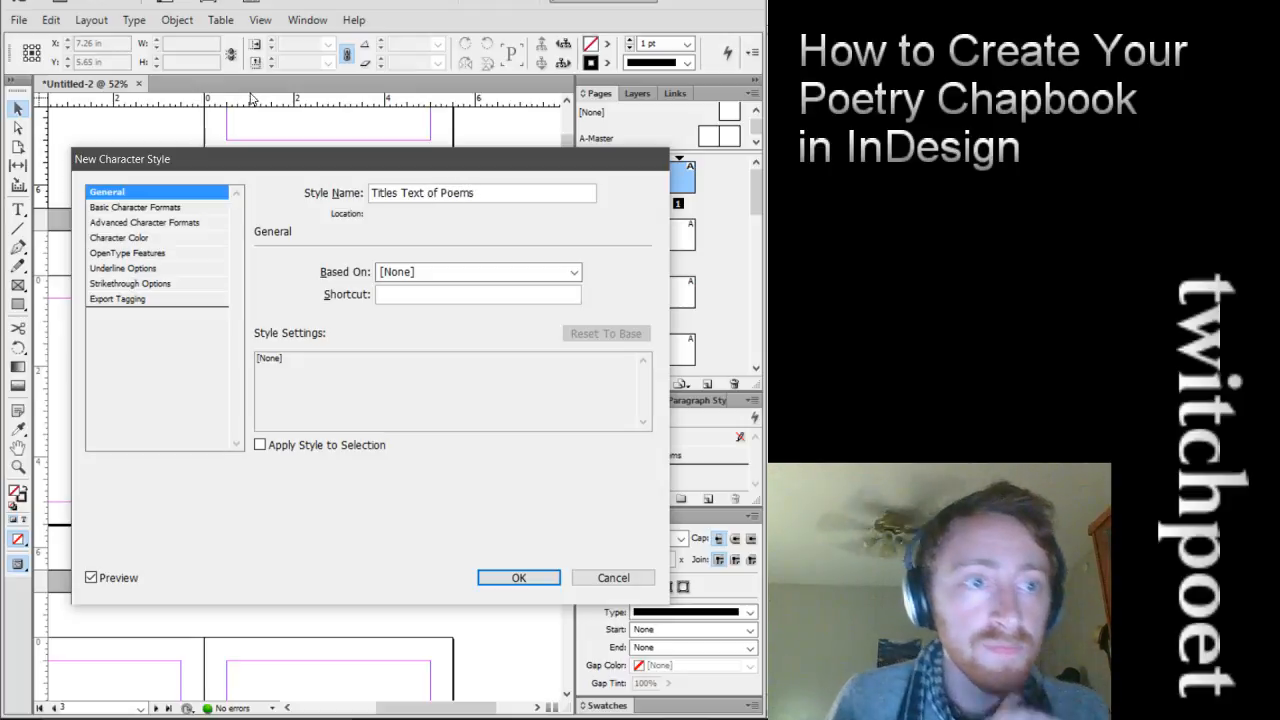
Set the title style's basic format to the Gadugi font family in the Bold font style
left_click(140, 208)
left_click(395, 280)
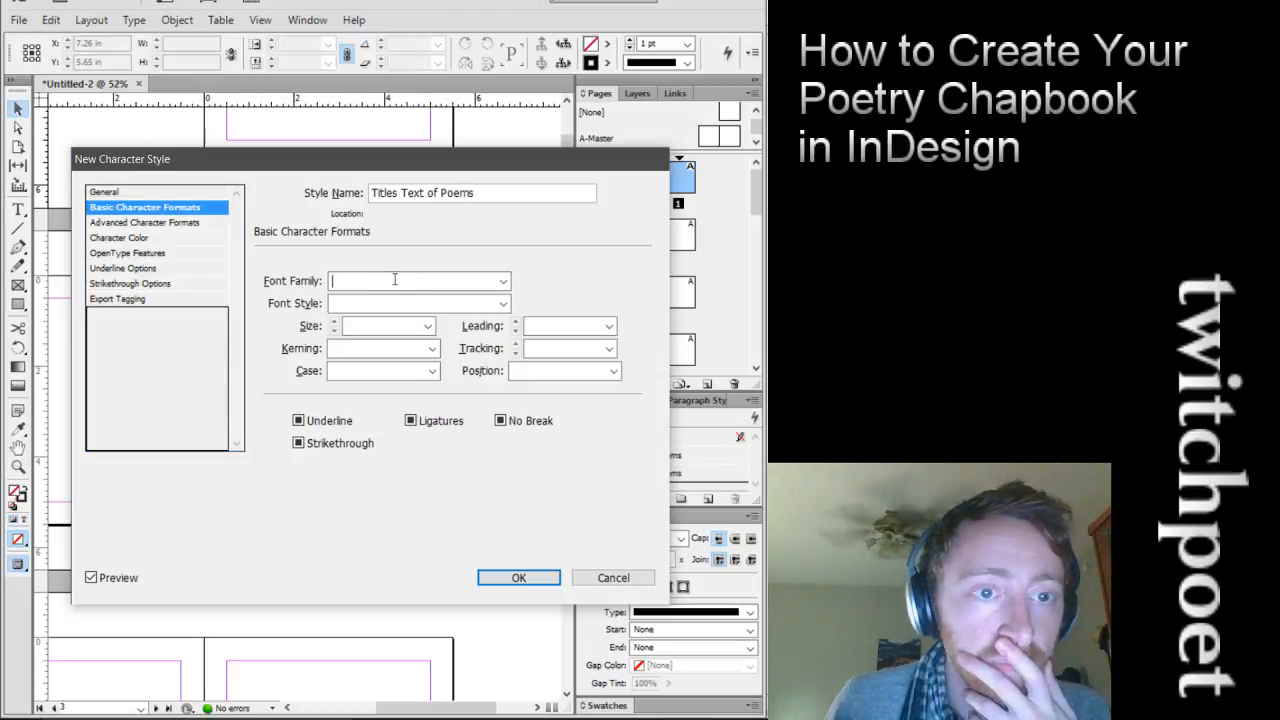
type("Gadugi")
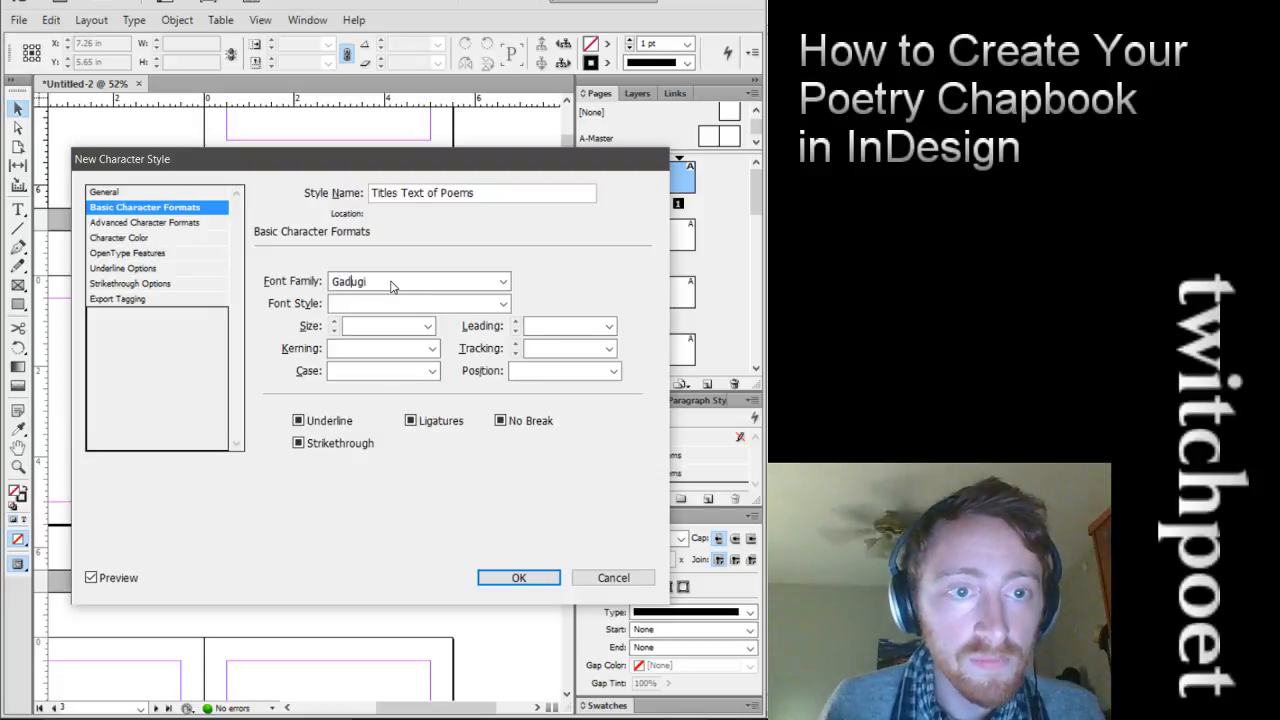
left_click(399, 303)
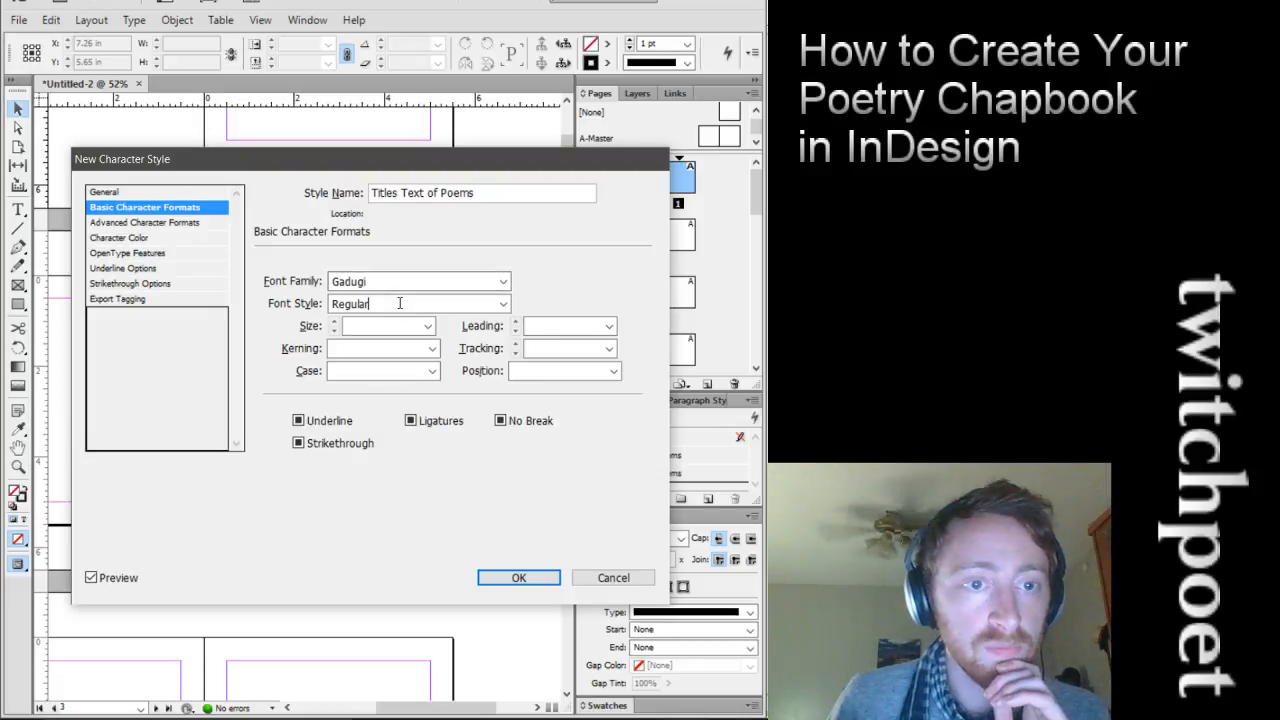
left_click(502, 304)
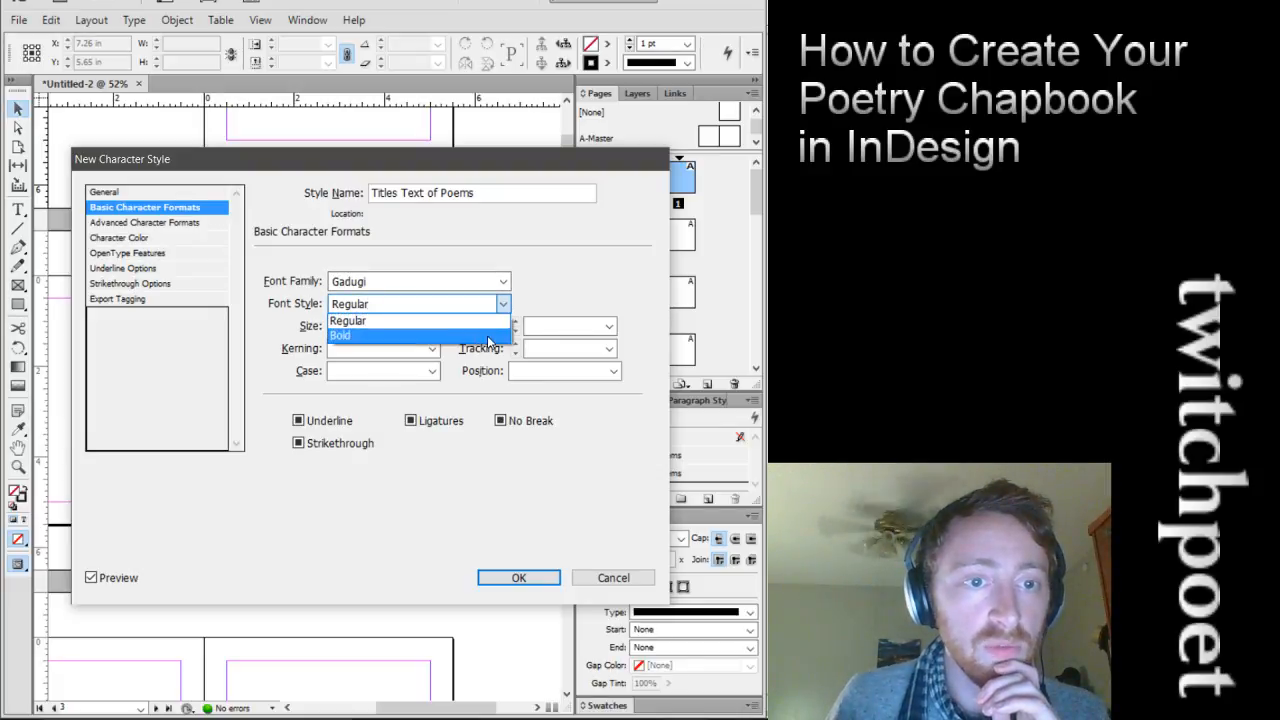
left_click(480, 339)
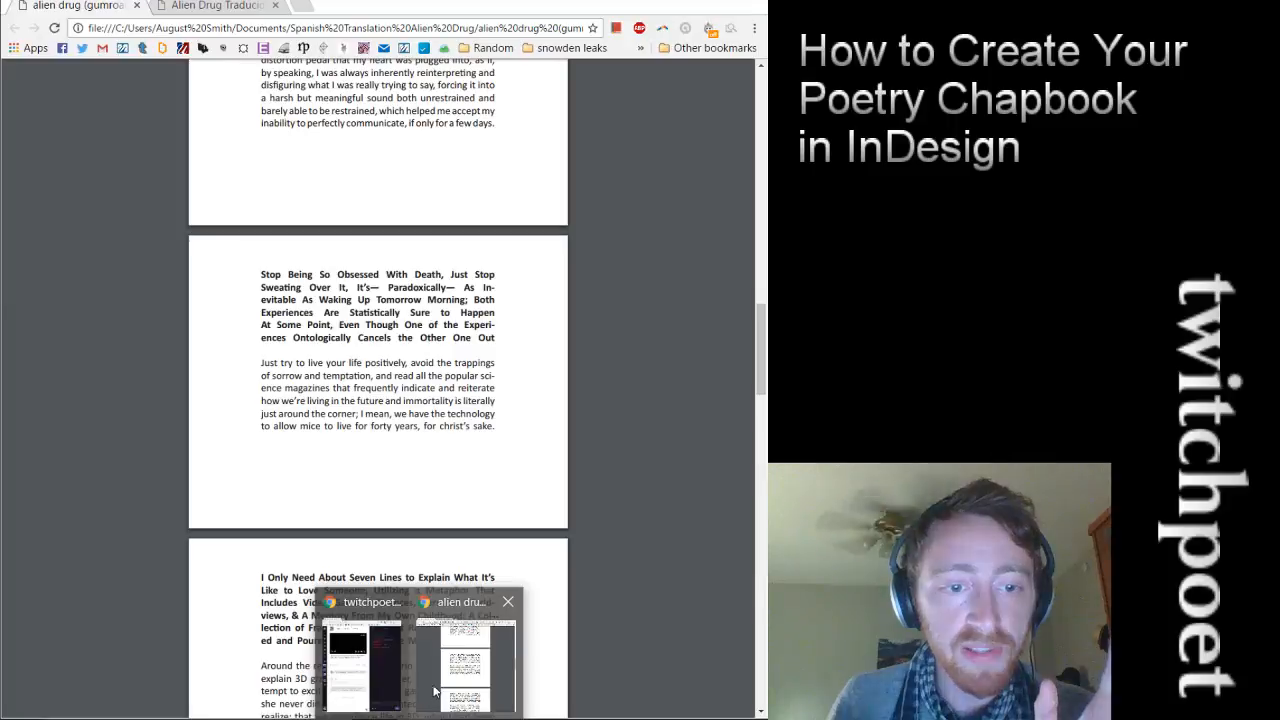
Switch to the "alien drug" PDF in Chrome and examine how the bold poem title is set above its body text
left_click(365, 640)
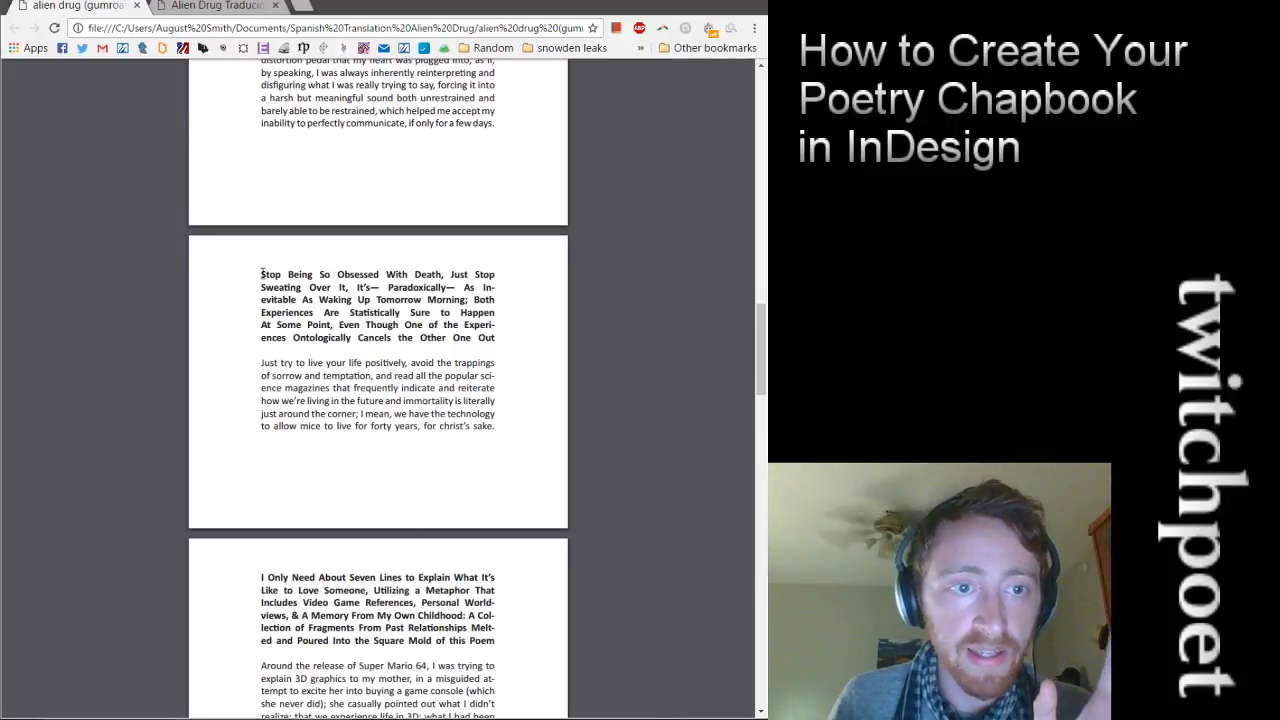
left_click_drag(263, 274, 343, 353)
left_click(345, 355)
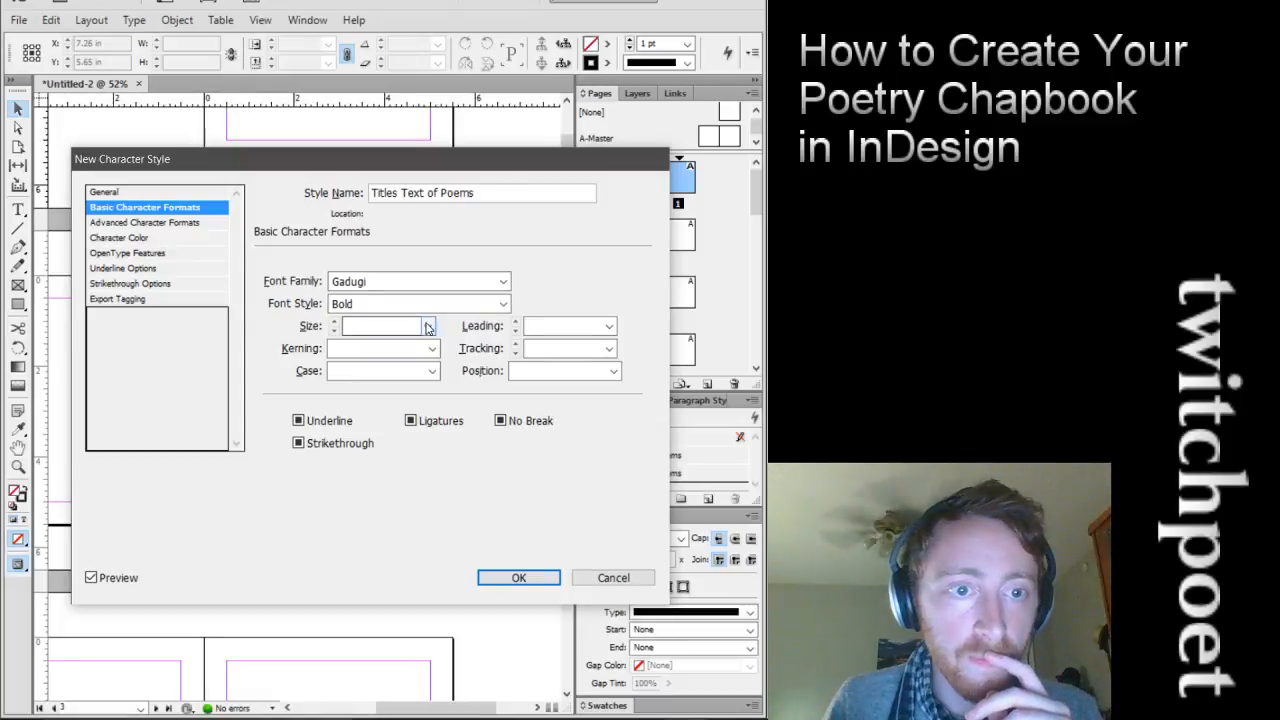
Back in InDesign, set the "Titles Text of Poems" font size to 12 pt and save the style
left_click(428, 326)
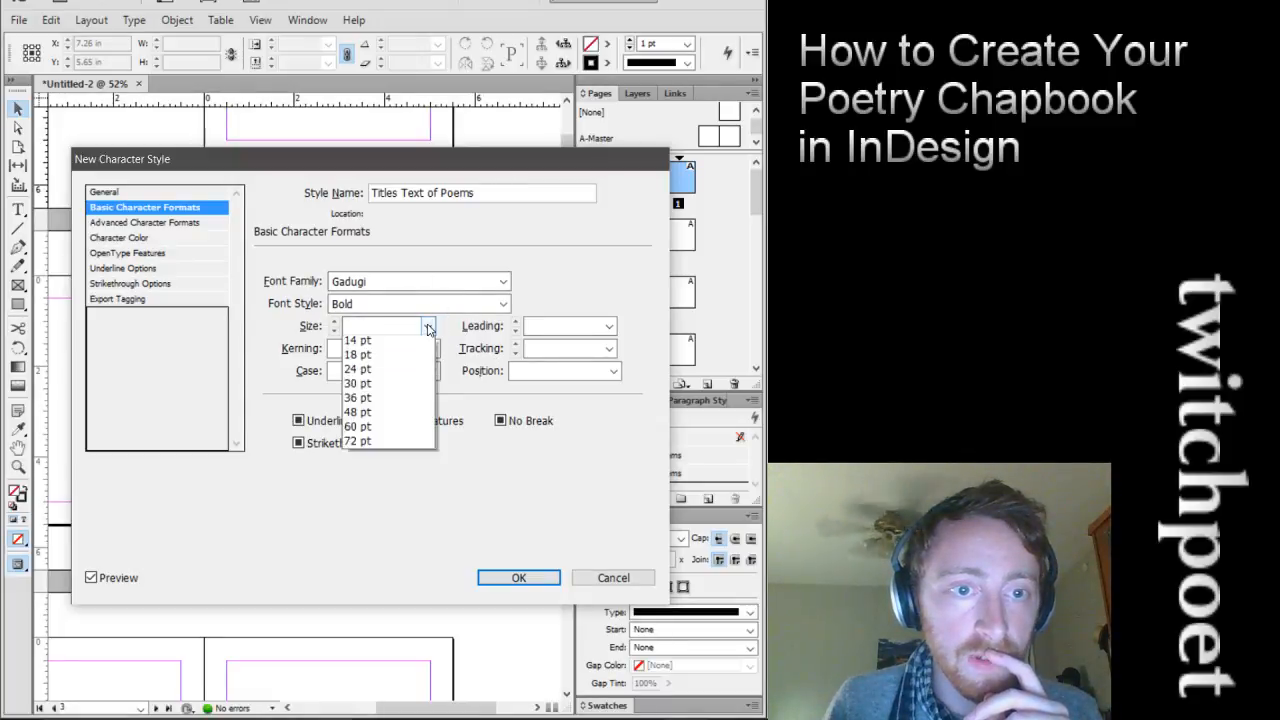
left_click(421, 414)
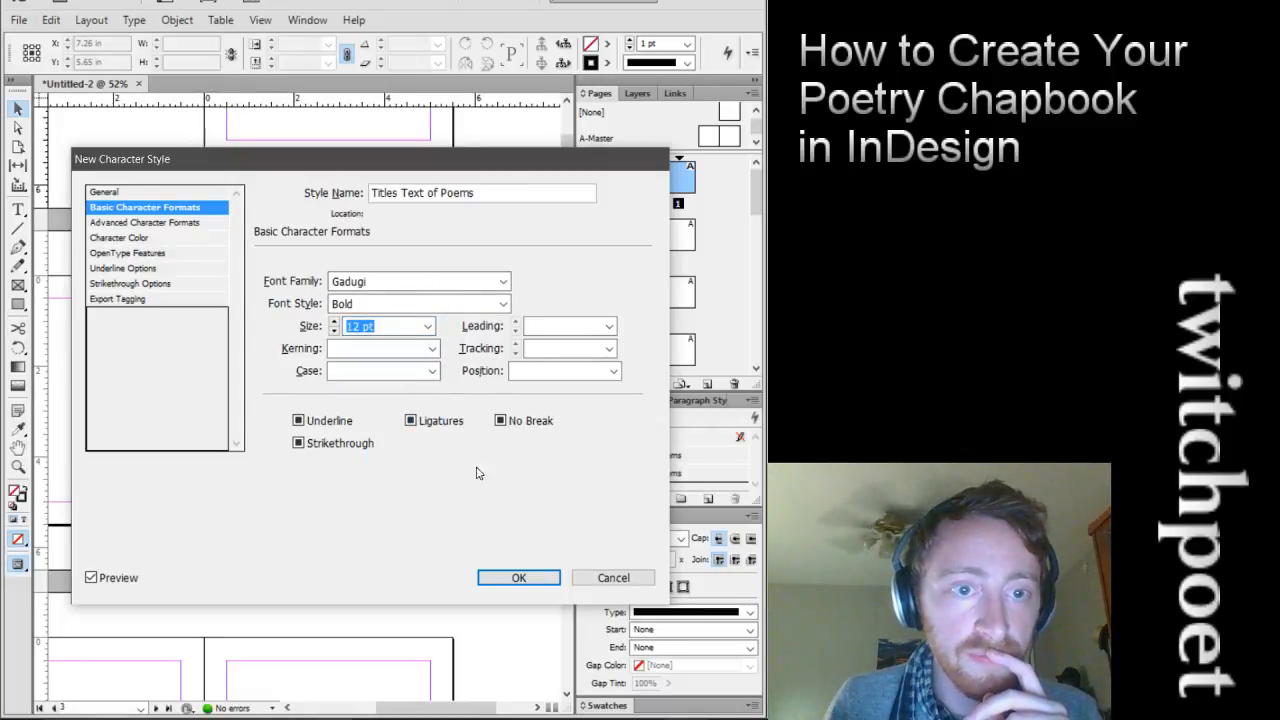
left_click(518, 578)
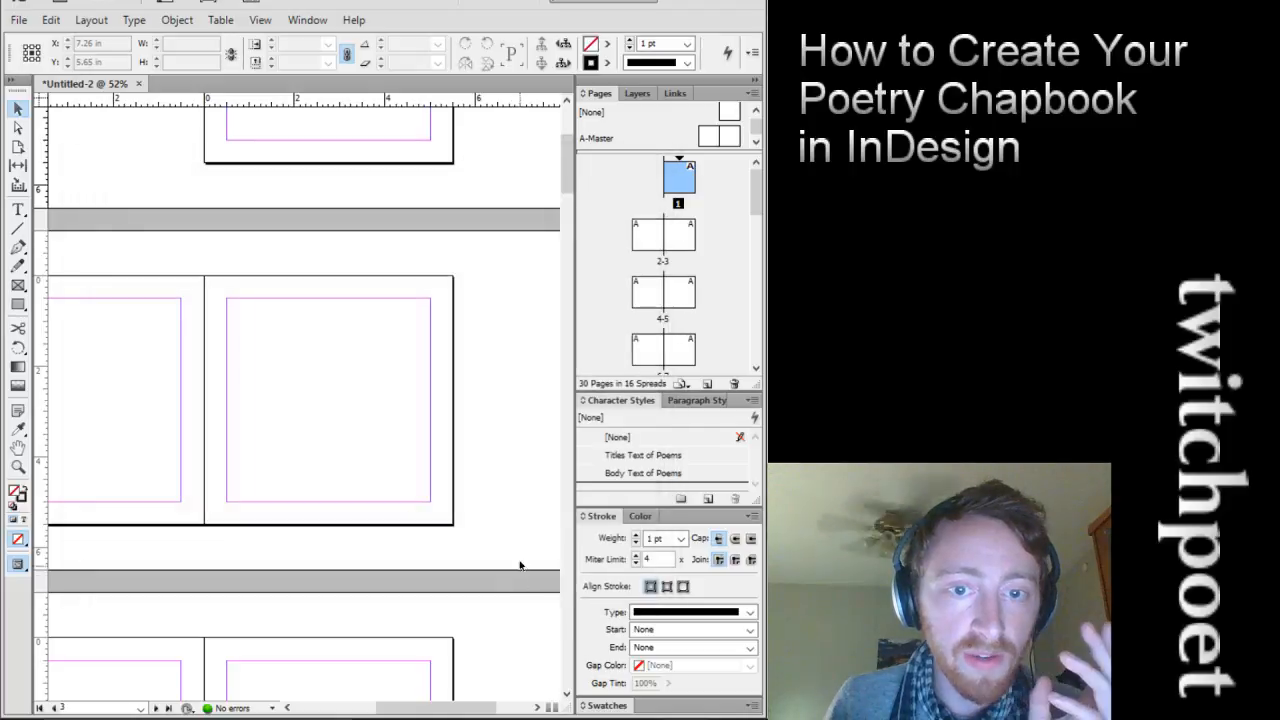
Select the "Titles Text of Poems" character style
left_click(652, 459)
left_click(655, 468)
left_click(654, 457)
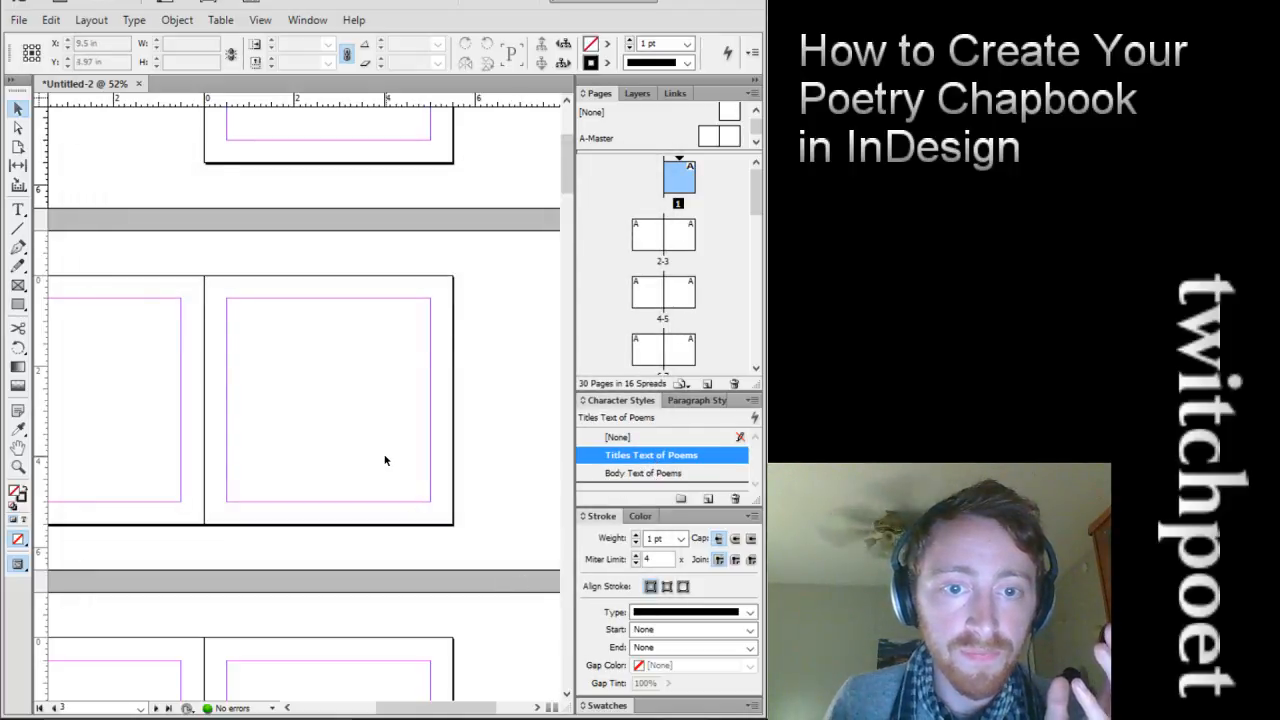
scroll(385, 460, "down", 1)
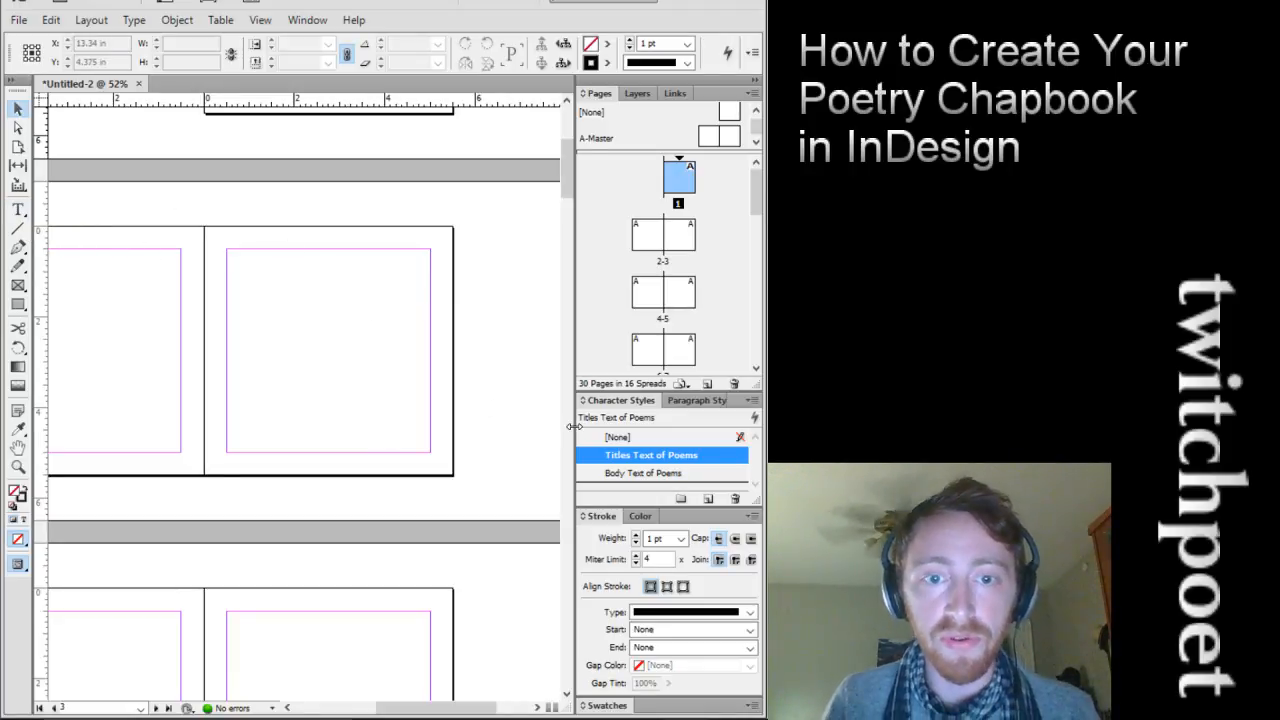
Edit the "Body Text of Poems" character style and set its font size to 11 pt
left_click(646, 476)
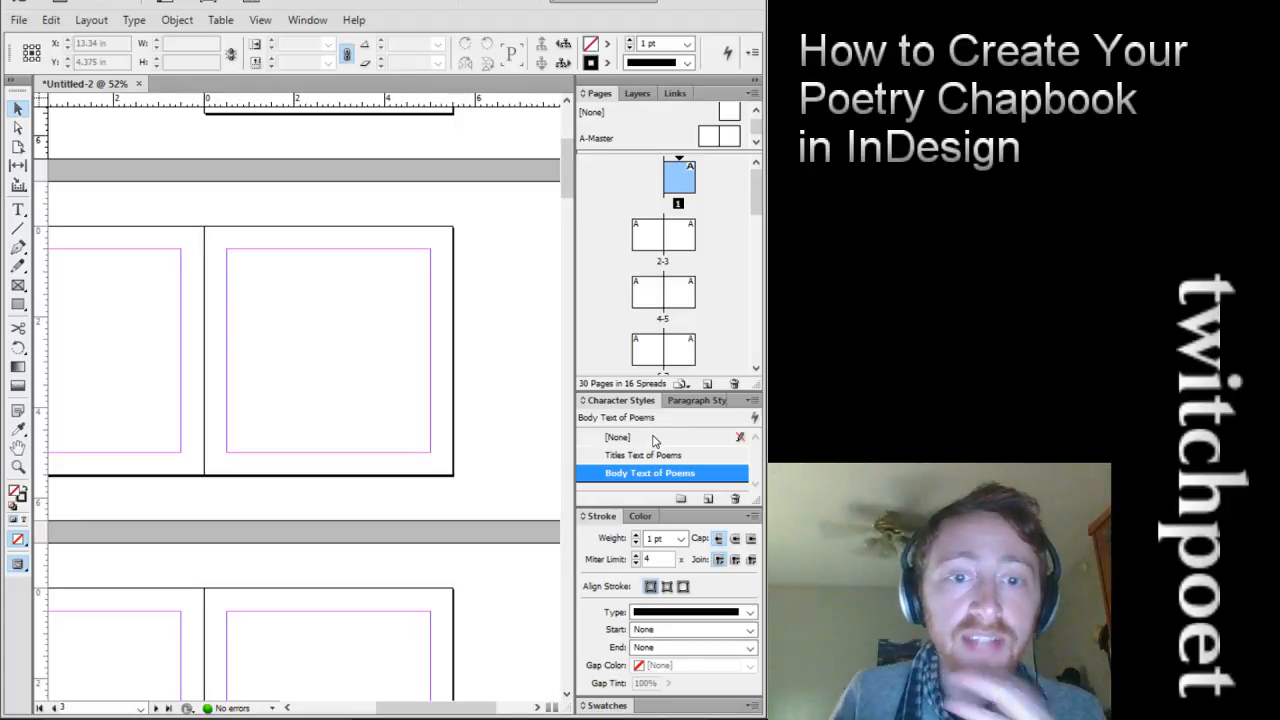
right_click(672, 476)
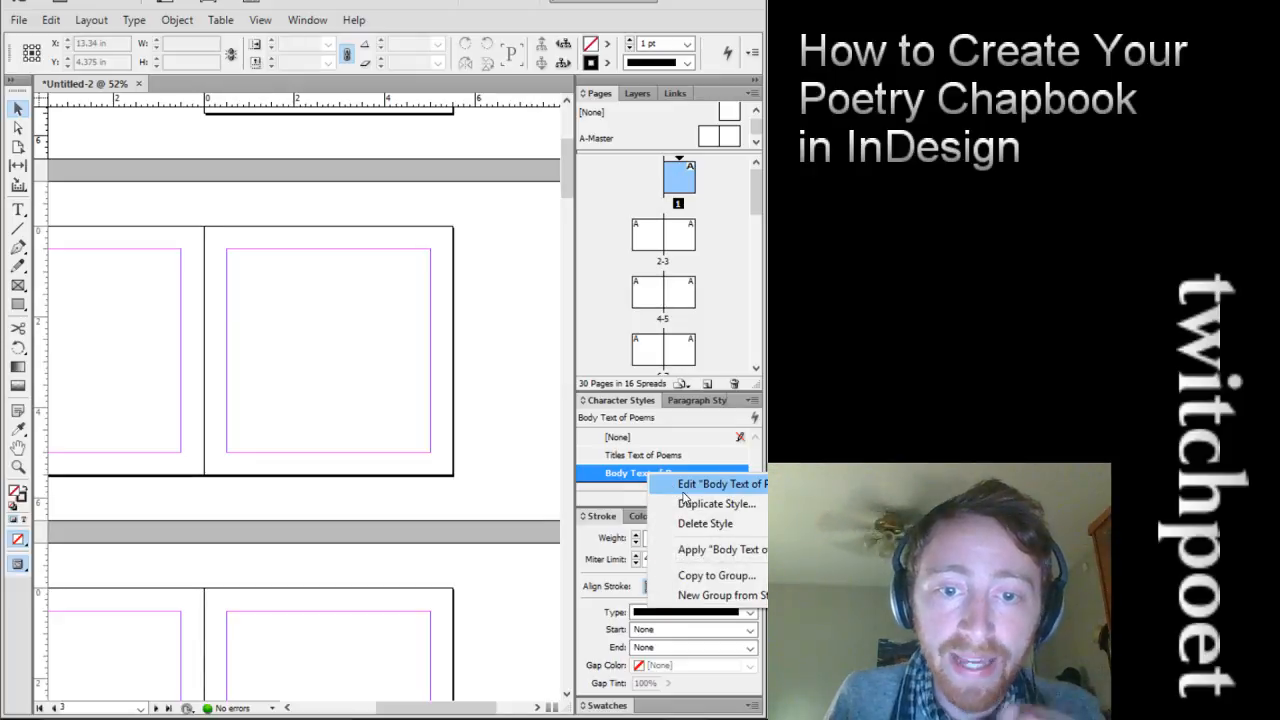
left_click(628, 477)
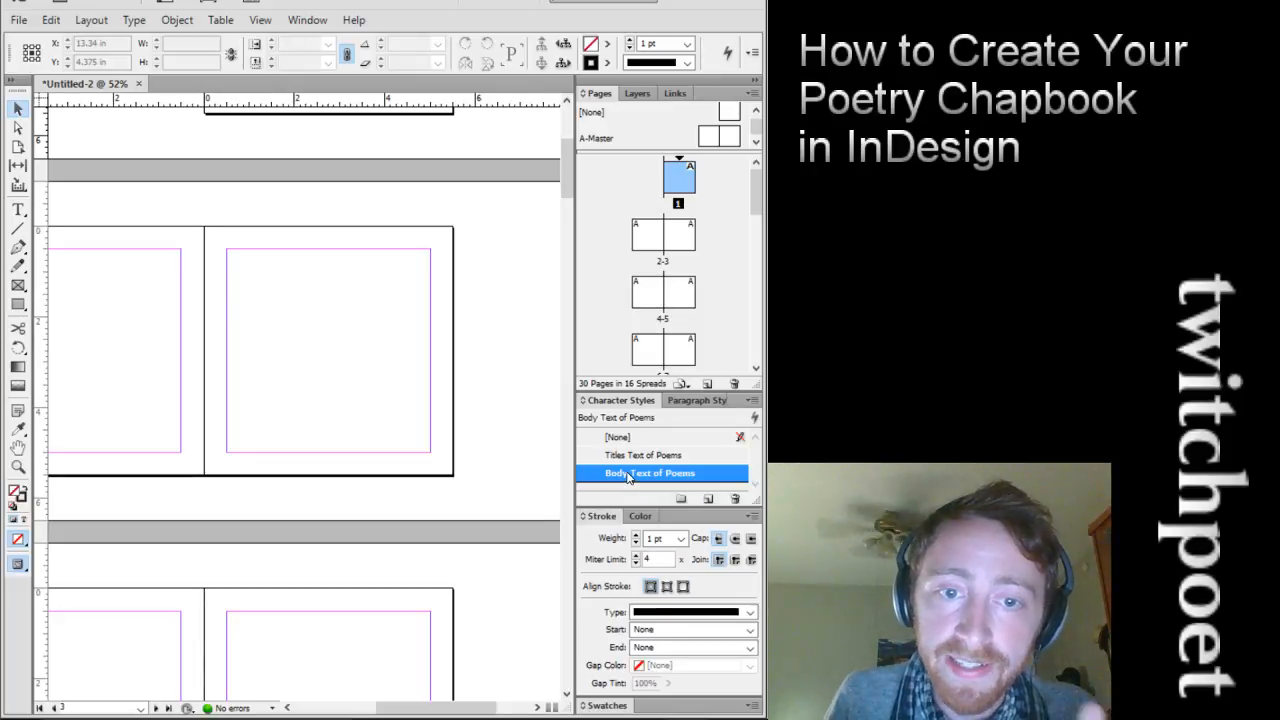
right_click(628, 477)
left_click(680, 483)
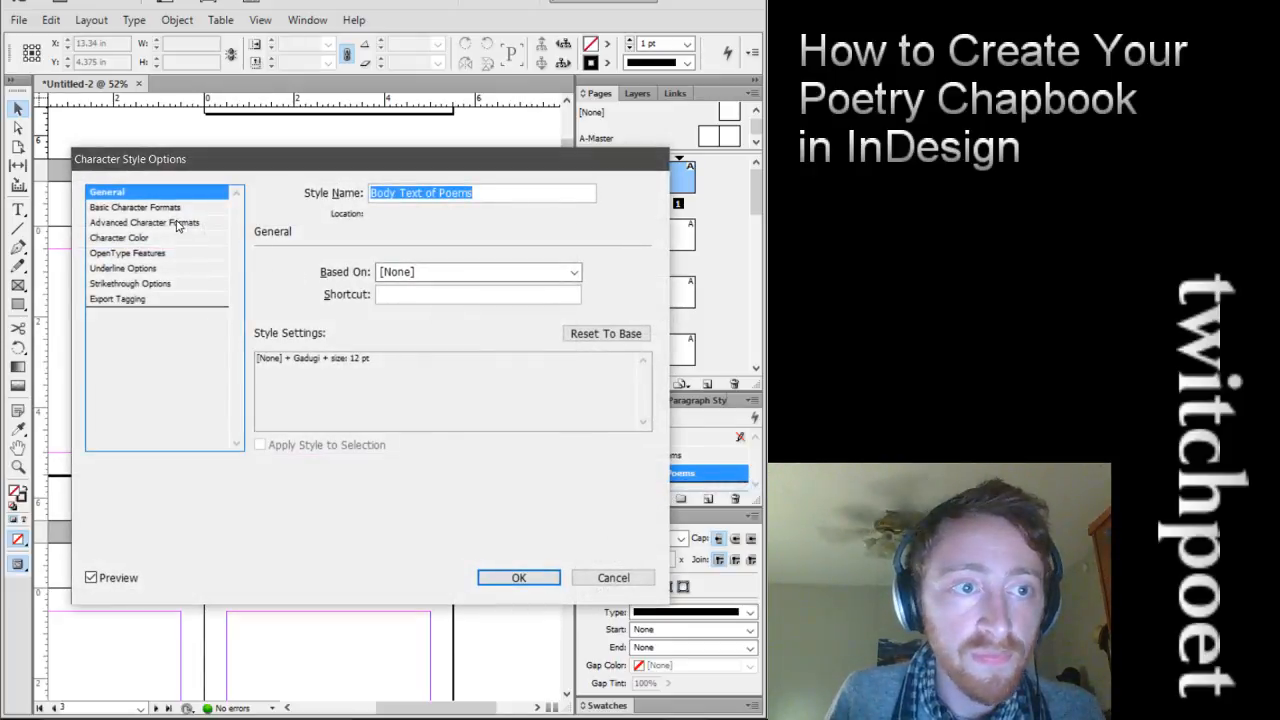
left_click(175, 208)
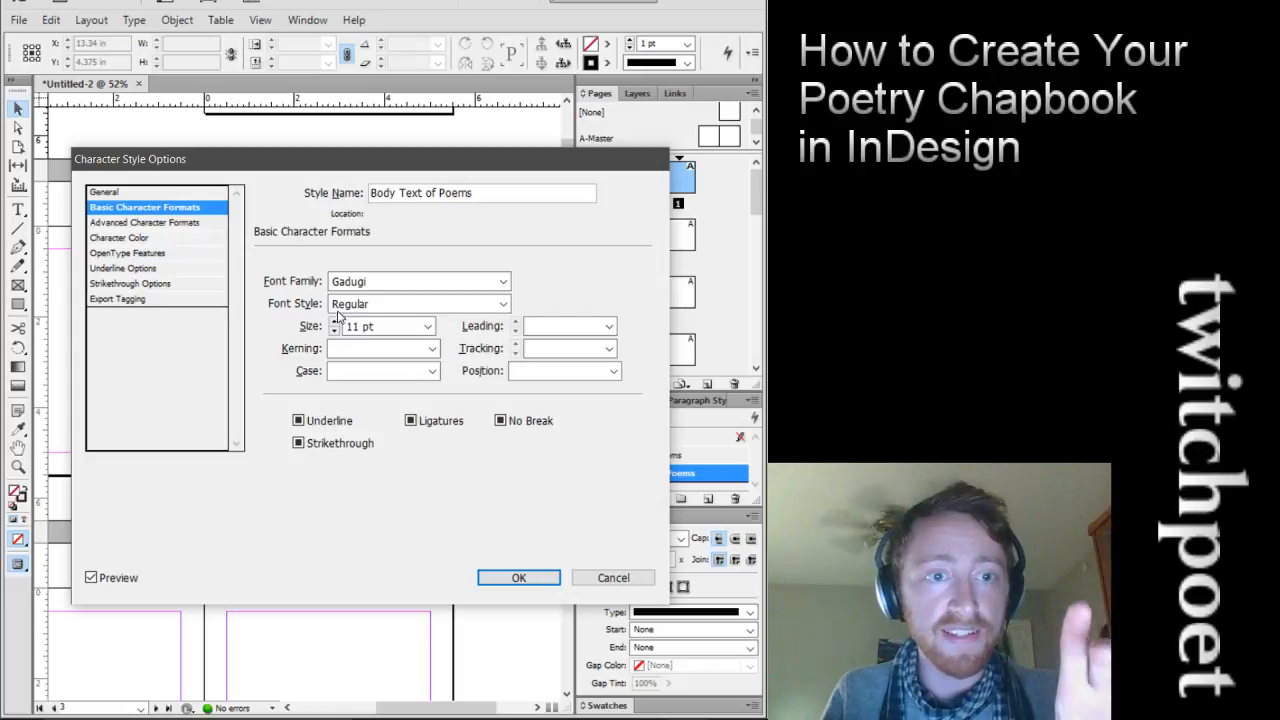
left_click(515, 579)
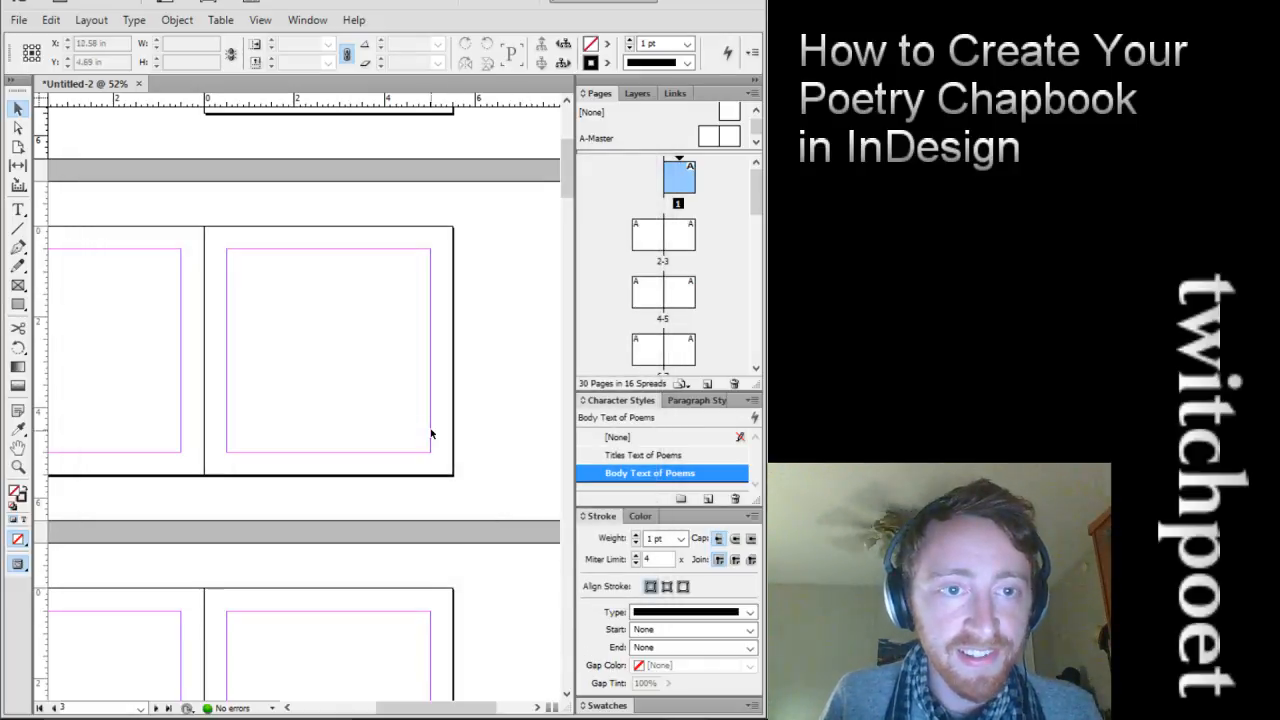
scroll(431, 434, "up", 5)
scroll(565, 144, "down", 2)
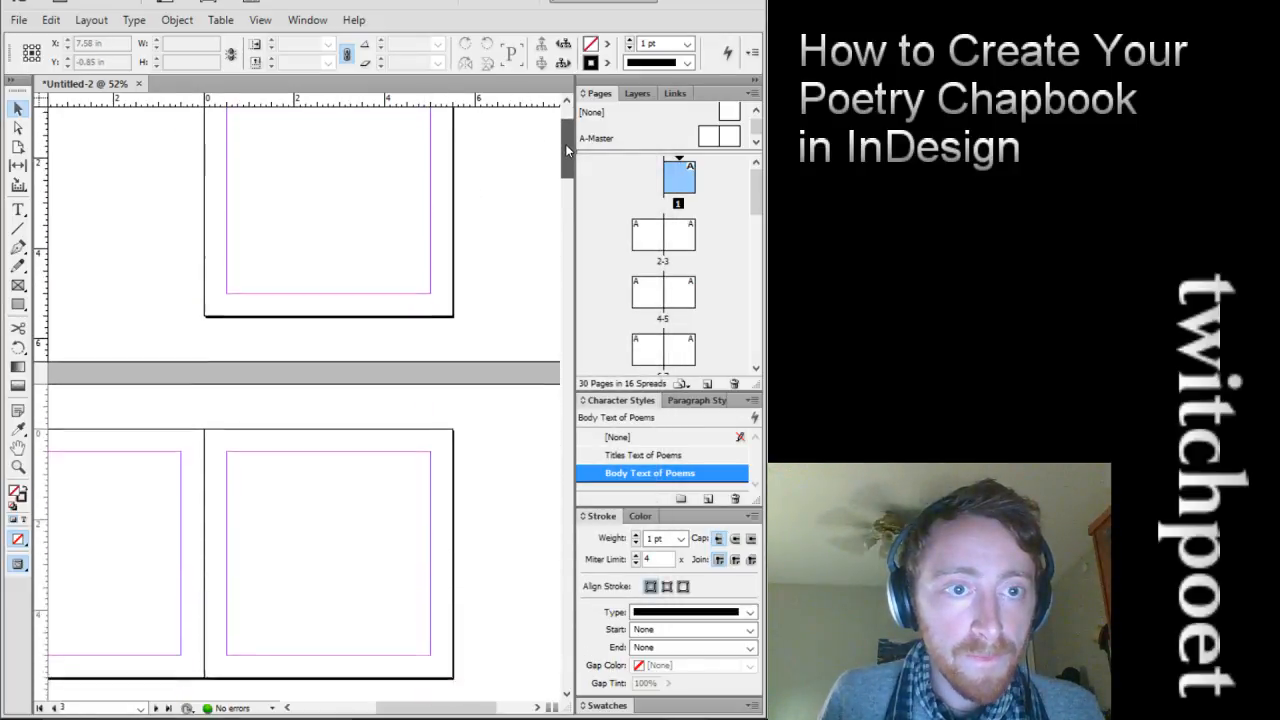
scroll(565, 144, "down", 1)
scroll(566, 149, "up", 2)
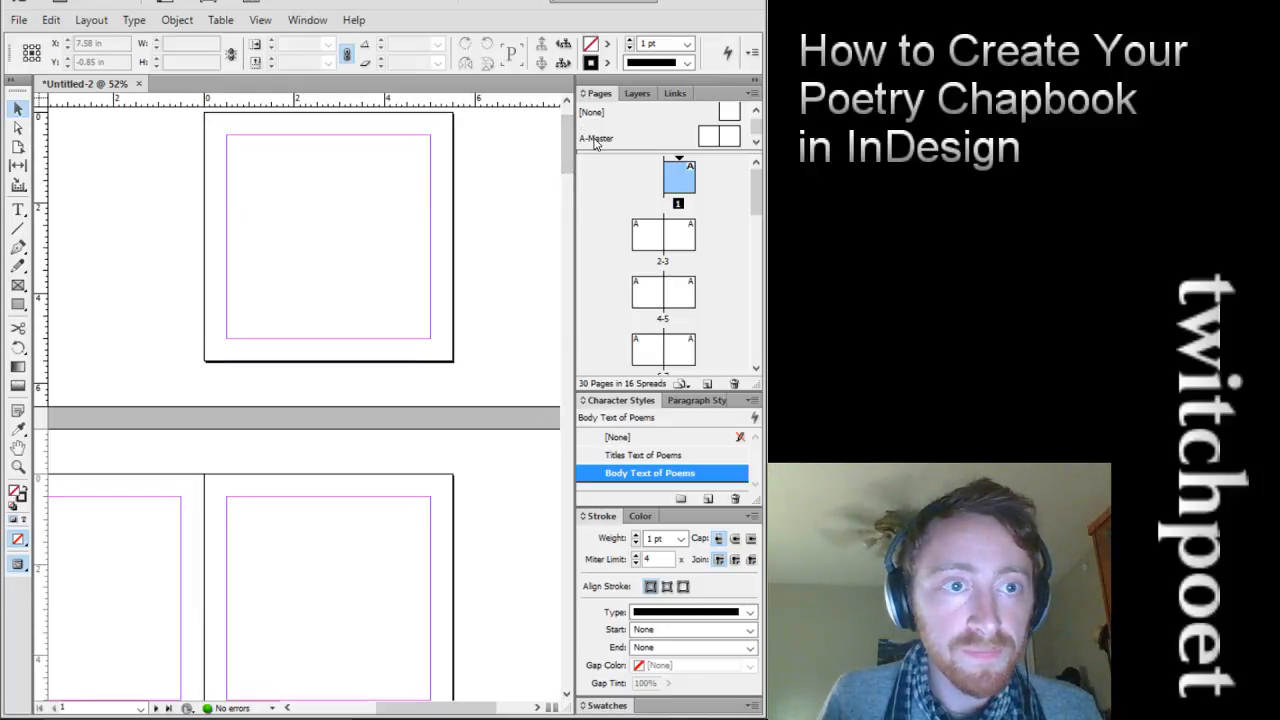
scroll(566, 150, "up", 2)
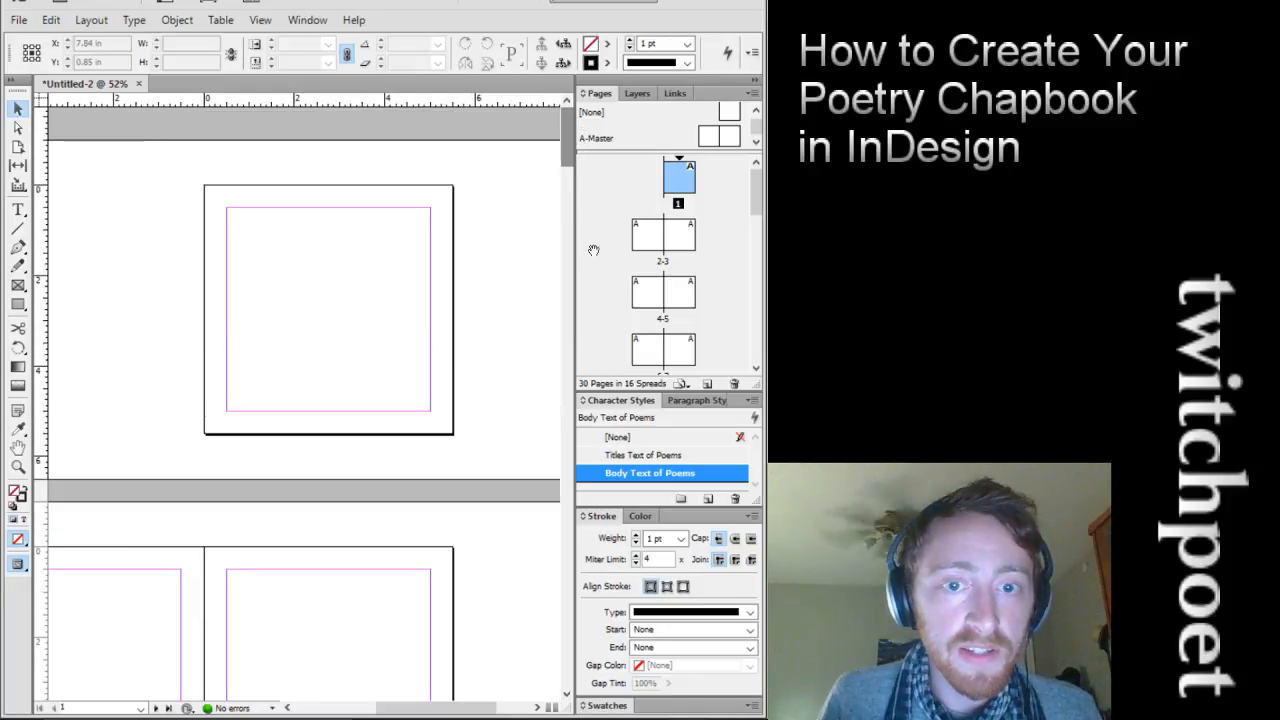
Start a new character style named "Page Numbers" and base it on [None]
left_click(751, 405)
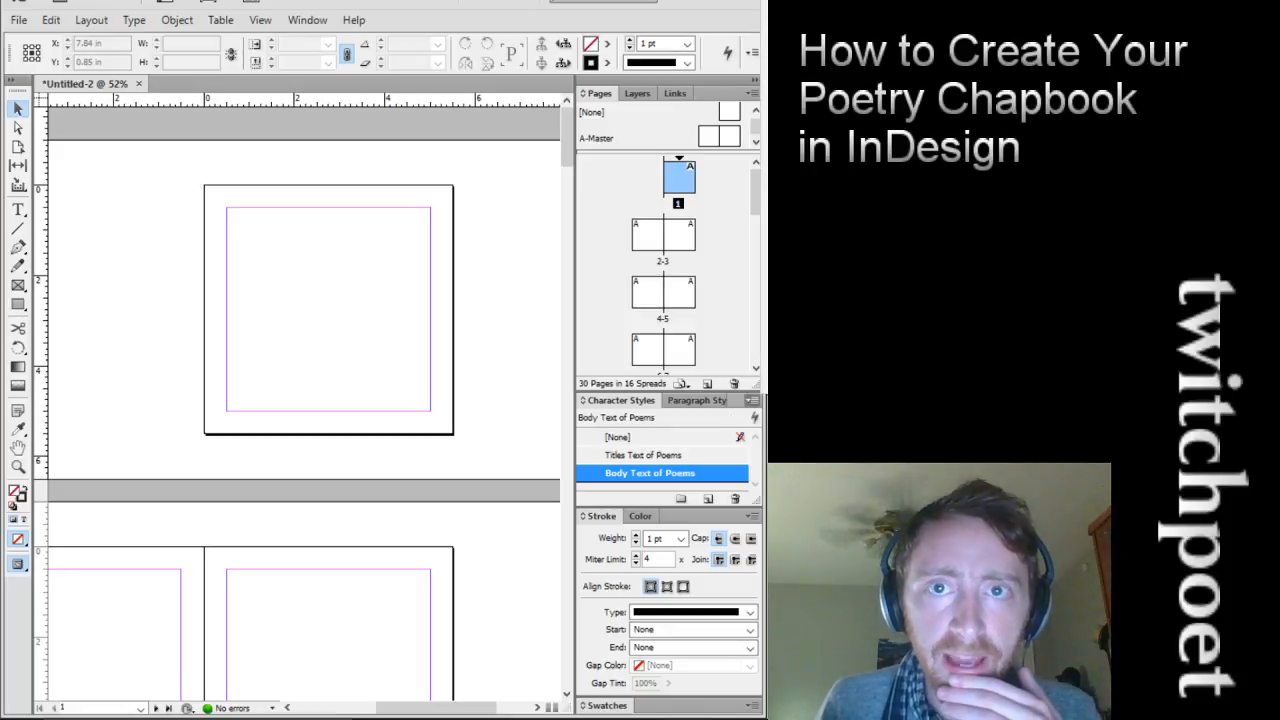
left_click(800, 10)
type("Page Numbers")
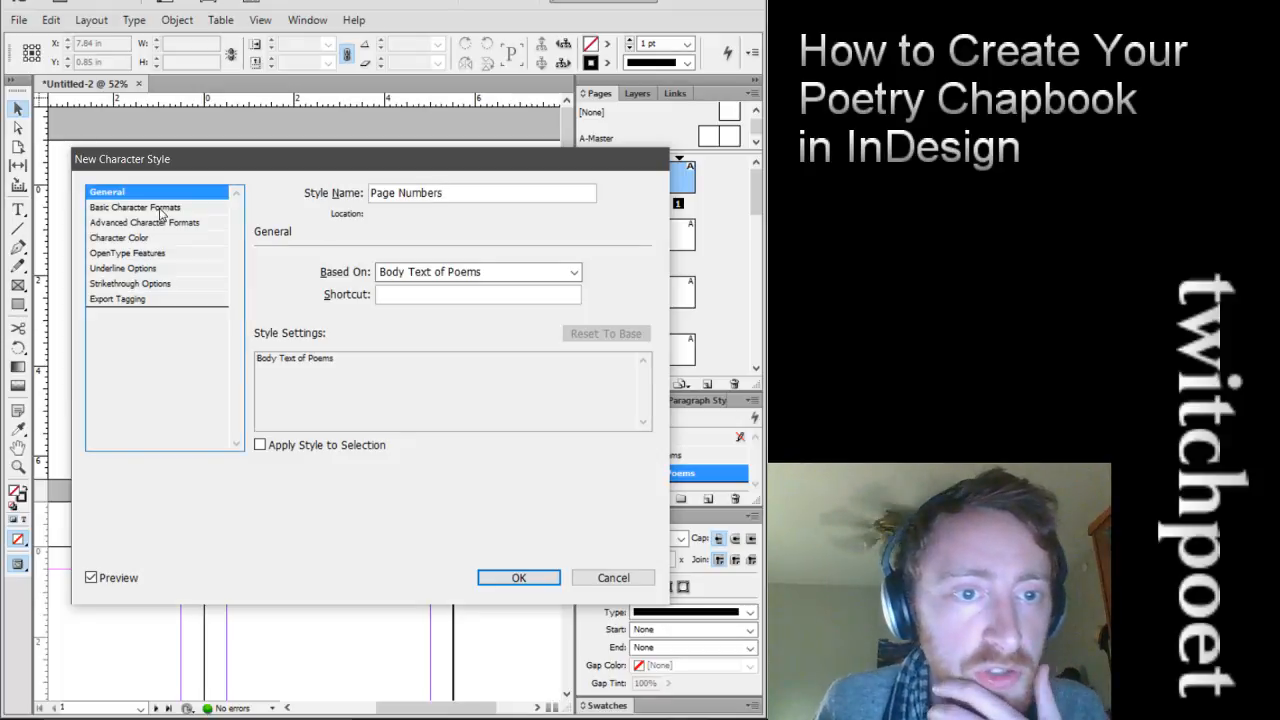
left_click(438, 275)
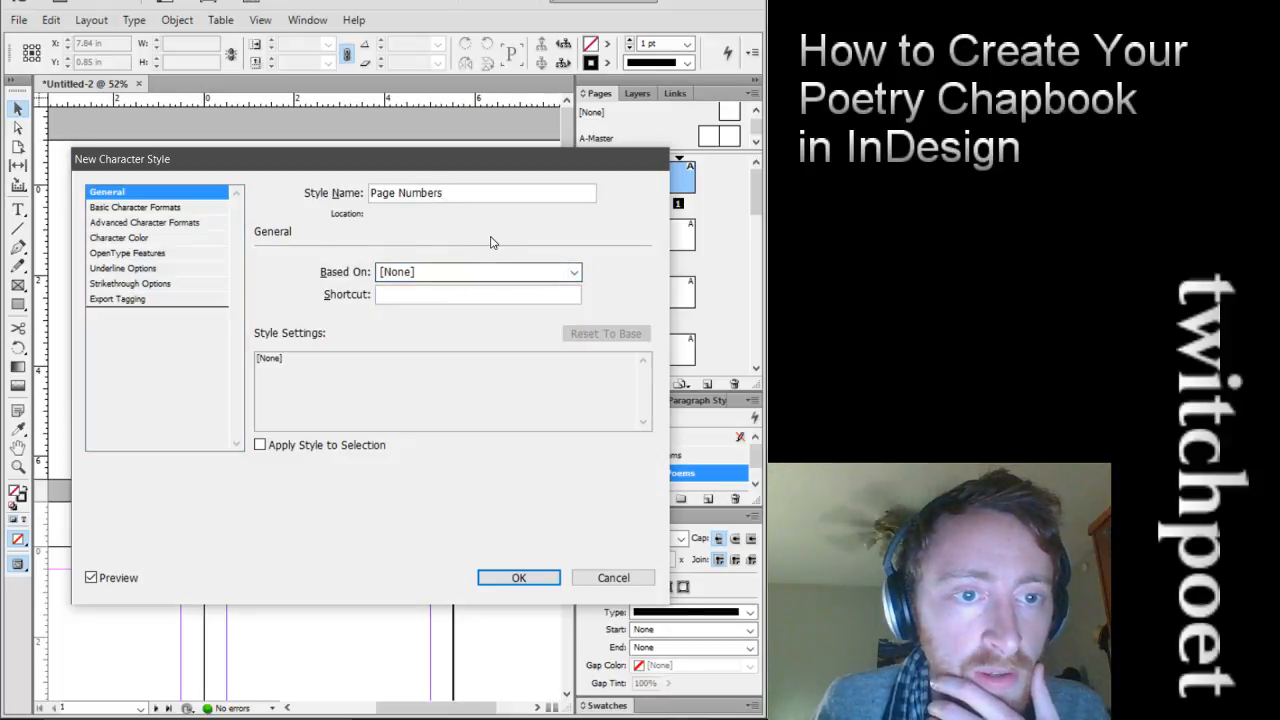
Set the "Page Numbers" style's basic format to the Fontin font family in the Italic font style
left_click(150, 207)
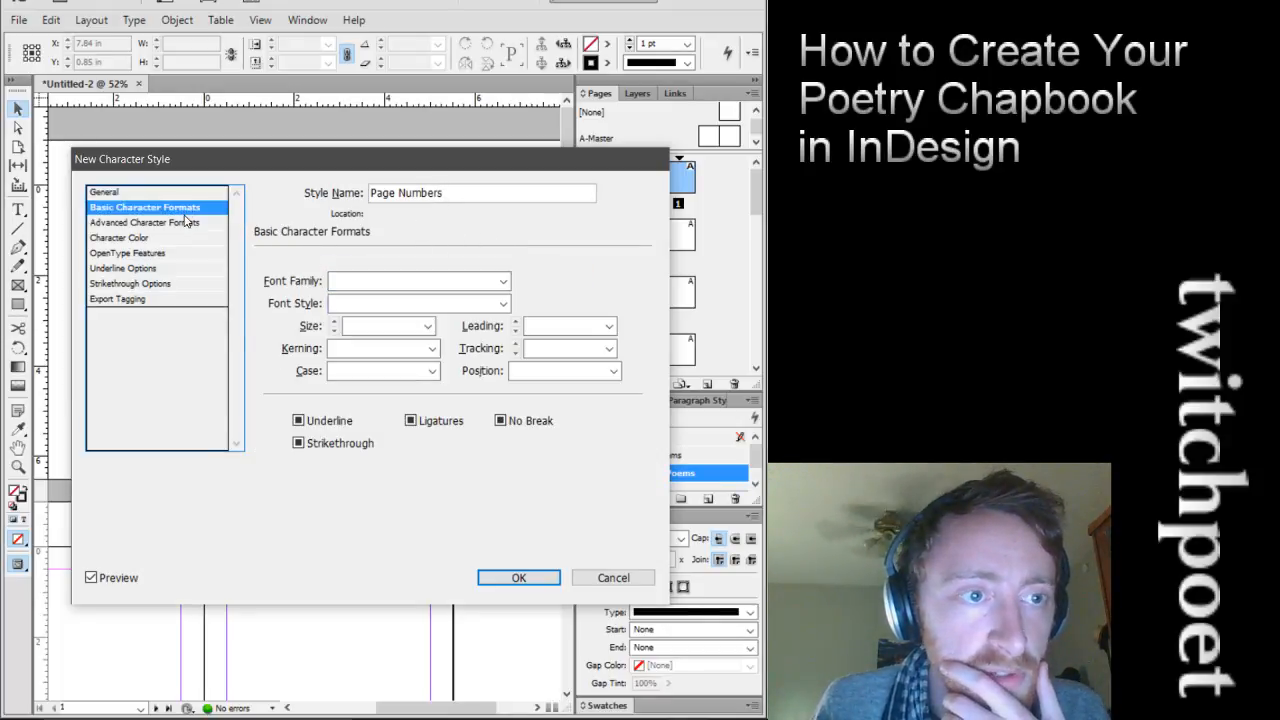
left_click(505, 283)
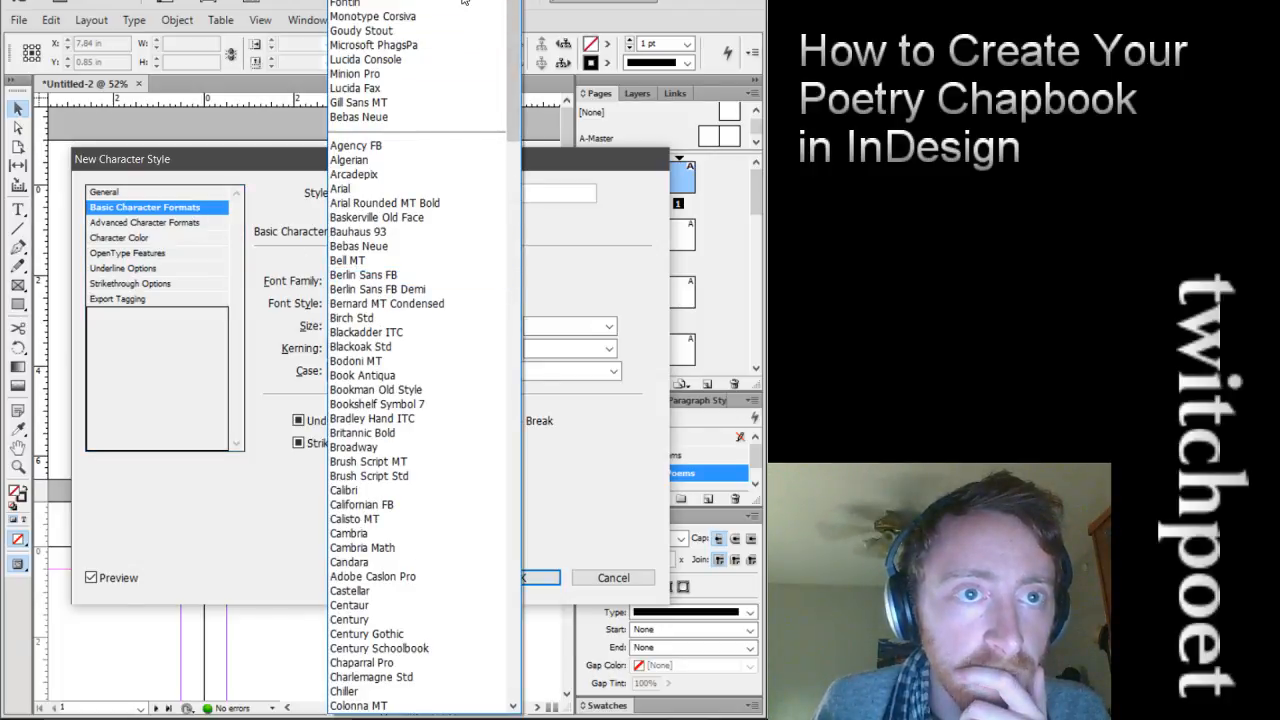
left_click(465, 4)
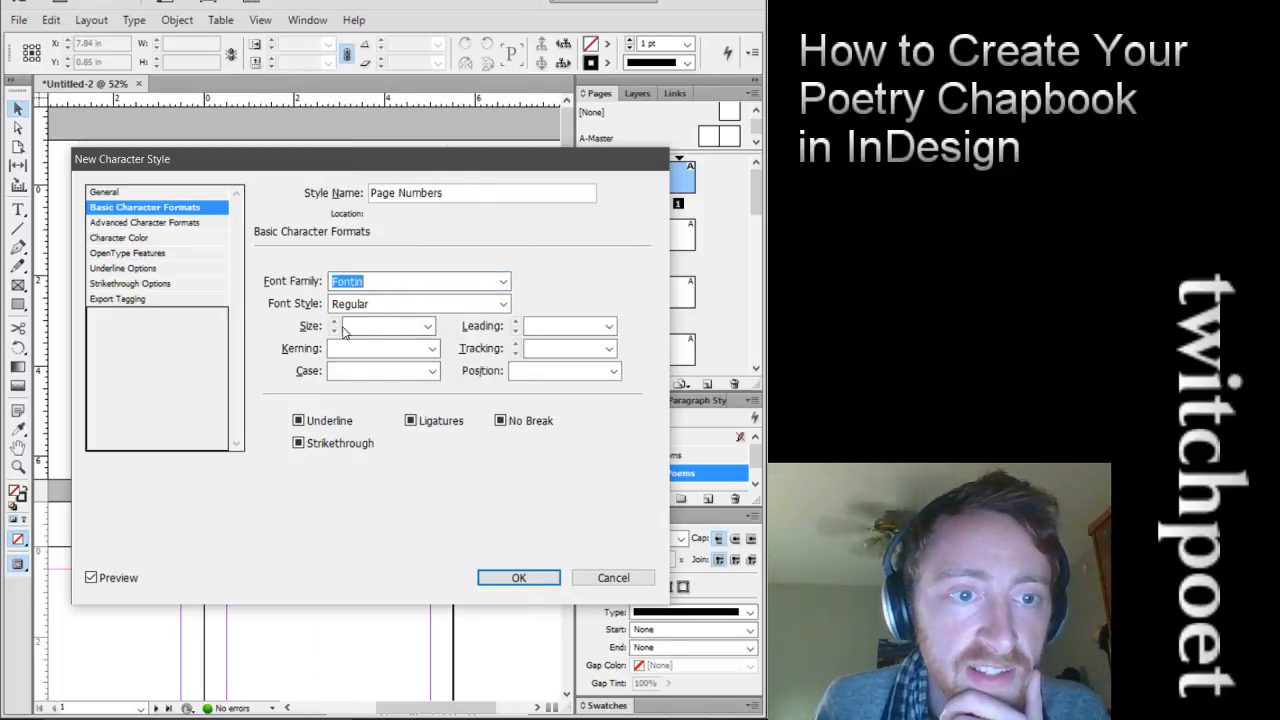
left_click(505, 305)
left_click(494, 335)
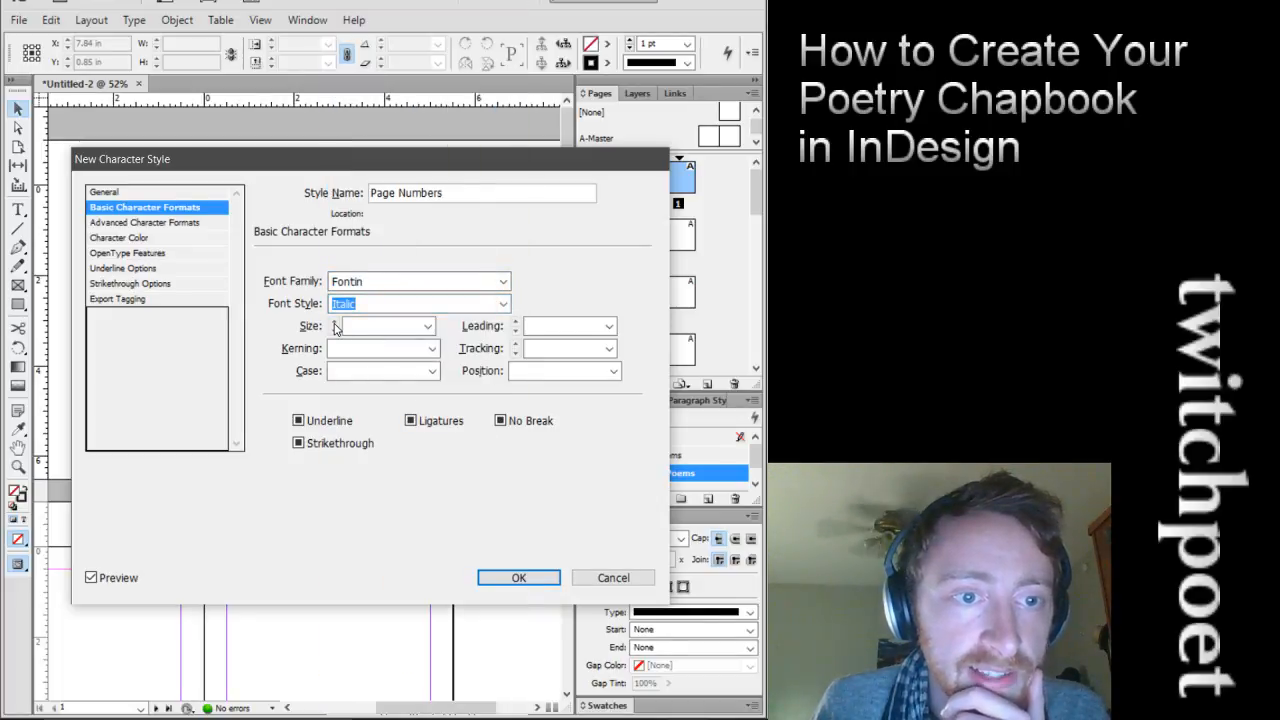
Save the "Page Numbers" style at 10 pt and enlarge the character style list to fit all the styles
left_click(427, 326)
left_click(421, 373)
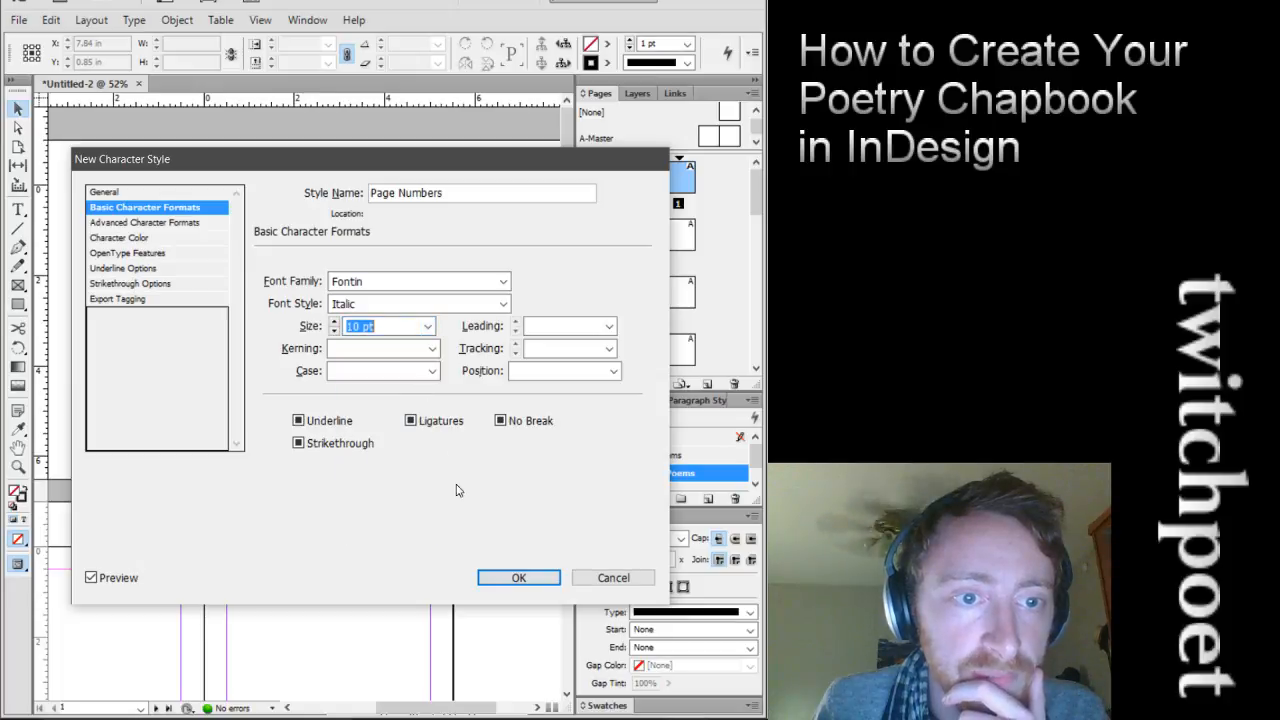
left_click(491, 576)
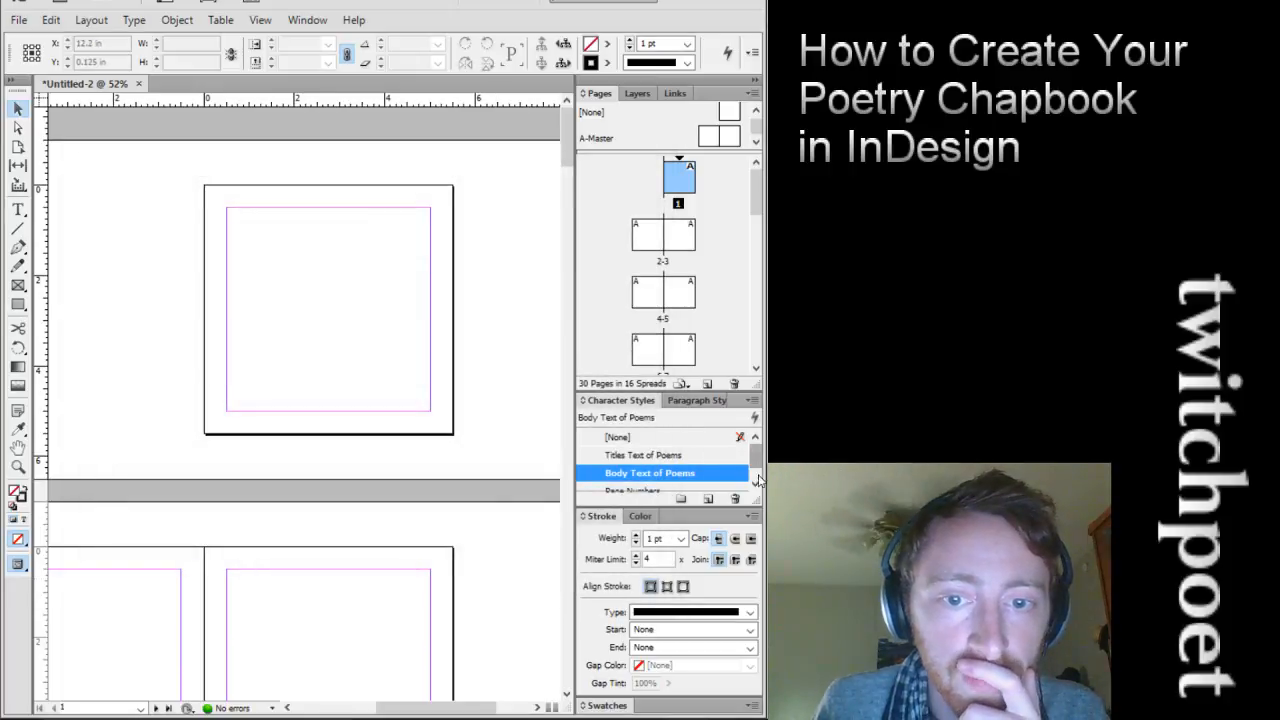
left_click_drag(703, 392, 703, 370)
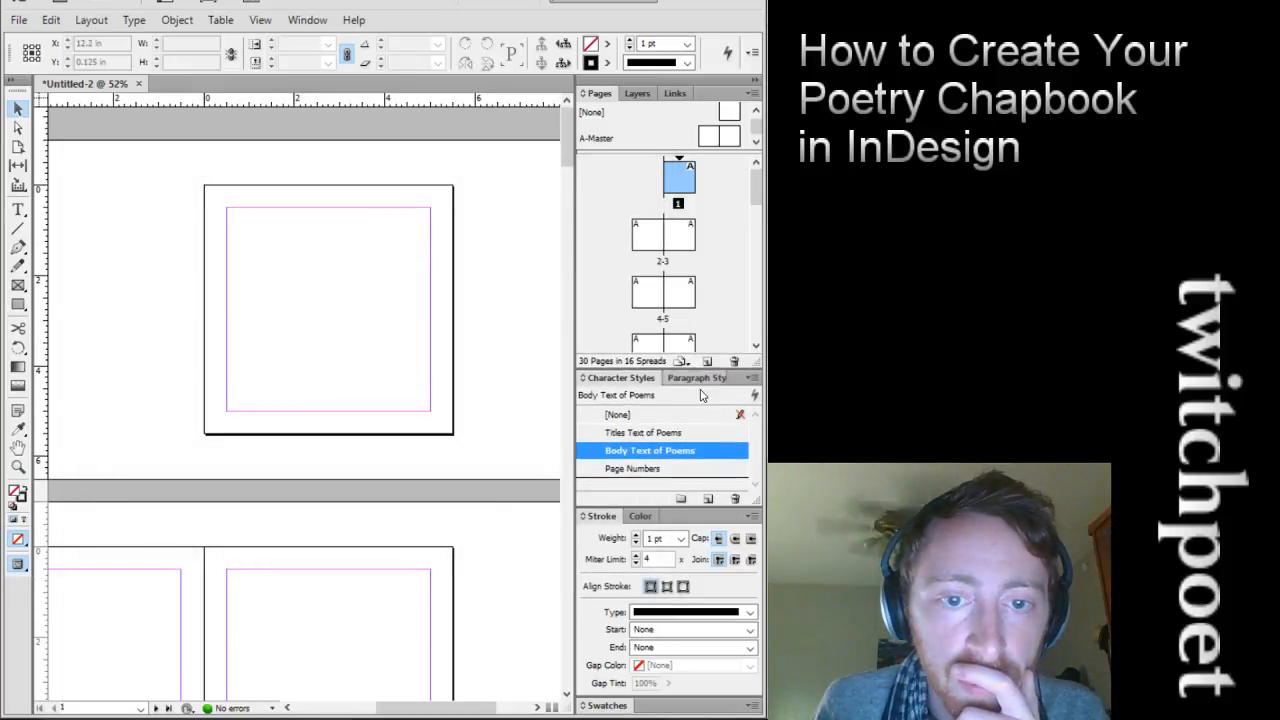
left_click(610, 434)
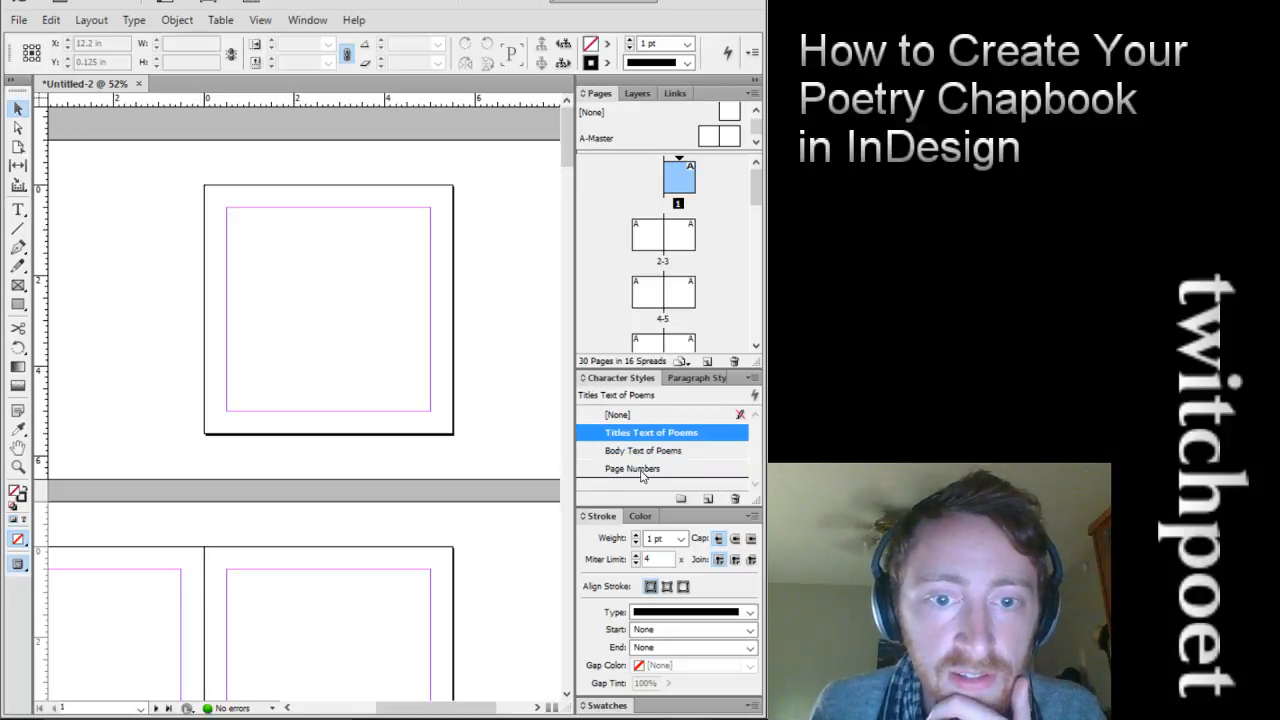
left_click(628, 451)
scroll(517, 393, "down", 1)
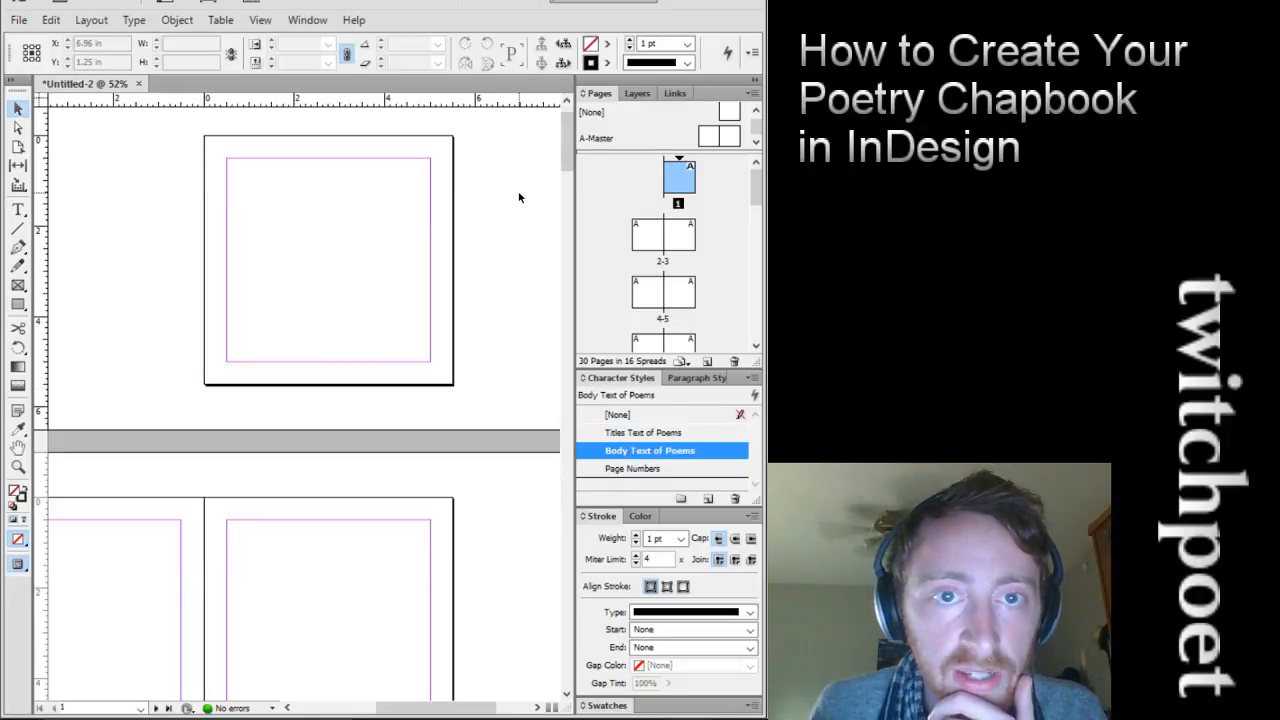
scroll(519, 197, "down", 2)
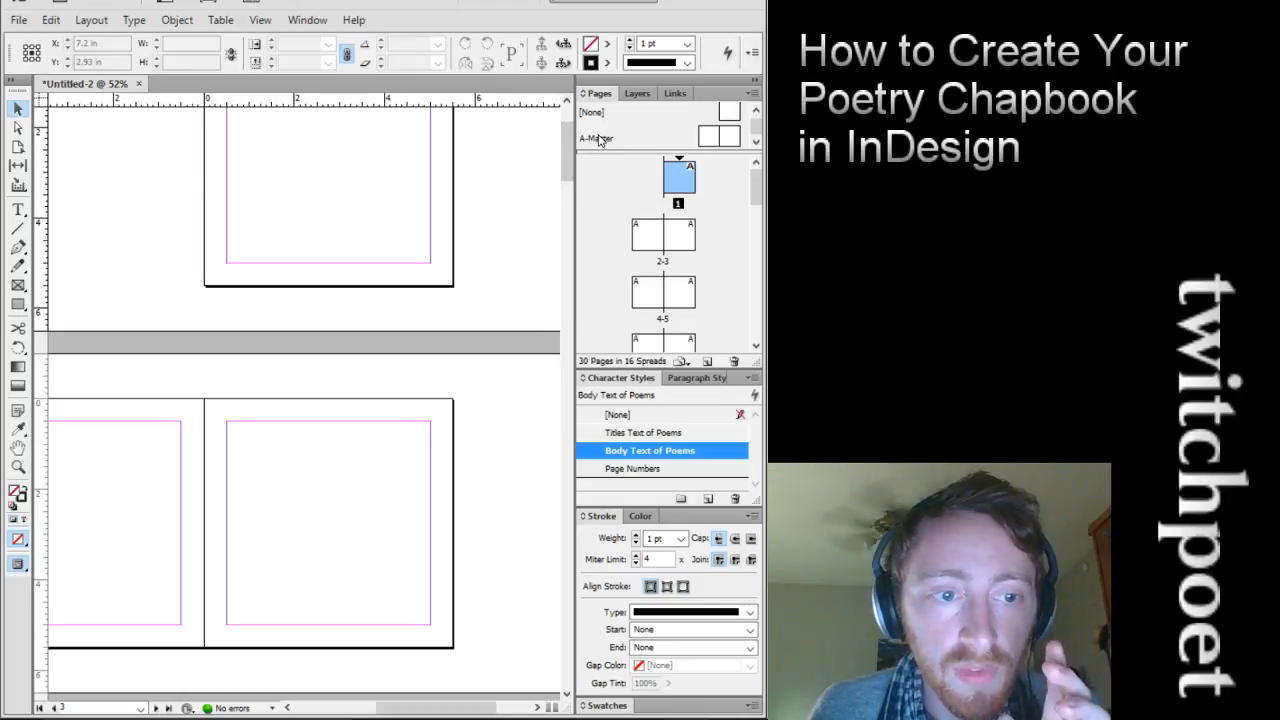
scroll(568, 147, "up", 1)
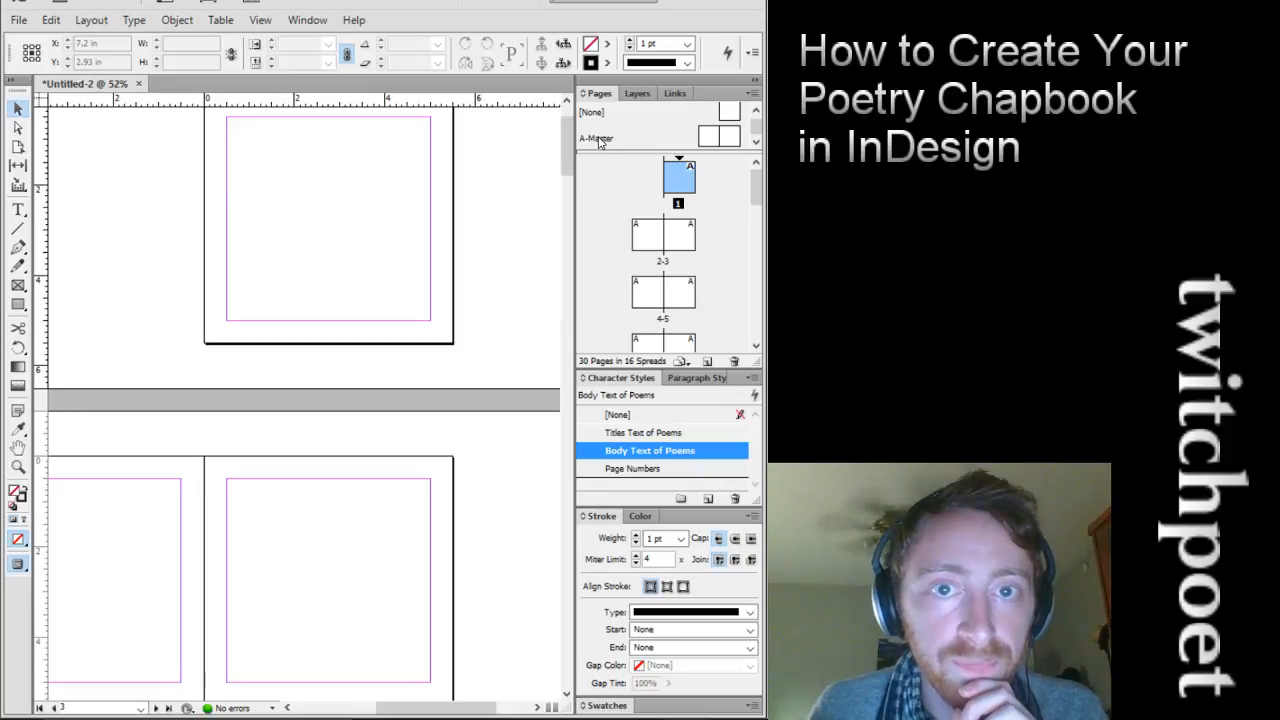
Open the A-Master spread for editing with both of its pages selected
double_click(600, 140)
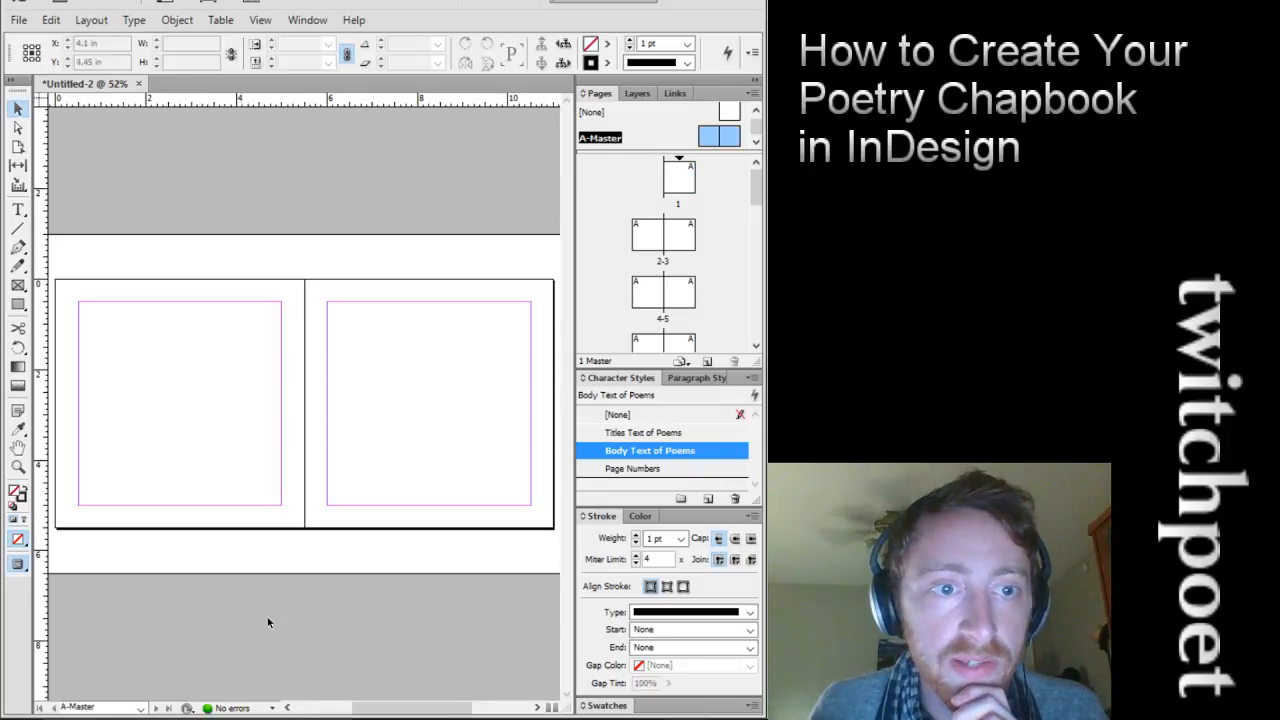
left_click_drag(335, 711, 346, 704)
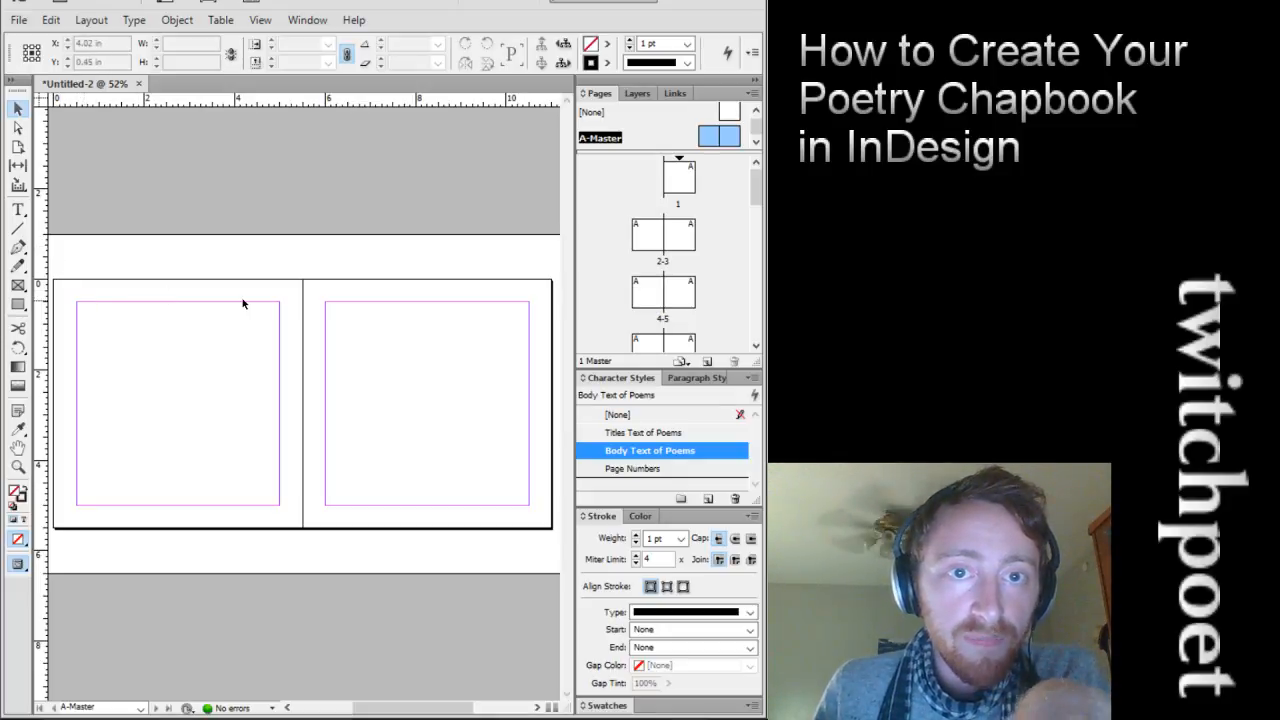
left_click(679, 238)
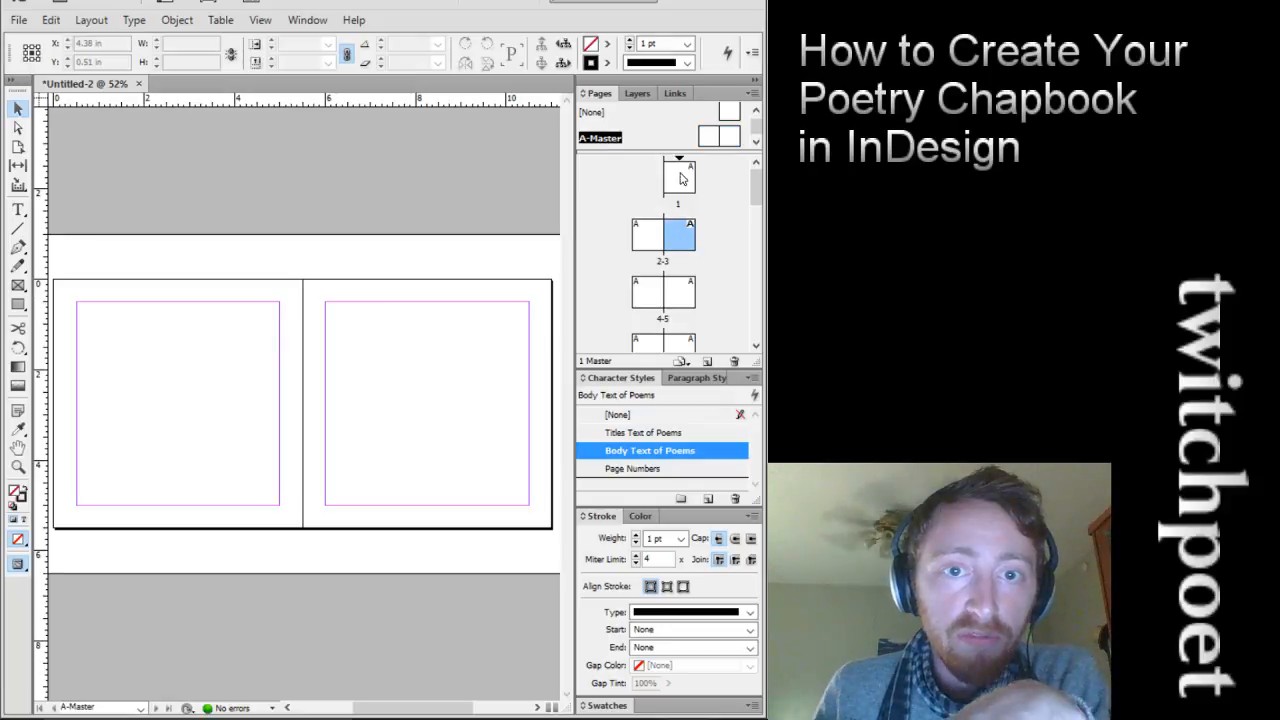
left_click_drag(680, 178, 652, 170)
left_click(612, 144)
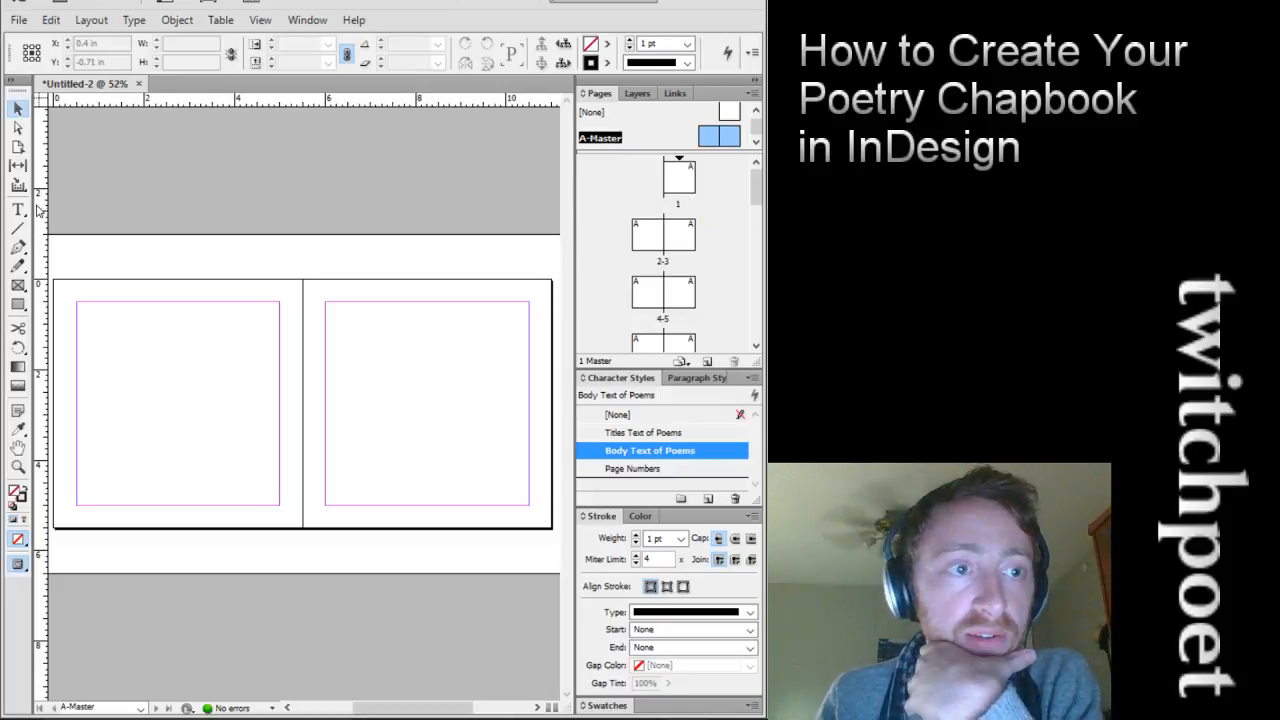
left_click_drag(42, 222, 99, 231)
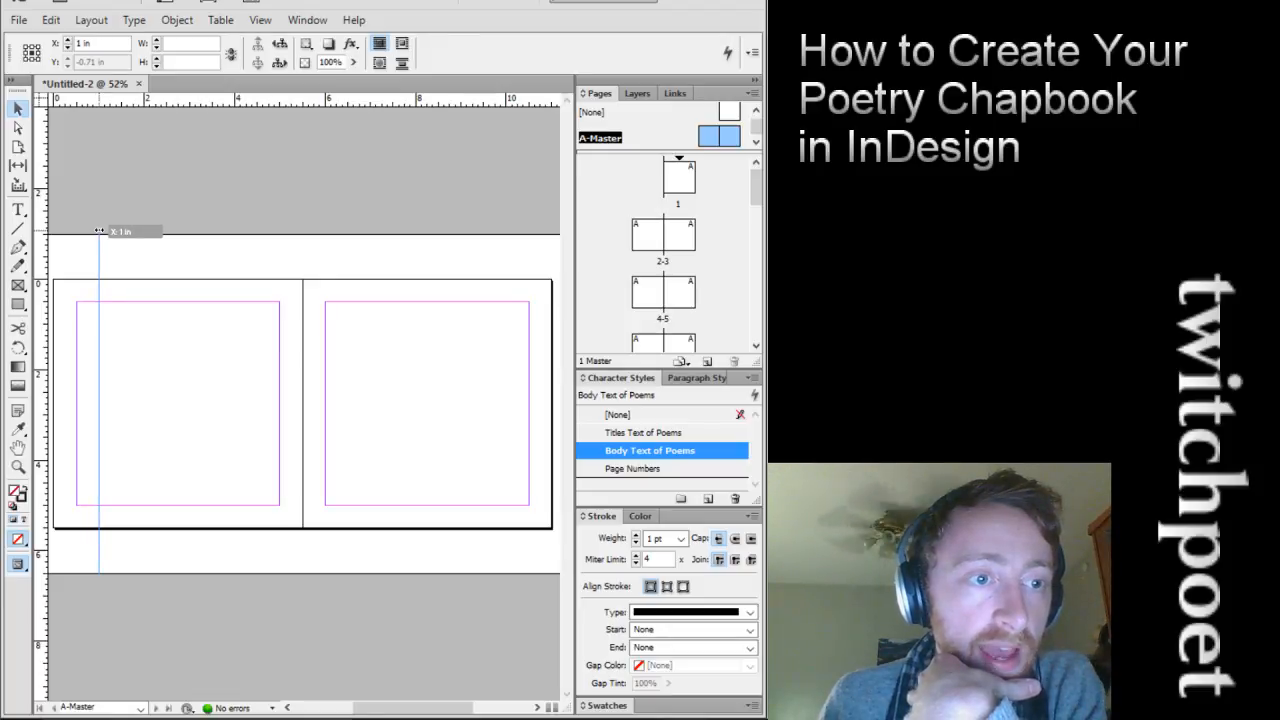
left_click_drag(99, 231, 100, 229)
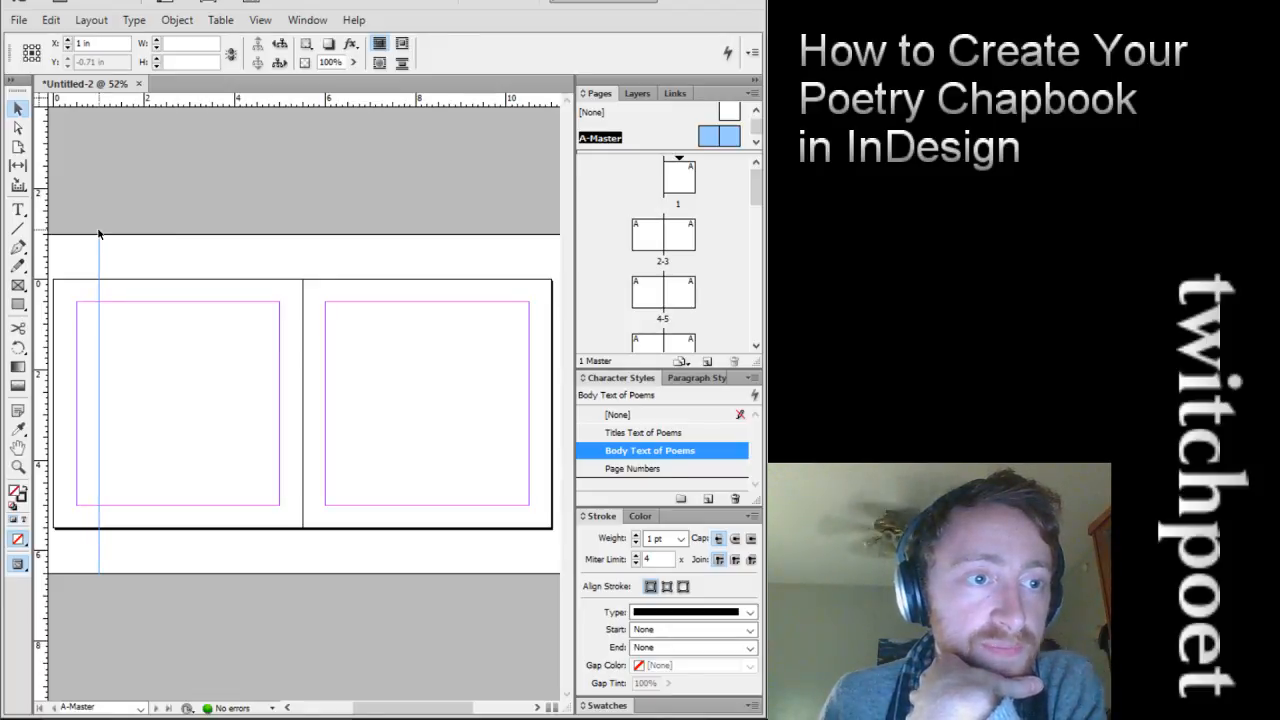
key("ctrl+z")
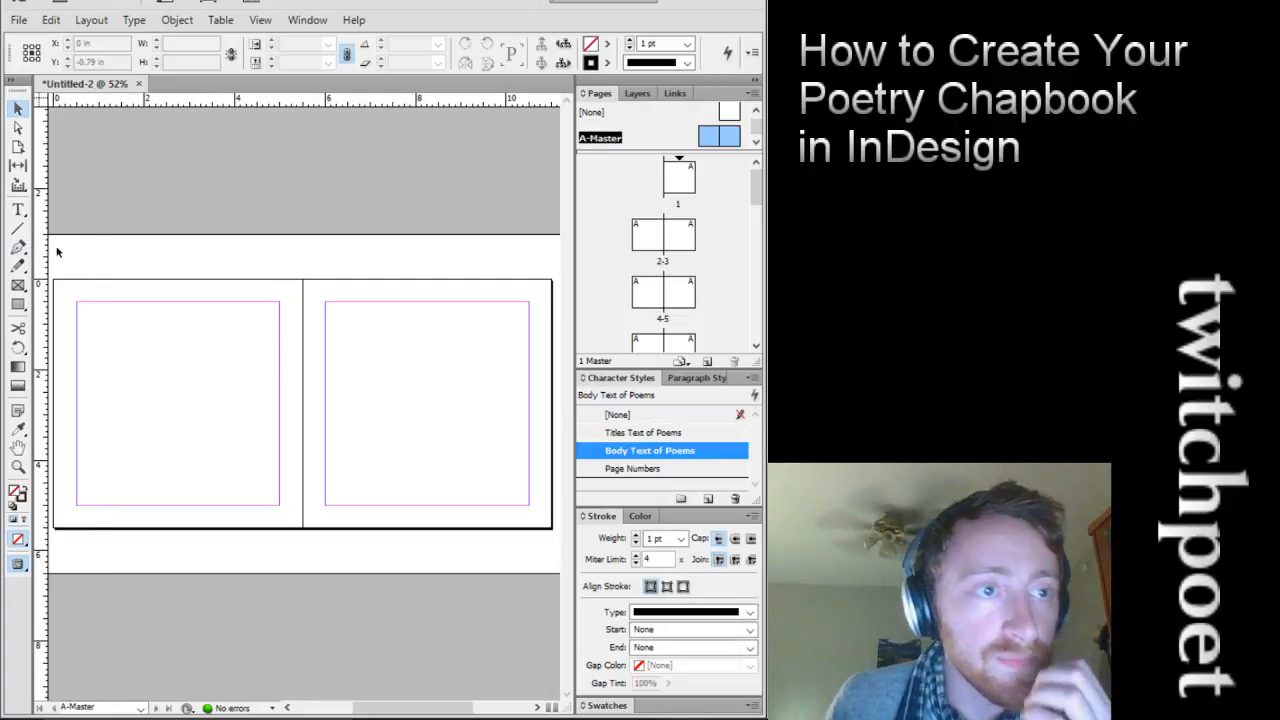
left_click_drag(44, 262, 98, 260)
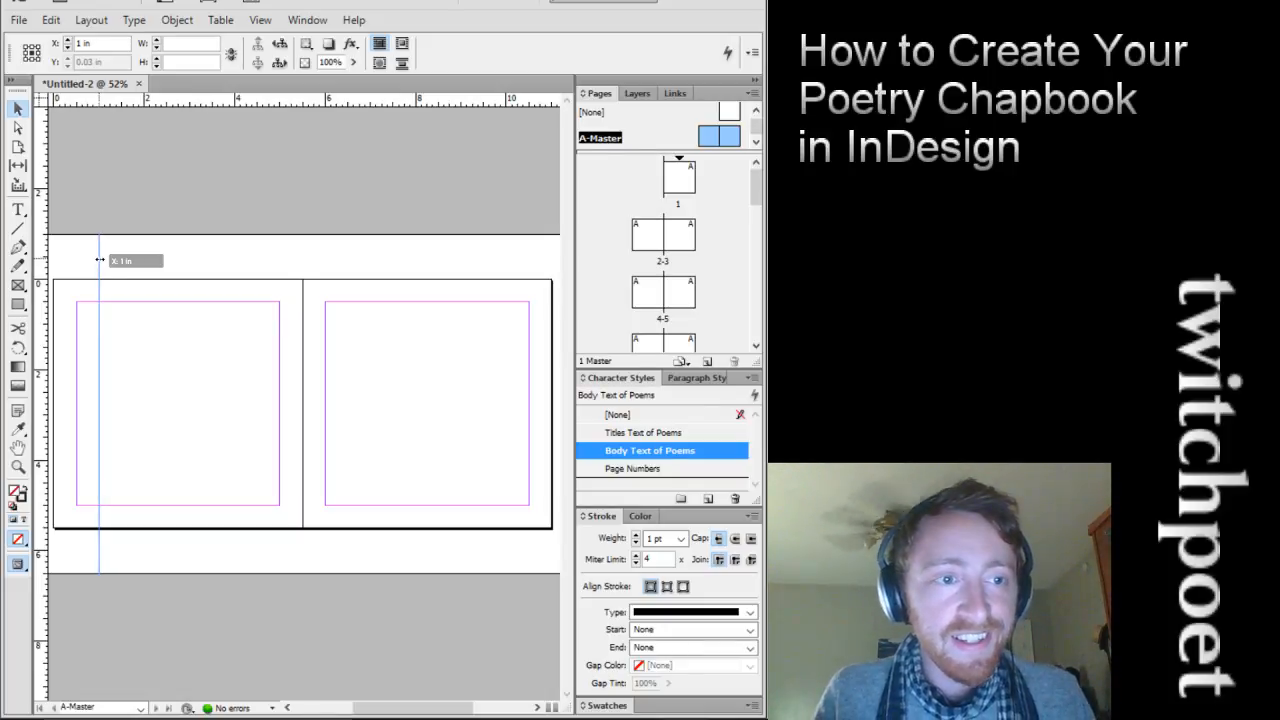
mouse_move(98, 260)
left_mouse_down()
mouse_move(14, 251)
mouse_move(69, 268)
mouse_move(57, 266)
left_mouse_up()
left_click(47, 266)
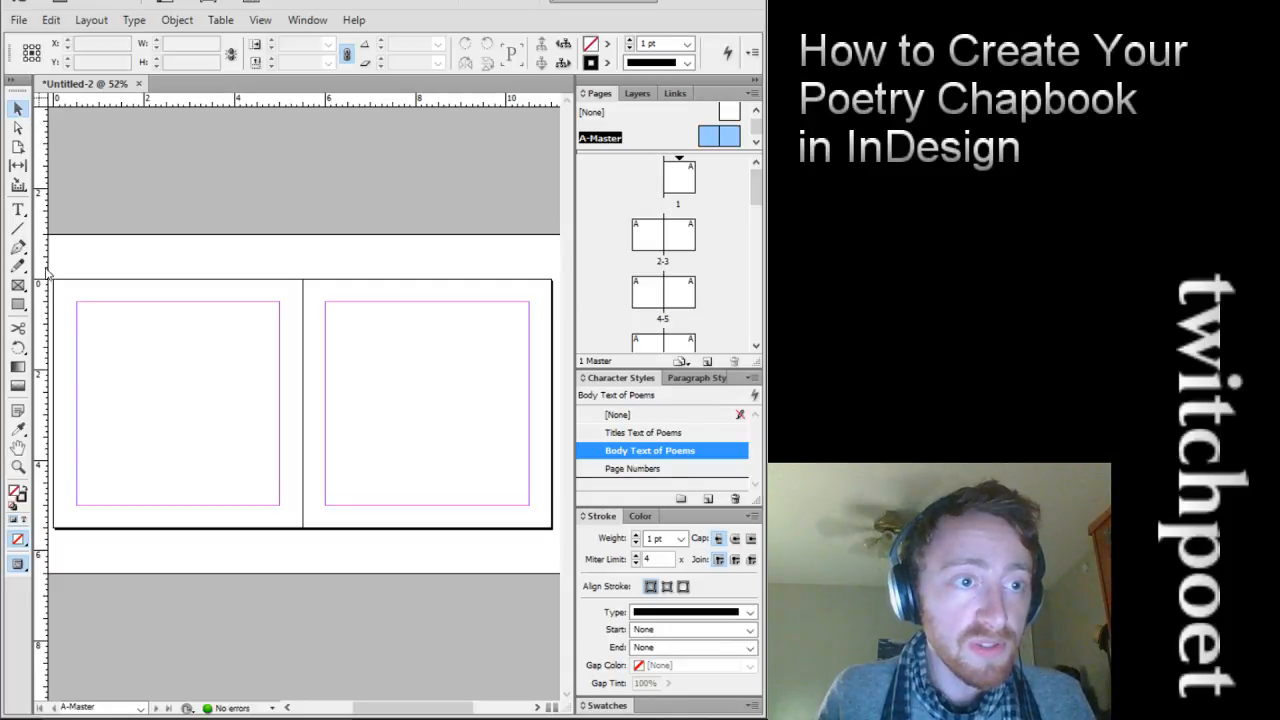
Place vertical ruler guides spanning the full spread height at 1 in and 4.5 in on the left master page
left_click_drag(44, 284, 259, 244)
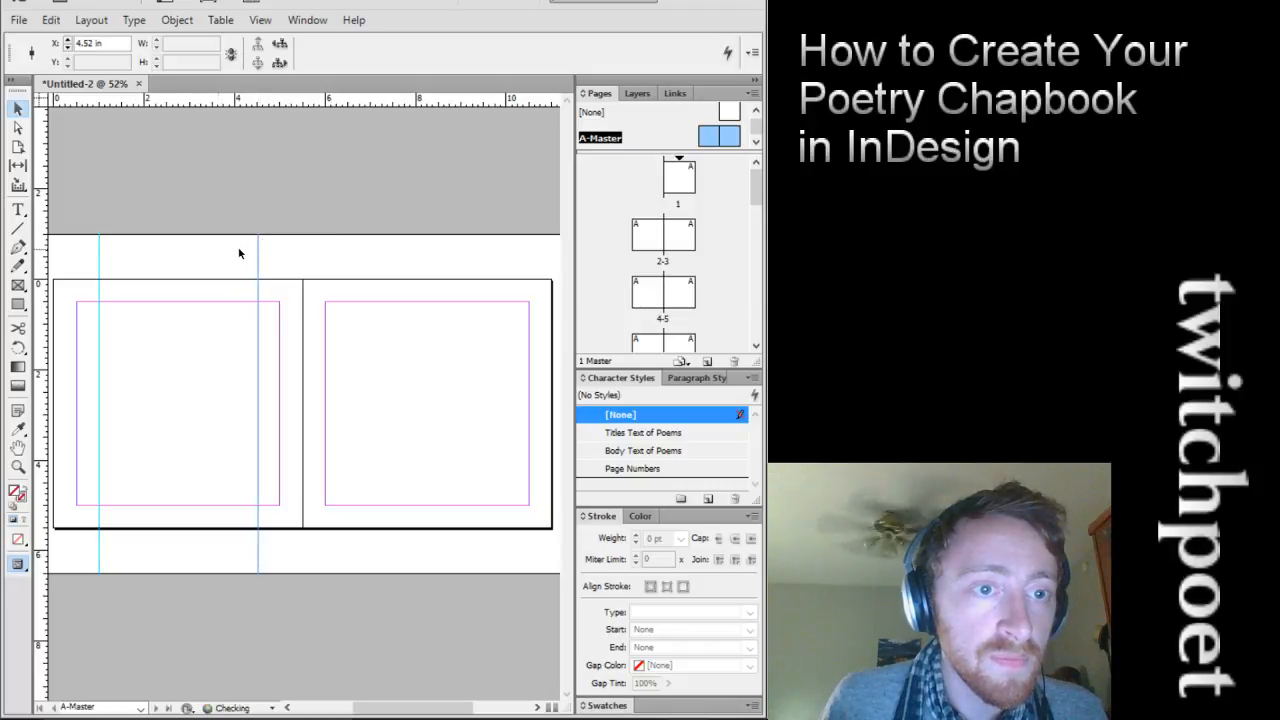
key("ctrl+z")
left_click_drag(38, 255, 257, 284)
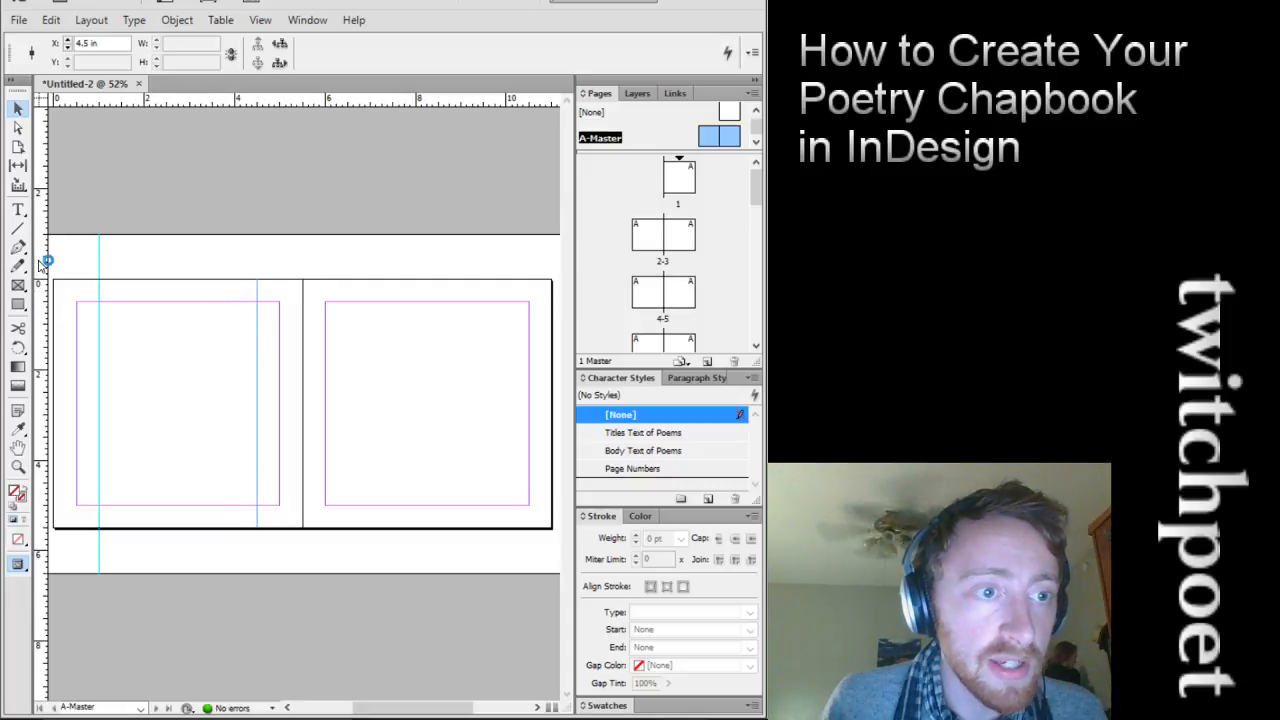
left_click_drag(47, 250, 257, 250)
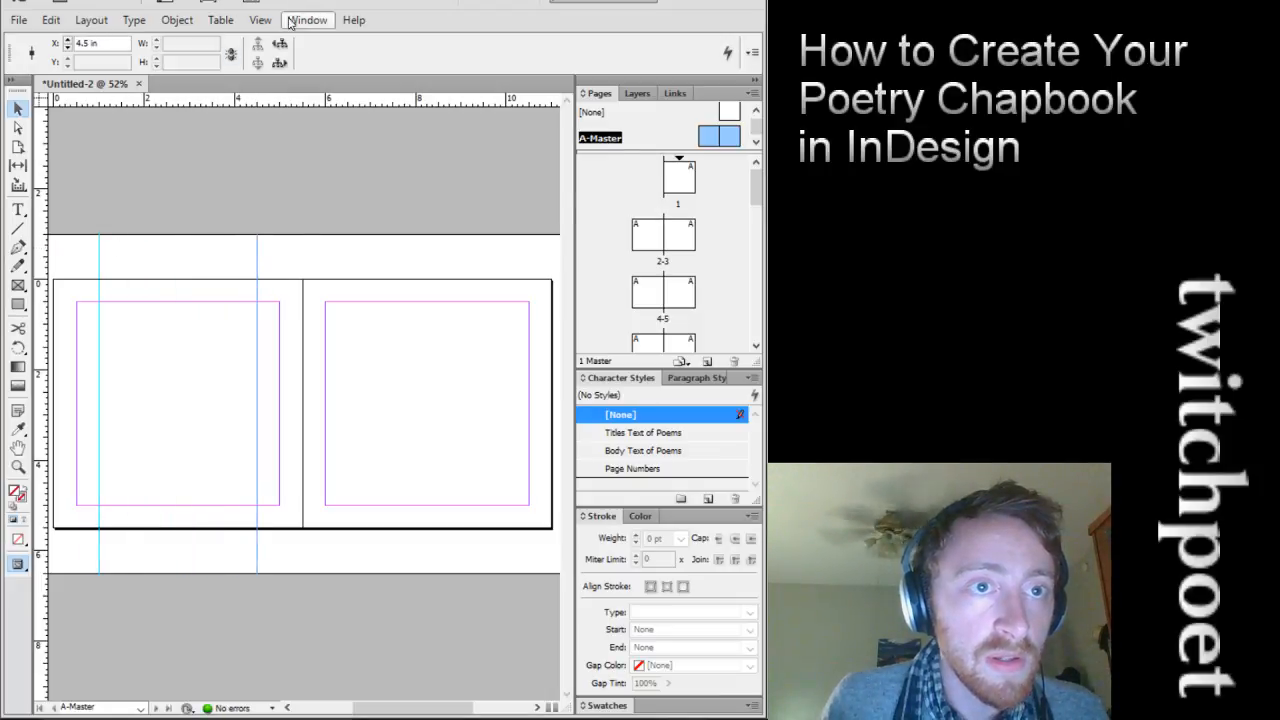
left_click(274, 22)
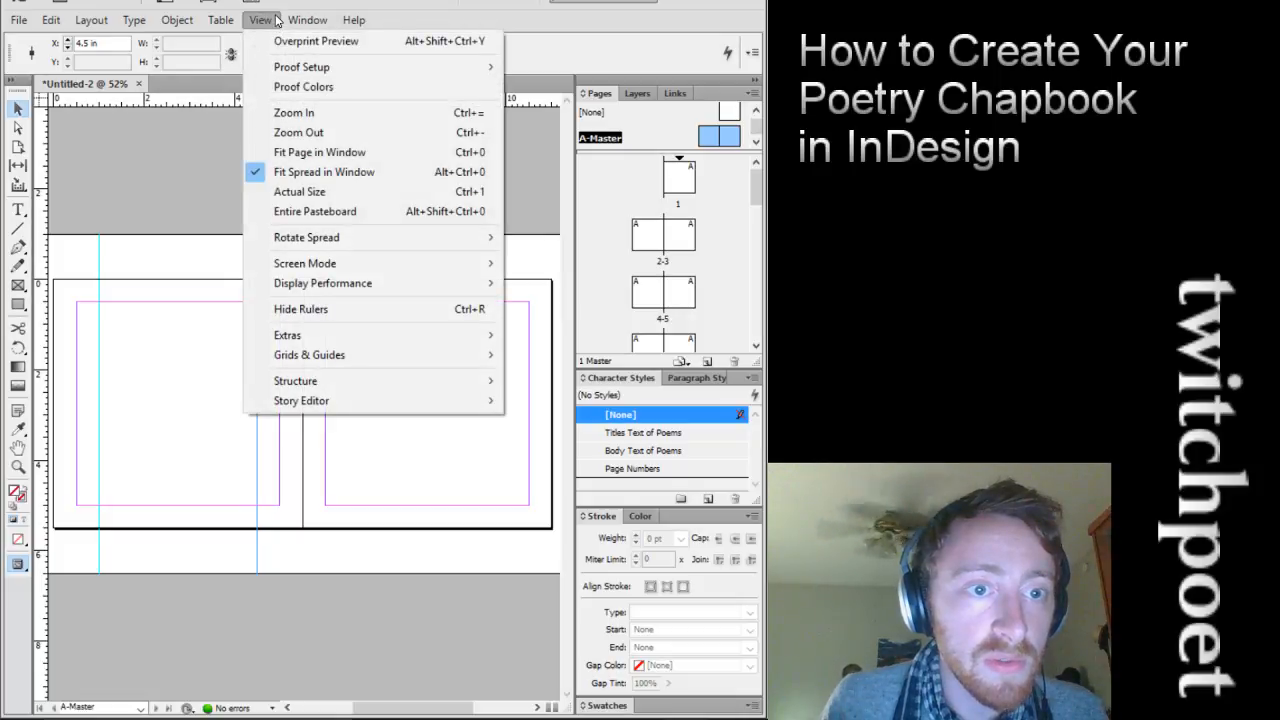
mouse_move(351, 360)
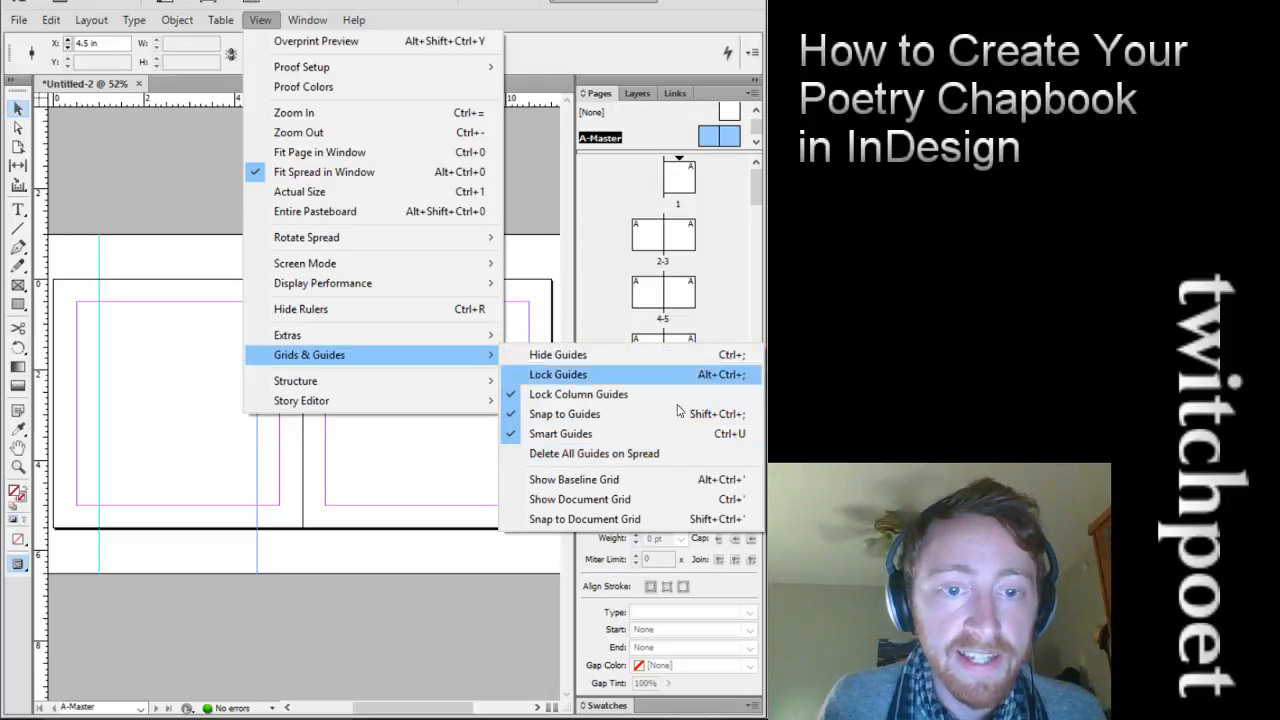
left_click(203, 87)
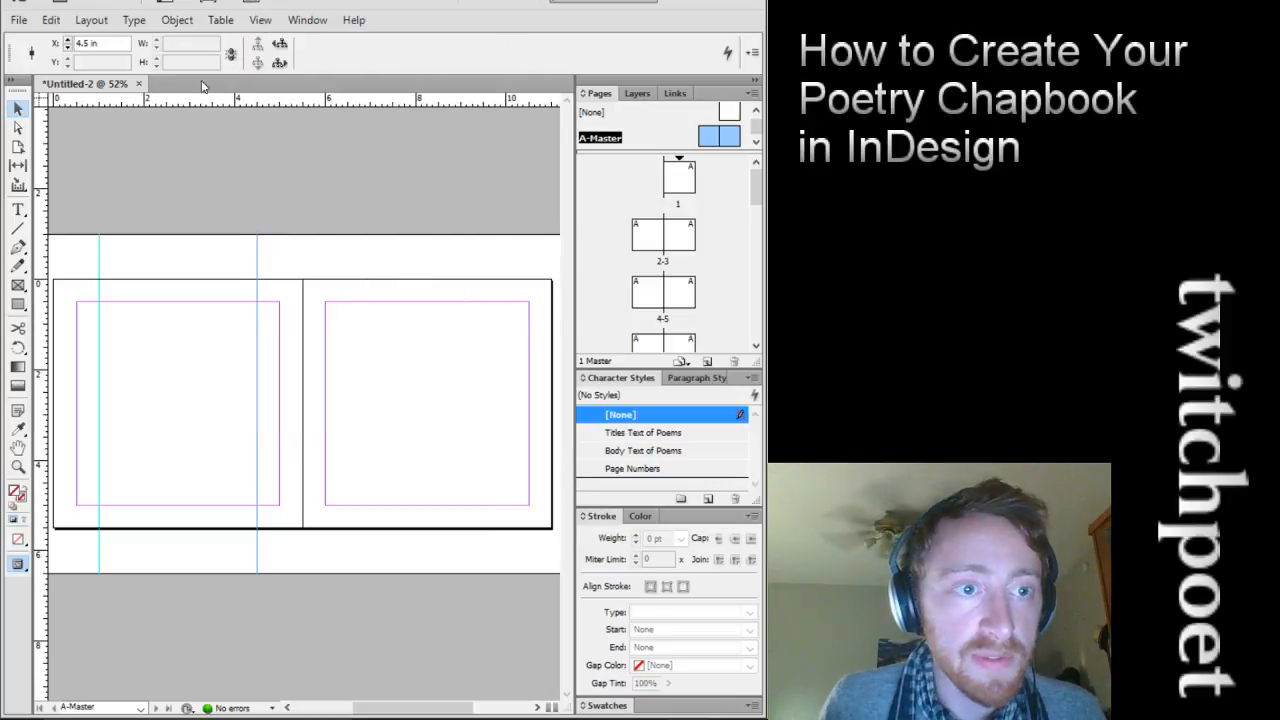
Place two vertical ruler guides on the right master page at about 6.5 in and at 10 in
left_click_drag(40, 240, 348, 264)
left_click_drag(41, 270, 506, 258)
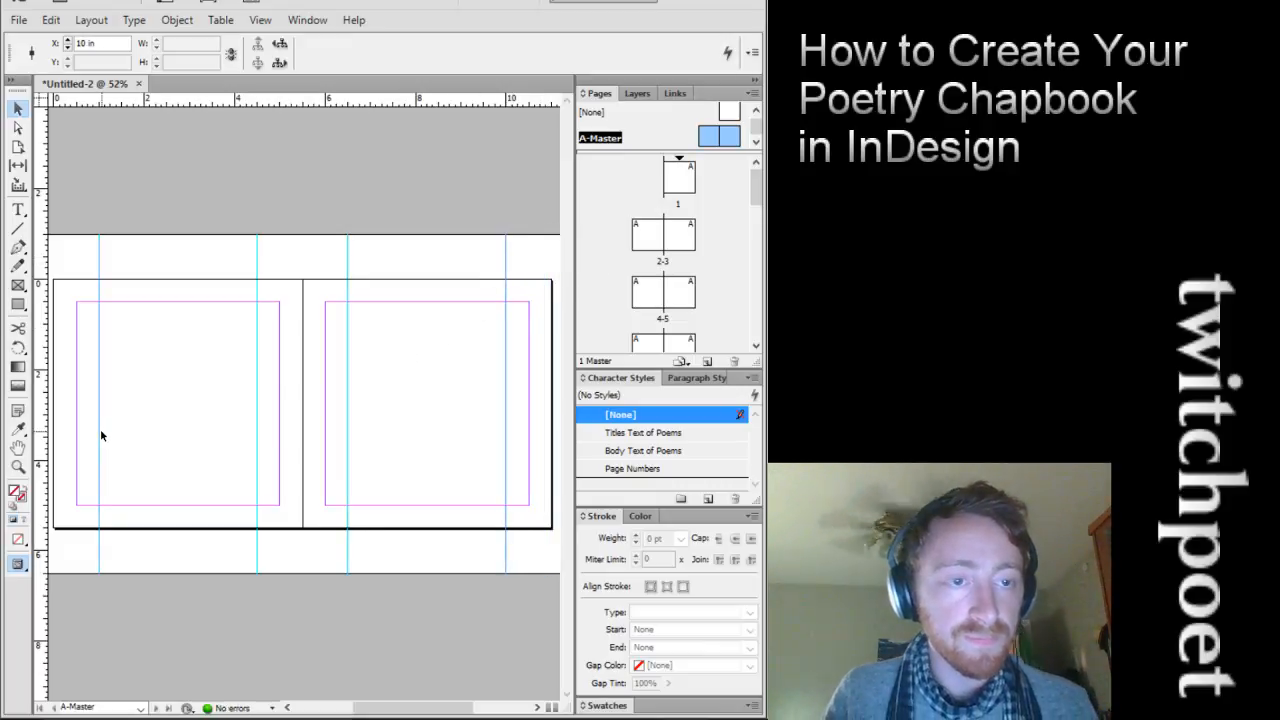
left_click(247, 388)
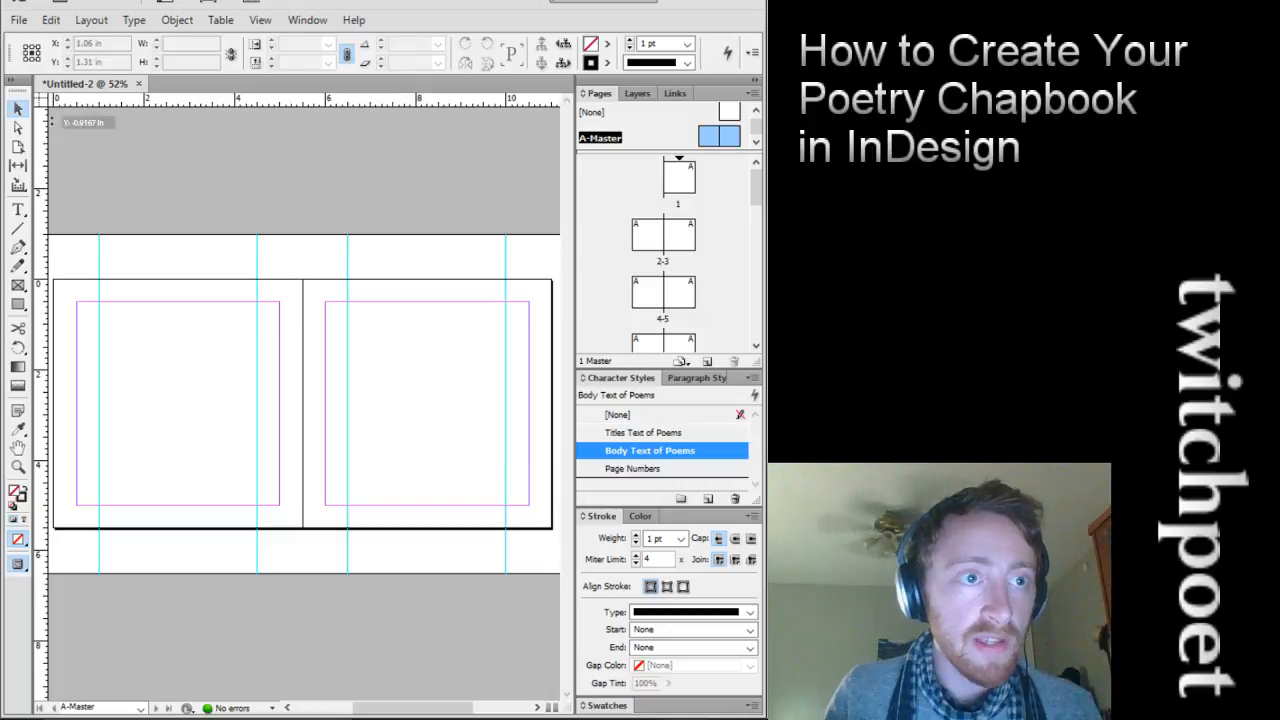
Place a horizontal ruler guide across both master pages at 1 in, removing the misplaced one above the pages
left_click_drag(52, 100, 383, 449)
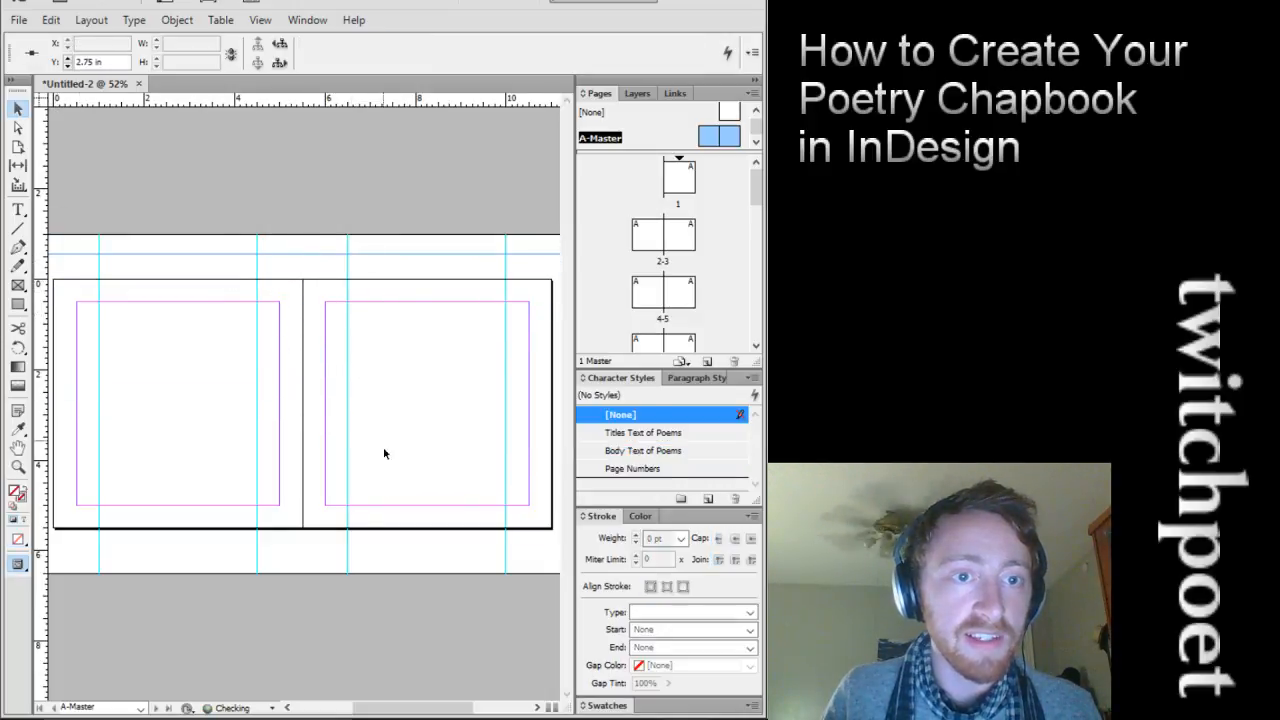
key("Delete")
left_click_drag(391, 708, 376, 708)
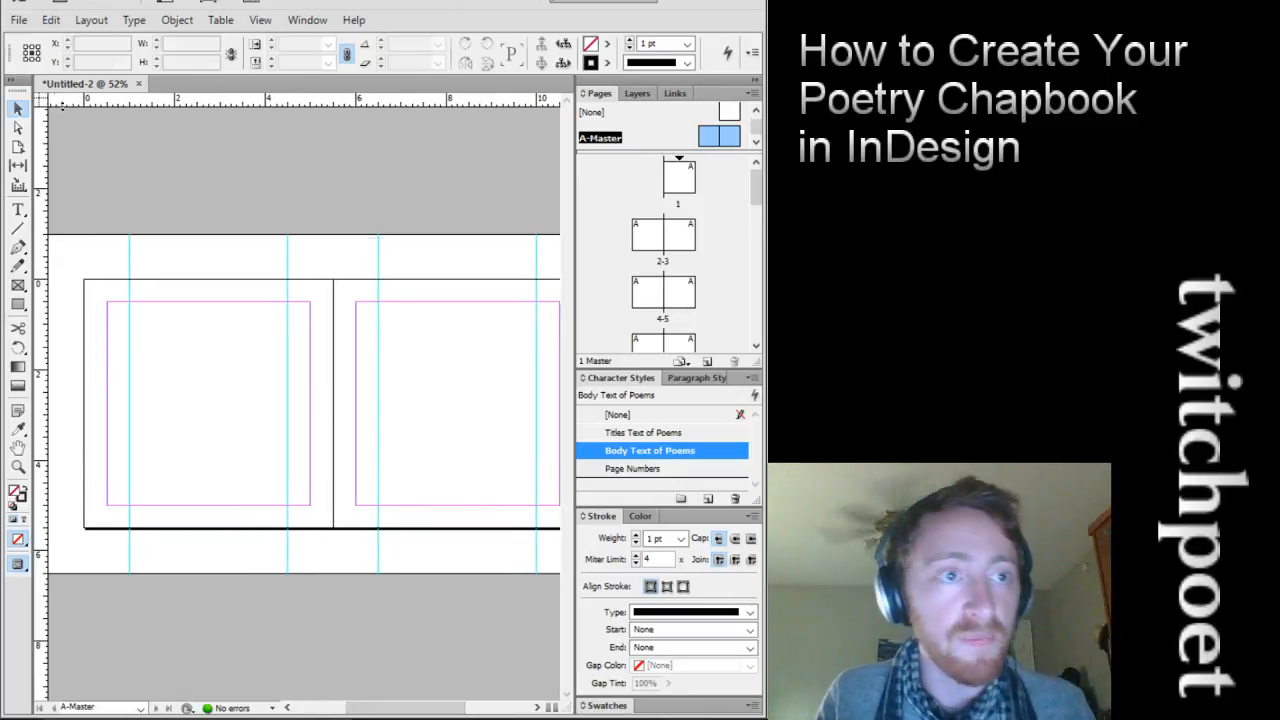
left_click_drag(59, 104, 70, 327)
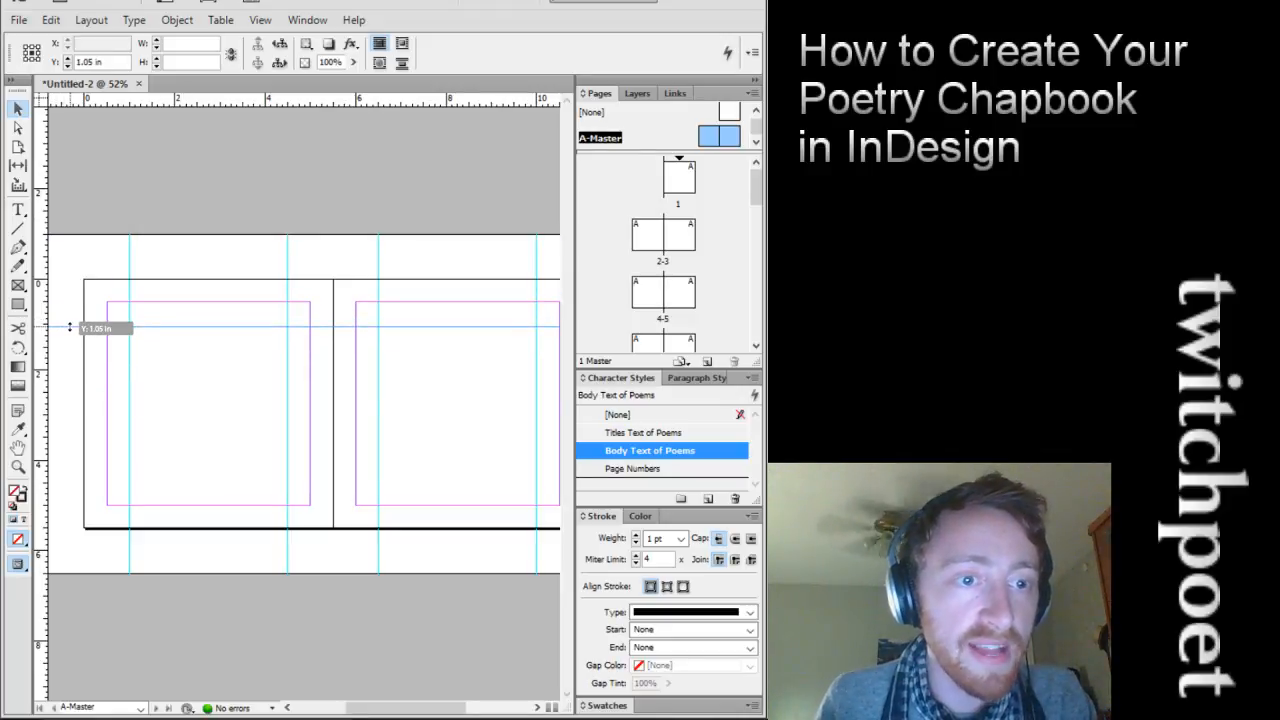
left_click_drag(70, 327, 71, 324)
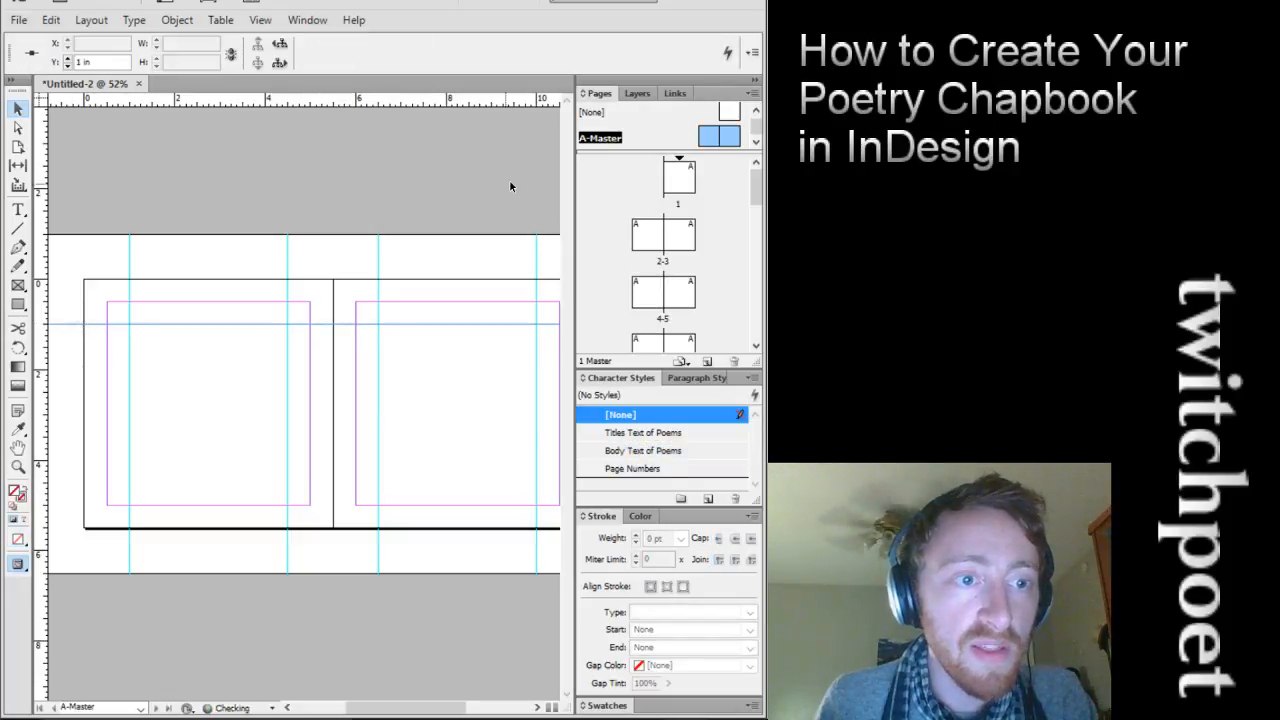
Create a 2.25 x 0.5 in text frame on page 1 reading "Poem Title" in the "Titles Text of Poems" character style
left_click(683, 196)
double_click(683, 196)
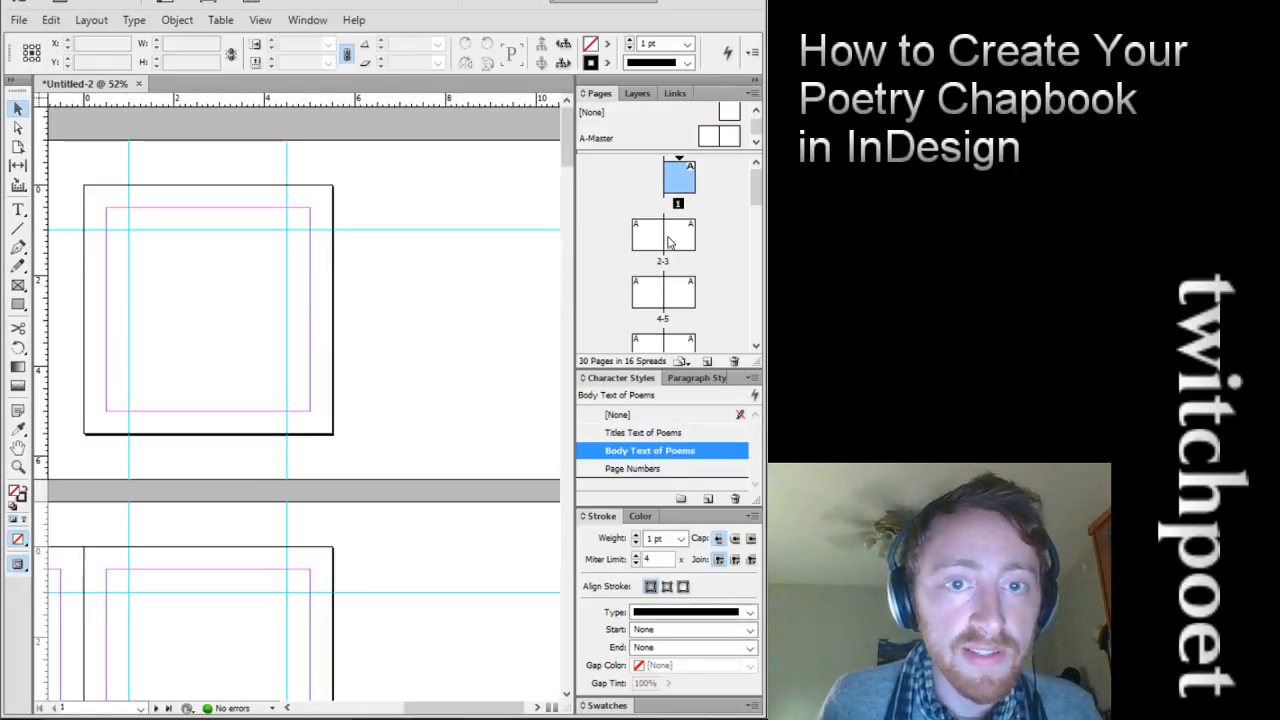
left_click(675, 240)
left_click(18, 210)
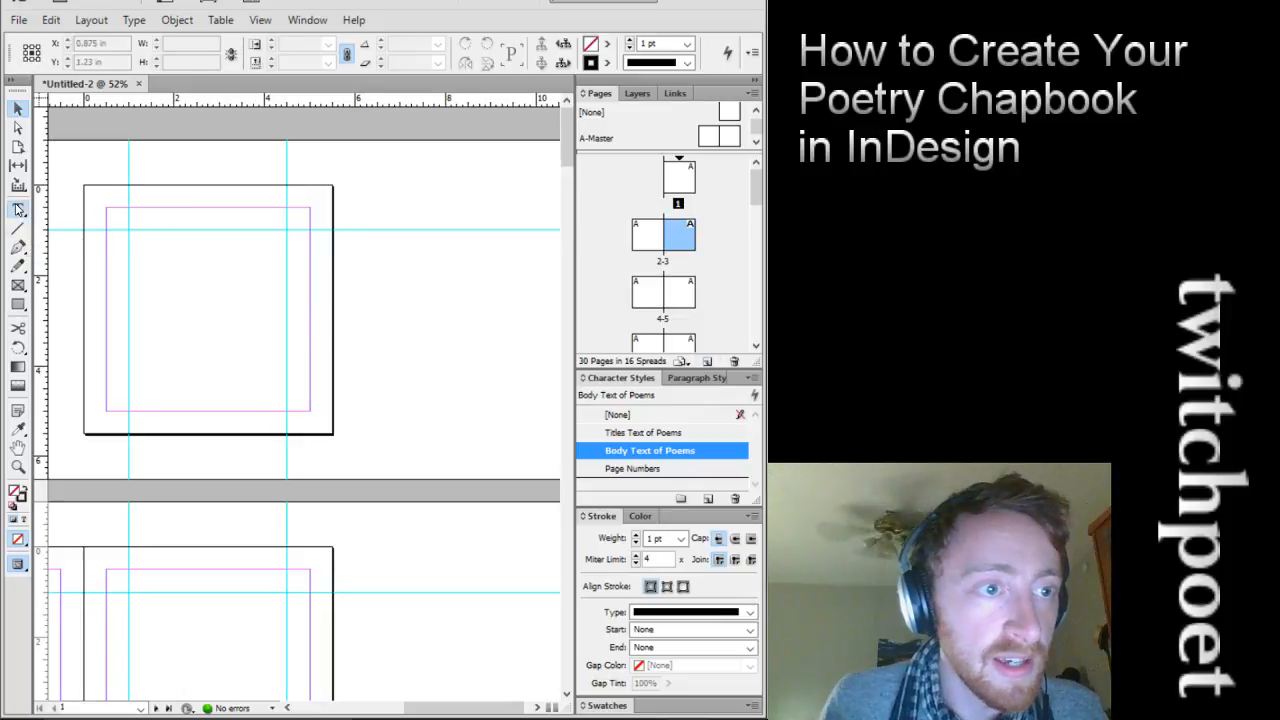
left_click(660, 433)
left_click_drag(127, 207, 230, 226)
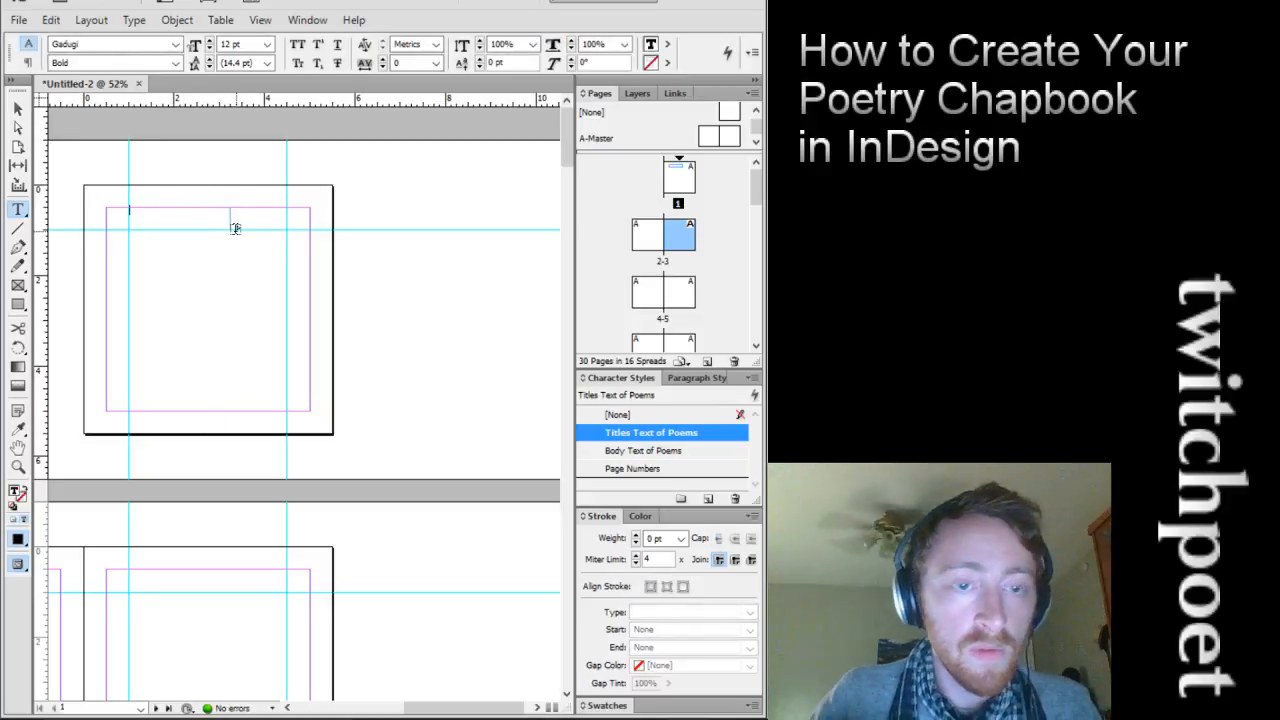
type("Poem Title")
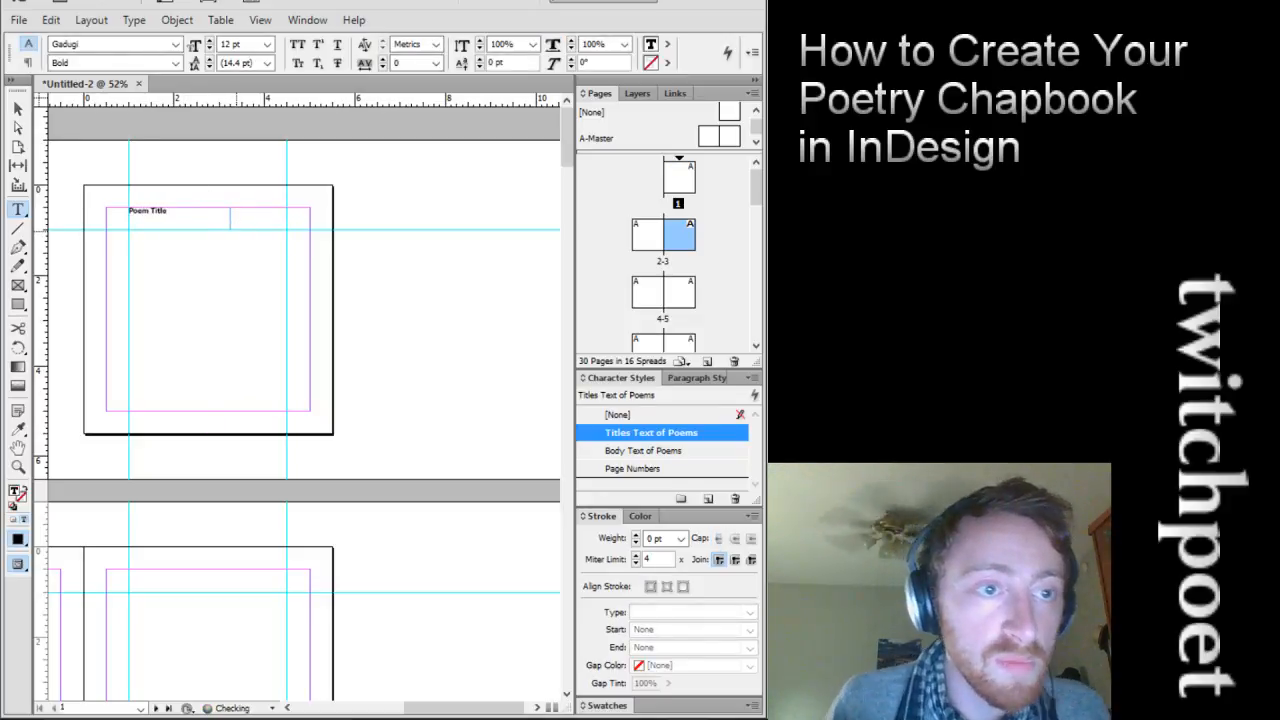
Fit the height of the "Poem Title" frame to its text so that it rests on the horizontal guide
left_click(17, 108)
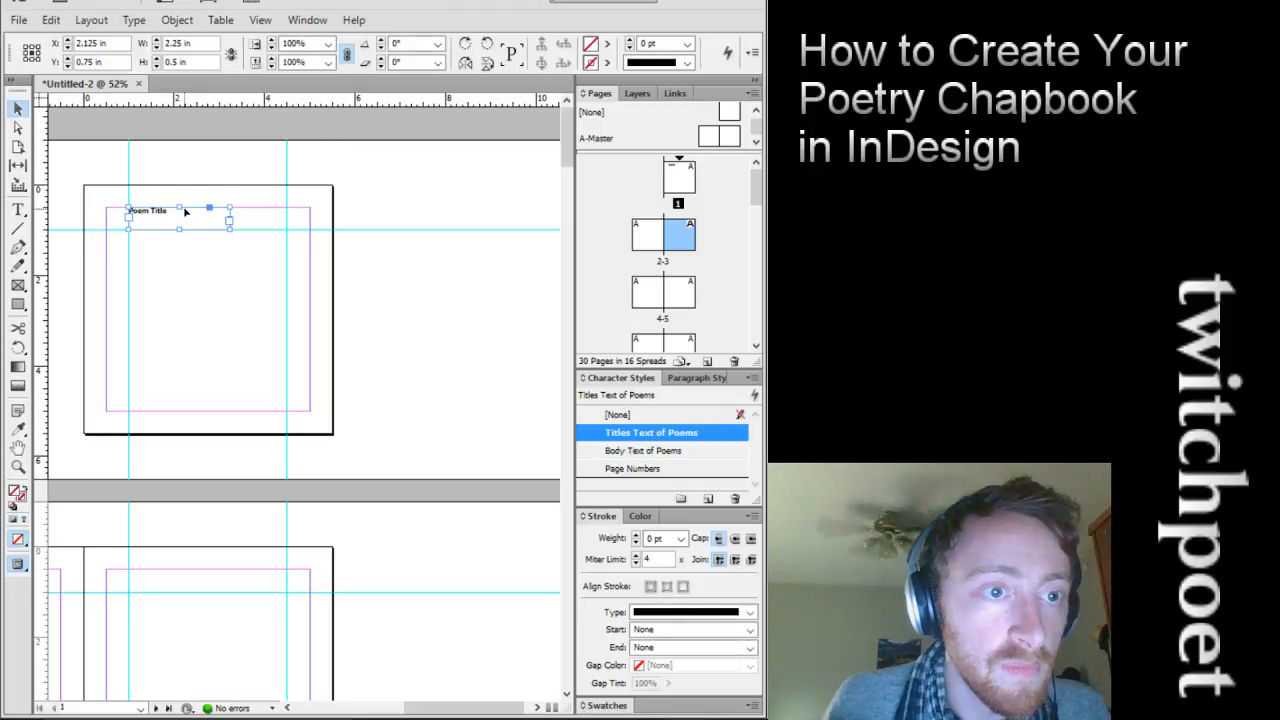
left_click_drag(179, 207, 196, 233)
double_click(179, 229)
left_click(130, 258)
scroll(130, 258, "down", 5)
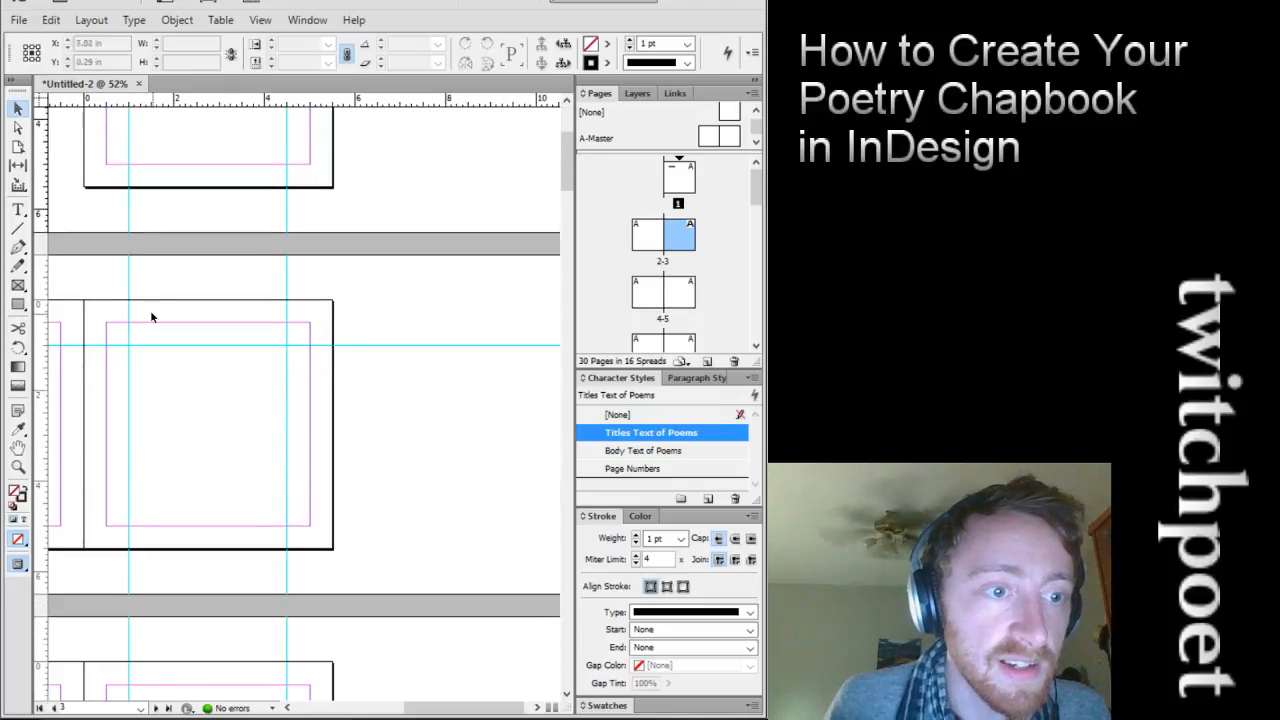
scroll(151, 317, "up", 4)
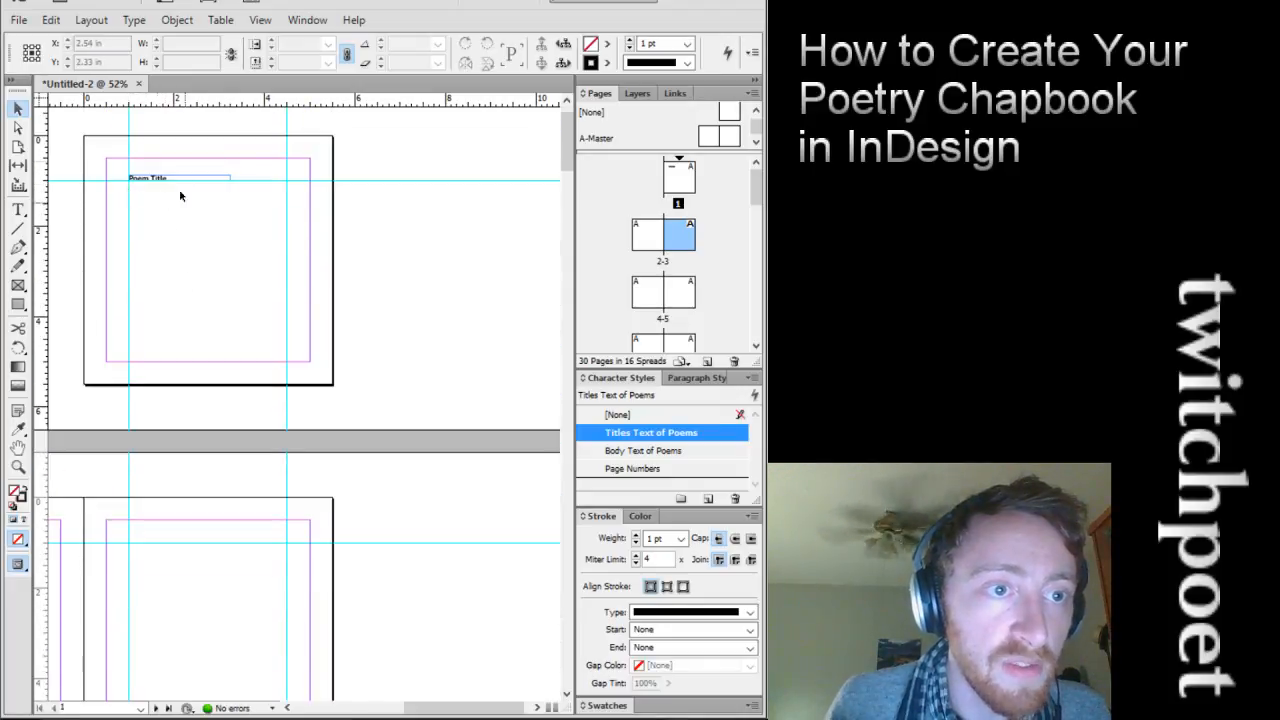
Undo the "Poem Title" frame and the horizontal guide, returning to the A-Master spread
key("ctrl+z")
key("ctrl+z")
key("ctrl+z")
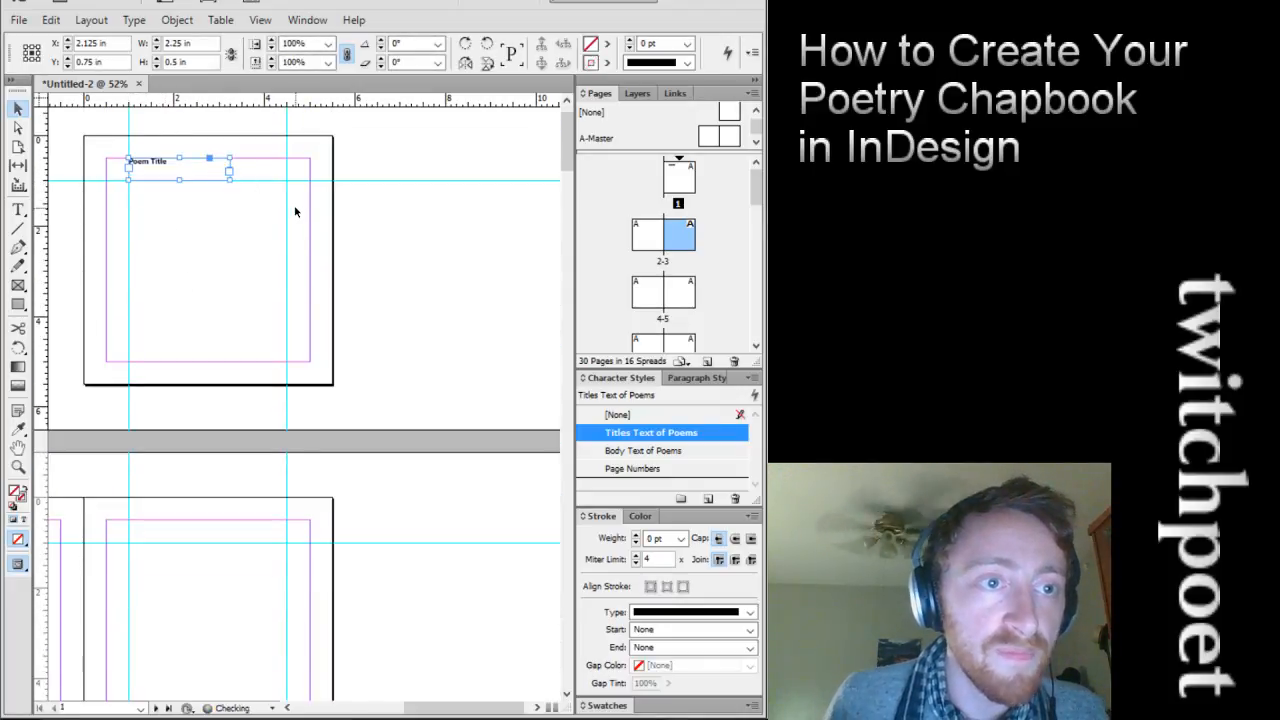
key("ctrl+z")
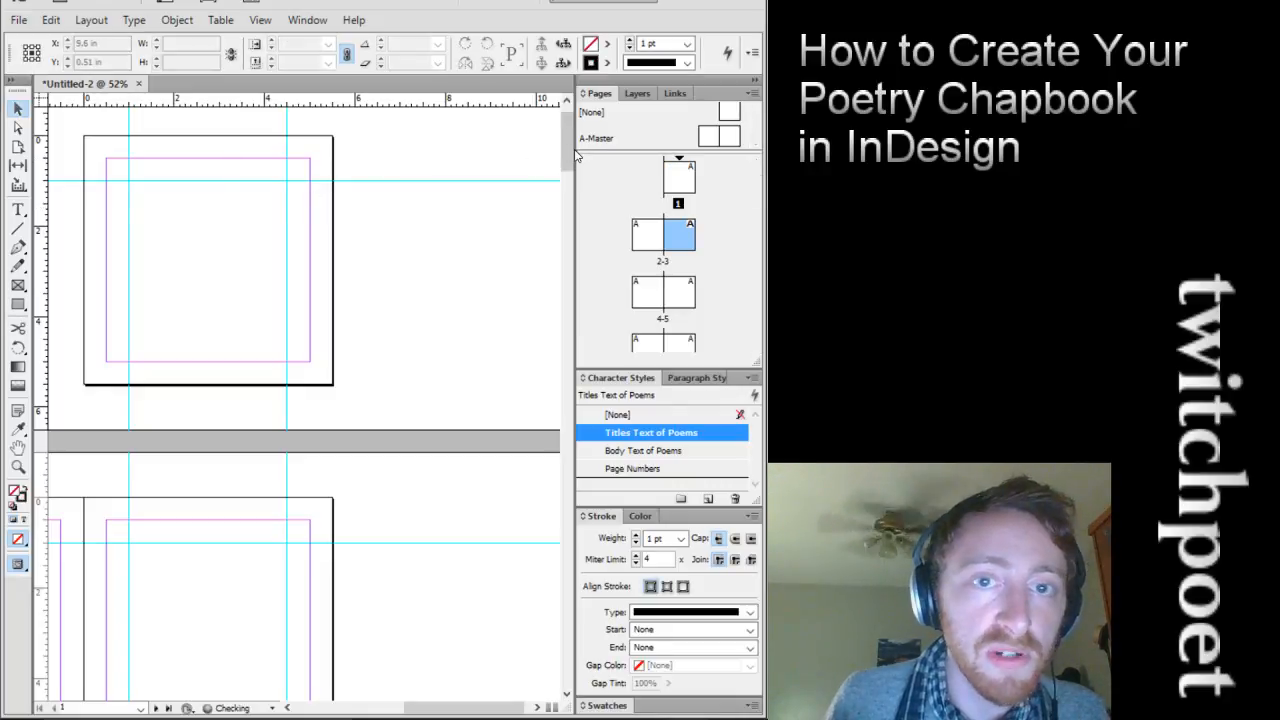
double_click(576, 148)
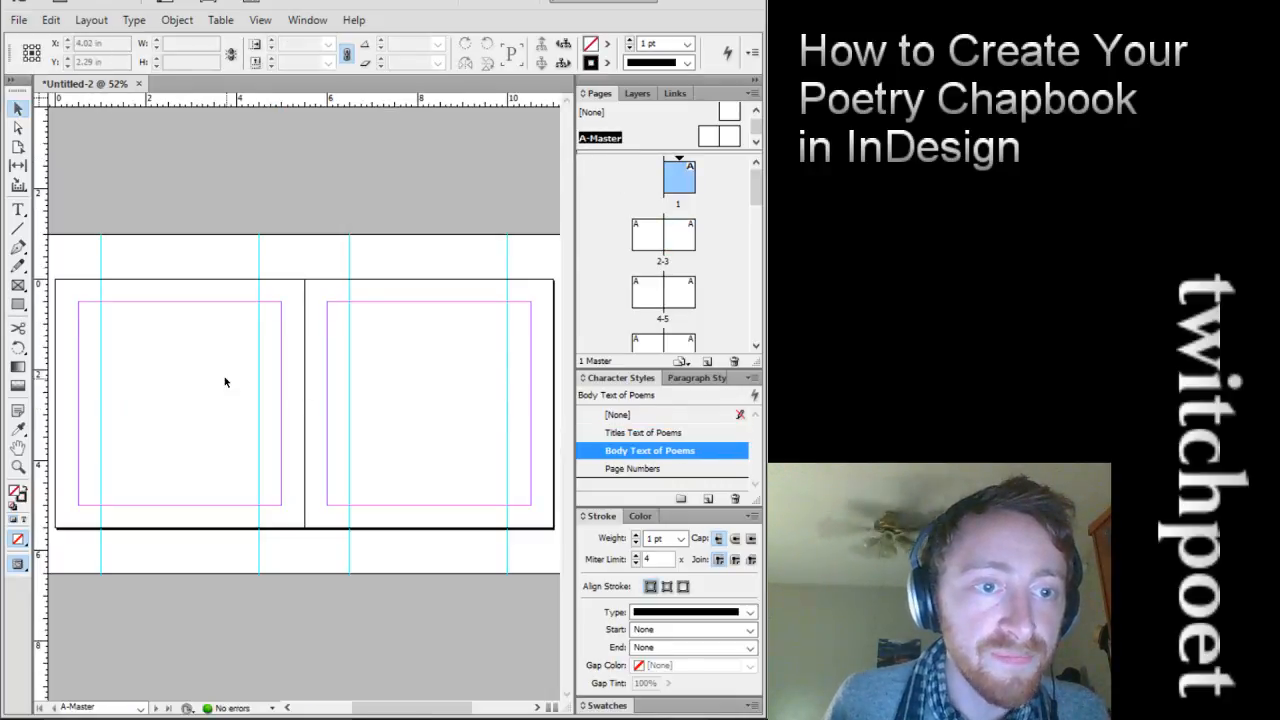
Examine how the guides of the A-Master spread carry over to page 1 and the 2-3 spread
left_click_drag(448, 713, 446, 712)
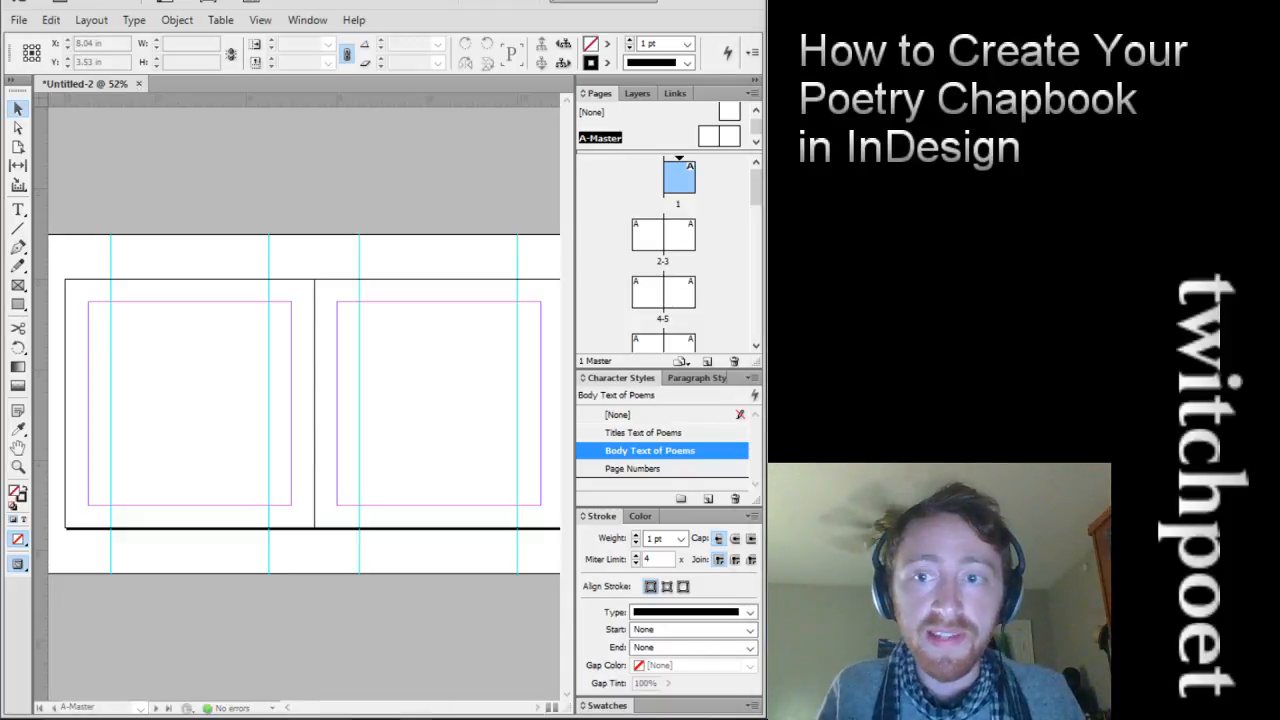
key("ctrl+r")
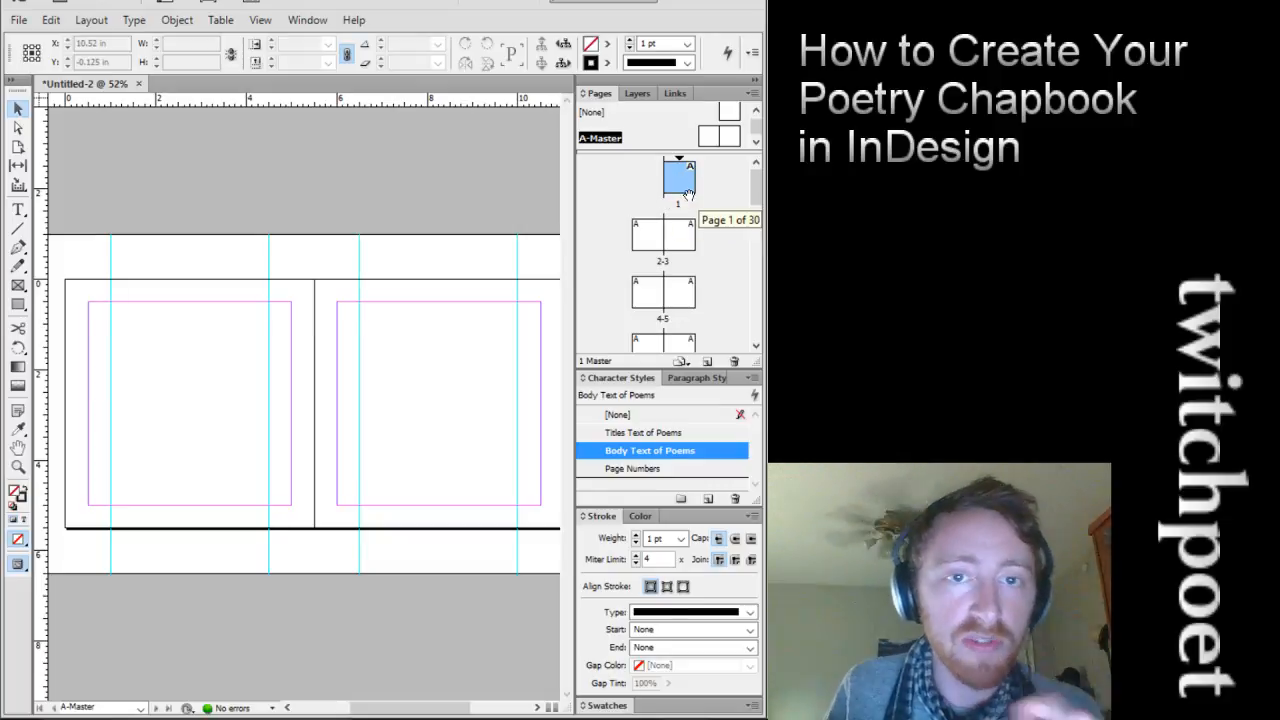
double_click(616, 138)
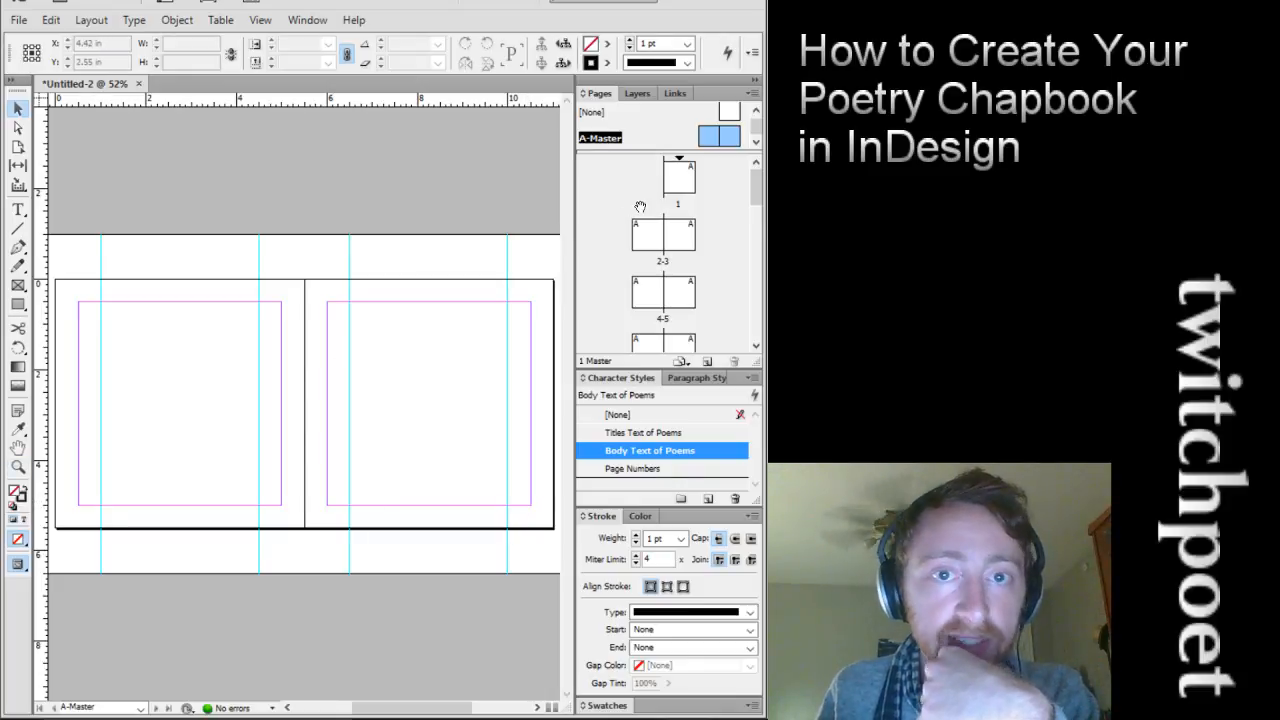
double_click(683, 175)
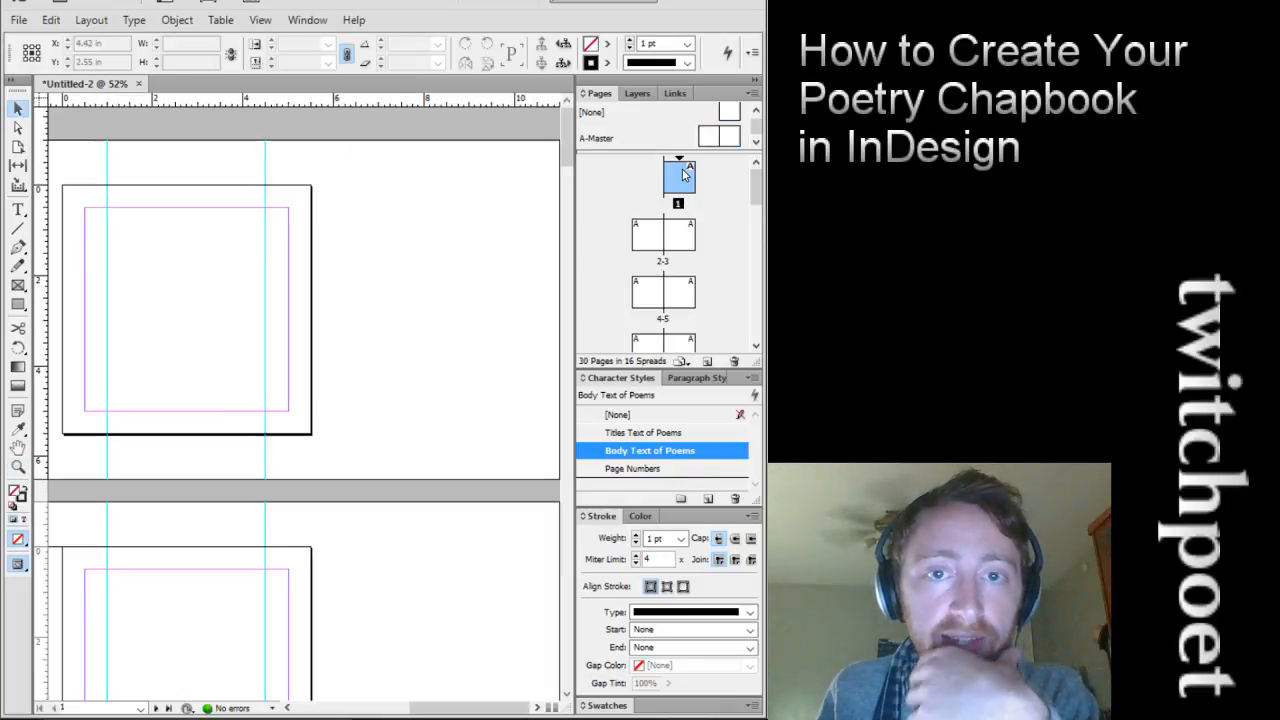
scroll(400, 450, "down", 1)
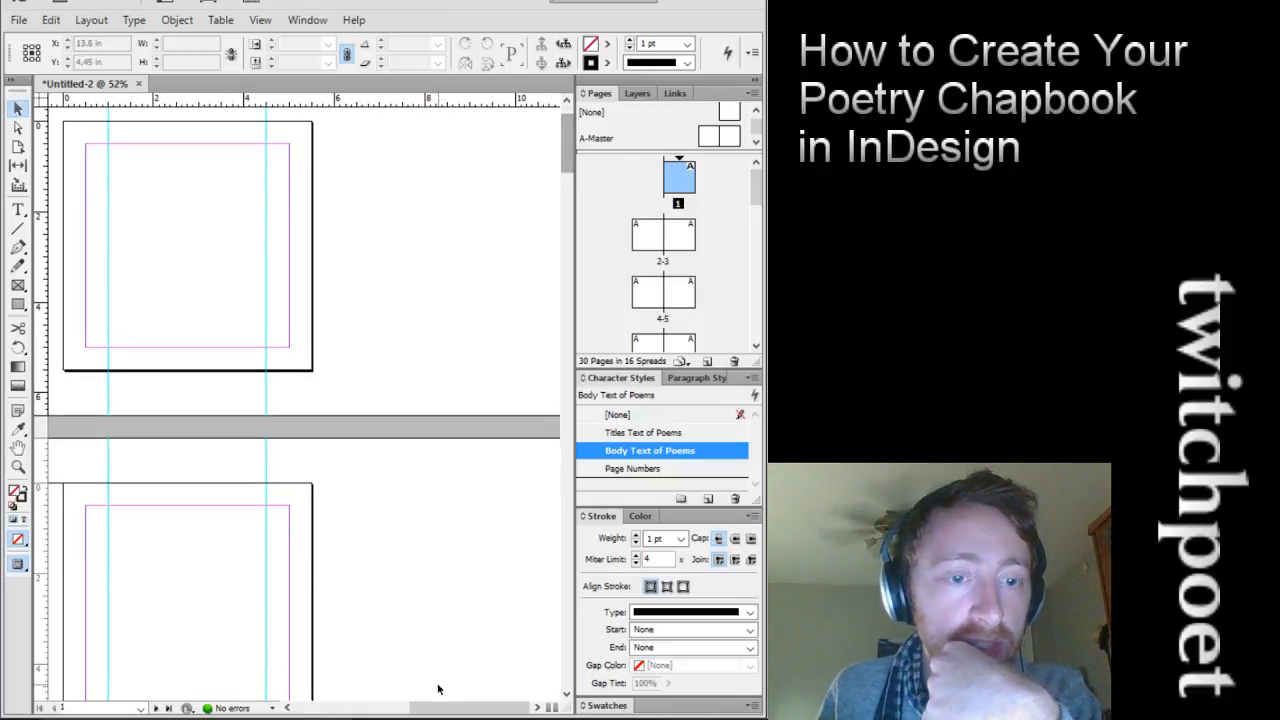
left_click_drag(437, 708, 392, 708)
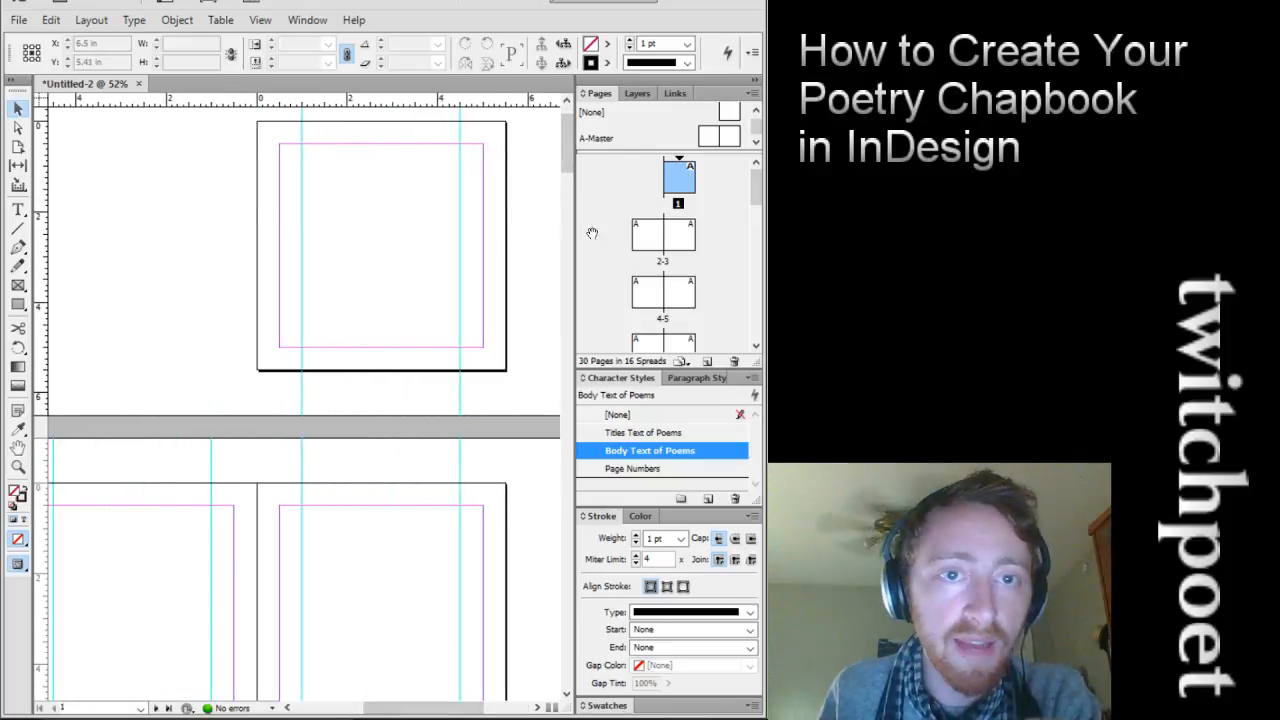
scroll(575, 162, "down", 1)
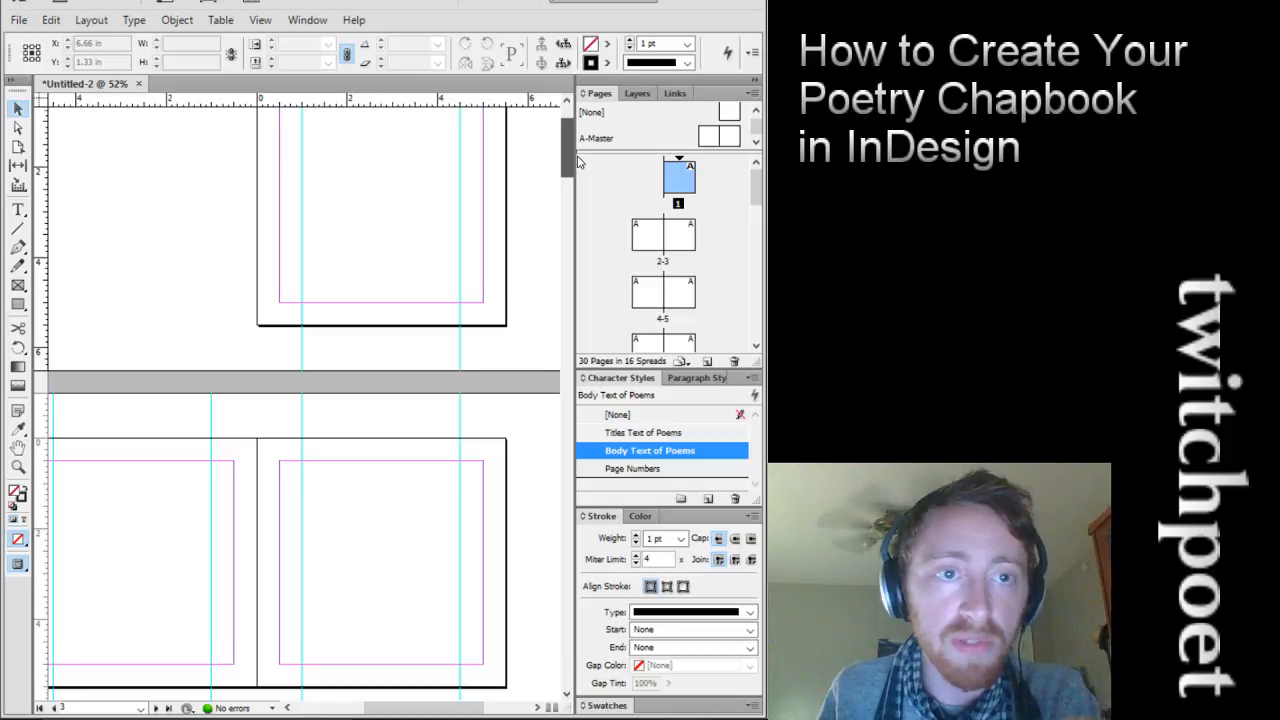
scroll(578, 162, "down", 2)
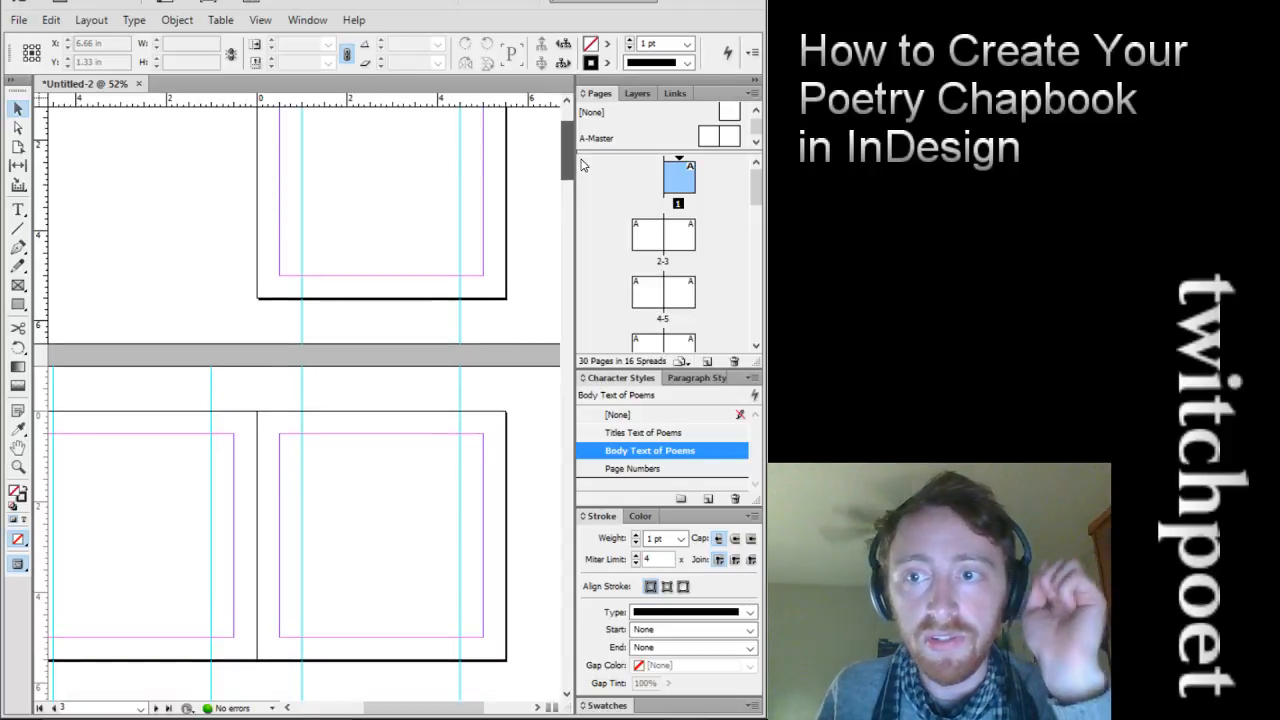
scroll(585, 166, "down", 1)
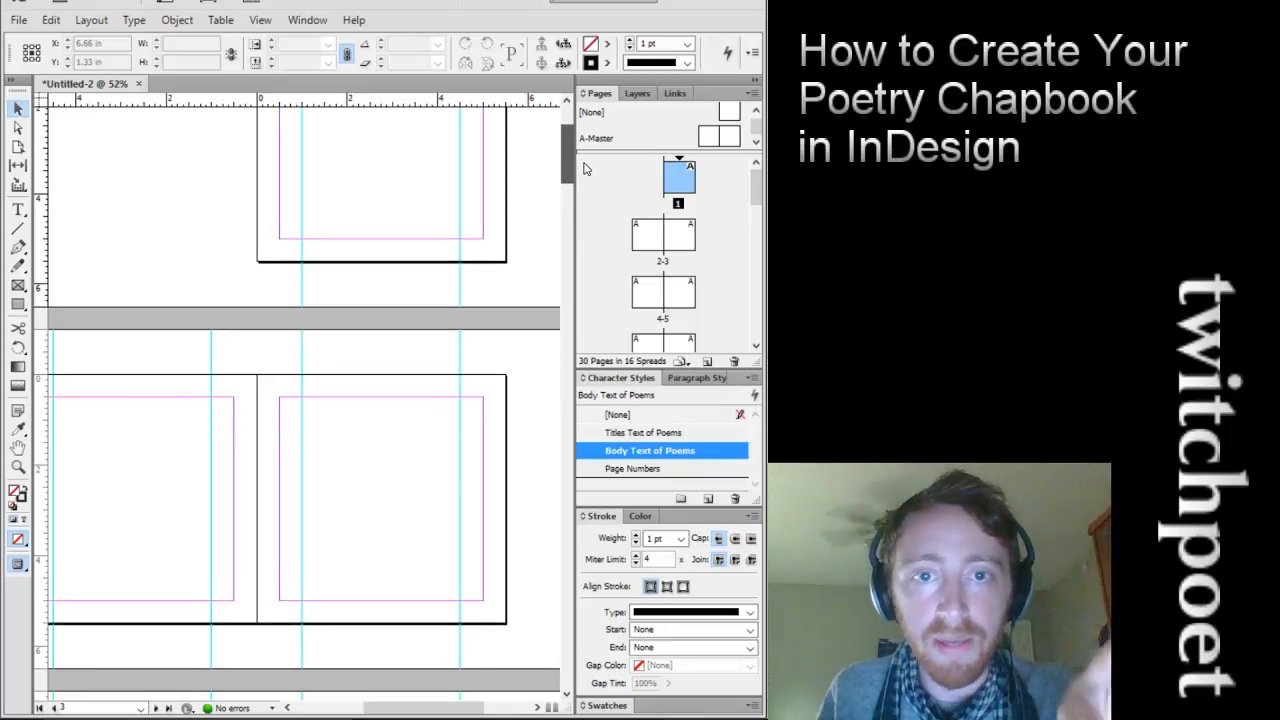
scroll(585, 168, "down", 3)
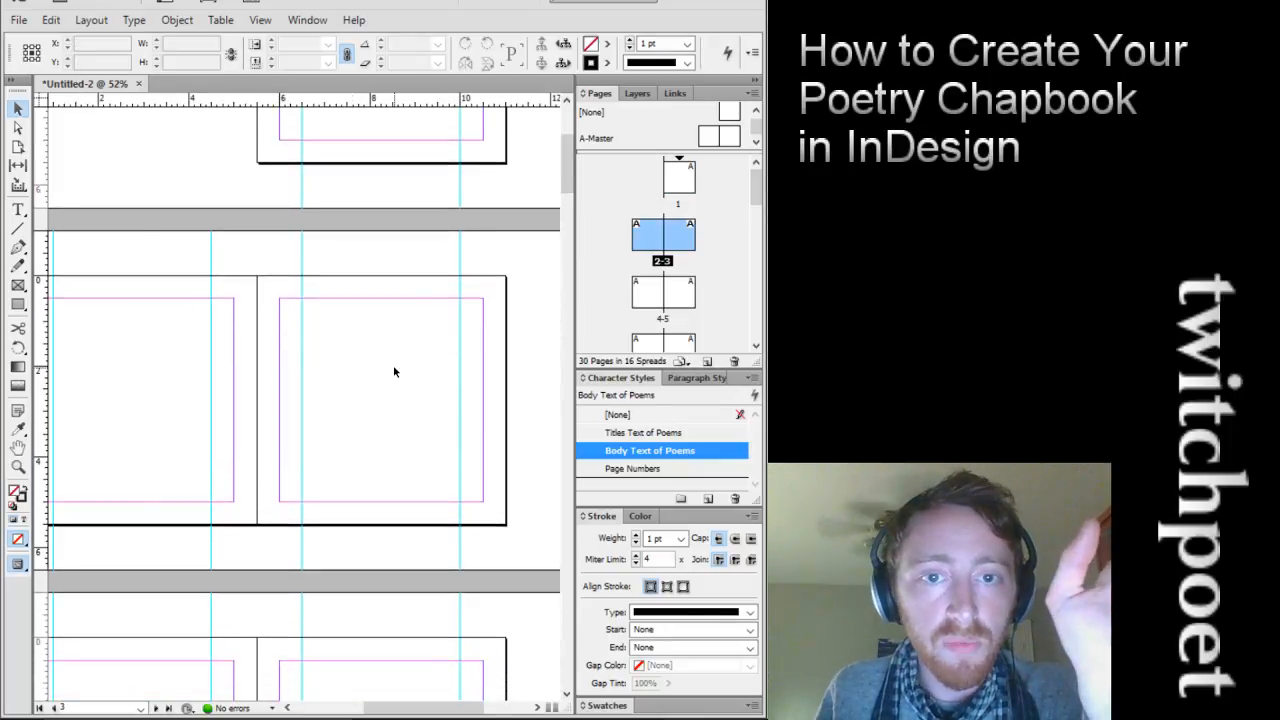
scroll(393, 372, "down", 1)
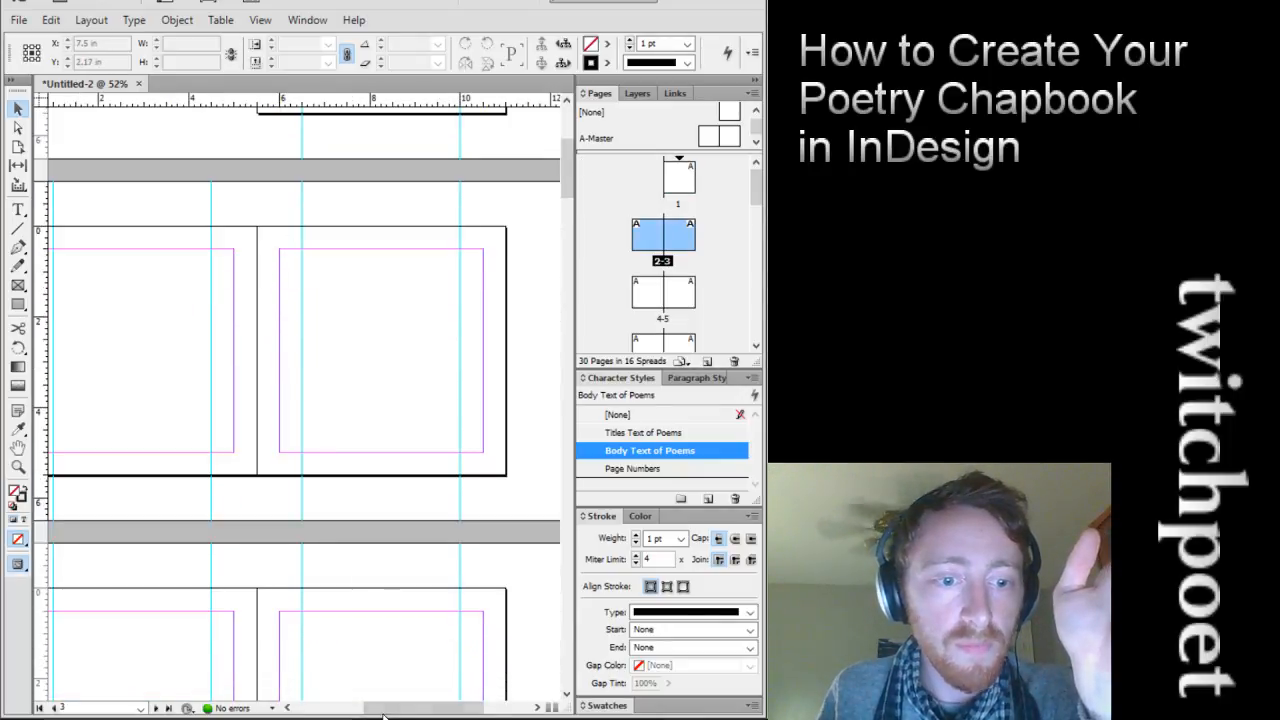
left_click_drag(383, 712, 373, 712)
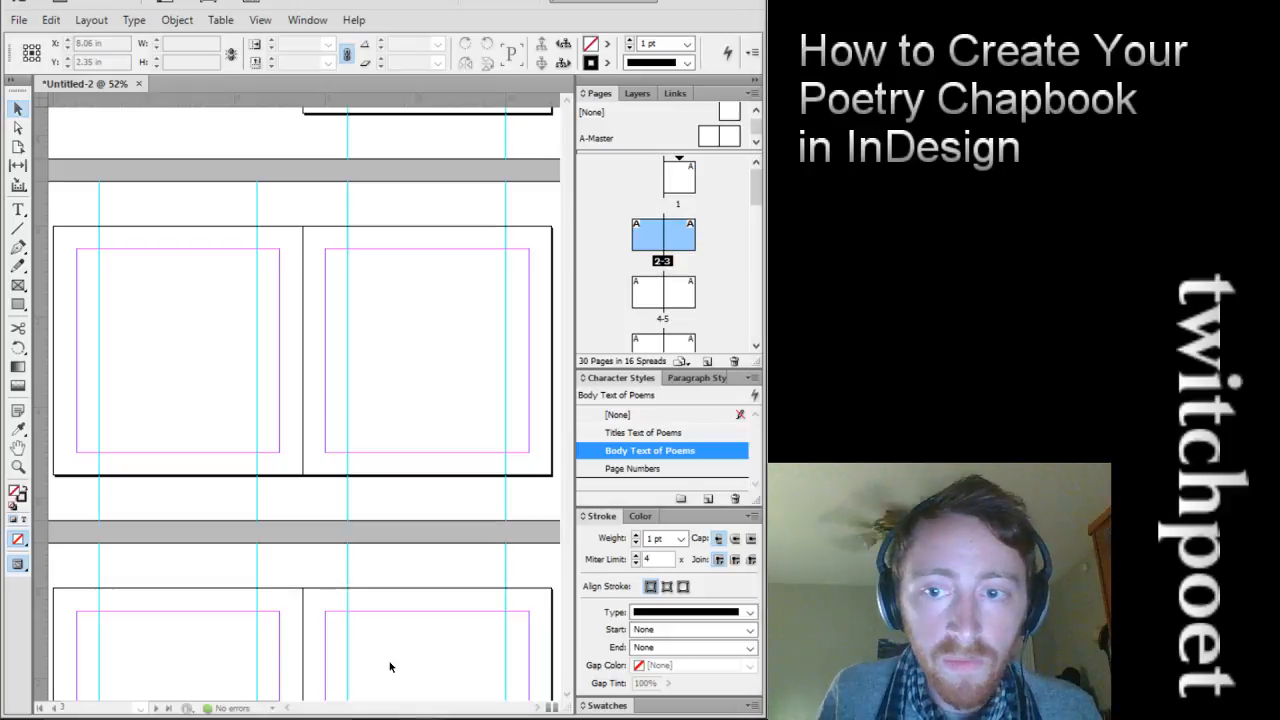
Switch to Chrome and look through the two Alien Drug PDFs for the first poem, on page 3 of alien drug (gumroad).pdf
left_click(477, 163)
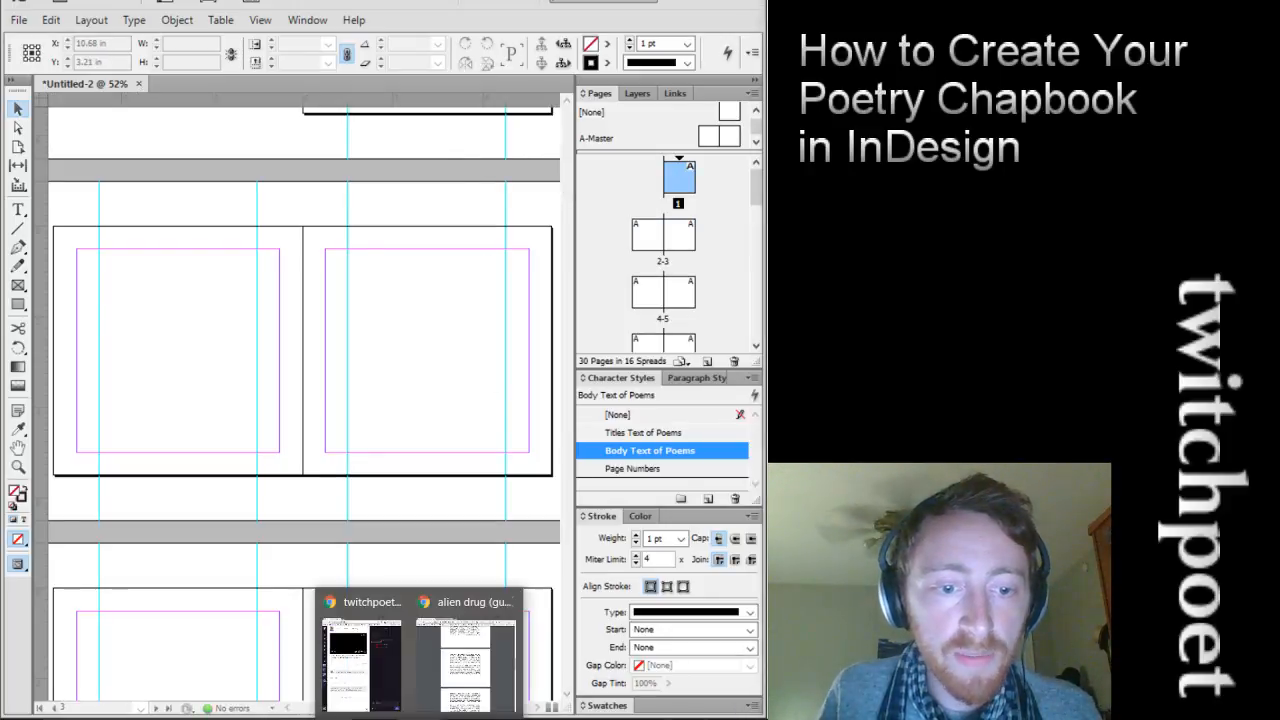
left_click(391, 656)
scroll(242, 120, "up", 18)
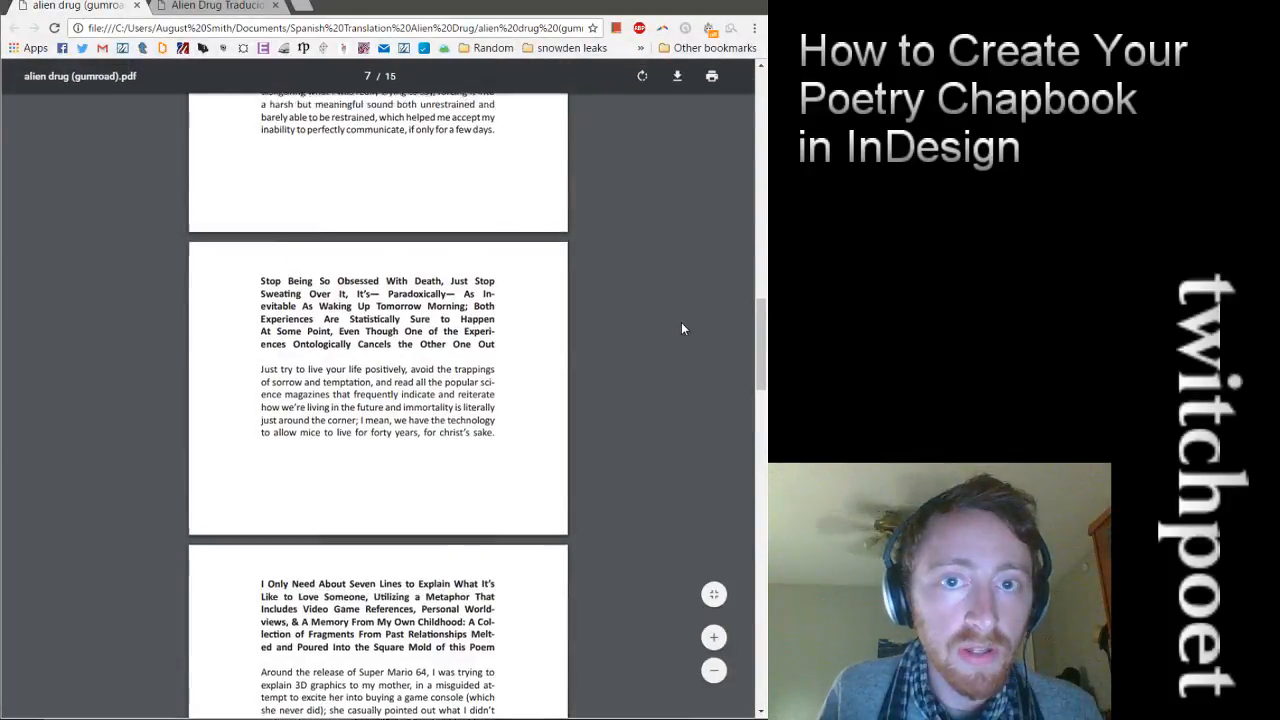
scroll(314, 157, "down", 6)
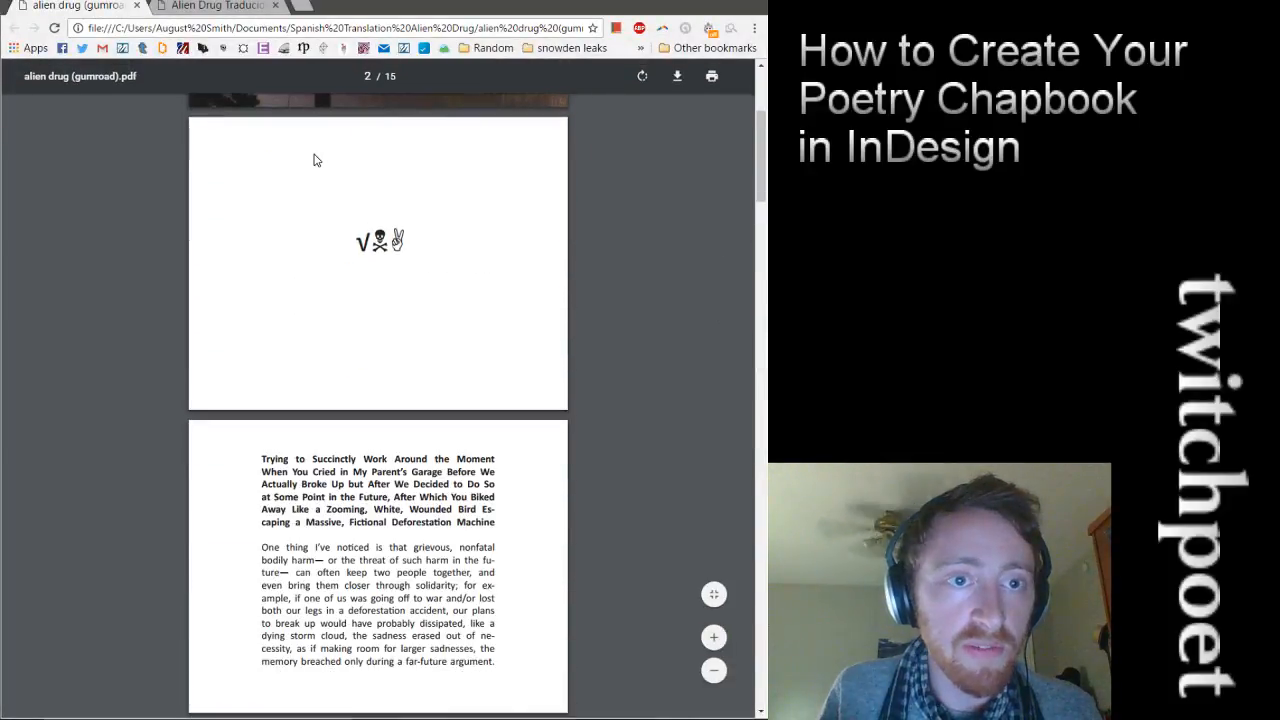
left_click(220, 6)
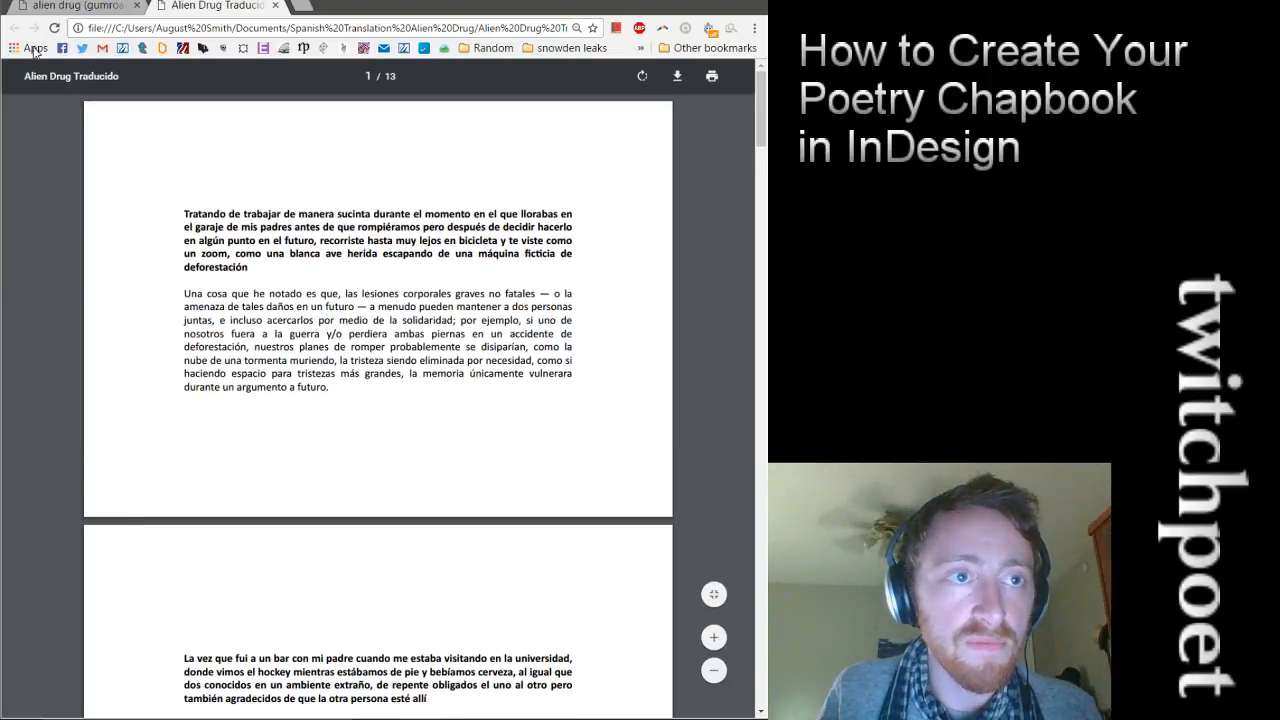
left_click(48, 10)
scroll(427, 226, "up", 2)
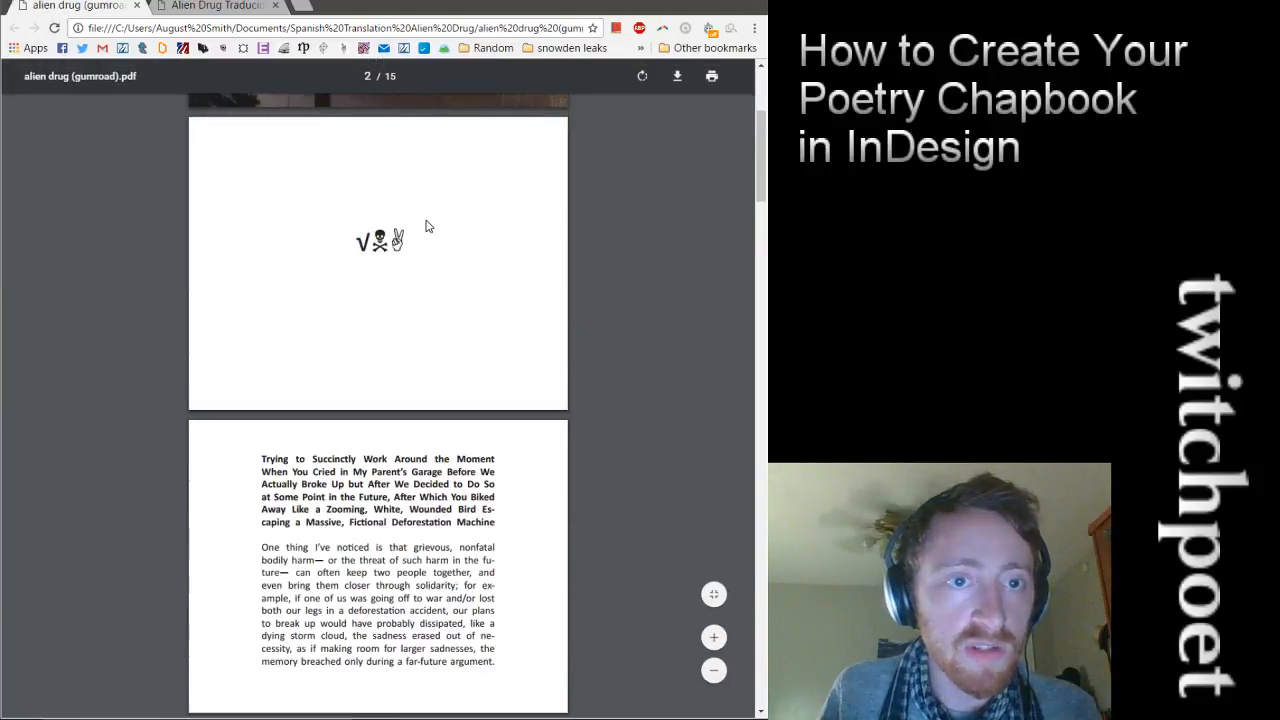
scroll(425, 226, "down", 3)
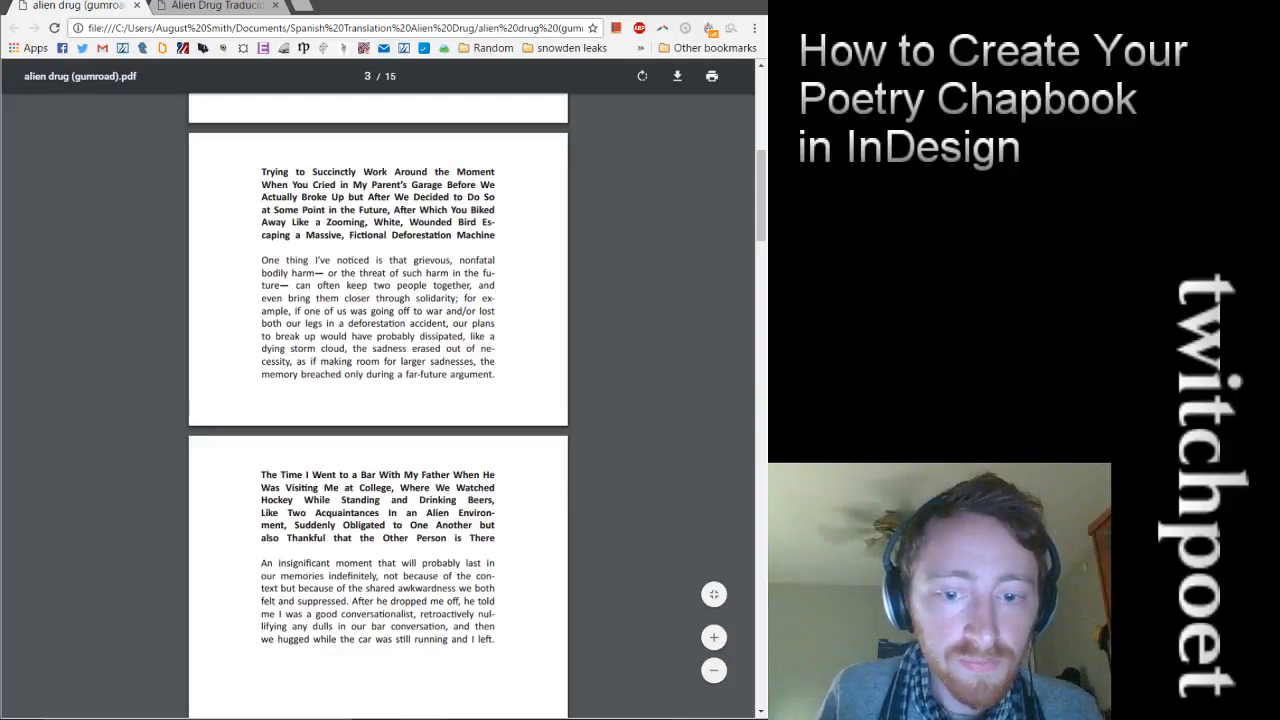
Back in InDesign, draw a title text frame about 3.5 x 1.4 in between page 2's guides, using the "Titles Text of Poems" style
key("alt+Tab")
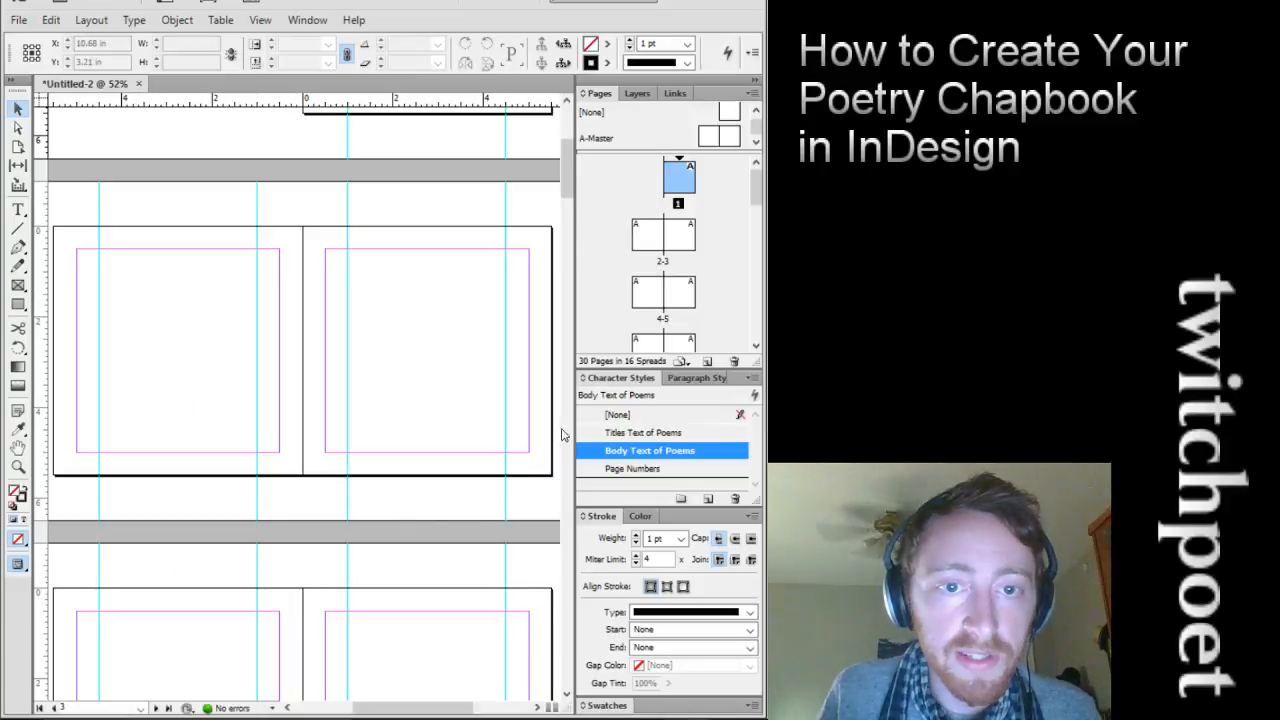
left_click(649, 434)
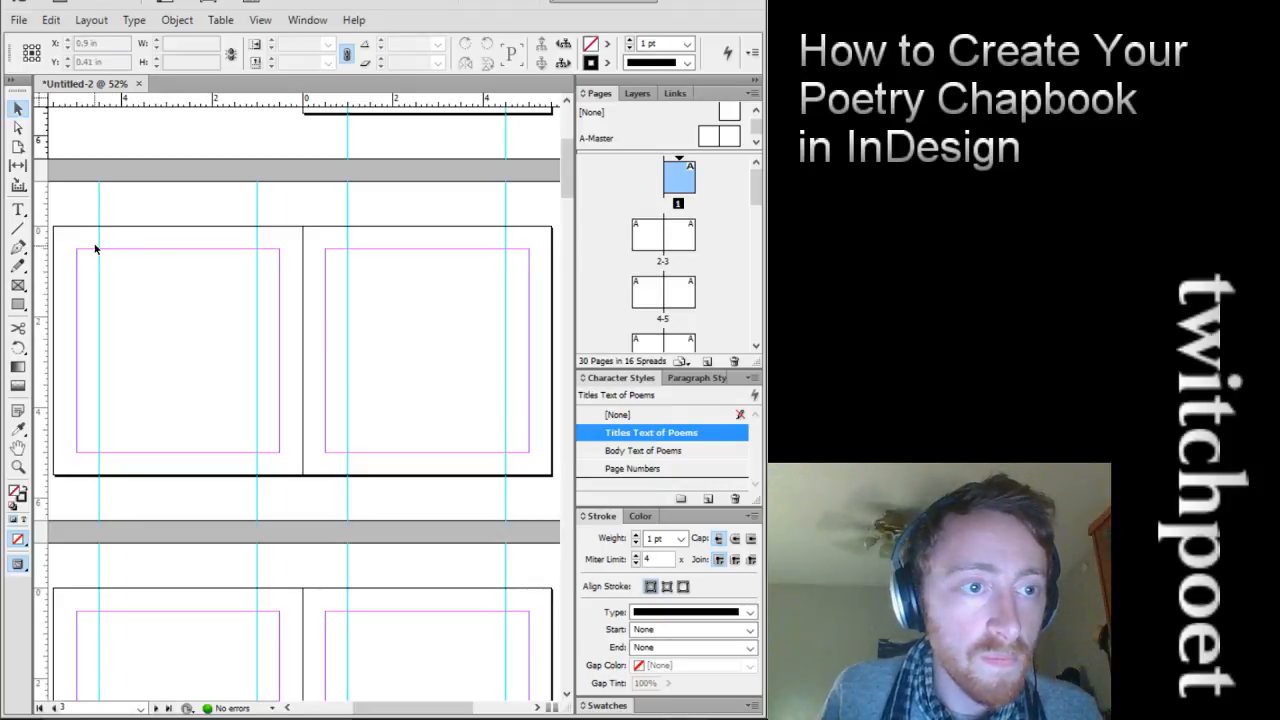
left_click(18, 209)
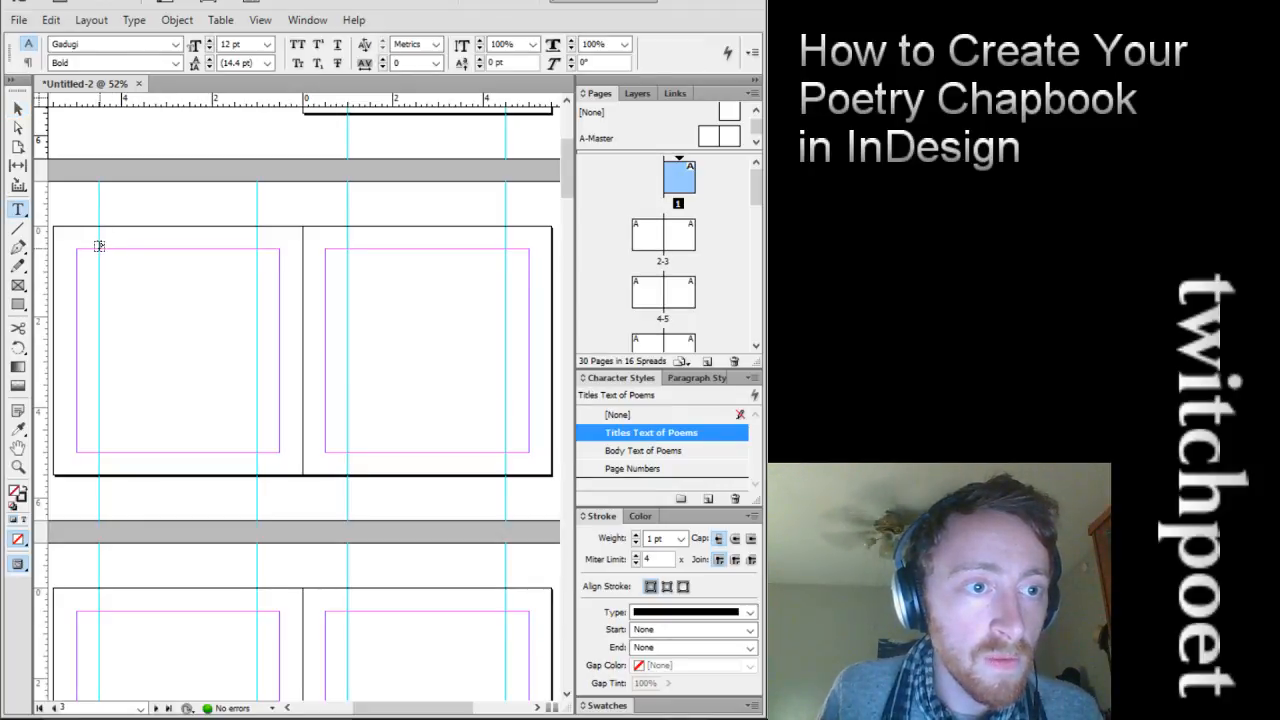
left_click_drag(99, 249, 256, 312)
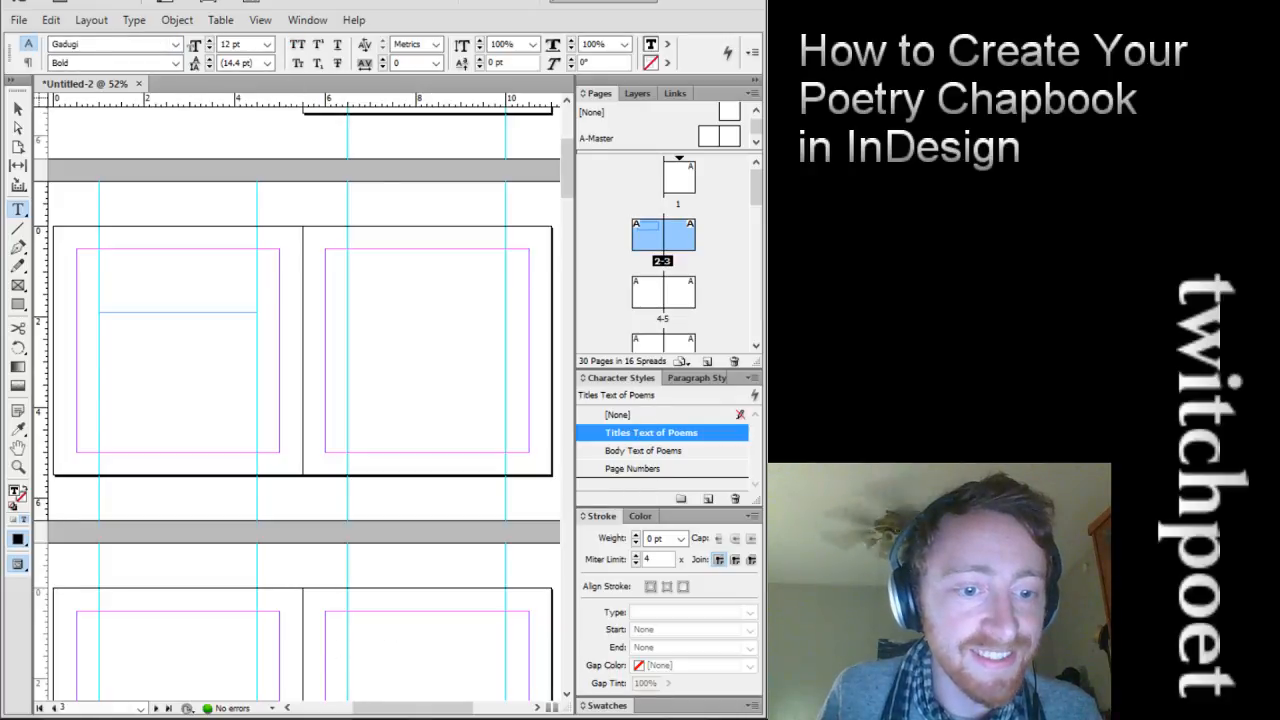
Switch to Chrome and copy the full bold title of the first poem, "Trying to Succinctly Work Around the Moment..."
mouse_move(420, 715)
left_click(460, 677)
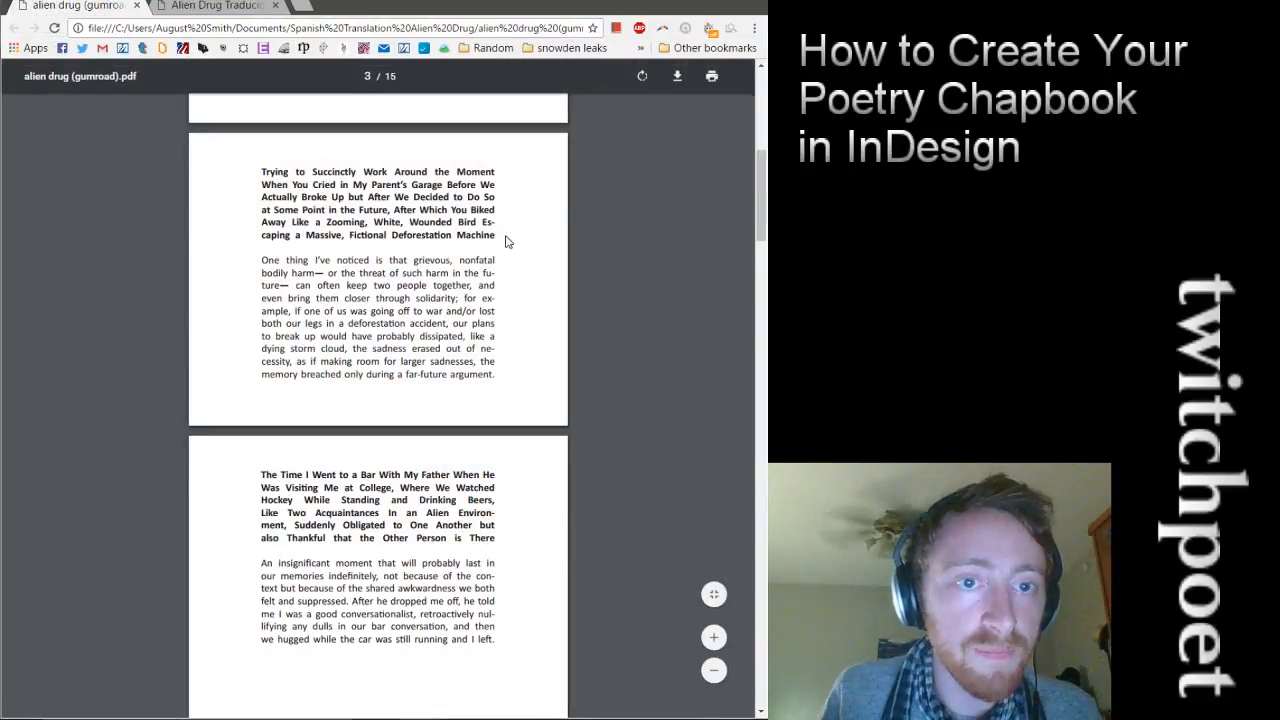
left_click_drag(261, 172, 500, 234)
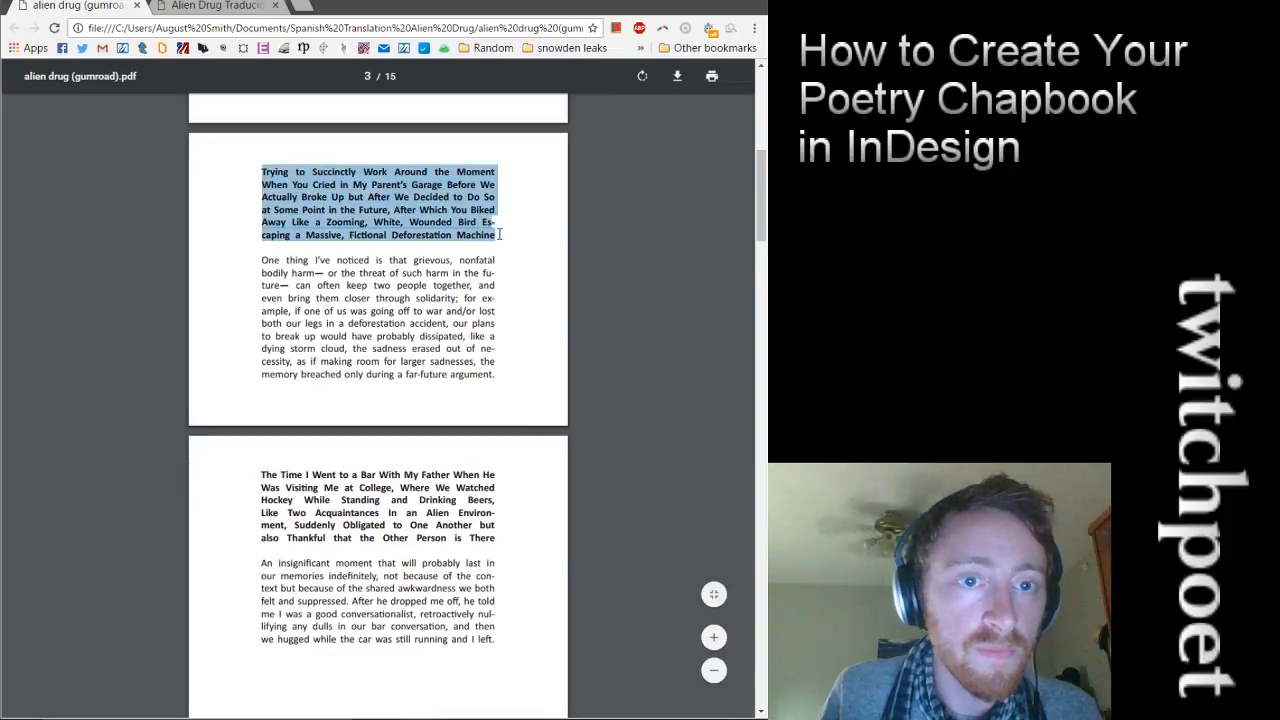
right_click(445, 200)
left_click(471, 217)
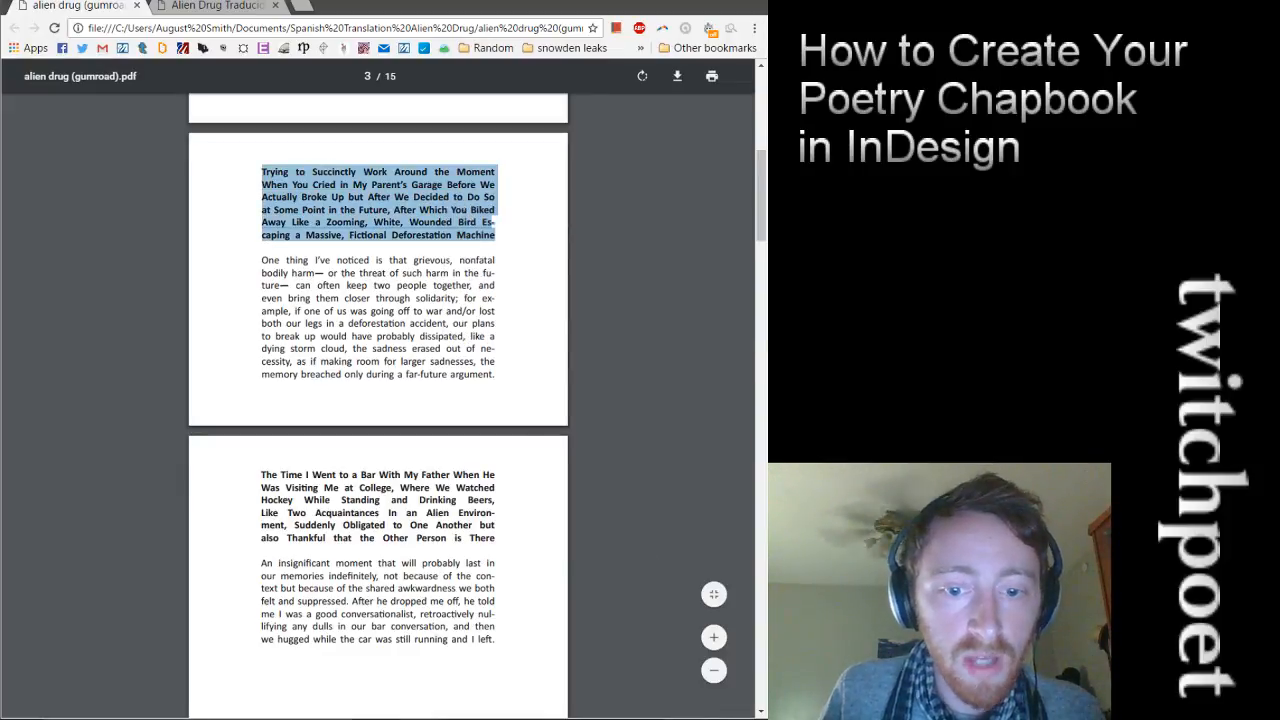
Try pasting the copied title straight into the InDesign text frame on page 2, and undo the paste
key("alt+Tab")
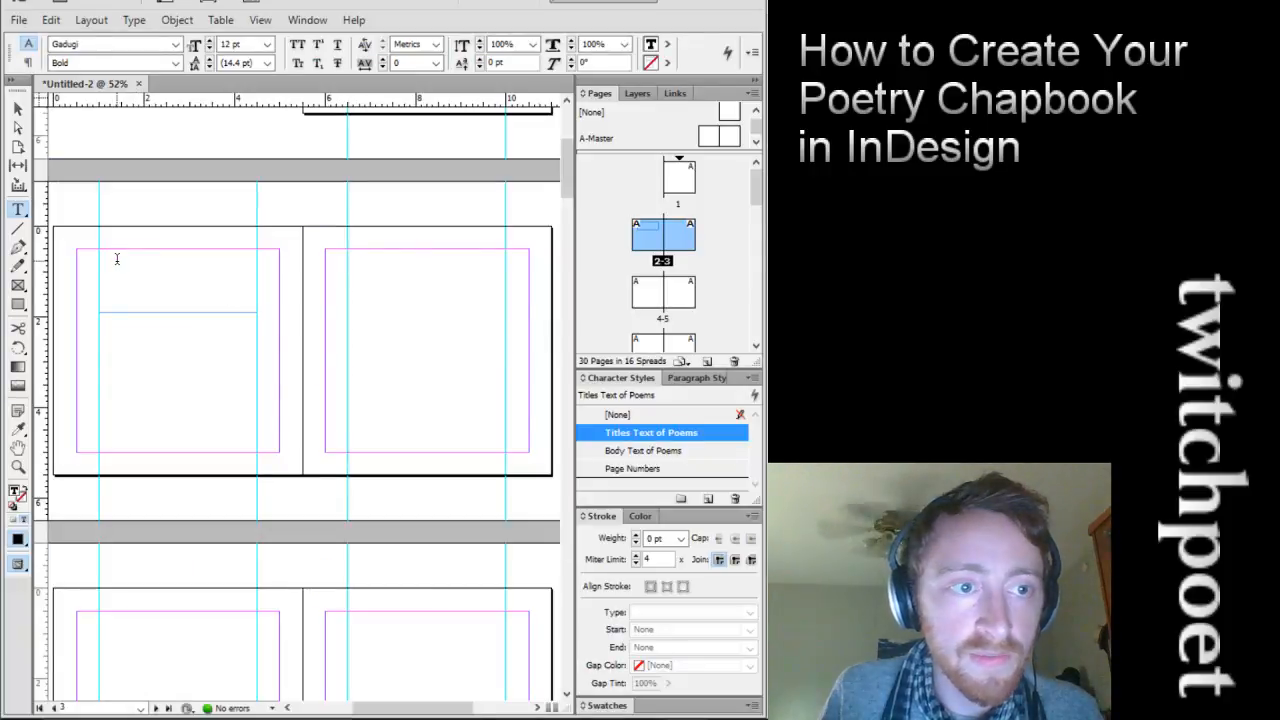
right_click(127, 268)
left_click(128, 237)
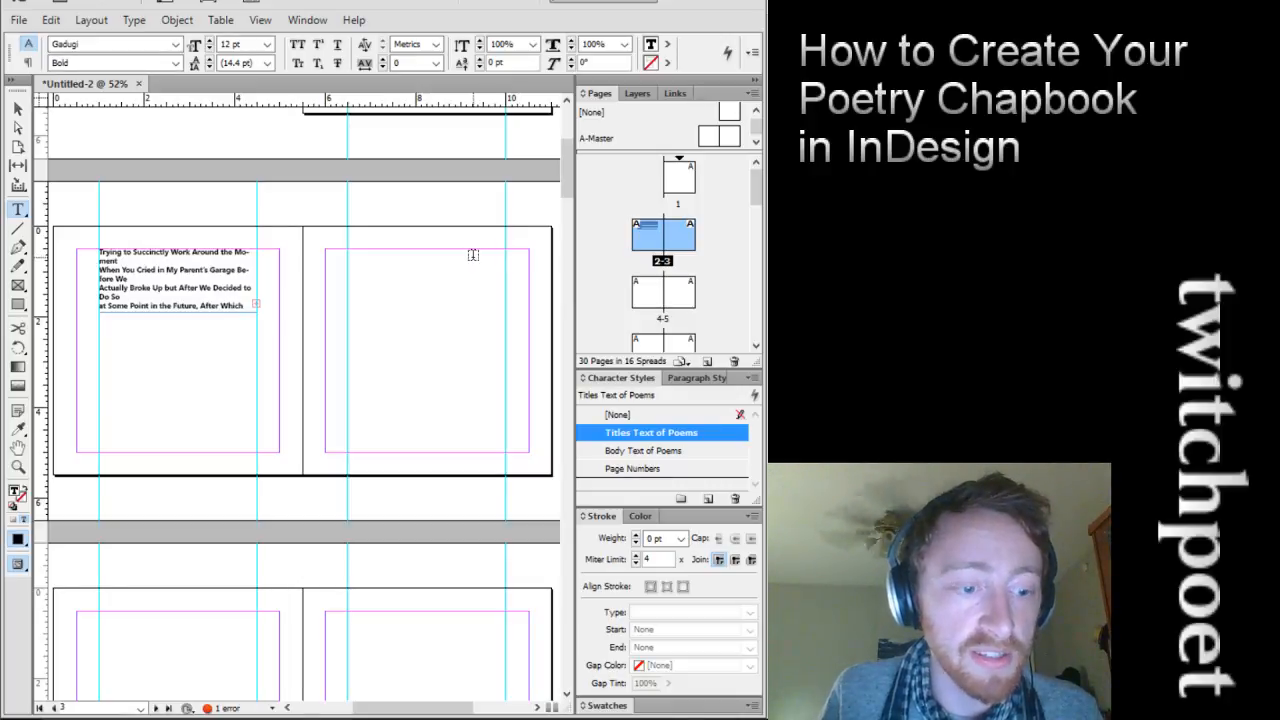
key("ctrl+z")
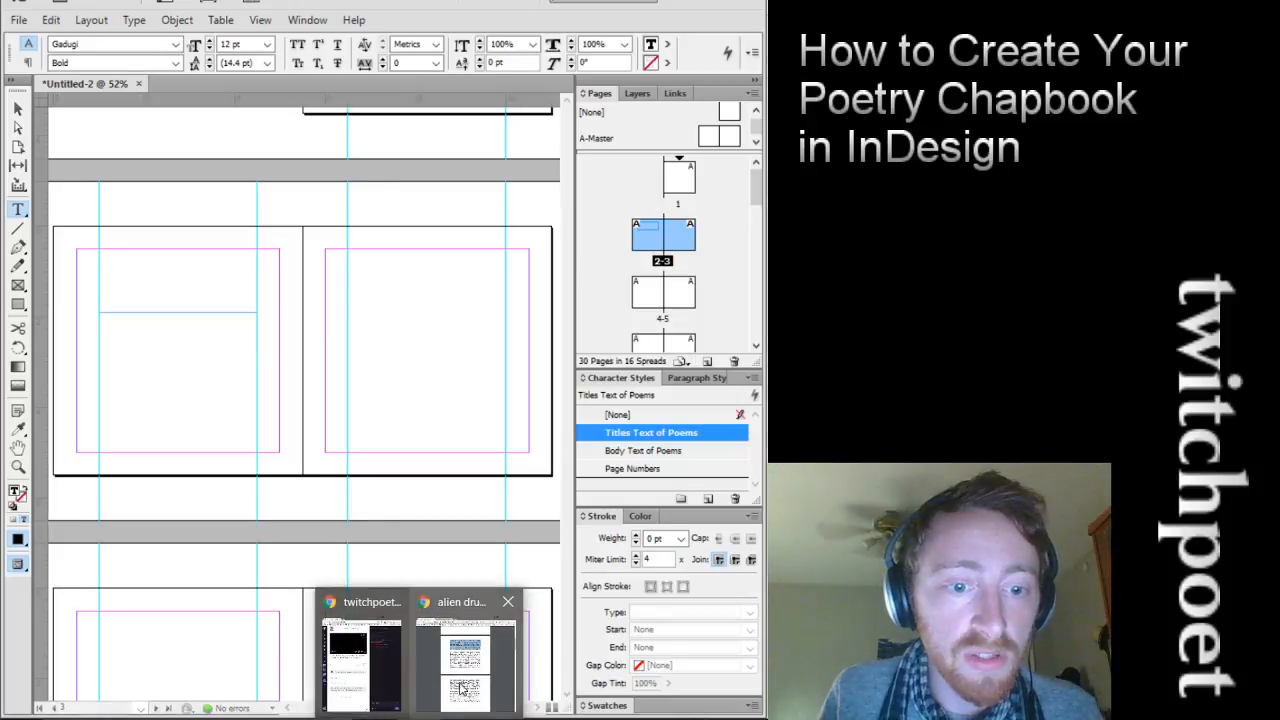
Copy the poem title again in Chrome and paste it into the address bar to strip its line breaks, selecting the whole cleaned text
left_click(462, 686)
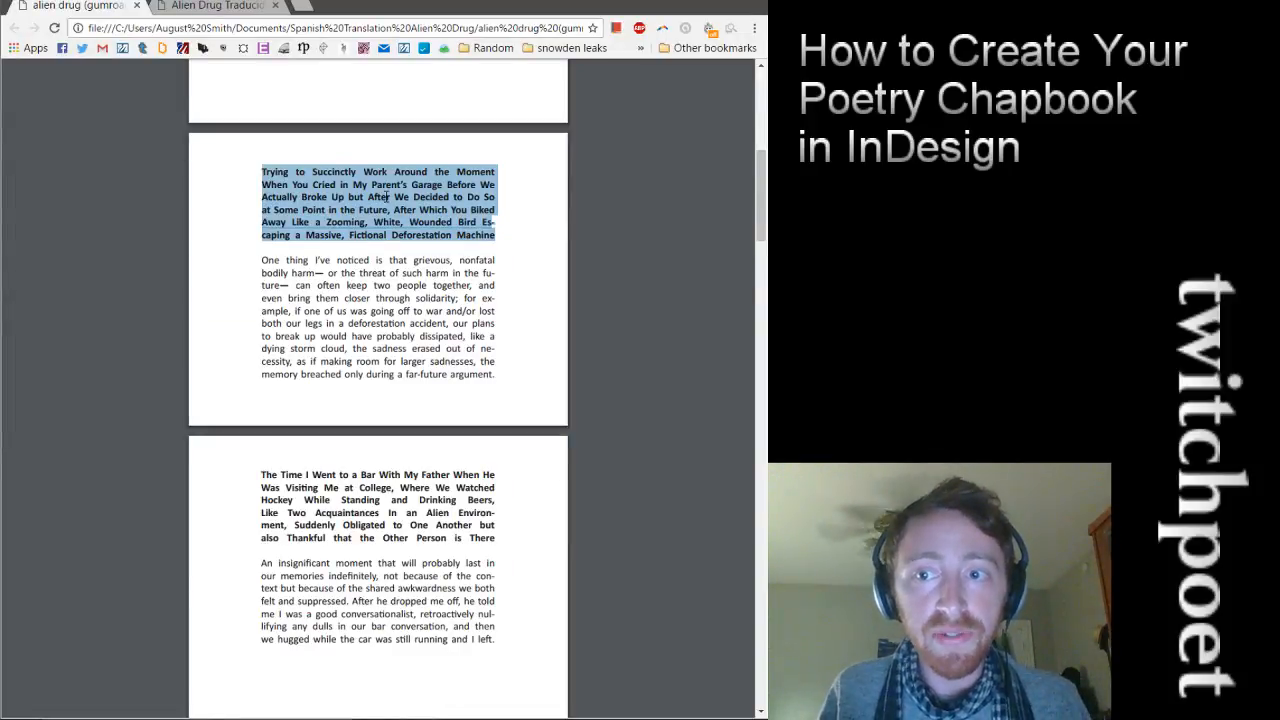
right_click(356, 187)
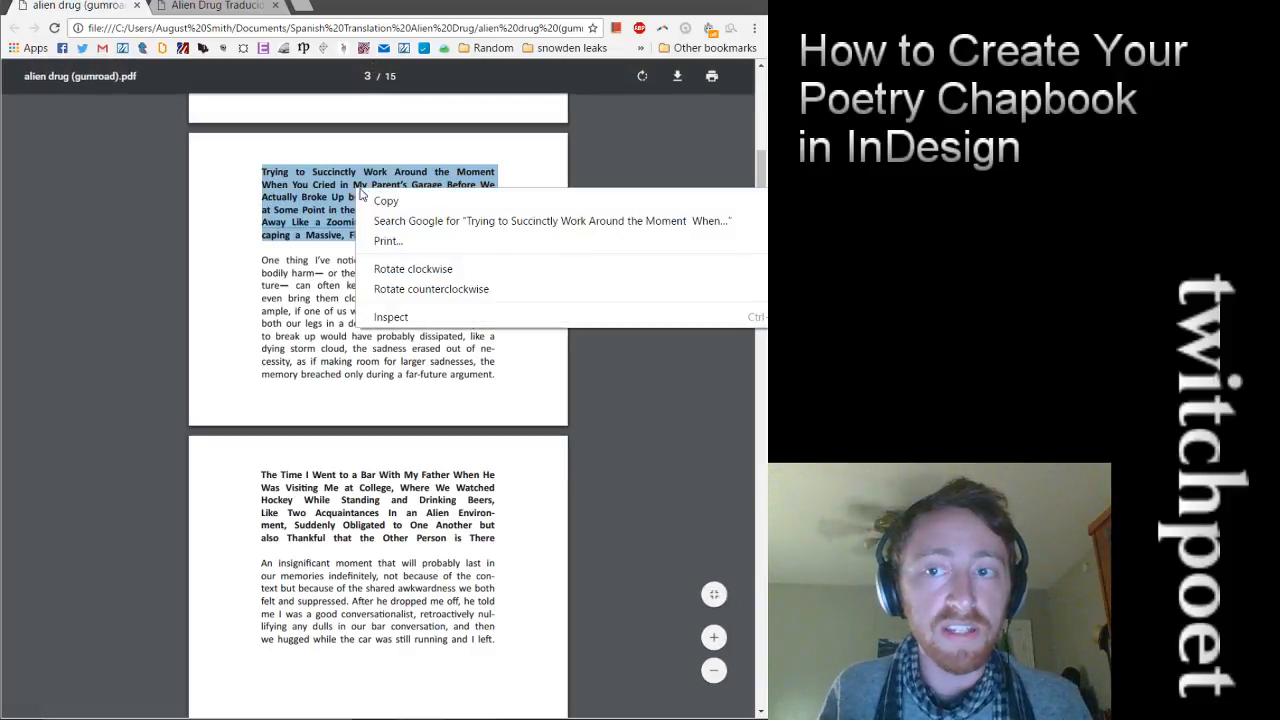
left_click(374, 200)
right_click(383, 199)
left_click(400, 208)
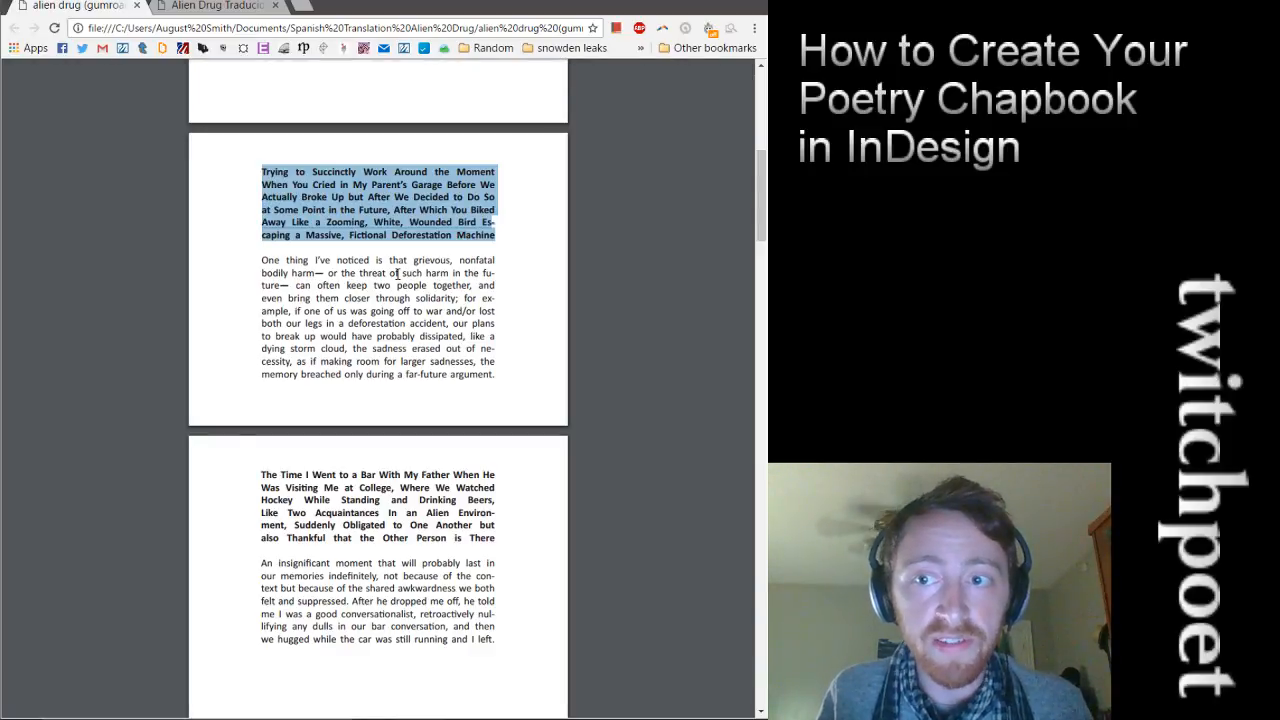
left_click(286, 27)
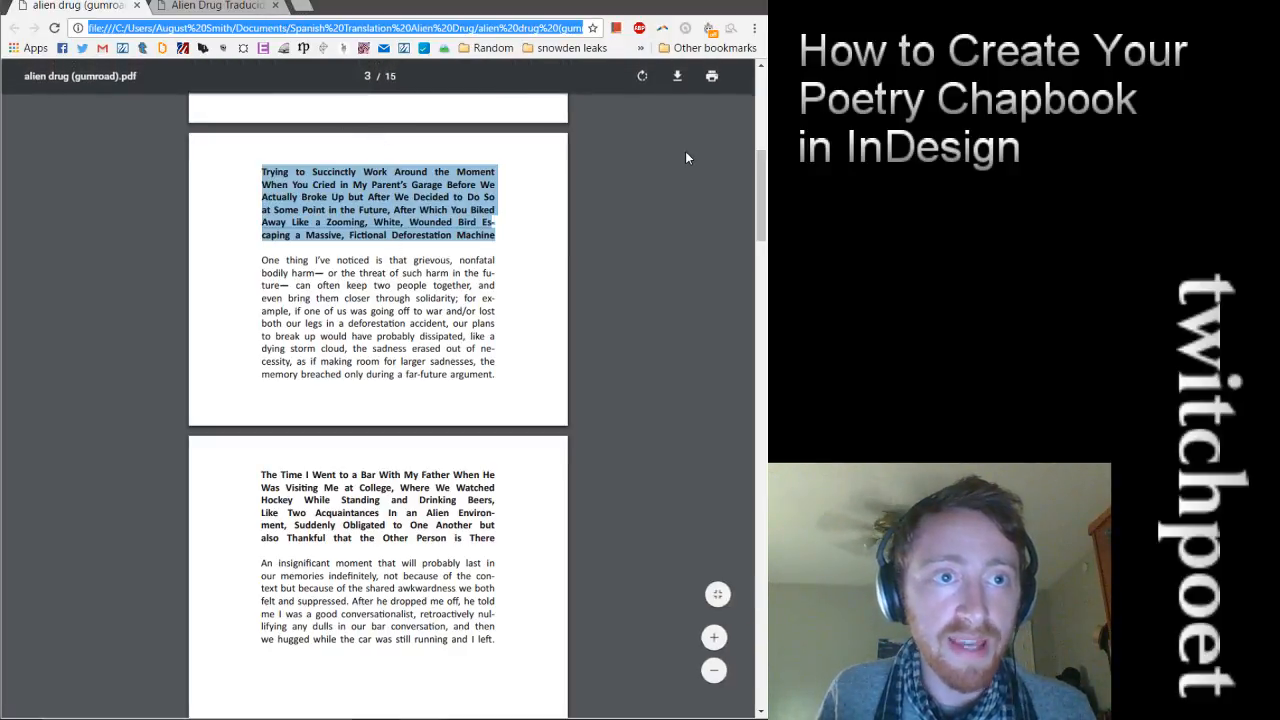
key("ctrl+v")
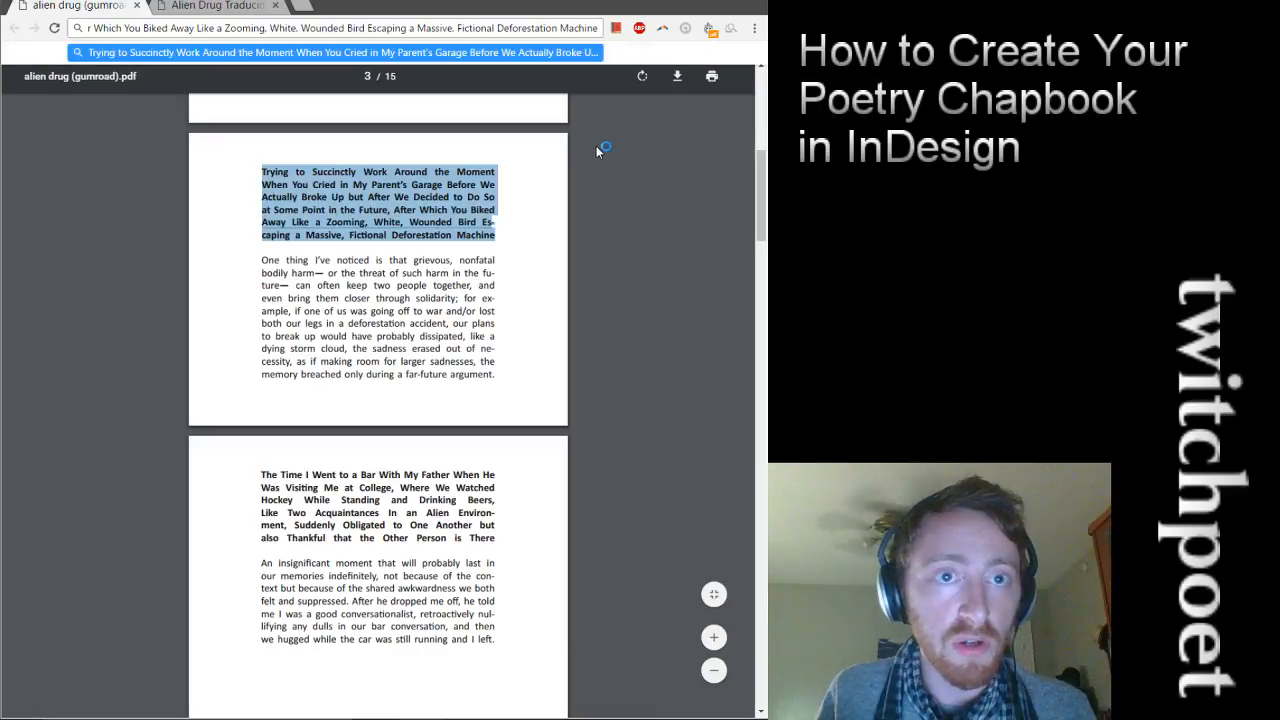
key("ctrl+a")
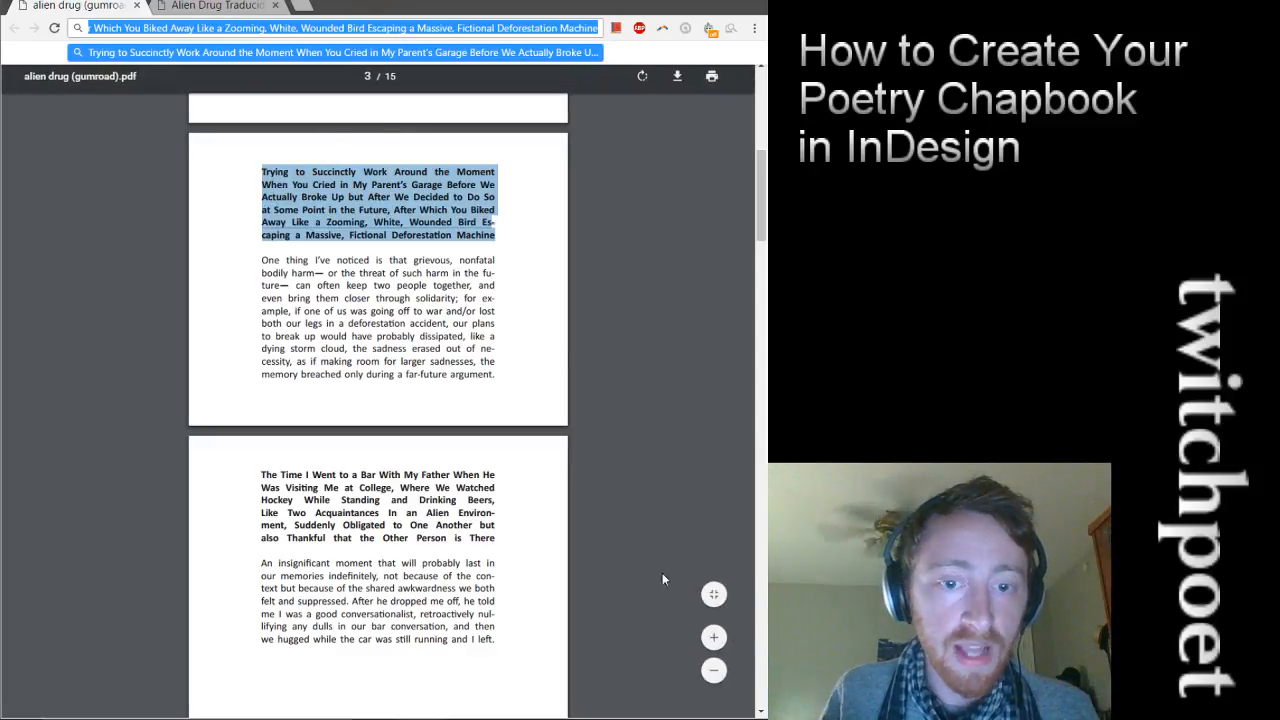
key("alt+Tab")
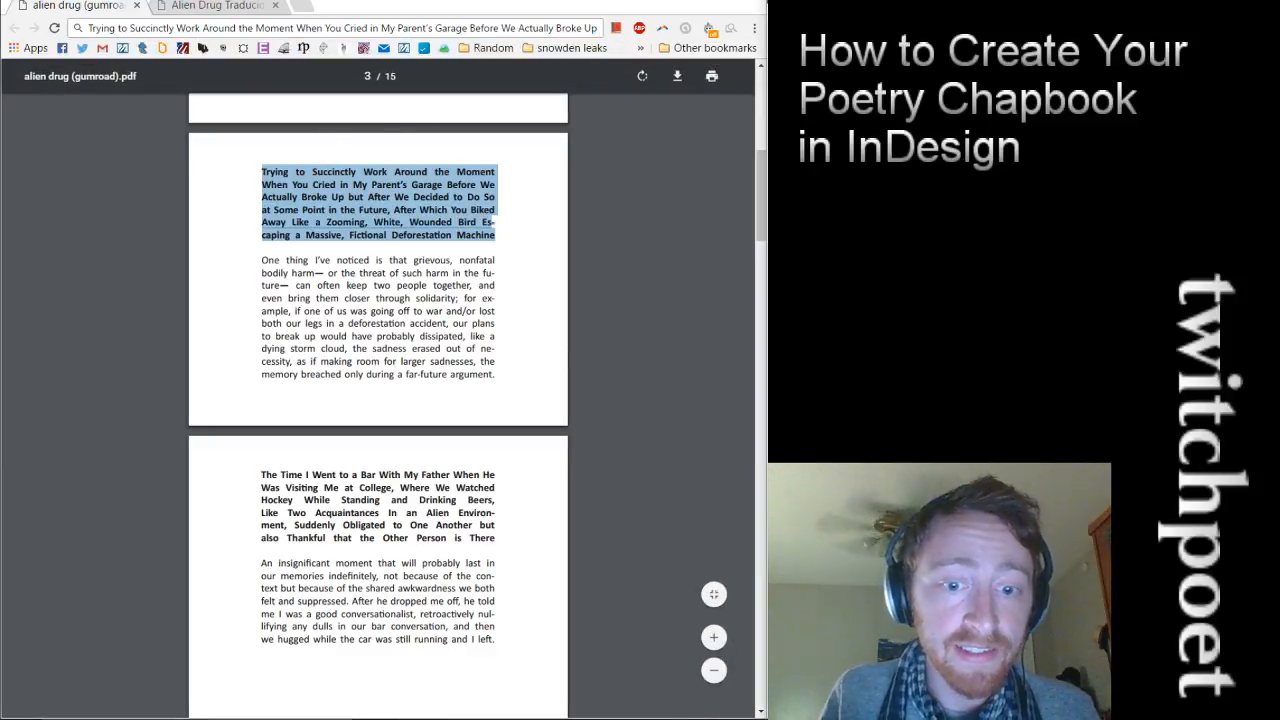
Switch to InDesign, paste the cleaned poem title into page 2's text frame, and move the frame down to Y 1.375 in
key("alt+Tab")
key("ctrl+v")
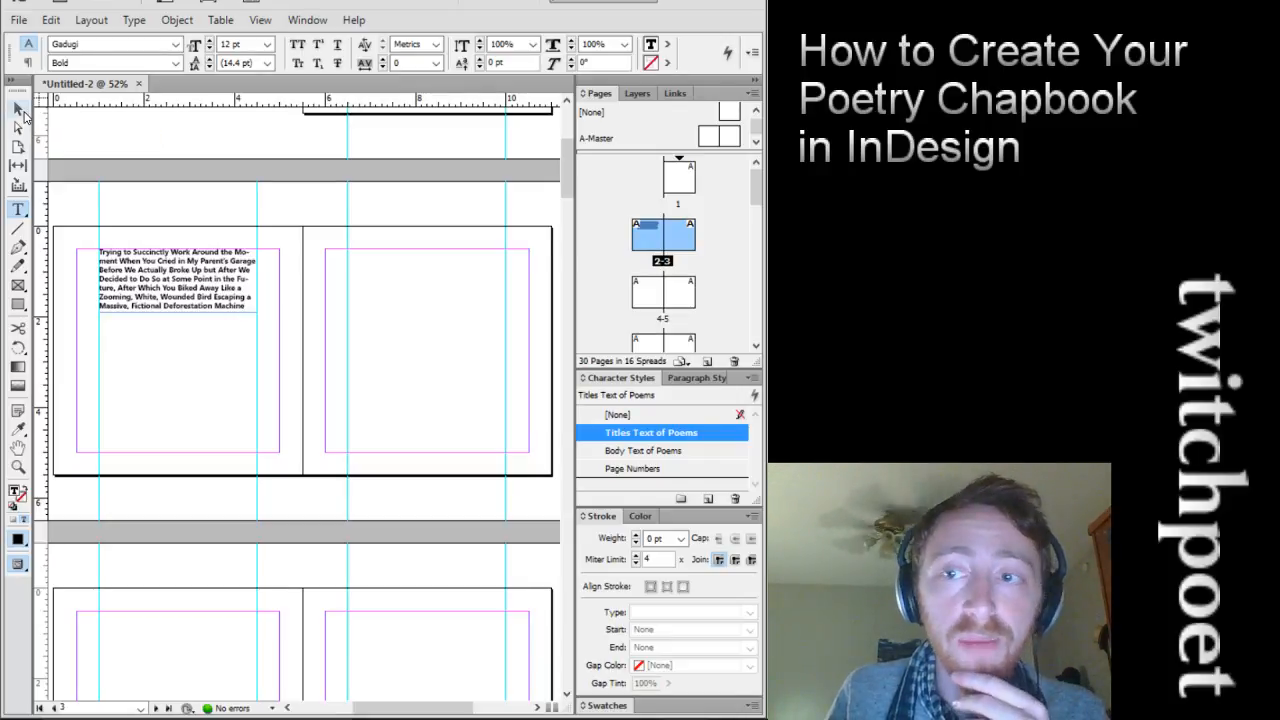
left_click(20, 111)
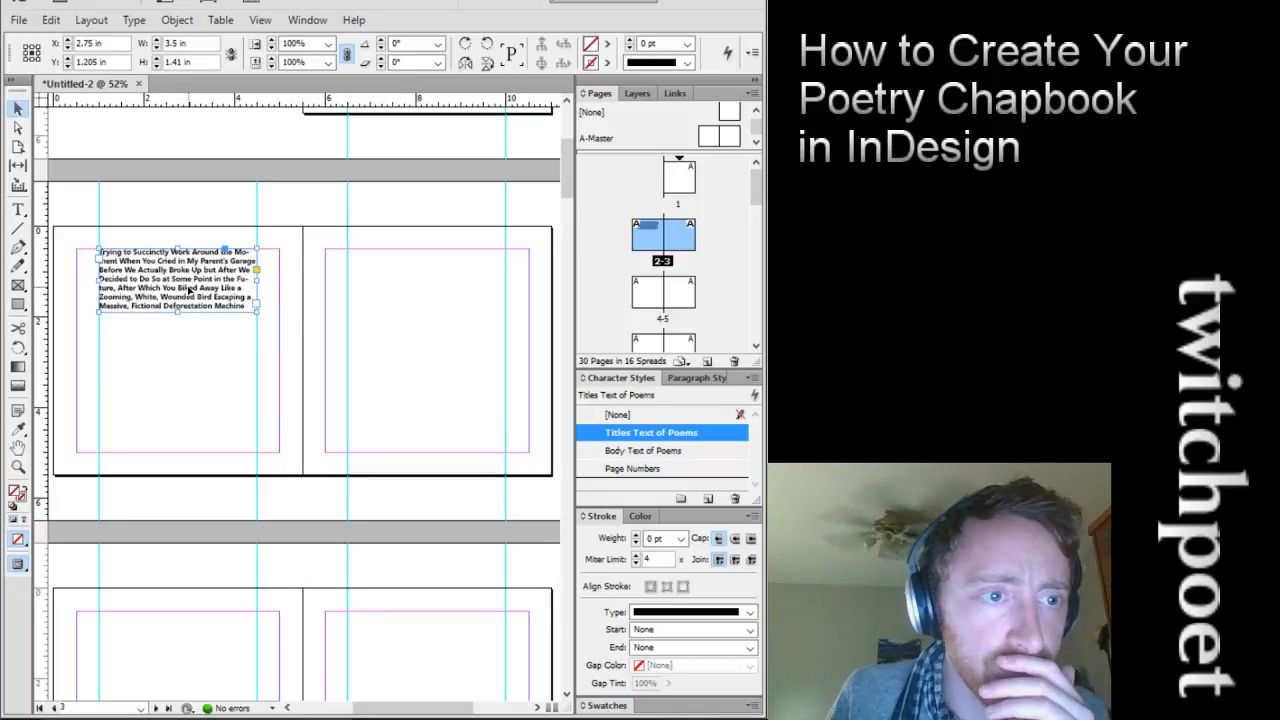
left_click_drag(188, 289, 190, 297)
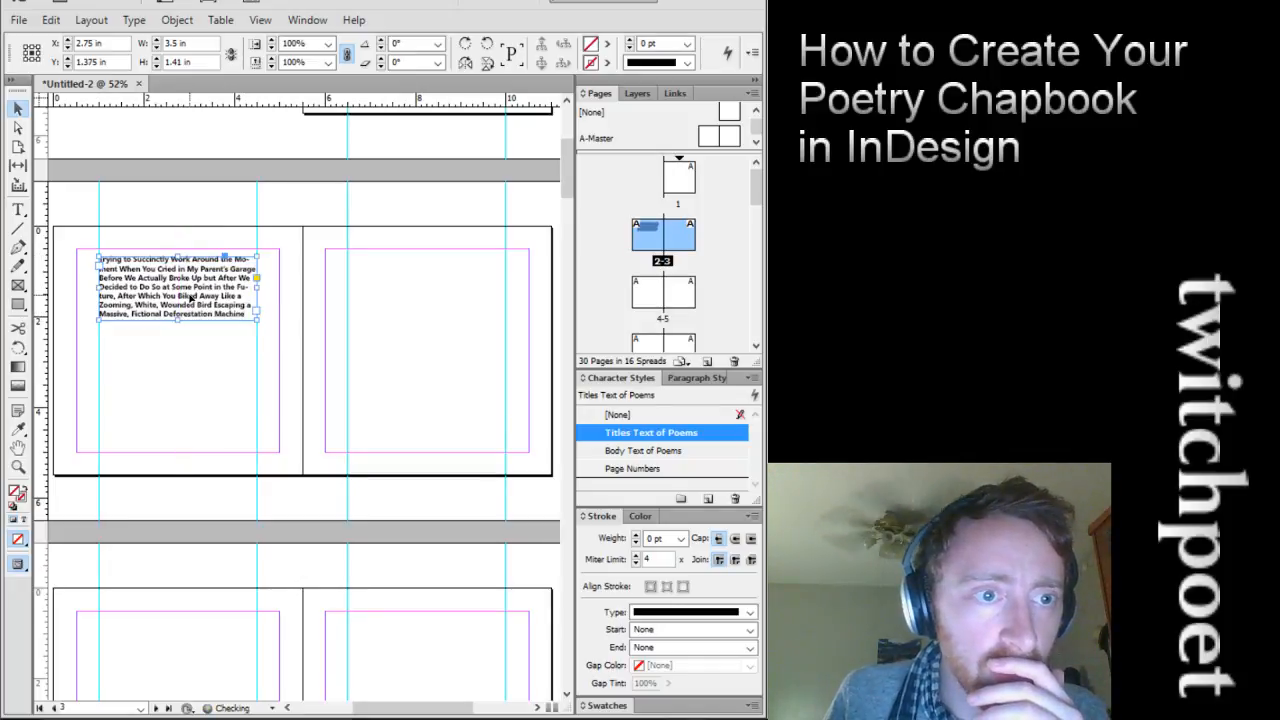
left_click(226, 356)
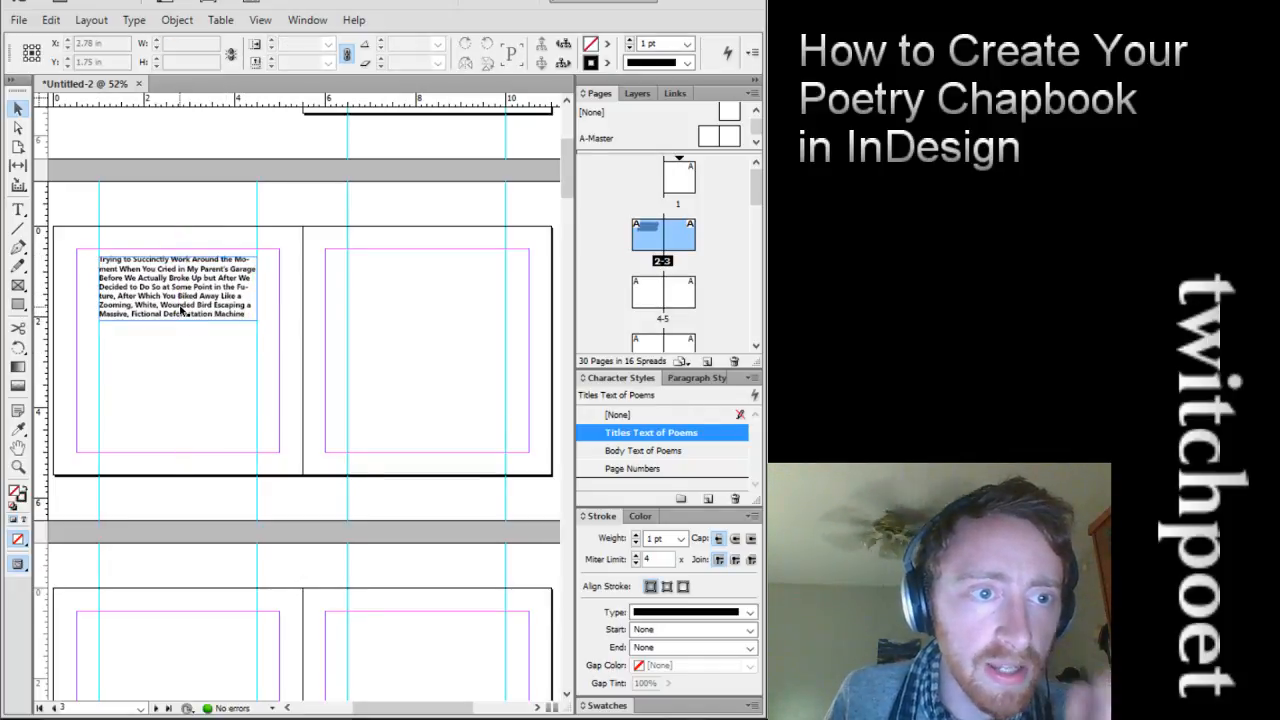
left_click(180, 278)
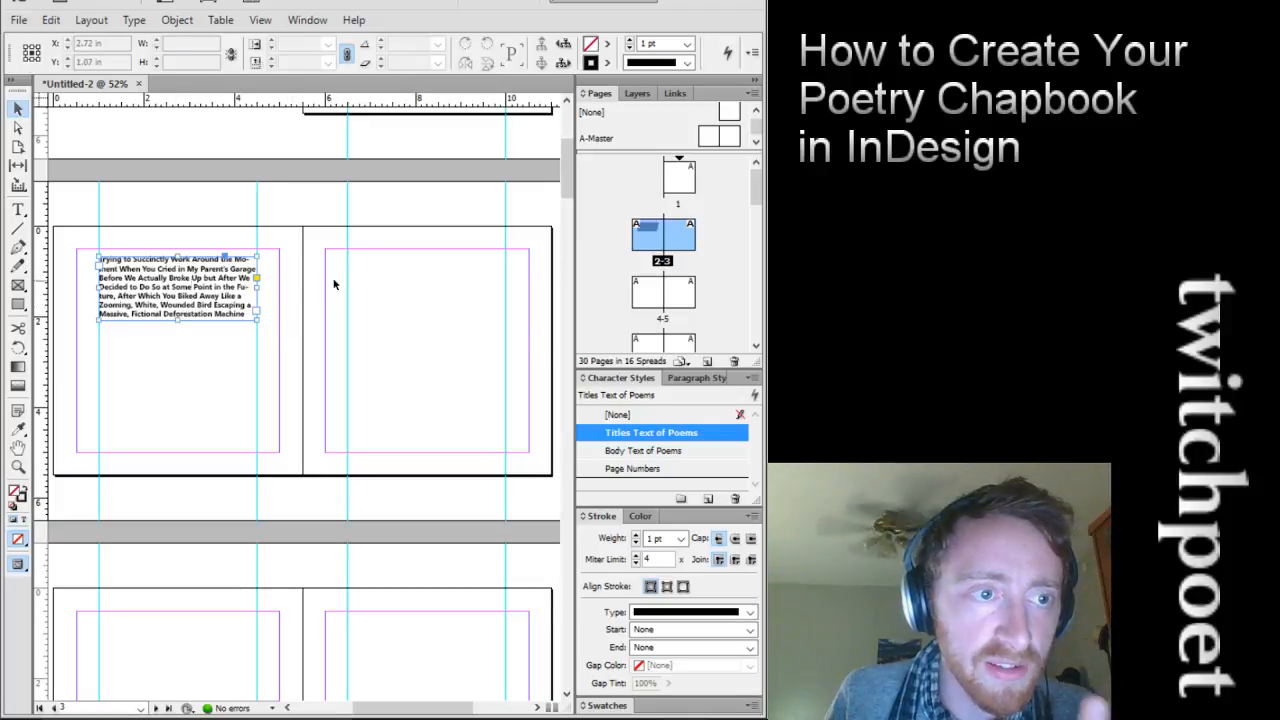
Check the paragraph styles list, and examine the justified layout of the poem titles and body text in the Chrome PDF
left_click(690, 379)
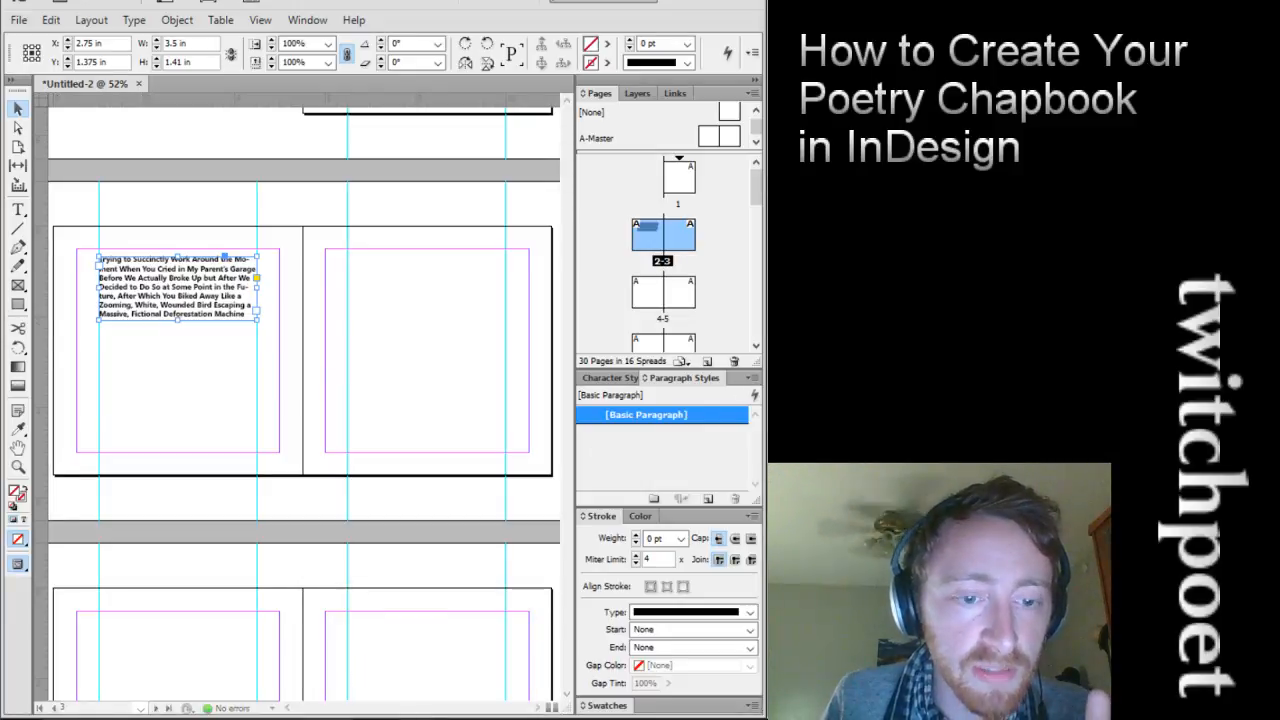
left_click(468, 650)
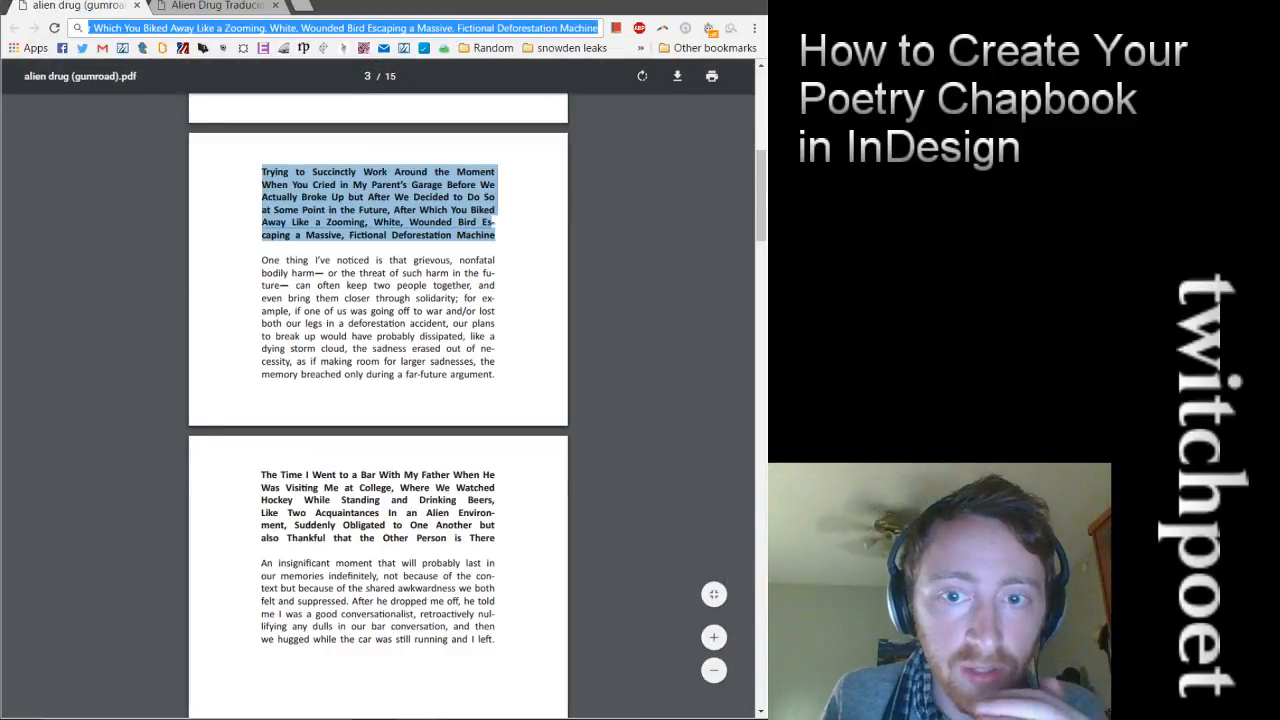
left_click(480, 114)
scroll(404, 481, "down", 3)
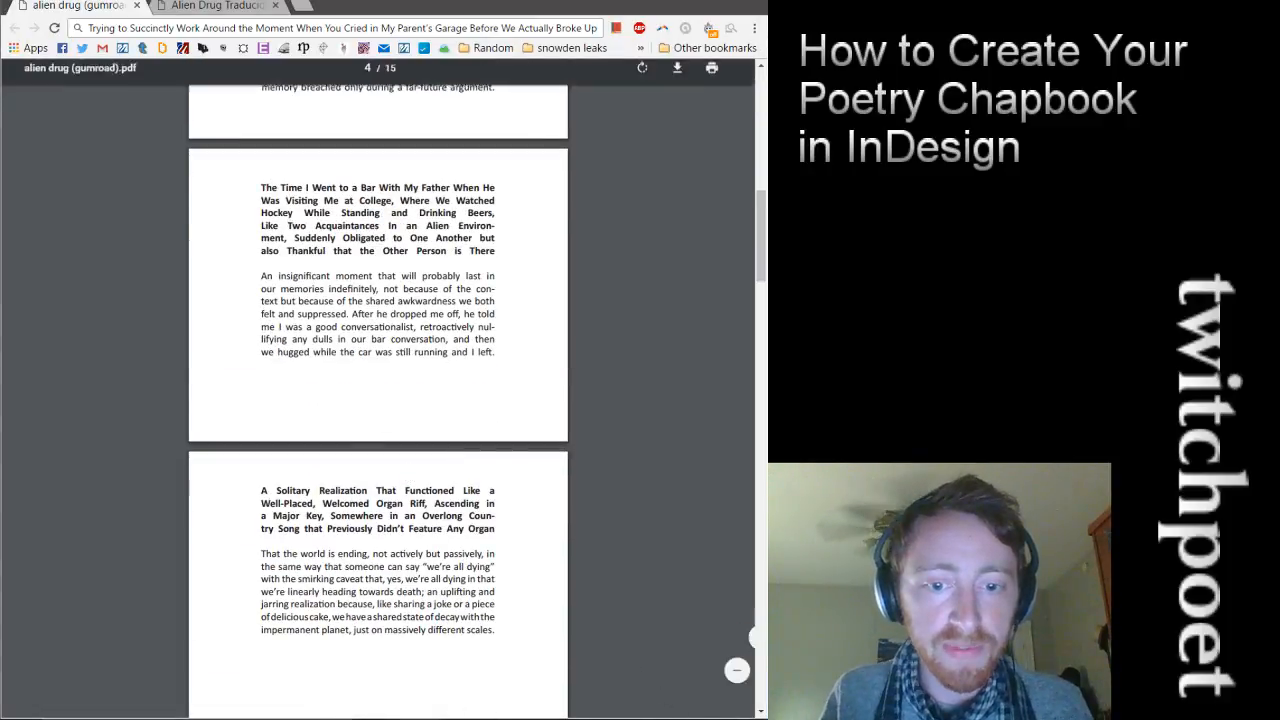
key("alt+Tab")
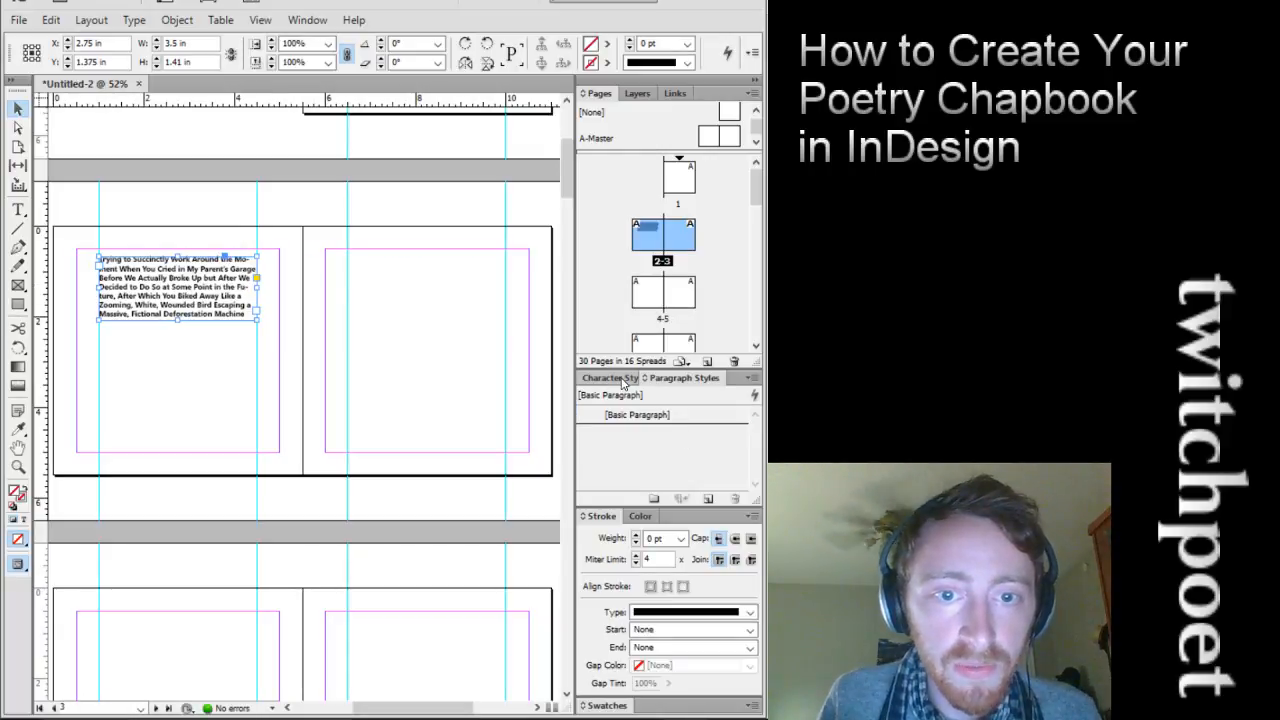
Inspect the basic format, advanced format and color options of the "Titles Text of Poems" character style without changing them
left_click(620, 379)
left_click(706, 379)
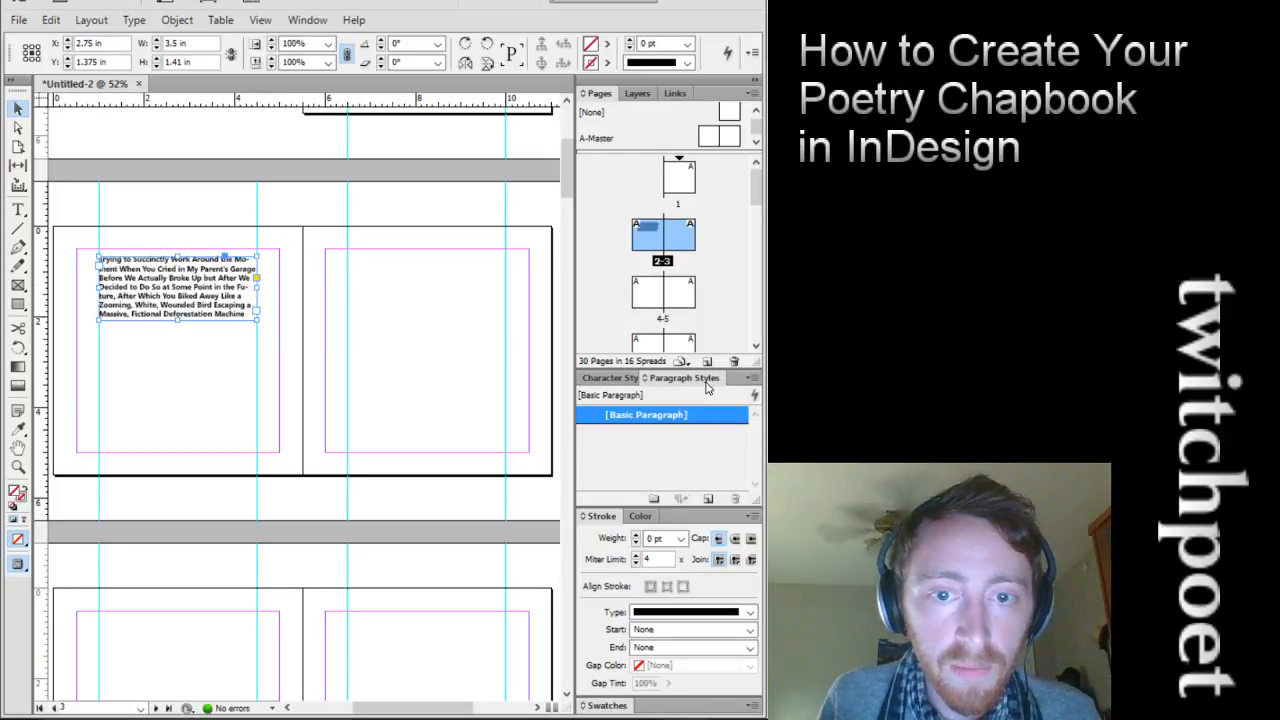
left_click(620, 379)
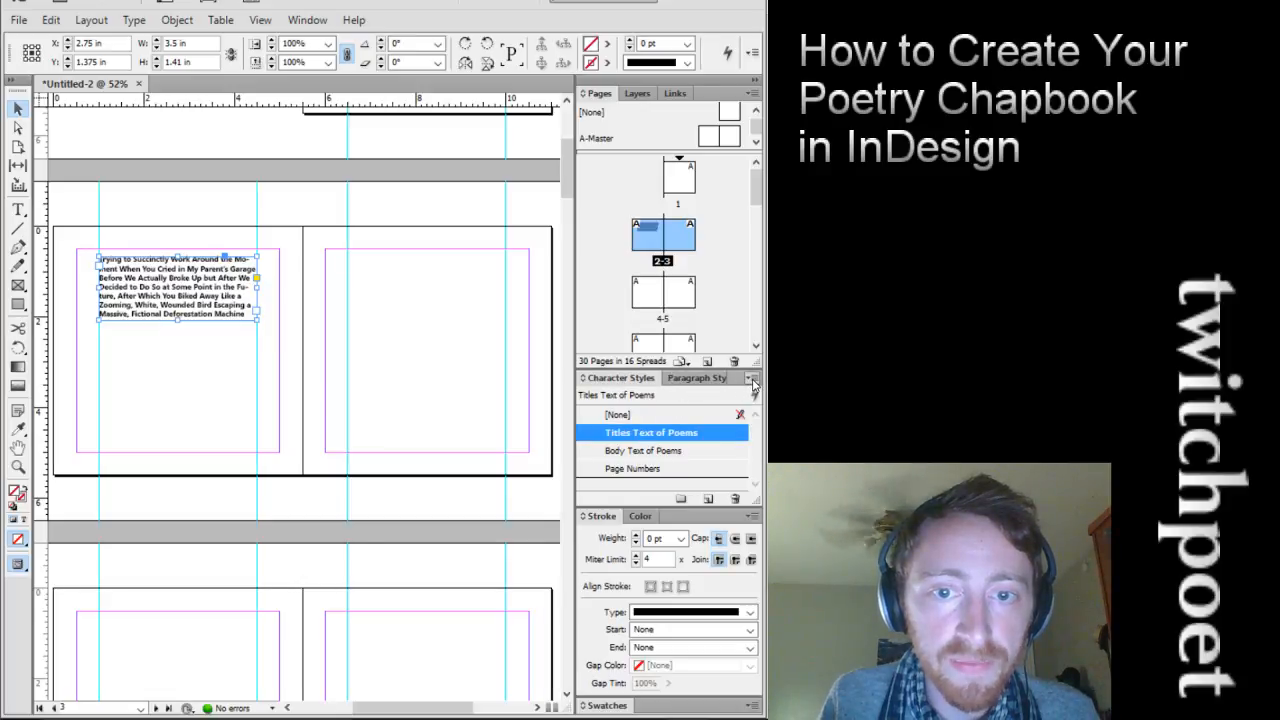
right_click(708, 432)
left_click(748, 442)
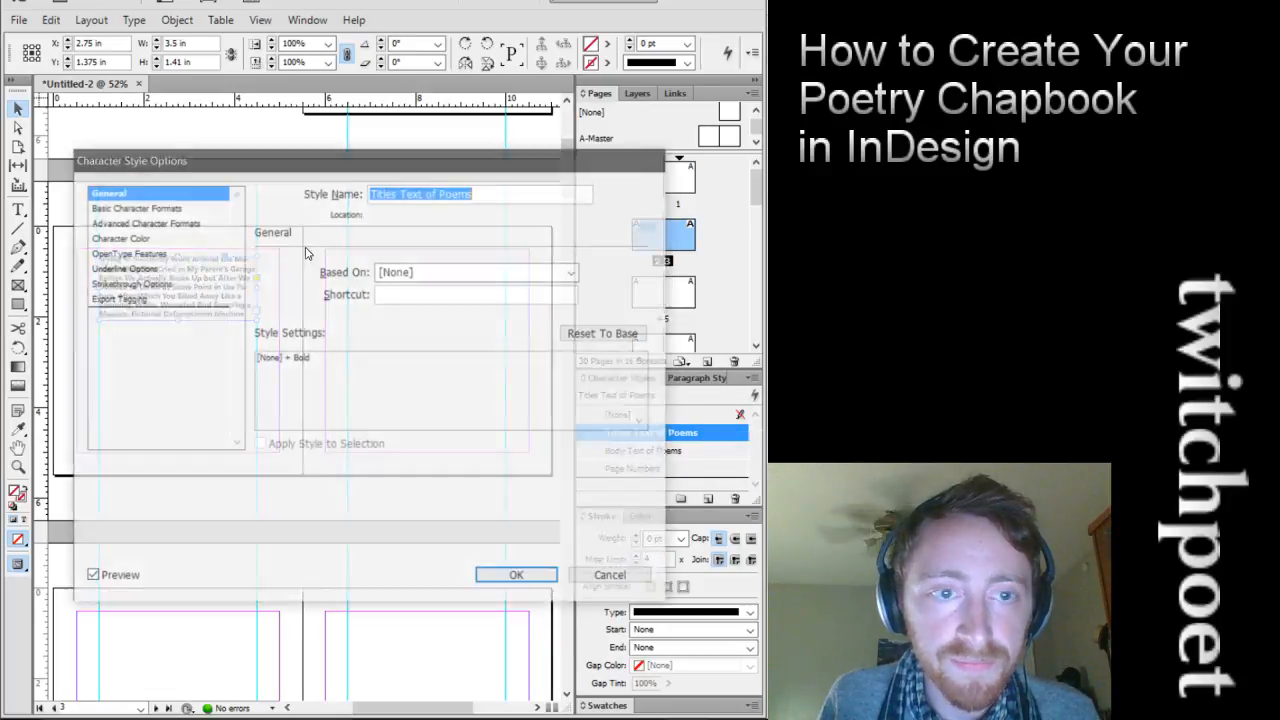
left_click(175, 207)
left_click(179, 222)
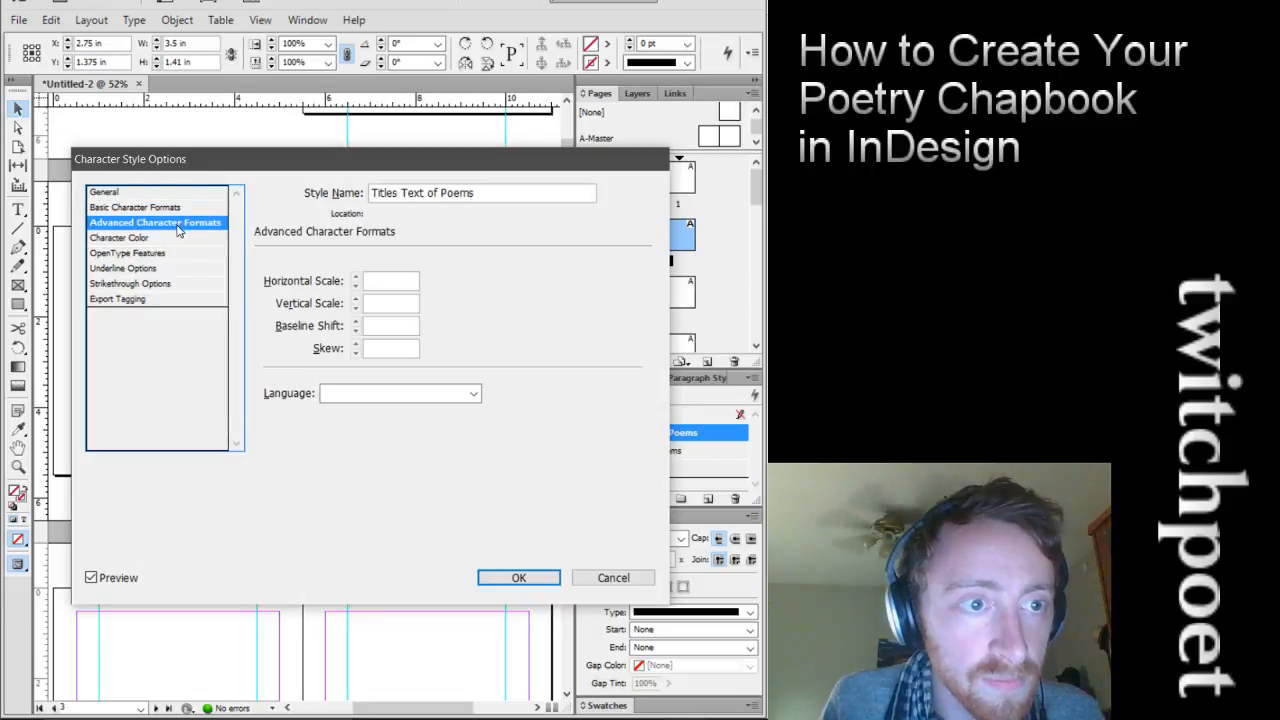
left_click(179, 240)
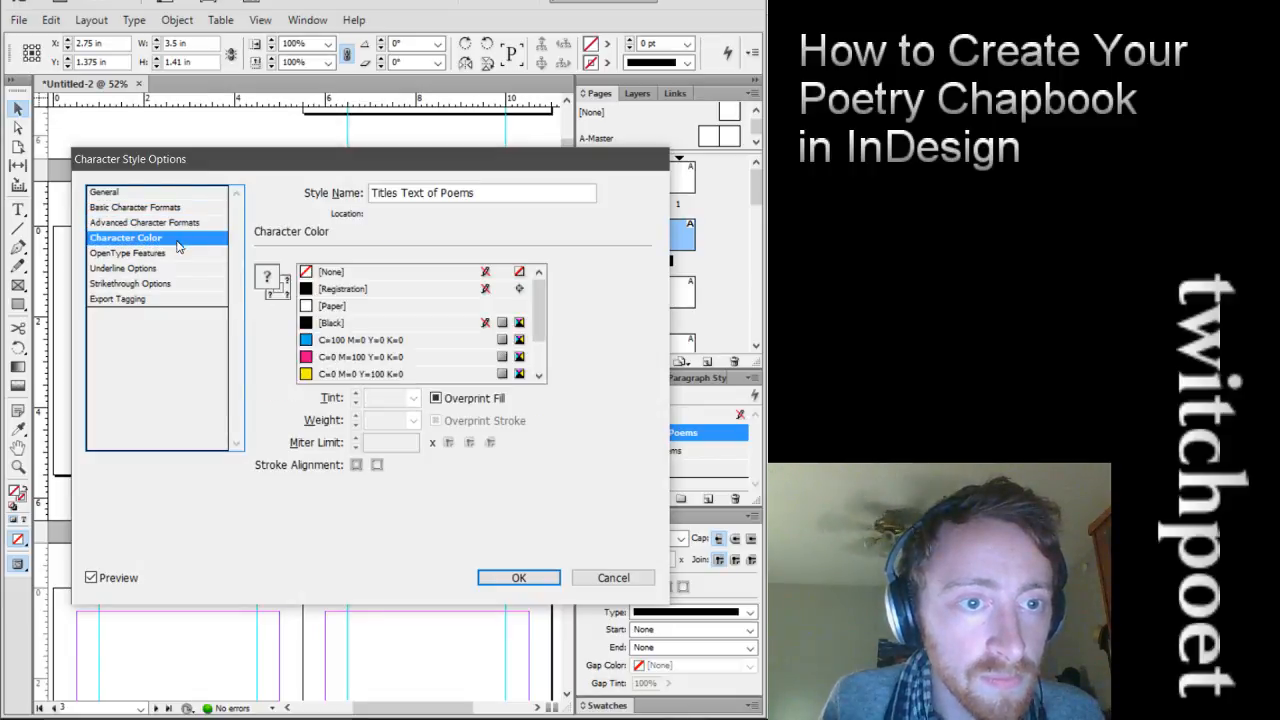
left_click(612, 577)
Start a new paragraph style and name it "Title & Body Text (Justified)"
left_click(701, 384)
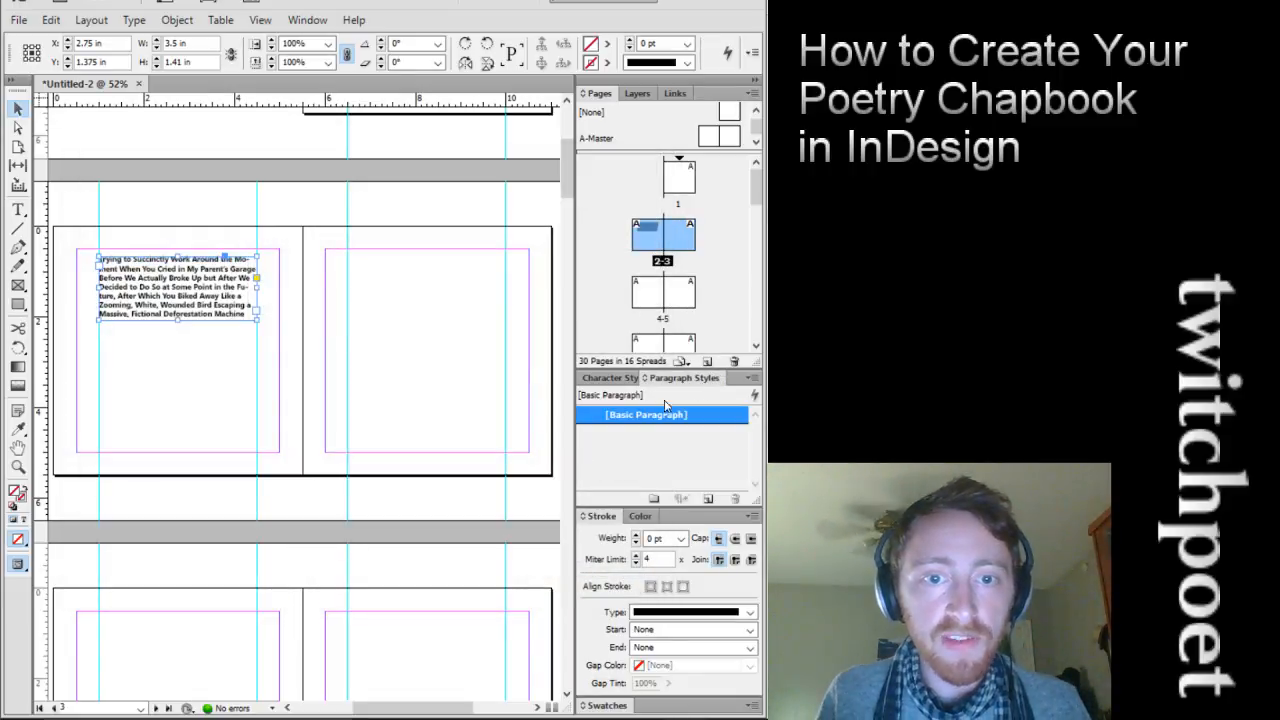
right_click(662, 416)
left_click(645, 443)
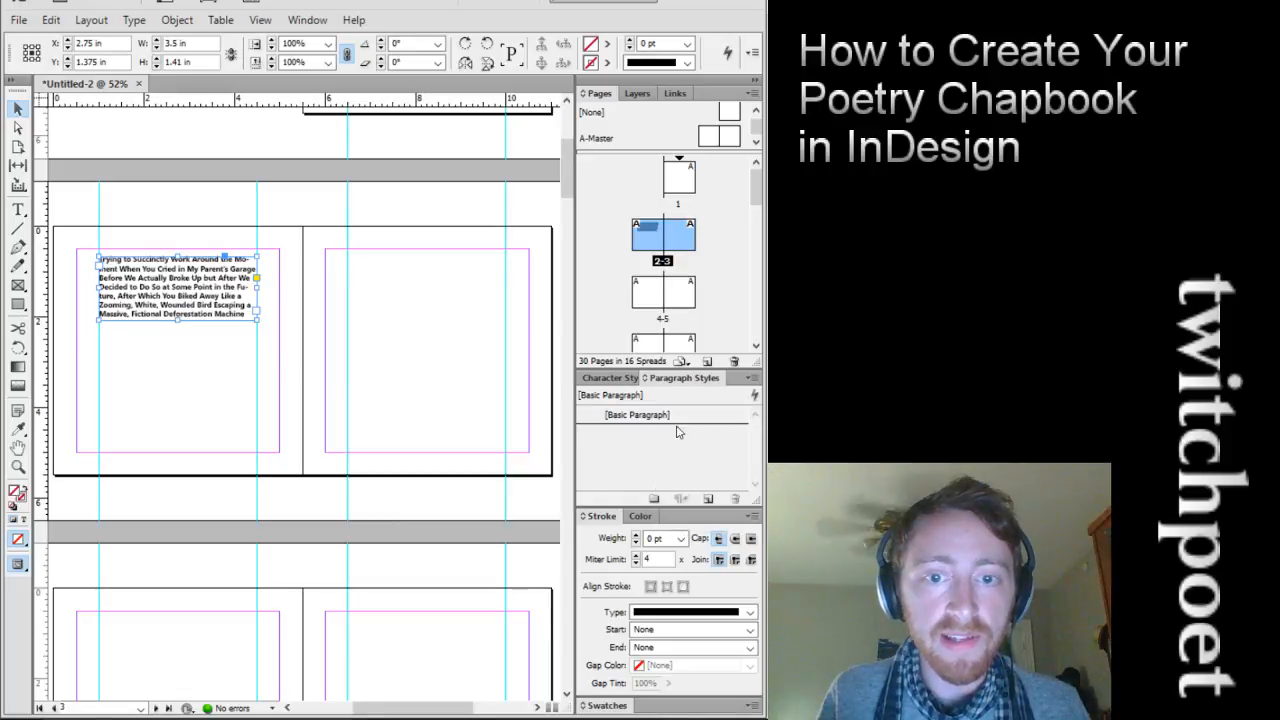
left_click(749, 378)
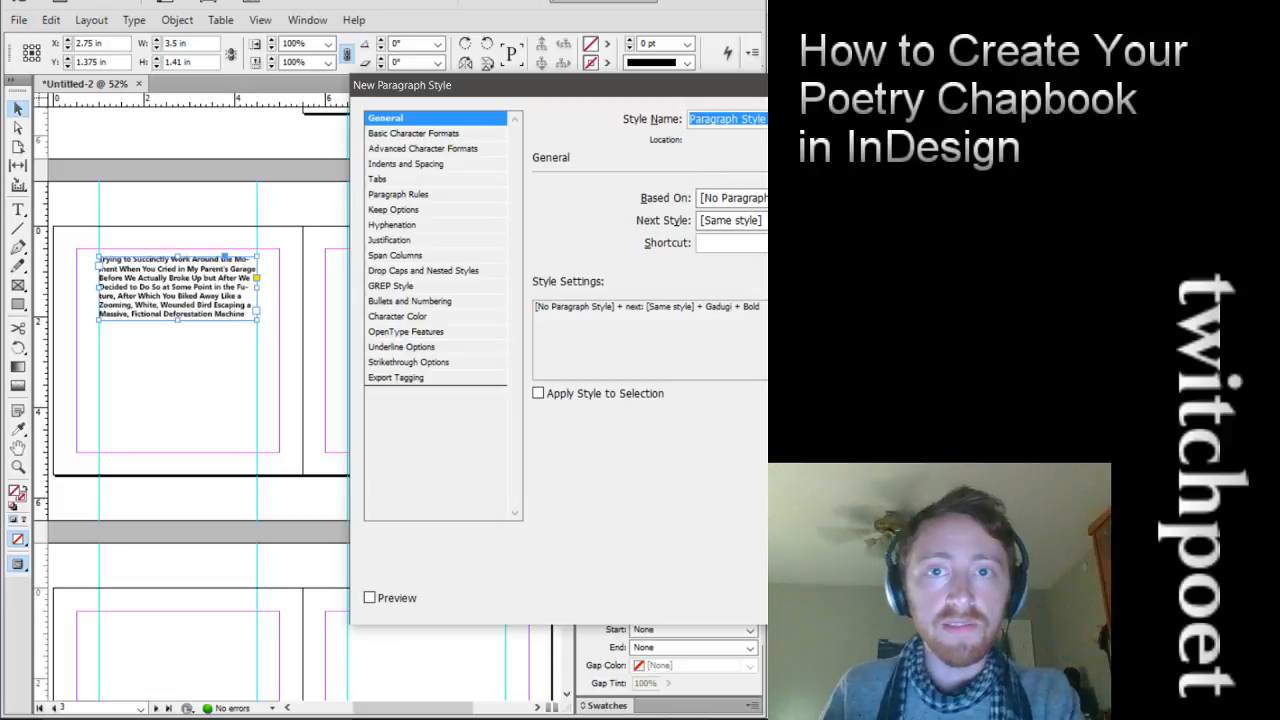
left_click_drag(848, 99, 560, 89)
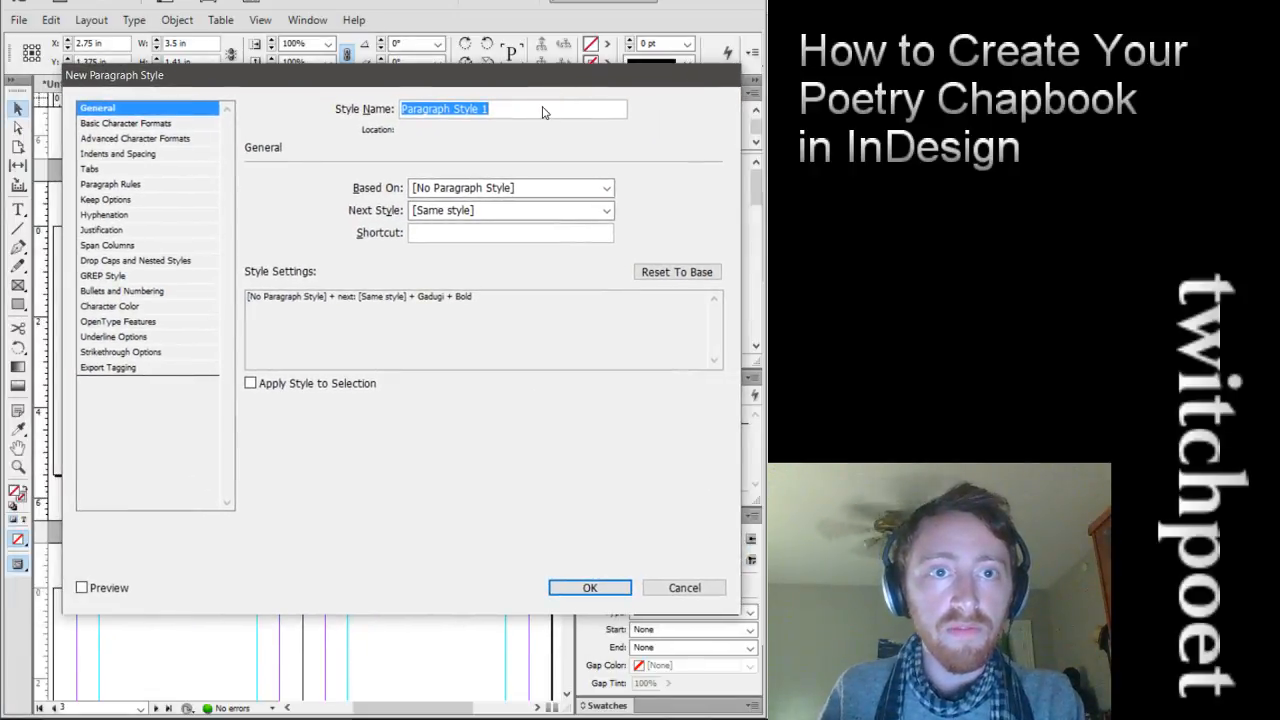
left_click(490, 109)
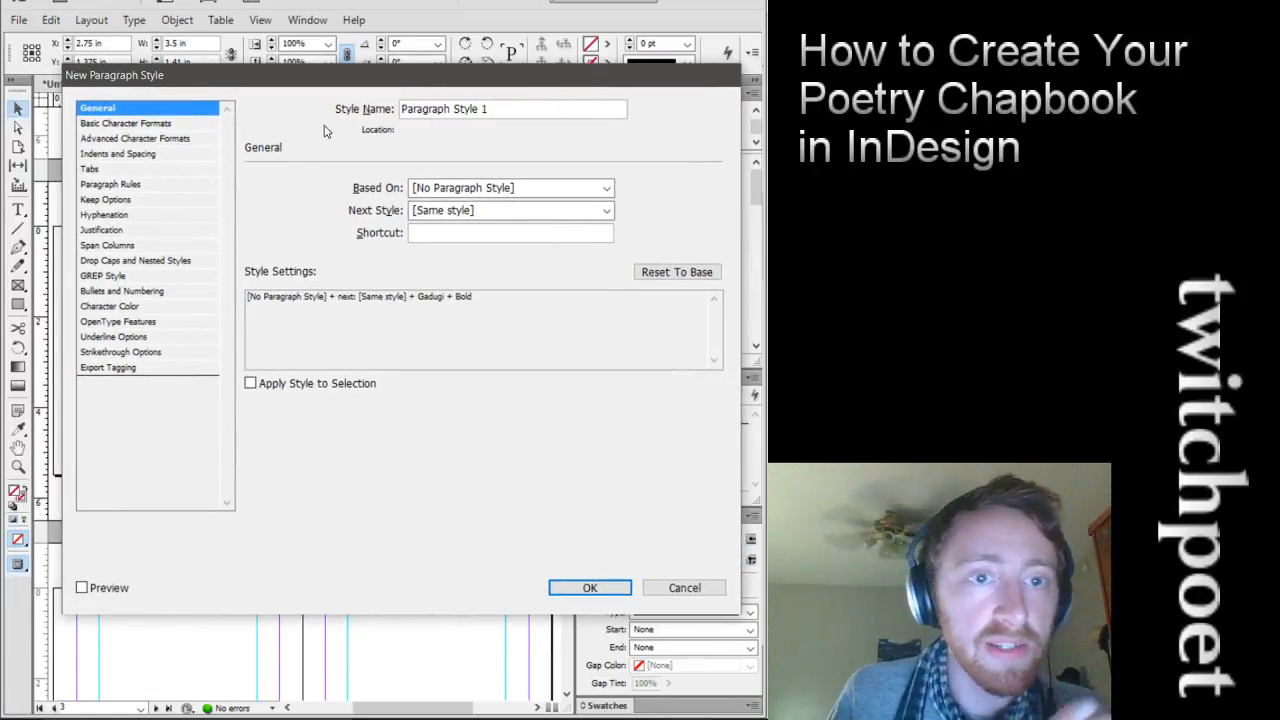
left_click_drag(570, 113, 314, 80)
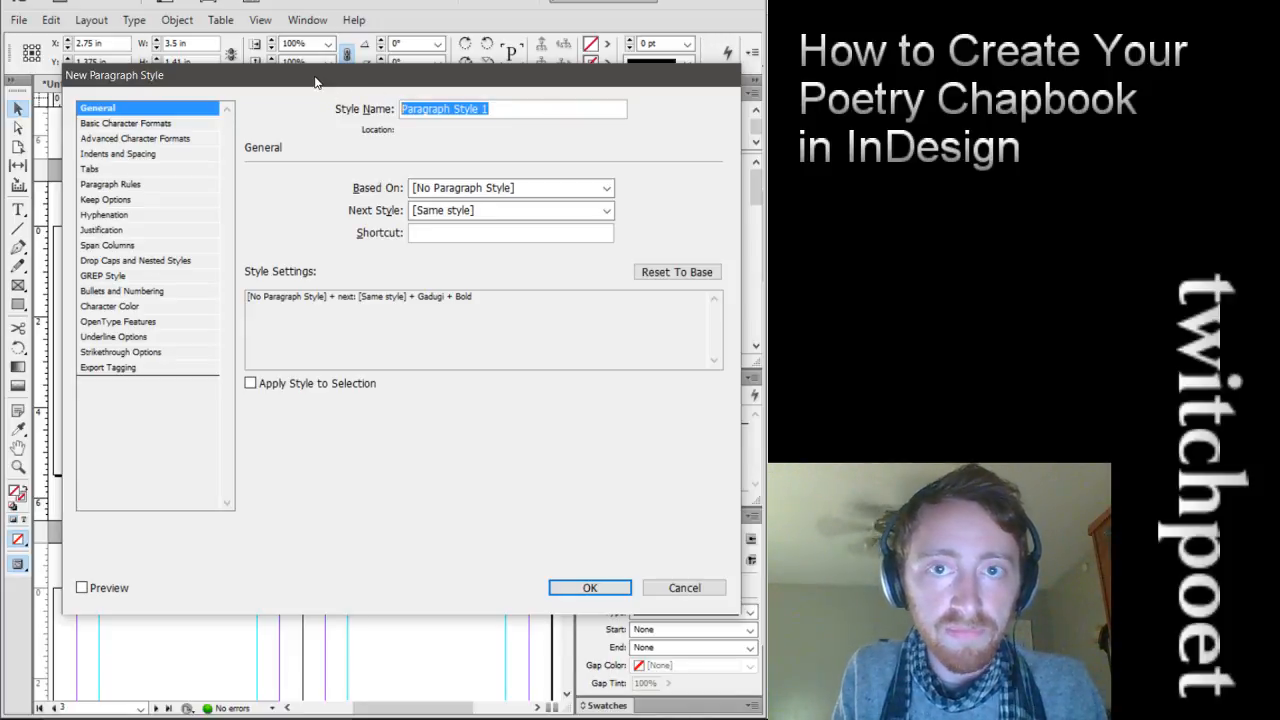
type("C")
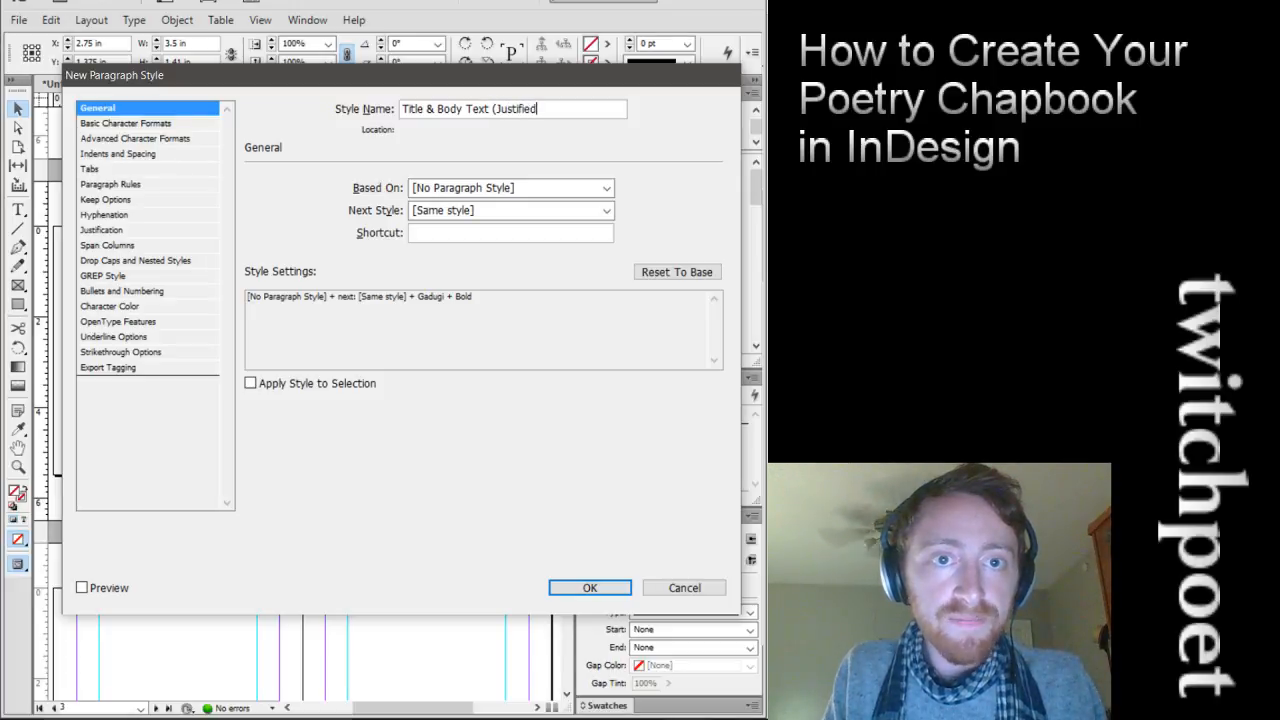
Set the new paragraph style's alignment to Full Justify, create the style, and apply it to the title frame on page 2
left_click(100, 123)
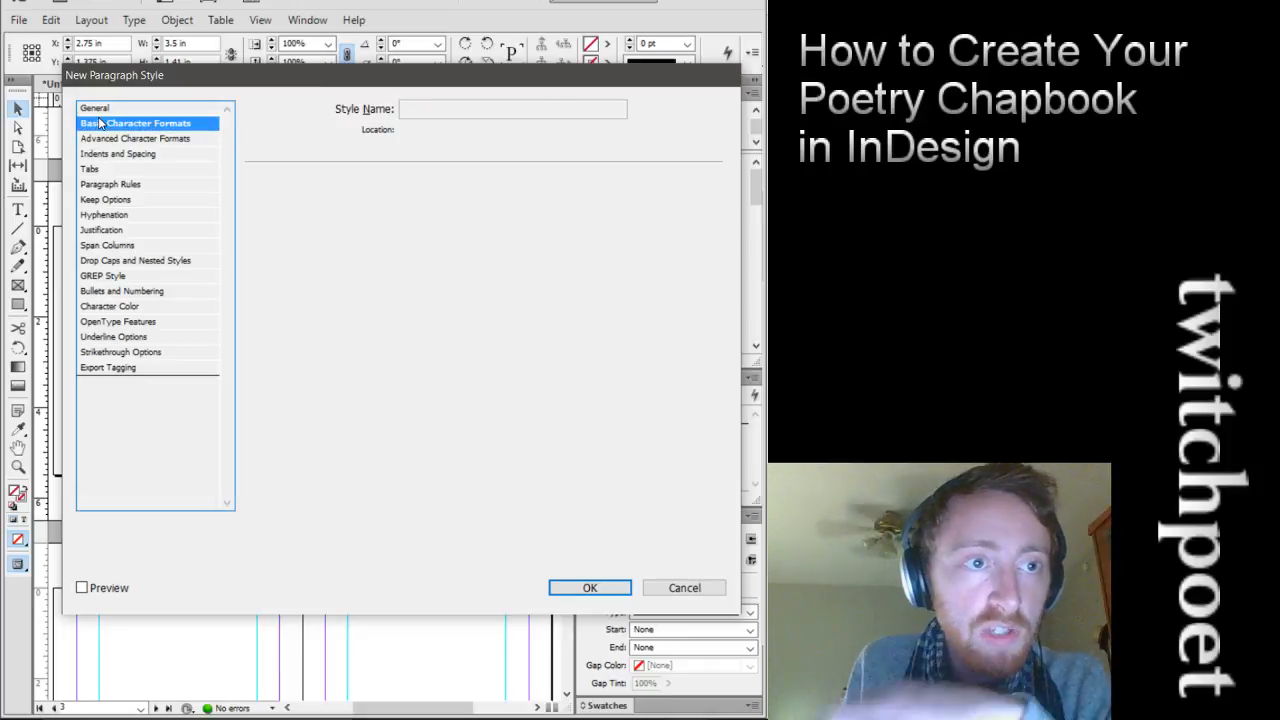
left_click(176, 139)
left_click(176, 154)
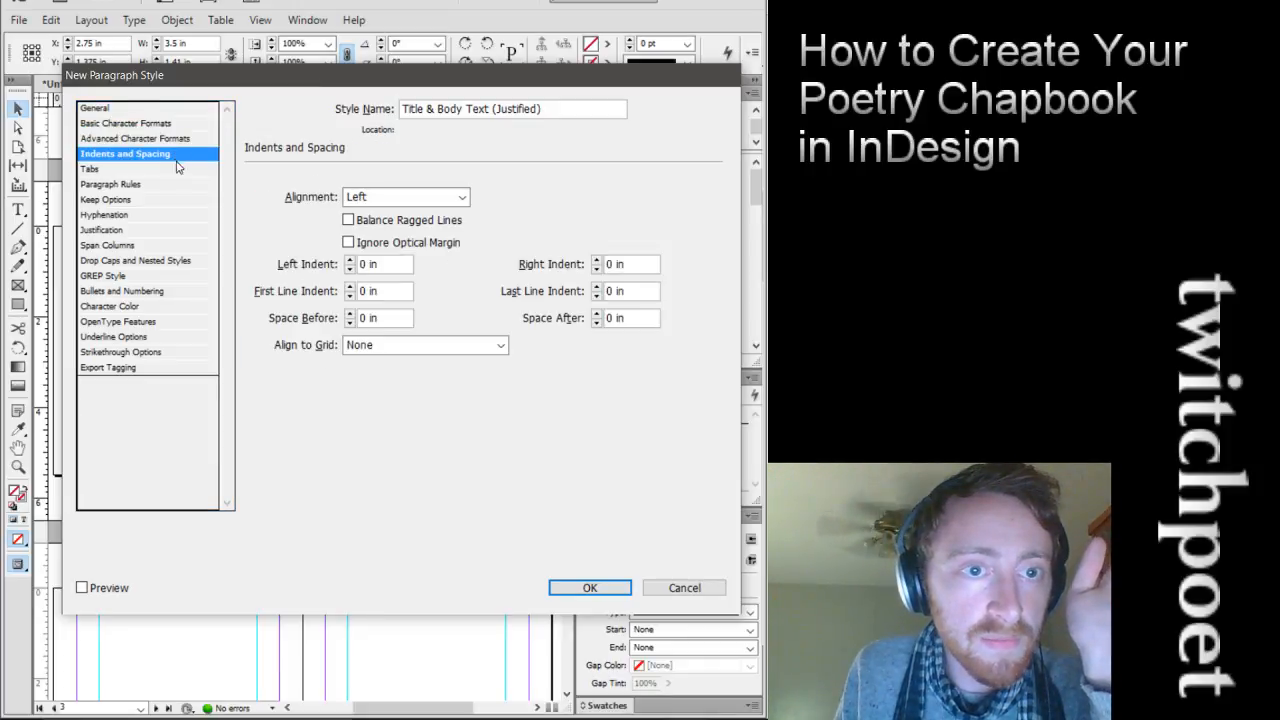
left_click(462, 197)
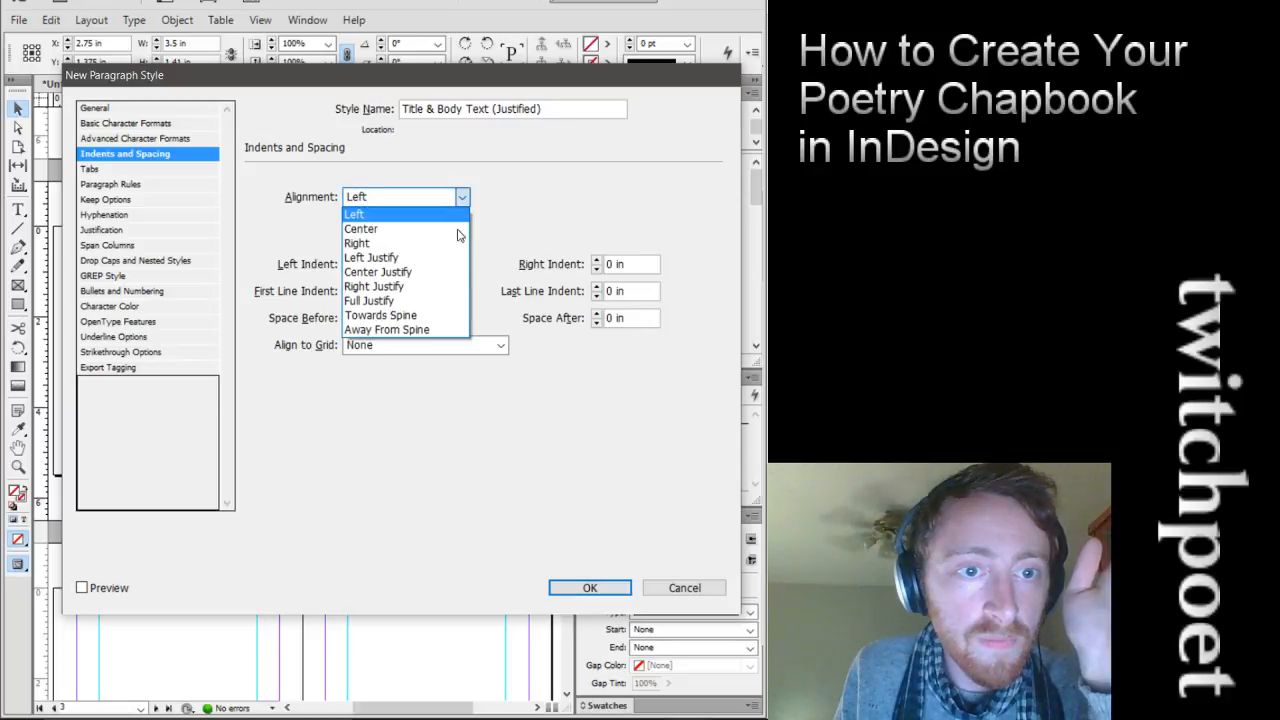
left_click(463, 301)
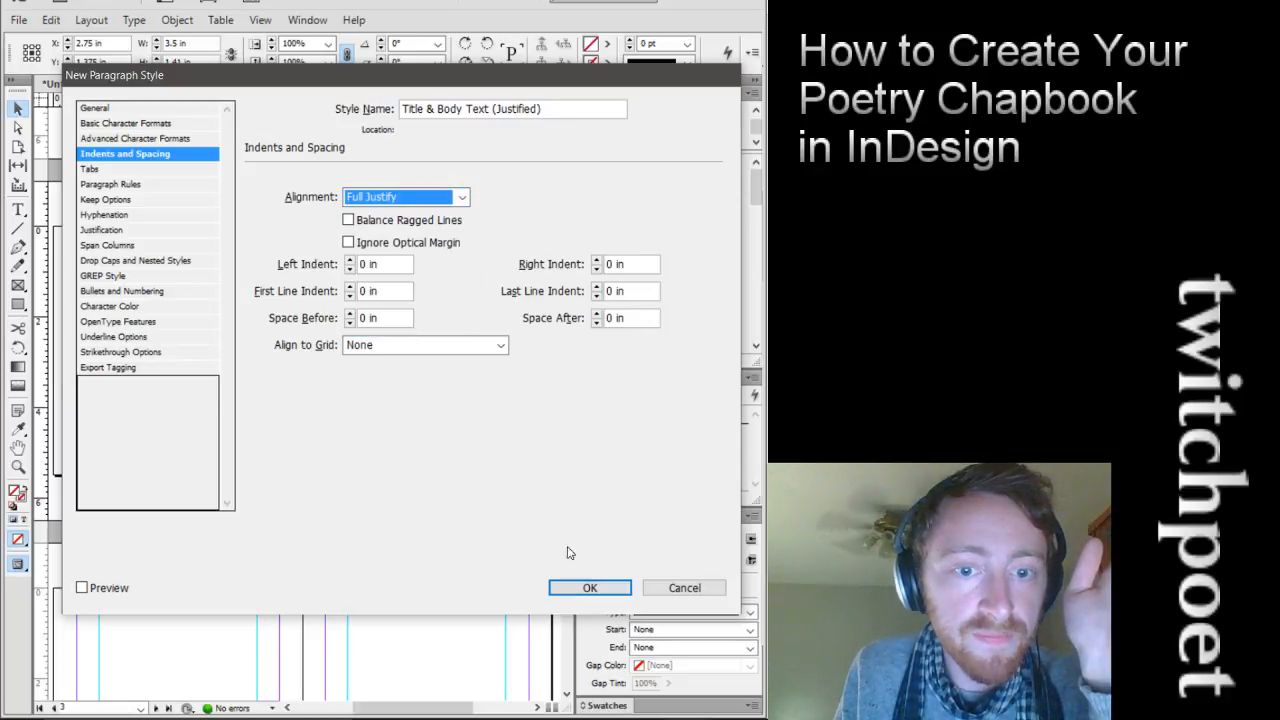
left_click(586, 588)
left_click(630, 432)
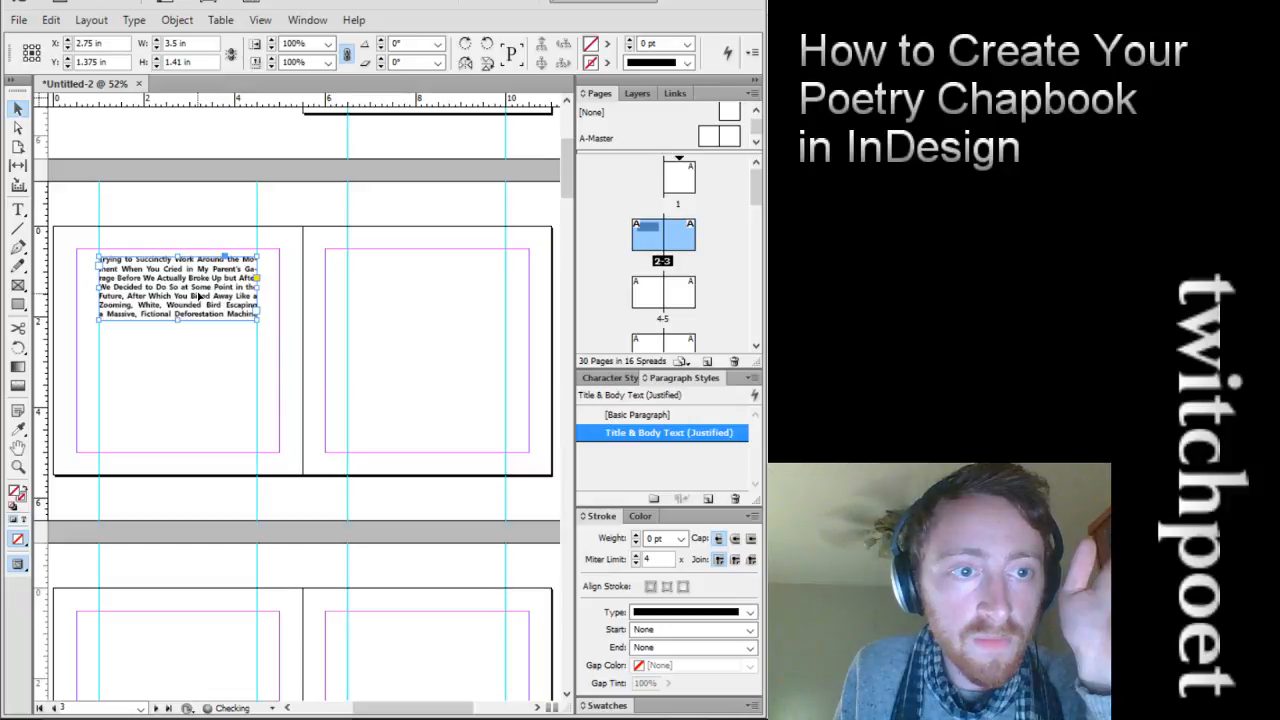
Try the other character styles on the title frame, and return it to "Titles Text of Poems"
left_click(590, 378)
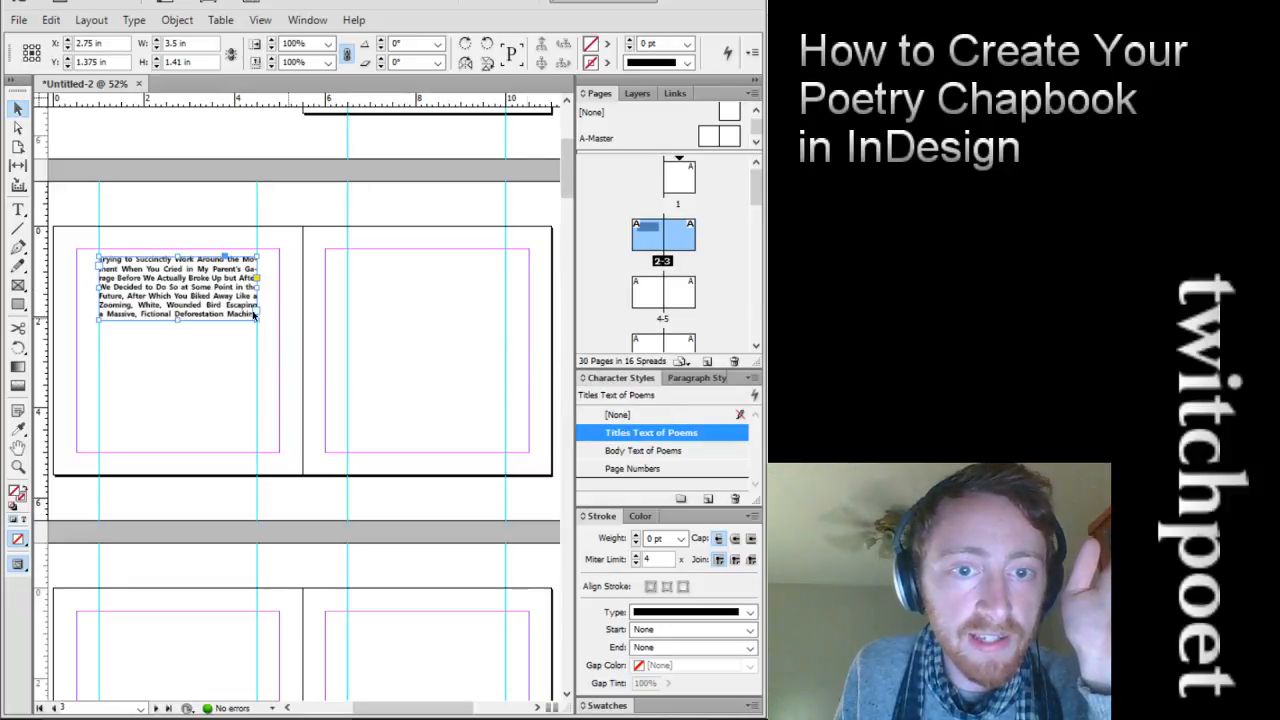
left_click(631, 450)
left_click(632, 433)
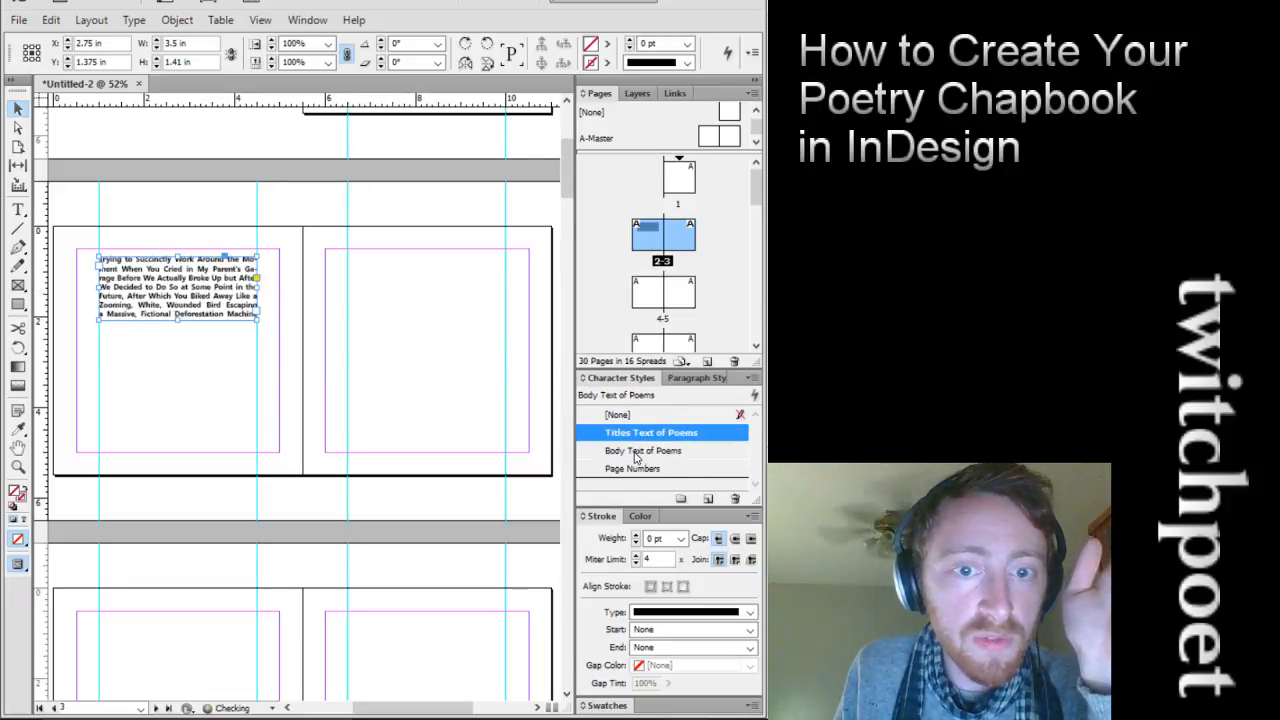
left_click(634, 468)
left_click(633, 446)
left_click(632, 435)
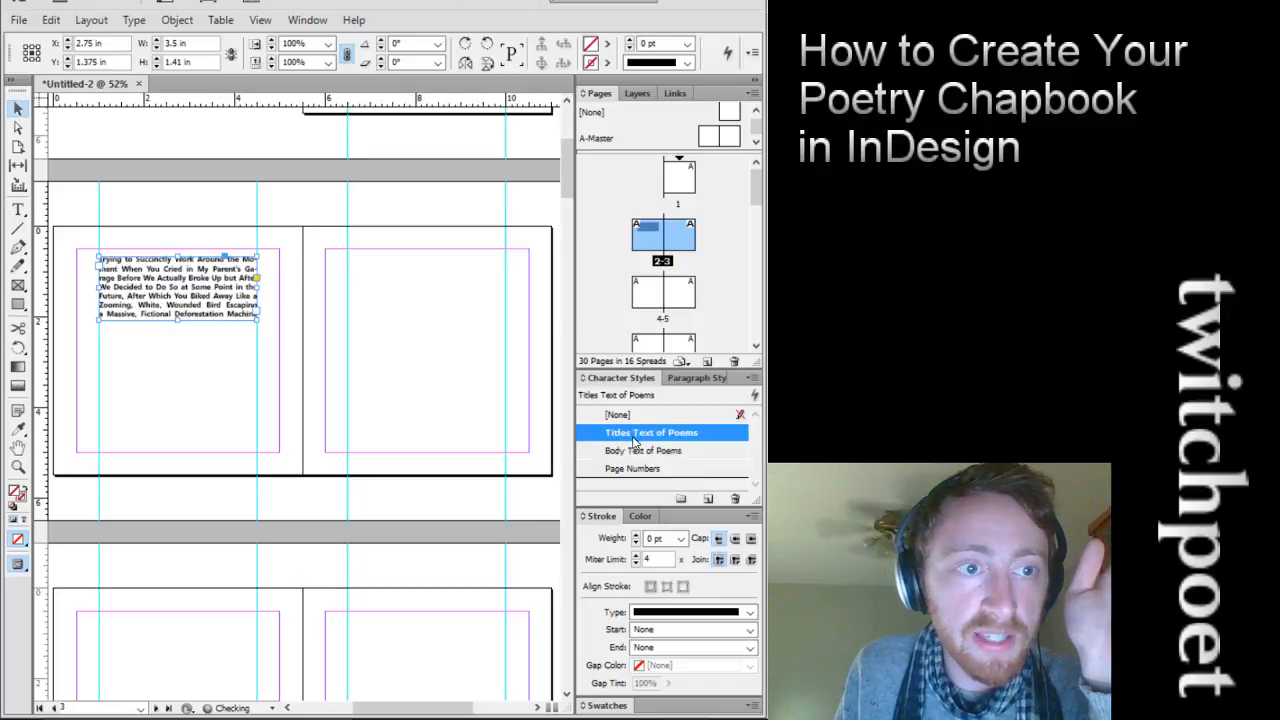
left_click(640, 451)
left_click(634, 434)
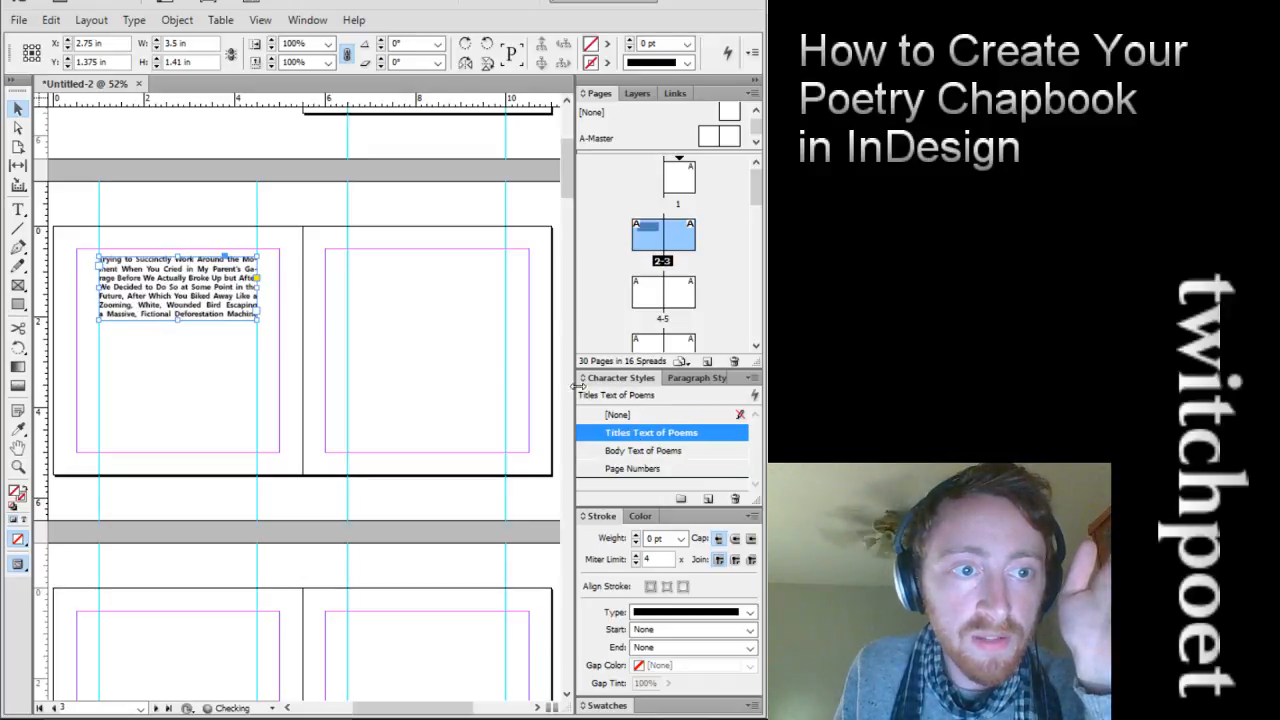
Move the title frame up to page 2's top margin, at Y 1.205 in, and deselect it
left_click_drag(217, 289, 217, 281)
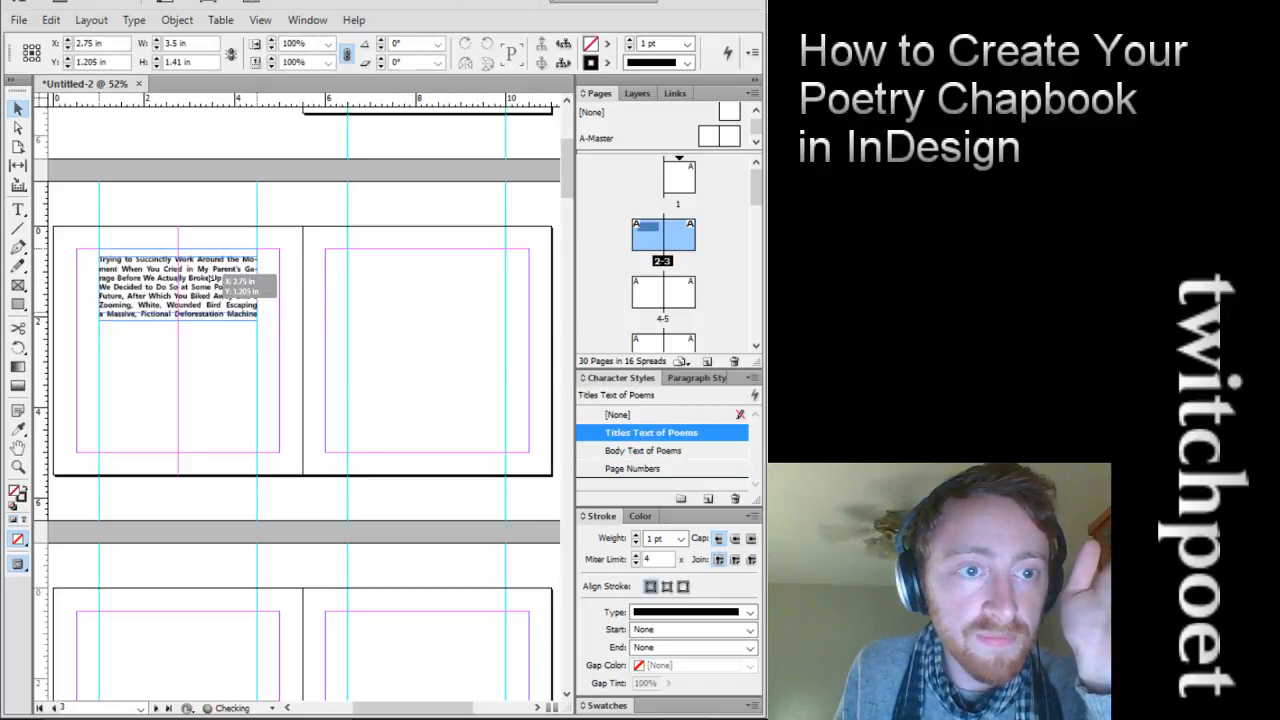
left_click(312, 286)
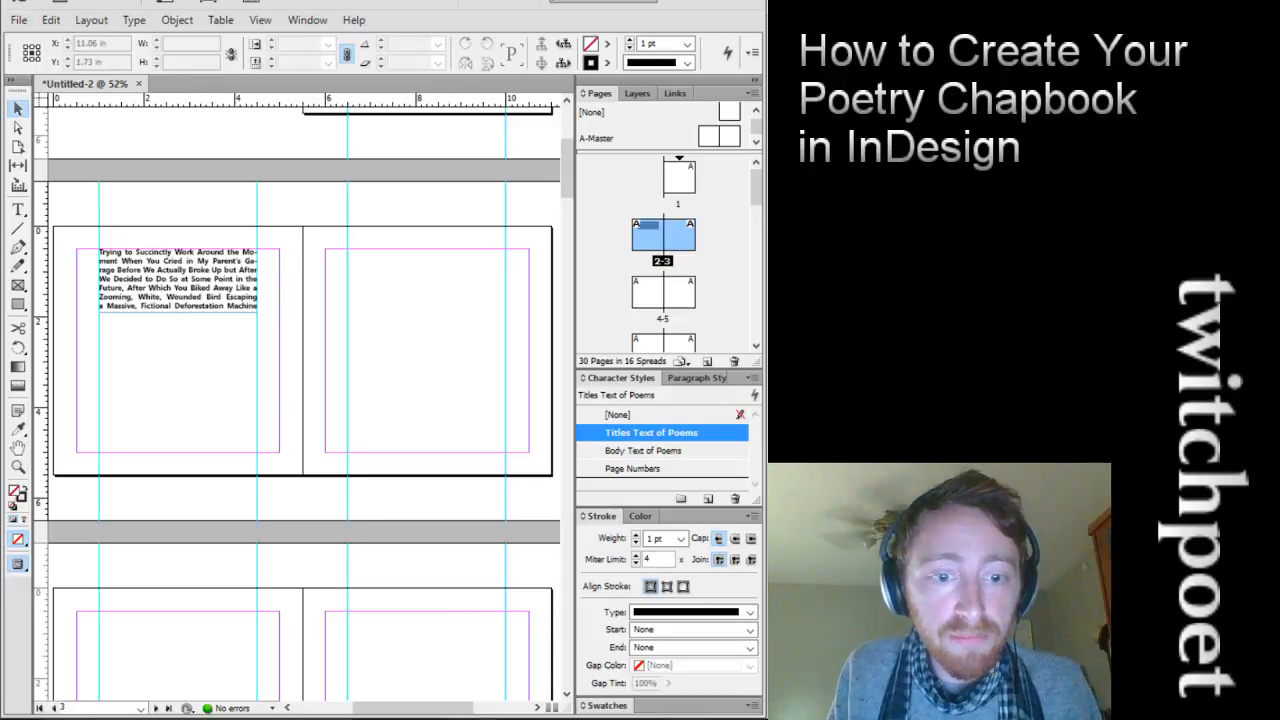
Switch to the PDF in Chrome and paste the "Trying to Succinctly Work Around the Moment" poem's body text into the address bar to strip its line breaks
left_click(503, 650)
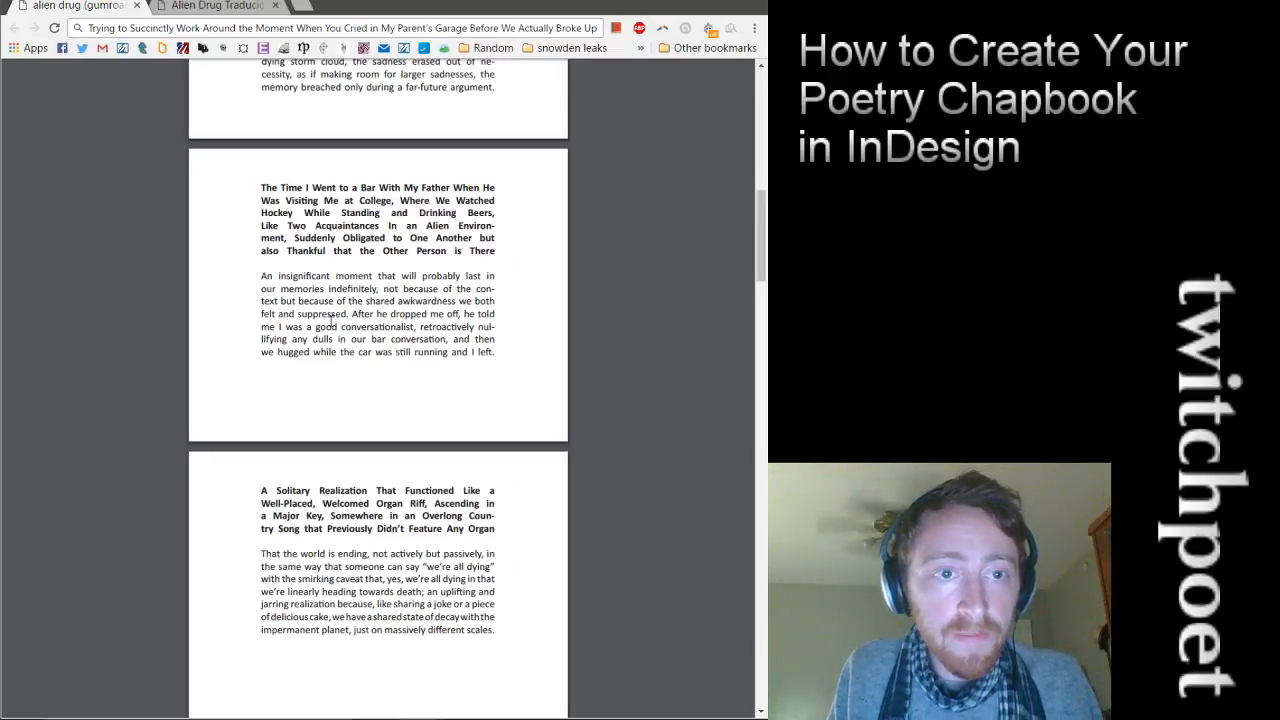
scroll(361, 338, "down", 5)
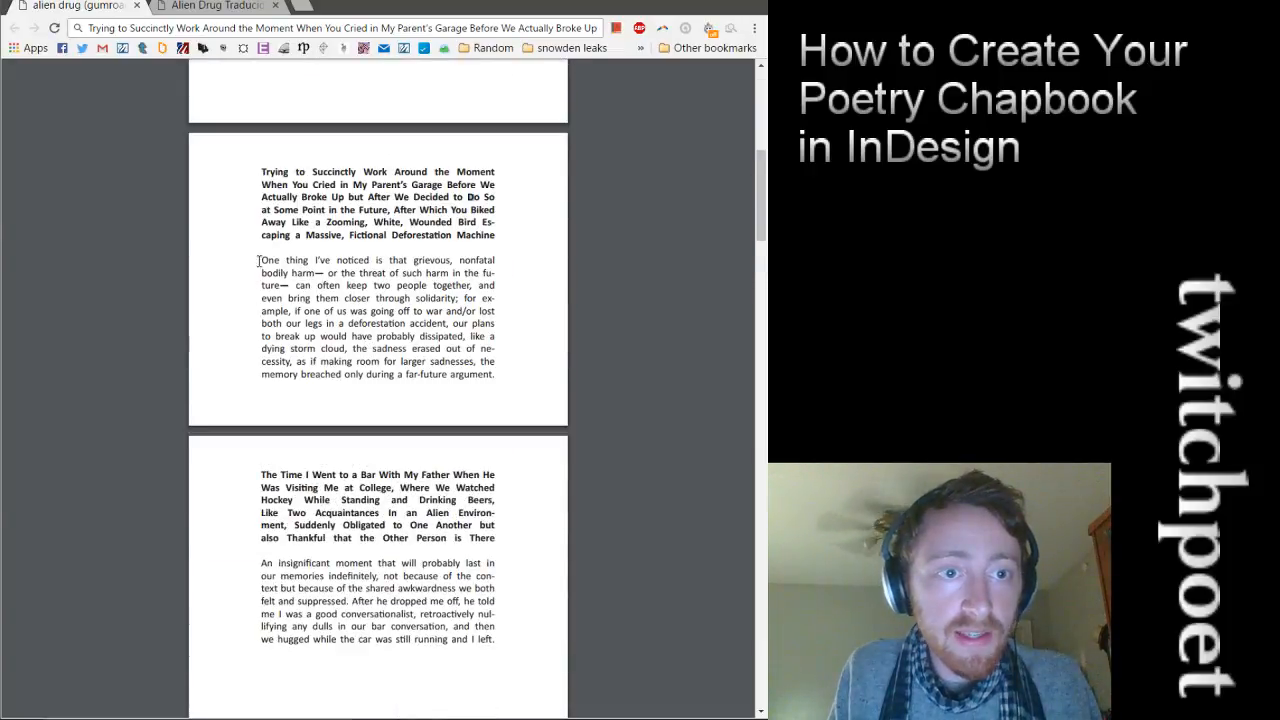
left_click_drag(258, 261, 500, 378)
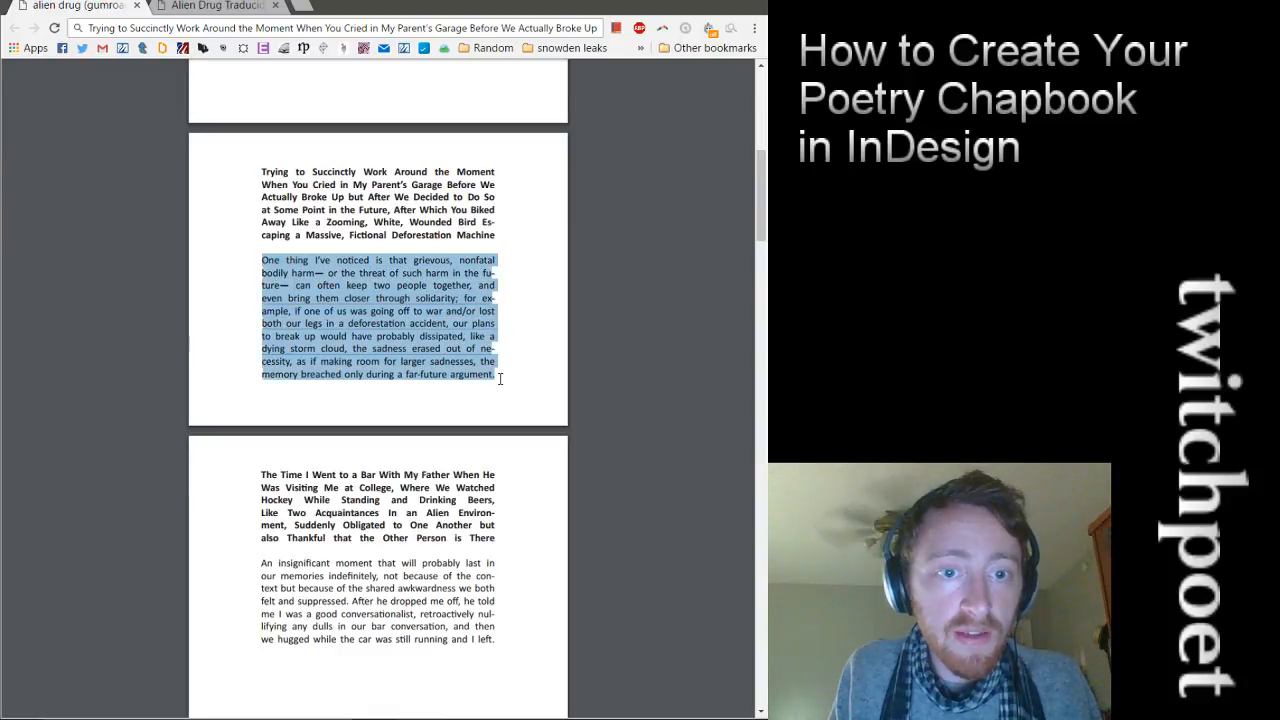
left_click(152, 28)
key("ctrl+v")
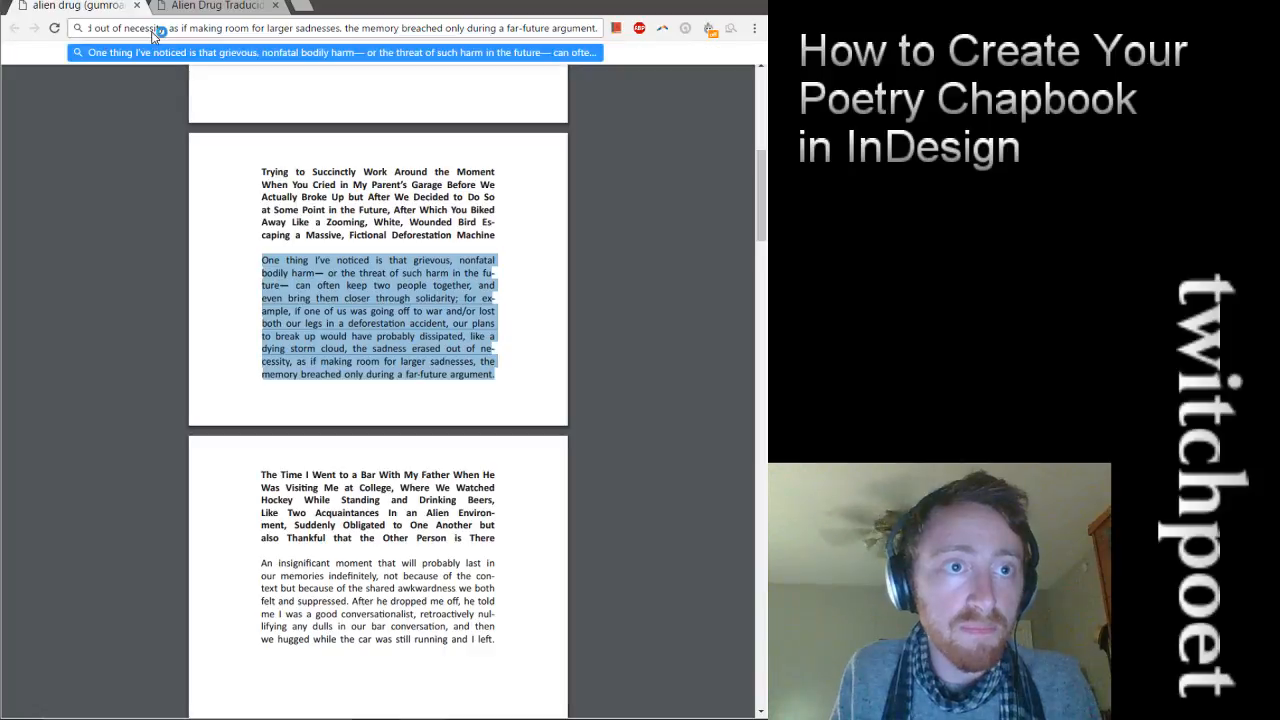
Copy the whole unbroken poem text from the address bar and switch back to InDesign
key("ctrl+a")
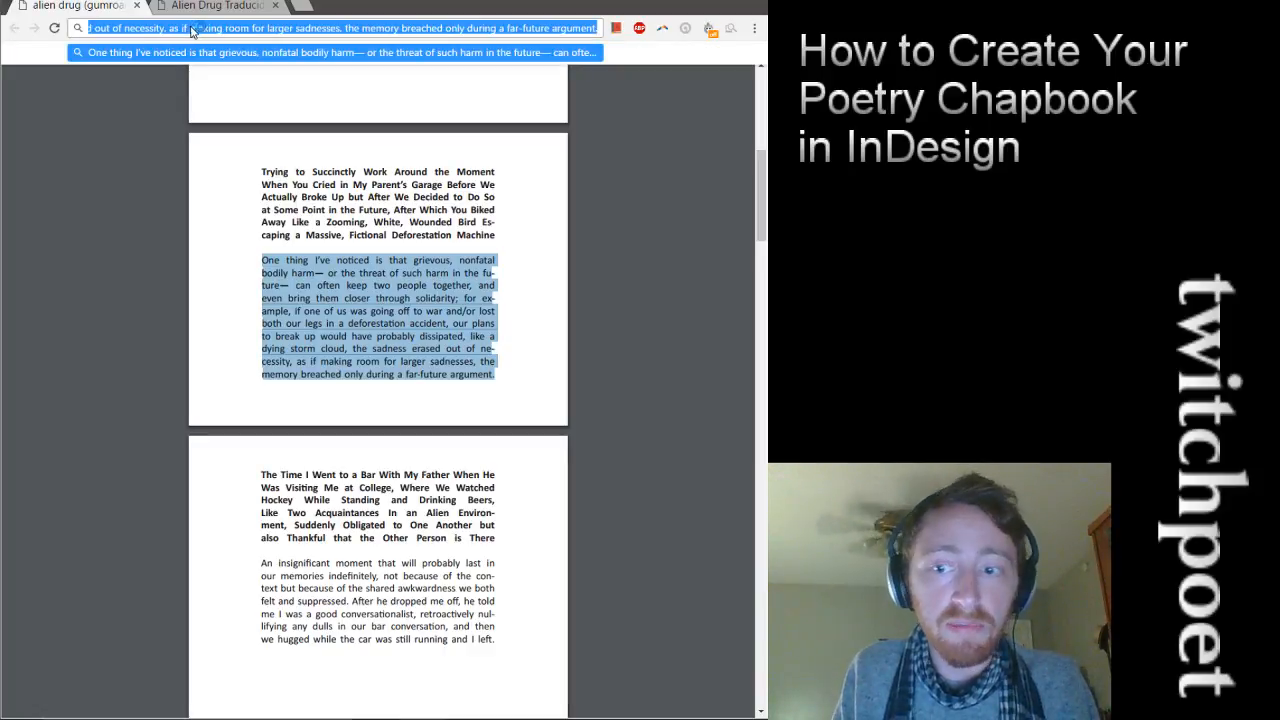
key("alt+Tab")
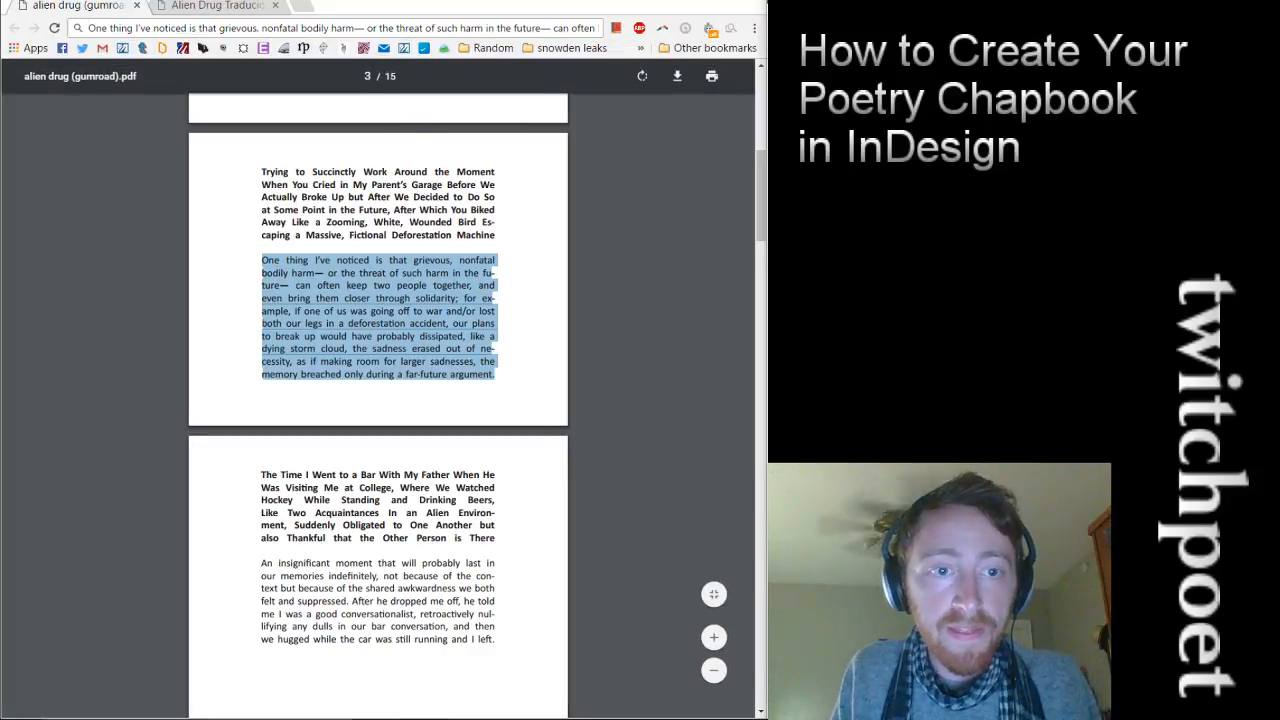
key("alt+Tab")
key("ctrl+c")
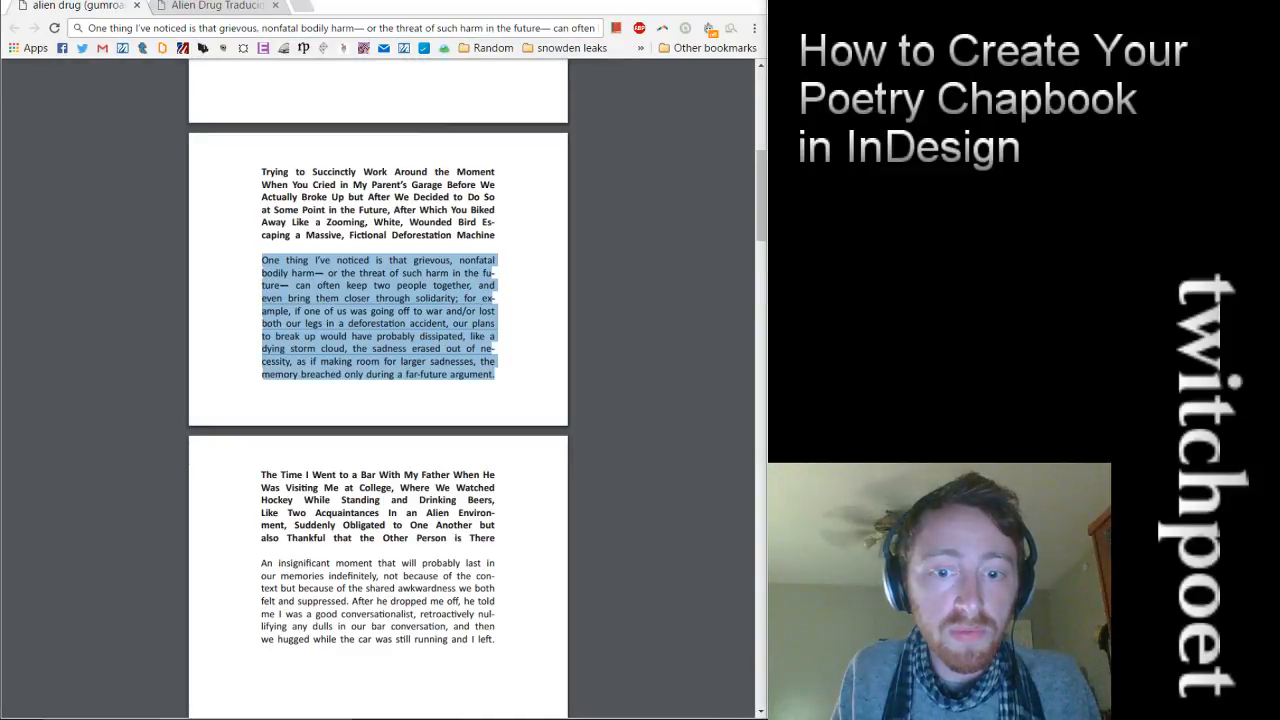
key("alt+Tab")
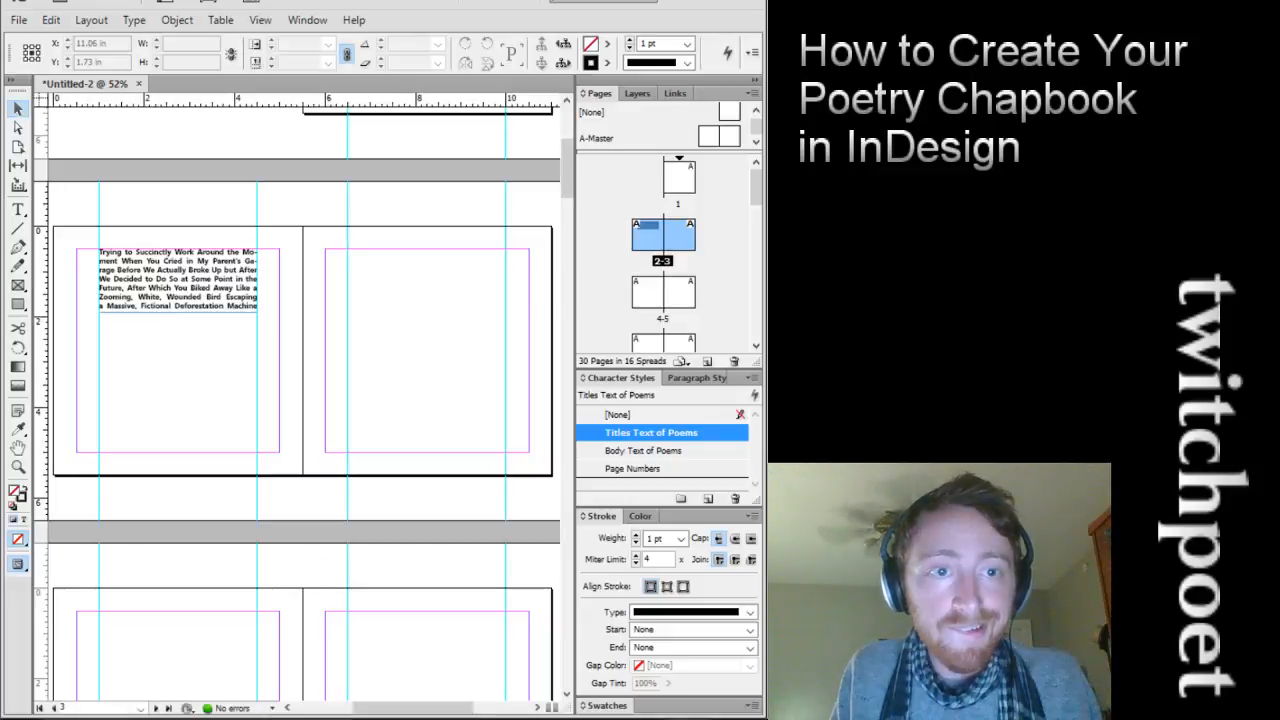
Draw a text frame about 3.5 x 2.57 in below page 2's title and paste the poem into it in the "Body Text of Poems" character style
left_click(17, 210)
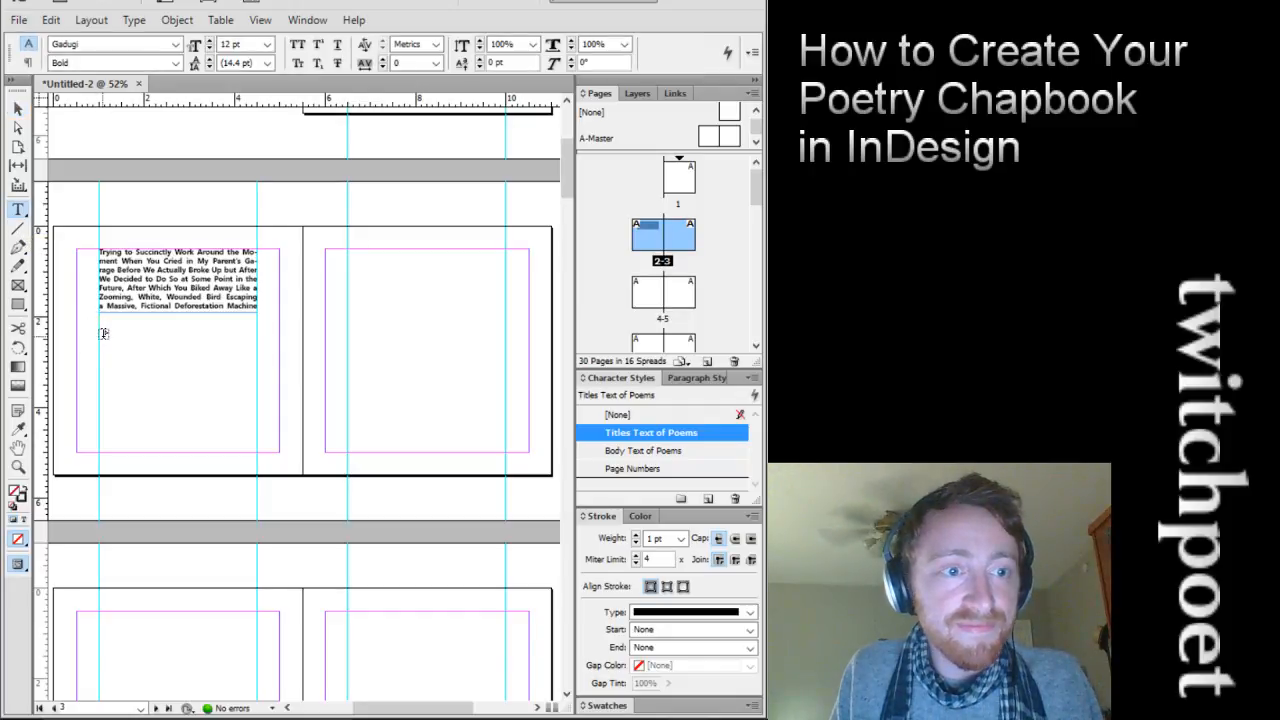
left_click_drag(101, 333, 260, 448)
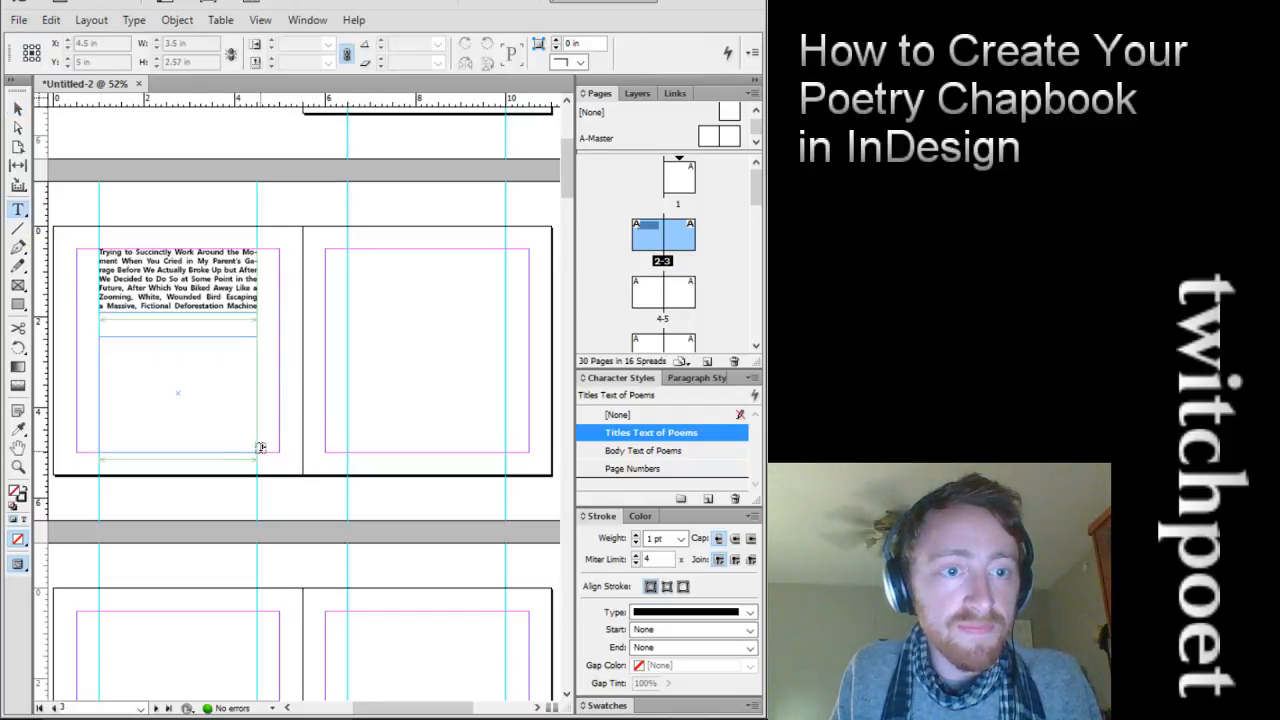
left_click(646, 456)
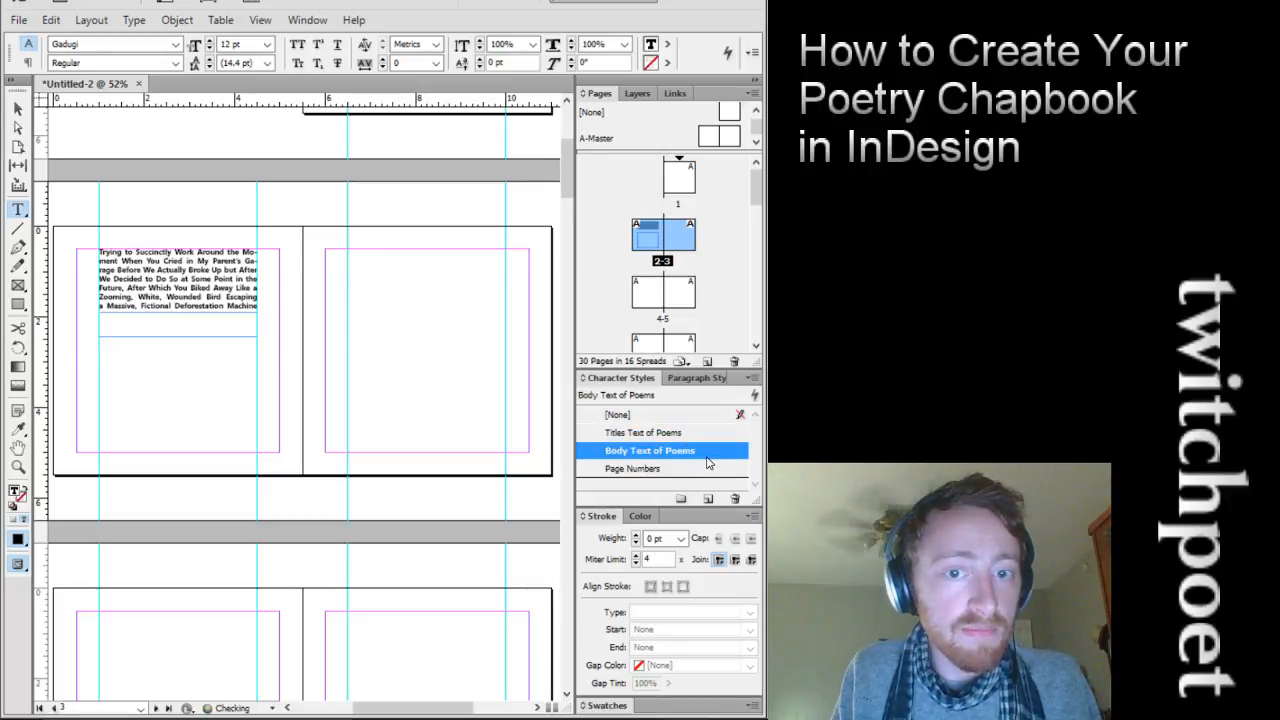
key("ctrl+v")
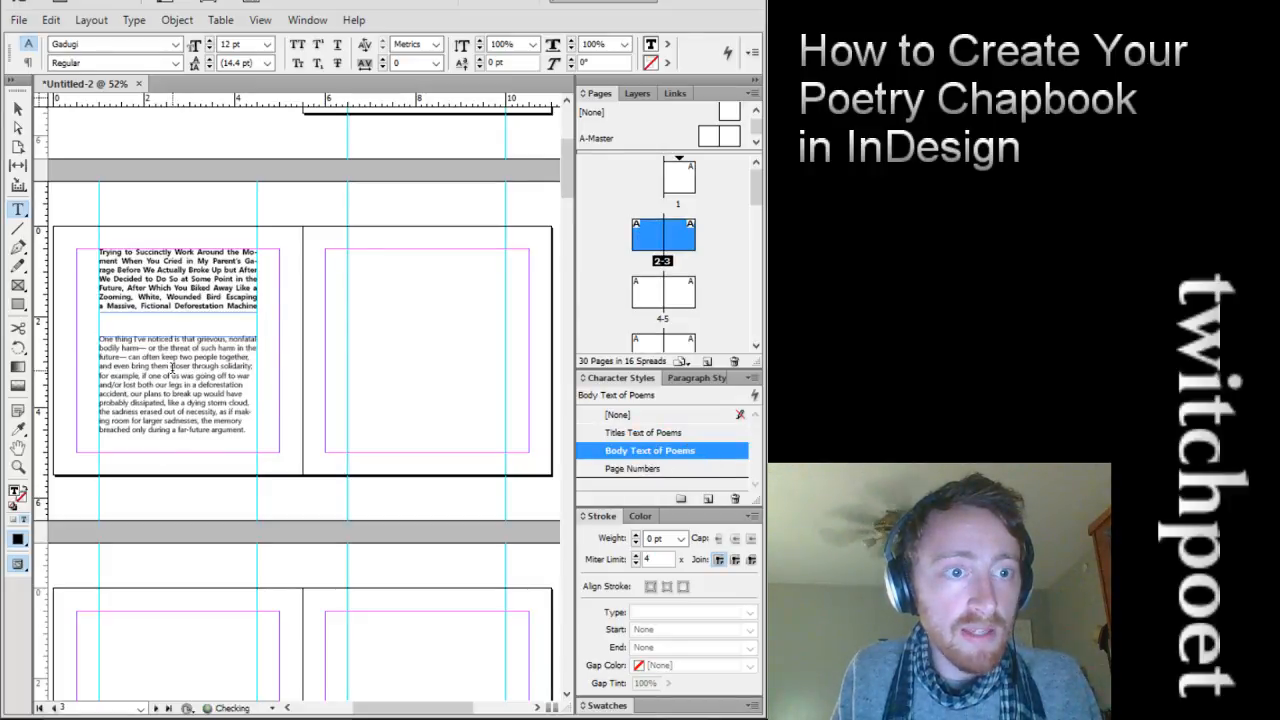
Apply the "Title & Body Text (Justified)" paragraph style to the poem's body frame, check its character style, and deselect the frame
left_click(700, 378)
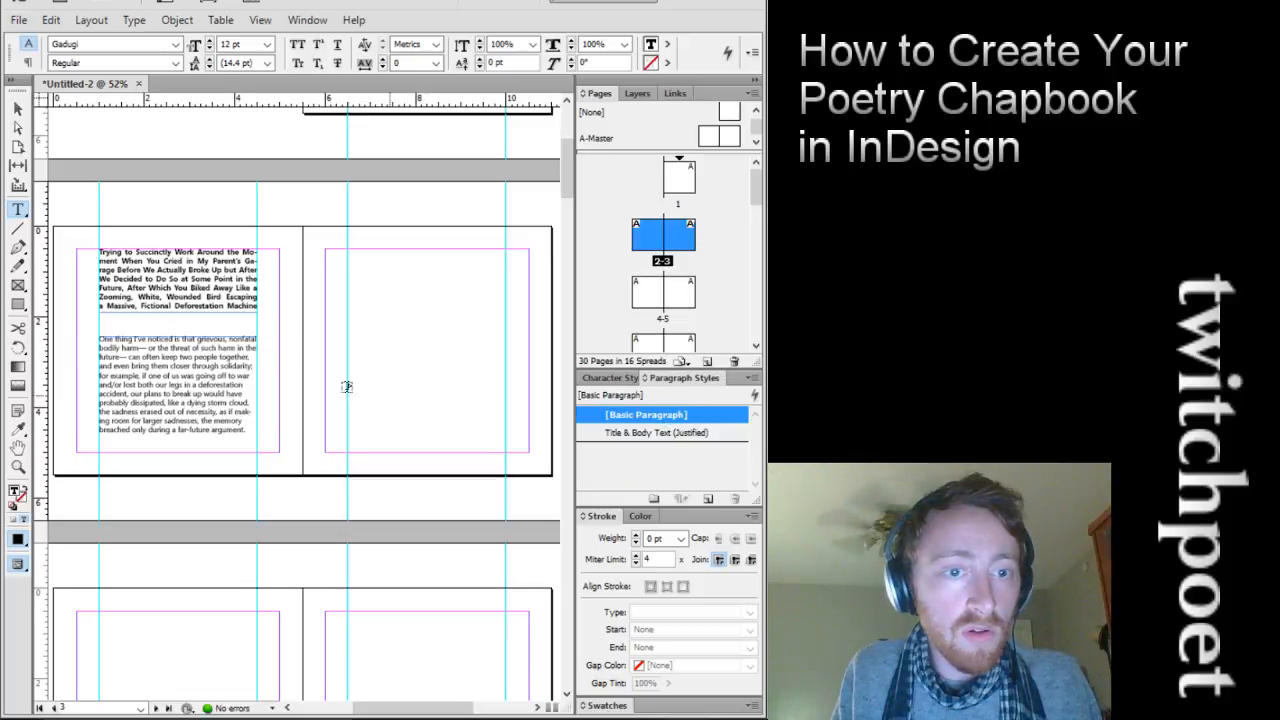
left_click(17, 110)
left_click(698, 433)
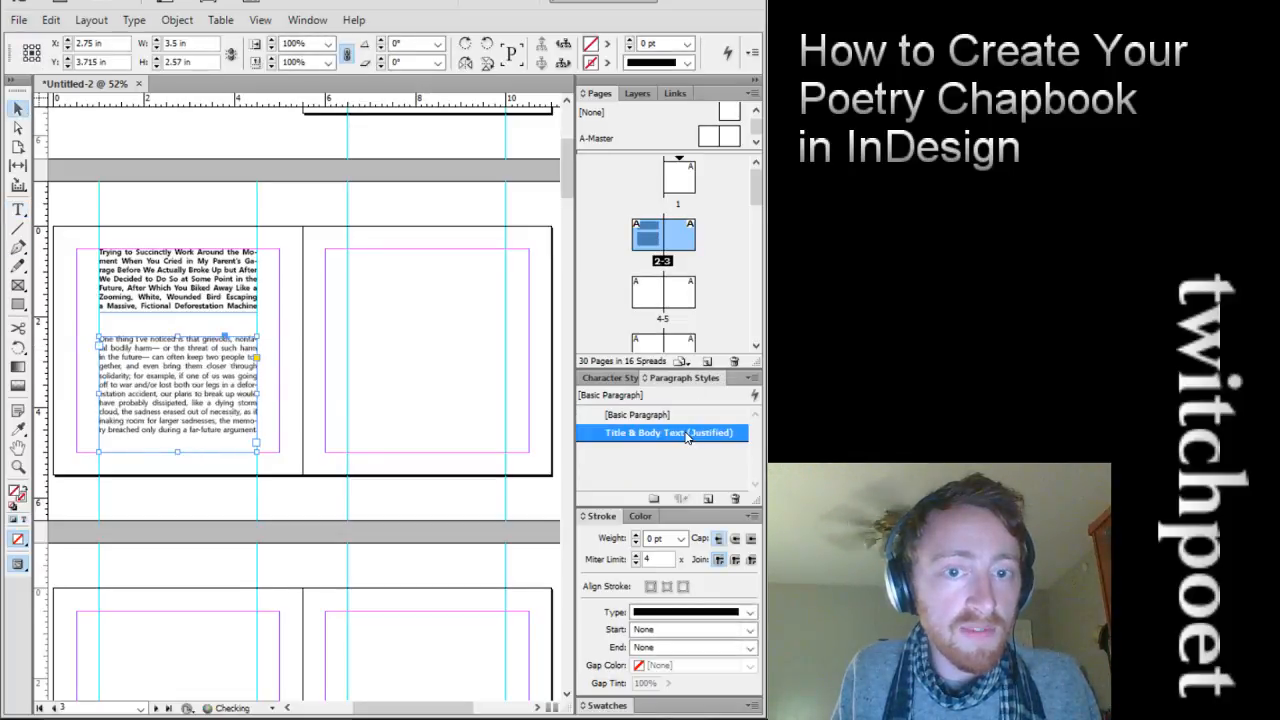
left_click(611, 379)
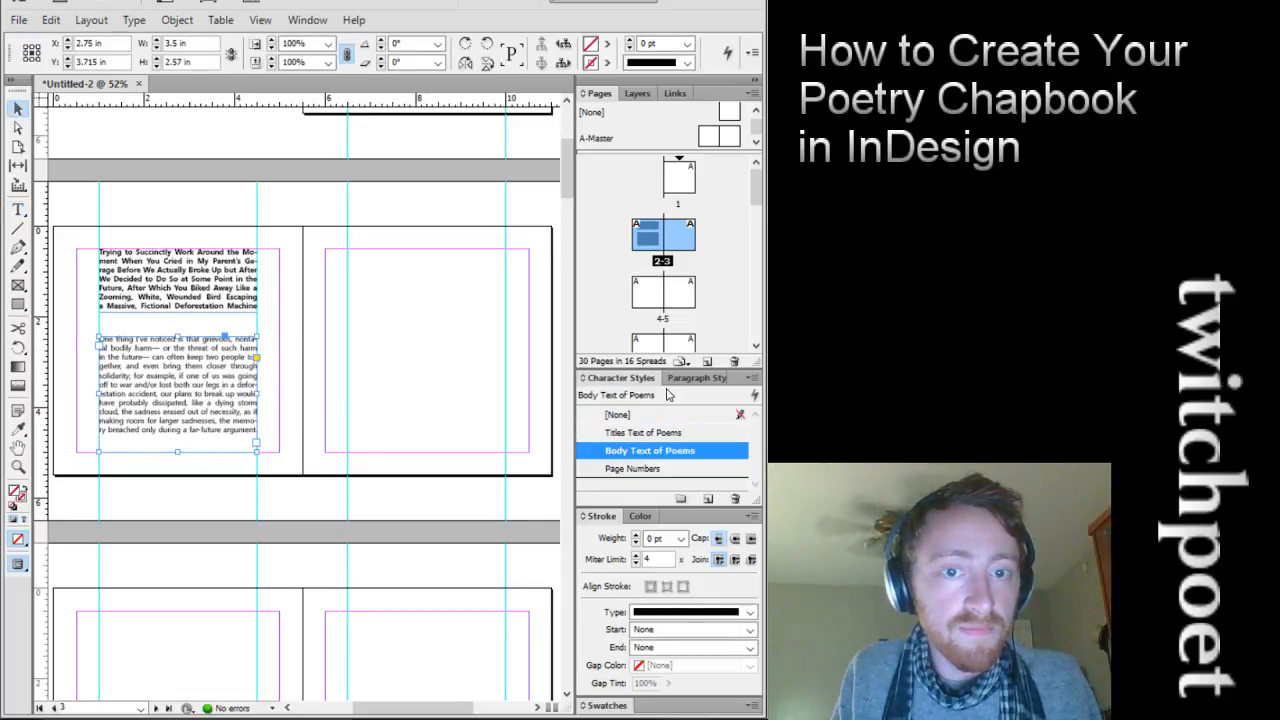
left_click(677, 384)
left_click(330, 437)
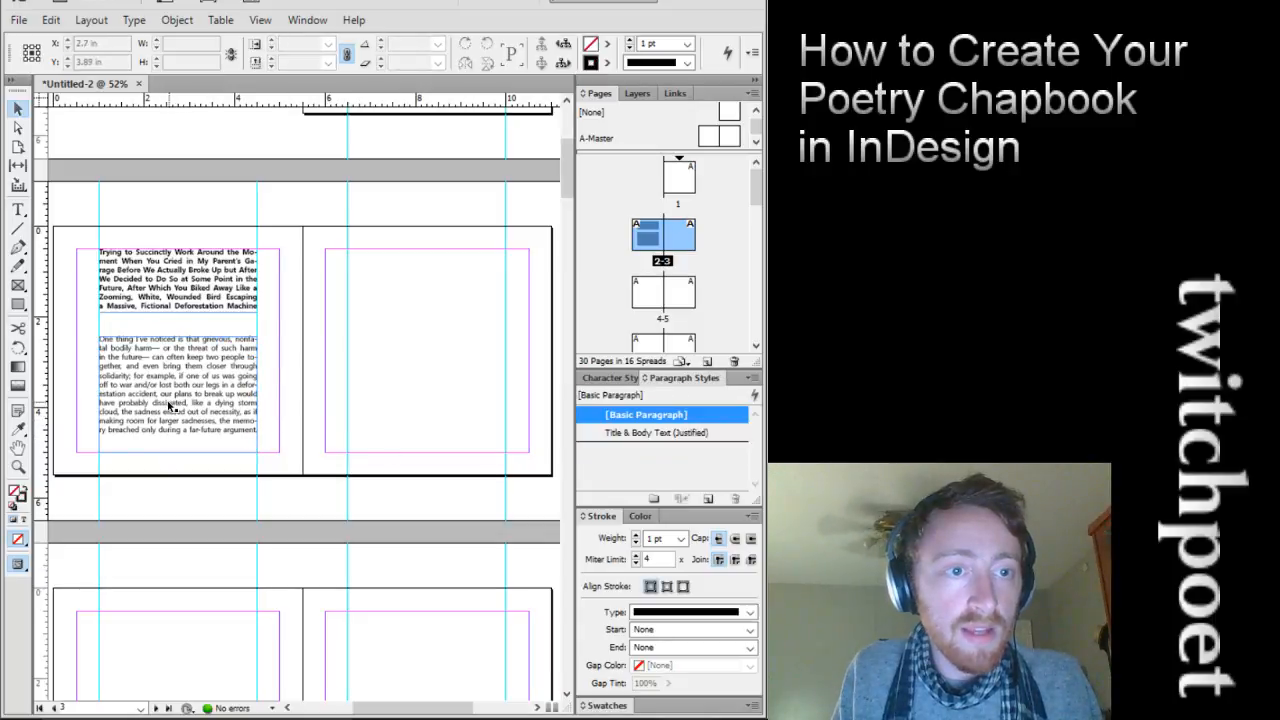
Move the body text frame on page 2 slightly up, to Y 3.635 in
left_click(163, 392)
double_click(163, 392)
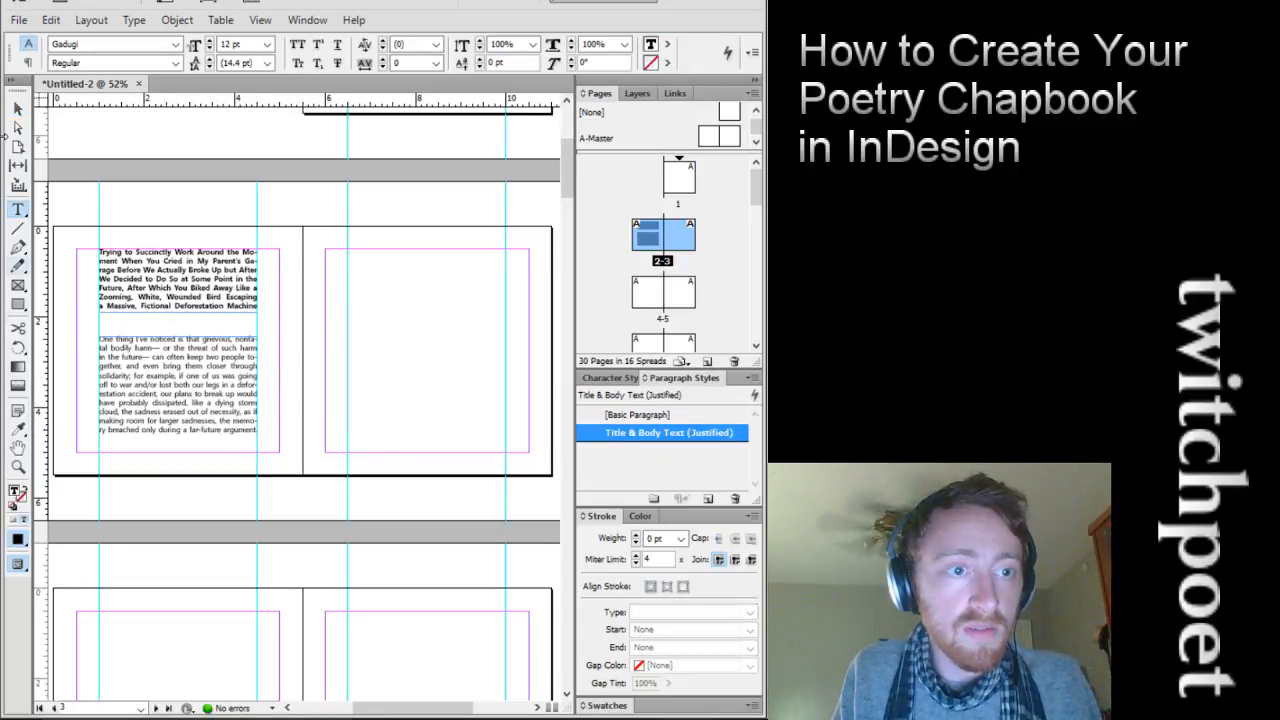
left_click(17, 110)
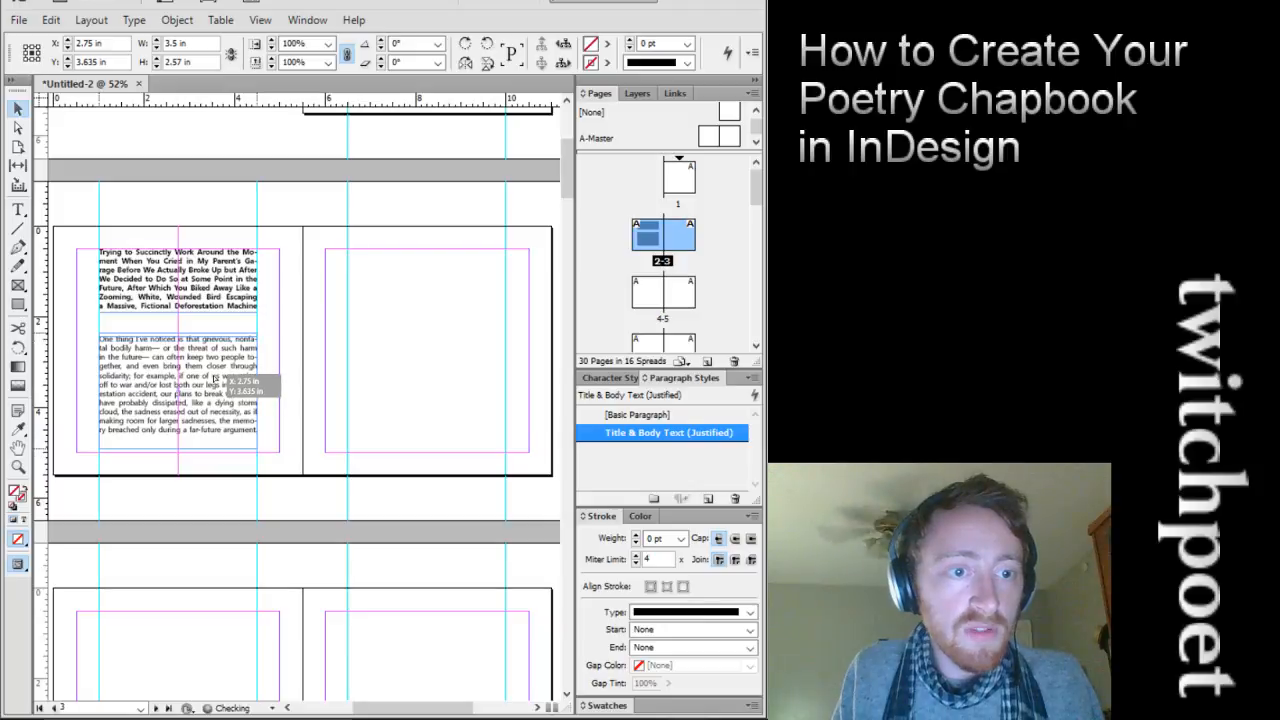
left_click(194, 291)
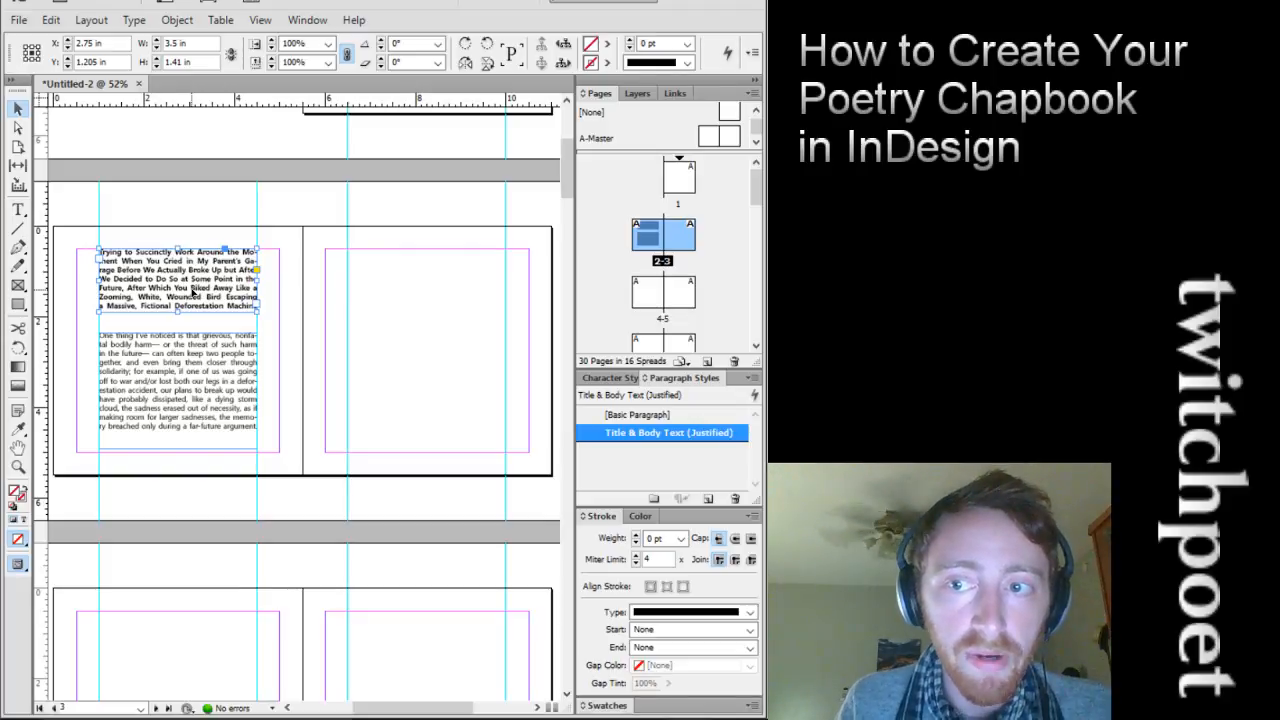
Fit the heights of page 2's body and title frames to their text, and check each frame's bounds
left_click(197, 361)
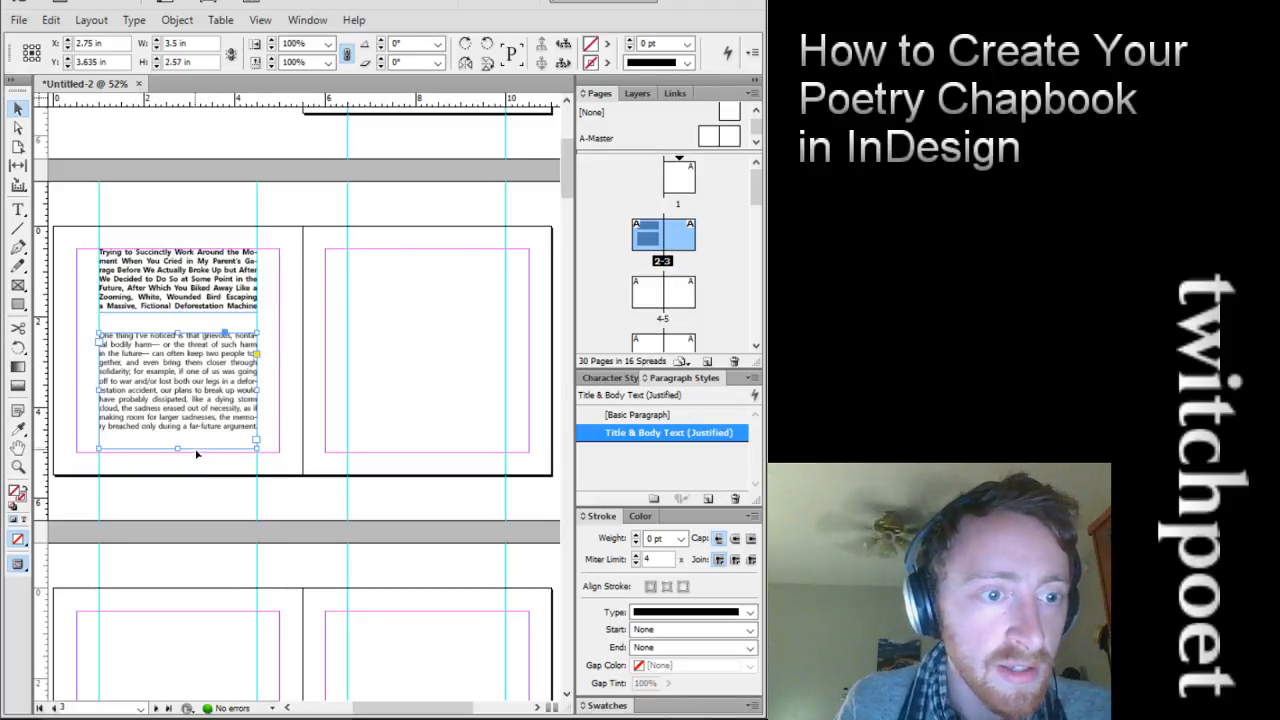
scroll(180, 452, "left", 3)
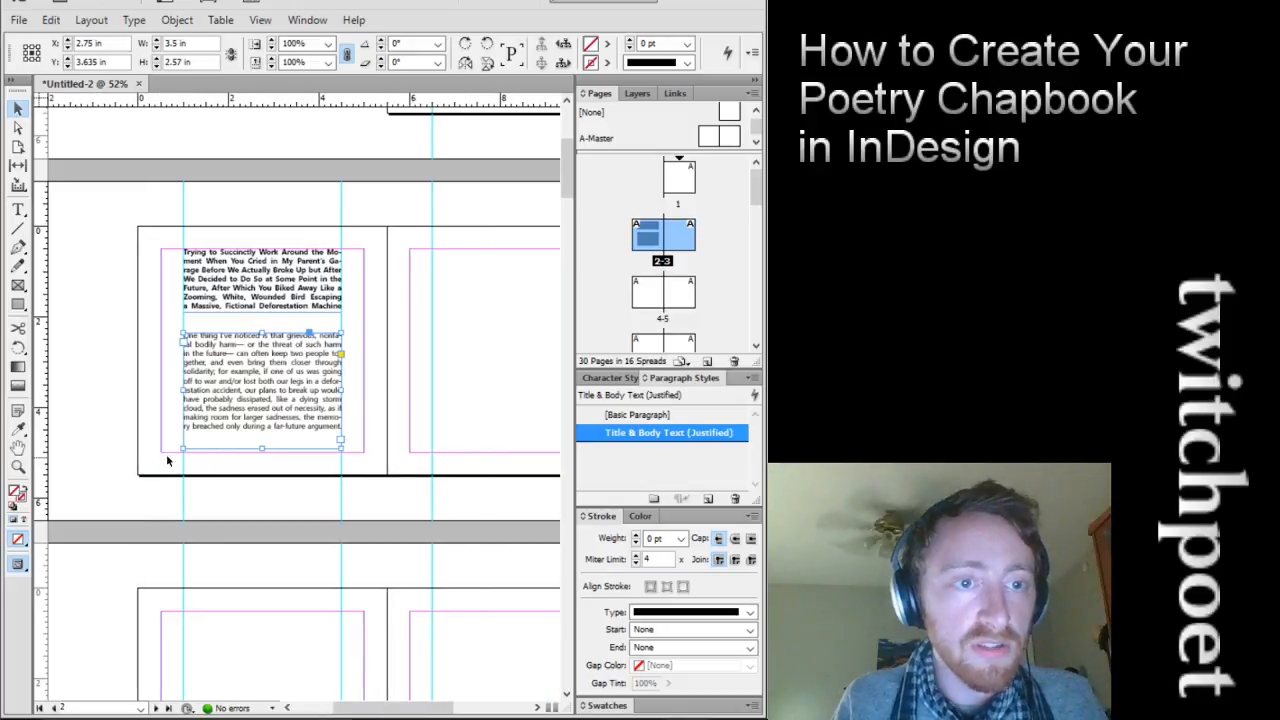
scroll(190, 450, "up", 2)
scroll(193, 450, "up", 1)
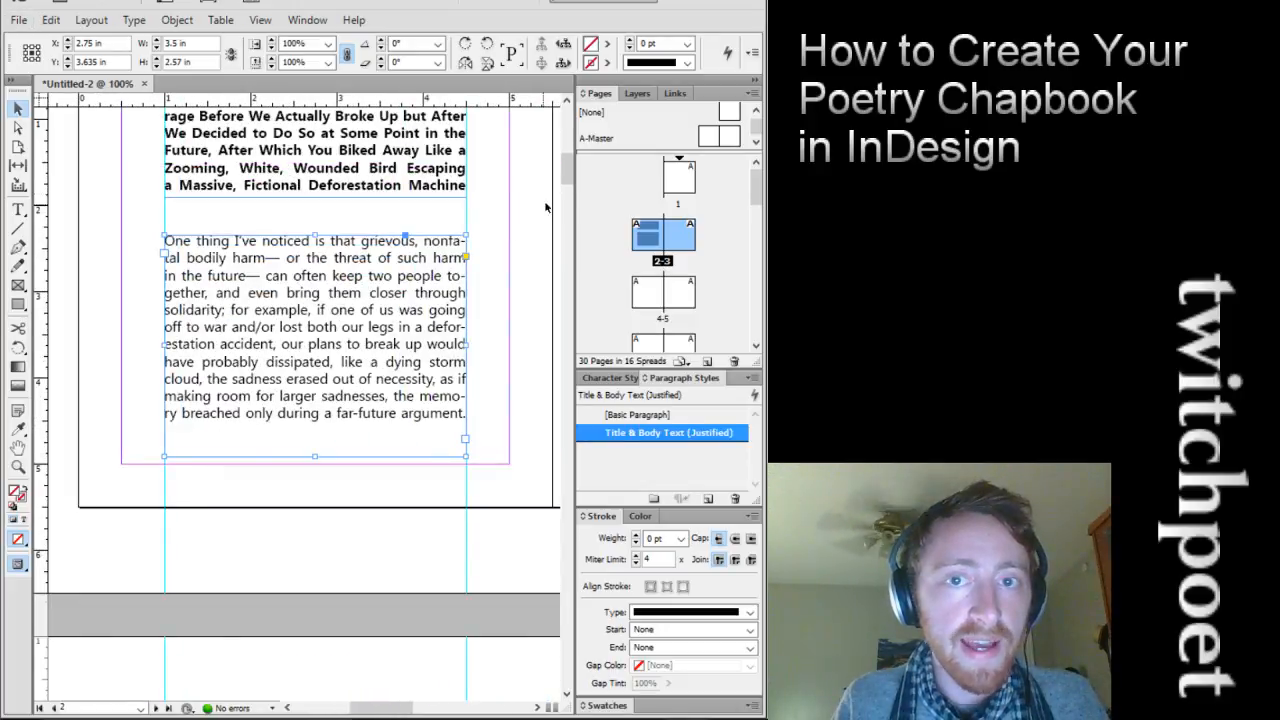
scroll(563, 177, "up", 3)
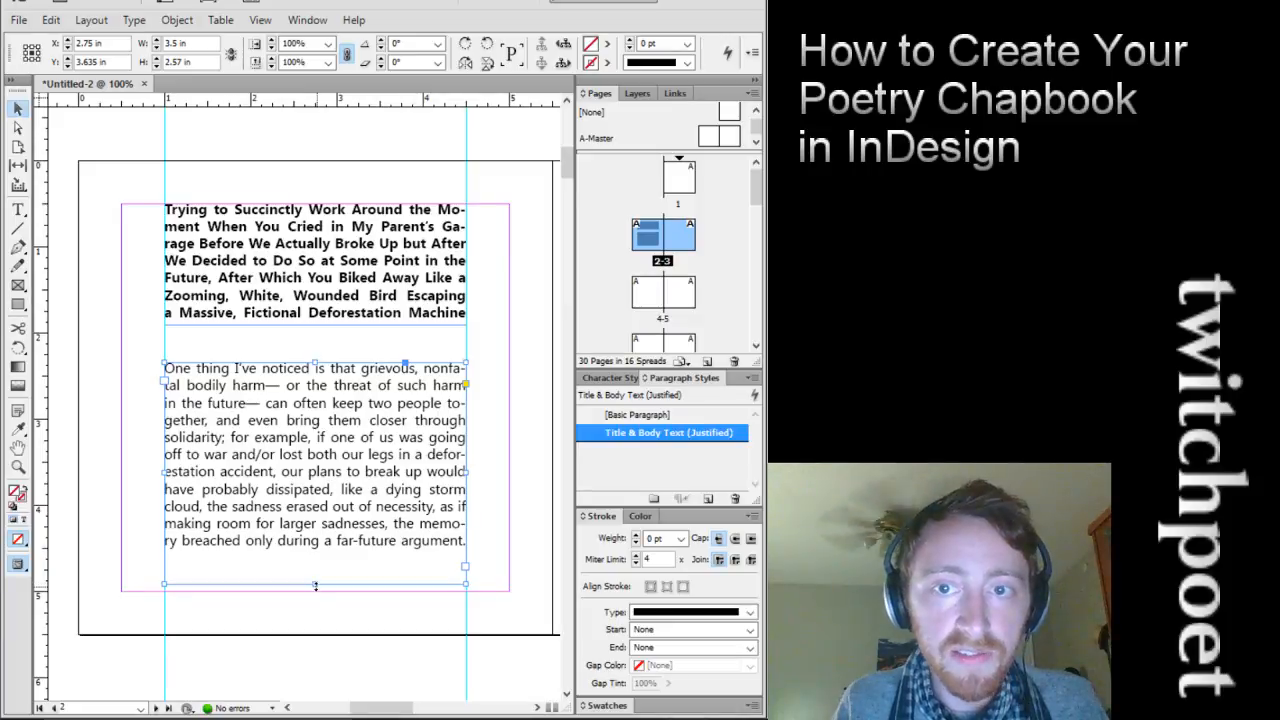
double_click(315, 586)
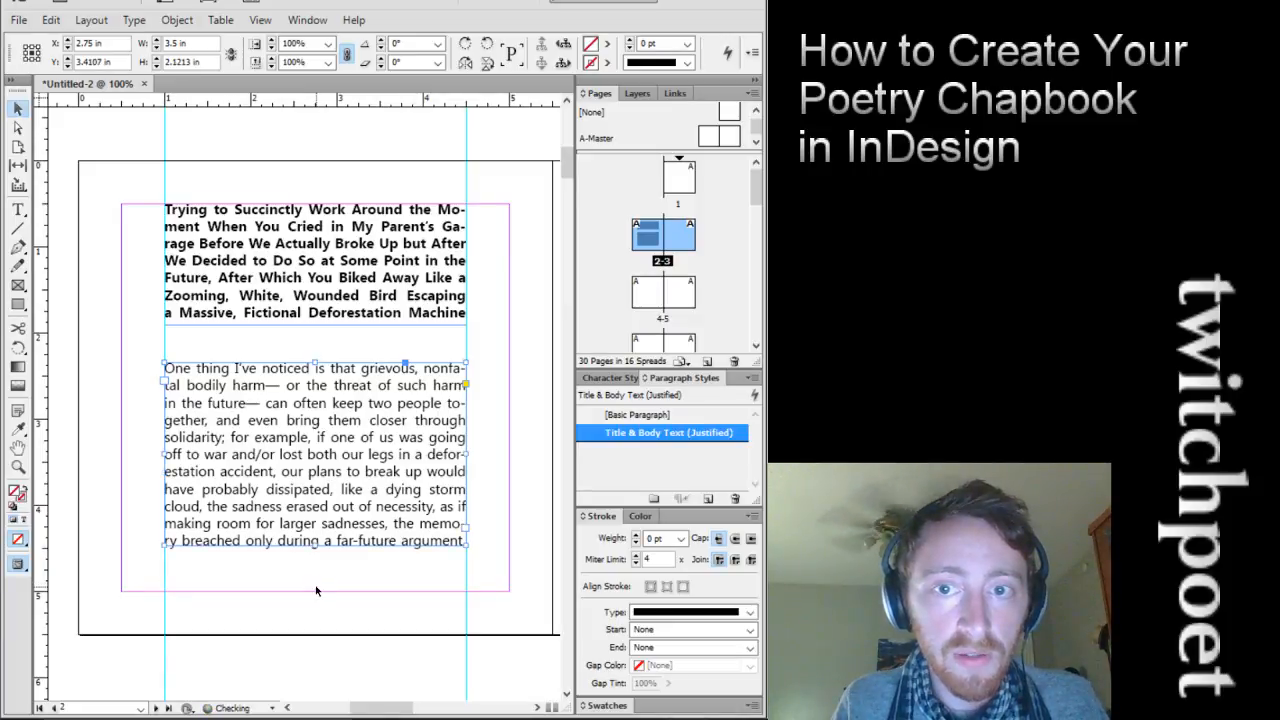
left_click(314, 318)
double_click(314, 321)
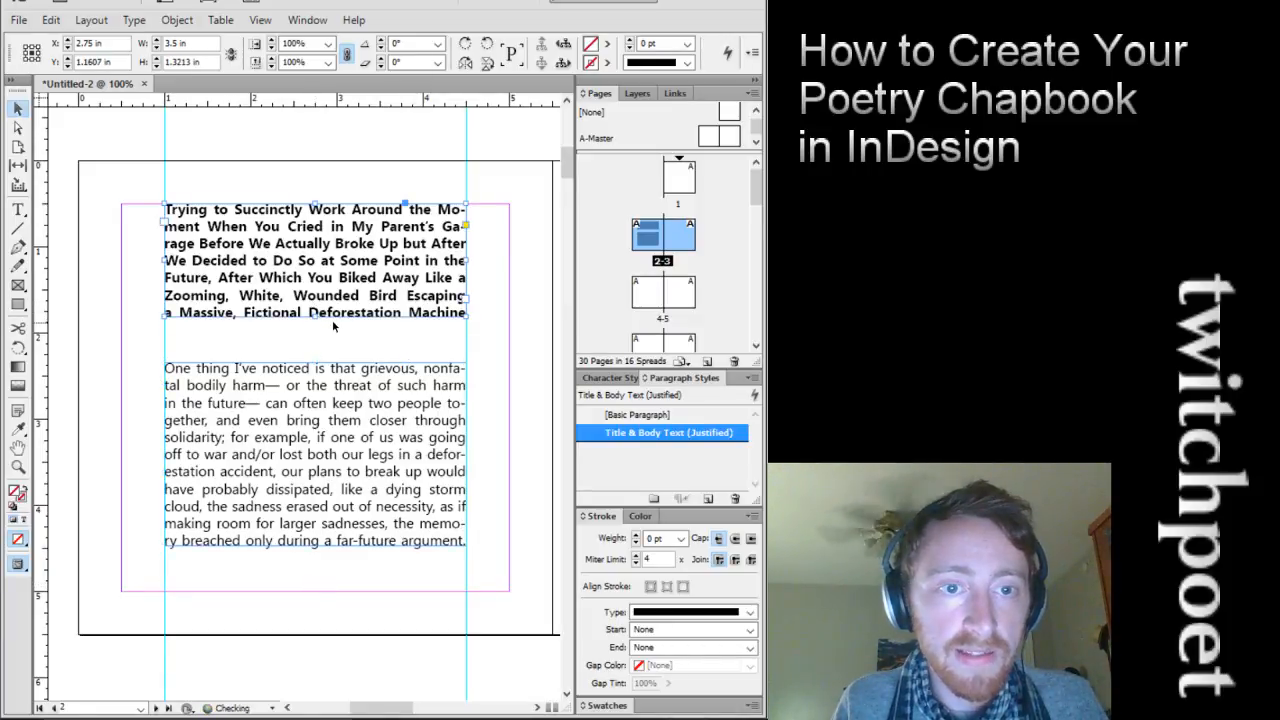
left_click(392, 323)
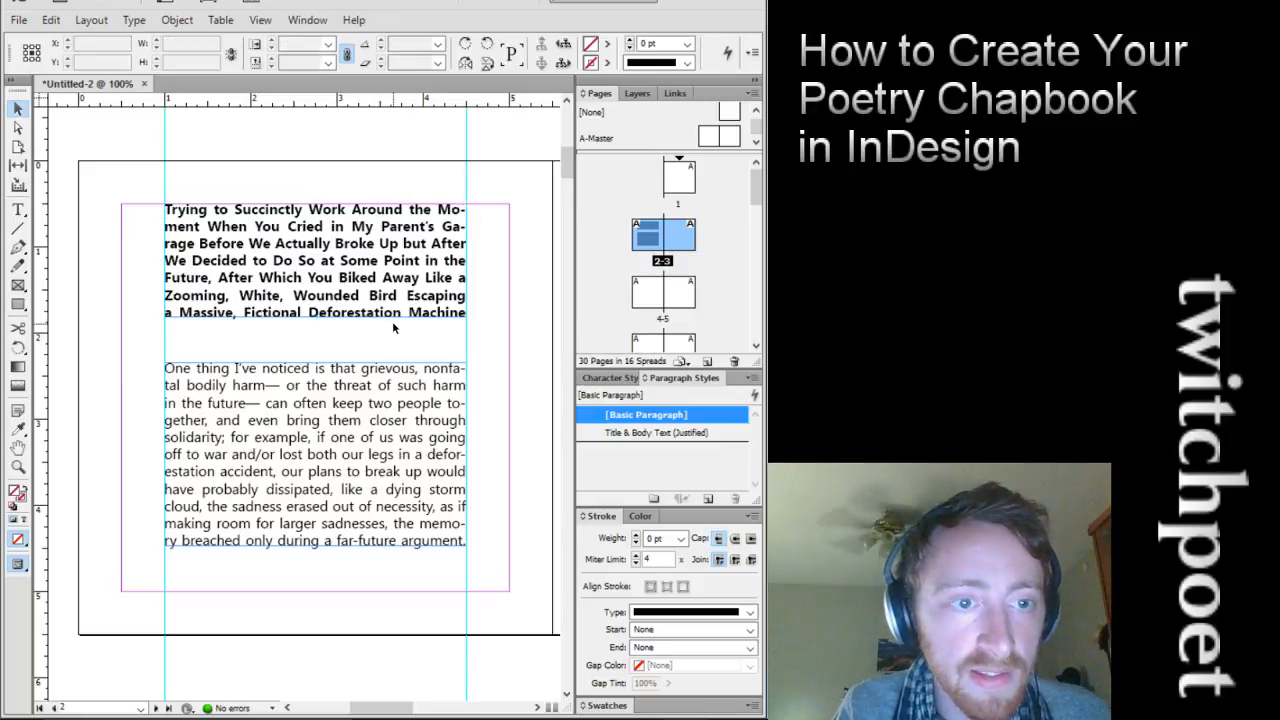
left_click(443, 303)
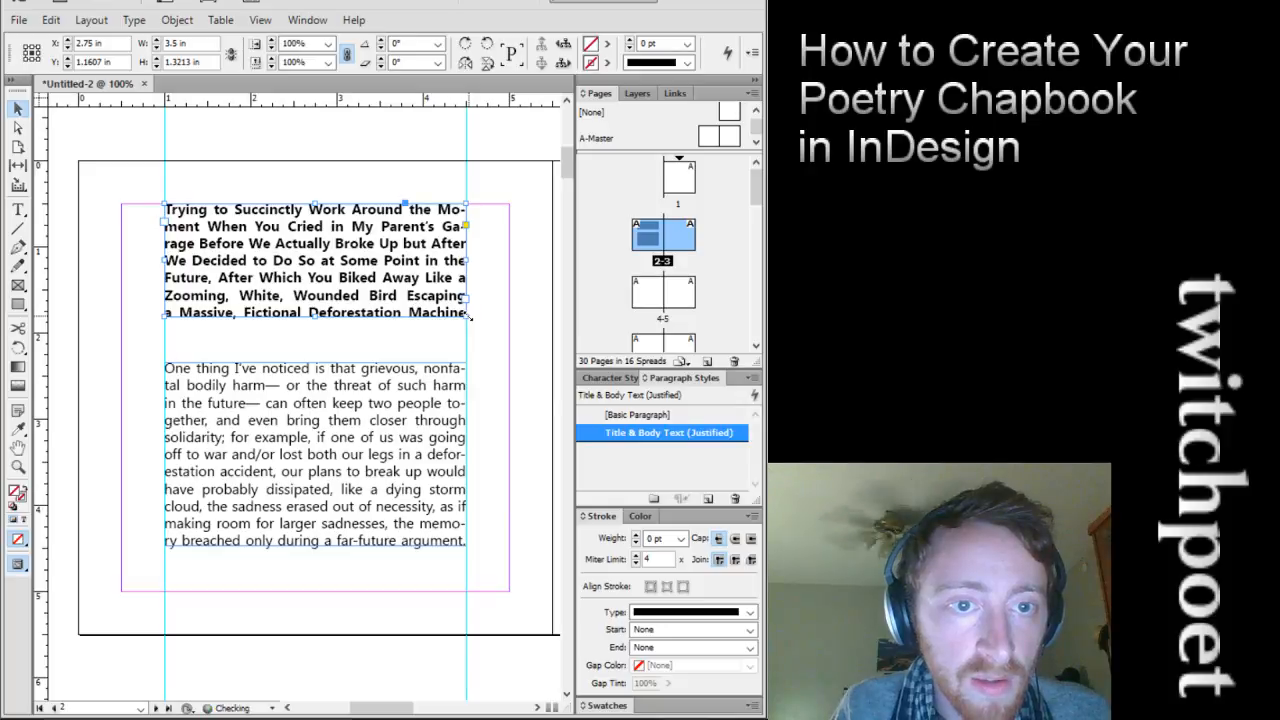
left_click(462, 528)
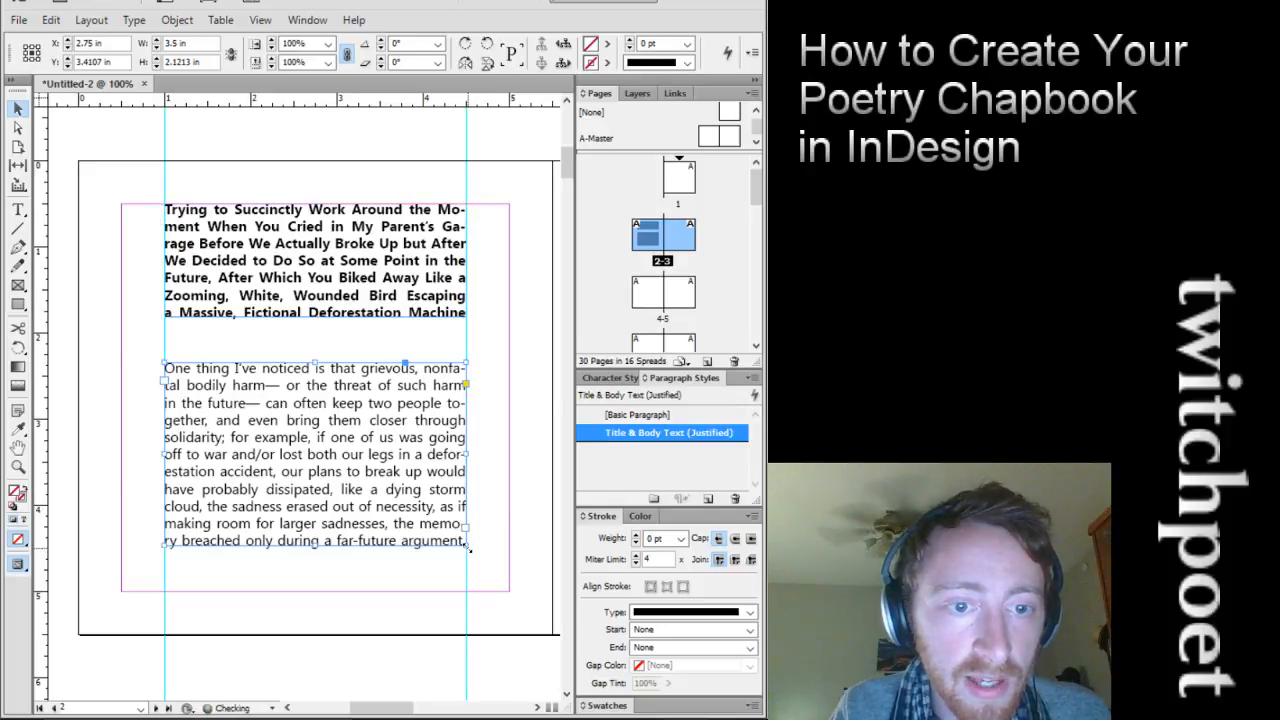
left_click(520, 450)
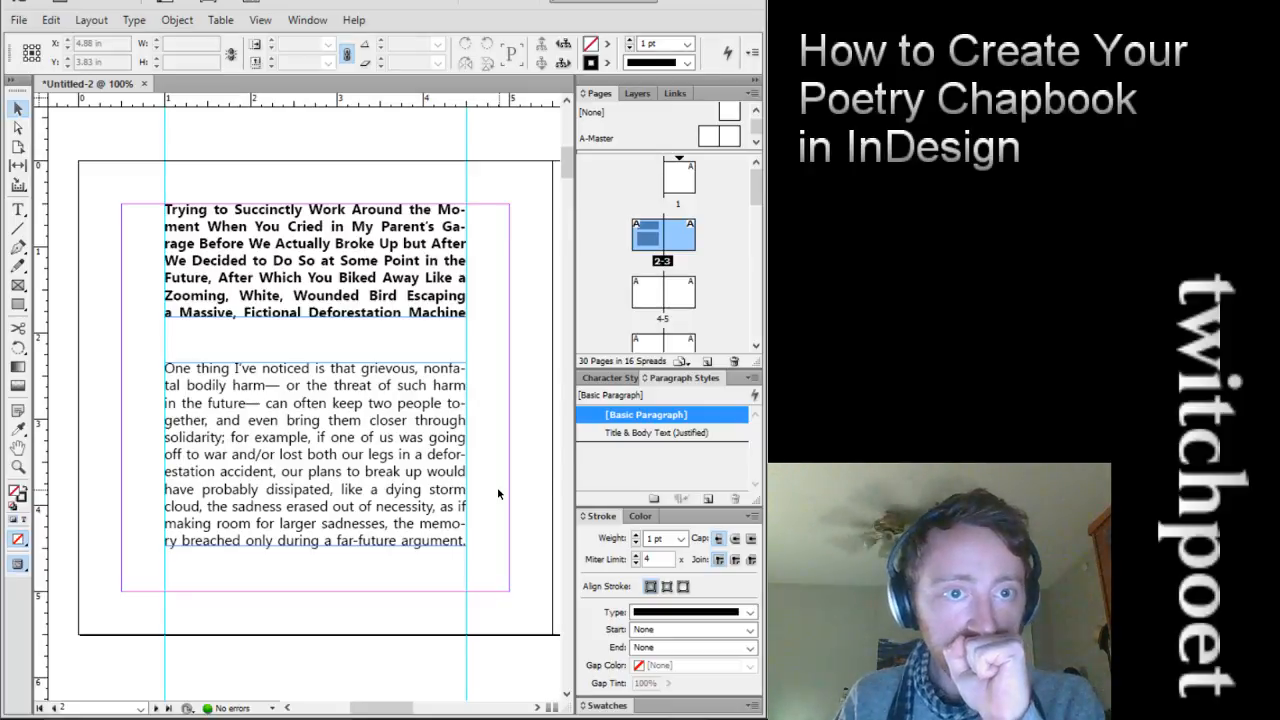
Move page 2's title frame down closer to the body text, to Y 1.4707 in, and check its placement
left_click(390, 404)
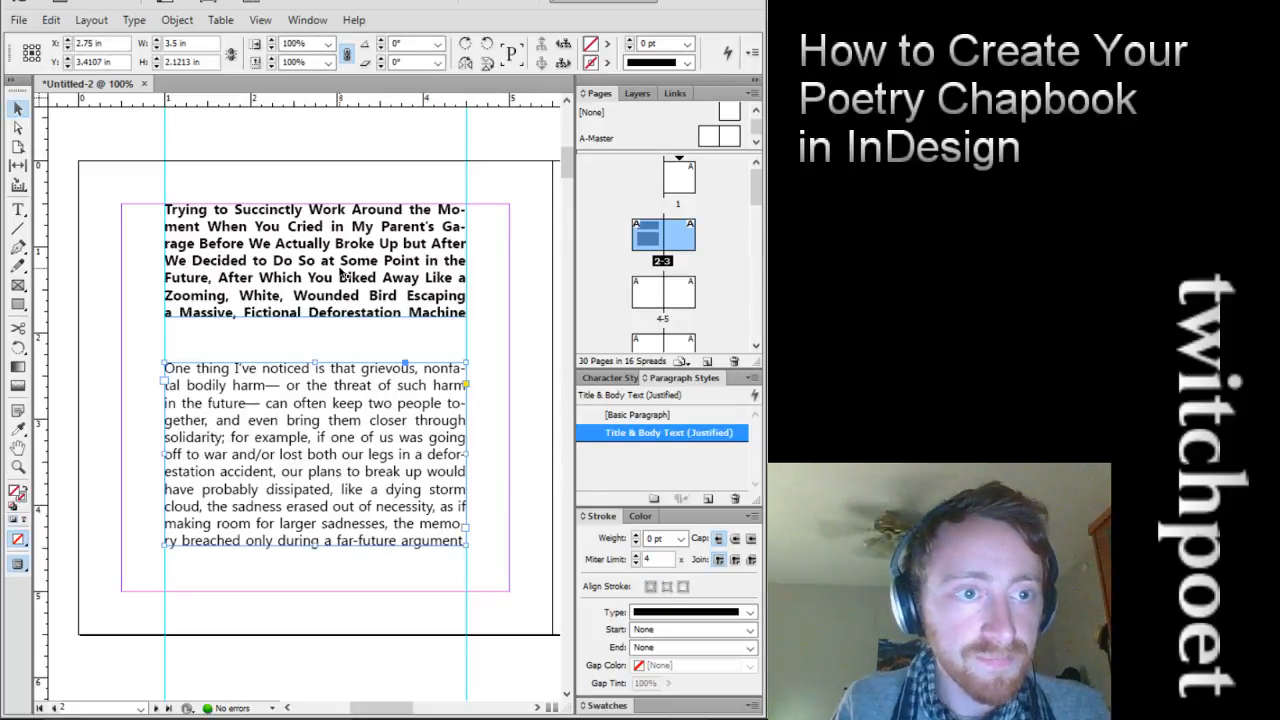
left_click_drag(340, 272, 346, 298)
left_click(504, 278)
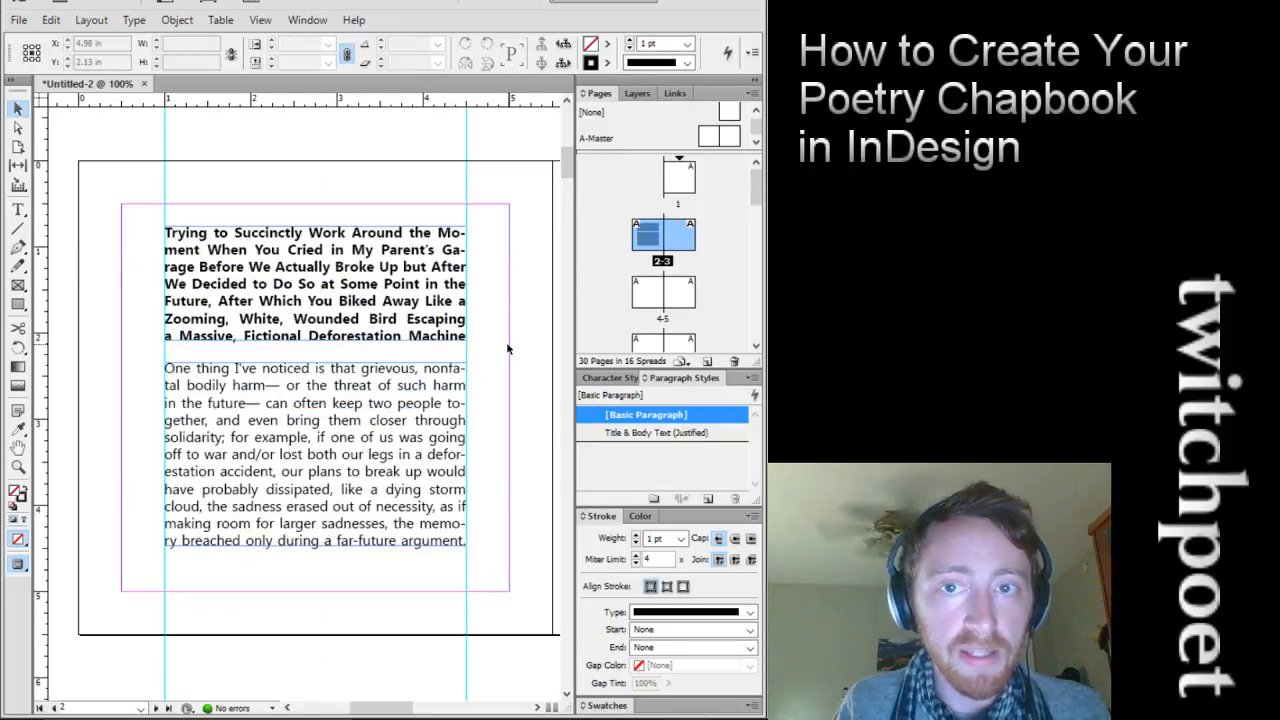
left_click(254, 334)
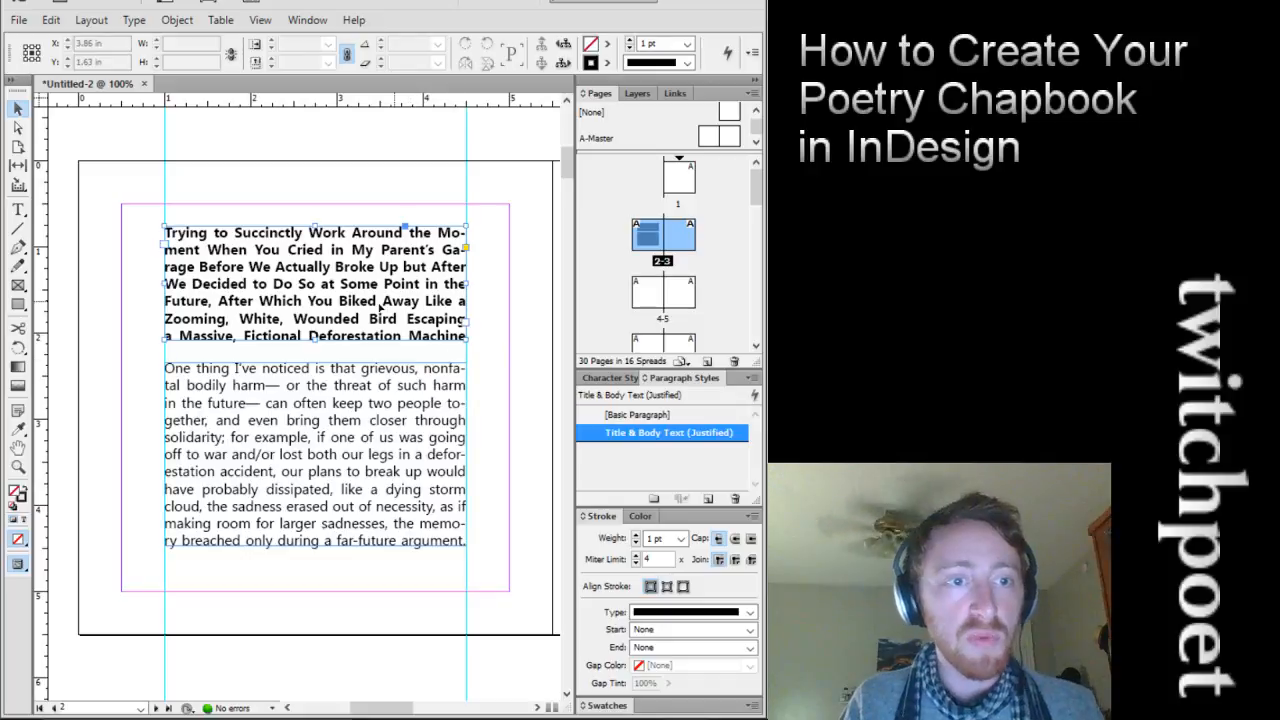
left_click_drag(254, 334, 254, 338)
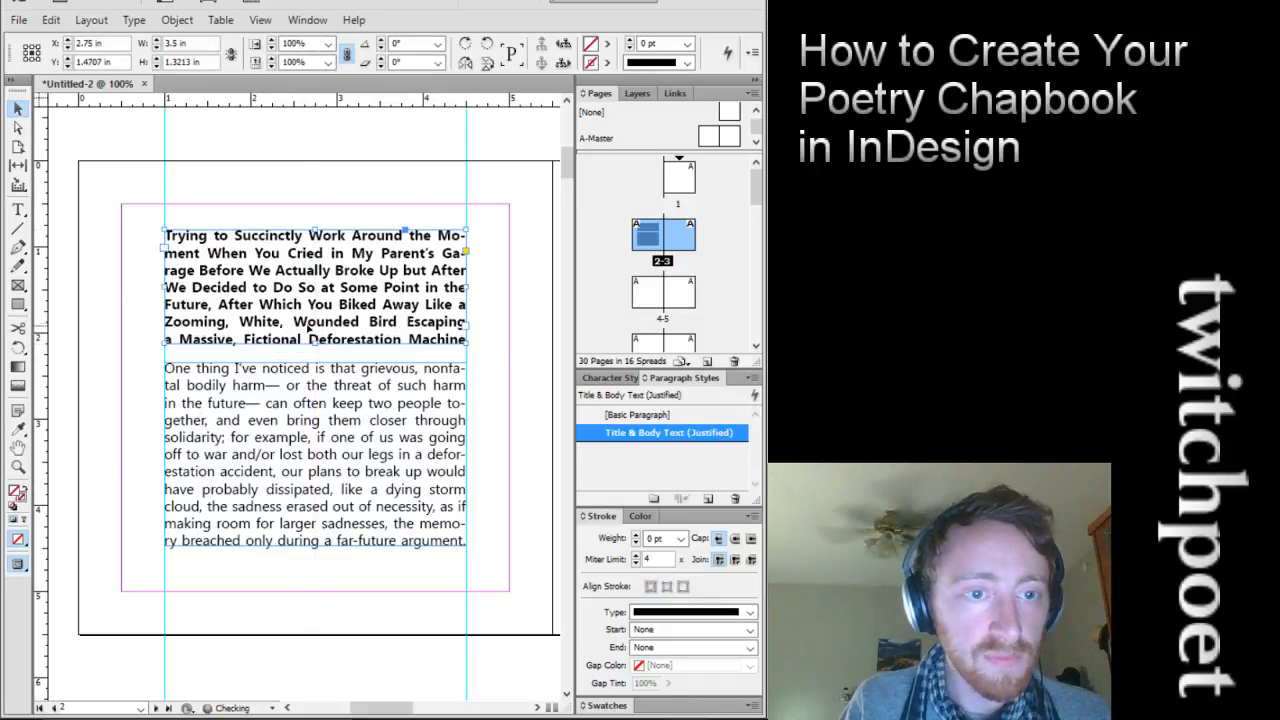
left_click(514, 318)
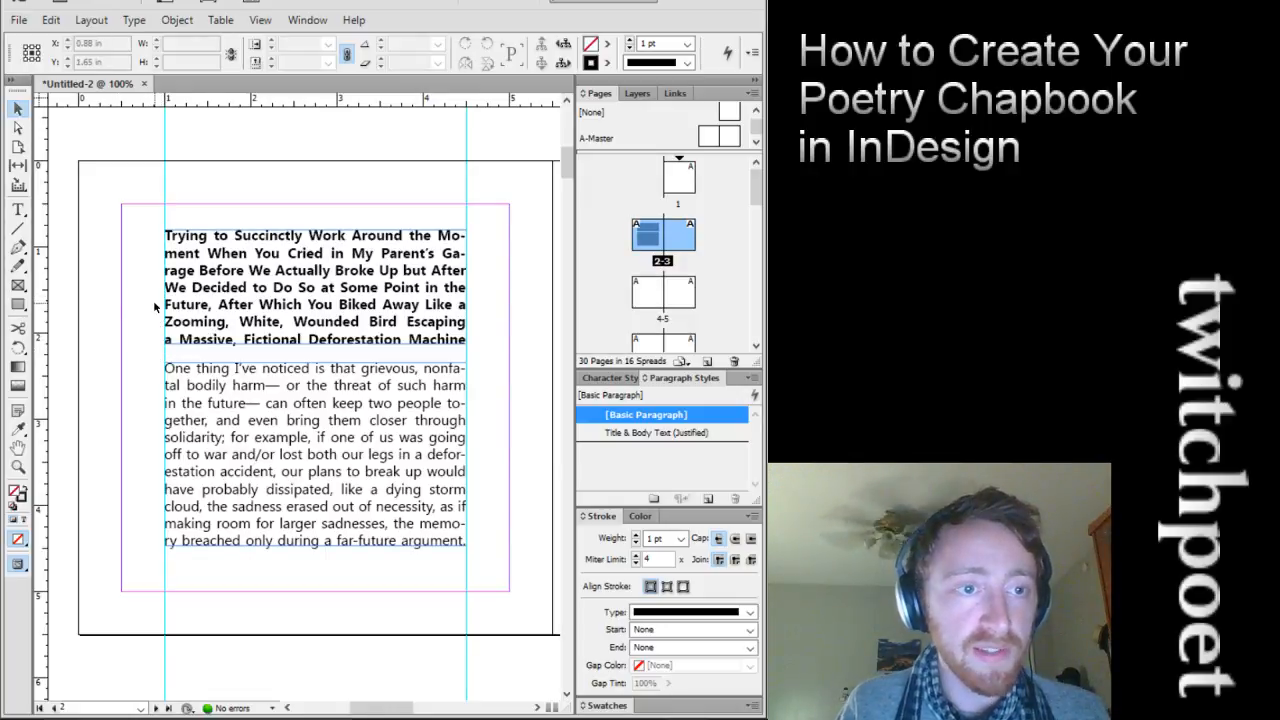
left_click(286, 288)
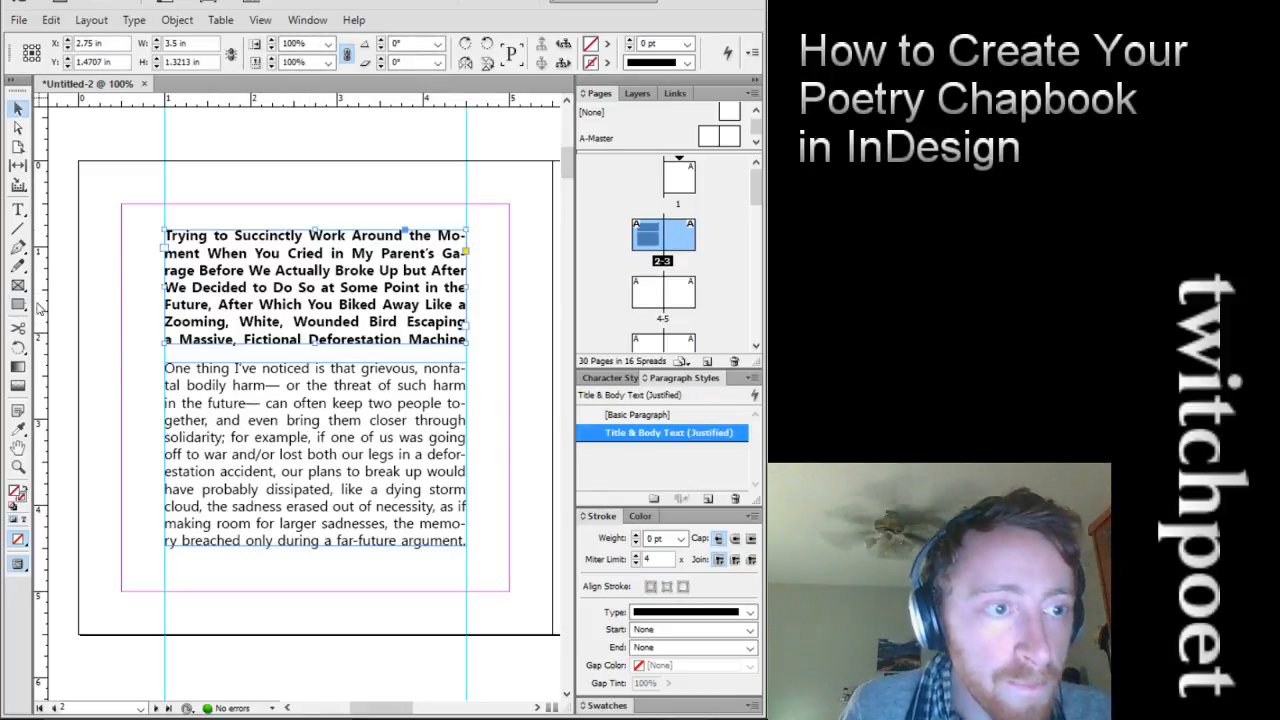
Move page 2's title frame down against the top of the body text, to Y 1.6929 in
left_click_drag(296, 294, 296, 296)
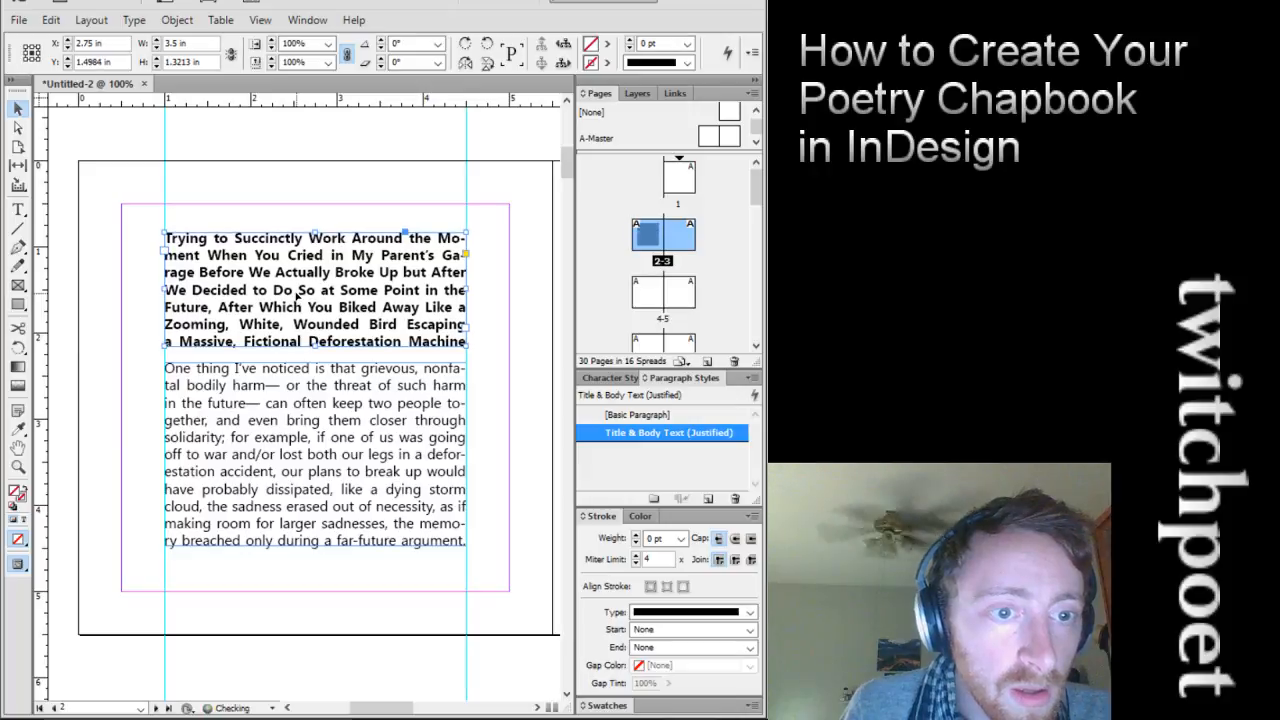
key("Down")
key("Down")
key("Down")
key("Down")
key("Down")
key("Down")
key("Down")
key("Down")
key("Down")
key("Down")
key("Down")
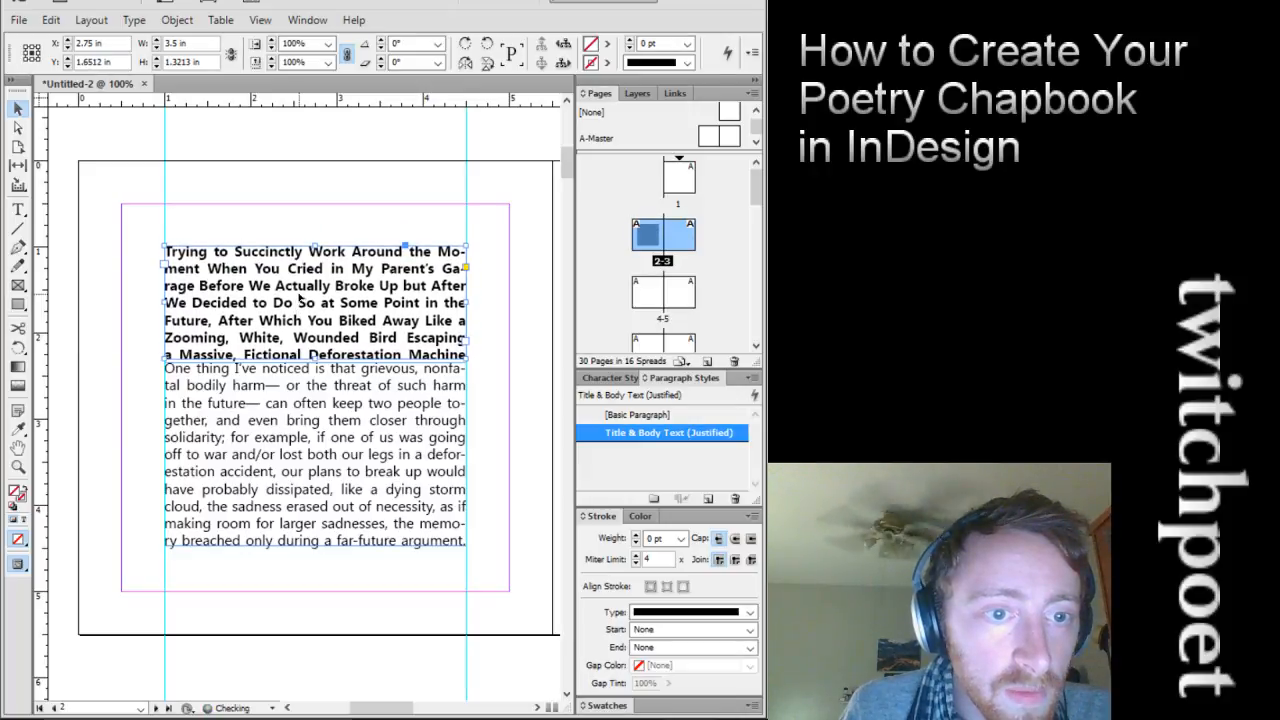
key("Down")
key("Down")
key("Down")
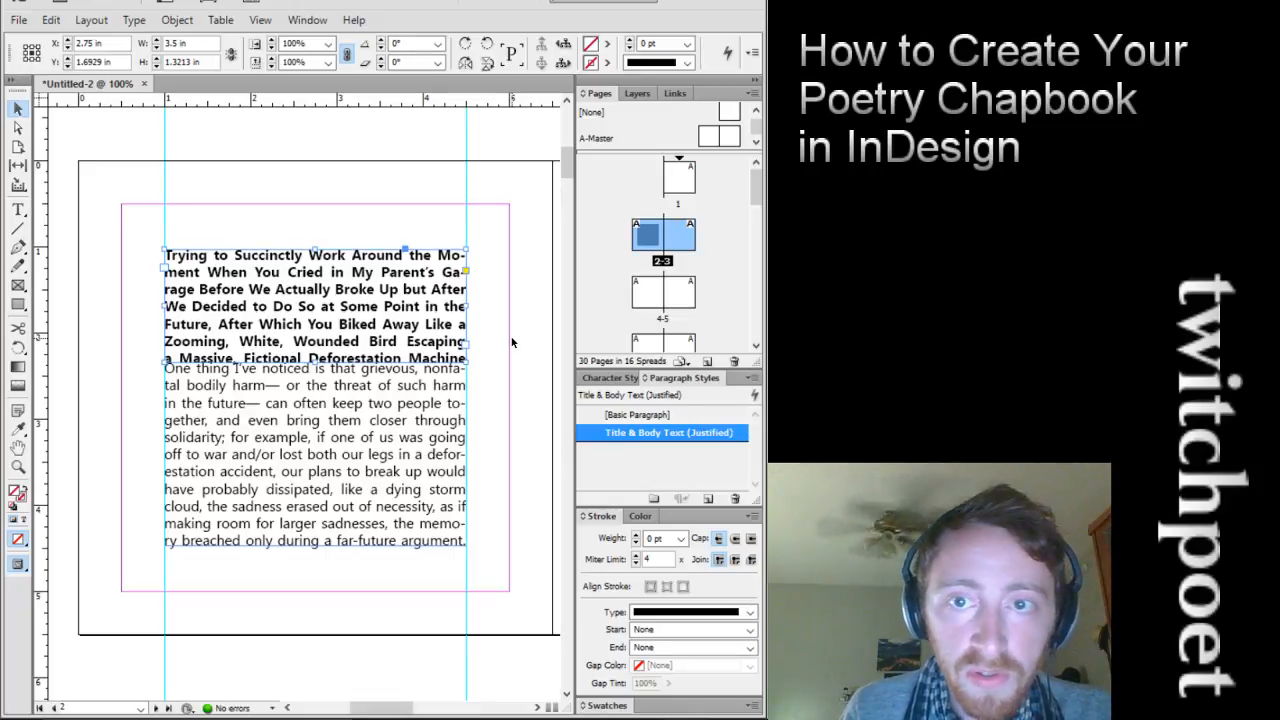
Raise page 2's title frame slightly off the body text, to Y 1.5679 in, and deselect it
key("Up")
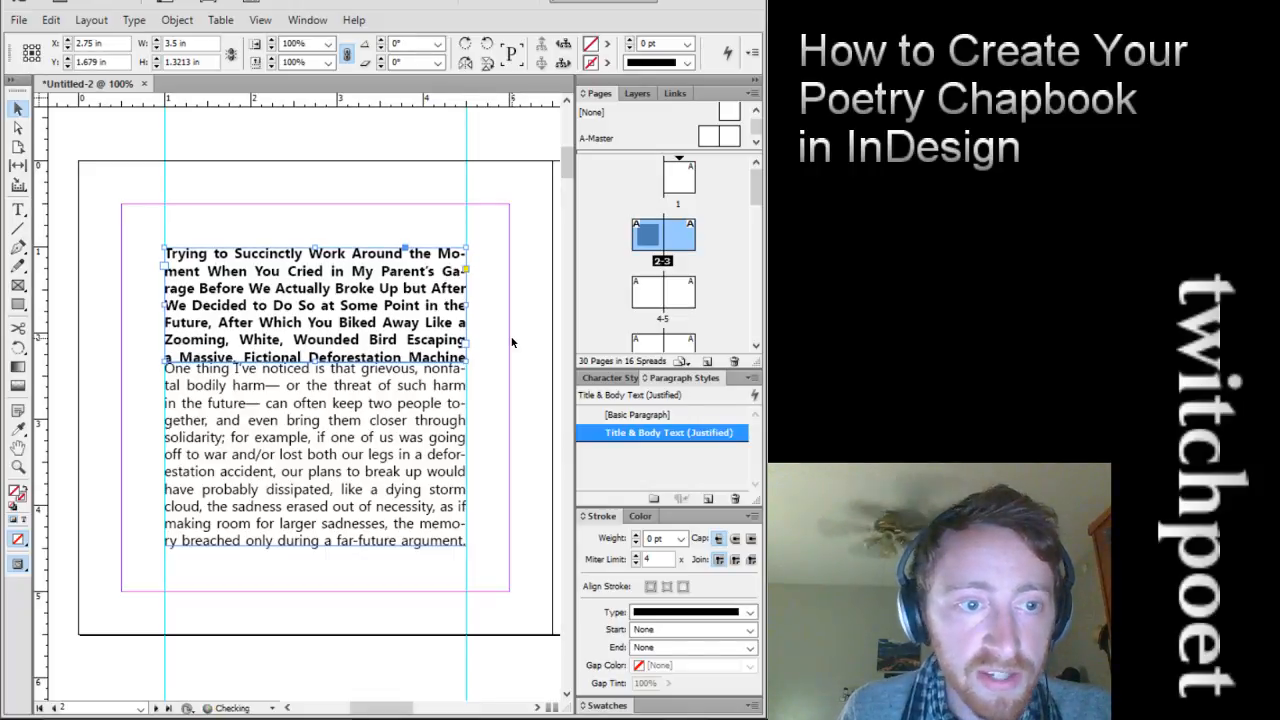
key("Down")
key("Up")
key("Up")
key("Up")
key("Up")
key("Up")
key("Up")
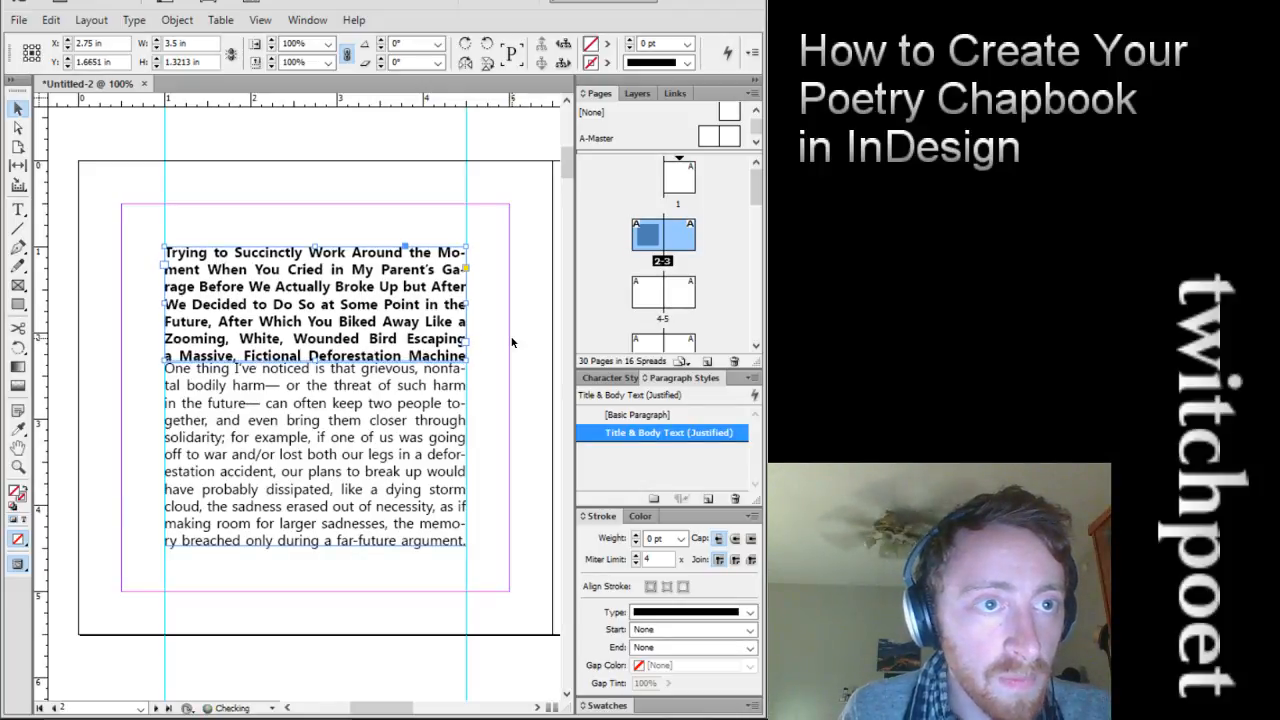
key("Up")
key("Up")
key("Up")
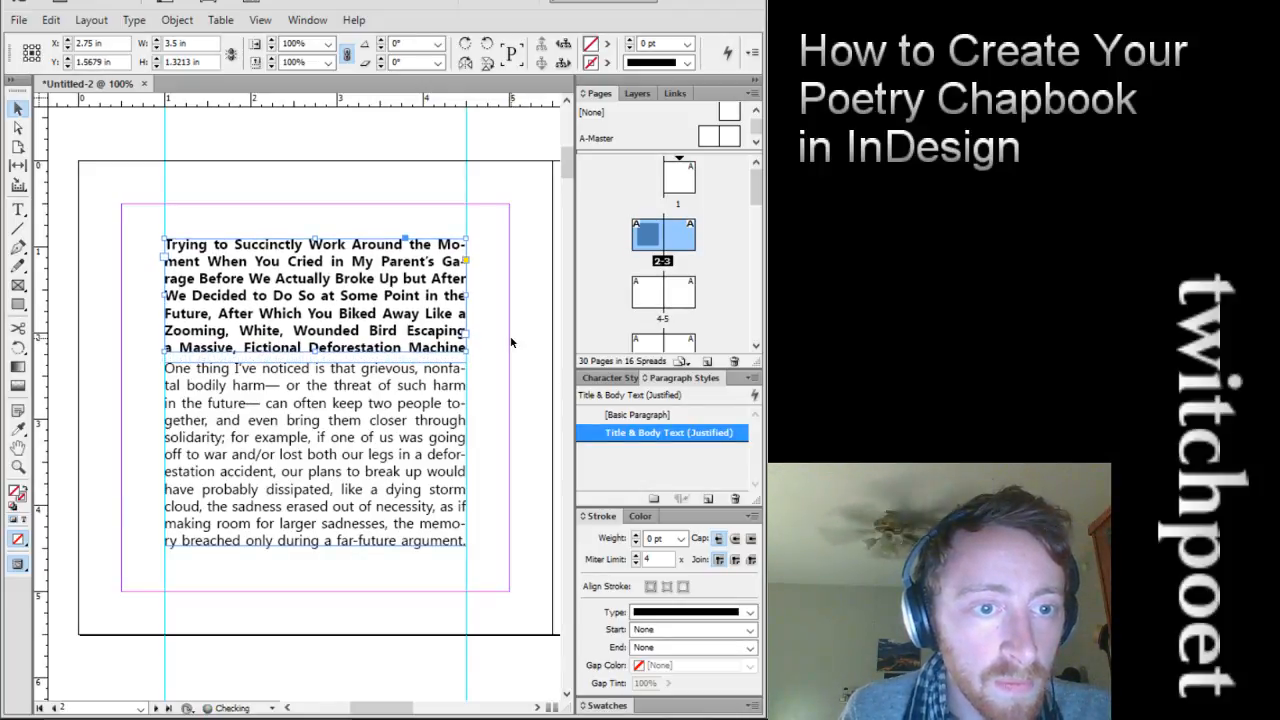
left_click(510, 342)
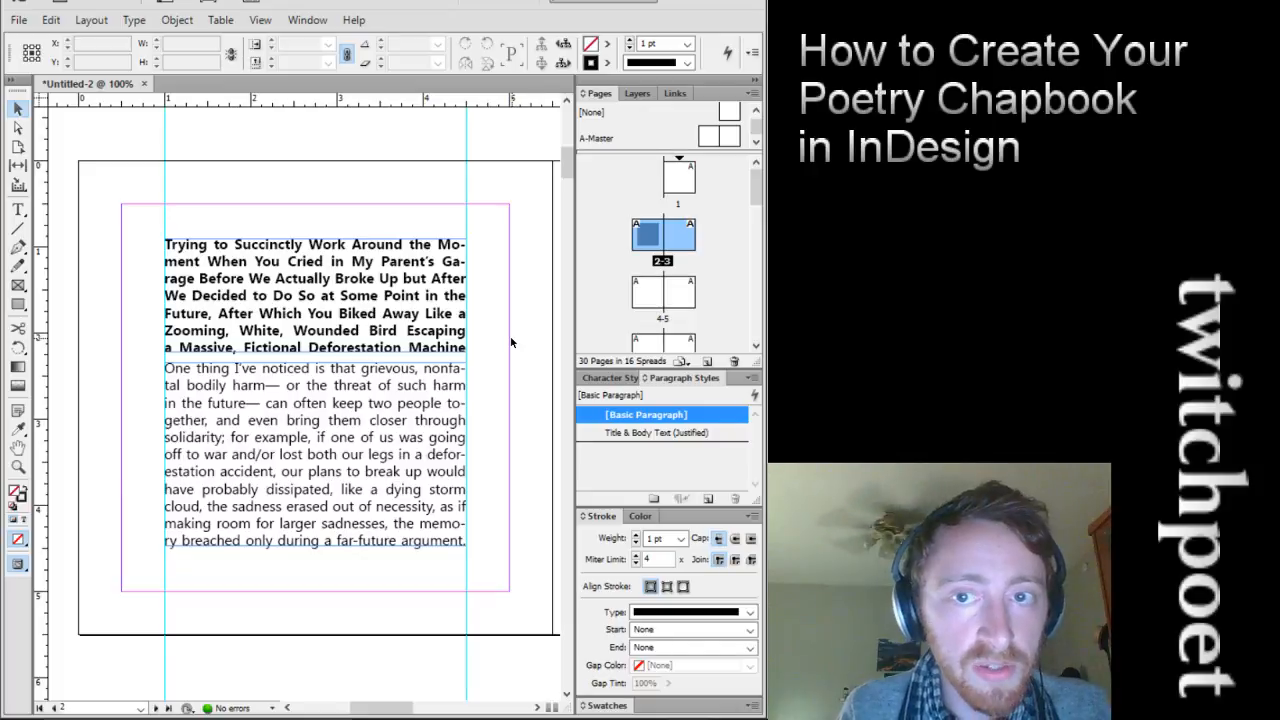
Preview page 2 without guides and frame edges to judge the layout, and return to the normal editing view
key("shift+w")
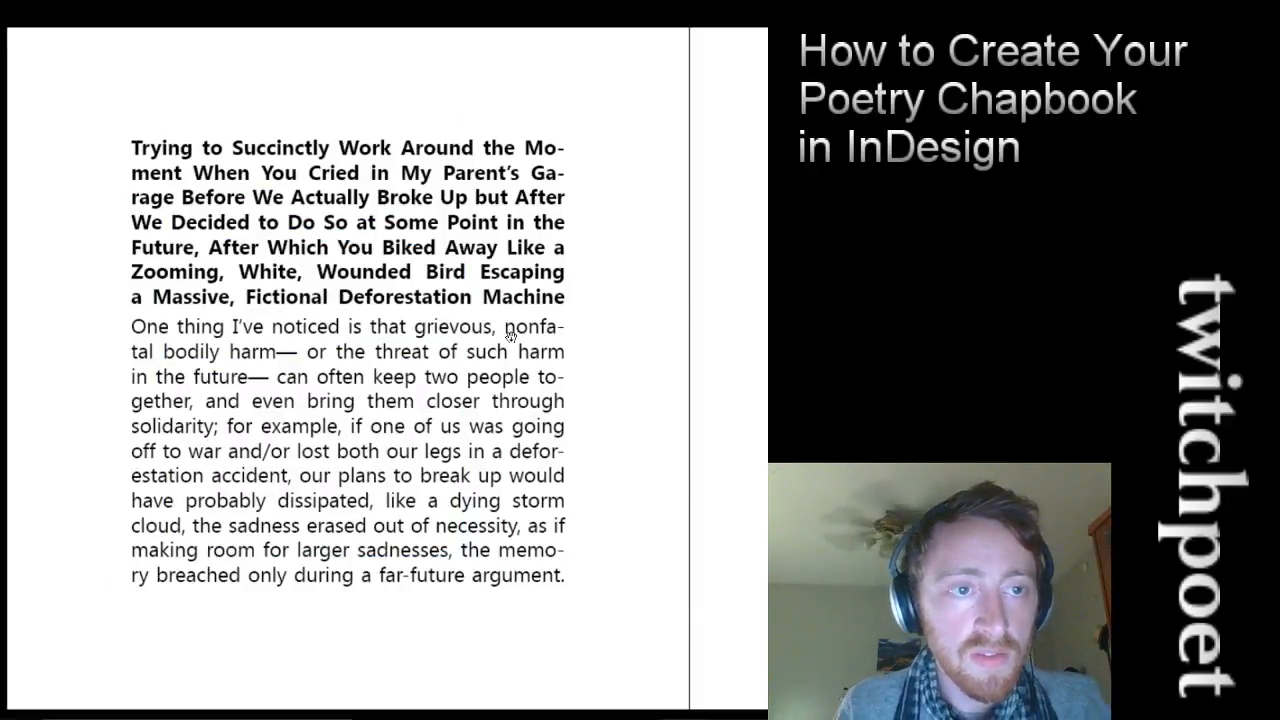
key("Escape")
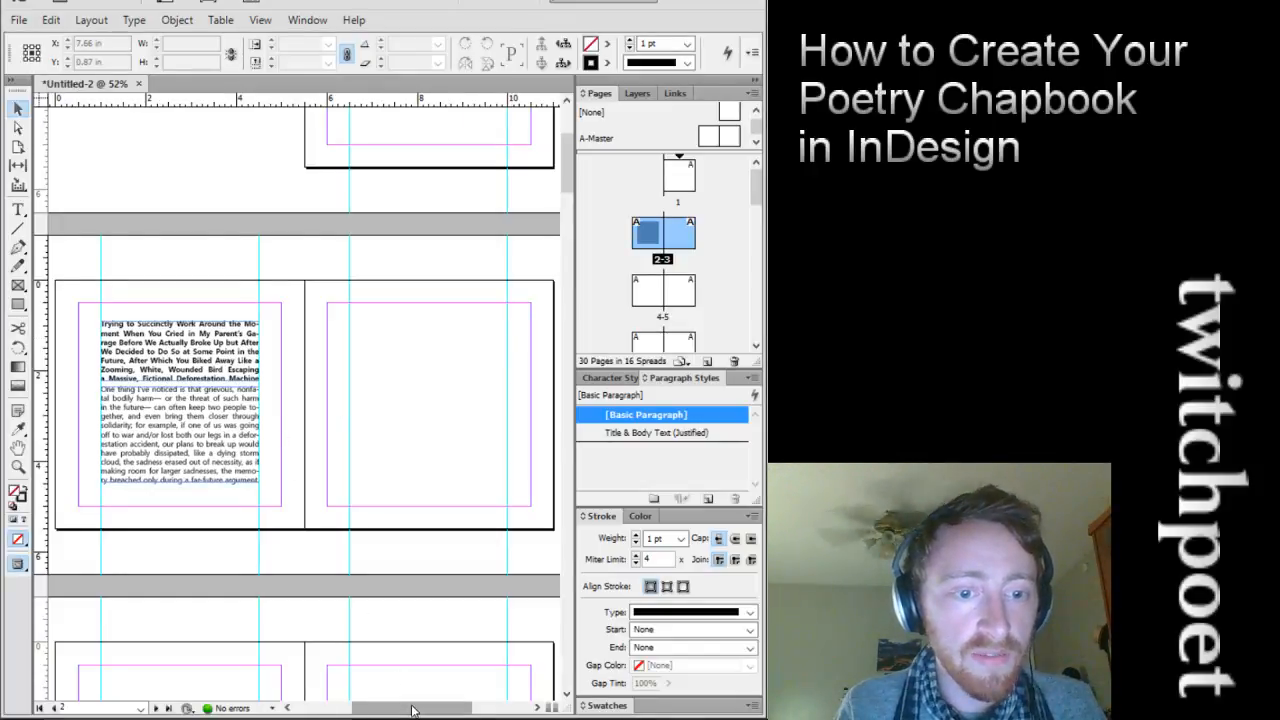
left_click_drag(412, 710, 399, 710)
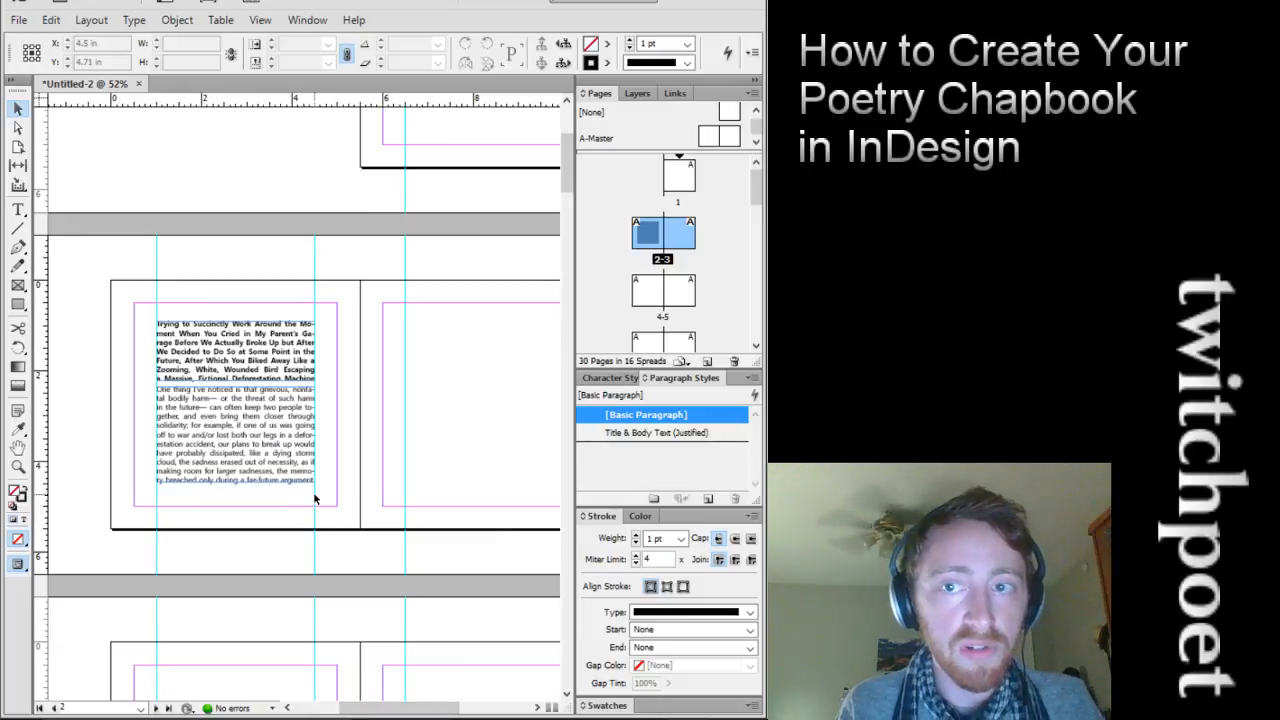
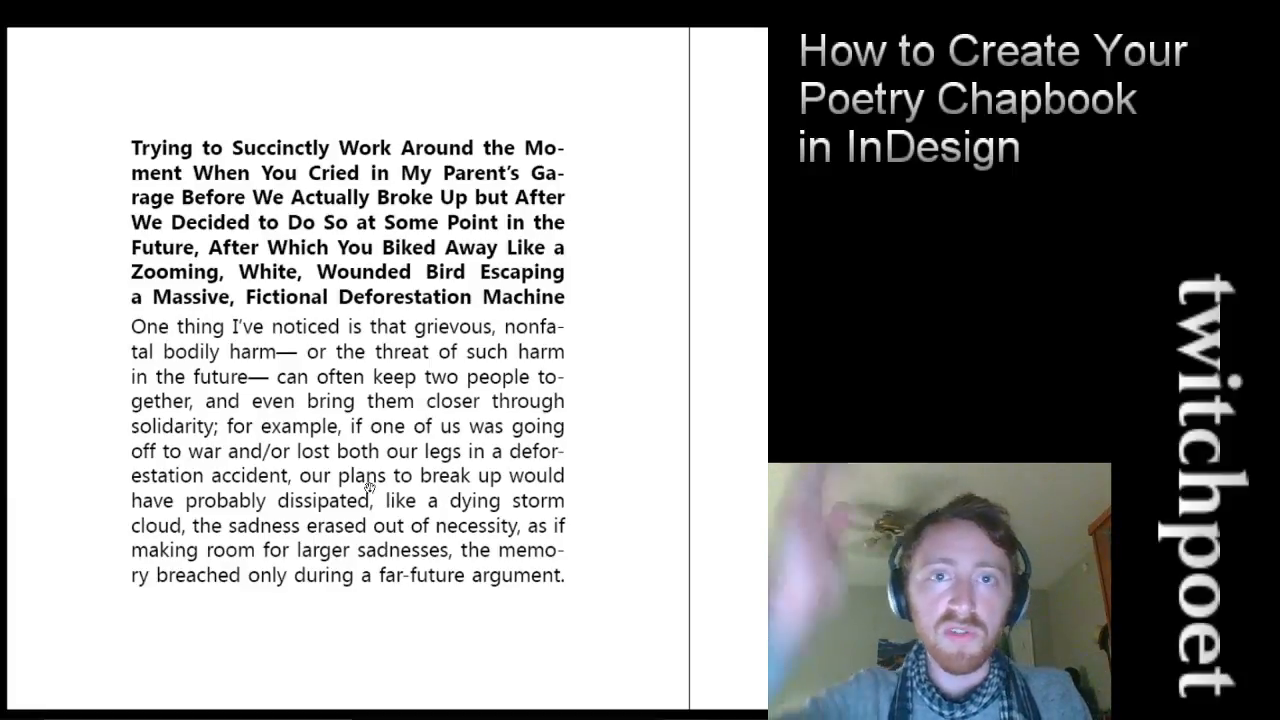
key("Escape")
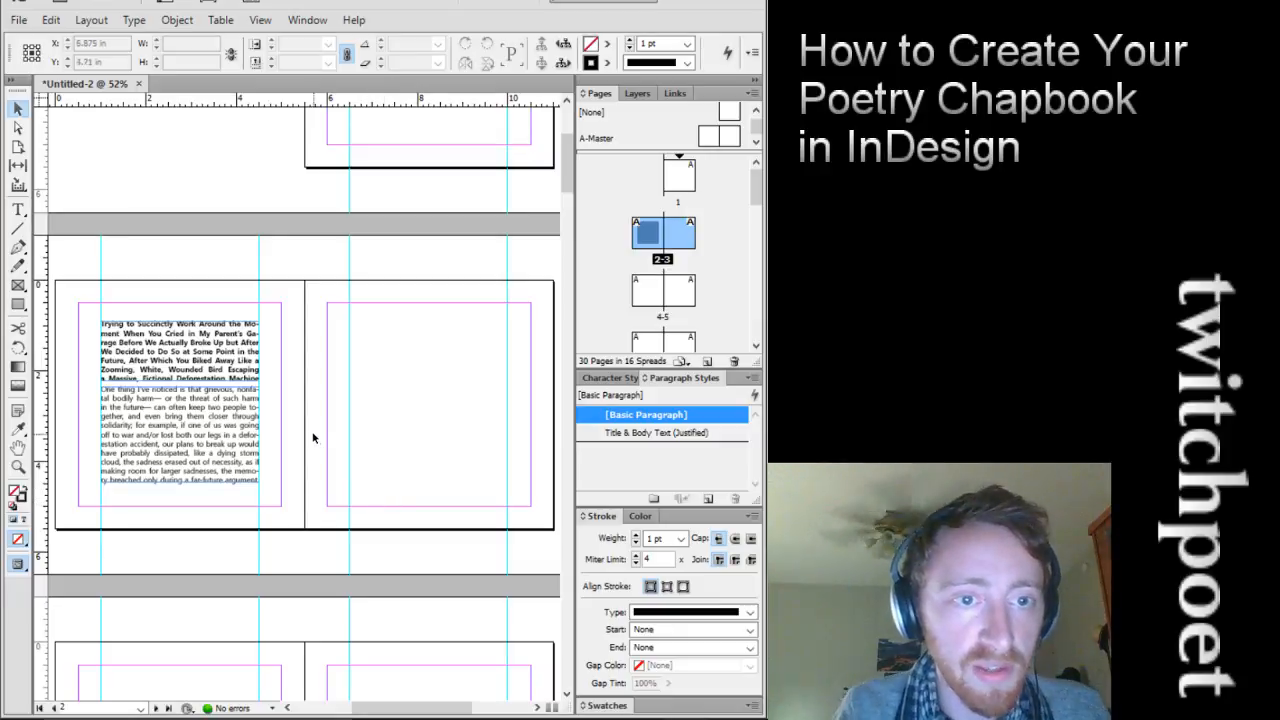
scroll(292, 424, "down", 2)
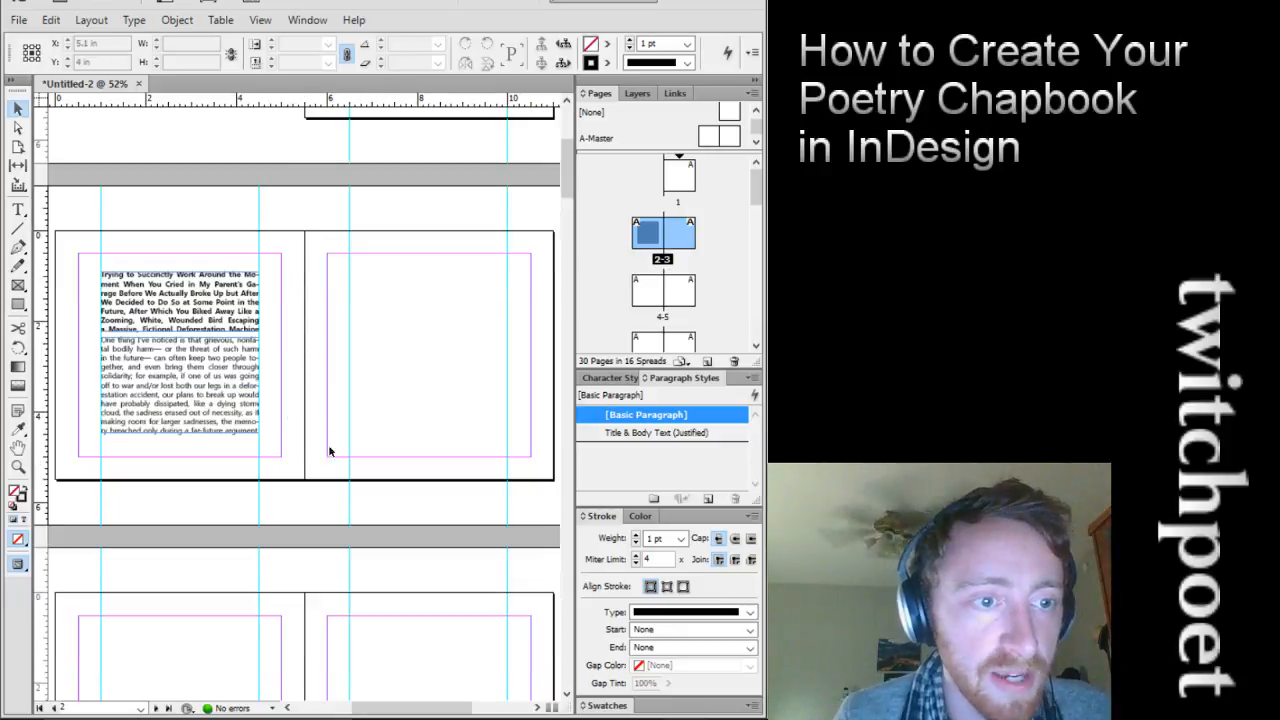
left_click_drag(410, 707, 395, 707)
scroll(256, 395, "down", 2)
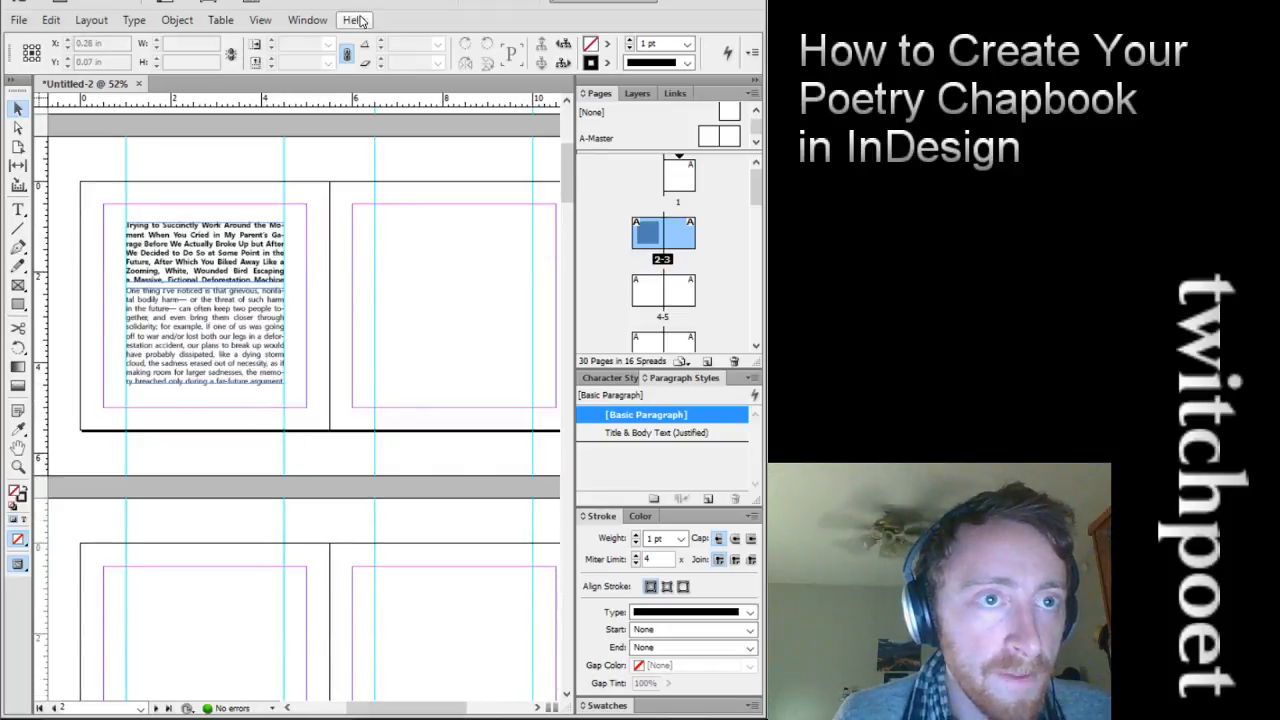
left_click(272, 22)
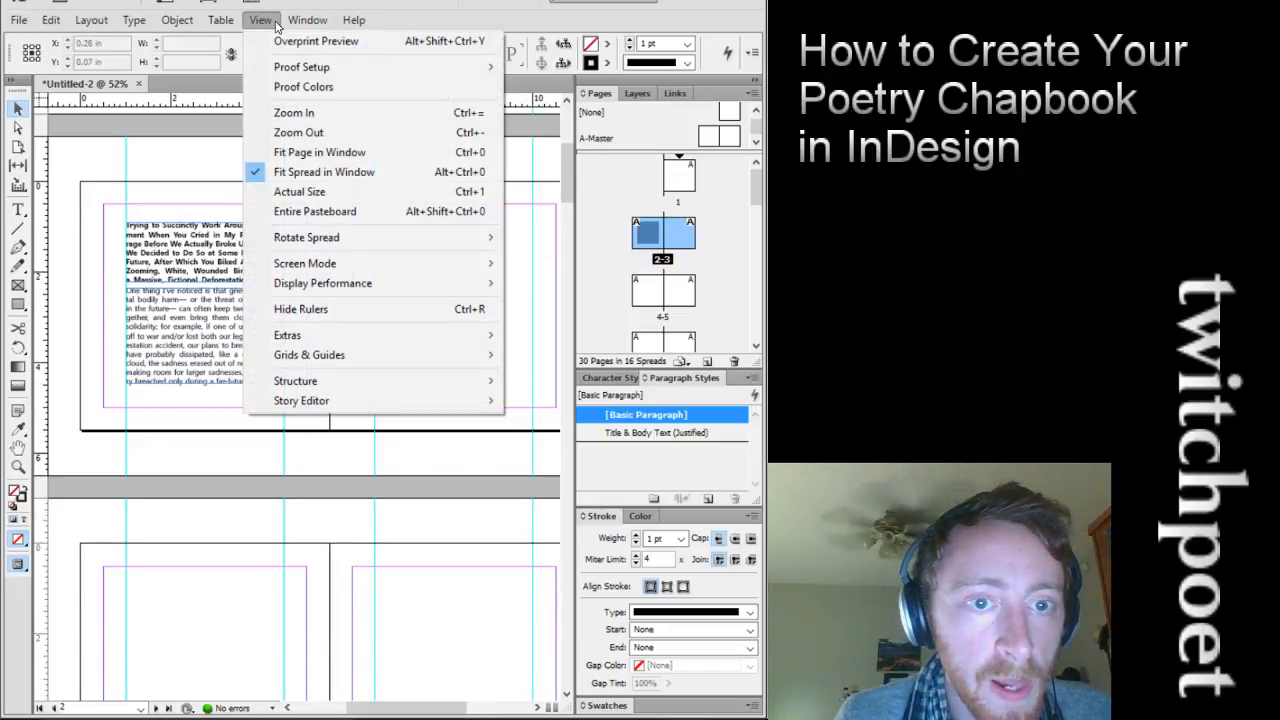
left_click(272, 22)
Widen the gap above page 2's body text by moving the title frame up to Y 1.4846 in, and deselect it
scroll(149, 366, "up", 2)
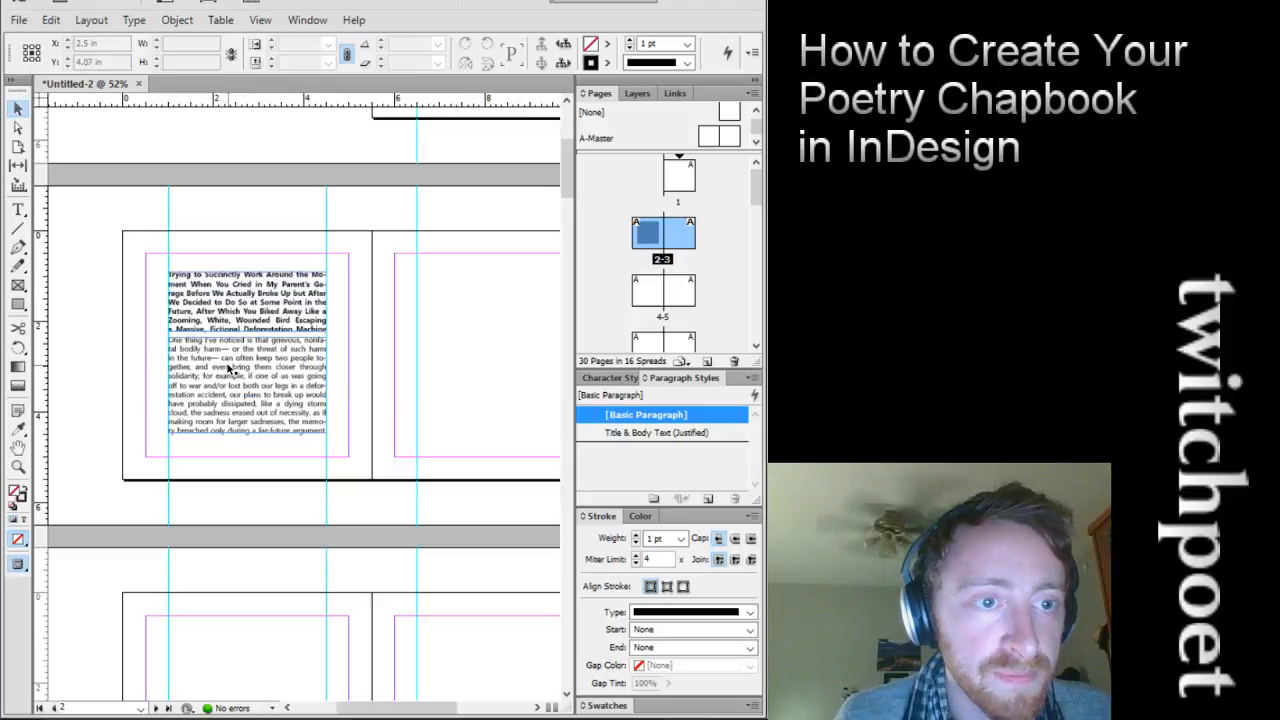
scroll(229, 369, "up", 2)
left_click(310, 318)
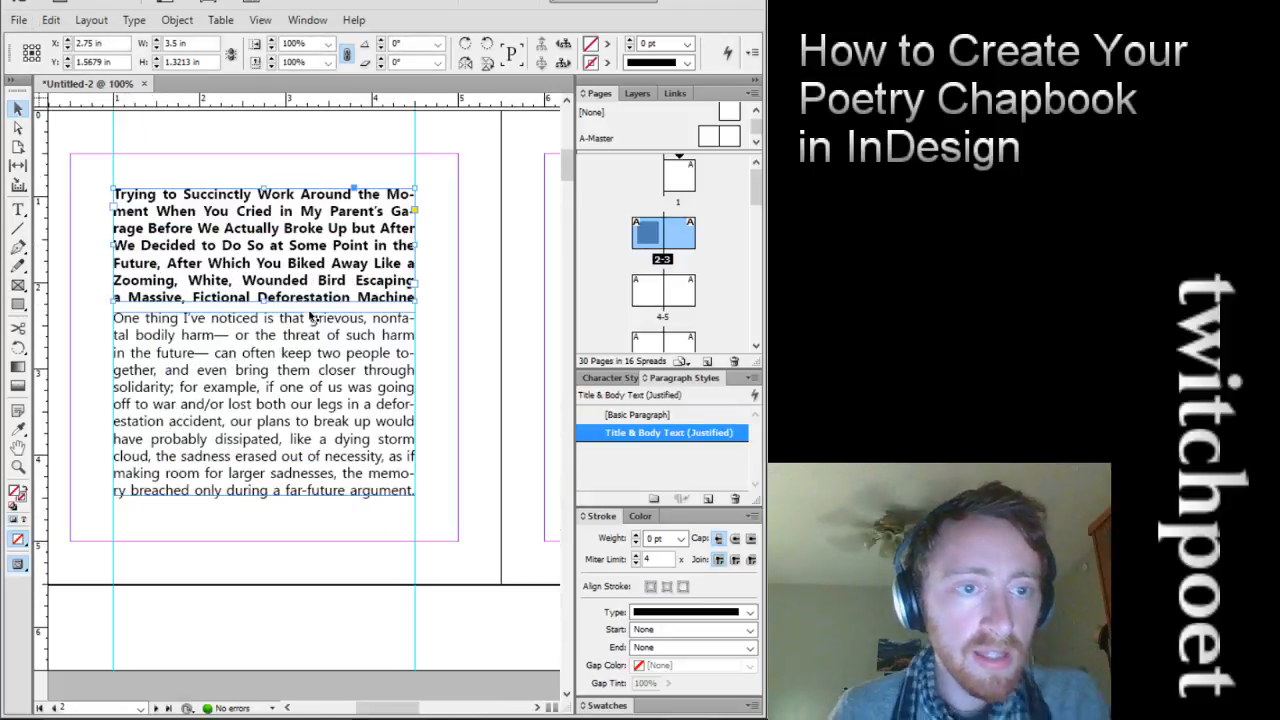
key("Up")
key("Up")
key("Up")
key("Up")
key("Up")
key("Up")
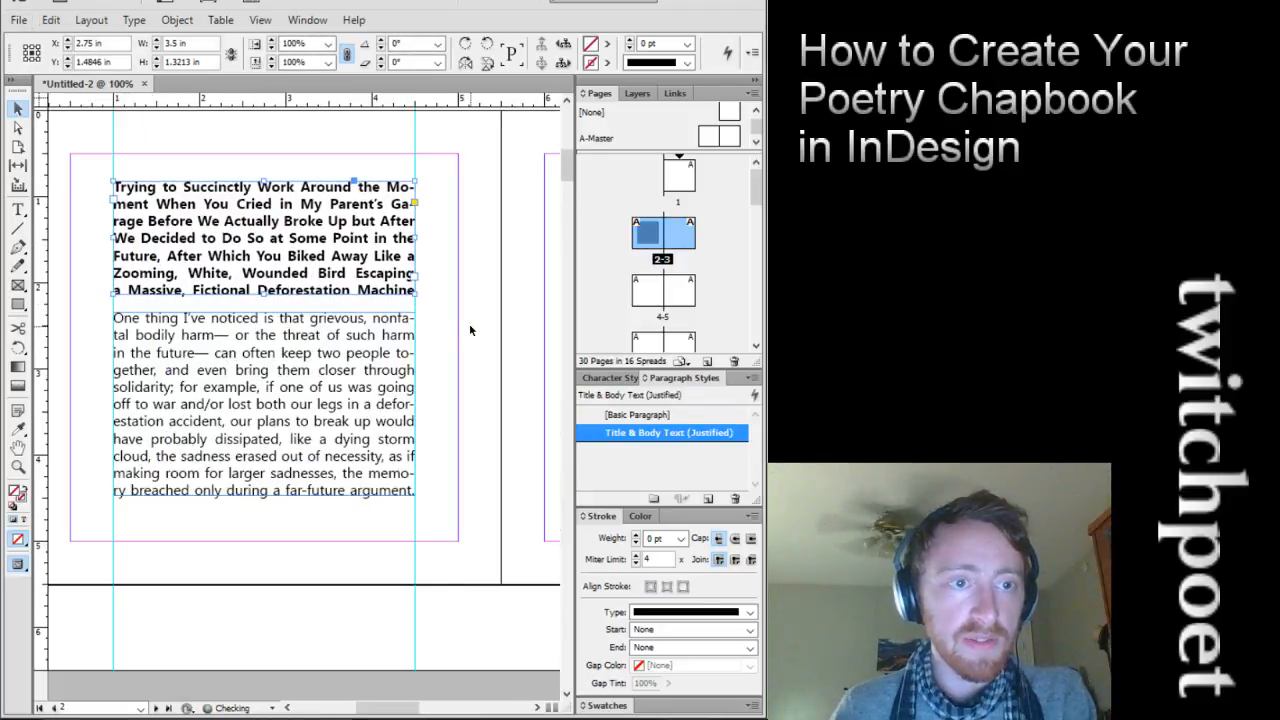
left_click(470, 330)
Switch to the alien drug (gumroad).pdf in the browser, examine the poem's title-to-body spacing, and return to InDesign
mouse_move(420, 716)
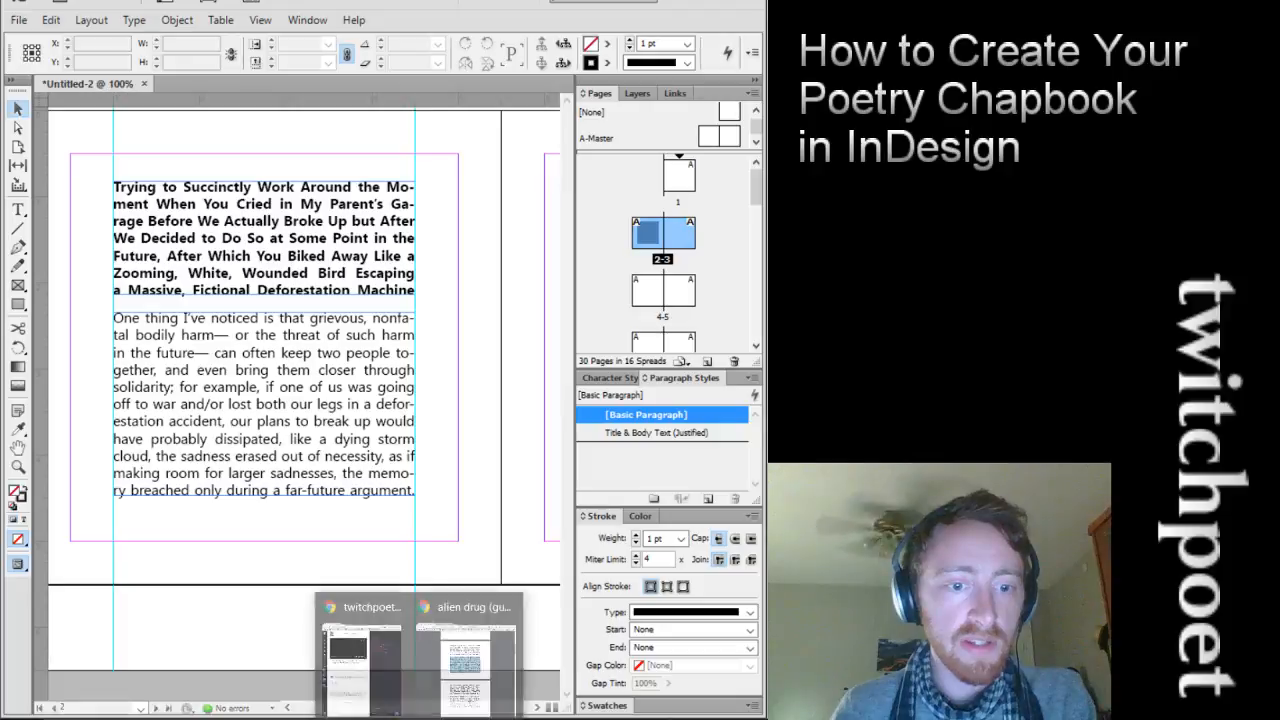
left_click(465, 660)
left_click(268, 245)
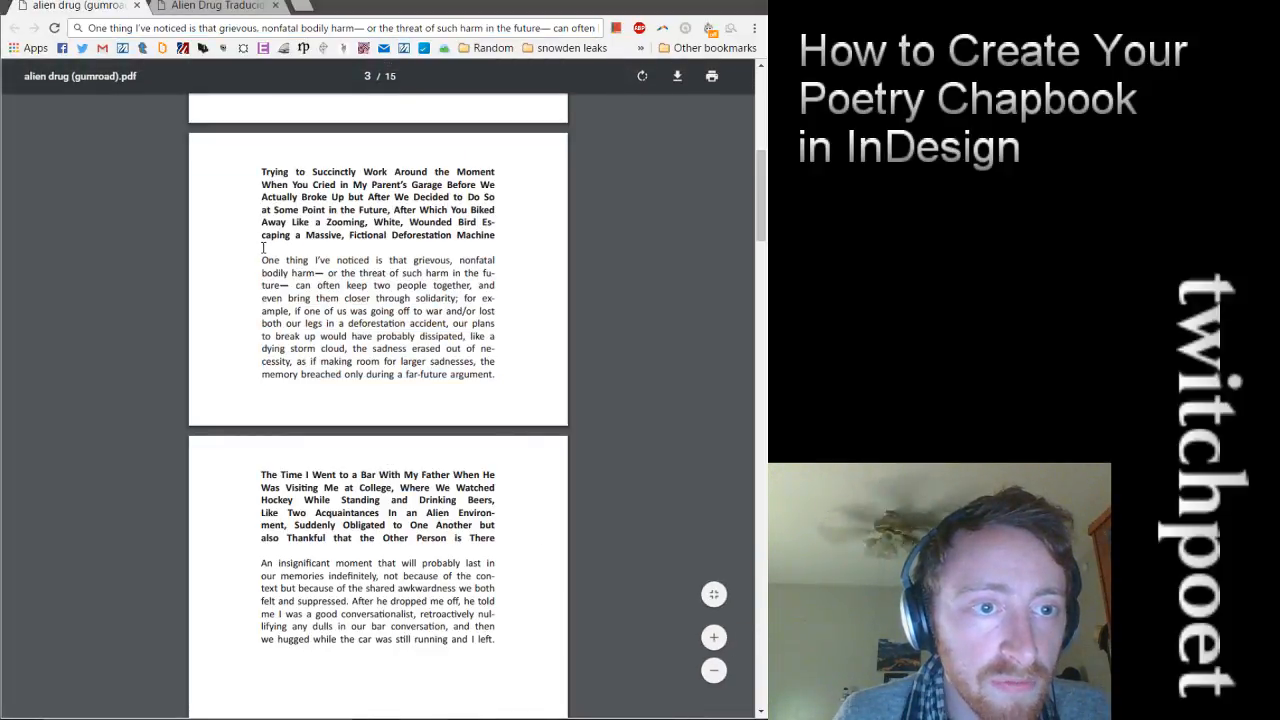
key("alt+Tab")
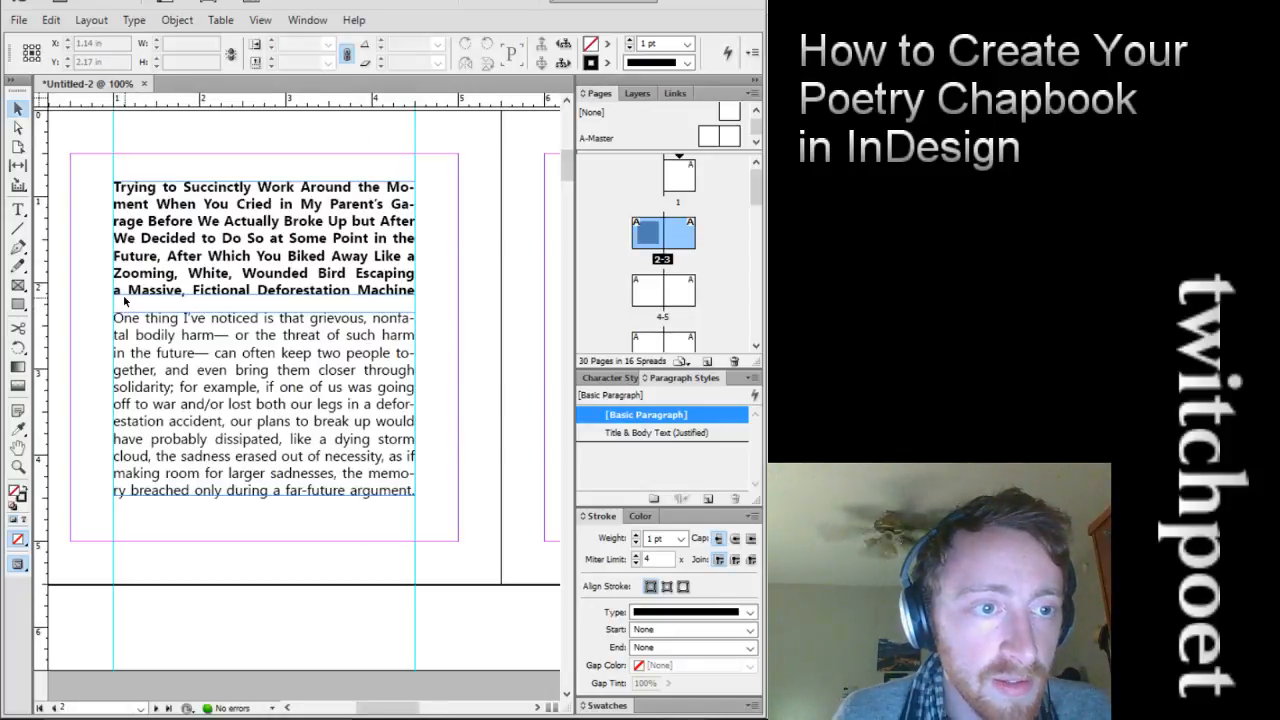
scroll(86, 337, "up", 1)
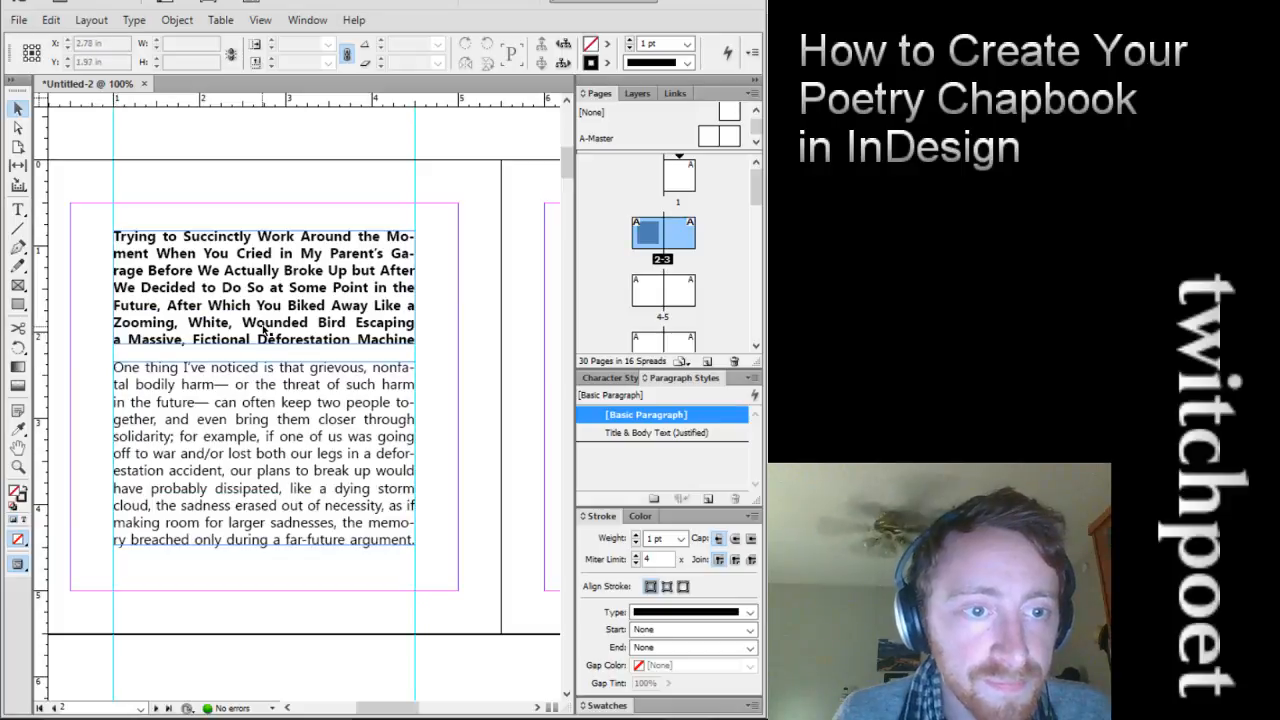
left_click(268, 332)
left_click(18, 304)
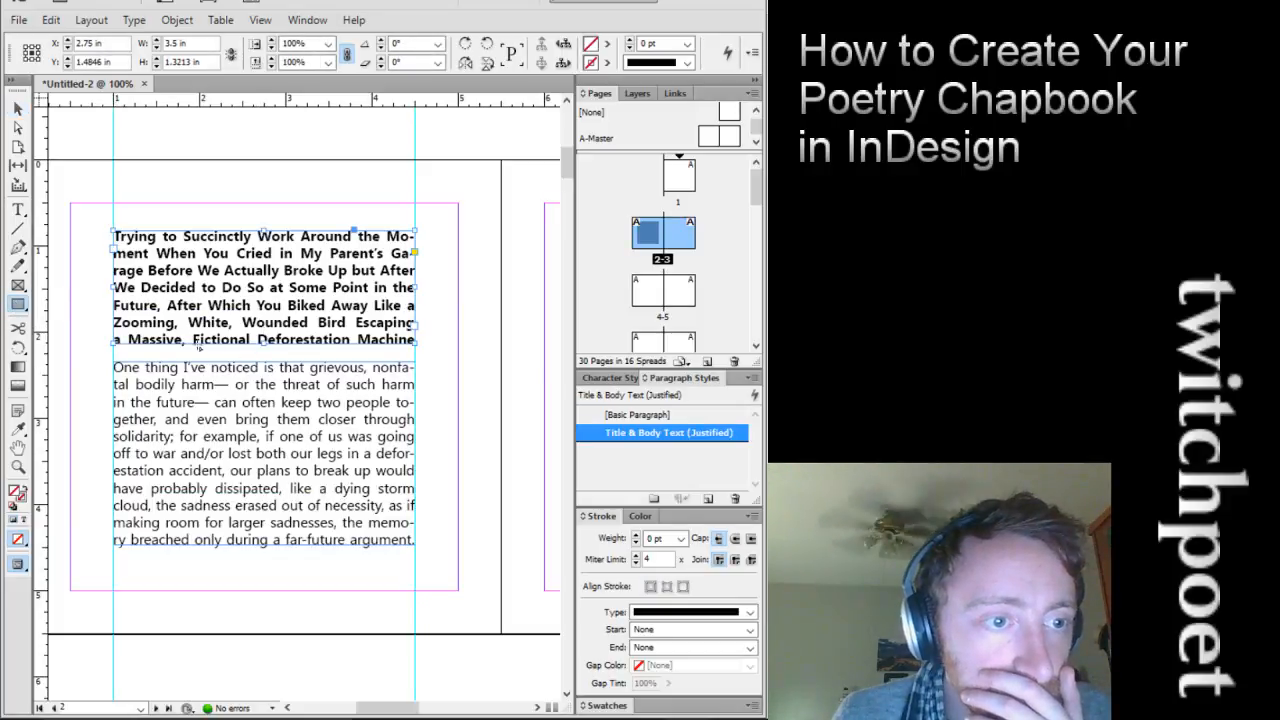
left_click(18, 108)
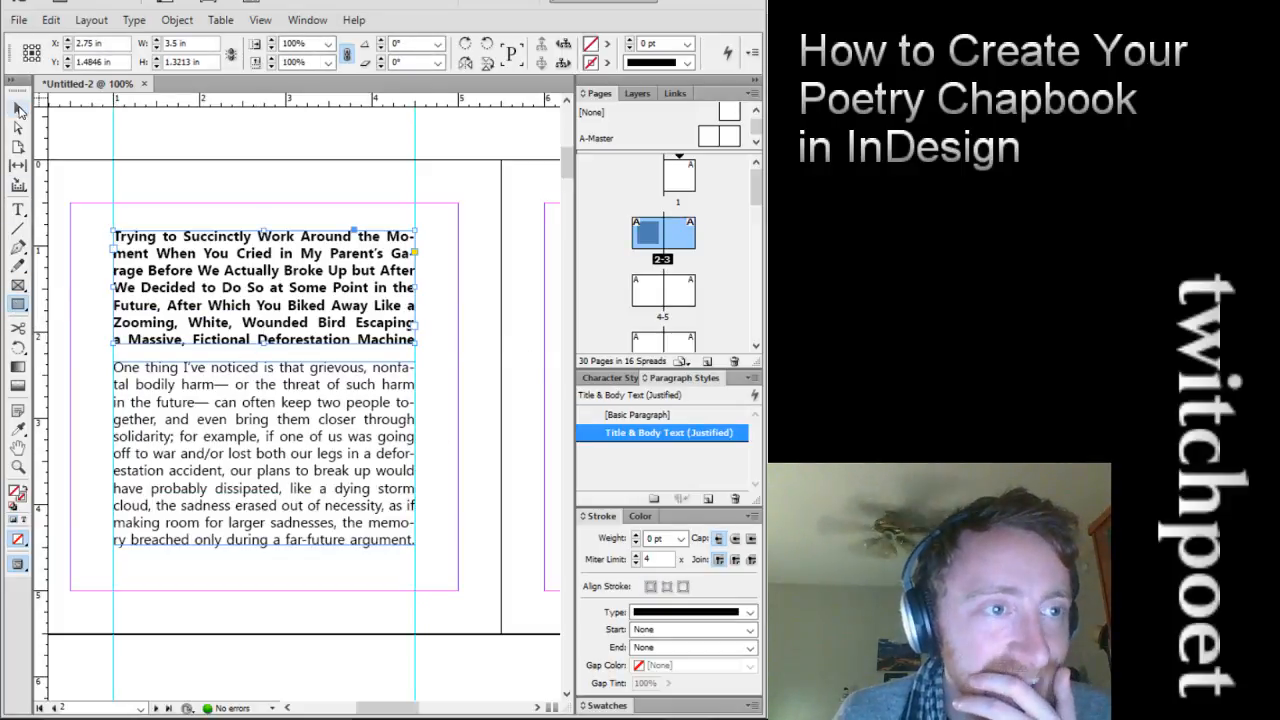
left_click(77, 246)
Draw a rectangle about 0.5 by 0.2 in beside the gap between page 2's title and body frames, and fill it black
left_click_drag(388, 707, 380, 707)
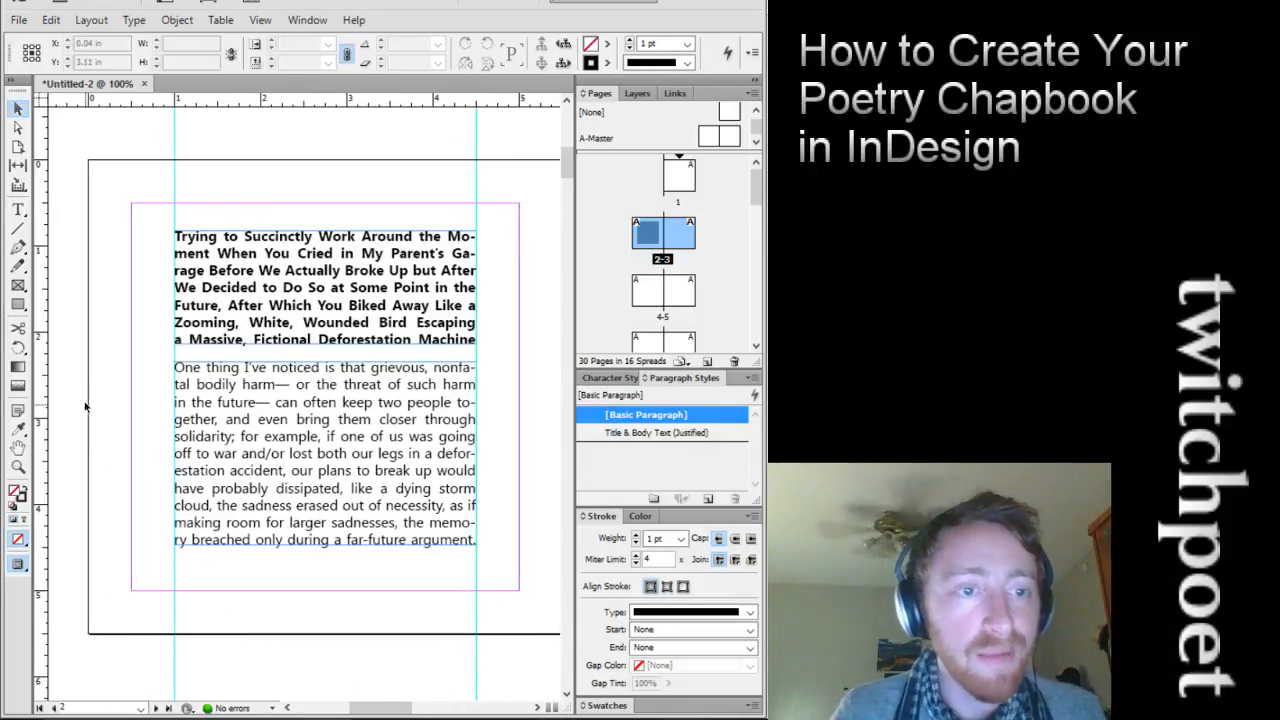
scroll(154, 405, "up", 1)
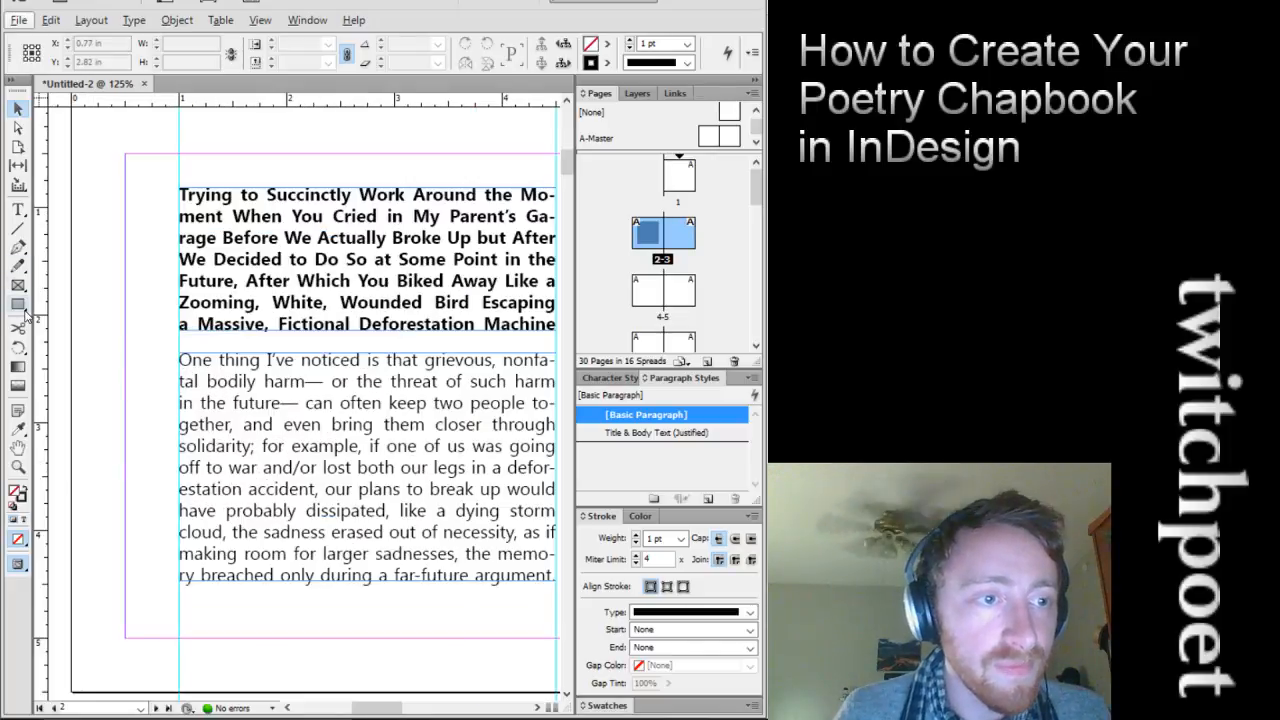
left_click_drag(177, 330, 124, 351)
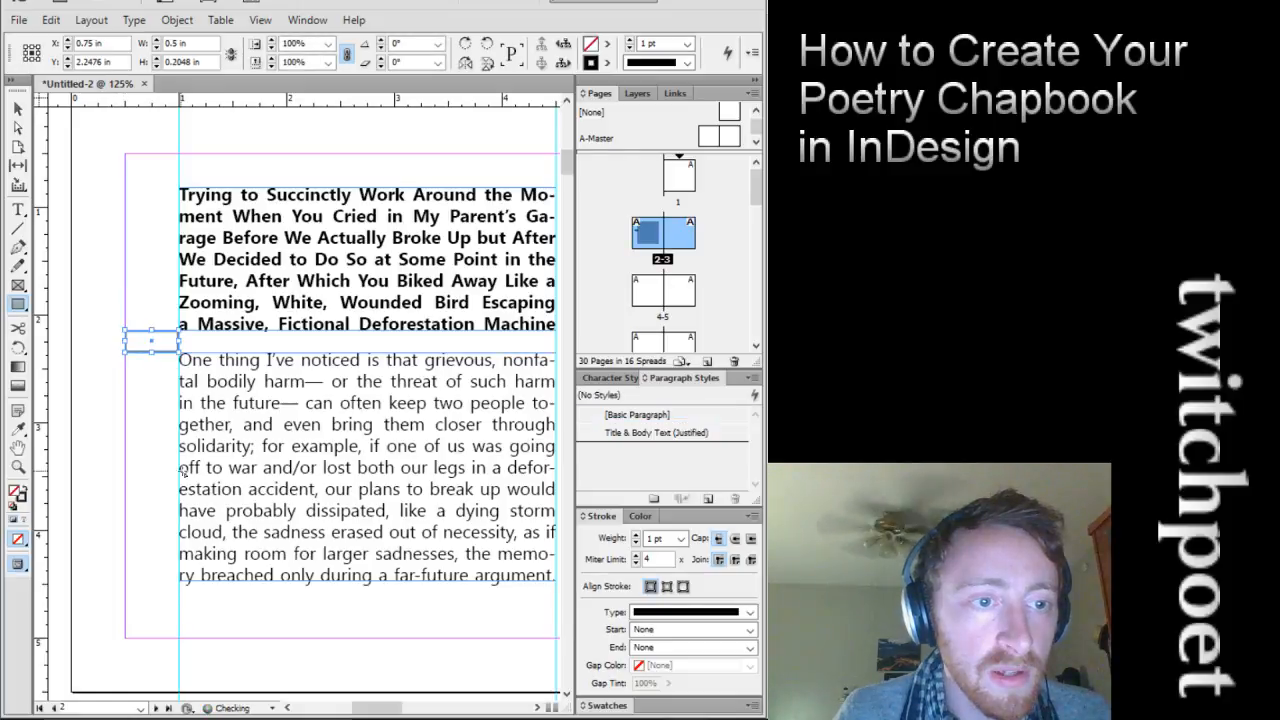
left_click(606, 45)
left_click(640, 135)
left_click(606, 62)
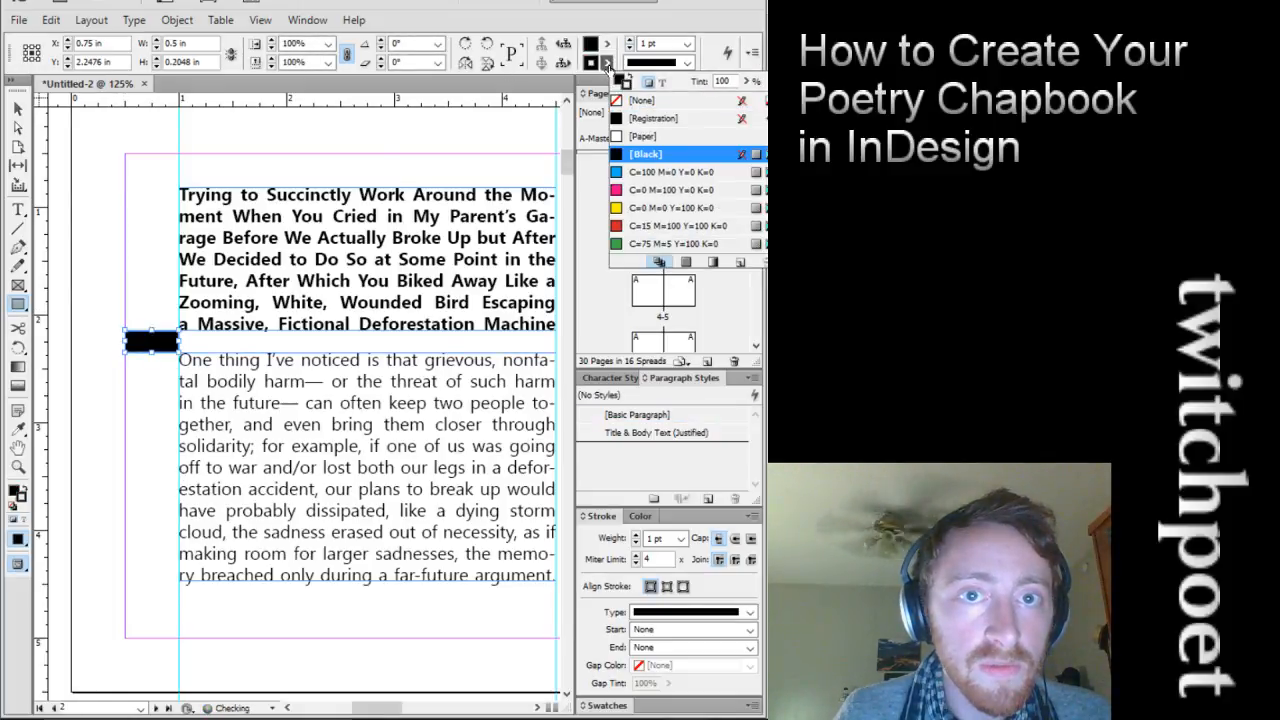
left_click(148, 317)
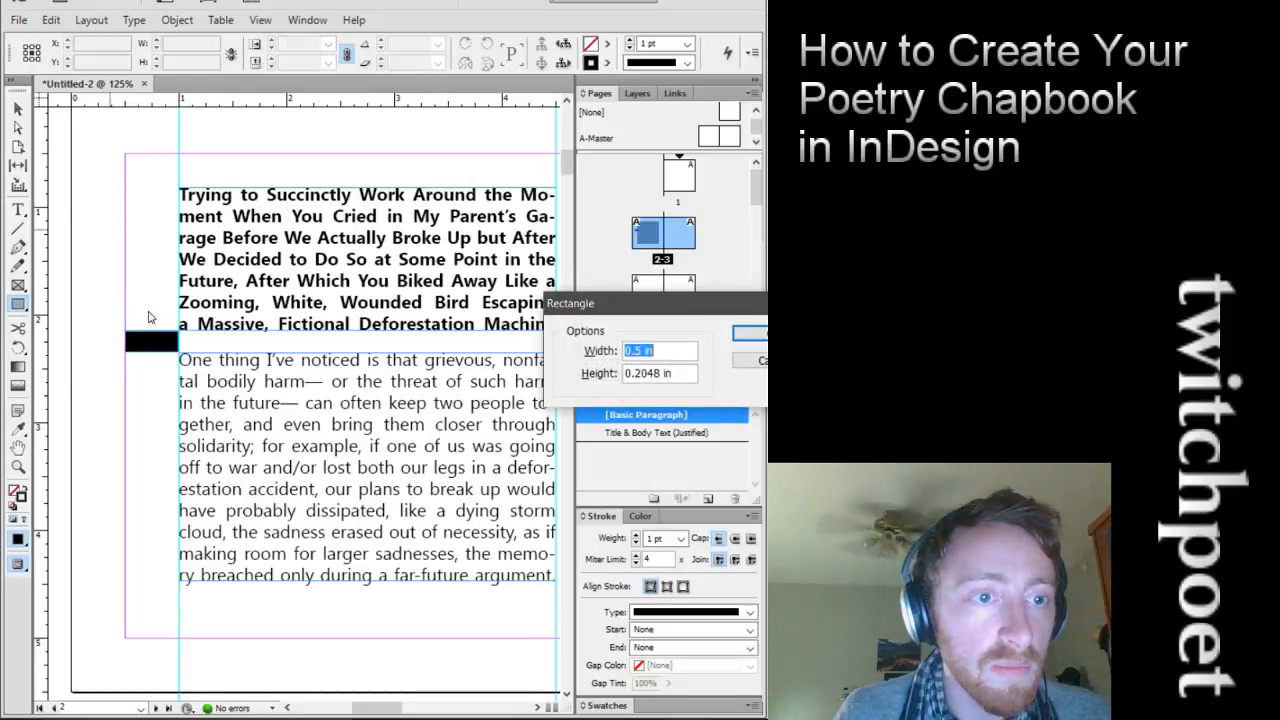
key("Escape")
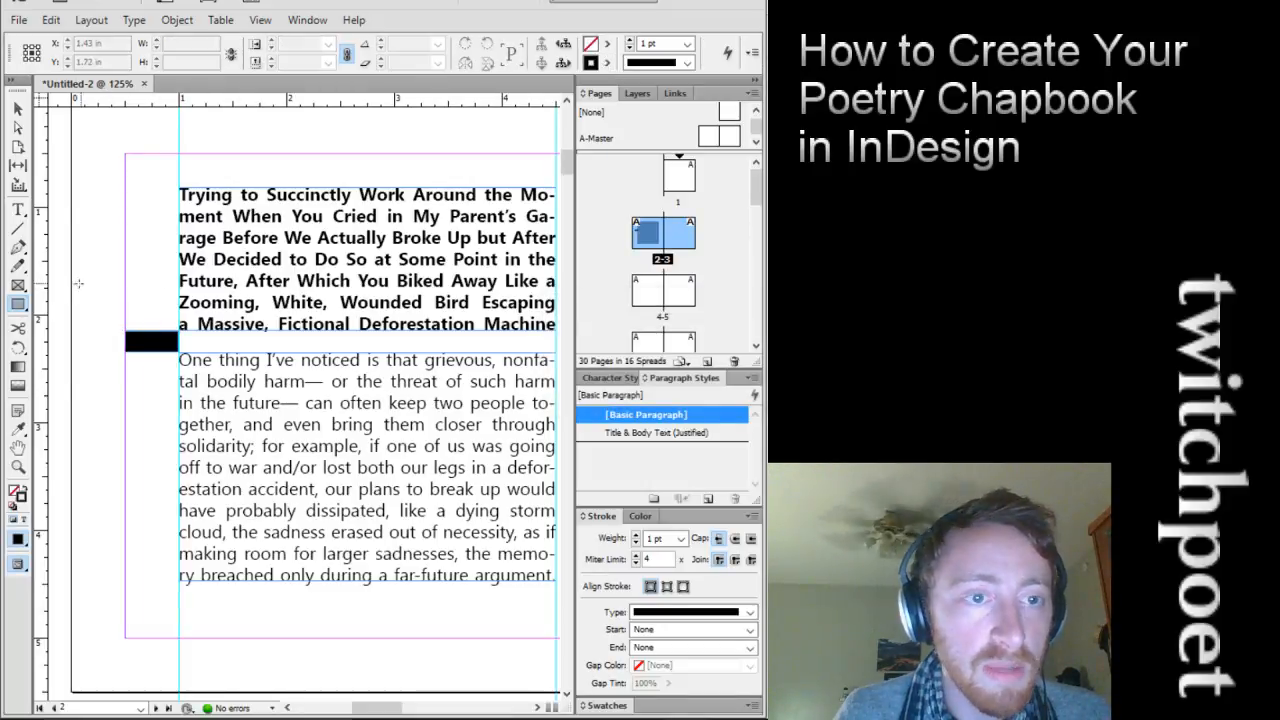
Move the black spacer rectangle across to page 3's inner margin, at X 6.15 in, keeping its height on the page
key("ctrl+minus")
key("alt")
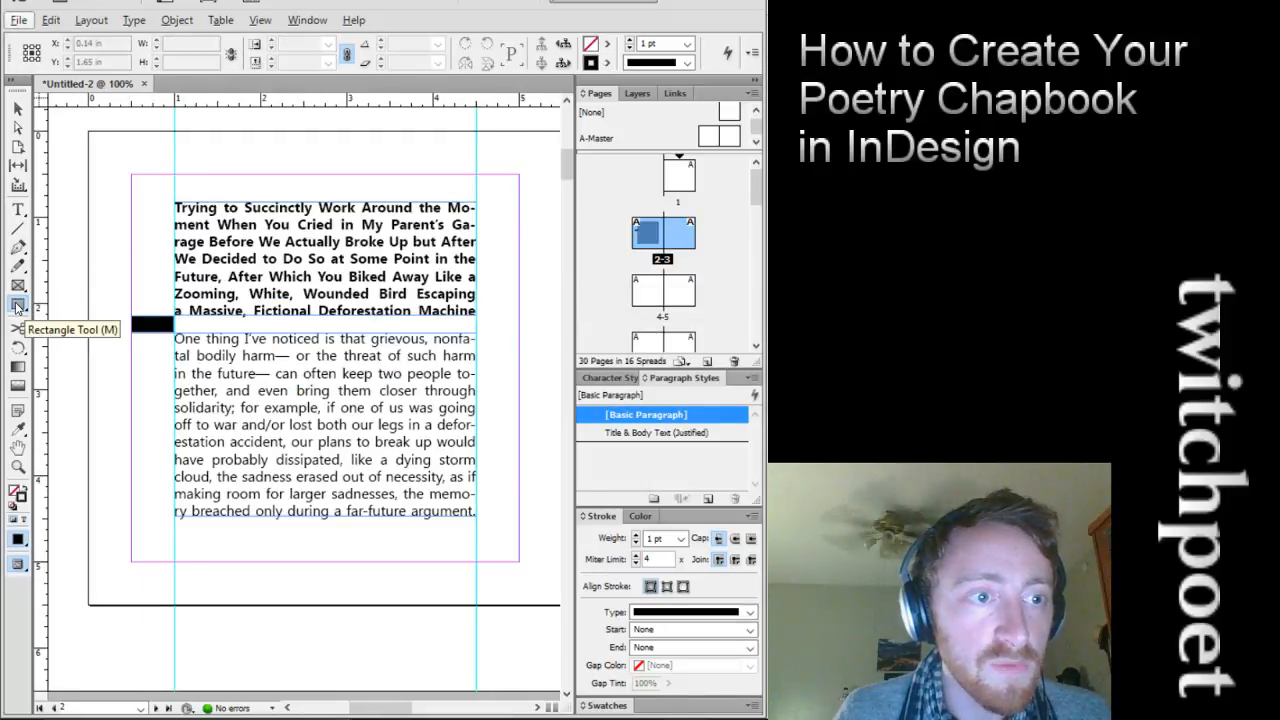
scroll(200, 380, "up", 1)
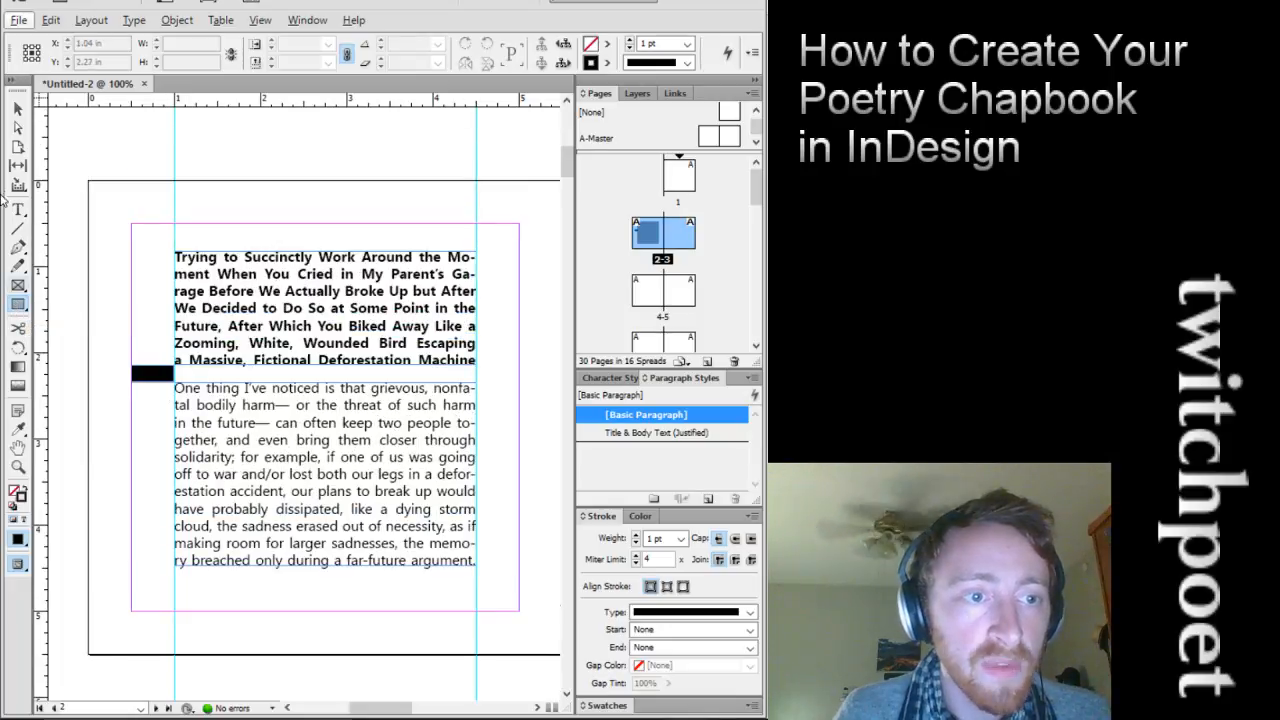
left_click(17, 107)
left_click(147, 381)
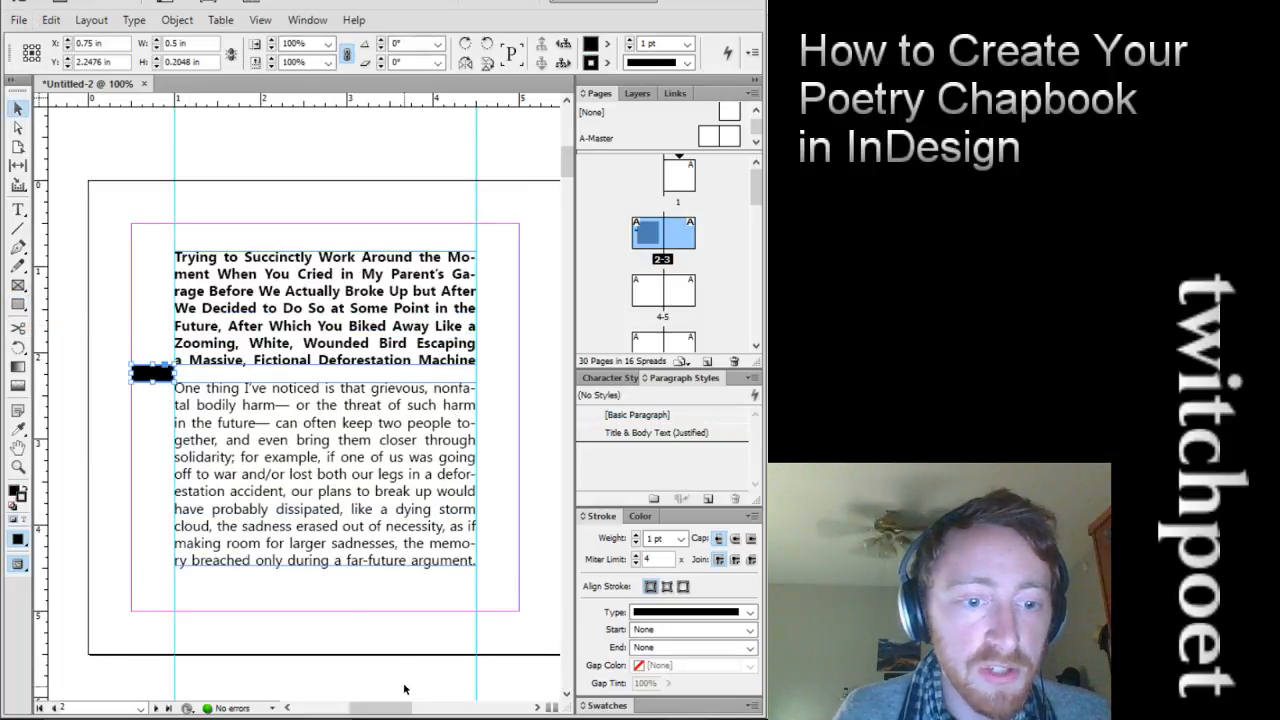
scroll(400, 665, "down", 1)
scroll(424, 570, "down", 1)
left_click_drag(415, 707, 431, 707)
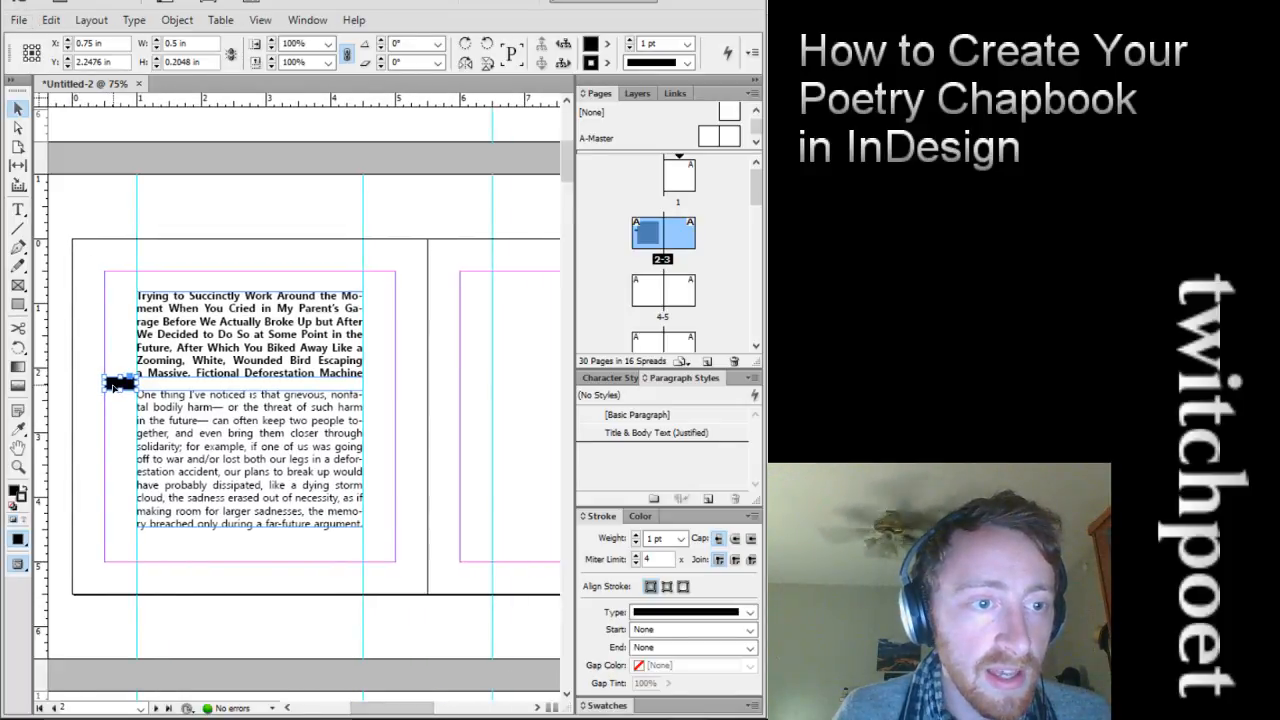
left_click_drag(114, 386, 463, 388)
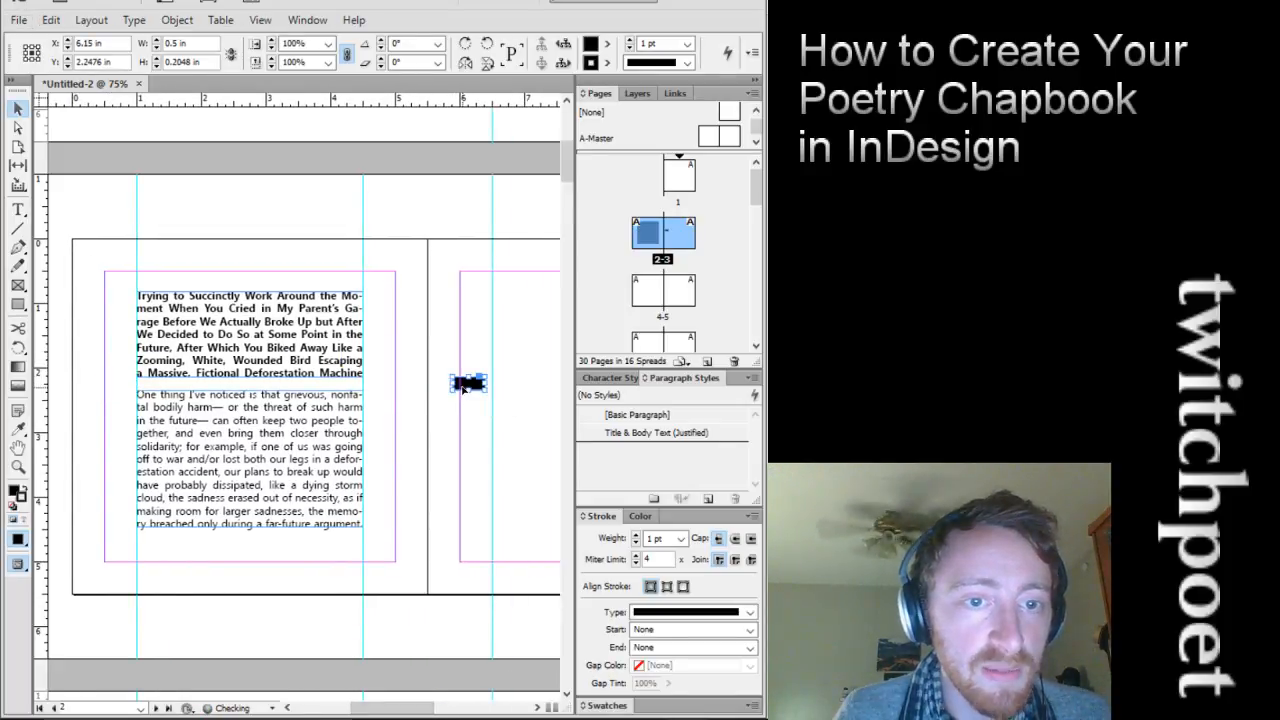
Move page 2's title and body frames down together to centre them vertically on the page, and check the spread in Presentation mode
left_click(286, 340)
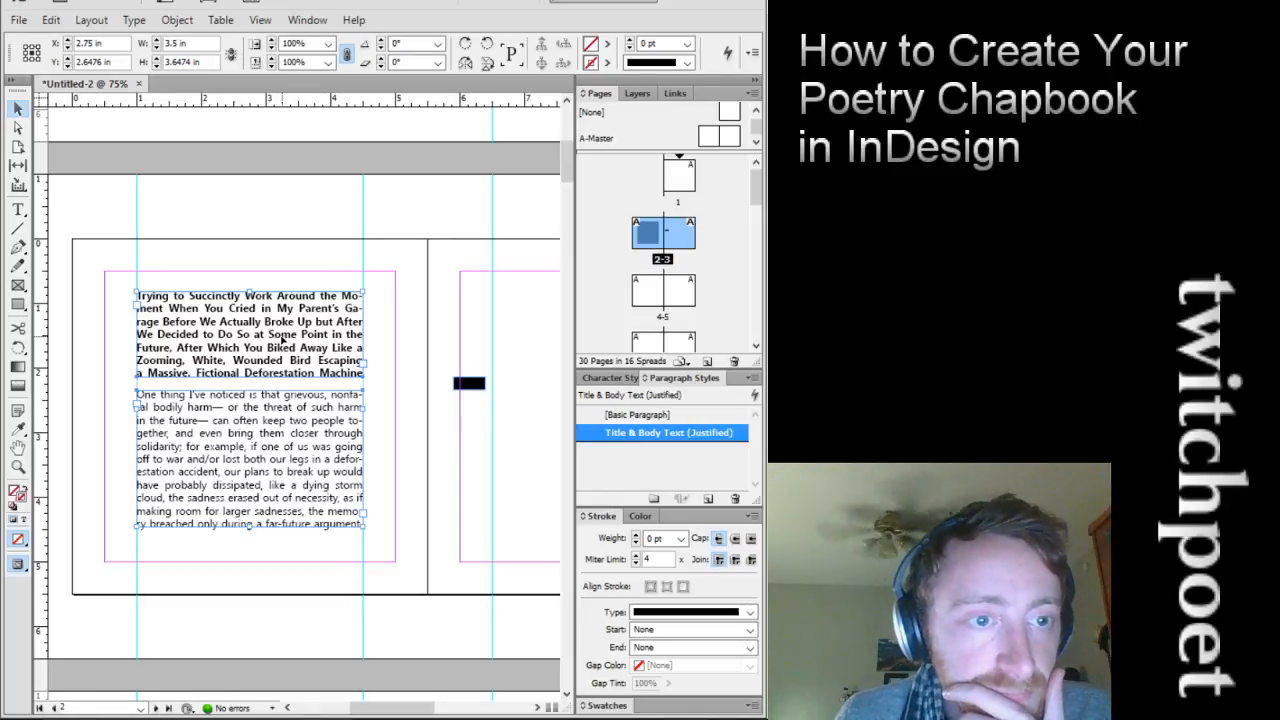
mouse_move(284, 340)
left_mouse_down()
mouse_move(299, 349)
mouse_move(298, 337)
left_mouse_up()
left_click(417, 411)
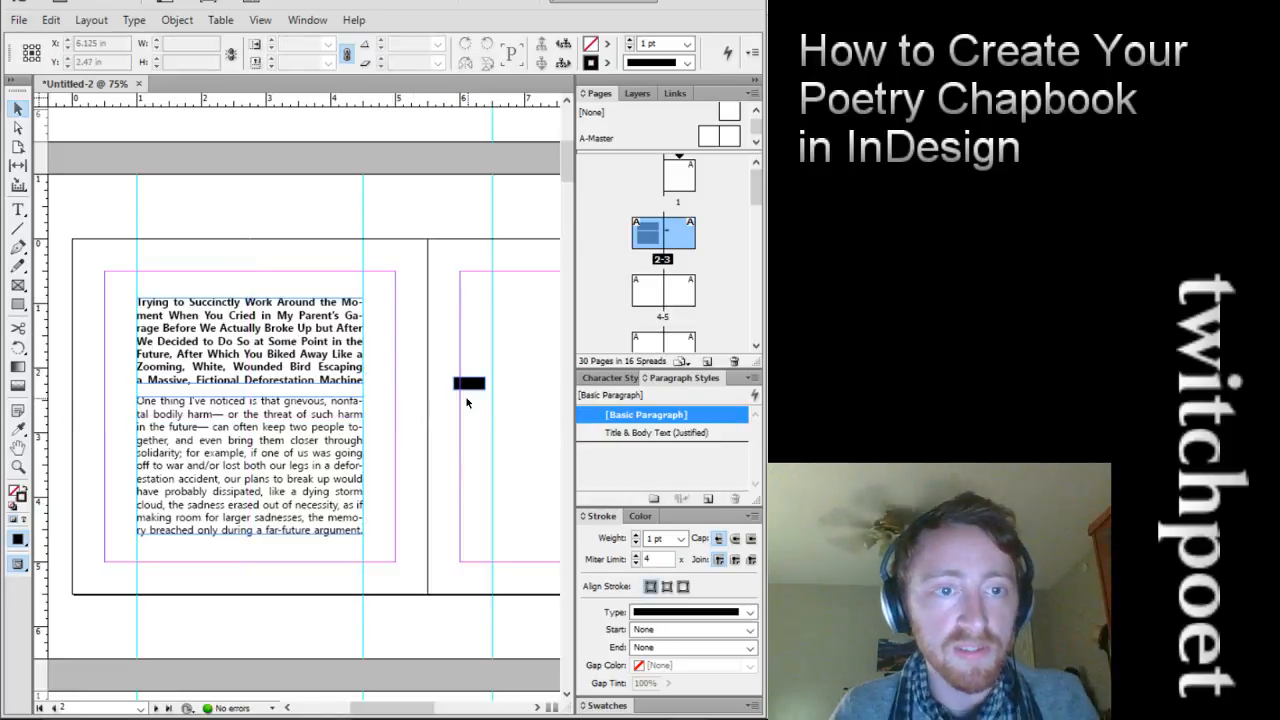
key("shift+w")
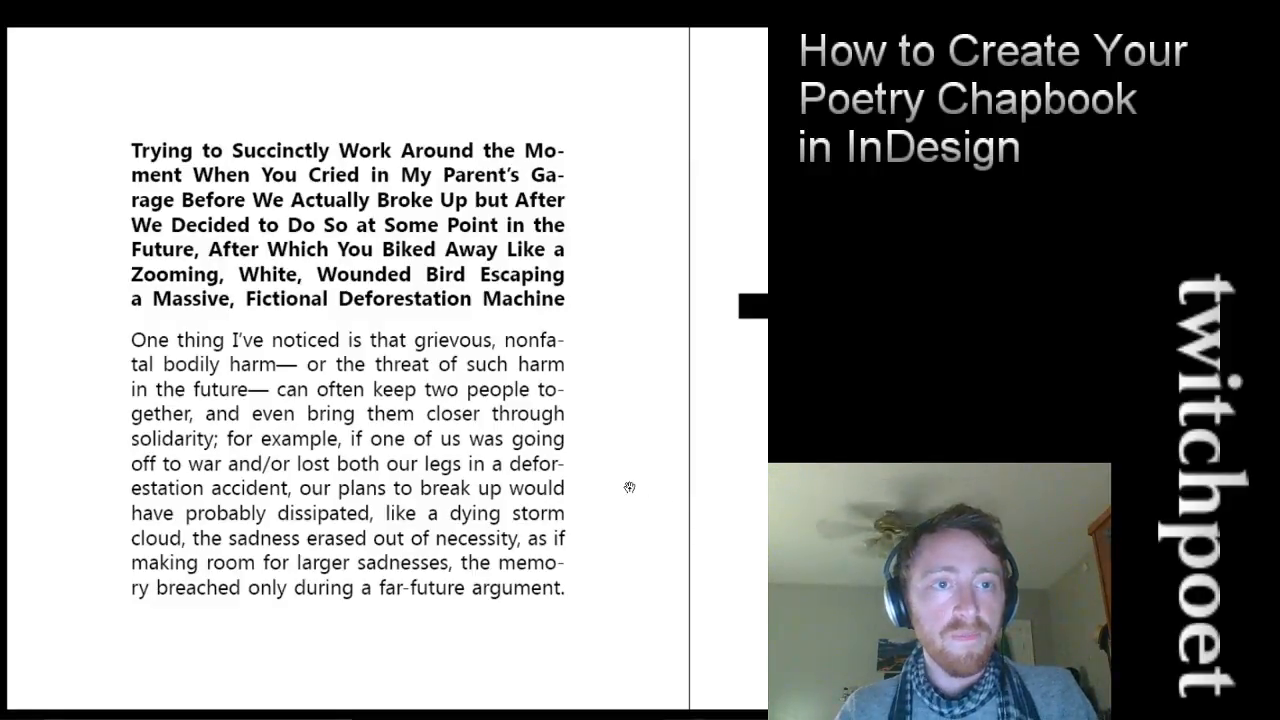
key("Escape")
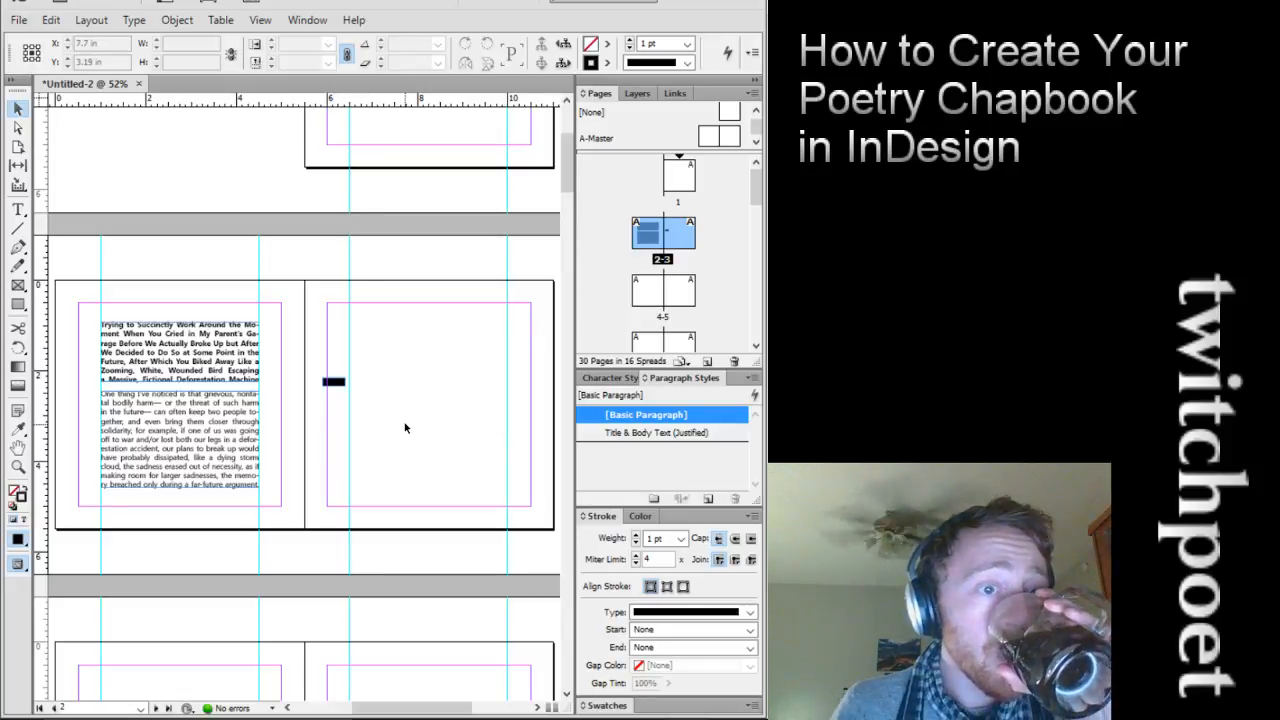
Move the black spacer rectangle off the pages onto the pasteboard above spread 2-3, at about X 5.51 in, Y -0.47 in, and deselect it
left_click(333, 386)
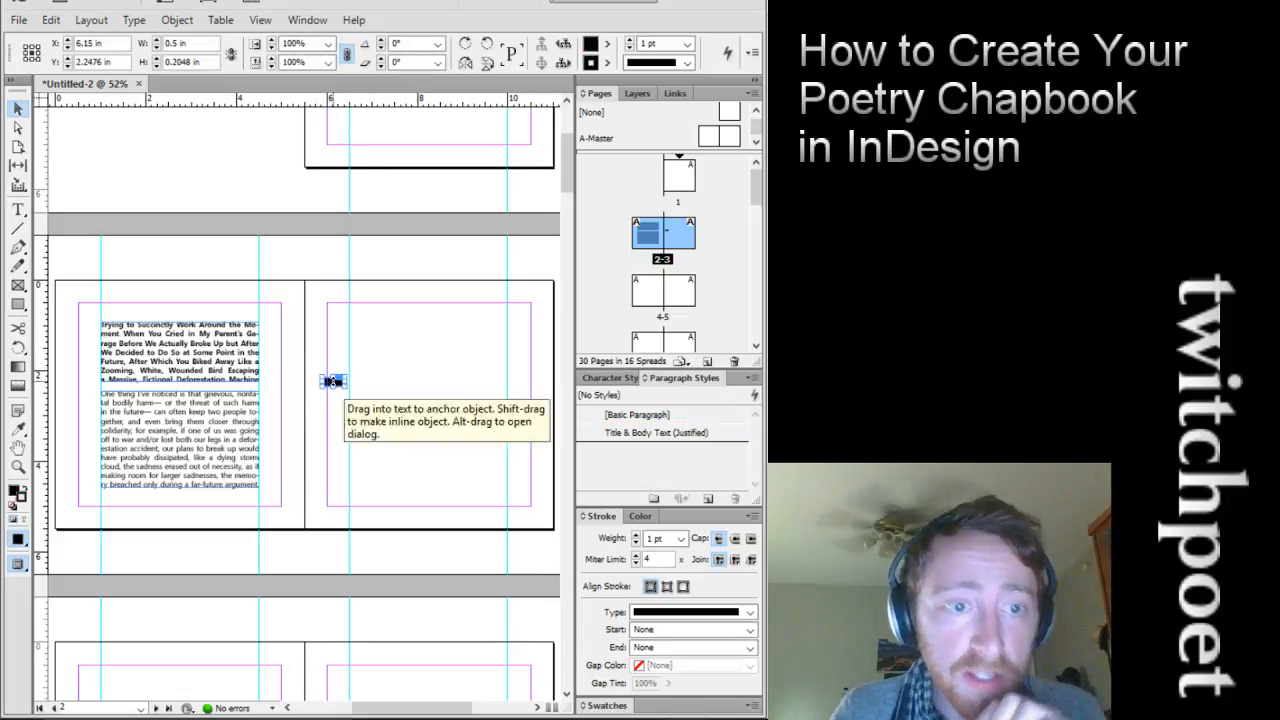
left_click_drag(330, 383, 302, 259)
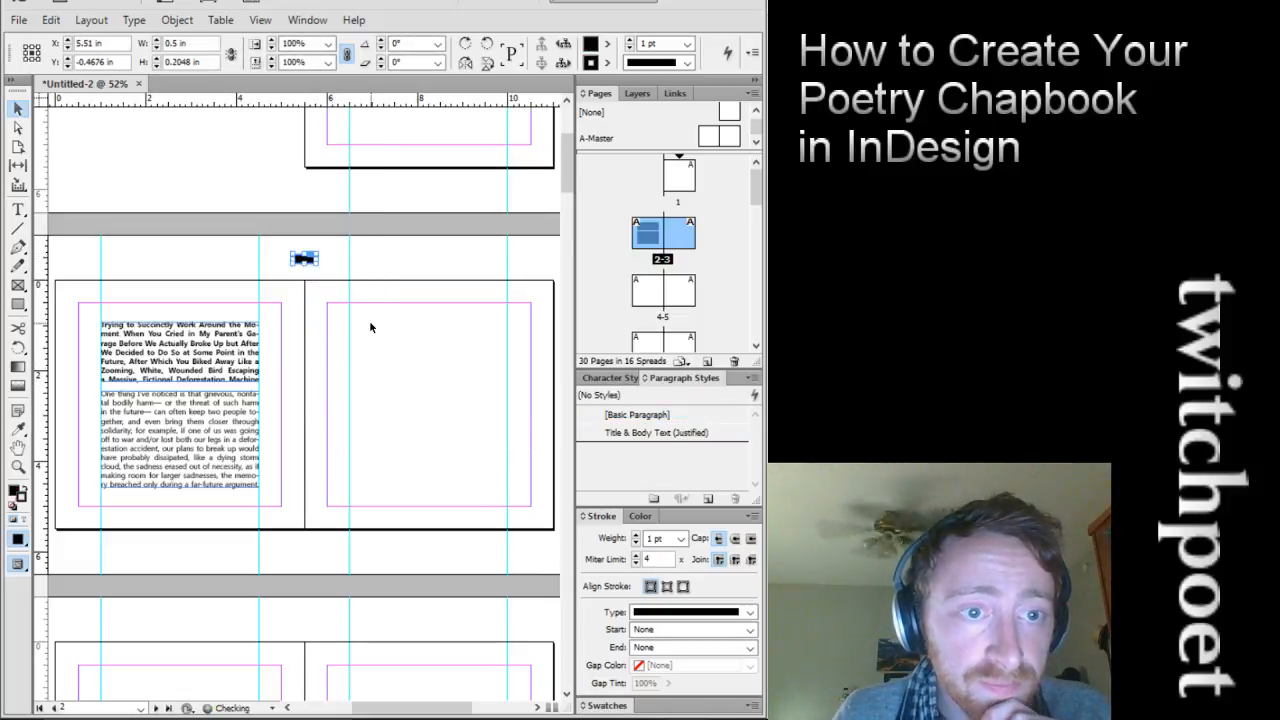
left_click(425, 431)
scroll(425, 431, "down", 2)
scroll(425, 431, "up", 1)
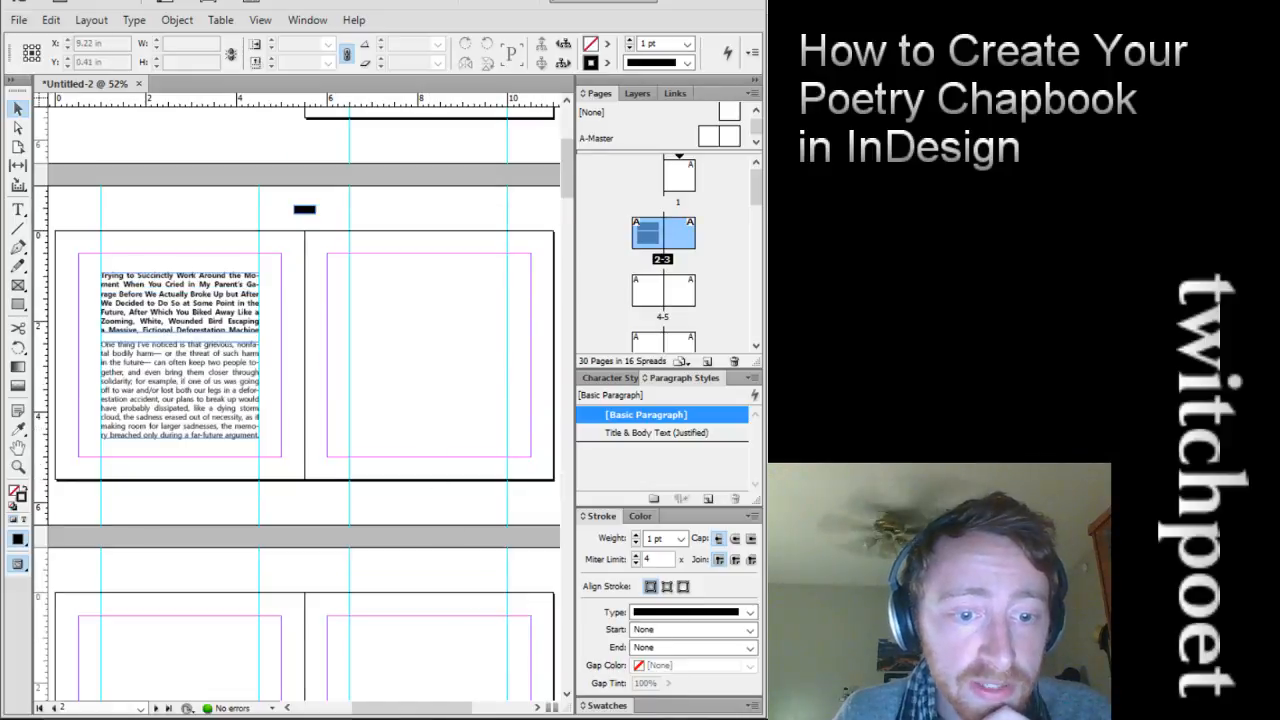
Copy the first poem's Spanish title from the Alien Drug Traducido PDF in the browser, flatten it in the address bar, and return to InDesign
mouse_move(400, 628)
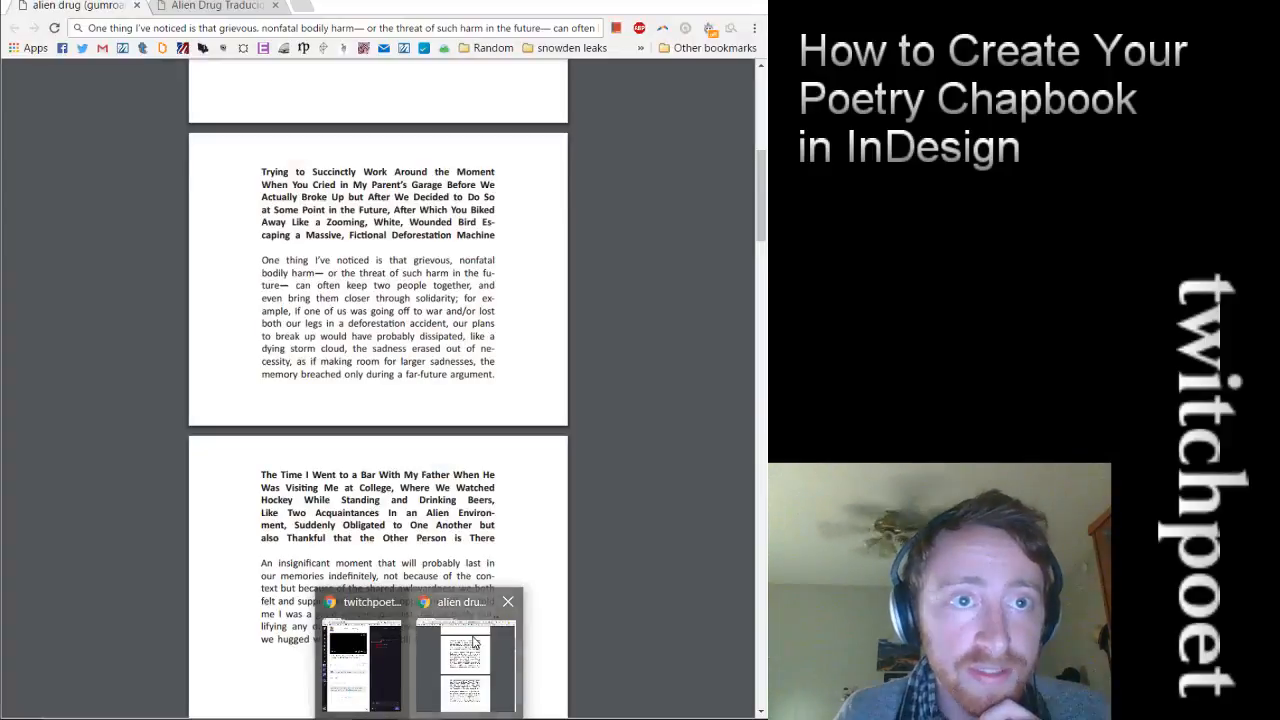
left_click(465, 655)
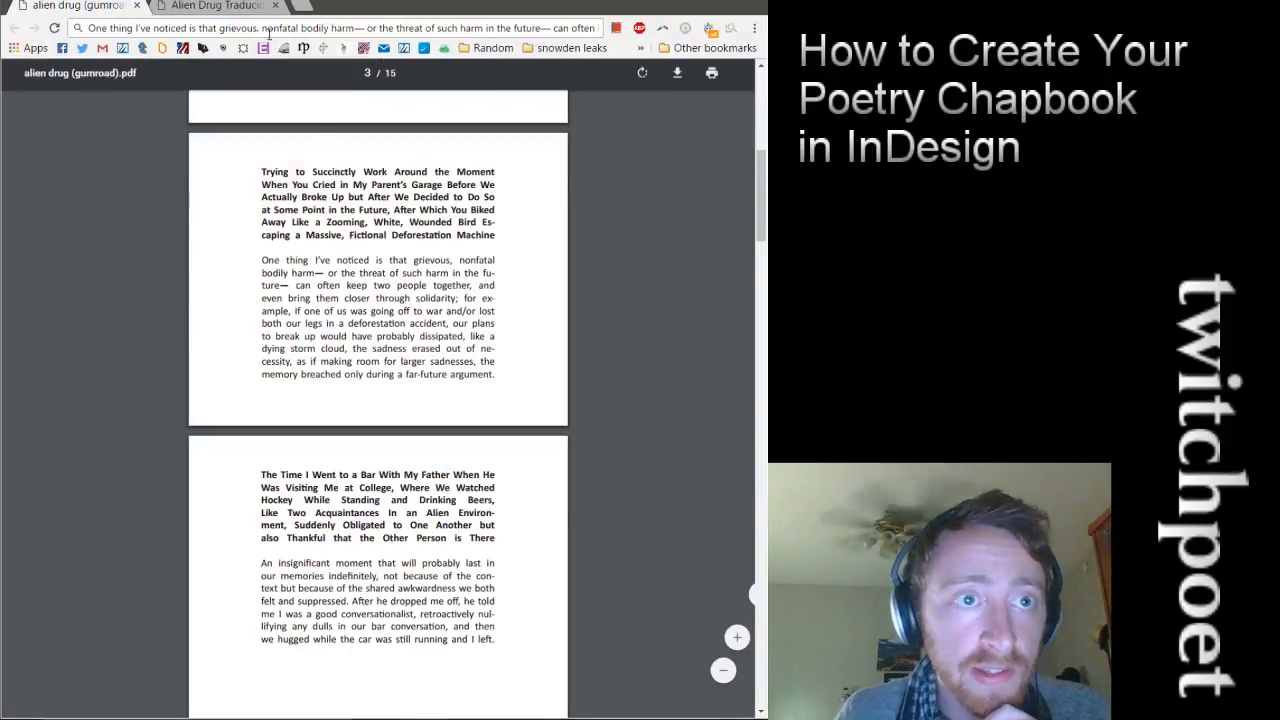
left_click(213, 7)
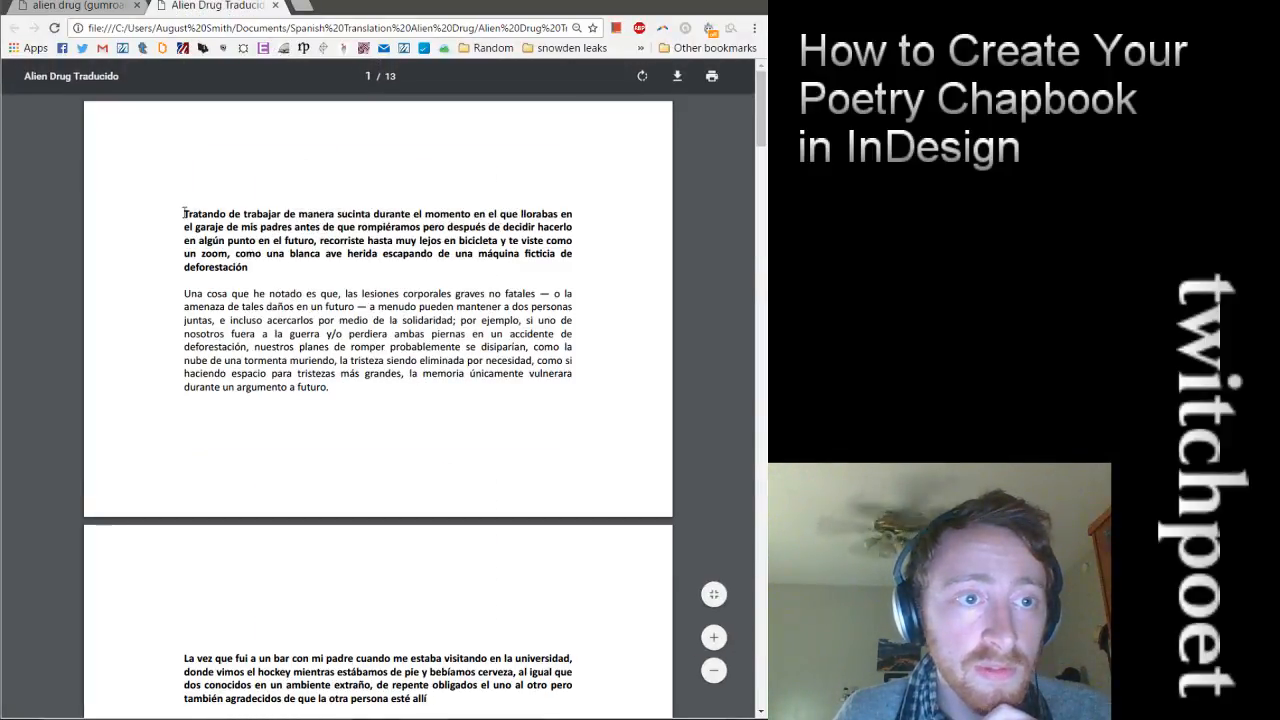
left_click_drag(184, 213, 252, 270)
key("ctrl+c")
right_click(258, 244)
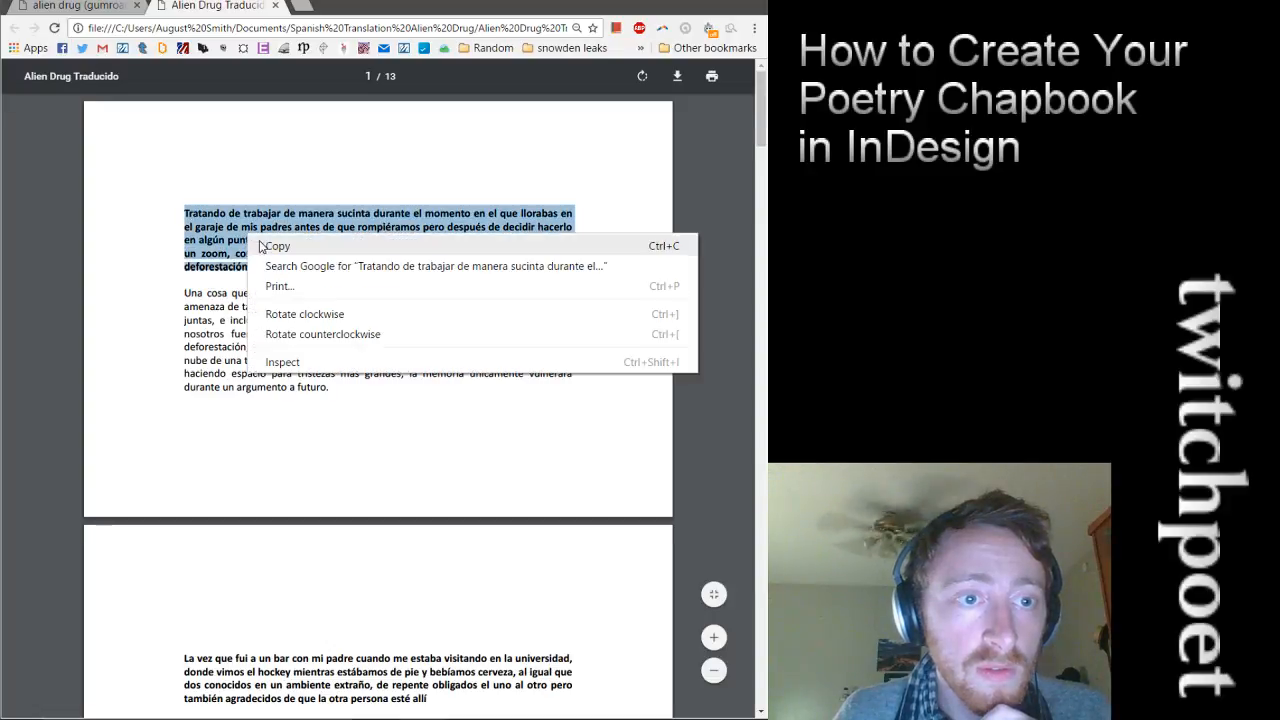
left_click(266, 247)
right_click(244, 28)
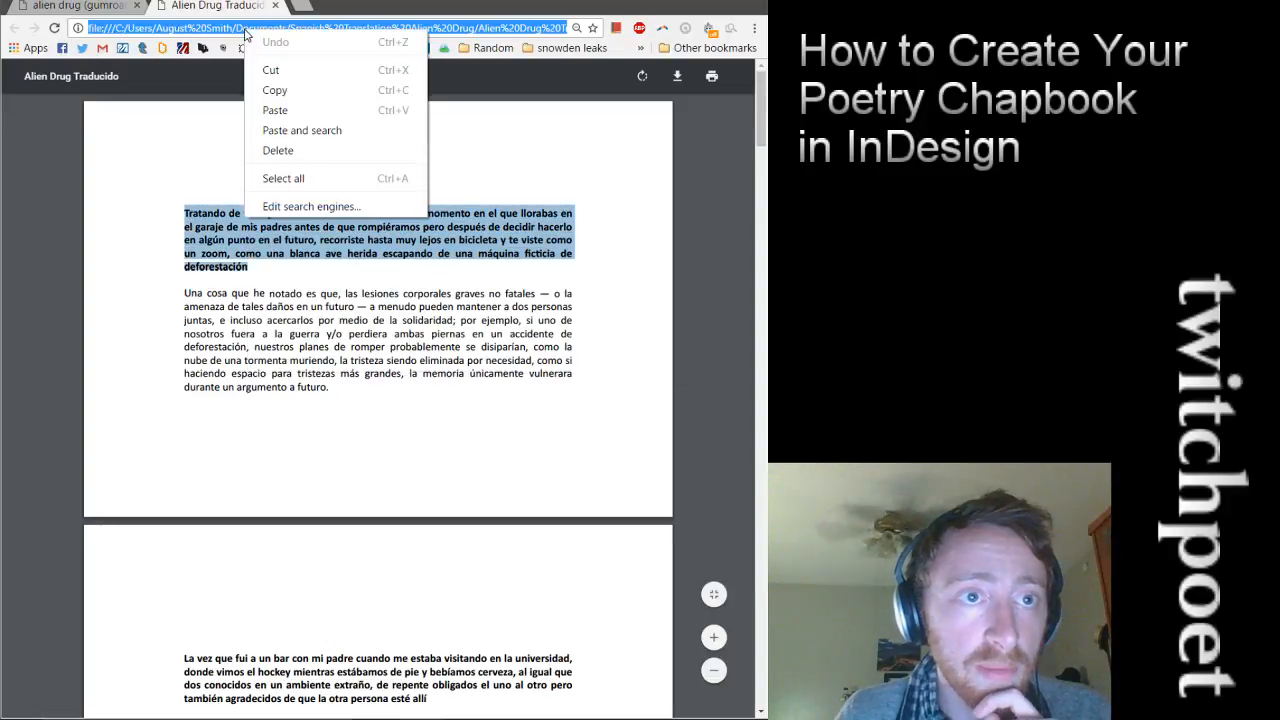
left_click(317, 110)
left_click(267, 28)
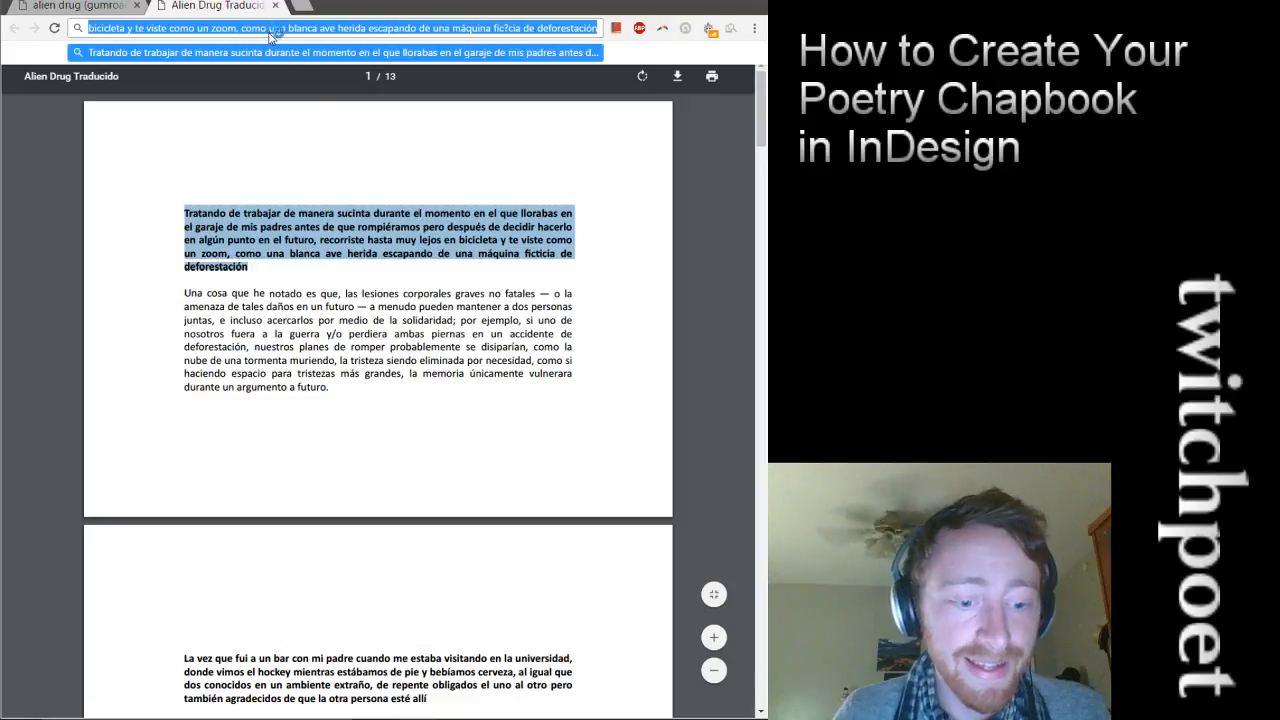
key("alt+Tab")
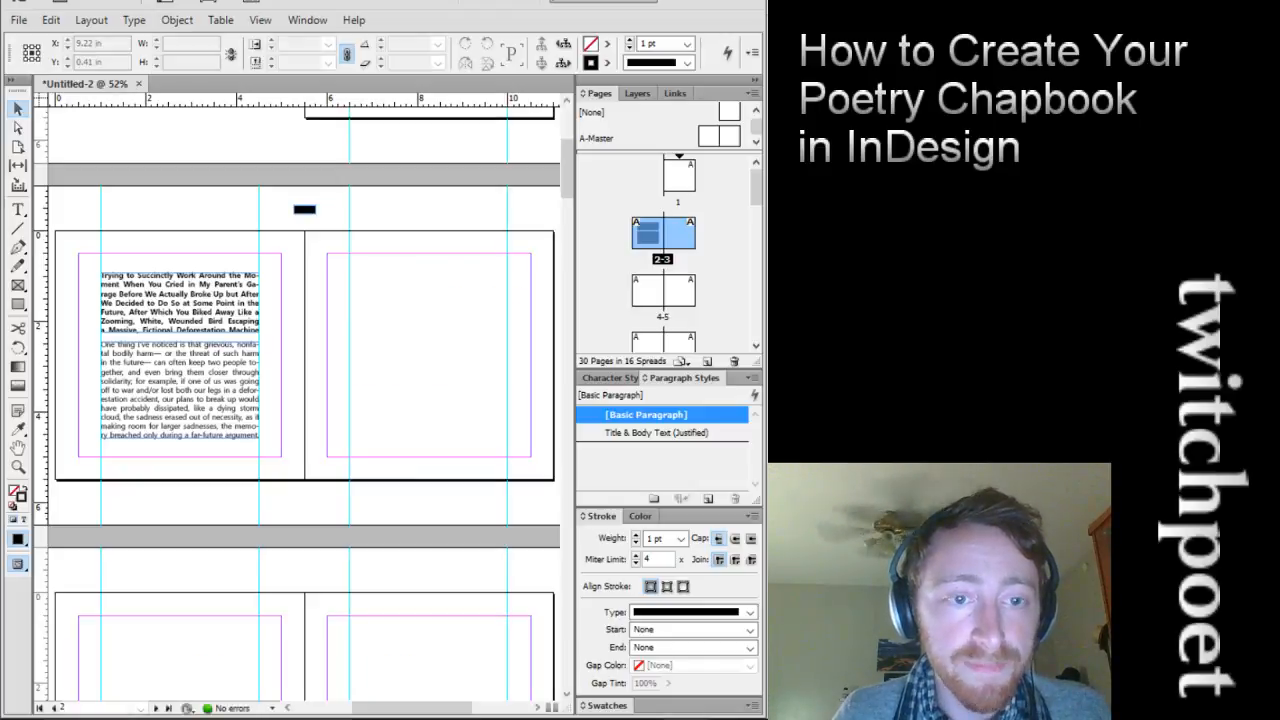
Draw a 3.5 by about 2.12 in title text frame on page 3, styled Title & Body Text (Justified) and Titles Text of Poems
left_click(18, 209)
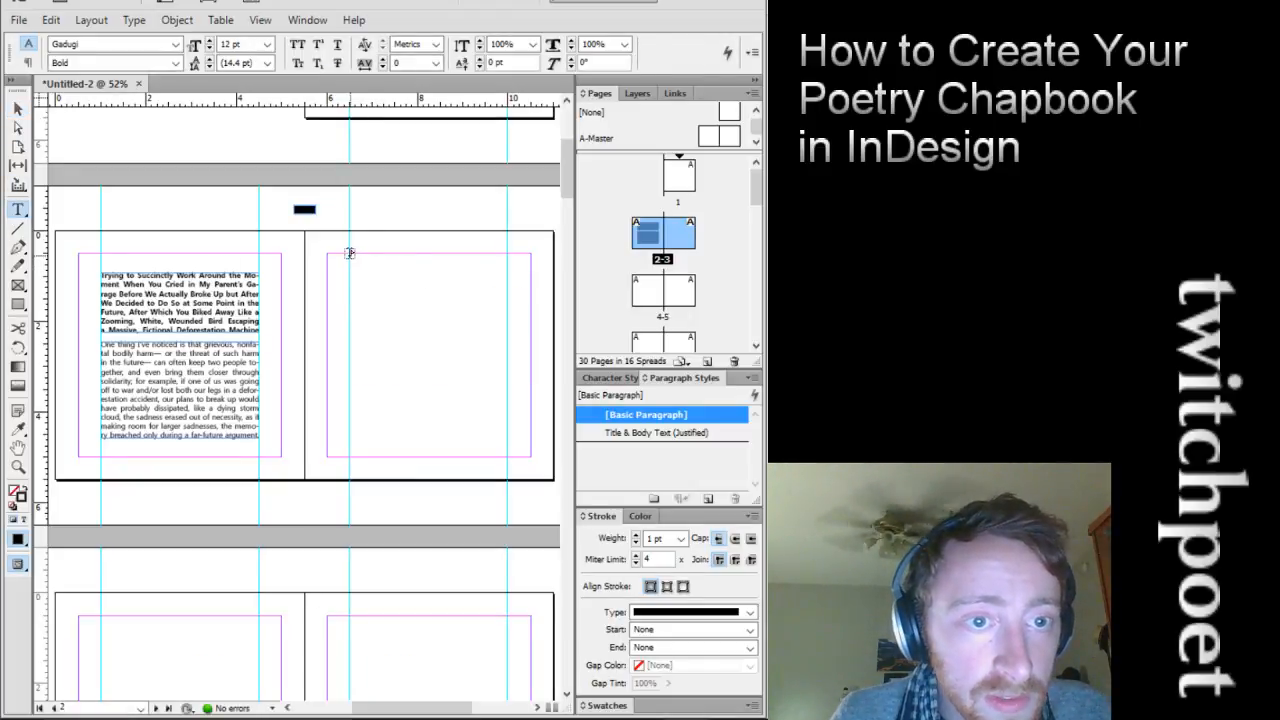
left_click_drag(350, 254, 509, 352)
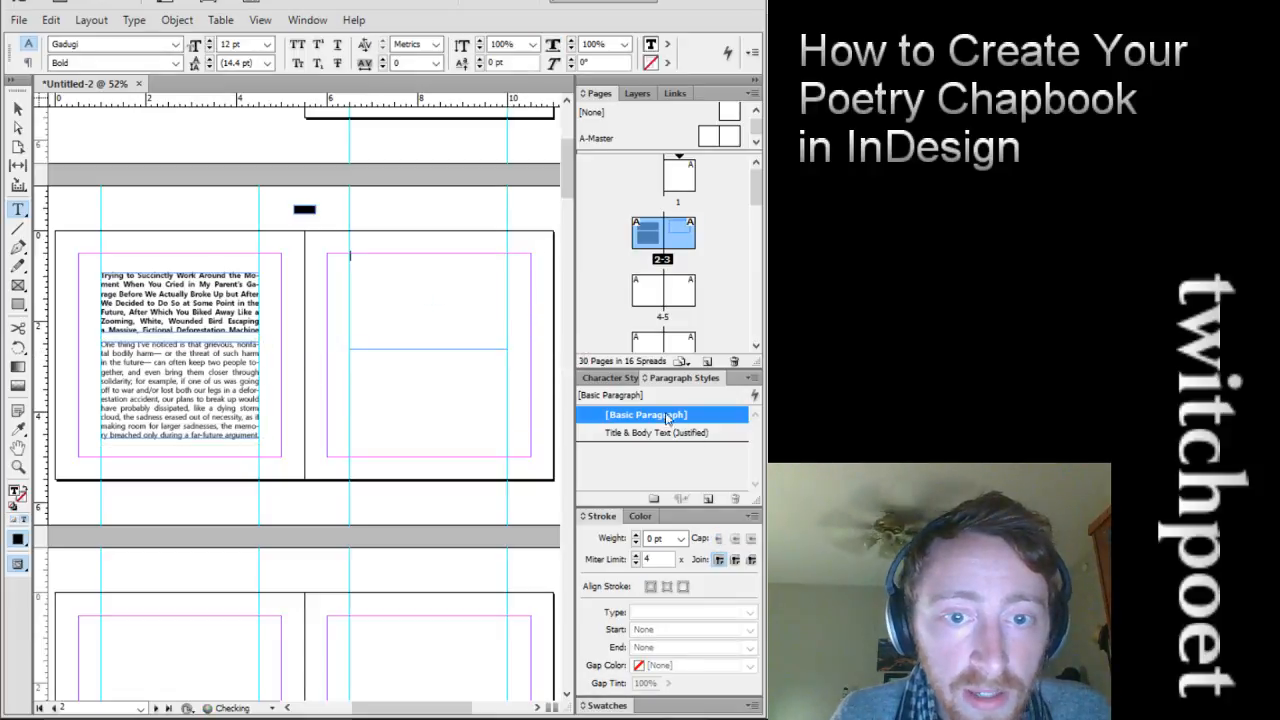
left_click(643, 431)
left_click(615, 378)
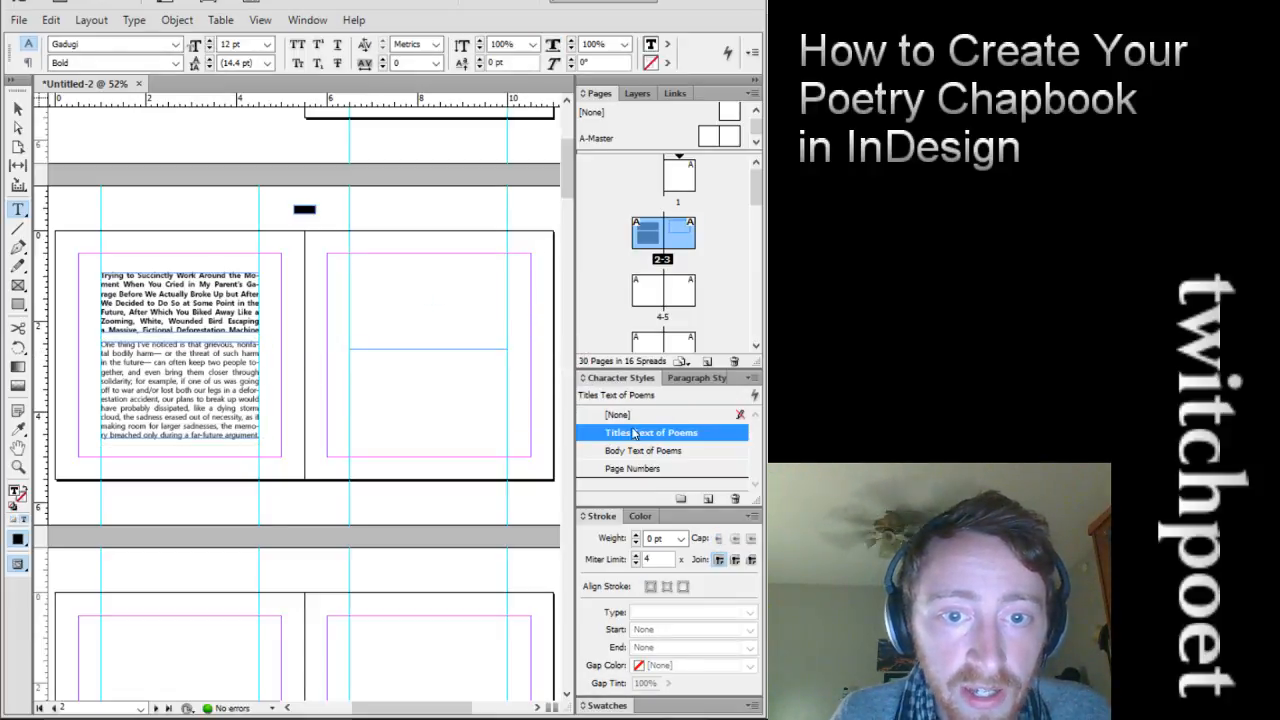
left_click(640, 433)
Paste the Spanish title into page 3's text frame, shorten the frame to fit the text, and deselect it
key("ctrl+v")
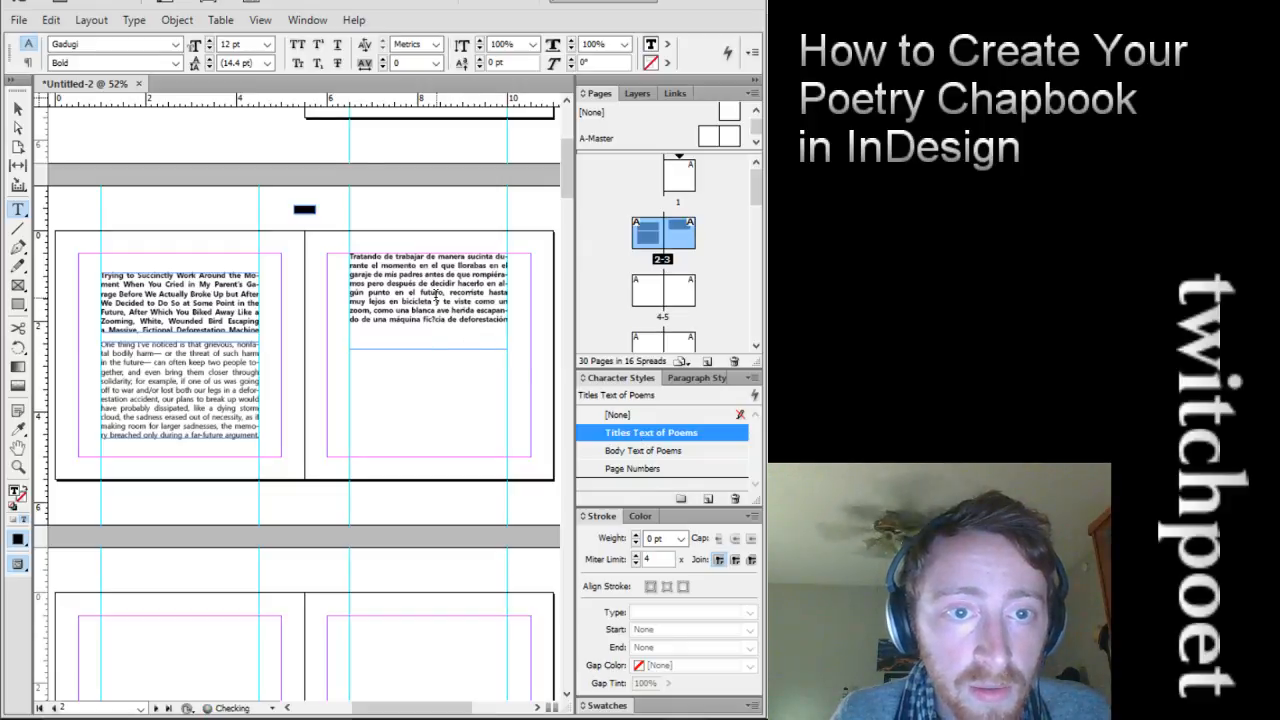
key("Escape")
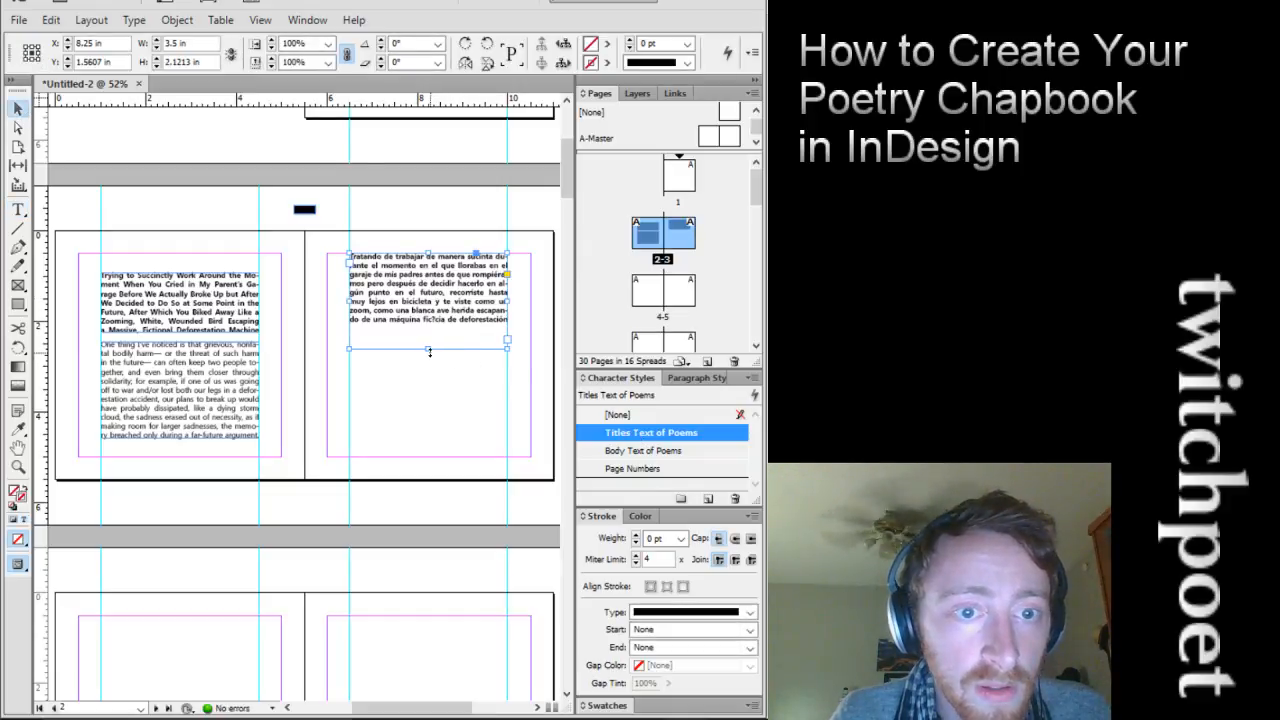
left_click(424, 376)
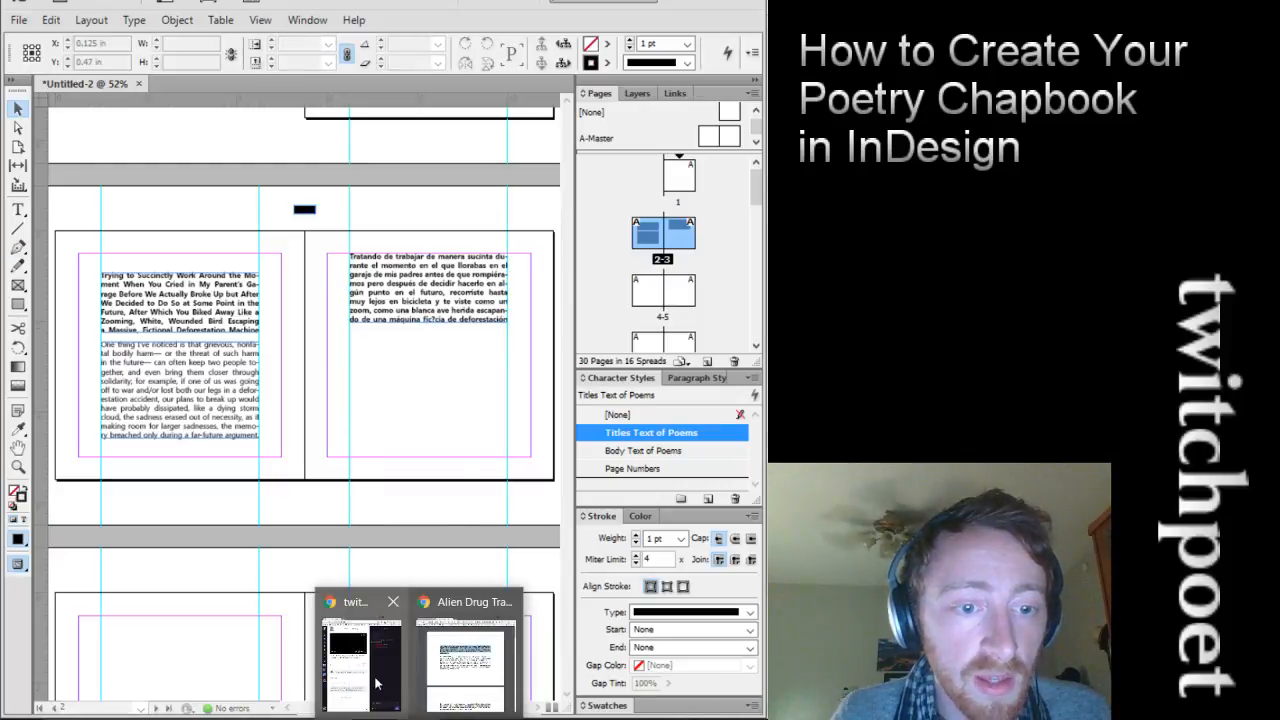
Copy the first poem's Spanish body text from the Alien Drug Traducido PDF, flatten it in the browser's address bar, and return to InDesign
left_click(463, 638)
left_click(241, 343)
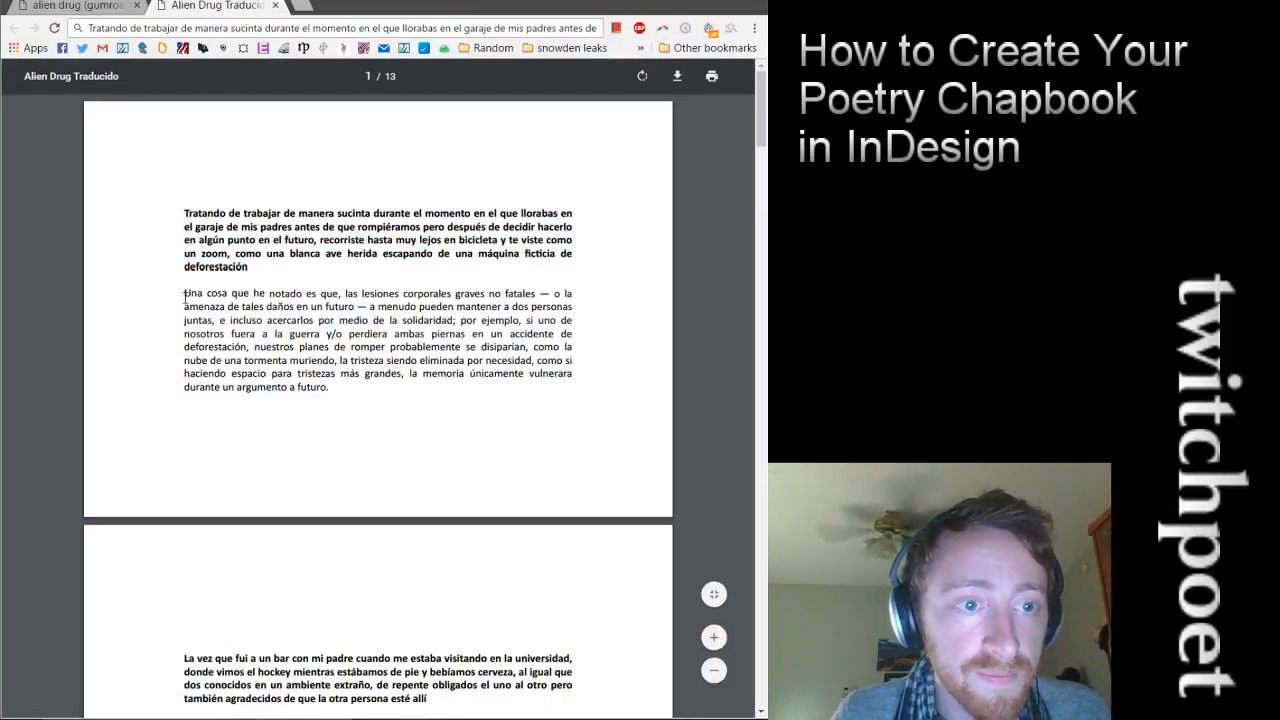
left_click_drag(184, 296, 342, 395)
key("ctrl+c")
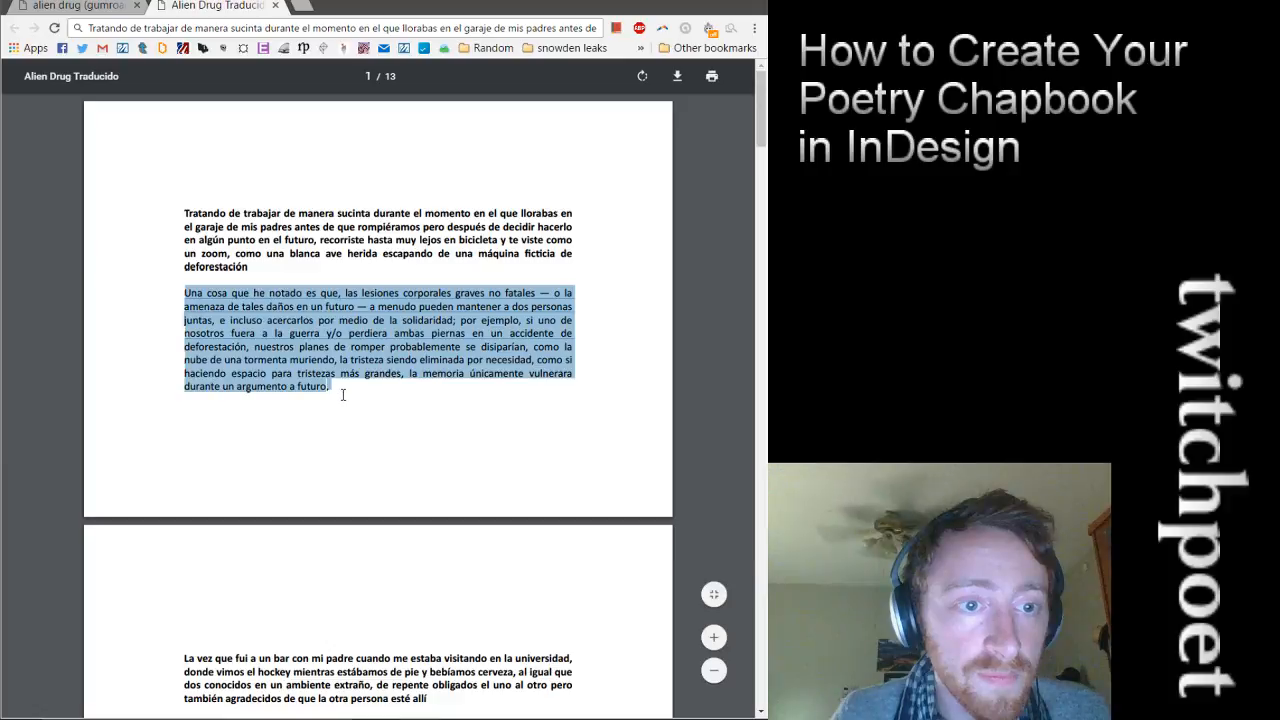
left_click(305, 8)
key("ctrl+w")
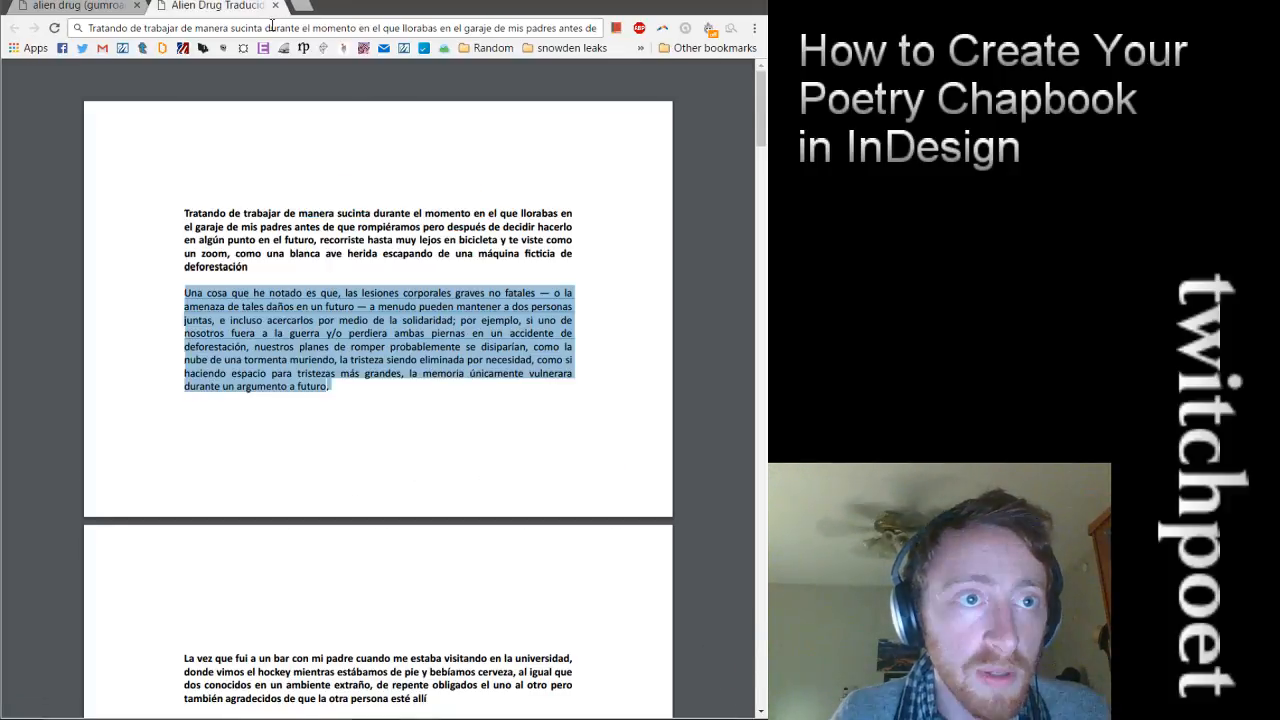
left_click(222, 27)
key("ctrl+v")
key("ctrl+a")
key("ctrl+c")
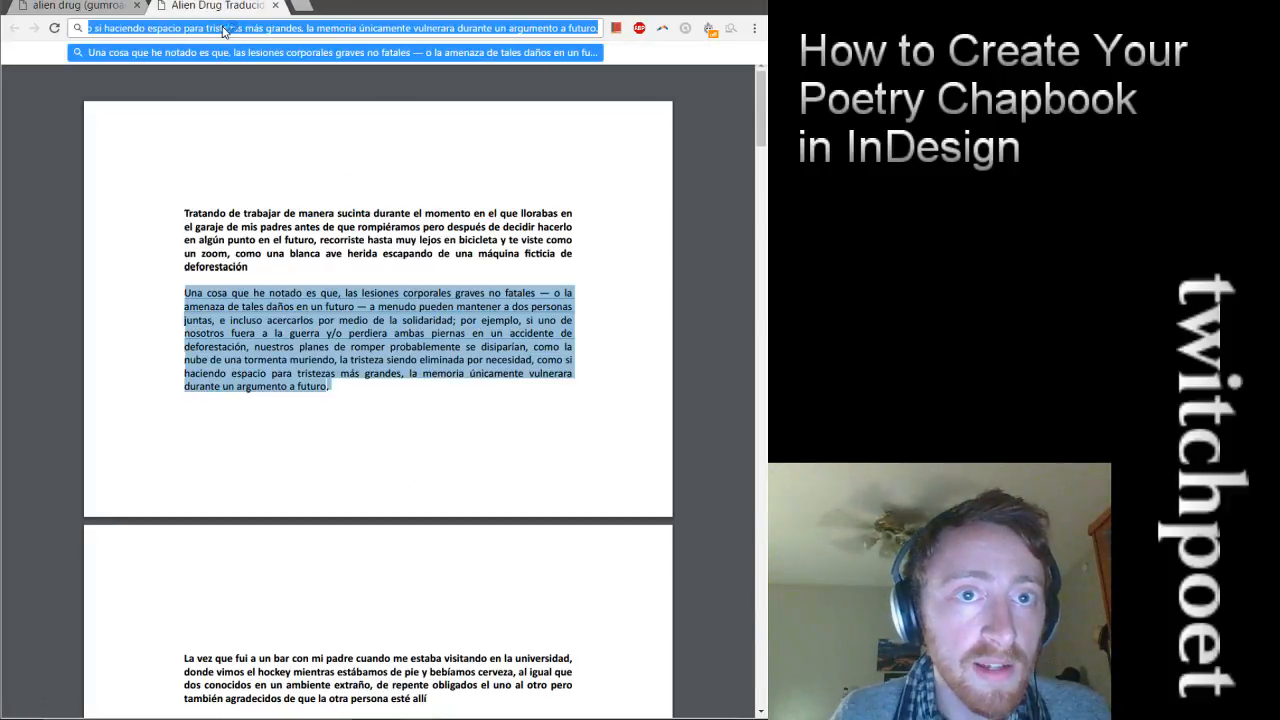
key("alt+Tab")
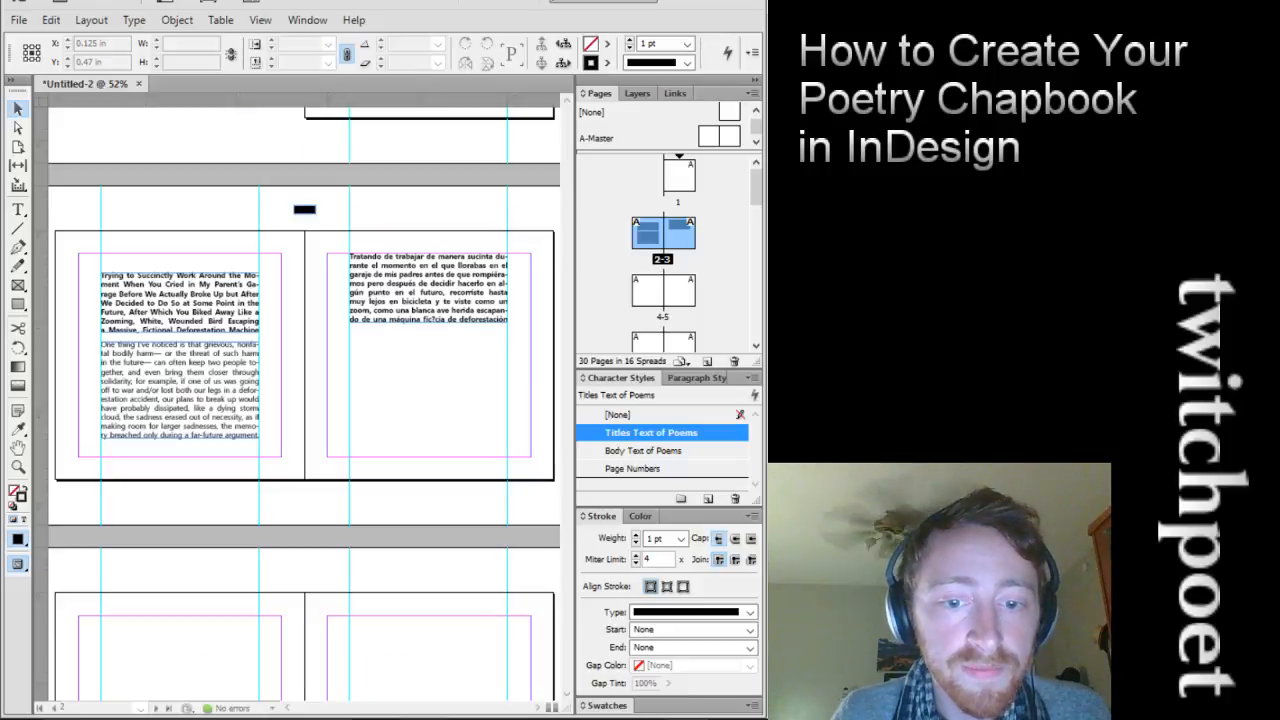
Draw a text frame below page 3's title, styled Title & Body Text (Justified) and Body Text of Poems, and paste the Spanish body text
left_click(178, 331)
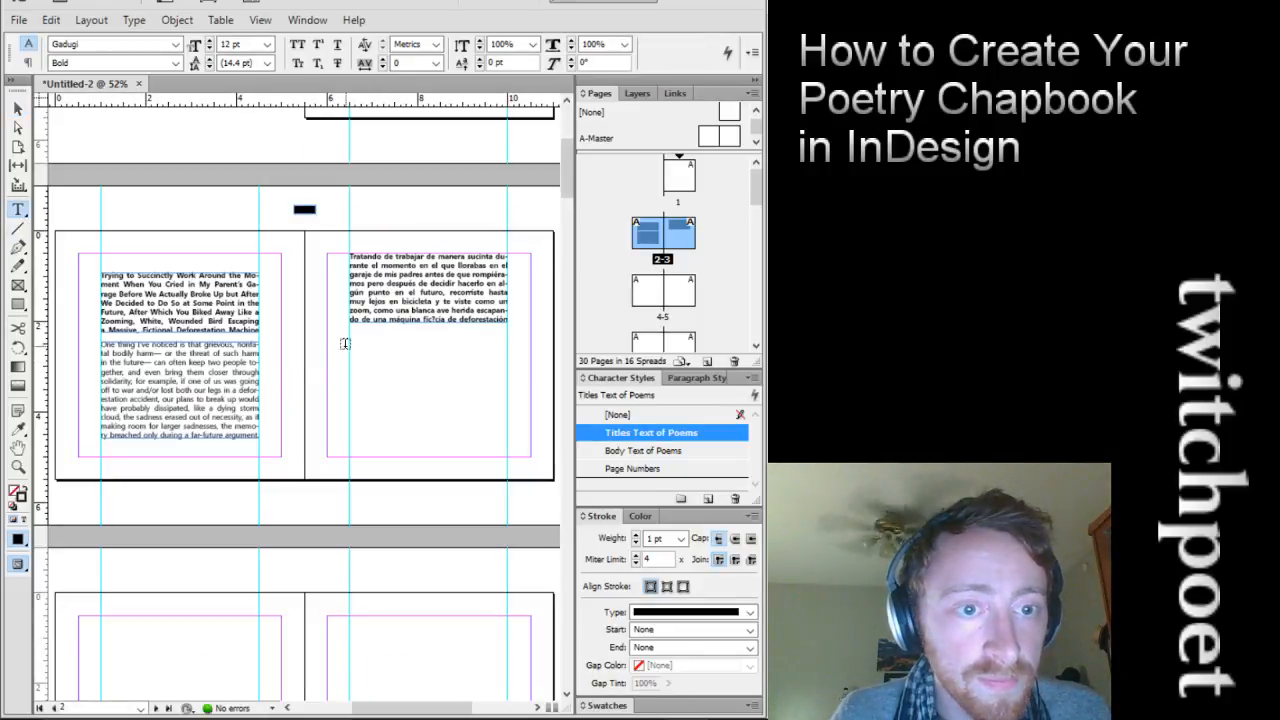
left_click_drag(347, 341, 507, 453)
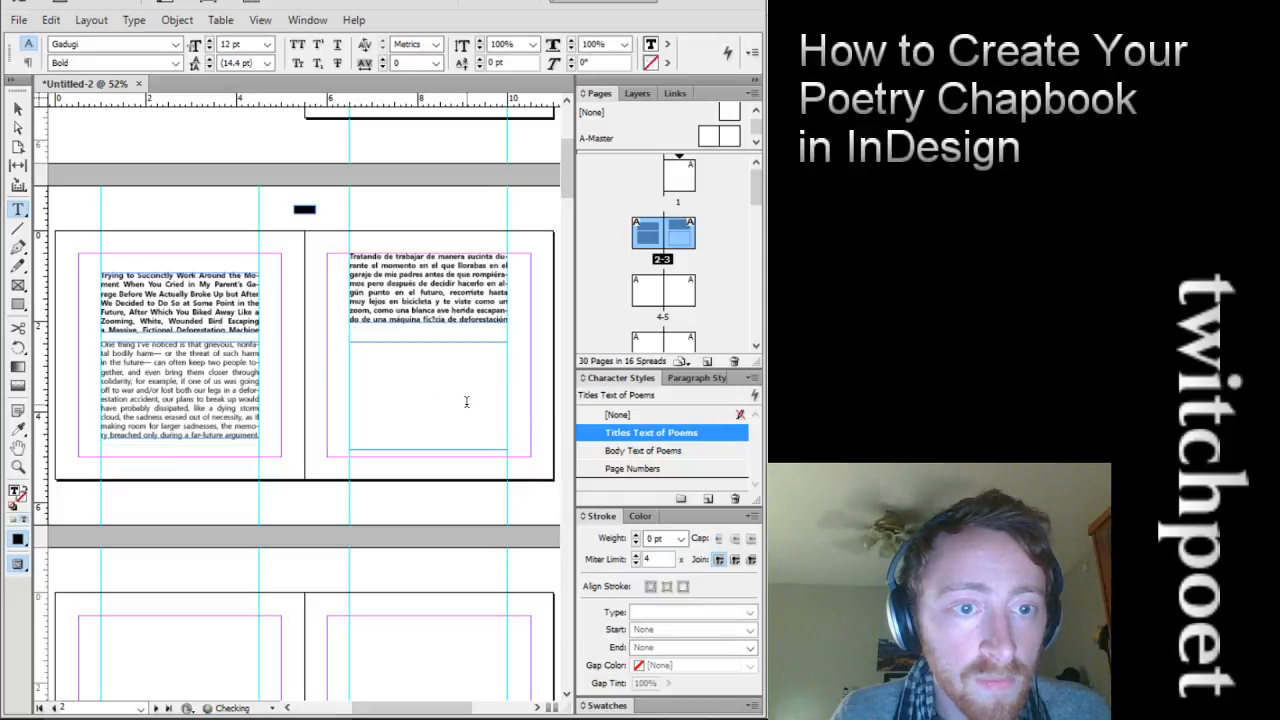
left_click(687, 451)
left_click(695, 378)
left_click(672, 432)
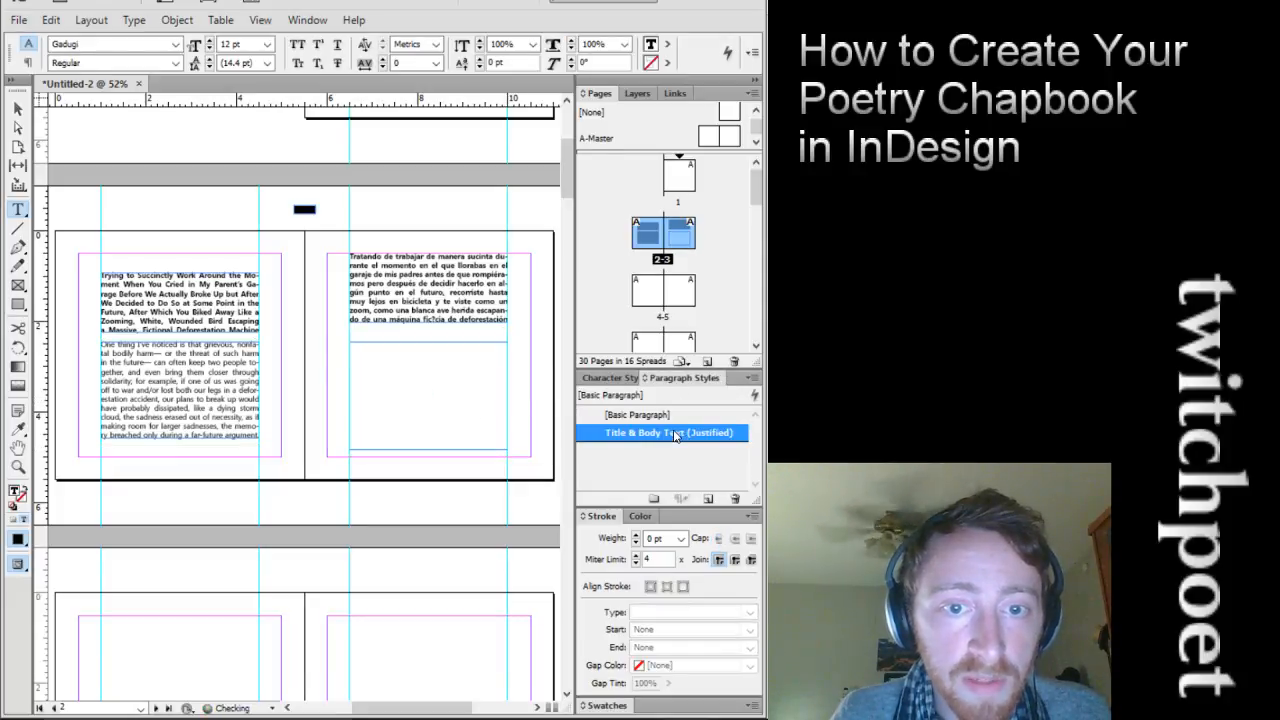
left_click(610, 378)
key("ctrl+v")
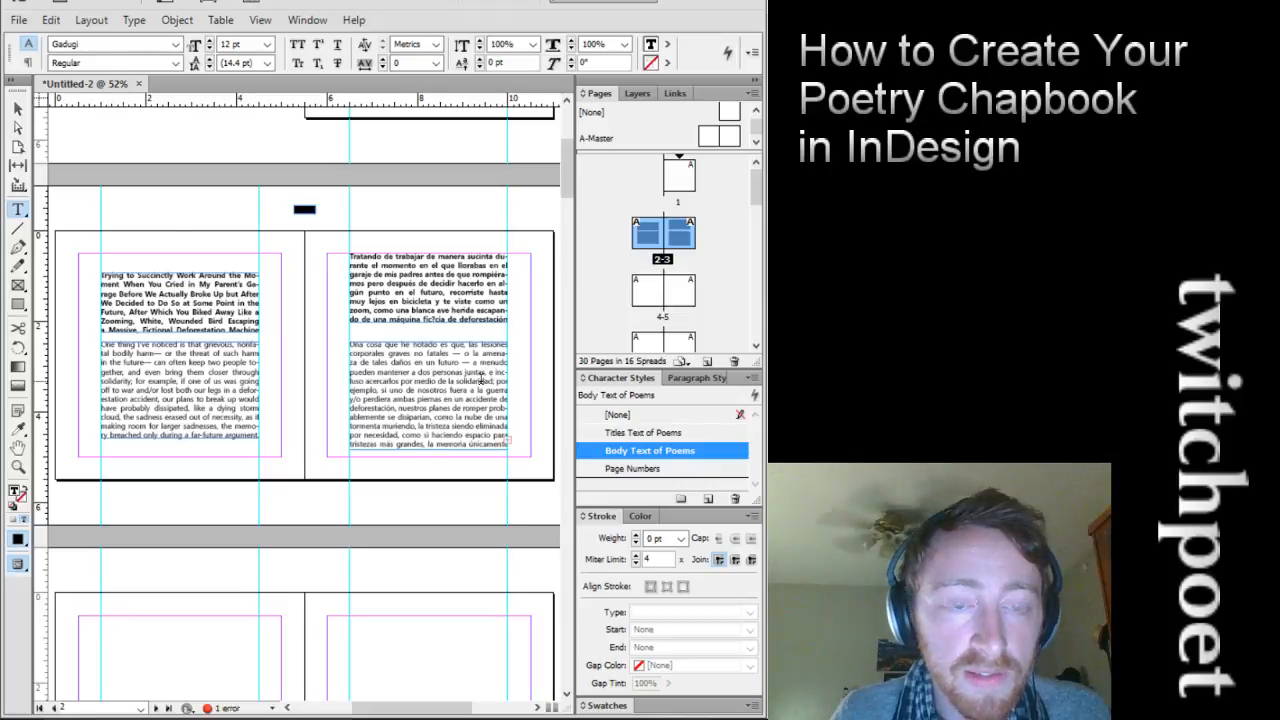
Shorten the Spanish poem's body text frame on page 3 to about 1.32 in high and move it down to the bottom margin
left_click(19, 107)
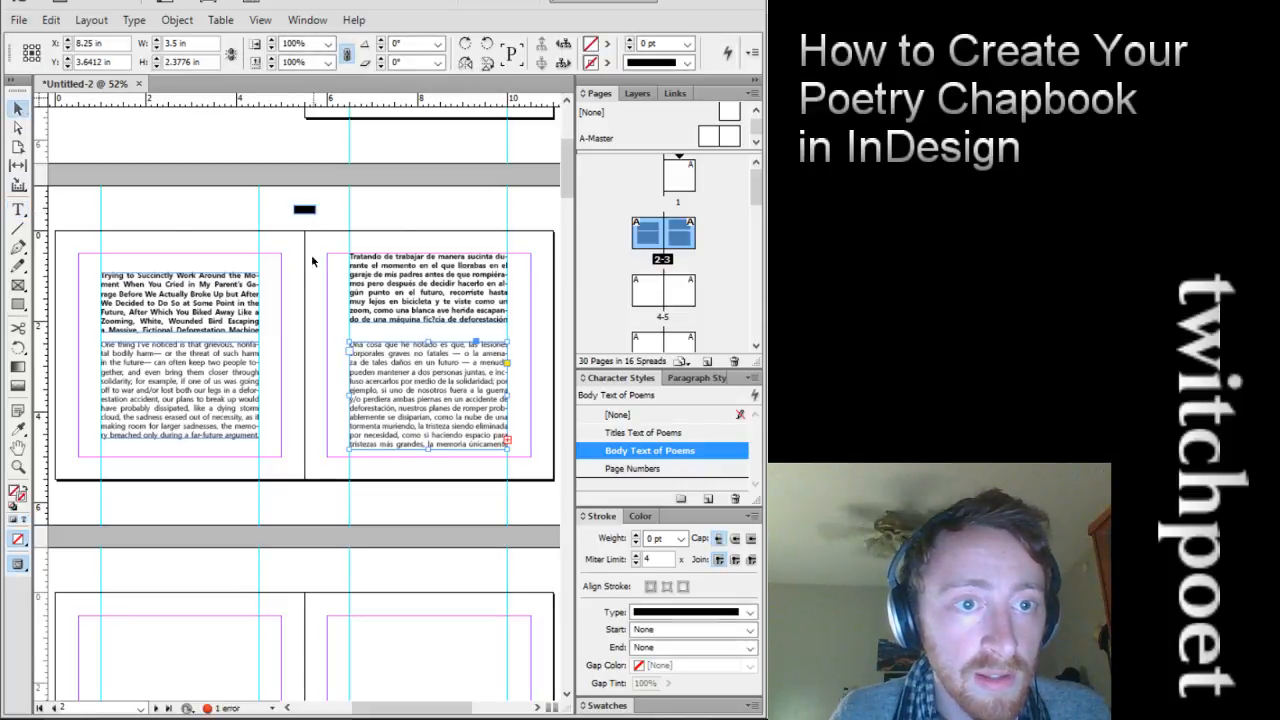
scroll(496, 340, "up", 2)
scroll(505, 515, "down", 1)
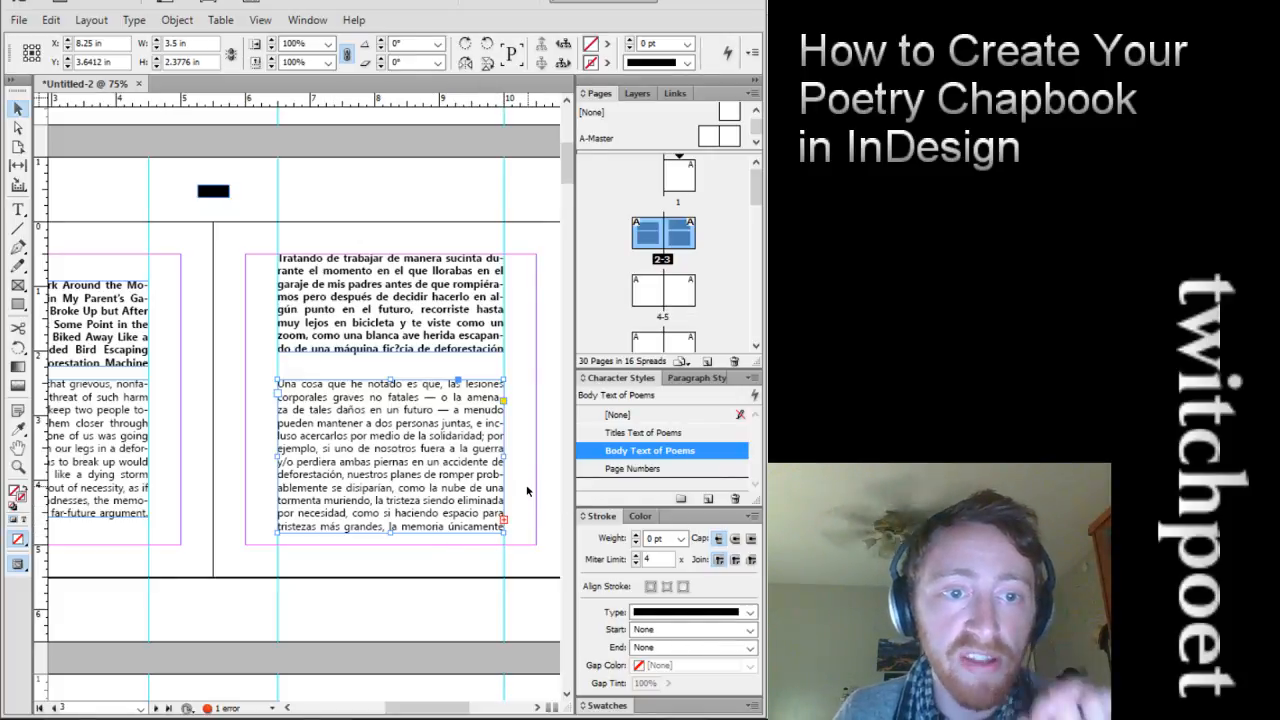
left_click_drag(391, 532, 398, 470)
left_click_drag(425, 392, 428, 470)
scroll(508, 427, "down", 1)
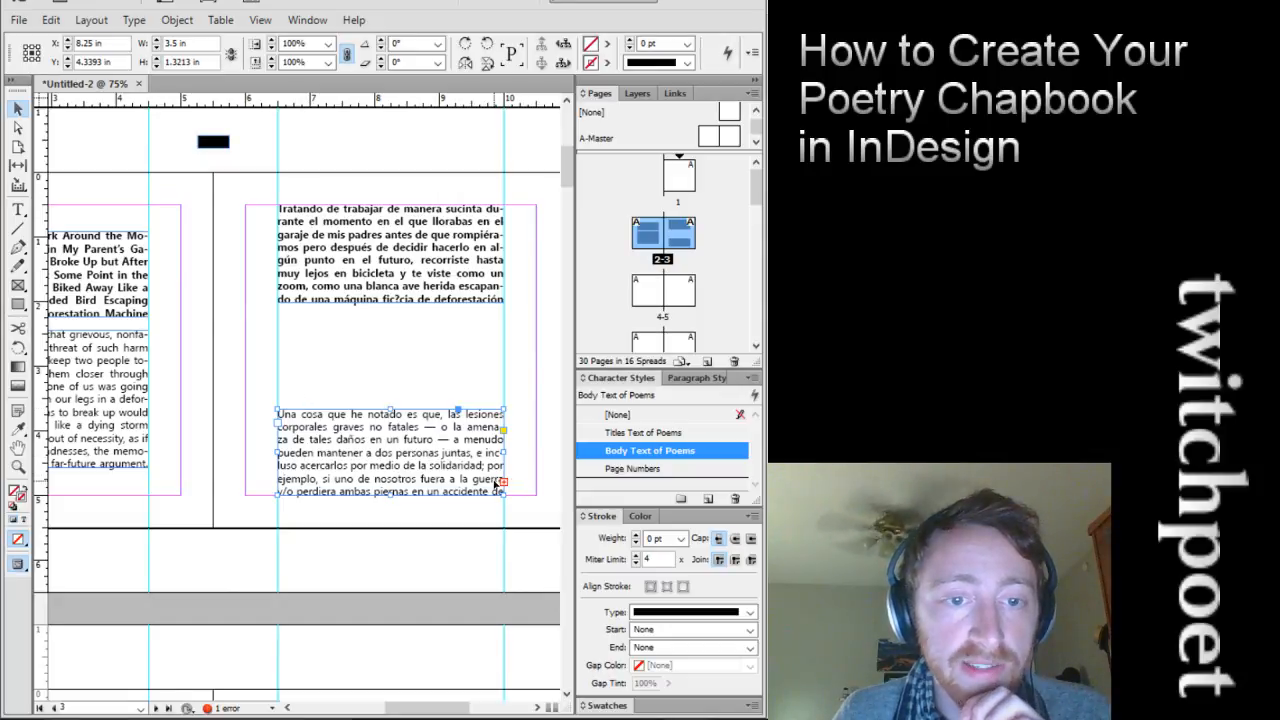
scroll(457, 534, "down", 2)
scroll(465, 459, "up", 1)
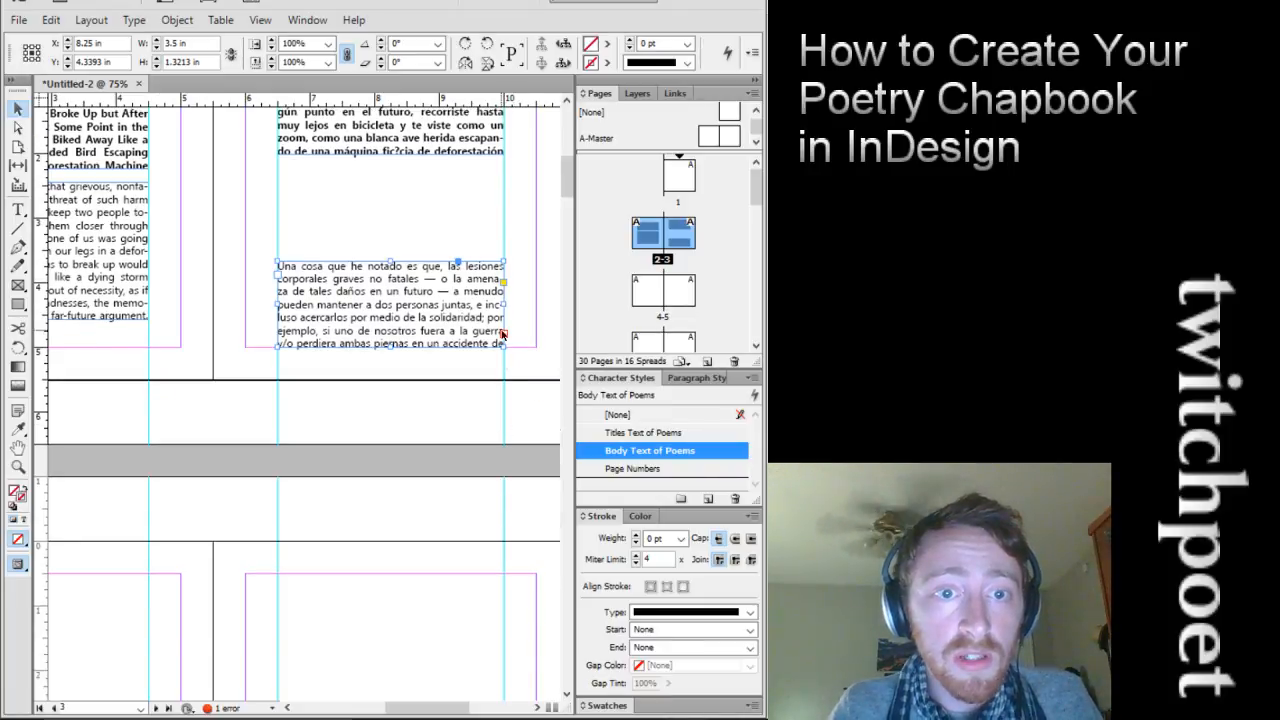
Flow the overset text of page 3 into a new frame about 3.5 × 2.63 in between the guides at the top of page 4
left_click(503, 334)
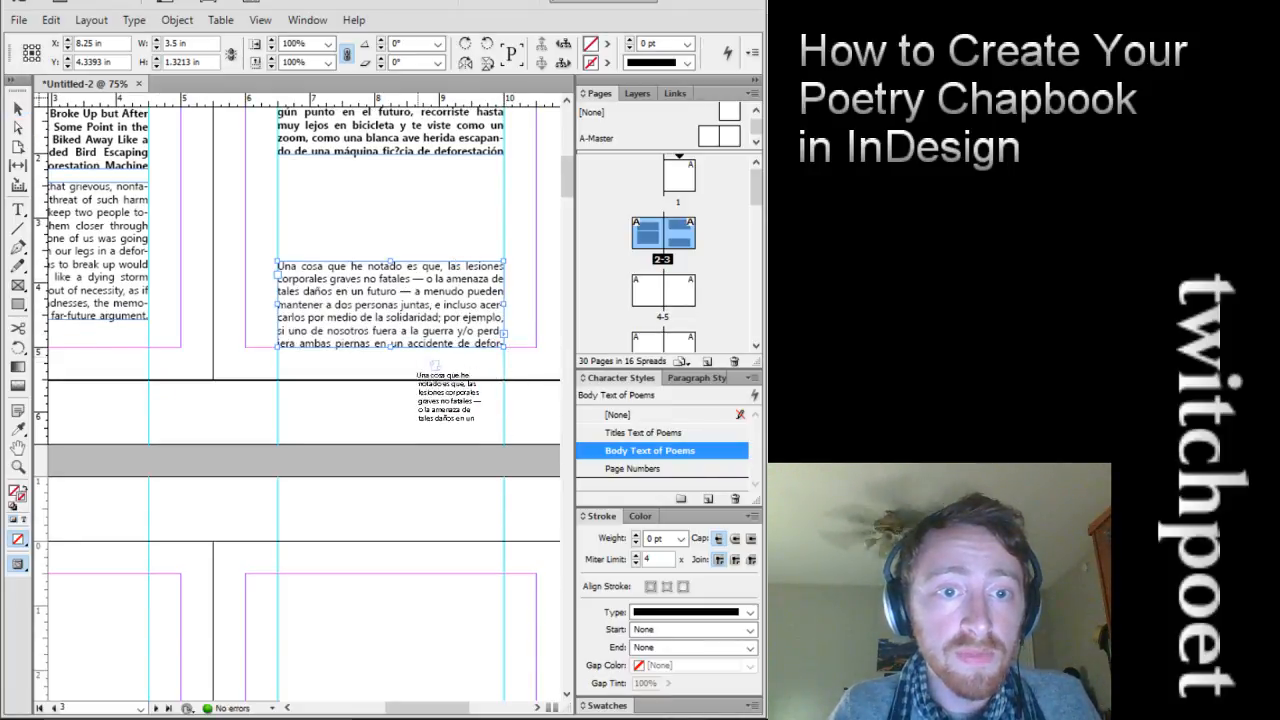
scroll(176, 424, "down", 3)
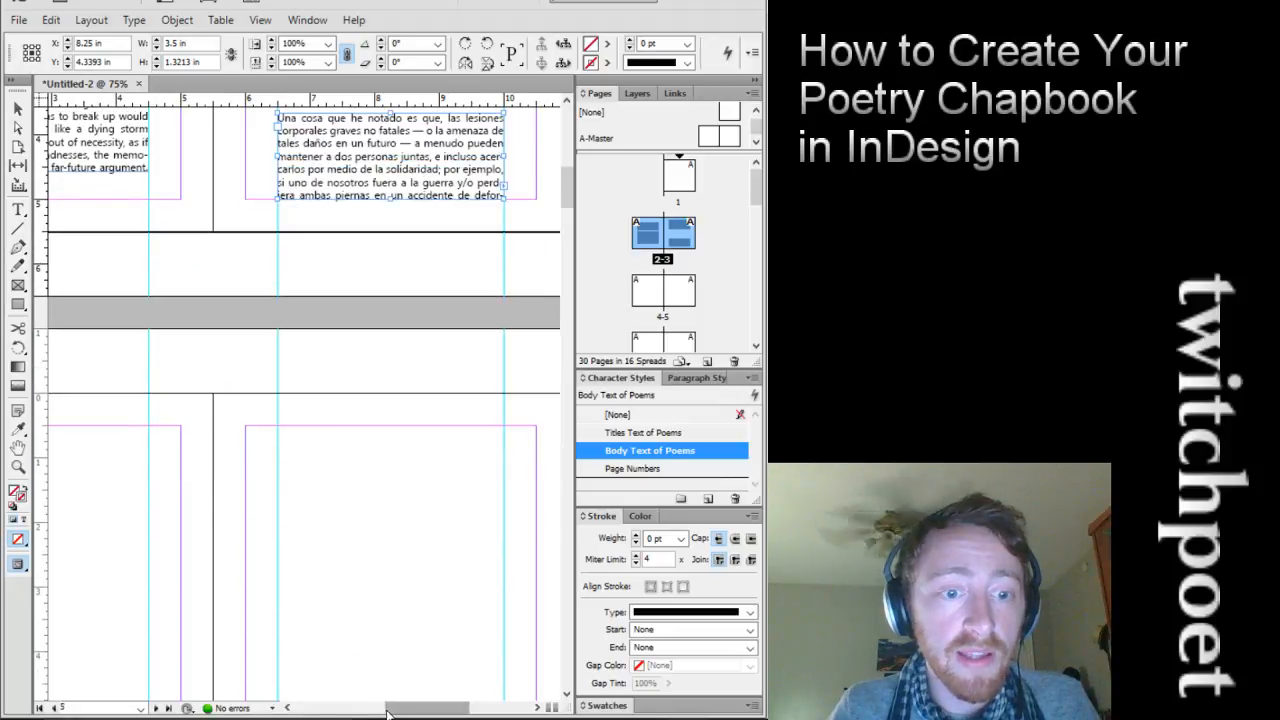
scroll(300, 650, "left", 5)
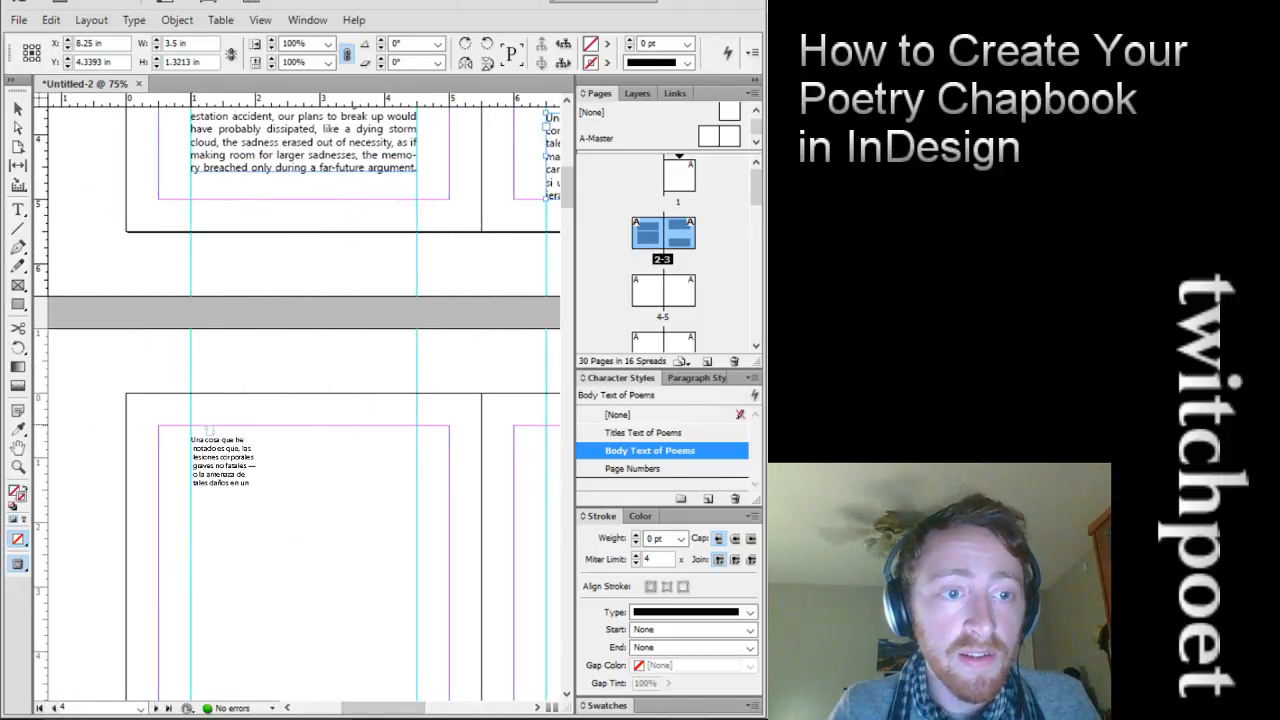
left_click_drag(191, 426, 418, 594)
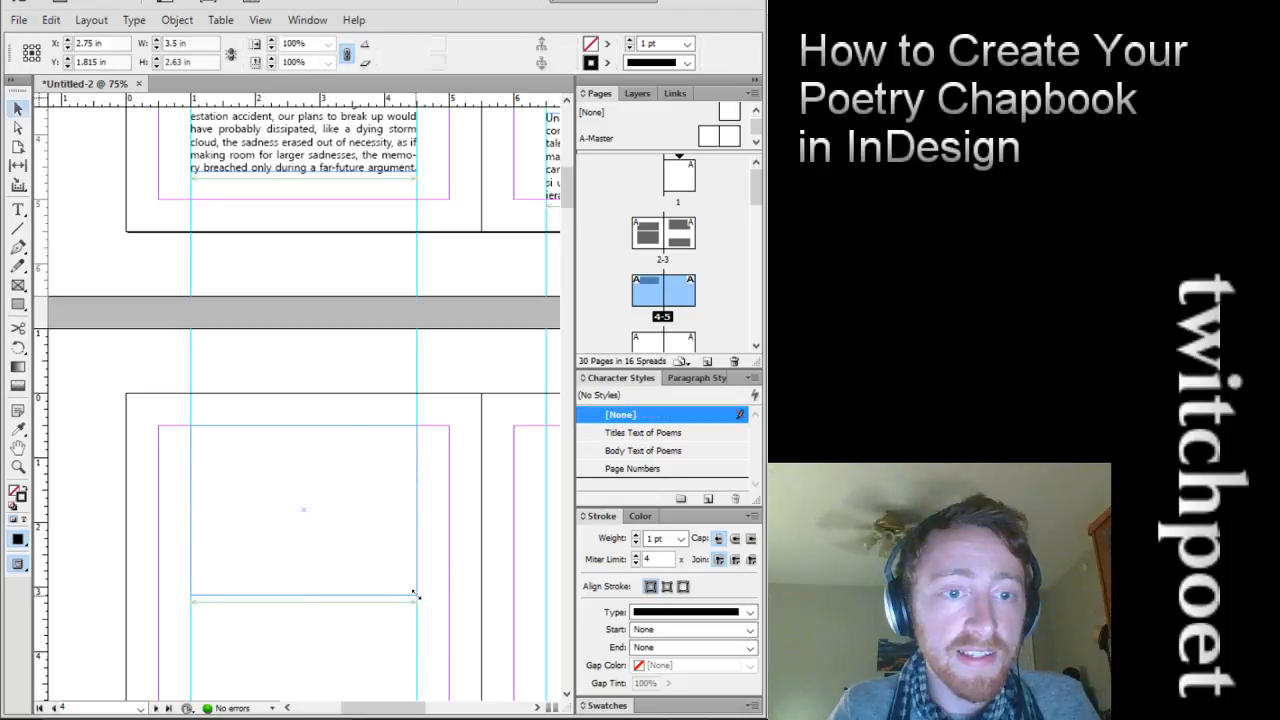
scroll(500, 575, "up", 2)
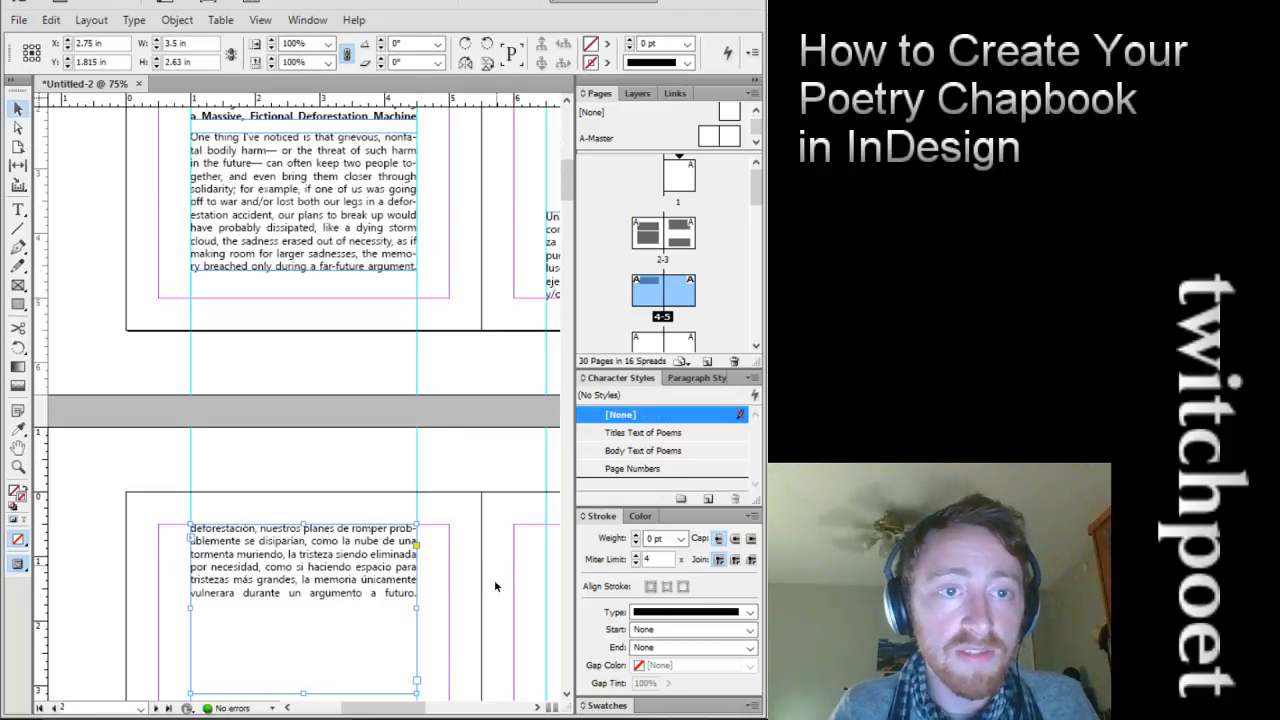
scroll(495, 587, "right", 3)
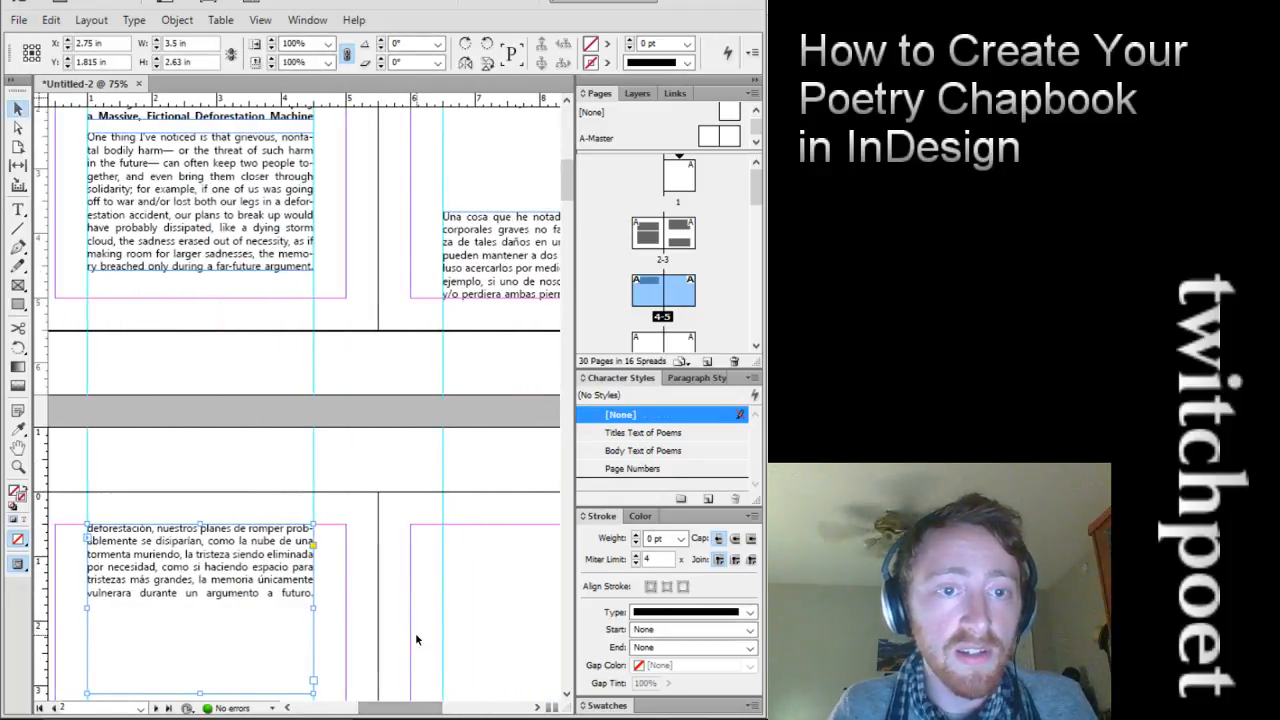
scroll(435, 578, "down", 1)
left_click_drag(427, 713, 447, 713)
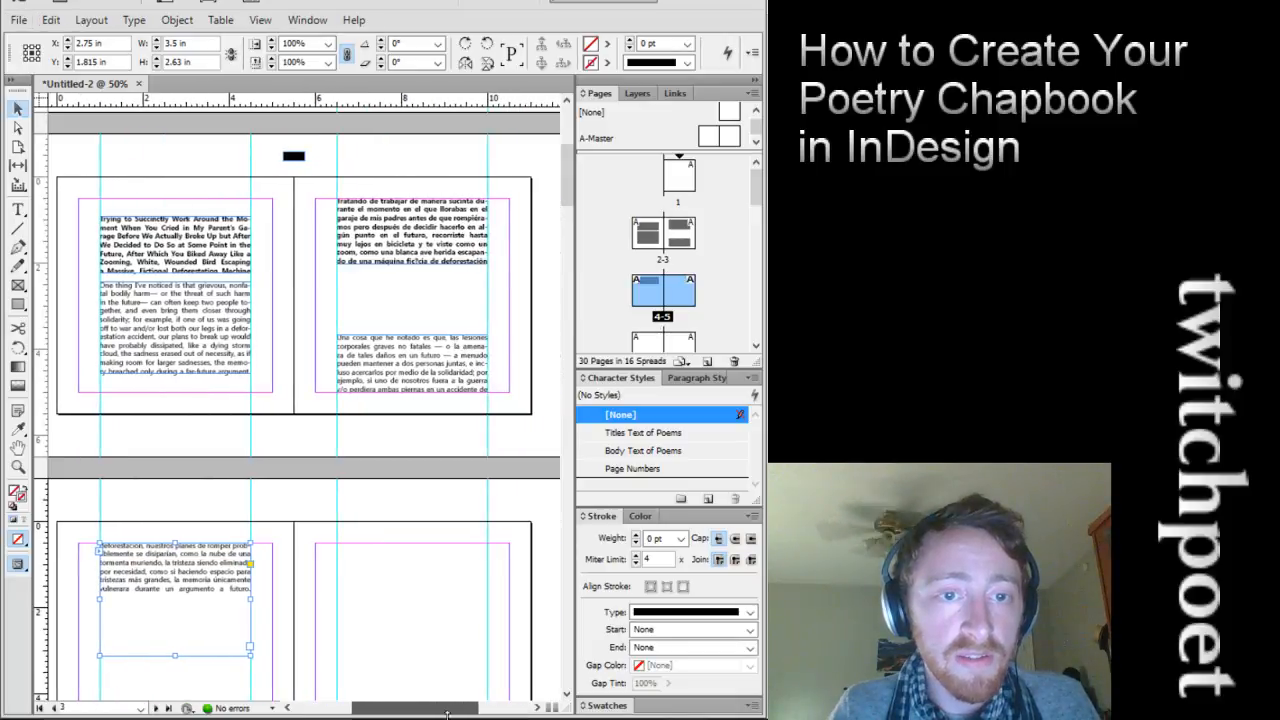
Undo the continuation frame on page 4 and return to the body text frame on page 3
key("ctrl+alt+0")
left_click(508, 500)
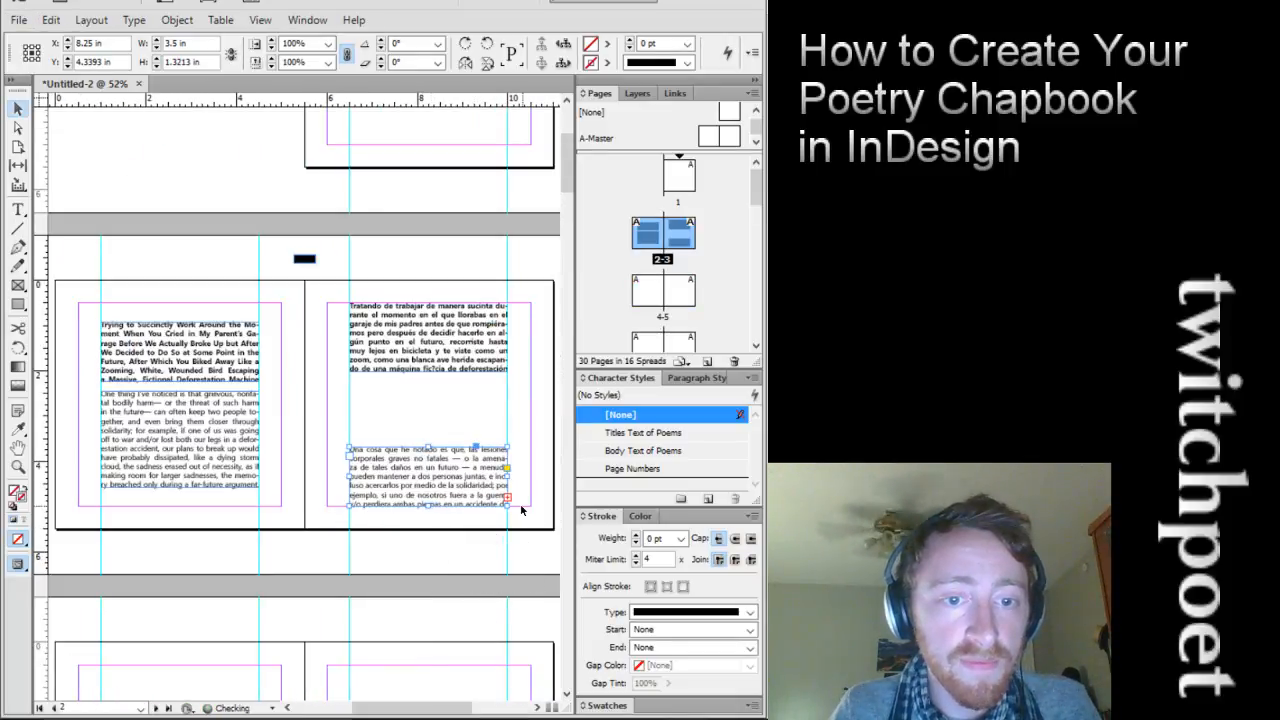
scroll(518, 506, "down", 1)
scroll(516, 473, "up", 2)
scroll(400, 402, "down", 1)
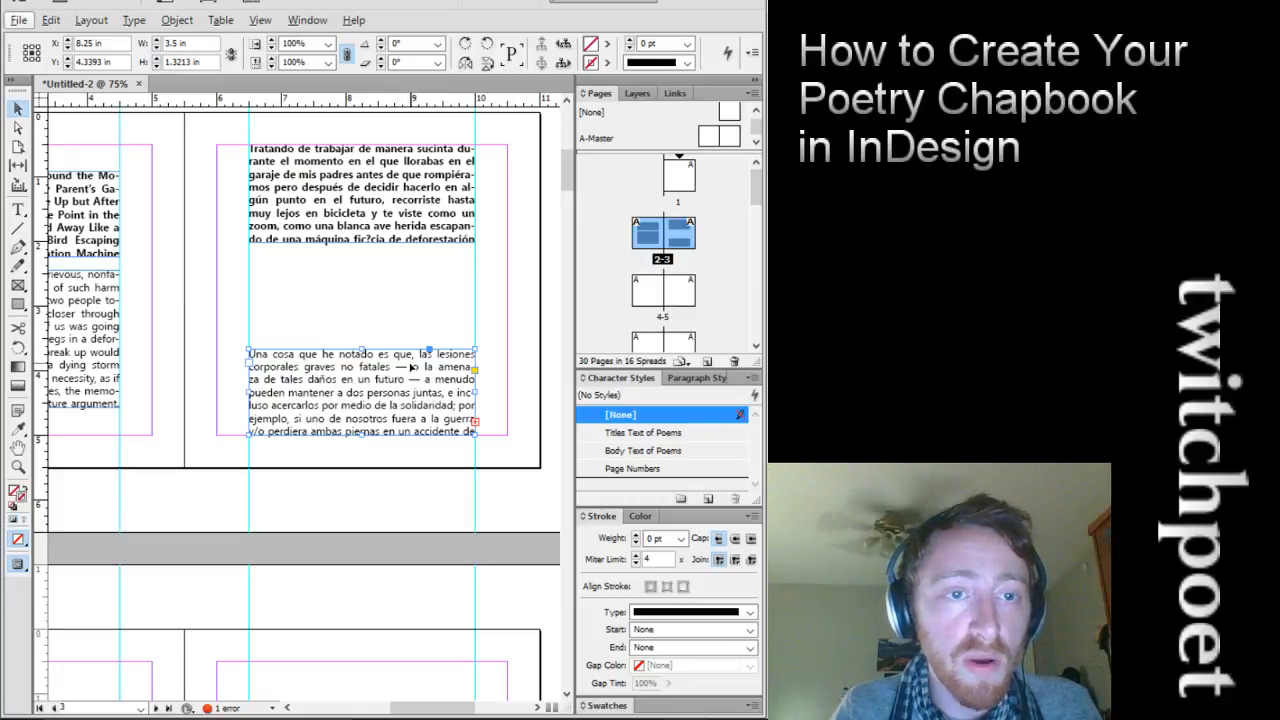
Thread the overset Spanish text from page 3 into a frame about 3.5 × 2.43 in at the top margin of page 4
left_click(477, 427)
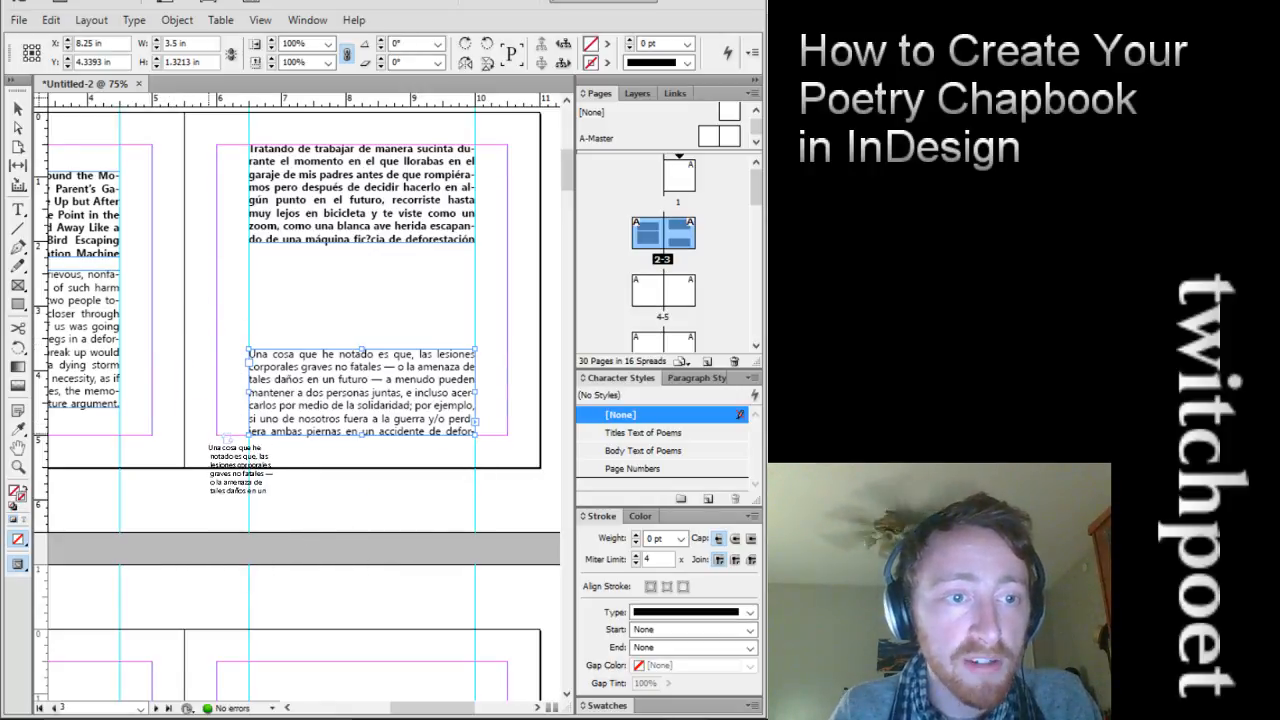
scroll(215, 460, "down", 2)
left_click_drag(440, 712, 398, 712)
scroll(150, 380, "down", 2)
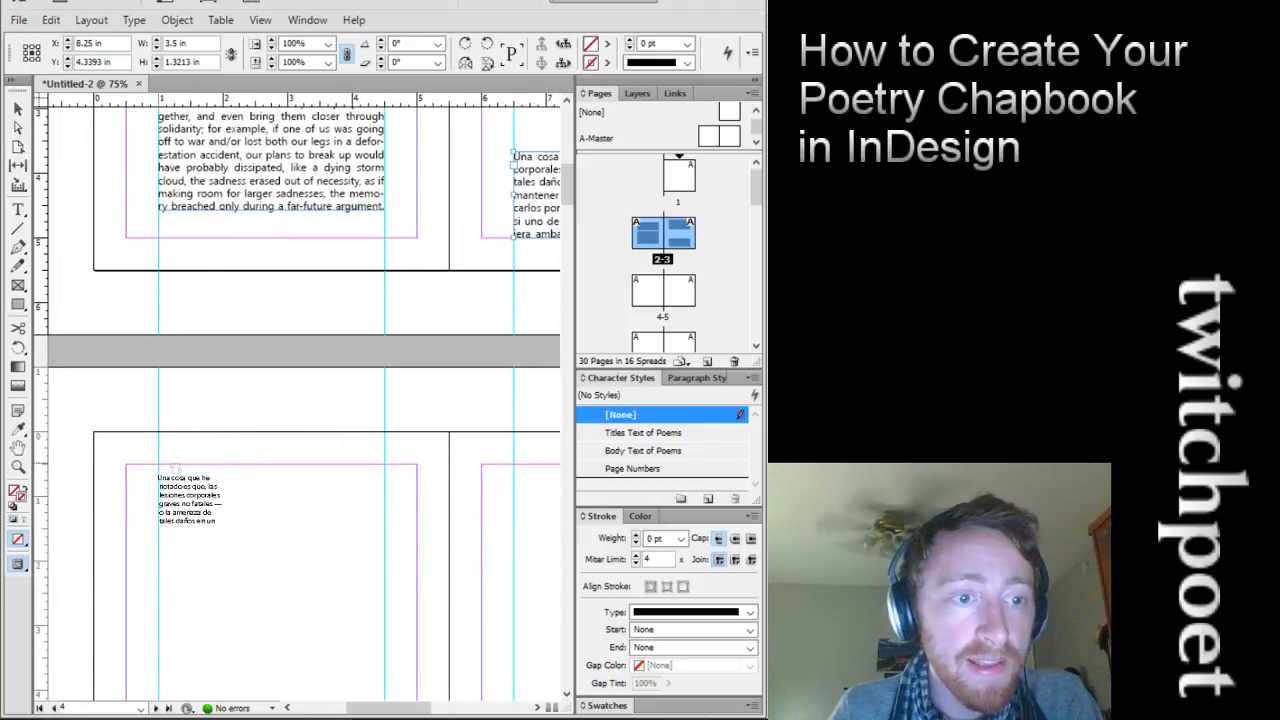
left_click_drag(158, 464, 384, 620)
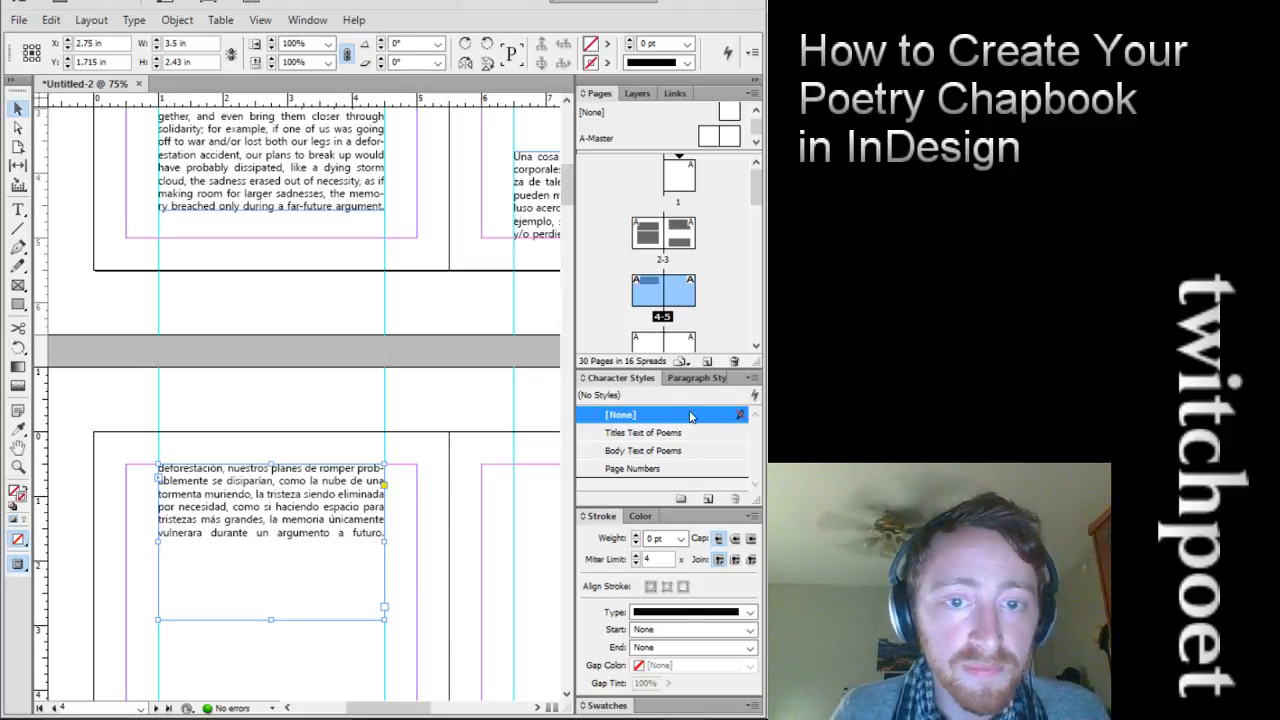
Undo the threading onto page 4 and enlarge page 3's body text frame to about 2.52 in high to fit the whole poem
key("ctrl+z")
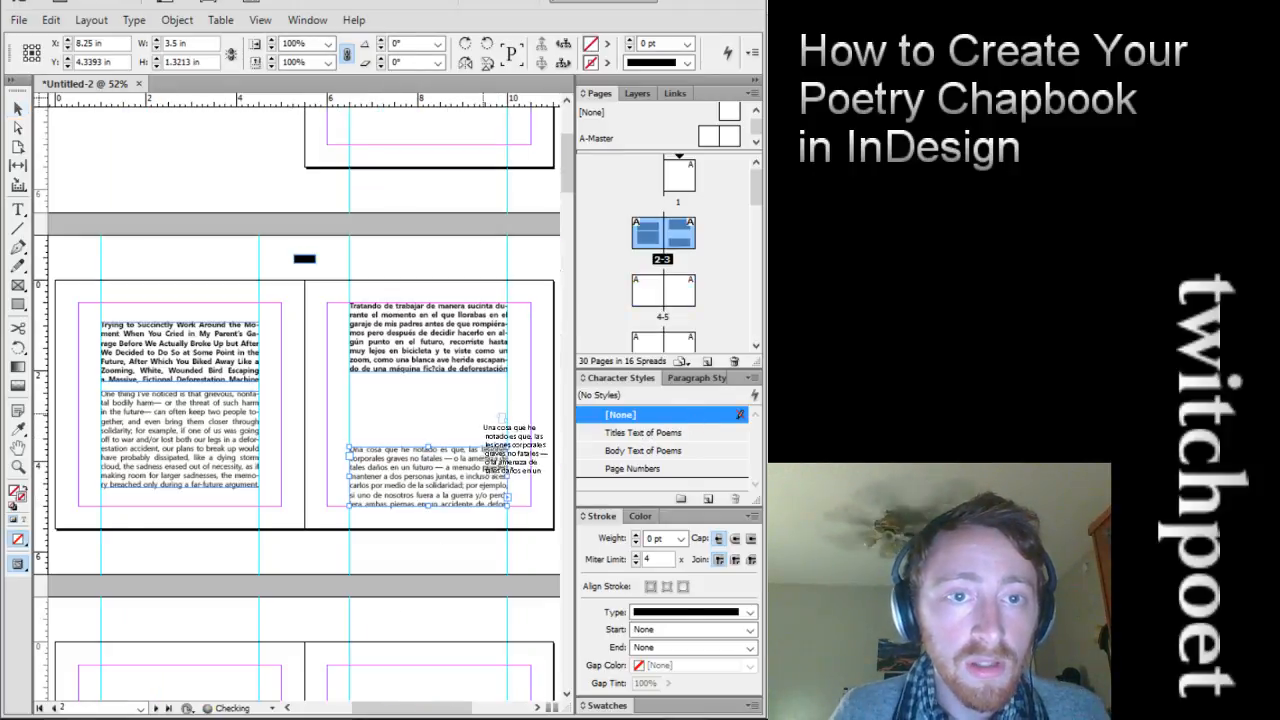
key("ctrl+z")
left_click_drag(407, 466, 432, 504)
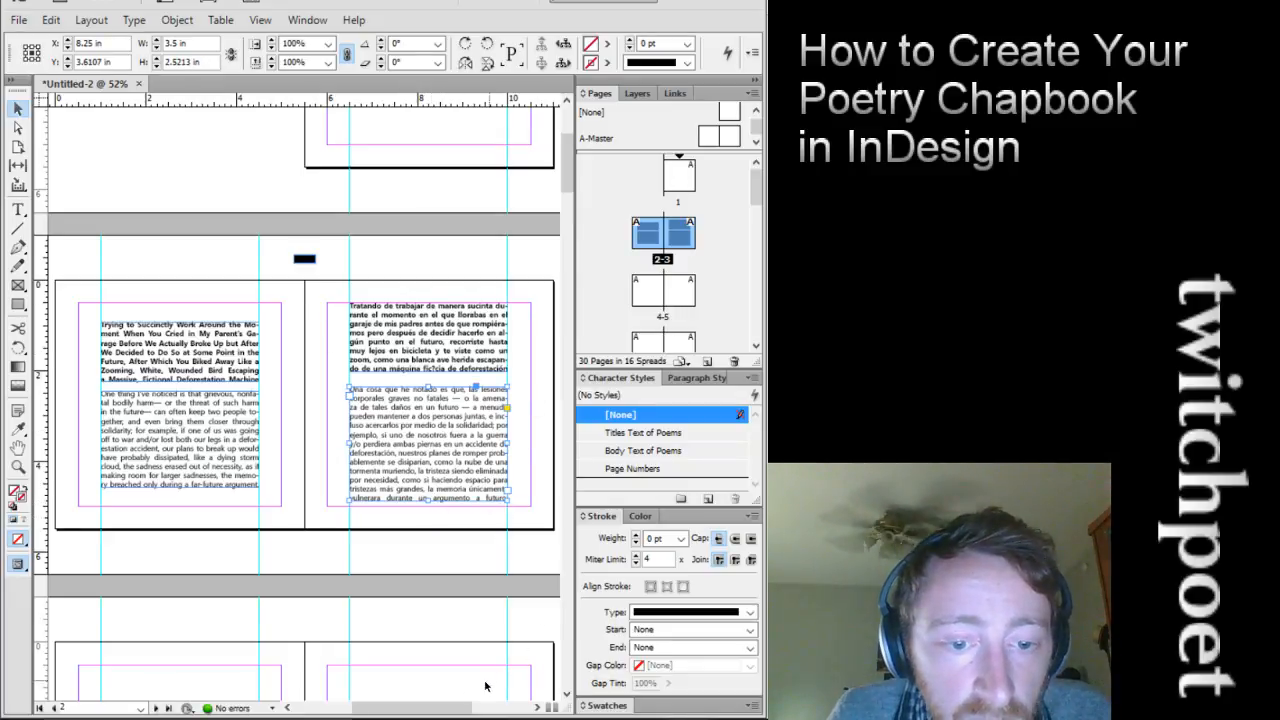
Use the black spacer box to set the body text frame closely below page 3's title, and return the box above the page
scroll(420, 536, "up", 3)
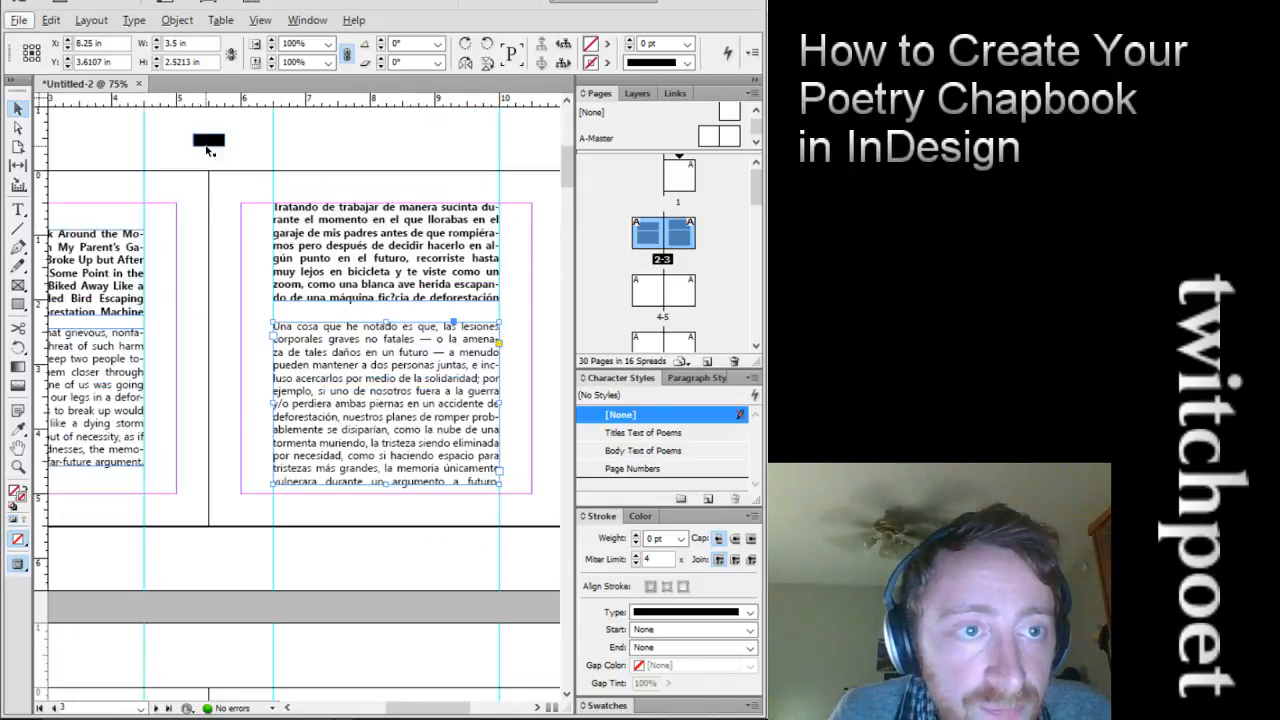
left_click_drag(208, 150, 255, 314)
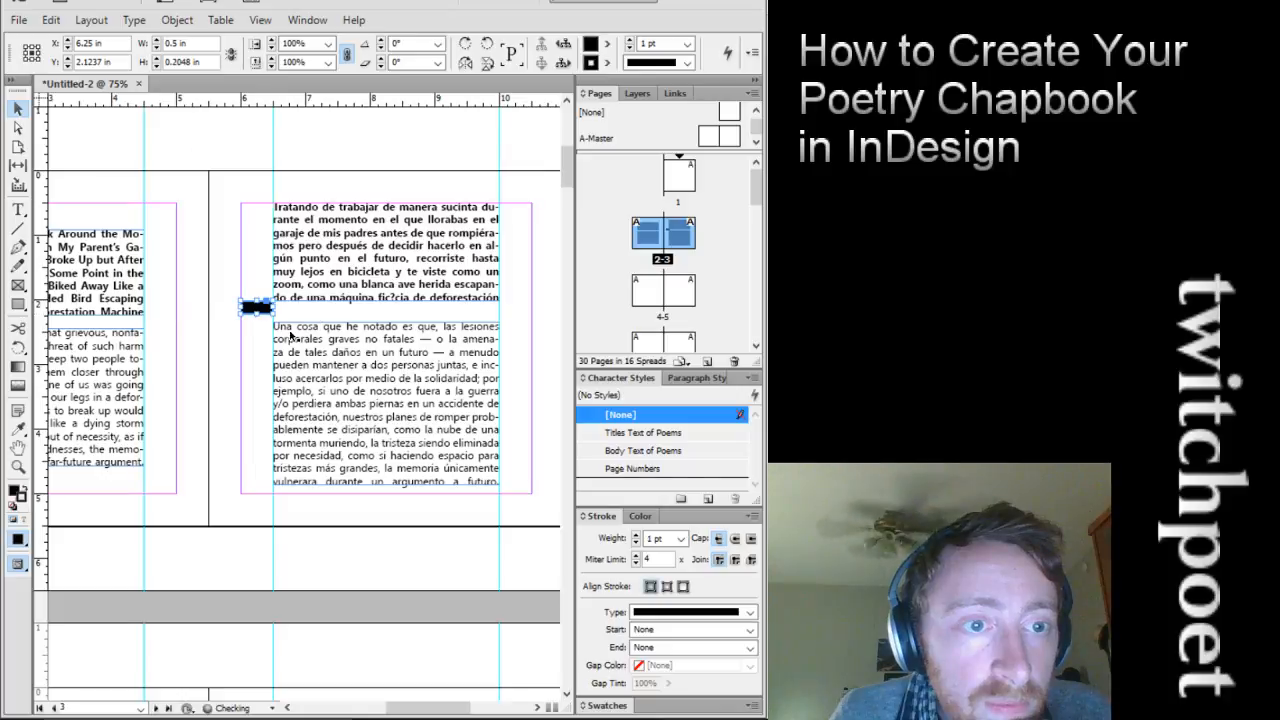
left_click_drag(356, 367, 360, 367)
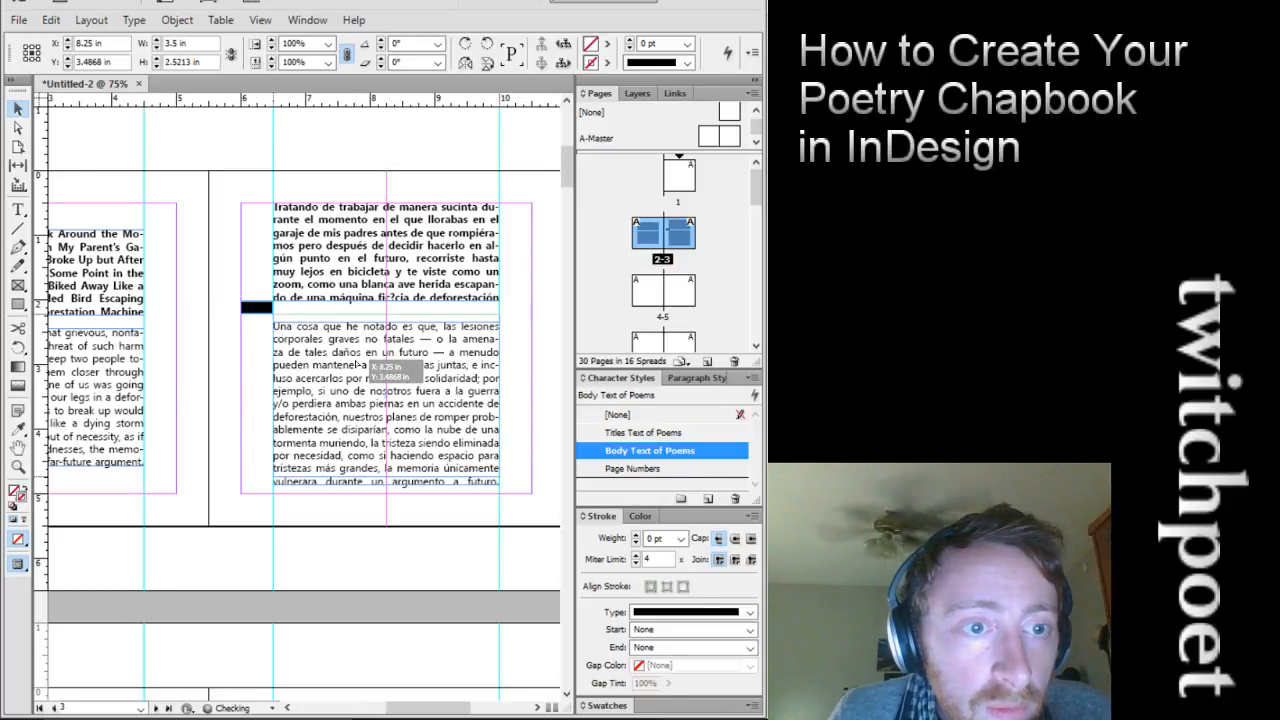
left_click_drag(360, 367, 356, 364)
left_click(255, 309)
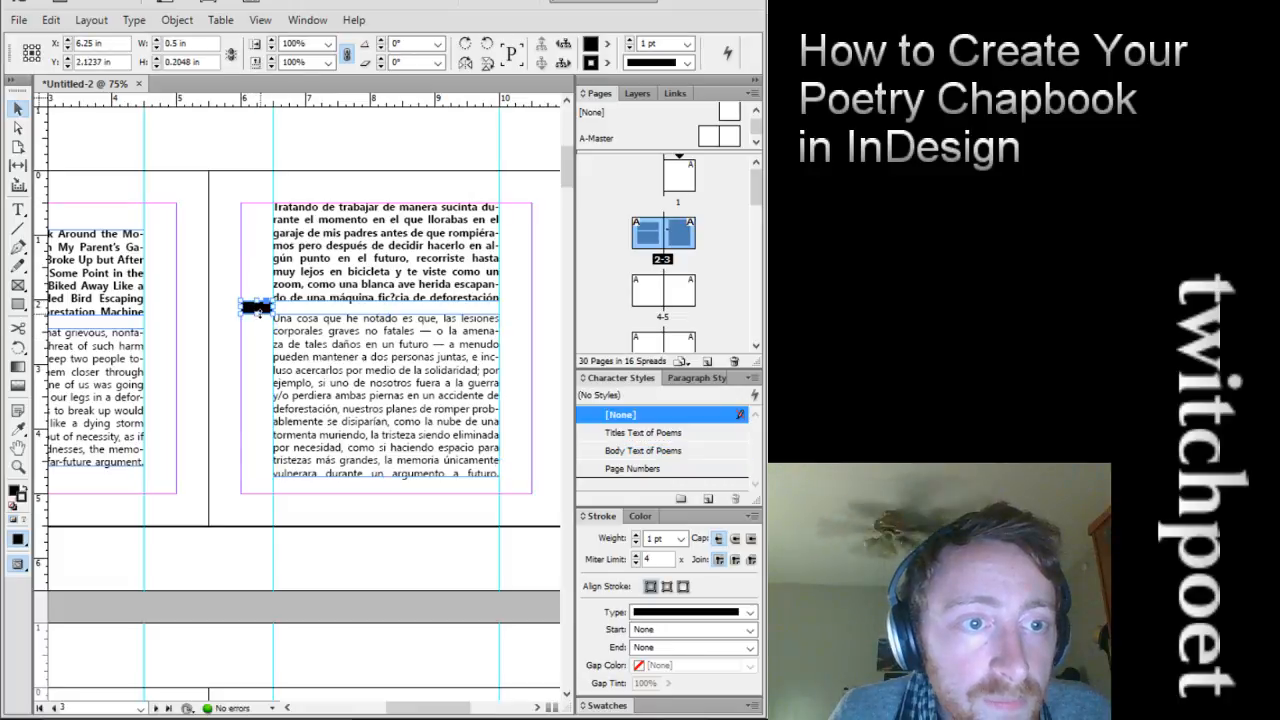
left_click_drag(255, 309, 243, 124)
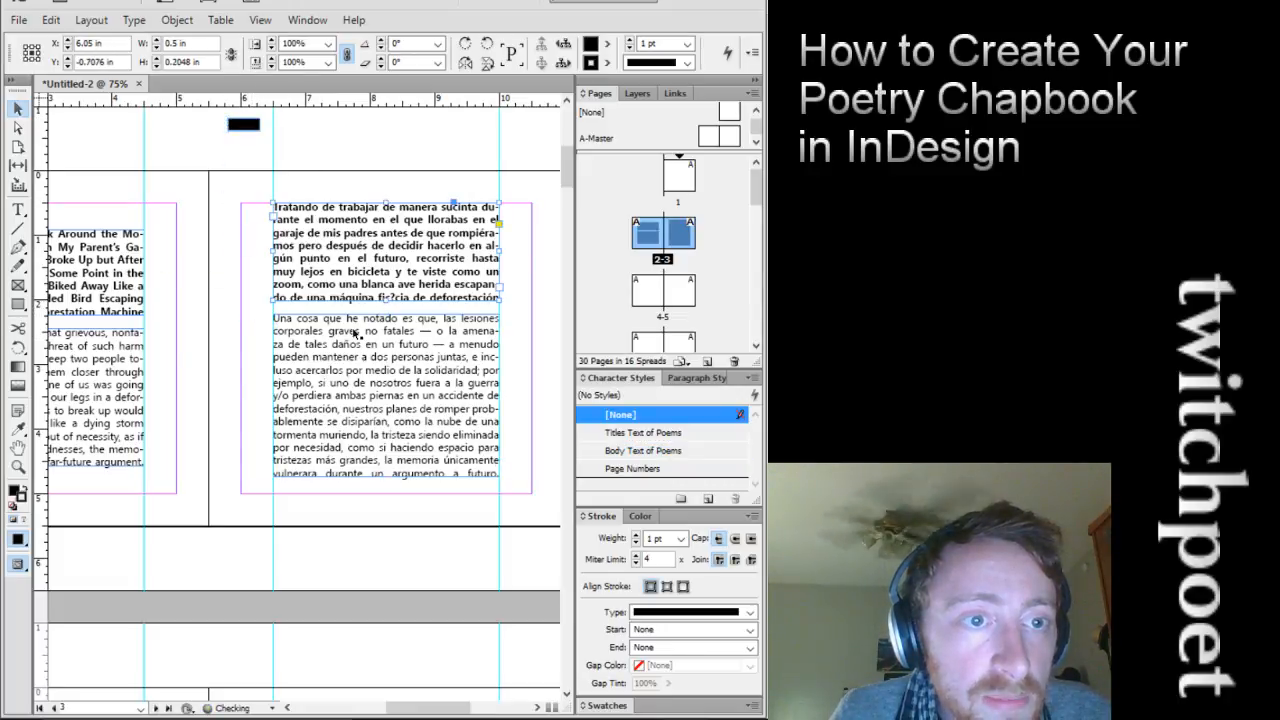
Move the title and body text frames on page 3 down together so their centre sits at Y 2.75 in
left_click(345, 397)
left_click(345, 397, "shift")
mouse_move(372, 260)
left_mouse_down()
mouse_move(373, 283)
mouse_move(372, 270)
left_mouse_up()
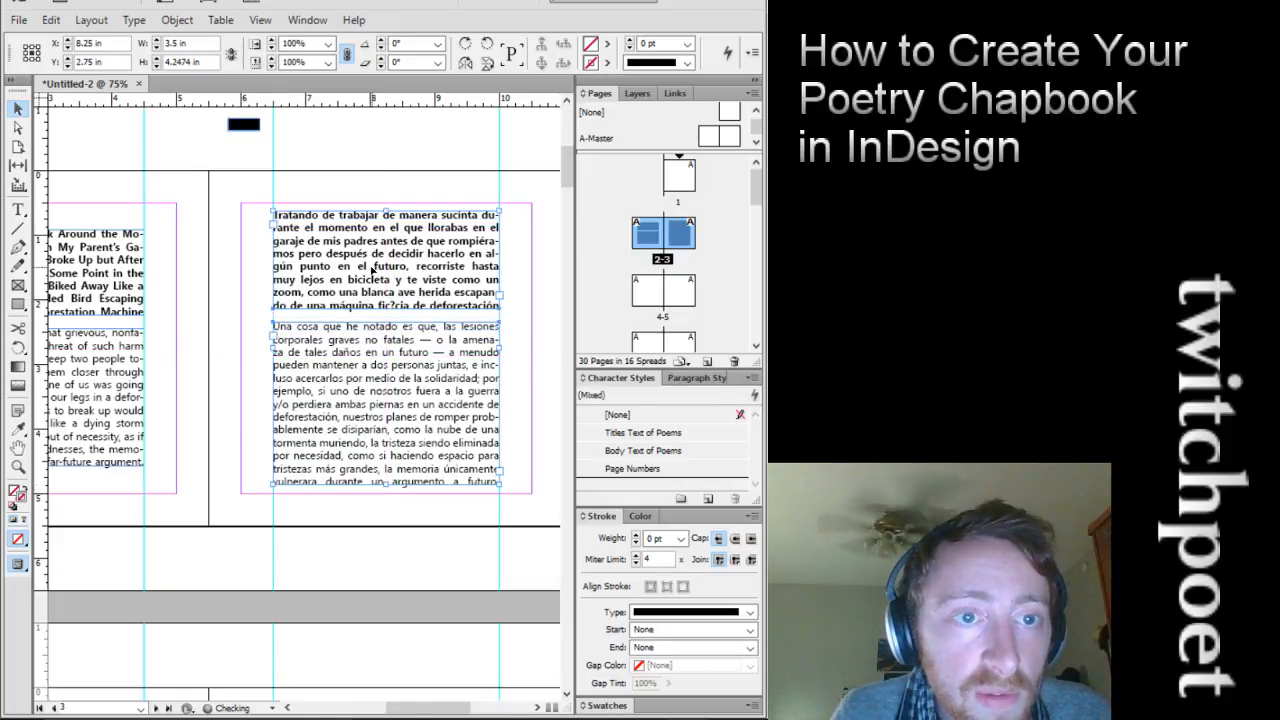
left_click(531, 288)
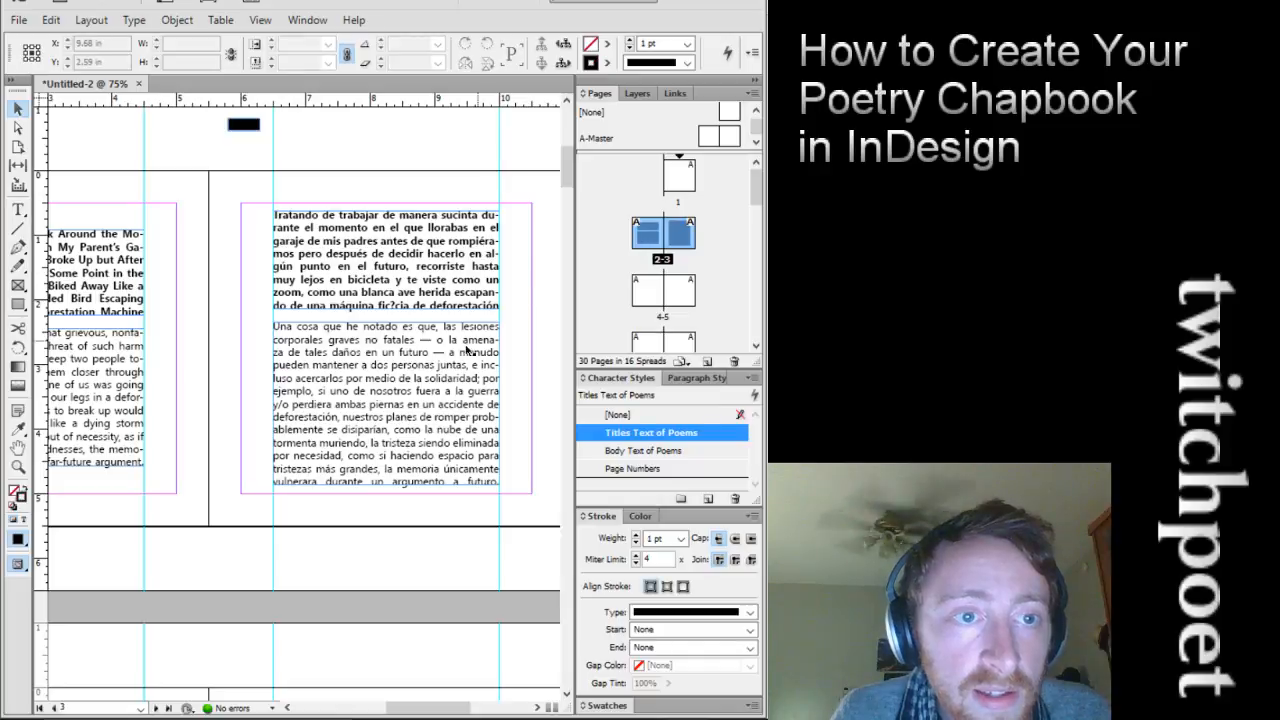
Preview the two poem pages in presentation mode and review the spread of pages 2-3 in the layout
key("shift+w")
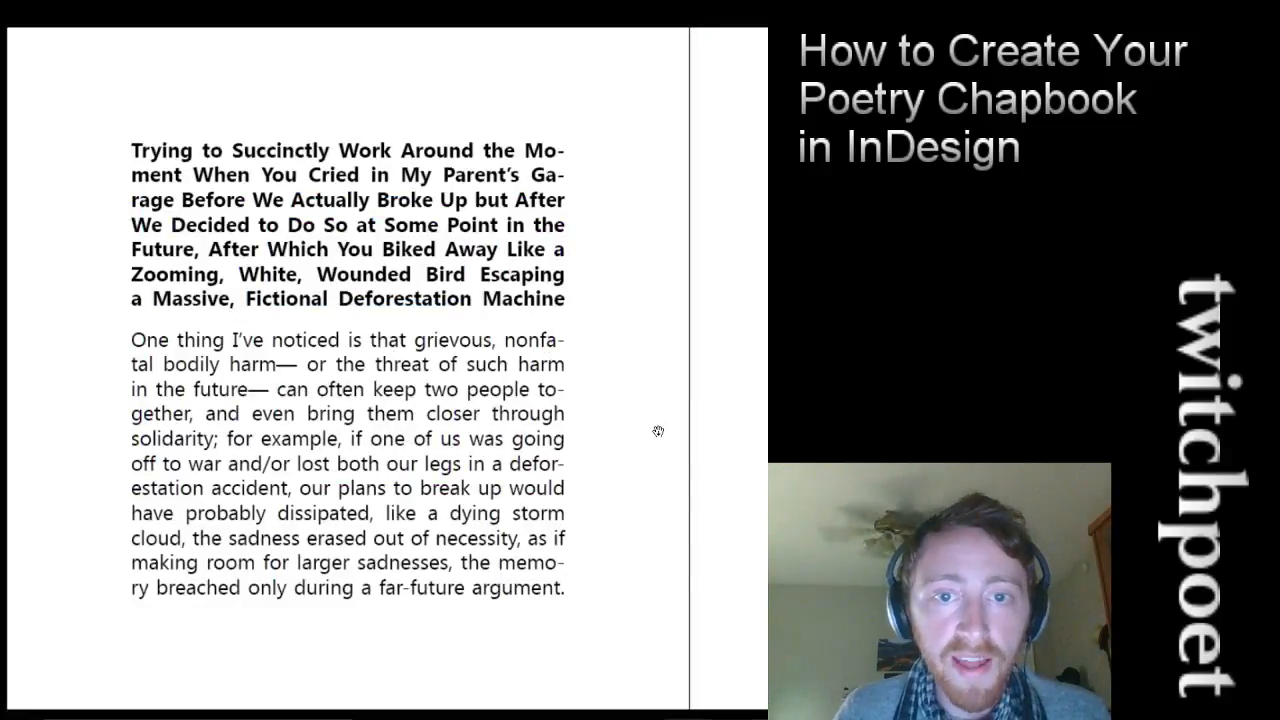
key("Escape")
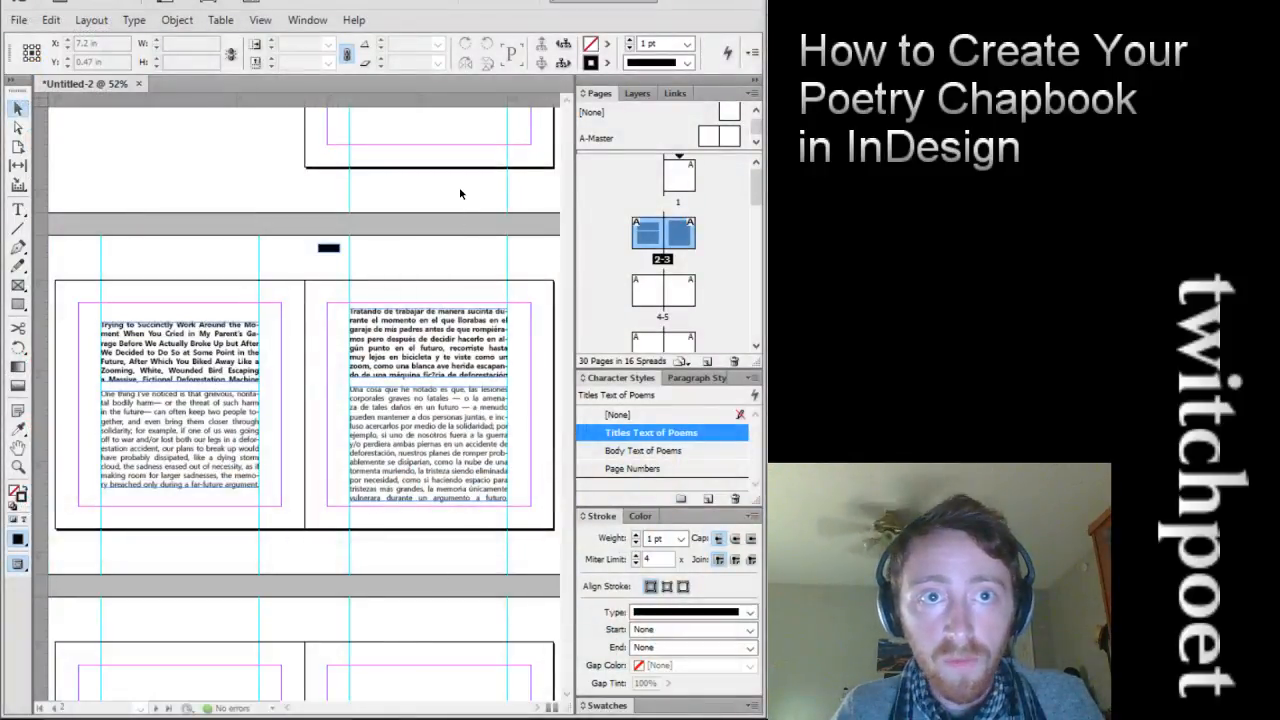
left_click(459, 187)
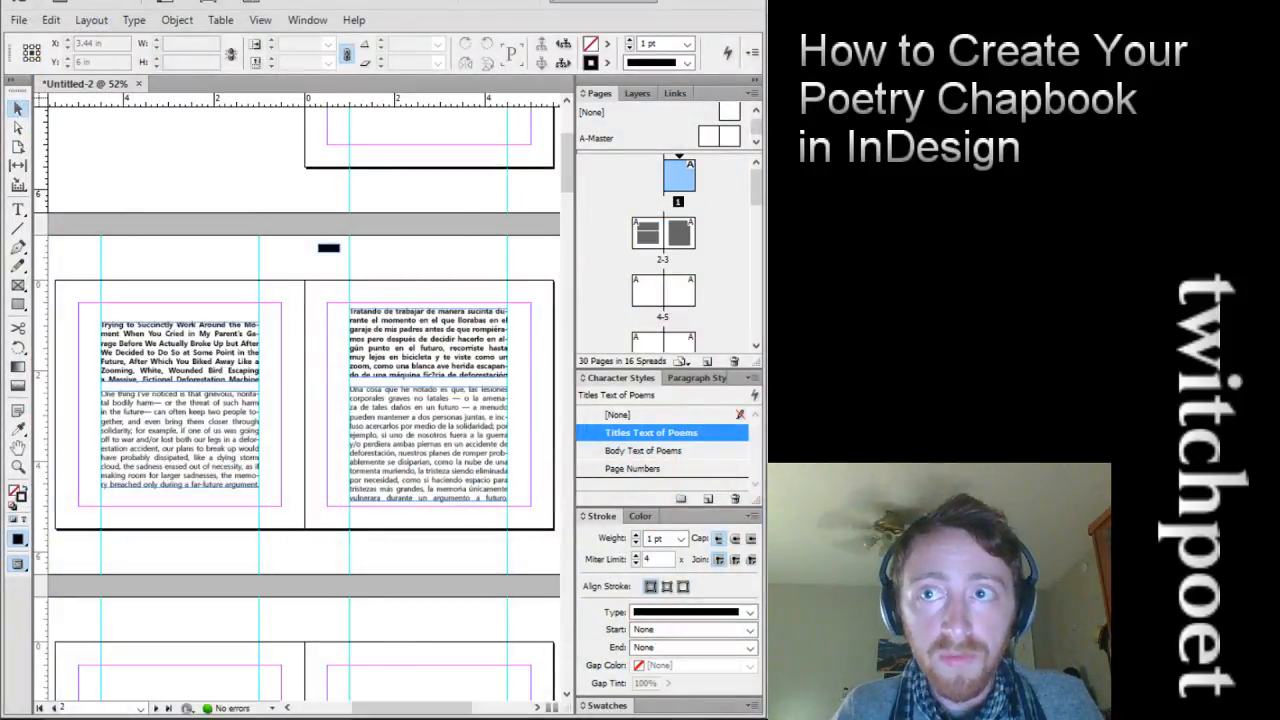
scroll(474, 238, "down", 3)
scroll(512, 250, "up", 3)
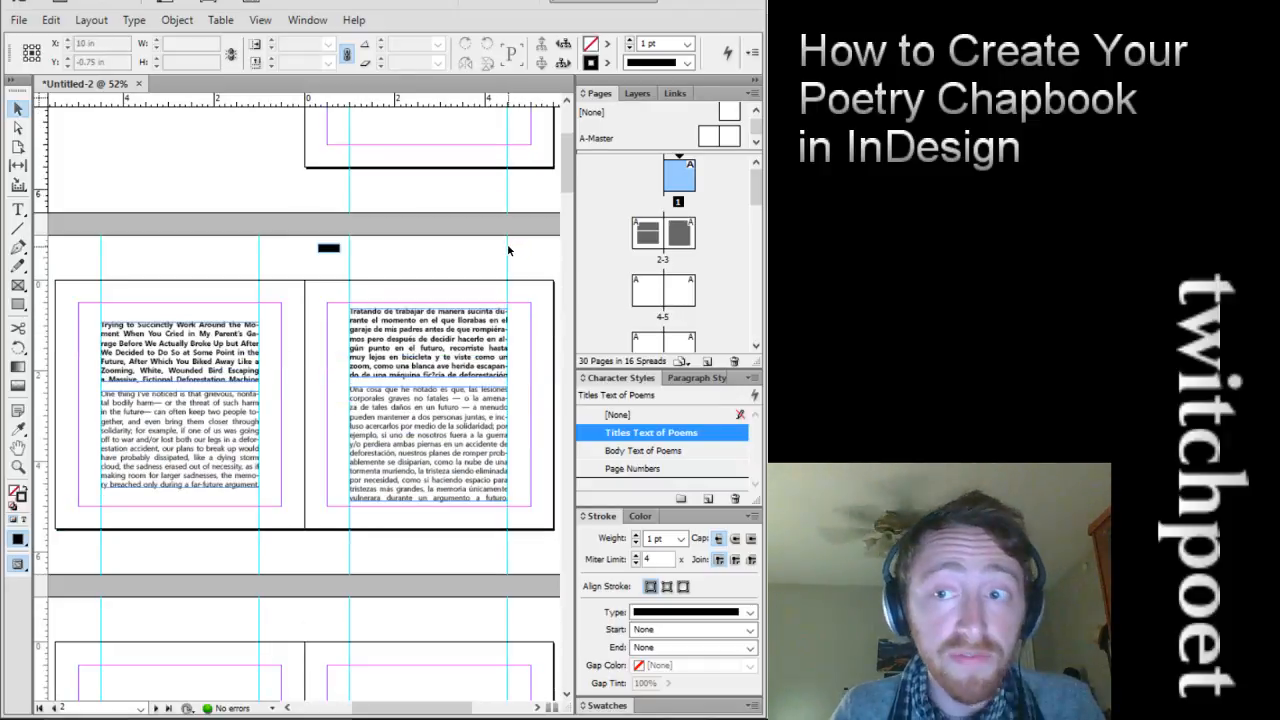
scroll(573, 170, "down", 2)
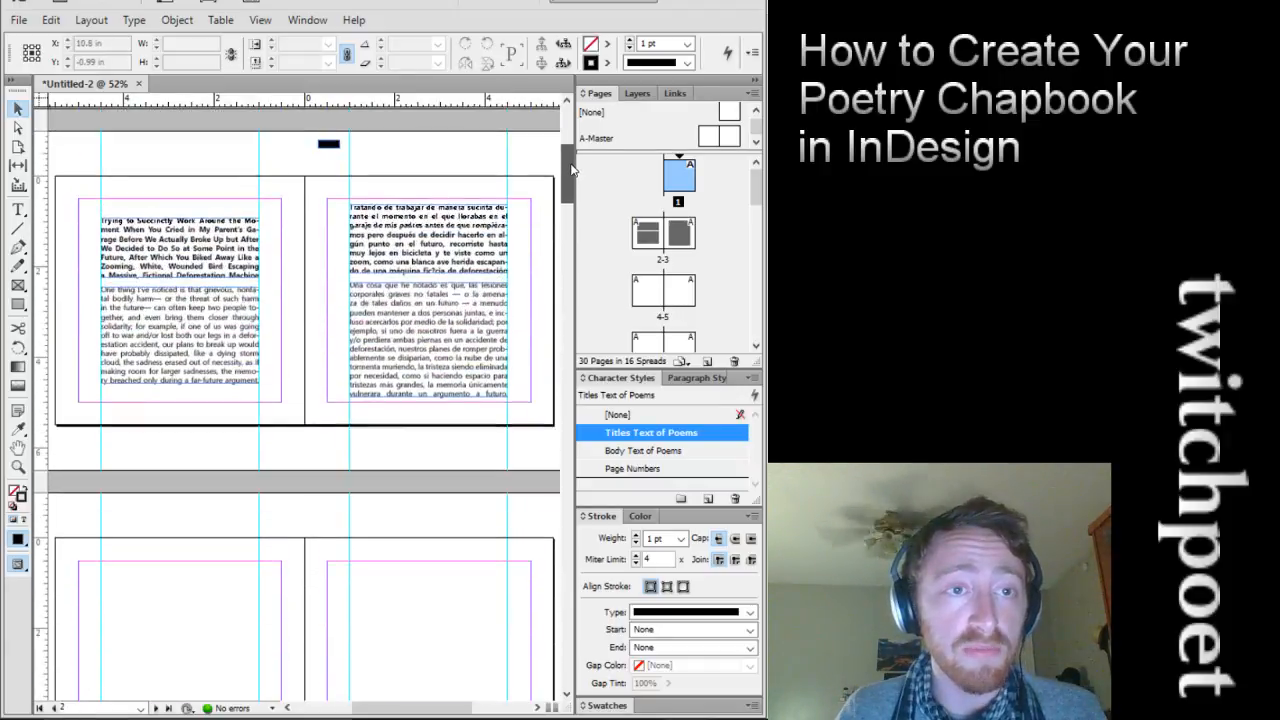
scroll(265, 280, "up", 1)
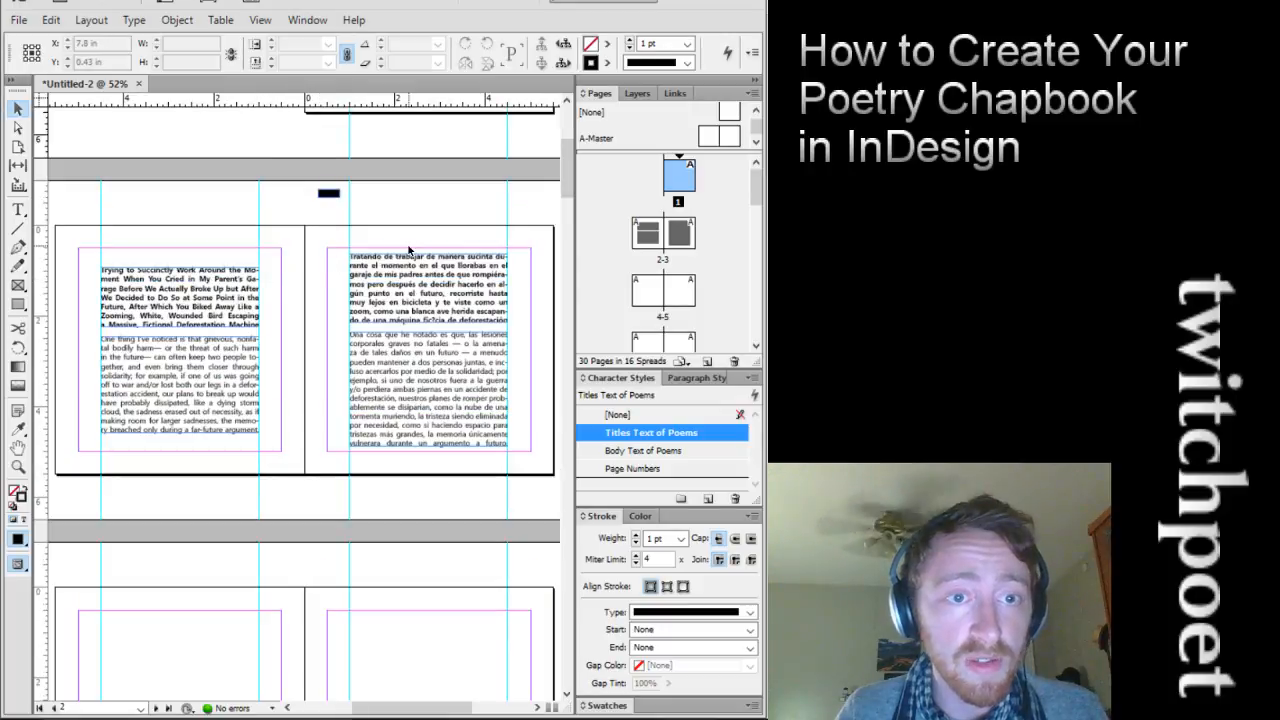
scroll(420, 250, "up", 3)
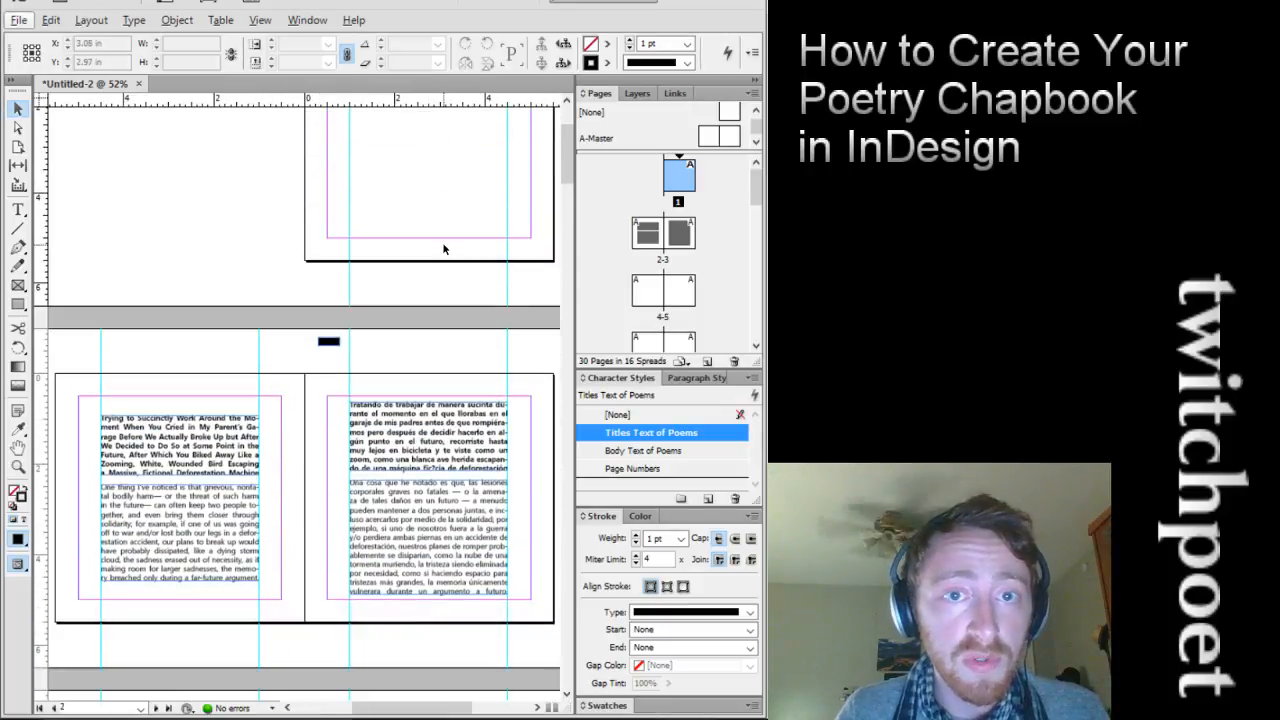
Move the black spacer box down onto page 3, into the space above its top margin
scroll(430, 252, "down", 3)
scroll(377, 262, "up", 1)
left_click_drag(336, 244, 336, 287)
left_click(414, 293)
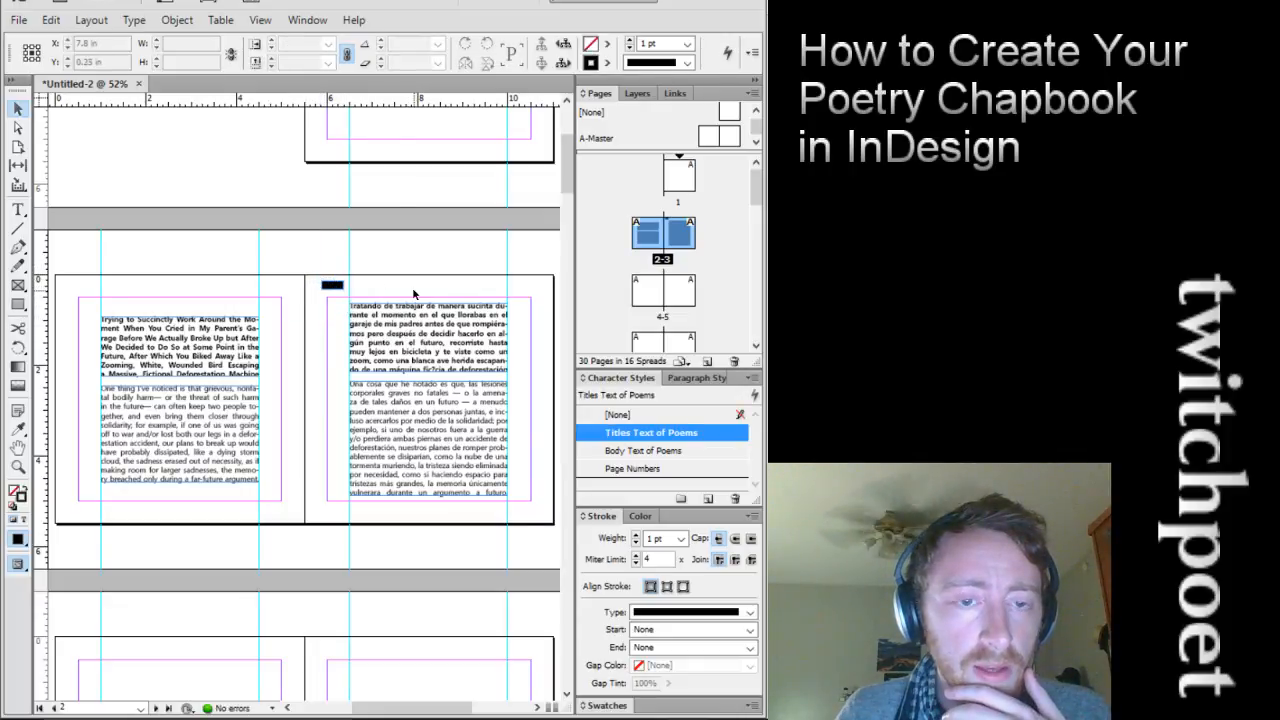
Open the A-Master spread for editing
left_click(601, 139)
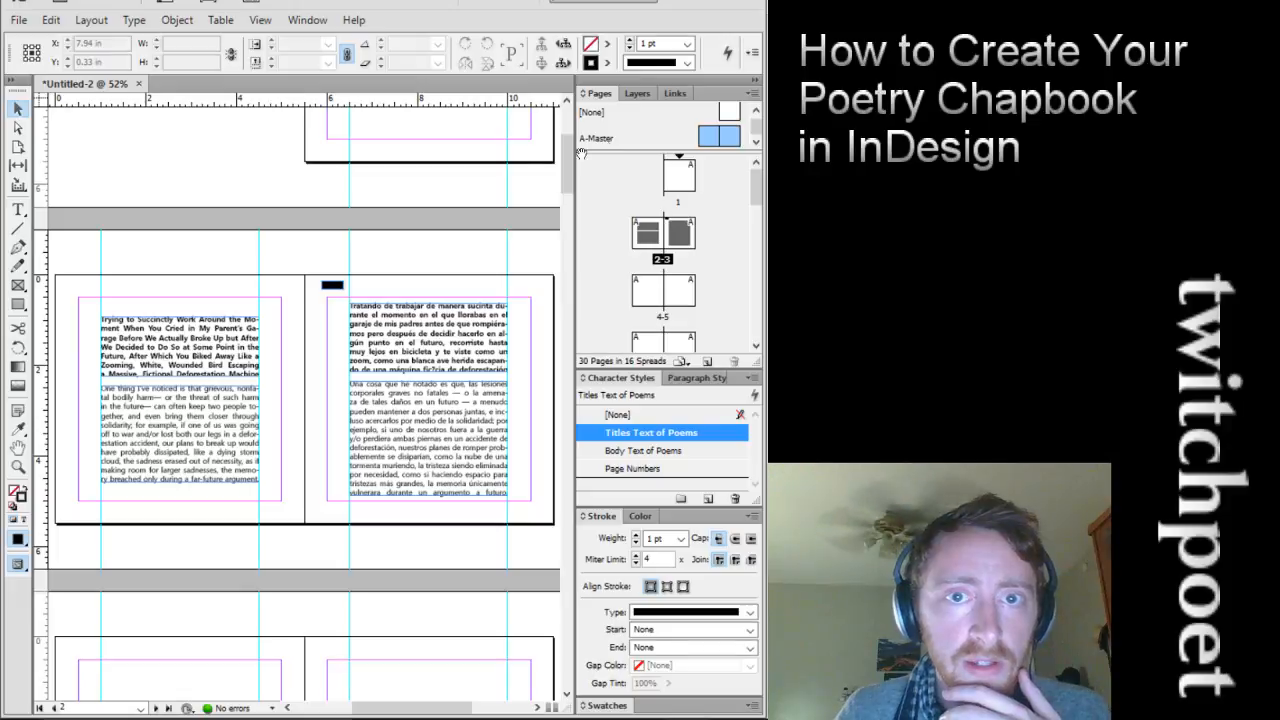
double_click(593, 140)
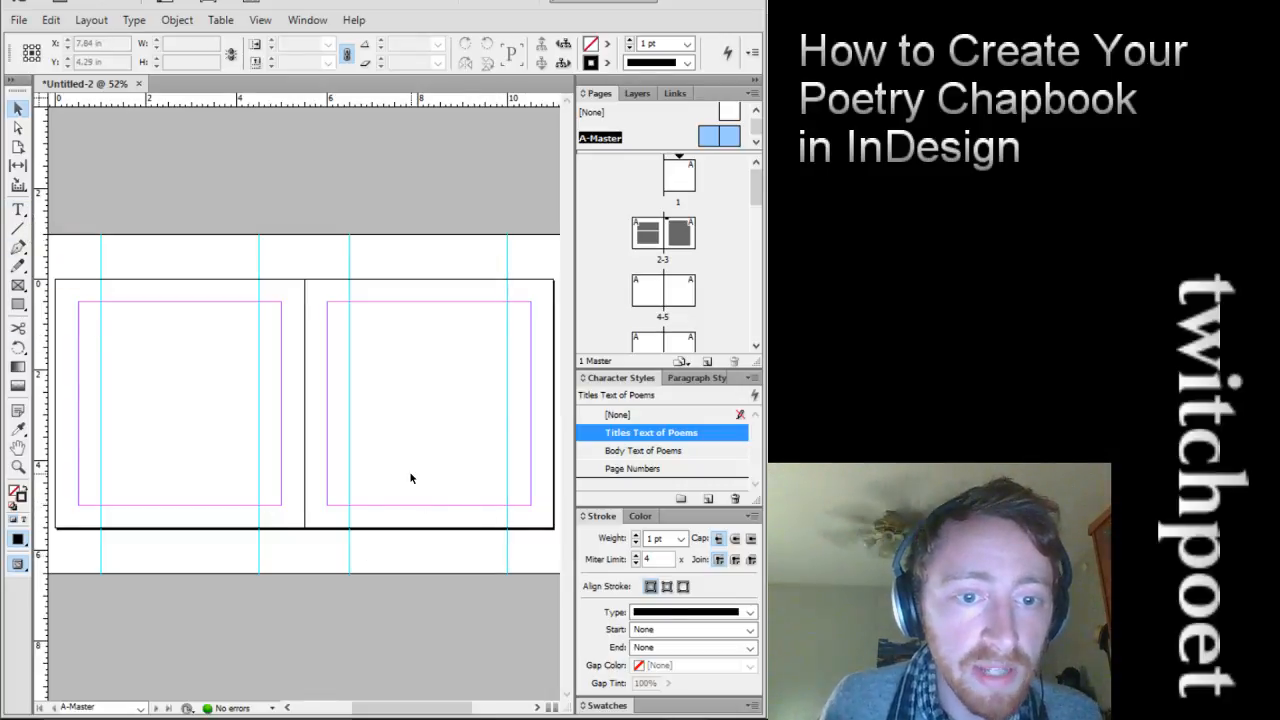
Draw a 0.5 by 0.25 in text frame between the left master page's outer margin and first guide, centred at Y 2.75 in
left_click_drag(465, 707, 410, 710)
left_click(18, 209)
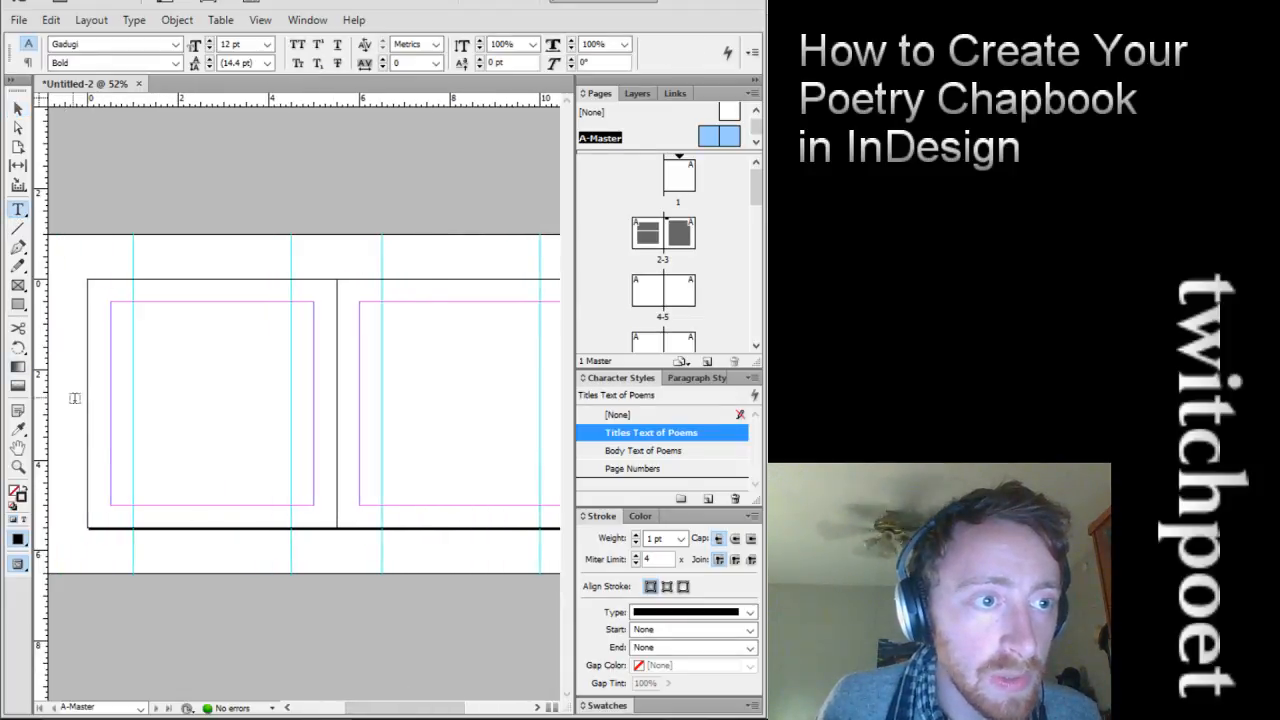
left_click_drag(112, 492, 121, 407)
left_click(18, 109)
left_click(101, 437)
key("ctrl+equal")
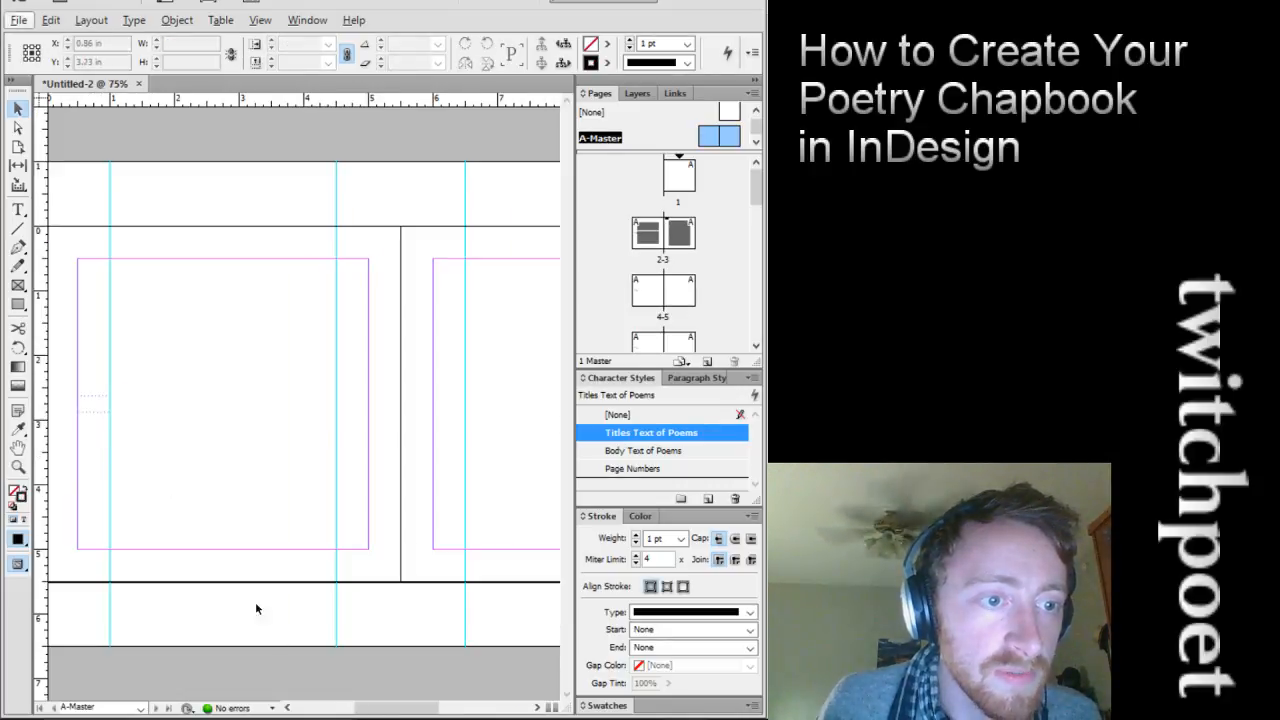
left_click_drag(362, 707, 350, 707)
left_click(155, 409)
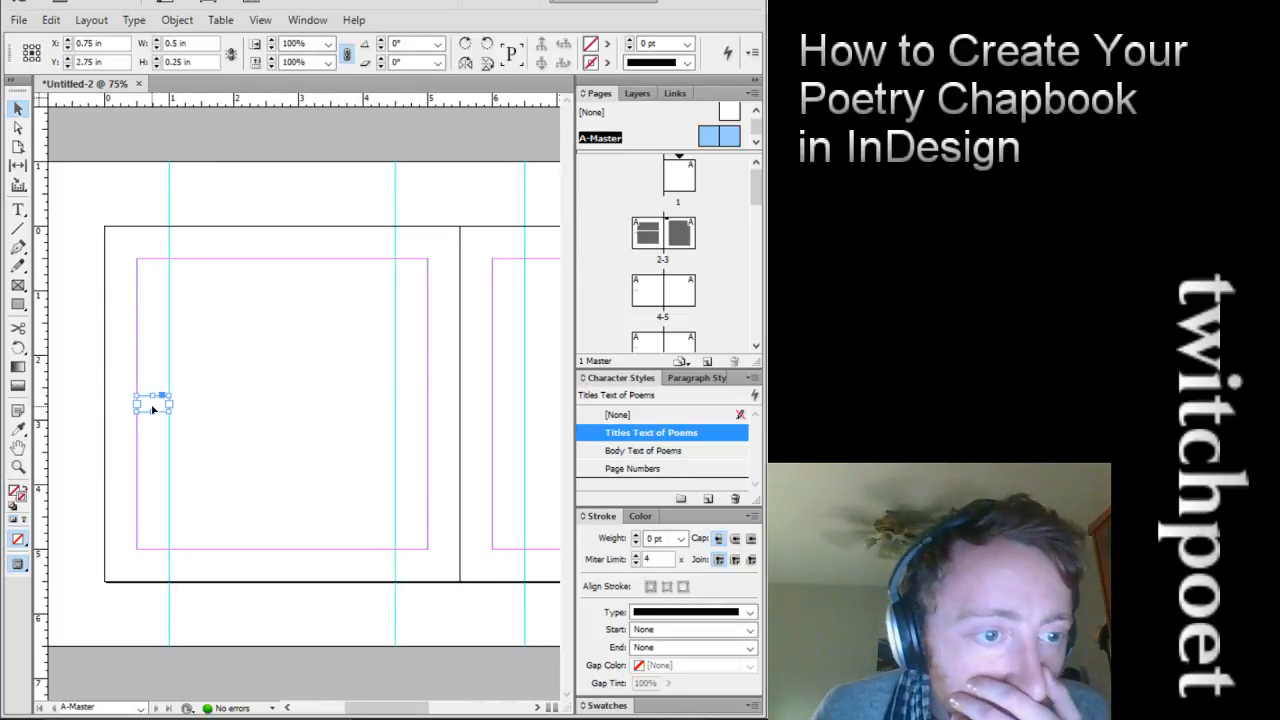
Apply the Page Numbers character style to the new text frame and place the text cursor inside it
left_click(640, 469)
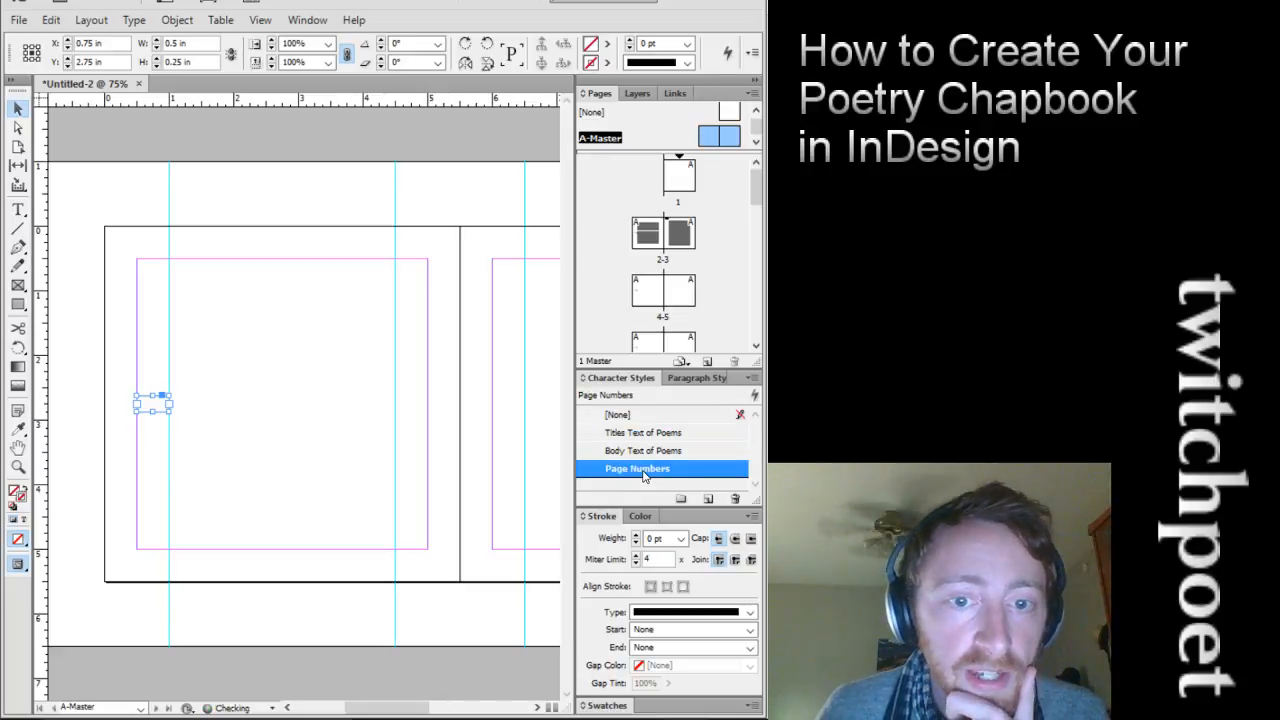
left_click(650, 469)
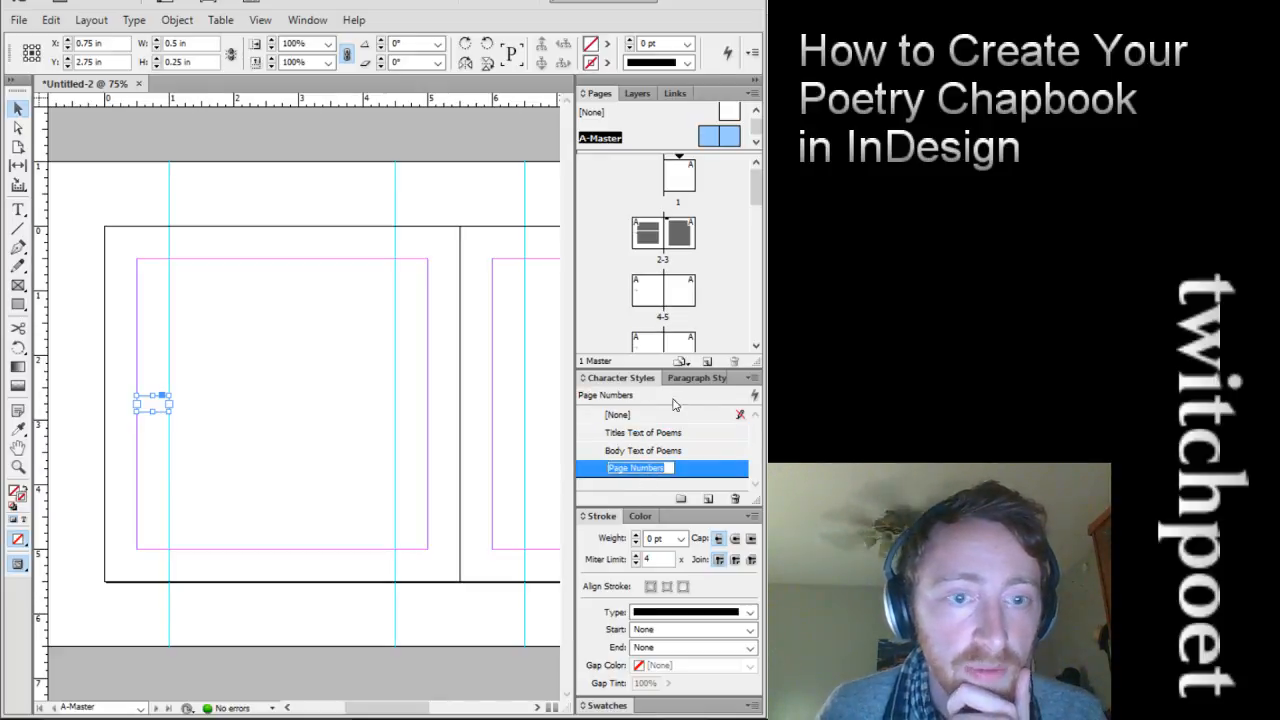
left_click(687, 451)
left_click(686, 469)
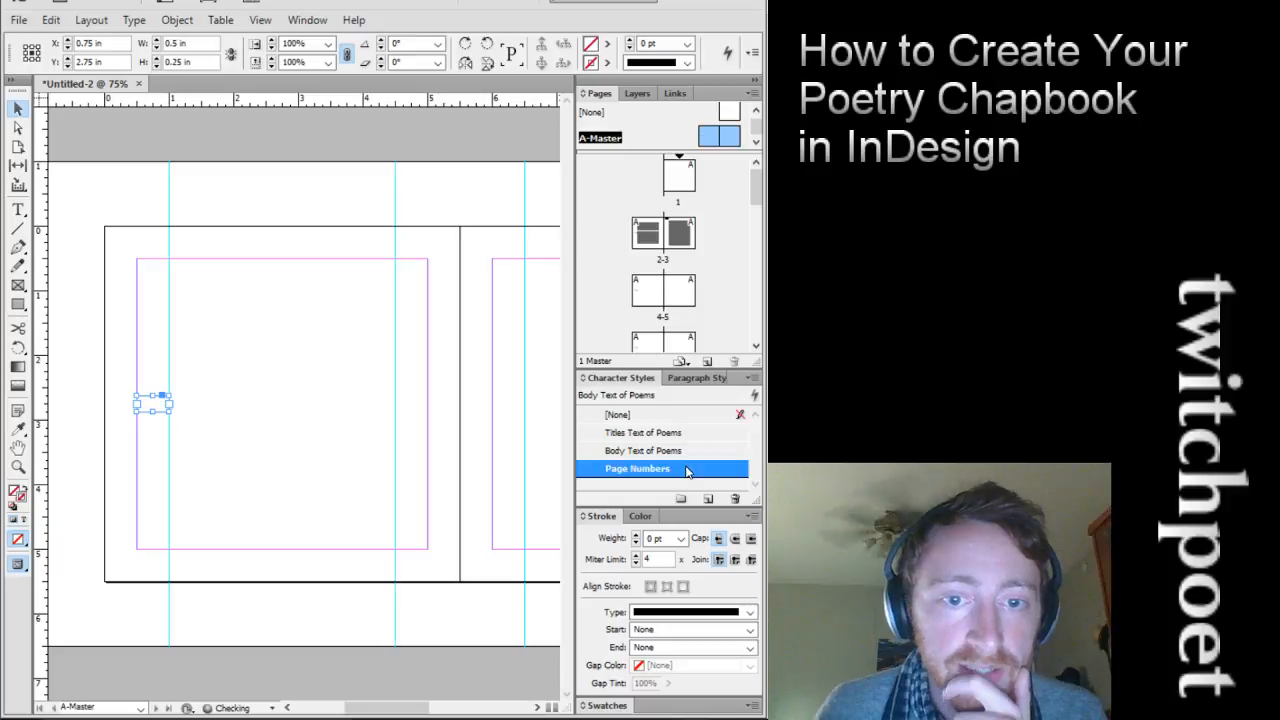
left_click(685, 378)
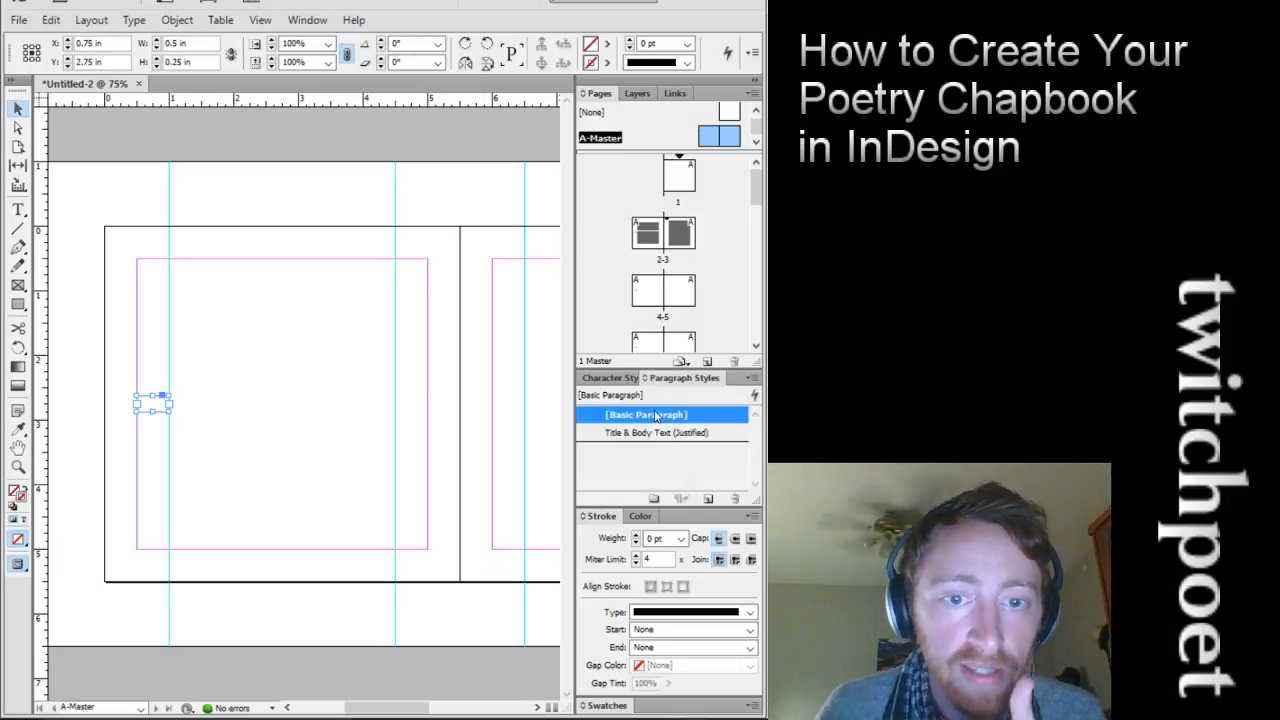
left_click(608, 379)
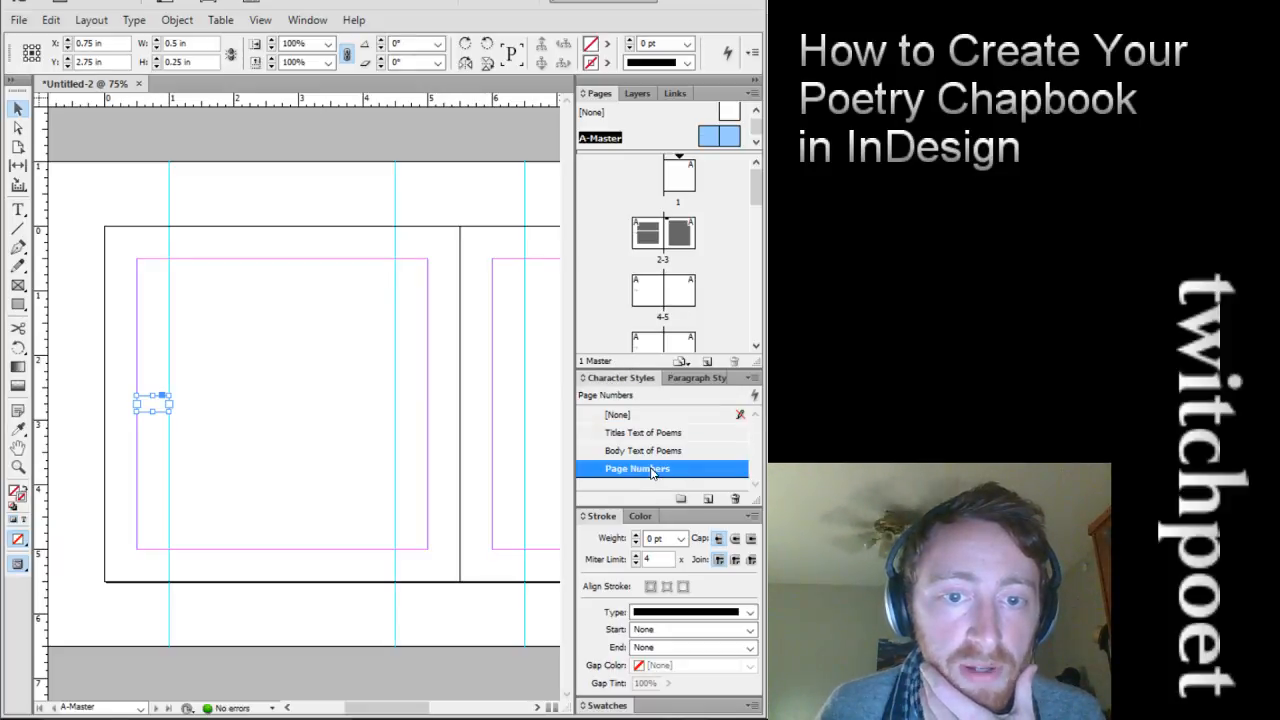
double_click(152, 405)
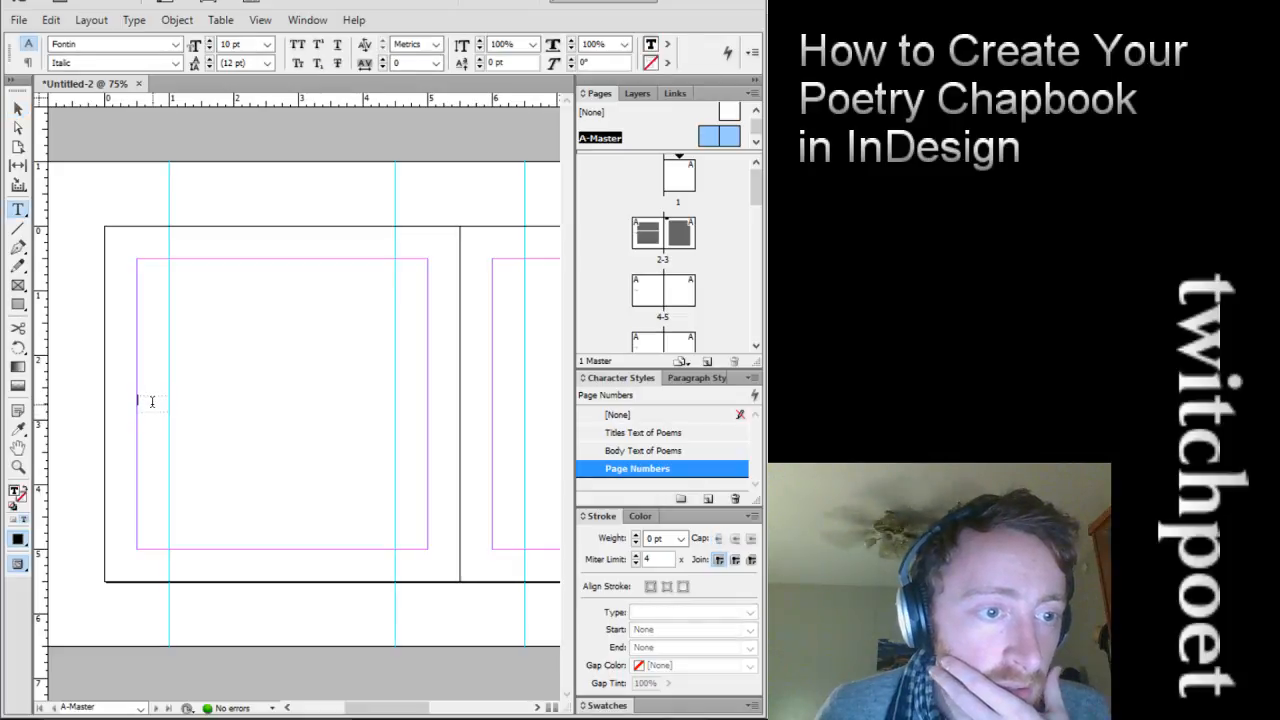
left_click(165, 21)
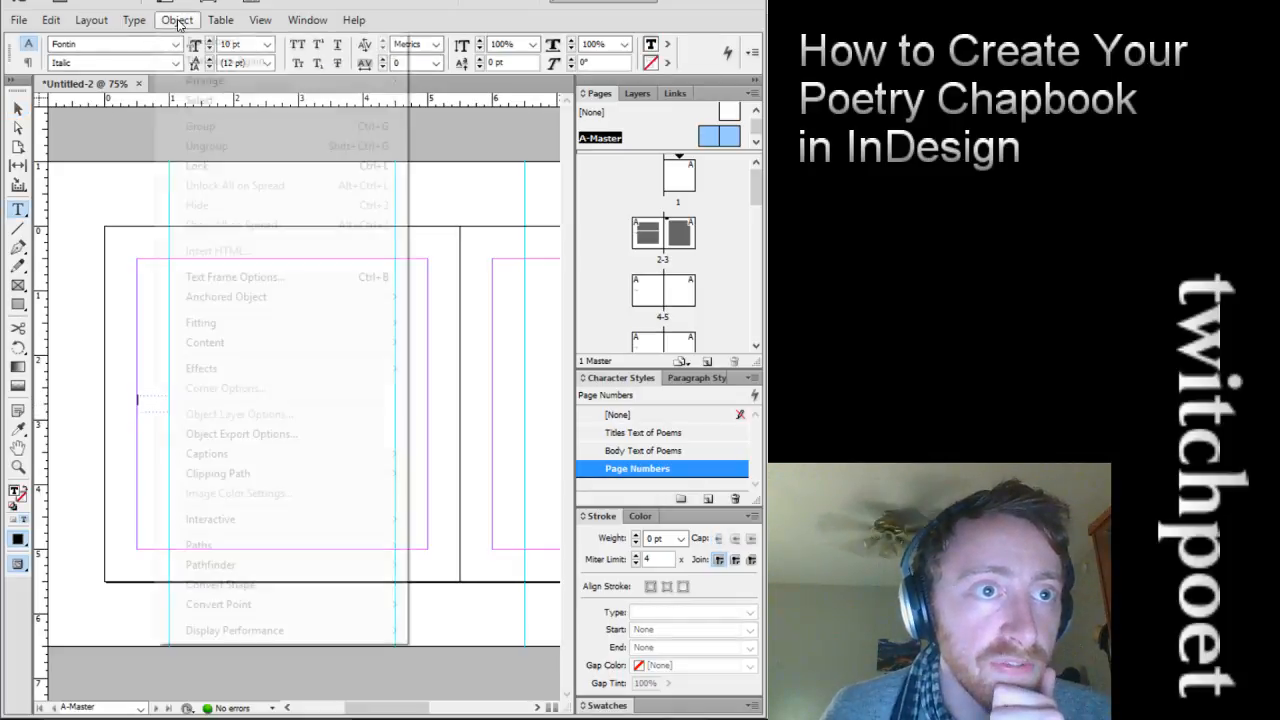
mouse_move(98, 30)
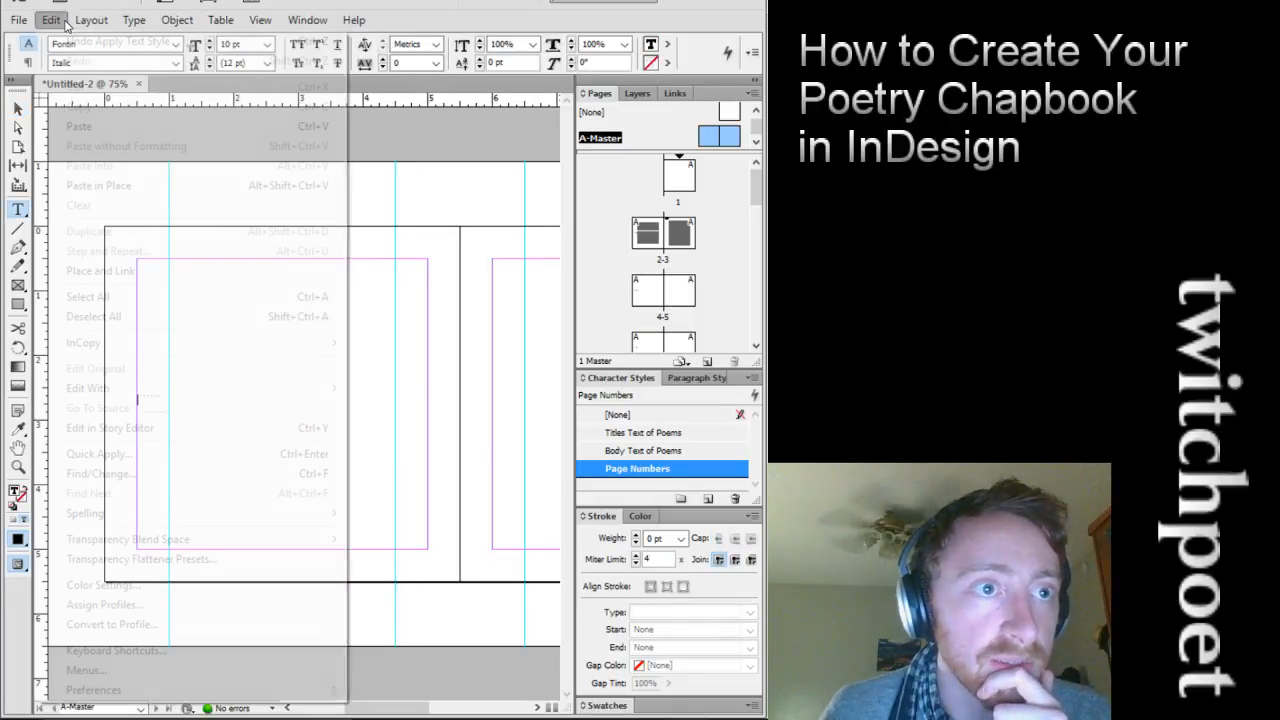
mouse_move(259, 21)
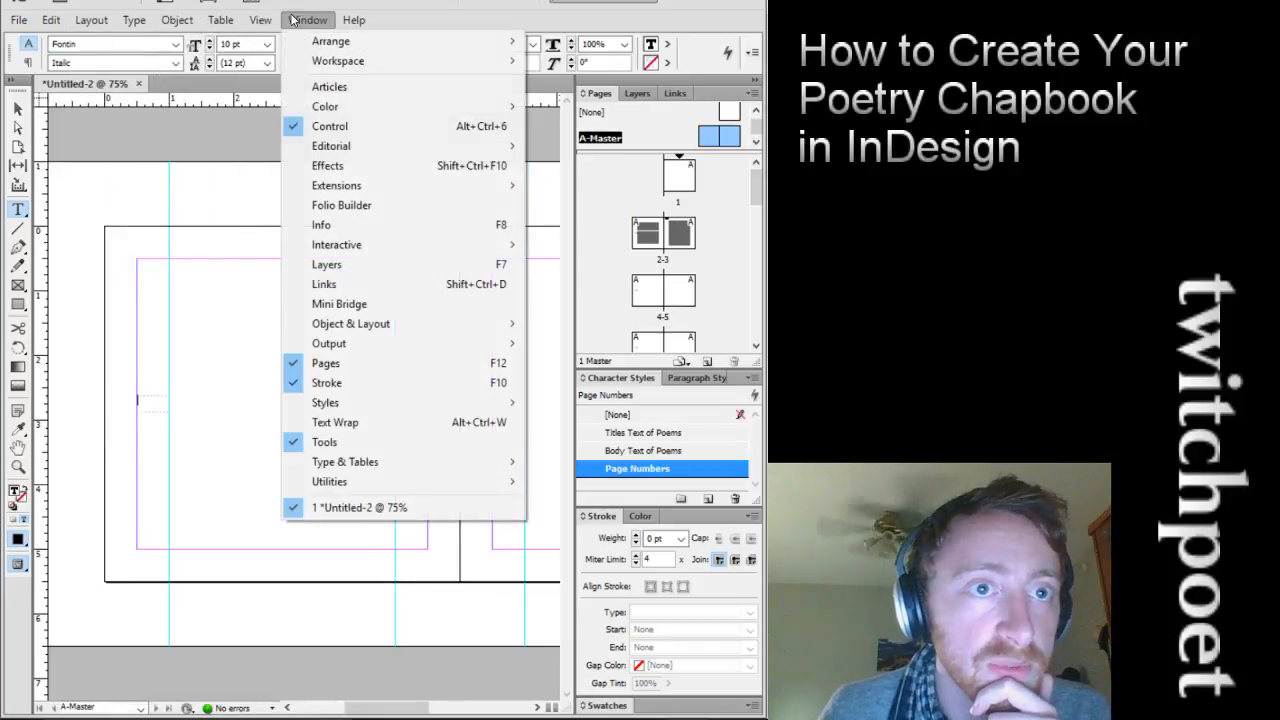
mouse_move(192, 21)
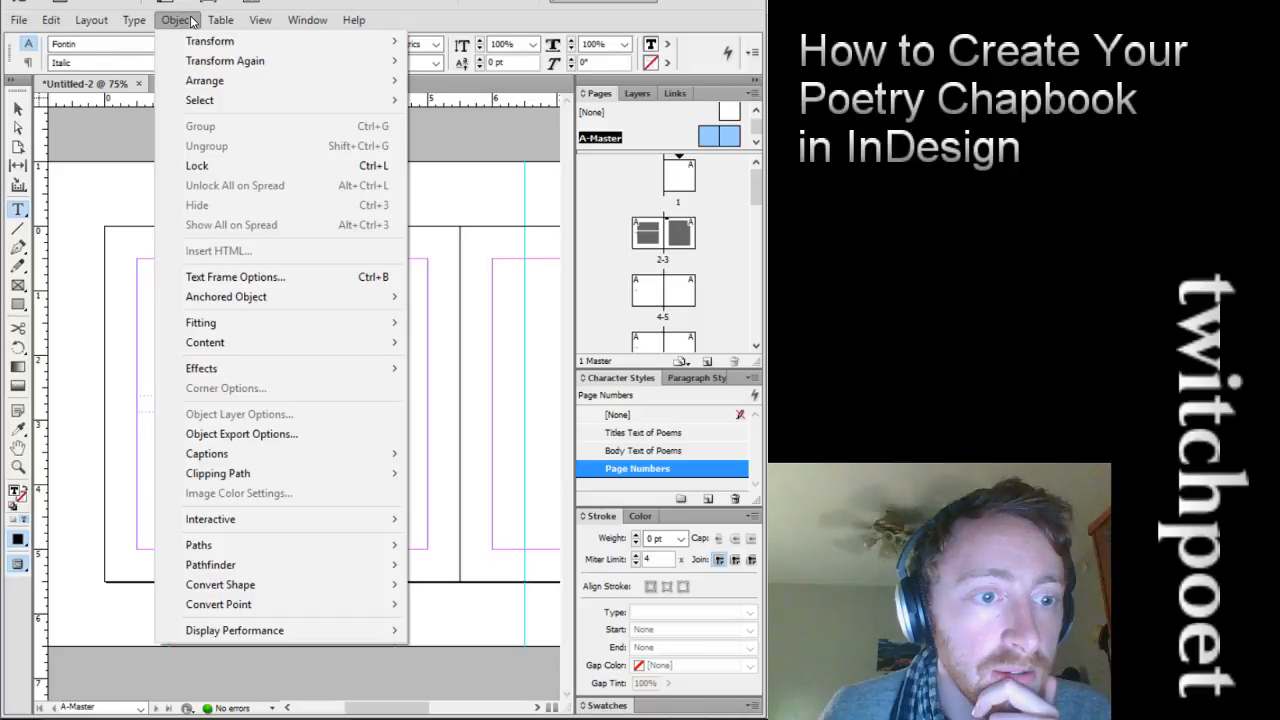
mouse_move(145, 23)
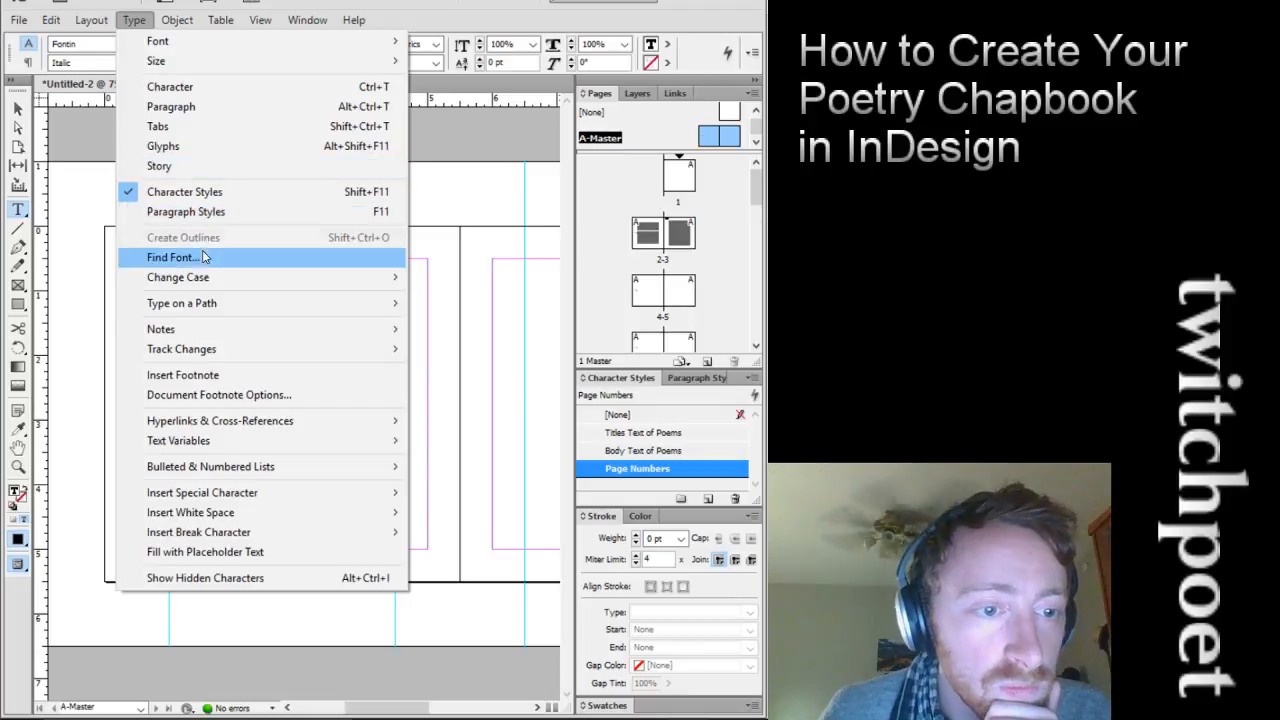
mouse_move(282, 506)
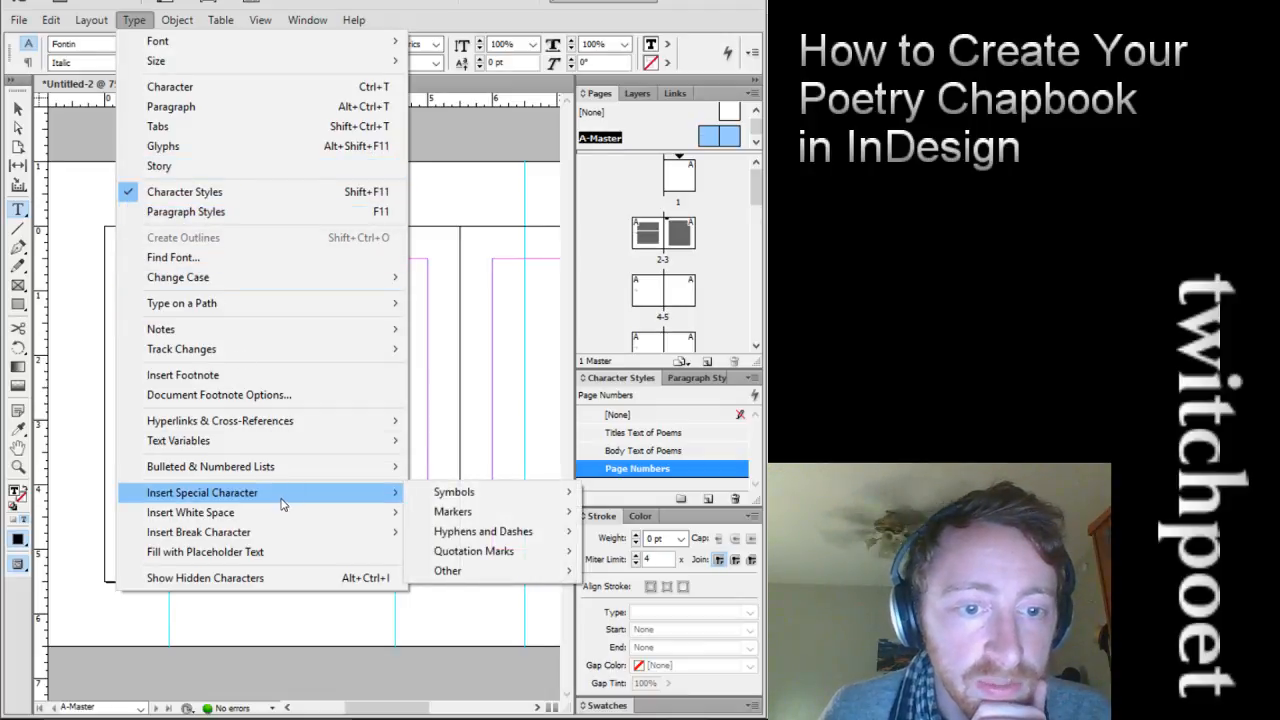
mouse_move(495, 500)
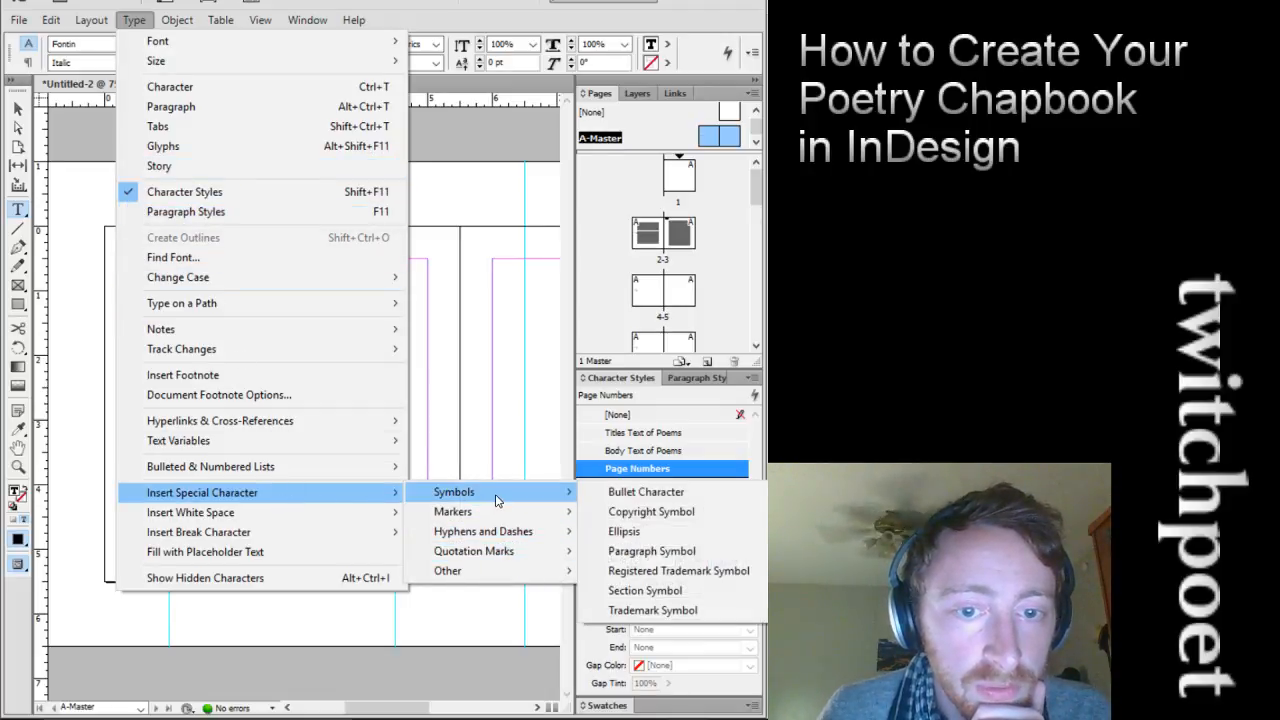
mouse_move(501, 522)
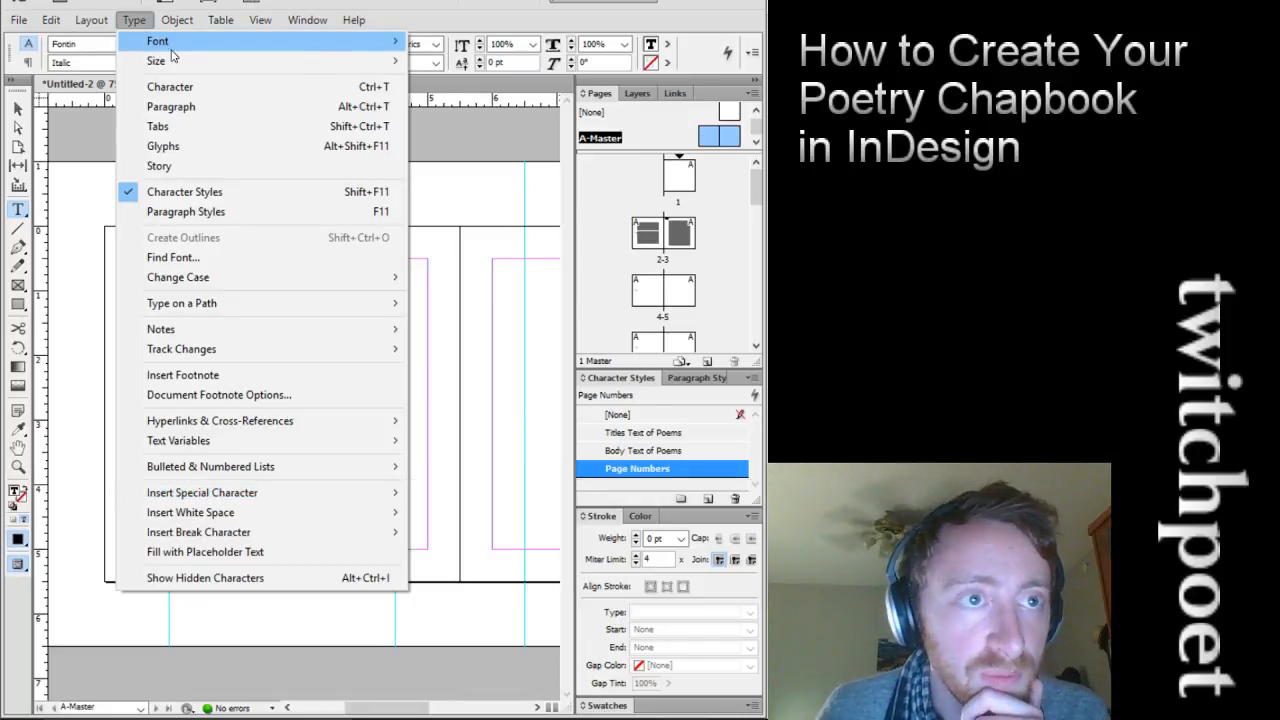
left_click(128, 21)
left_click(128, 21)
left_click(128, 21)
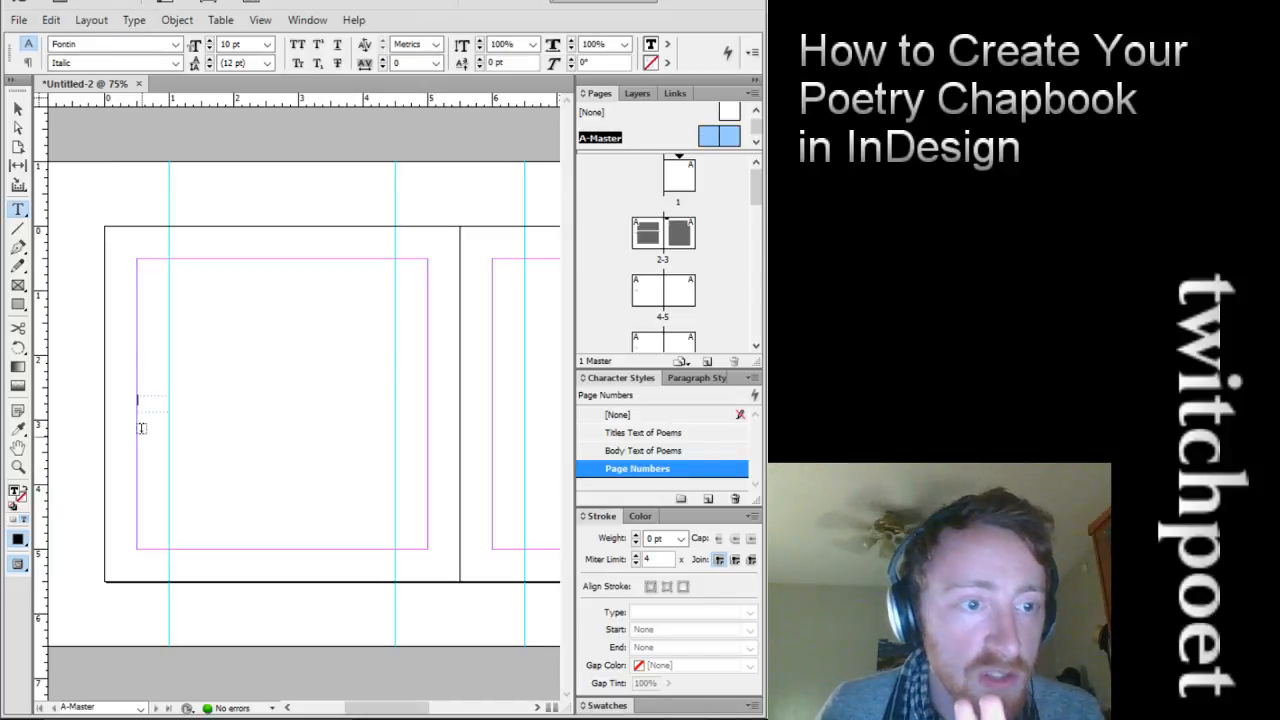
left_click(17, 108)
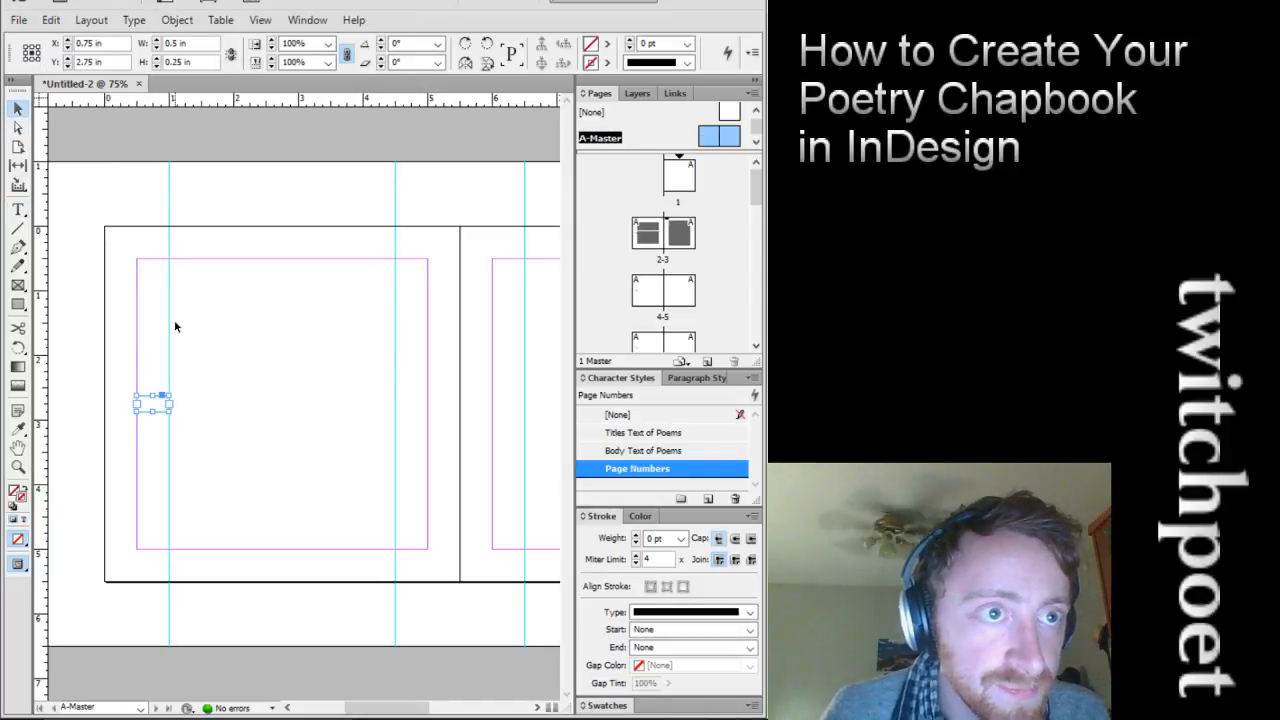
double_click(154, 405)
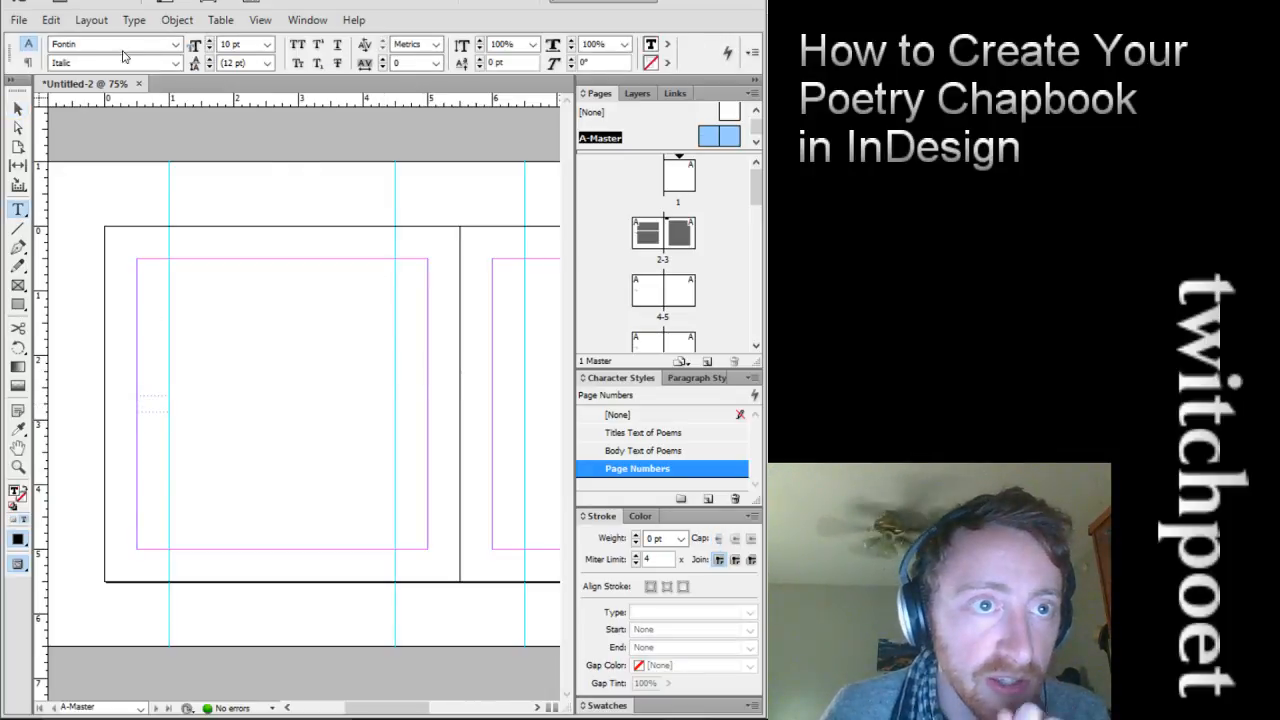
left_click(136, 22)
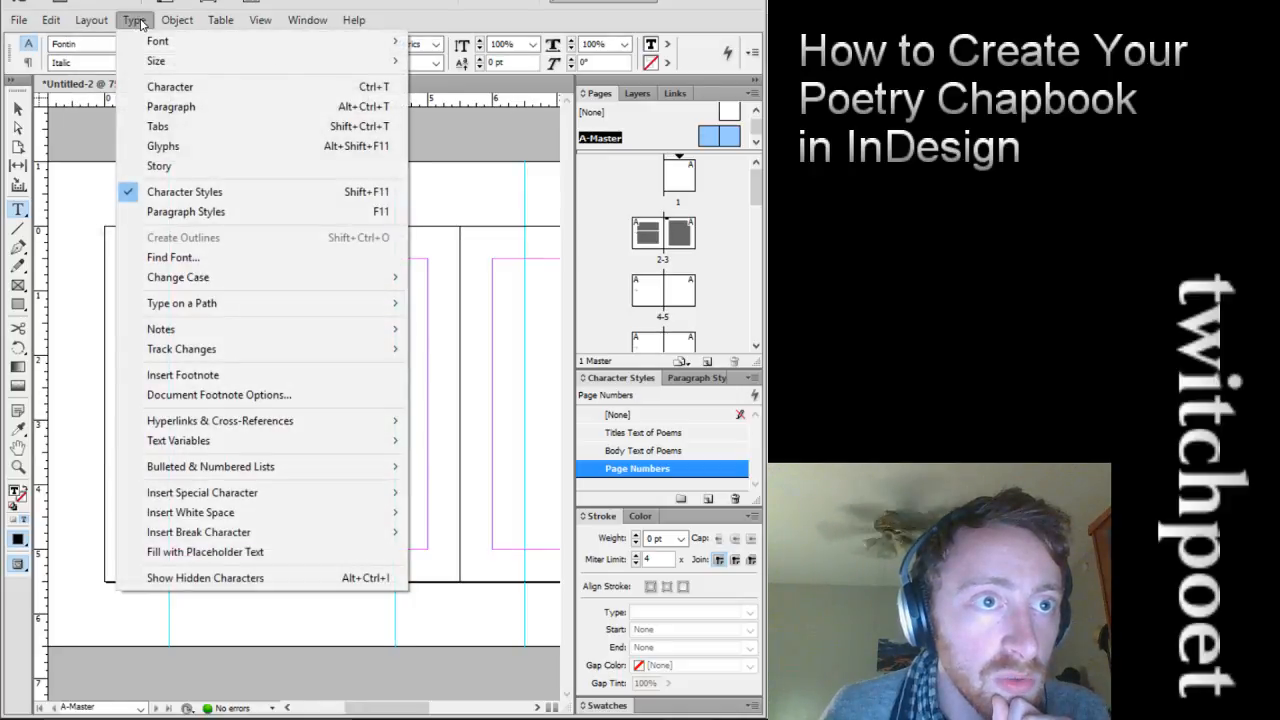
mouse_move(98, 21)
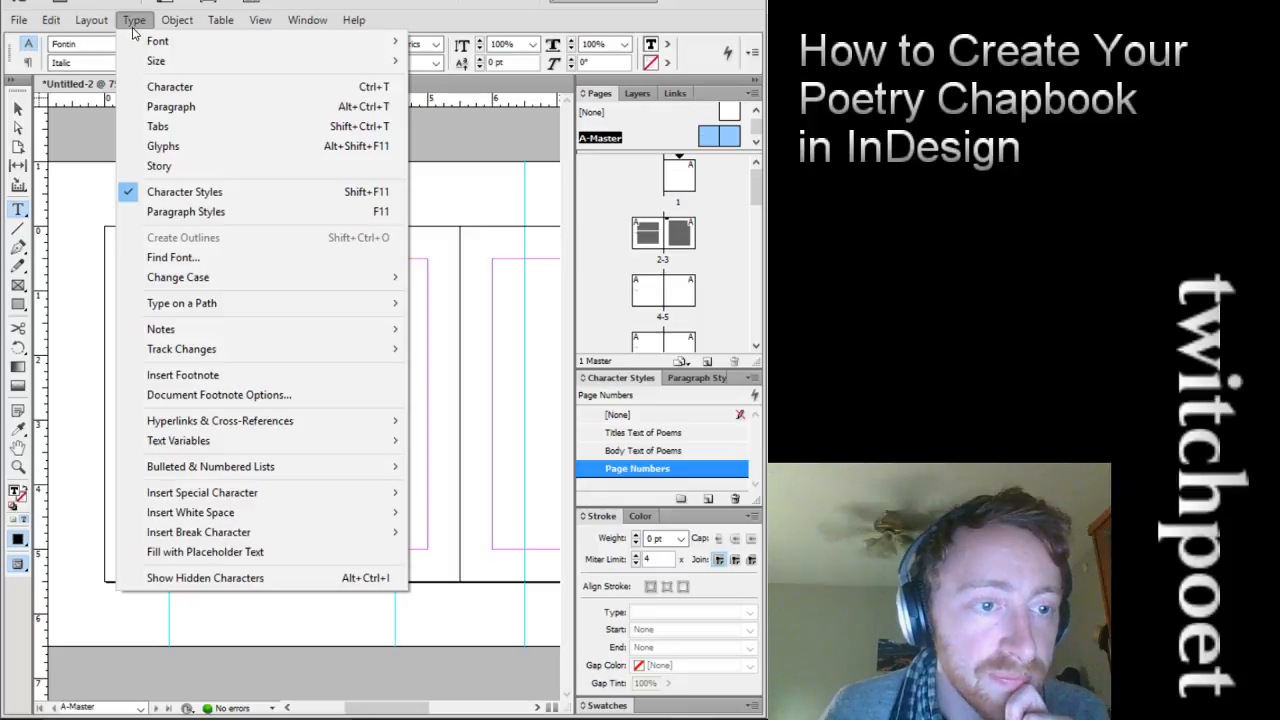
left_click(16, 109)
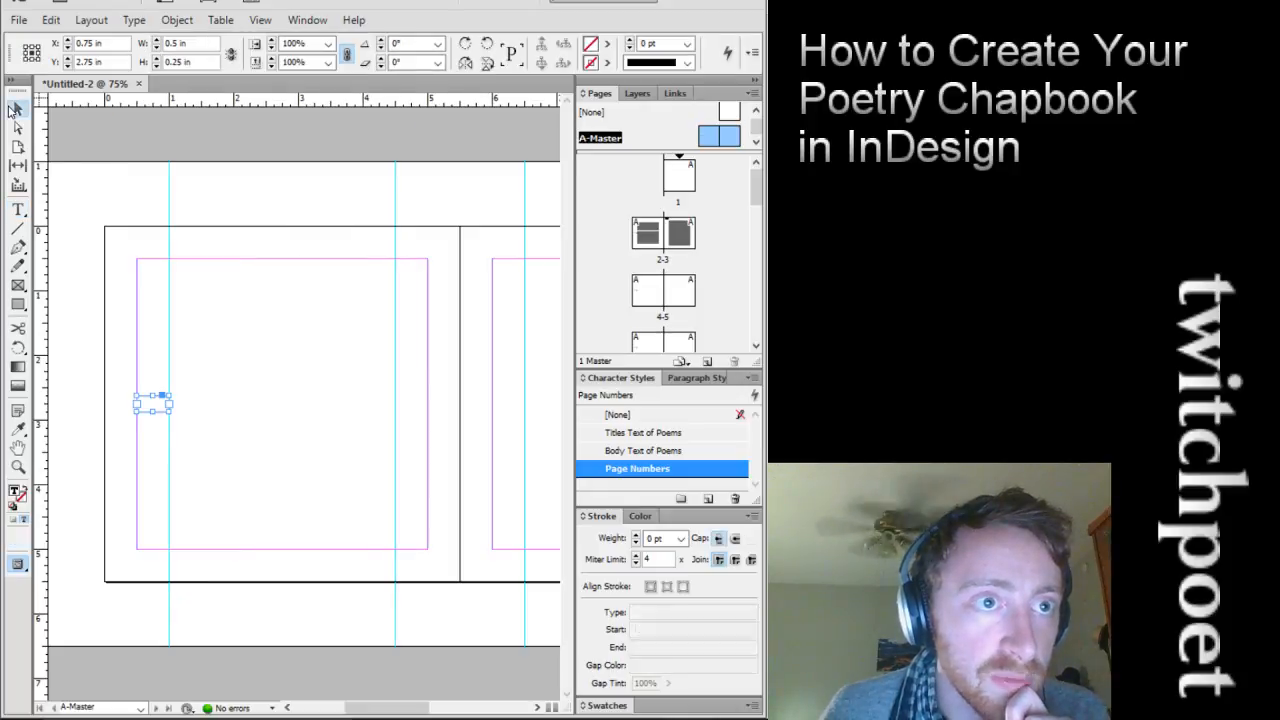
Insert a Current Page Number marker in the small text frame on the left master page
key("t")
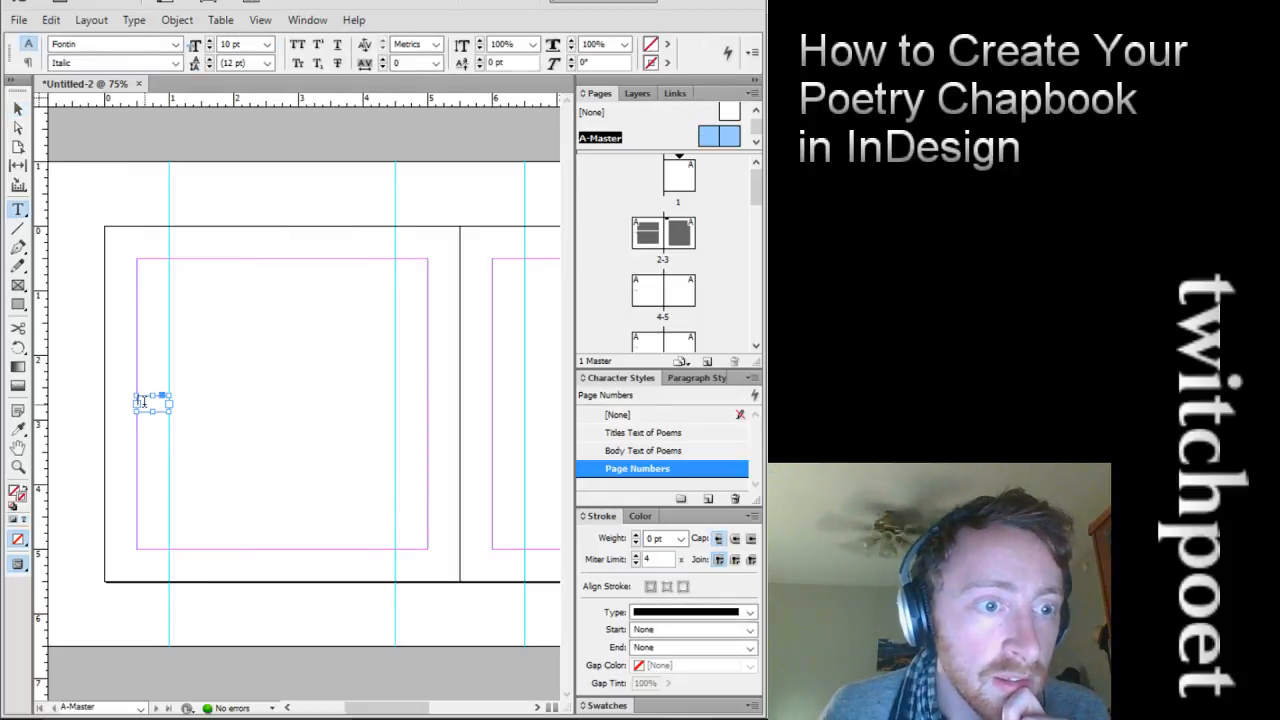
left_click(144, 401)
left_click(134, 20)
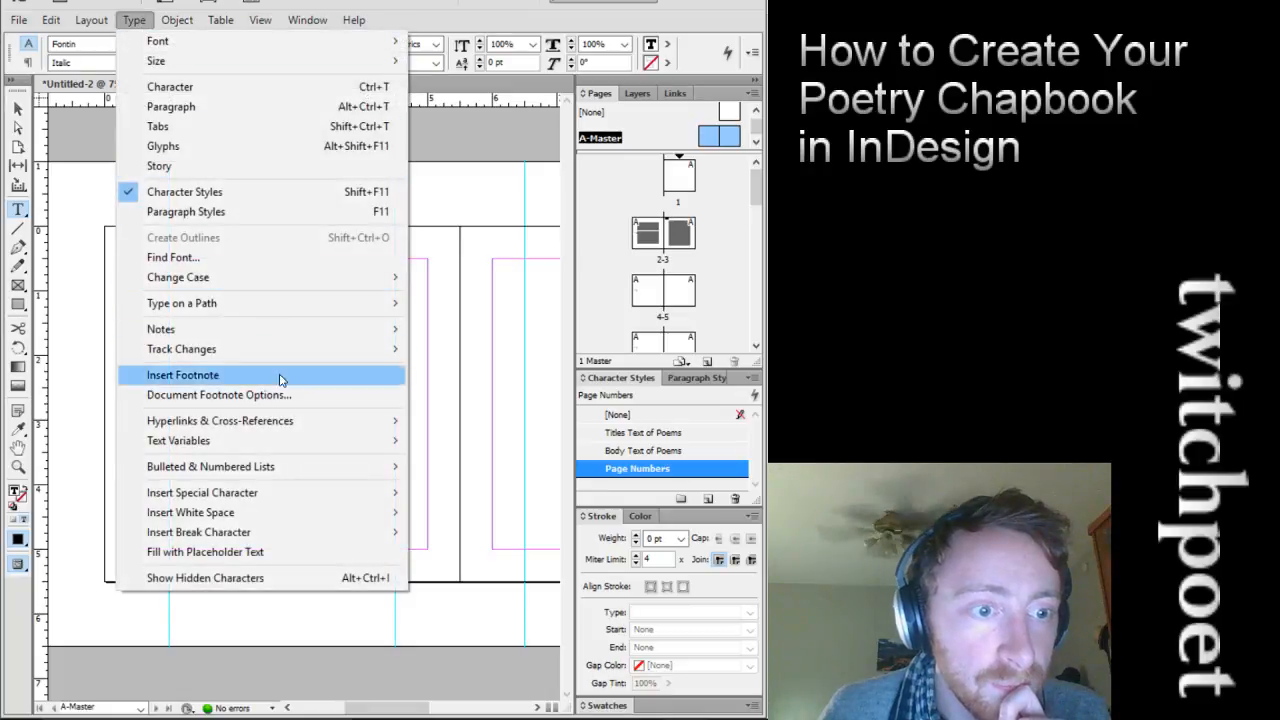
mouse_move(298, 487)
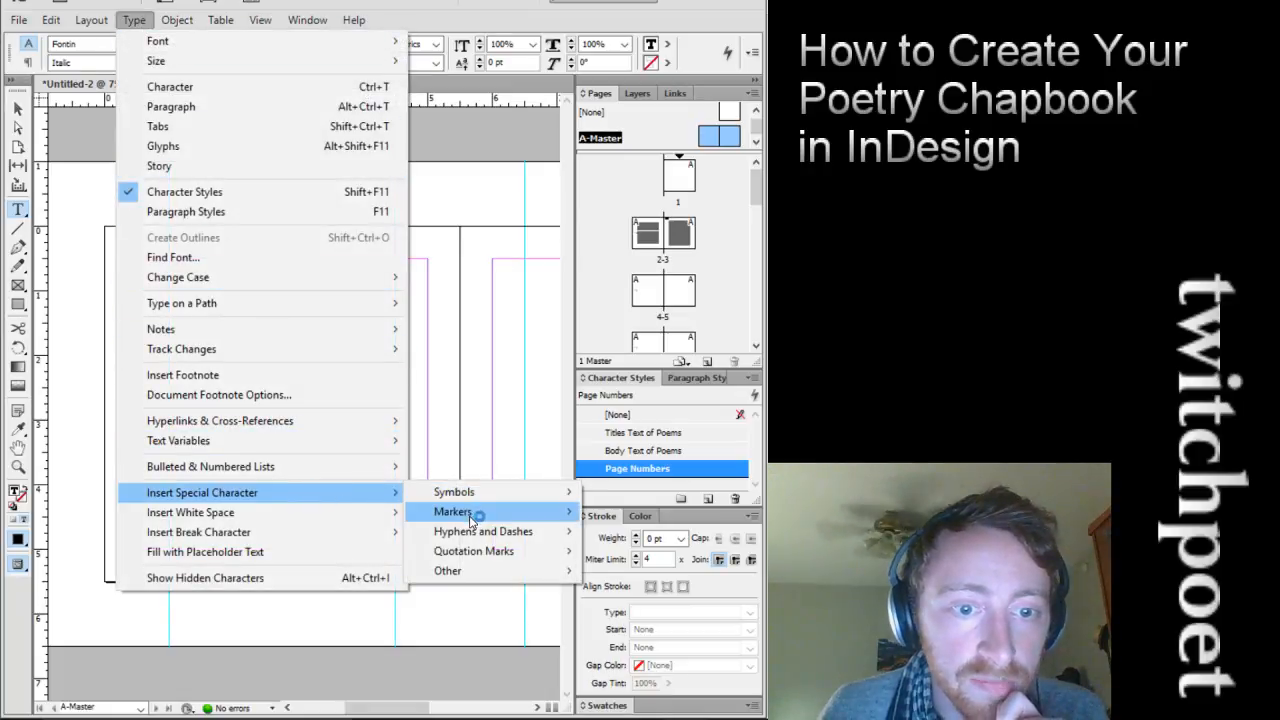
mouse_move(474, 518)
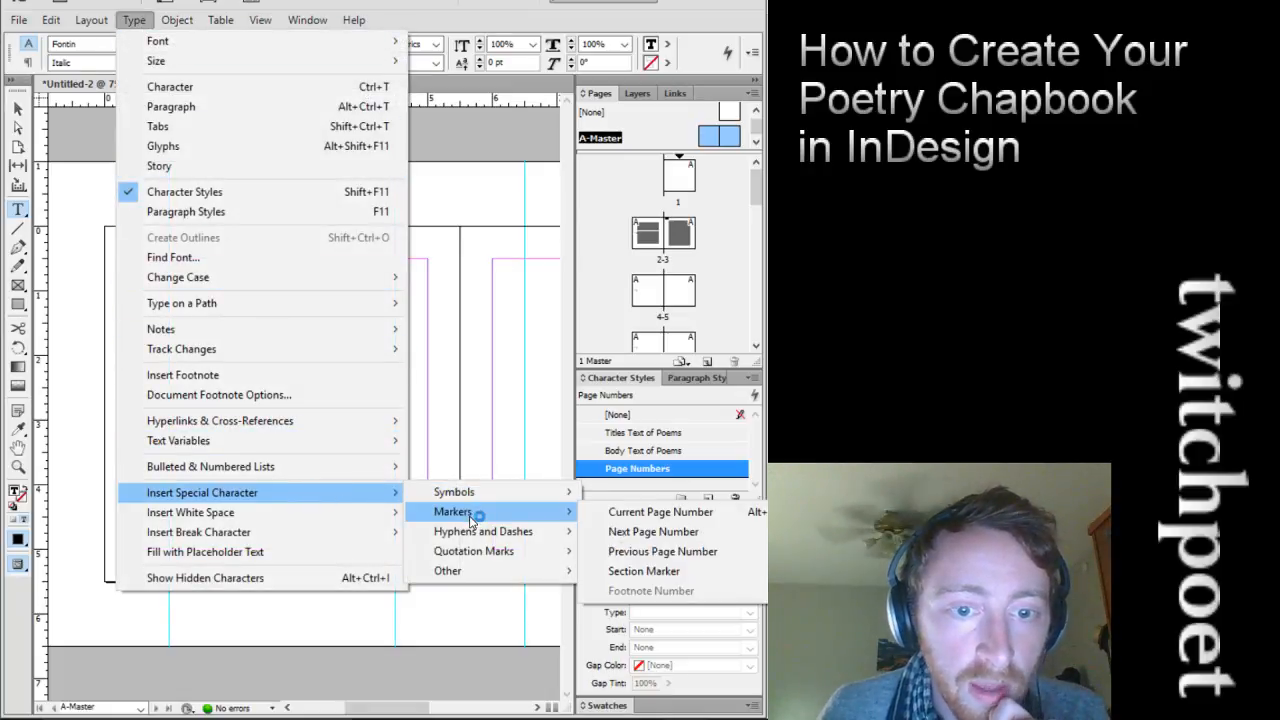
left_click(620, 514)
Shift the page number frame inward to about X 0.78 in, and then narrow it to about 0.39 in wide
scroll(140, 412, "up", 3)
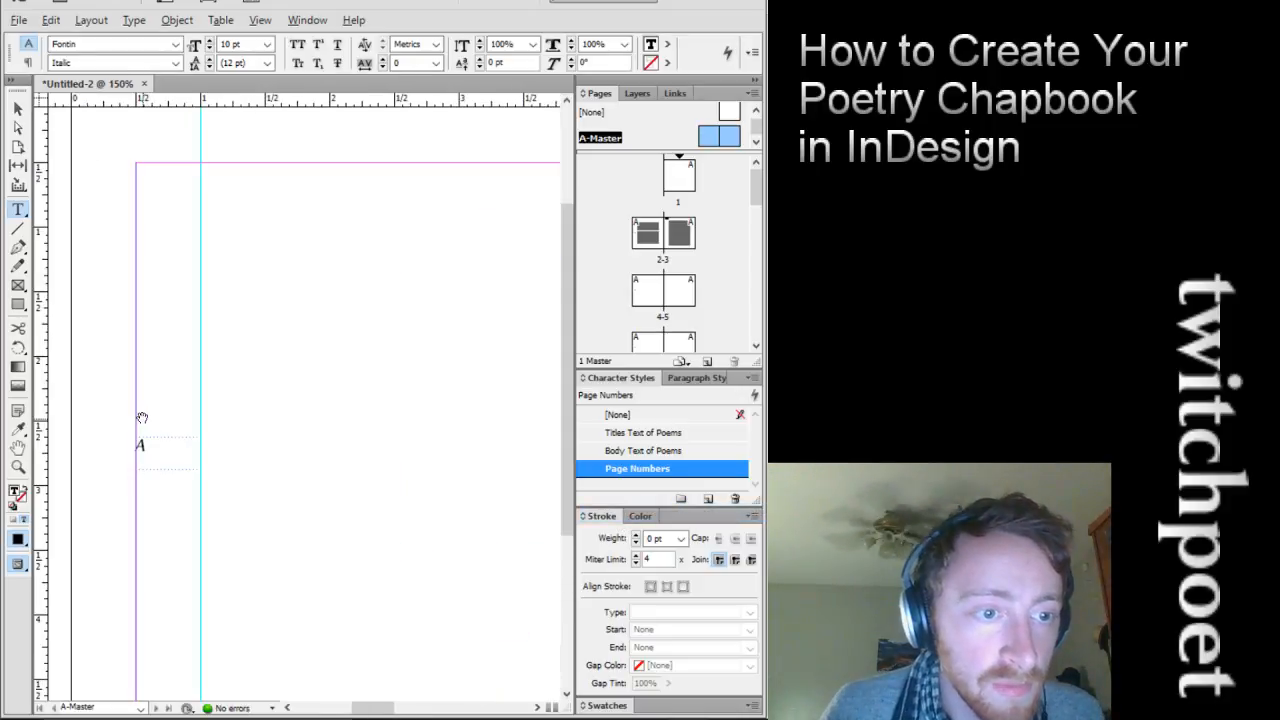
scroll(142, 417, "up", 3)
scroll(149, 449, "up", 1)
scroll(149, 491, "down", 2)
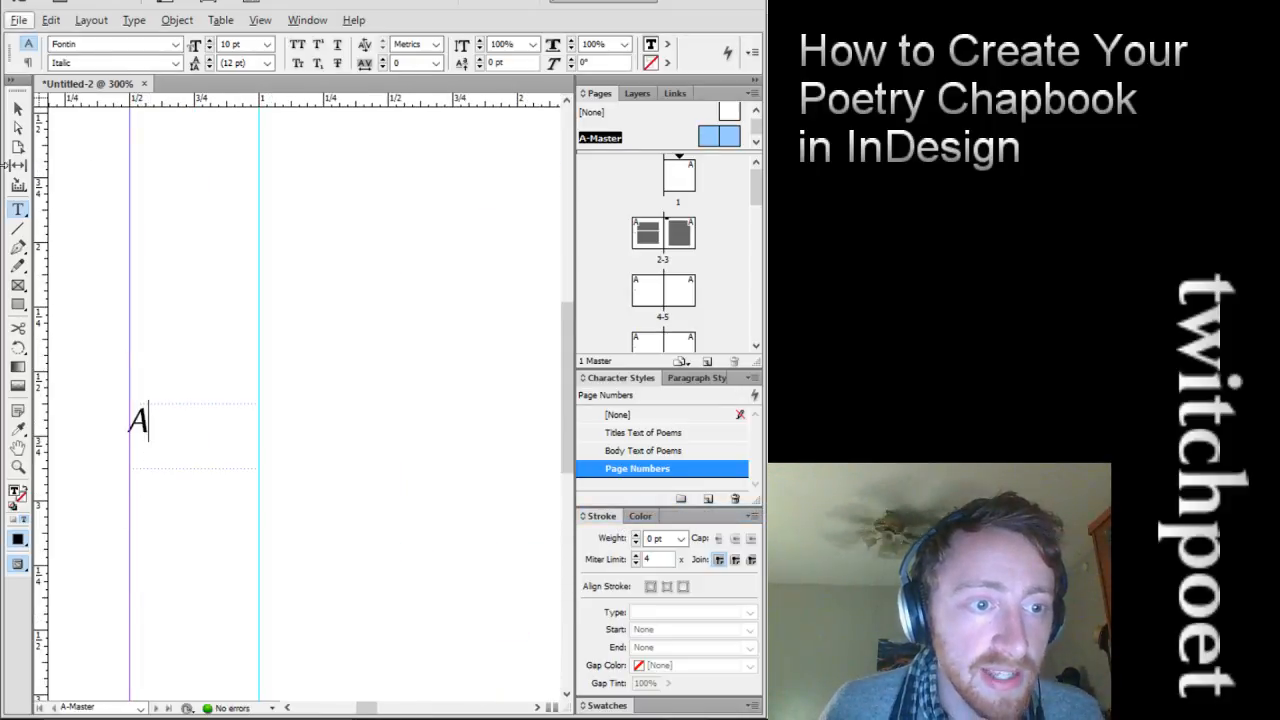
left_click(20, 105)
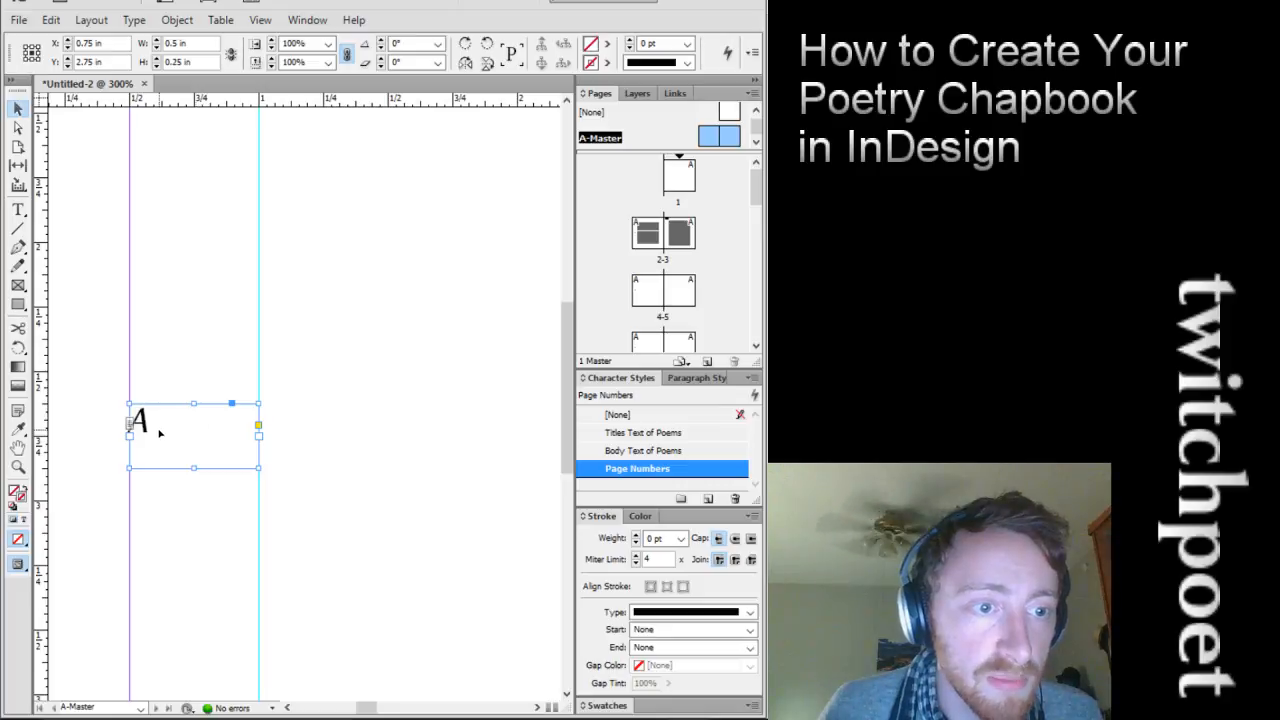
left_click_drag(170, 418, 175, 419)
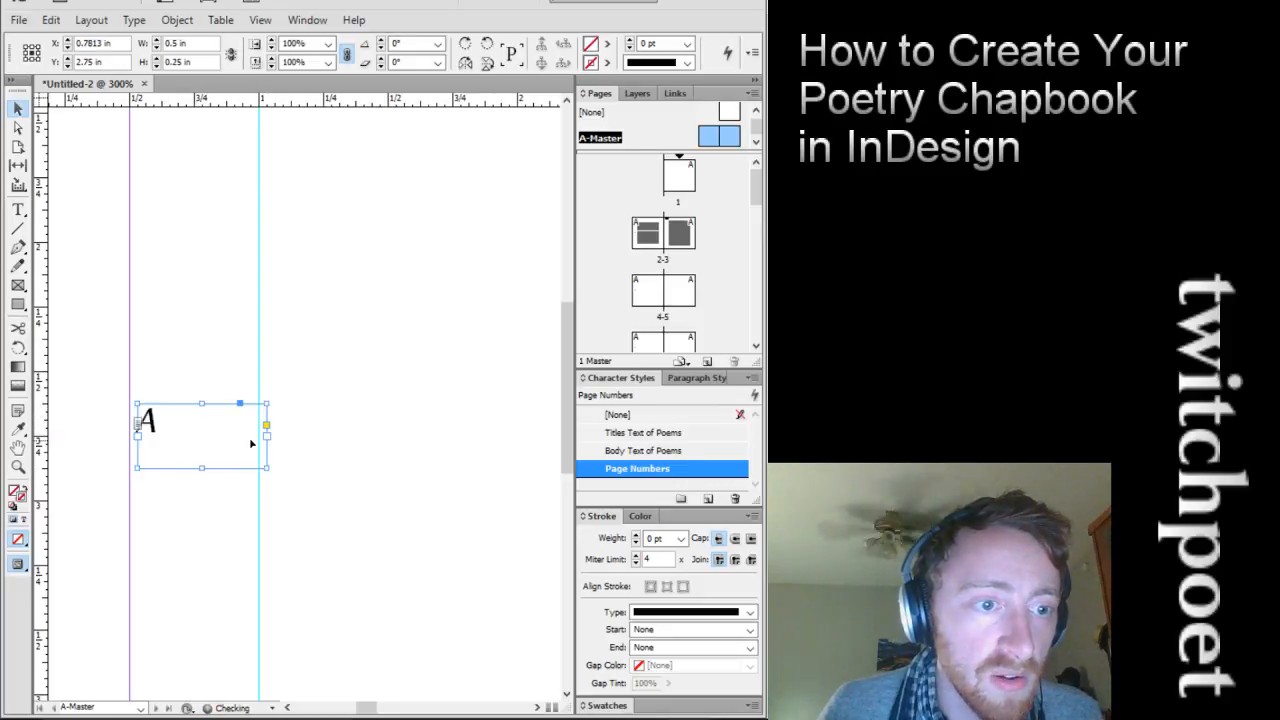
left_click_drag(267, 439, 239, 435)
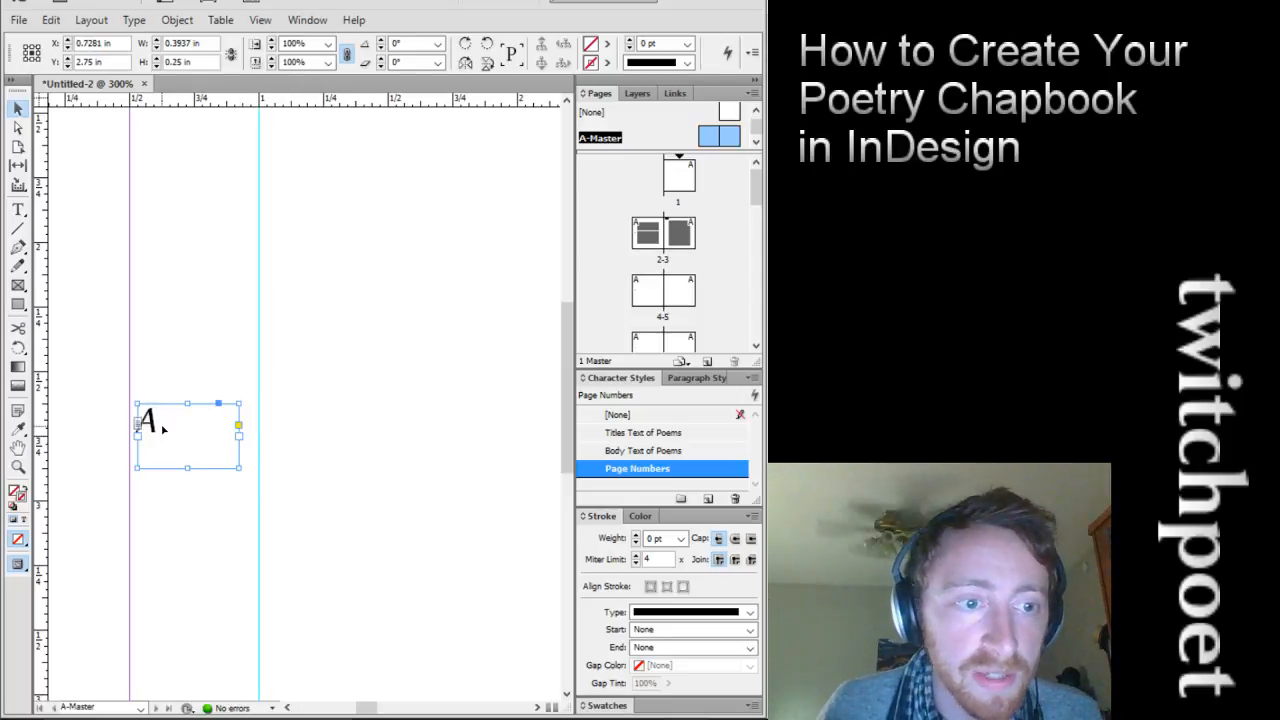
Open page 2 and examine how the automatic page number sits beside the poem's text
double_click(647, 233)
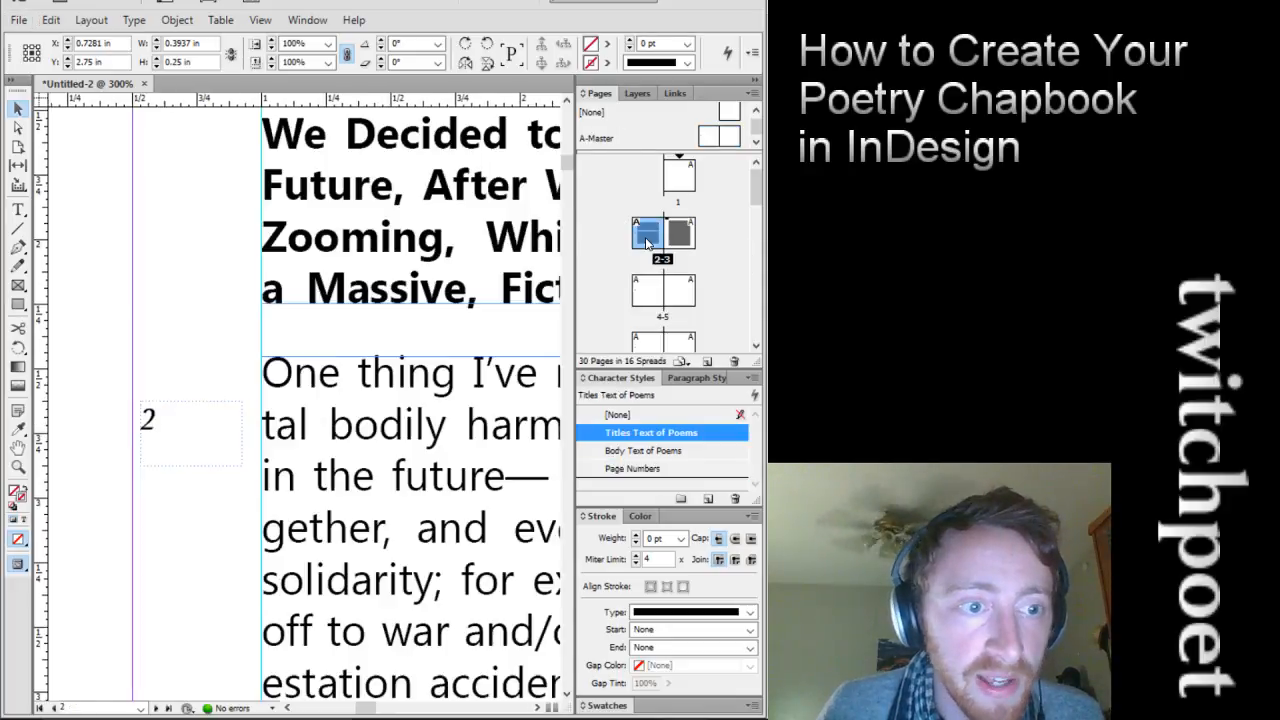
scroll(226, 366, "down", 3, "alt")
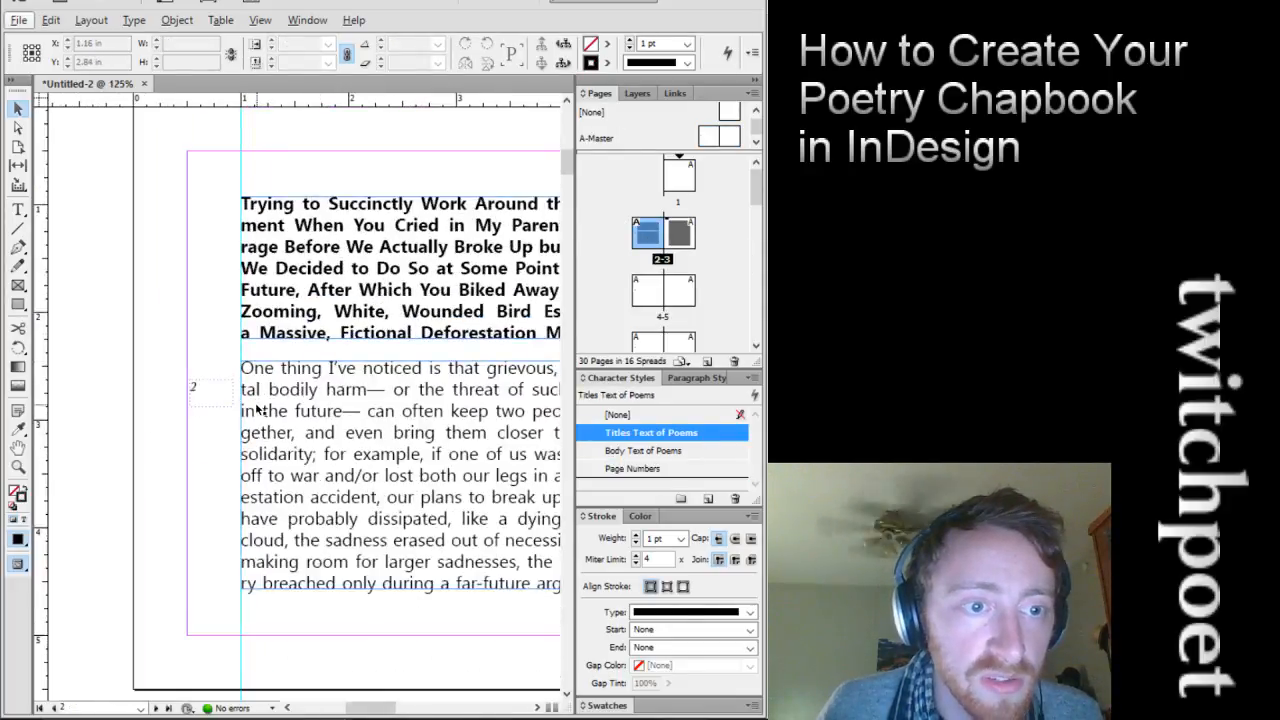
scroll(243, 435, "down", 1, "alt")
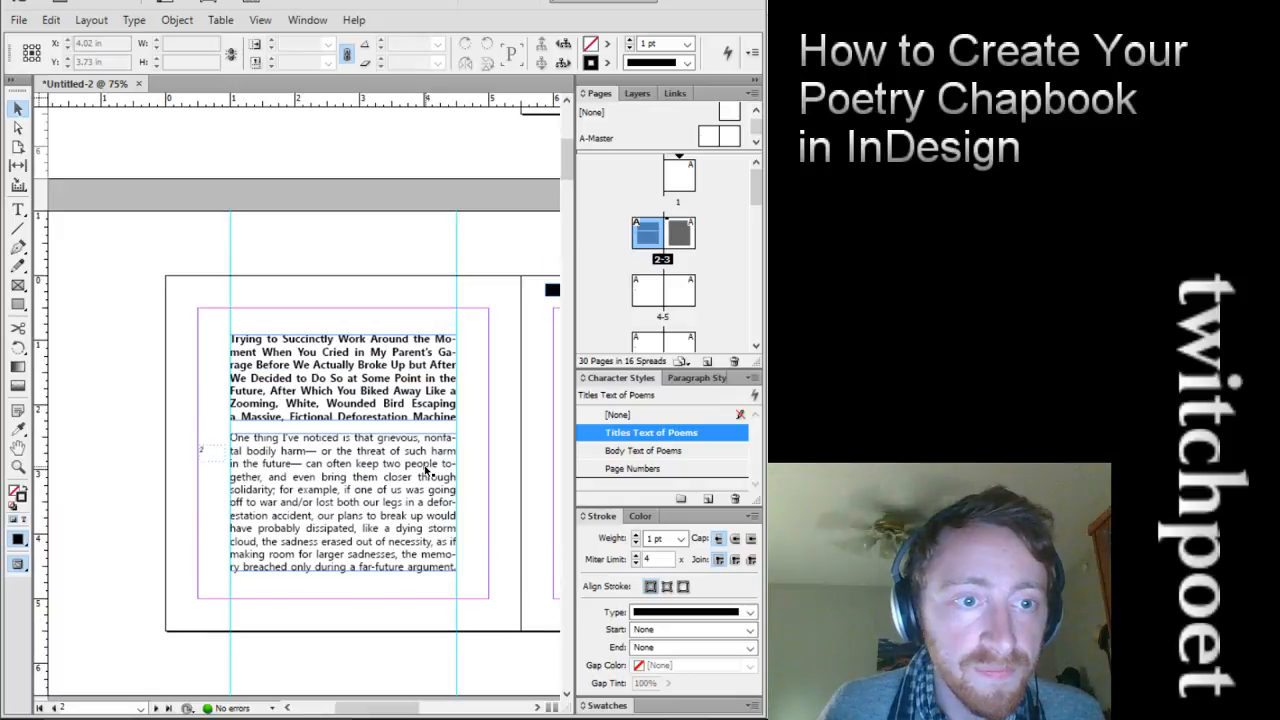
Open the A-Master spread and fit the left page number frame's height to its text, about 0.11 in
double_click(628, 141)
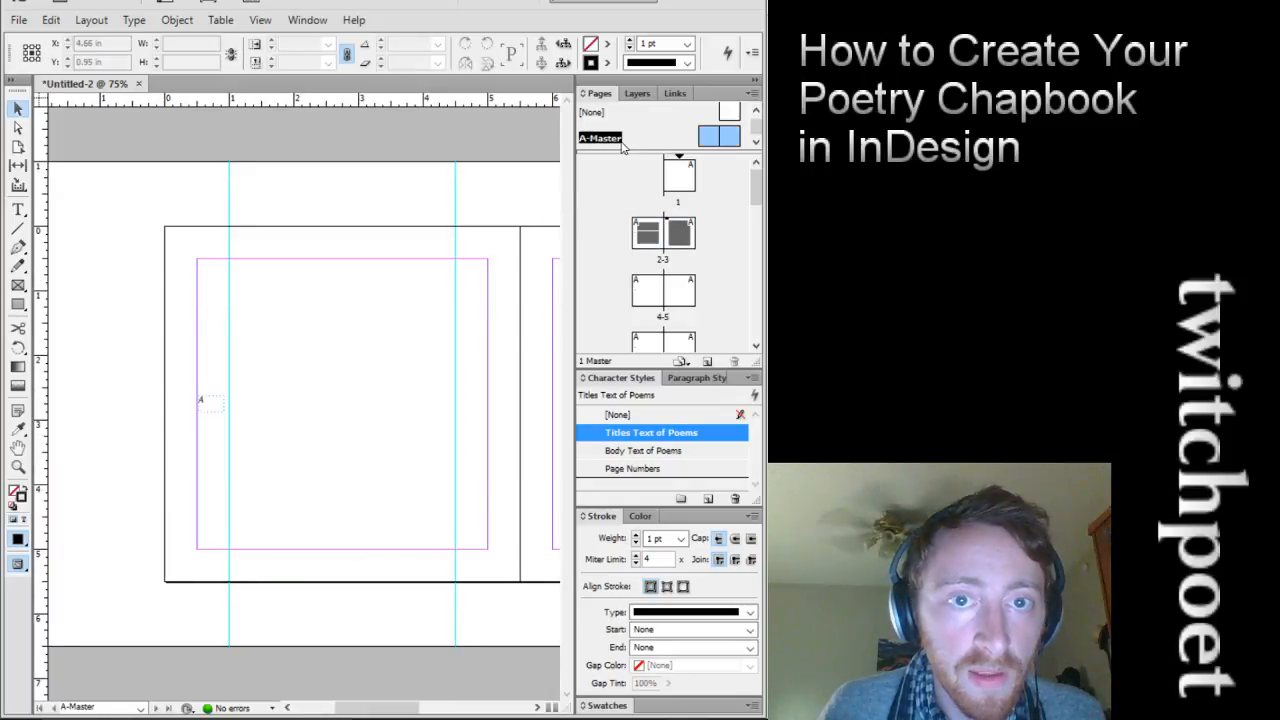
left_click(216, 404)
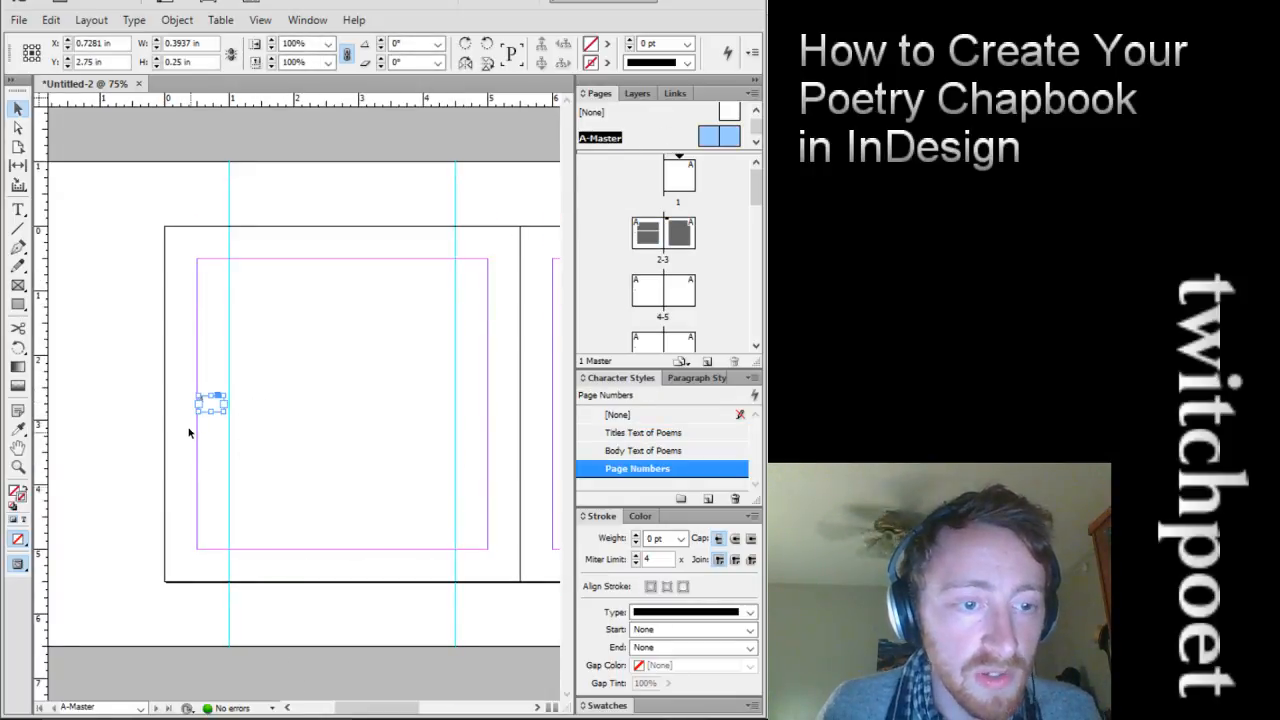
scroll(208, 413, "up", 3, "alt")
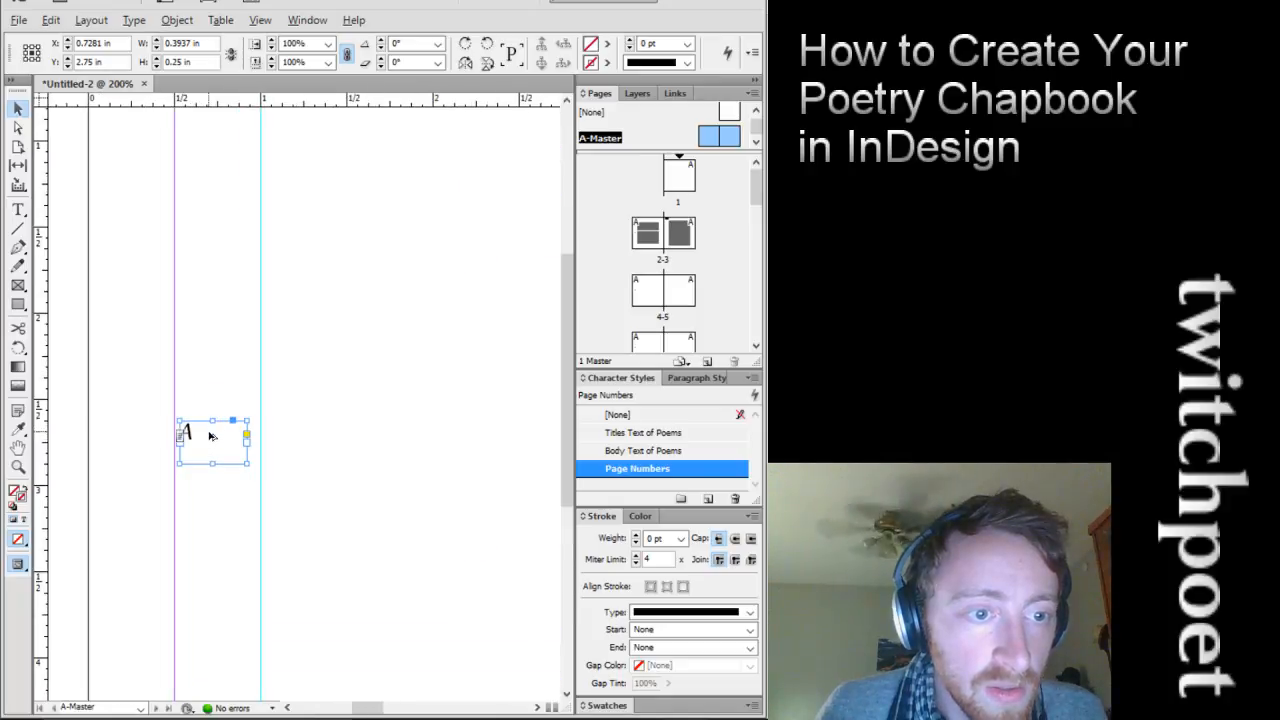
scroll(228, 457, "down", 3)
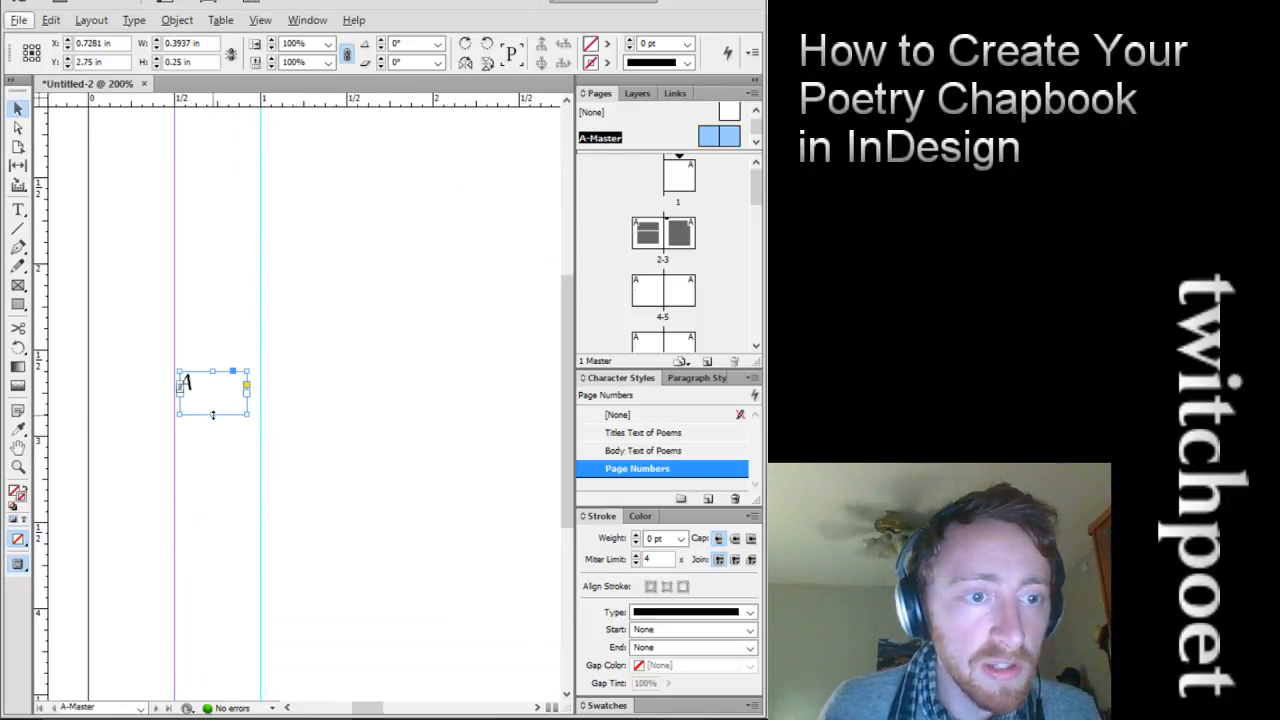
double_click(212, 414)
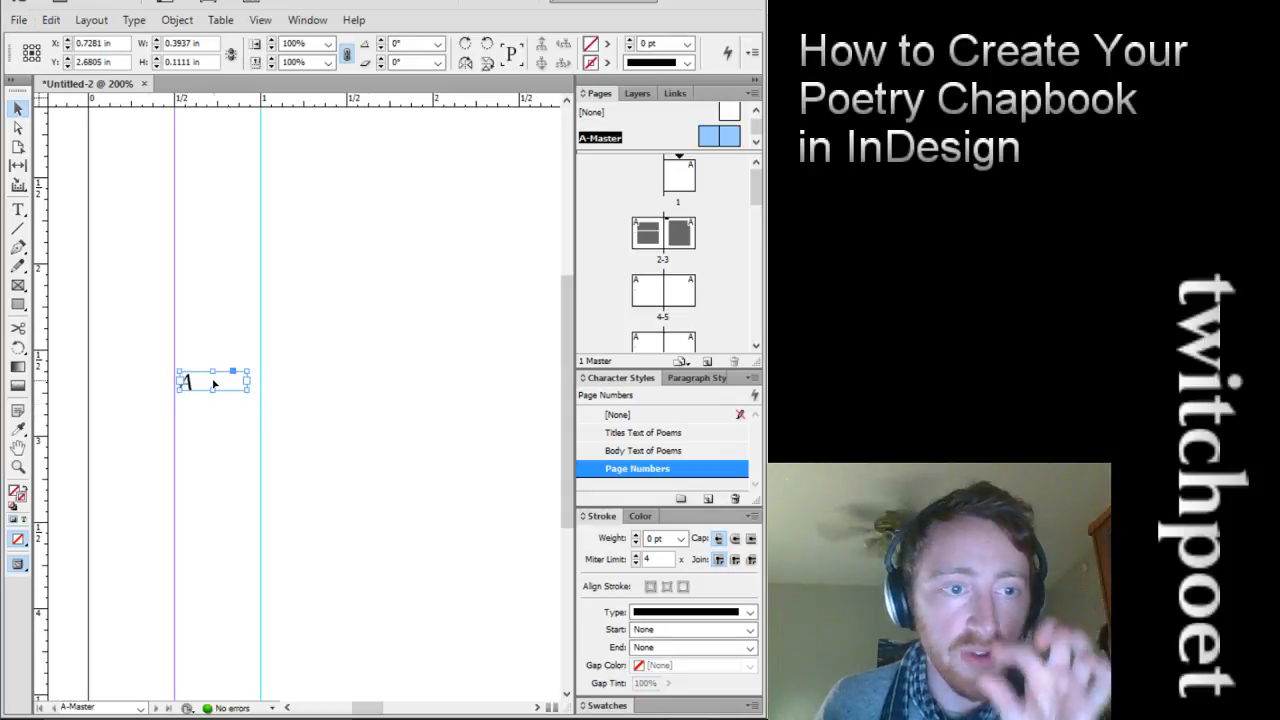
Move the left page number frame to about X 0.76 in and Y 2.75 in, between the margin and the guide
left_click_drag(213, 383, 220, 397)
left_click(307, 402)
left_click(245, 395)
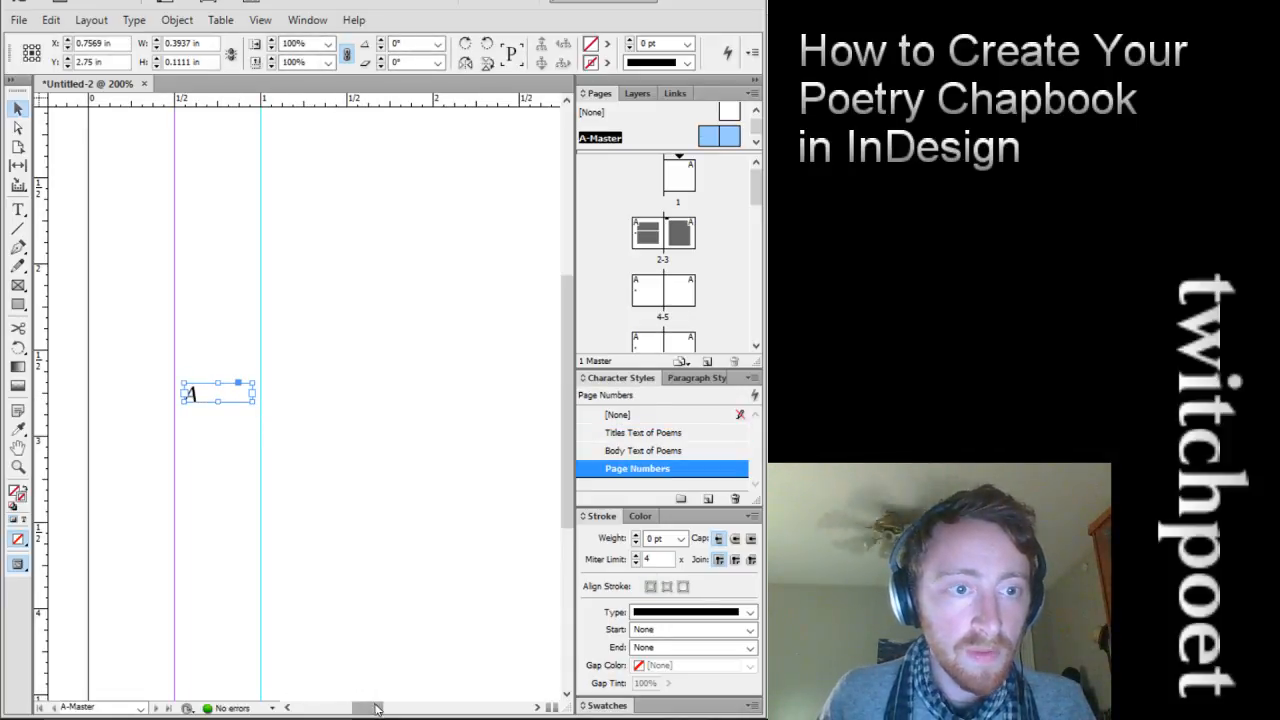
Paste a copy of the page number frame onto the right master page and place it at about X 10.30 in, Y 2.75 in
left_click_drag(372, 709, 437, 660)
scroll(399, 596, "down", 2)
scroll(399, 596, "down", 2)
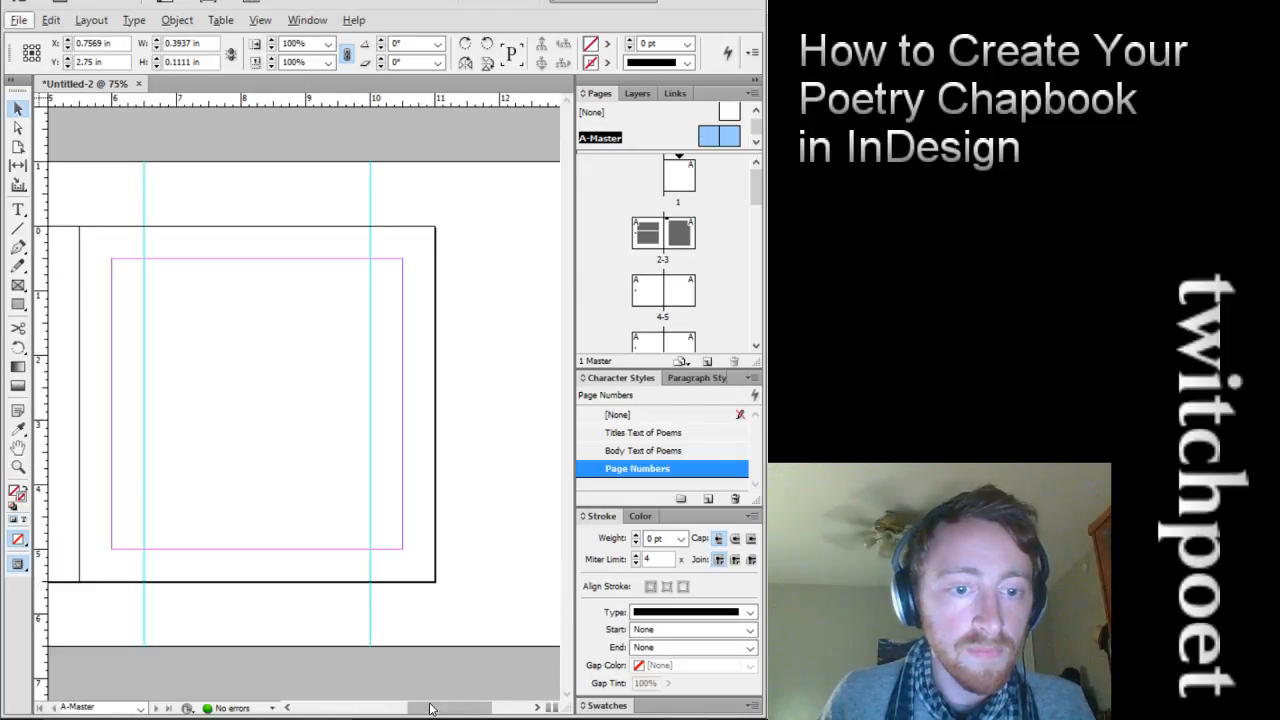
mouse_move(431, 708)
left_mouse_down()
mouse_move(381, 706)
mouse_move(409, 706)
left_mouse_up()
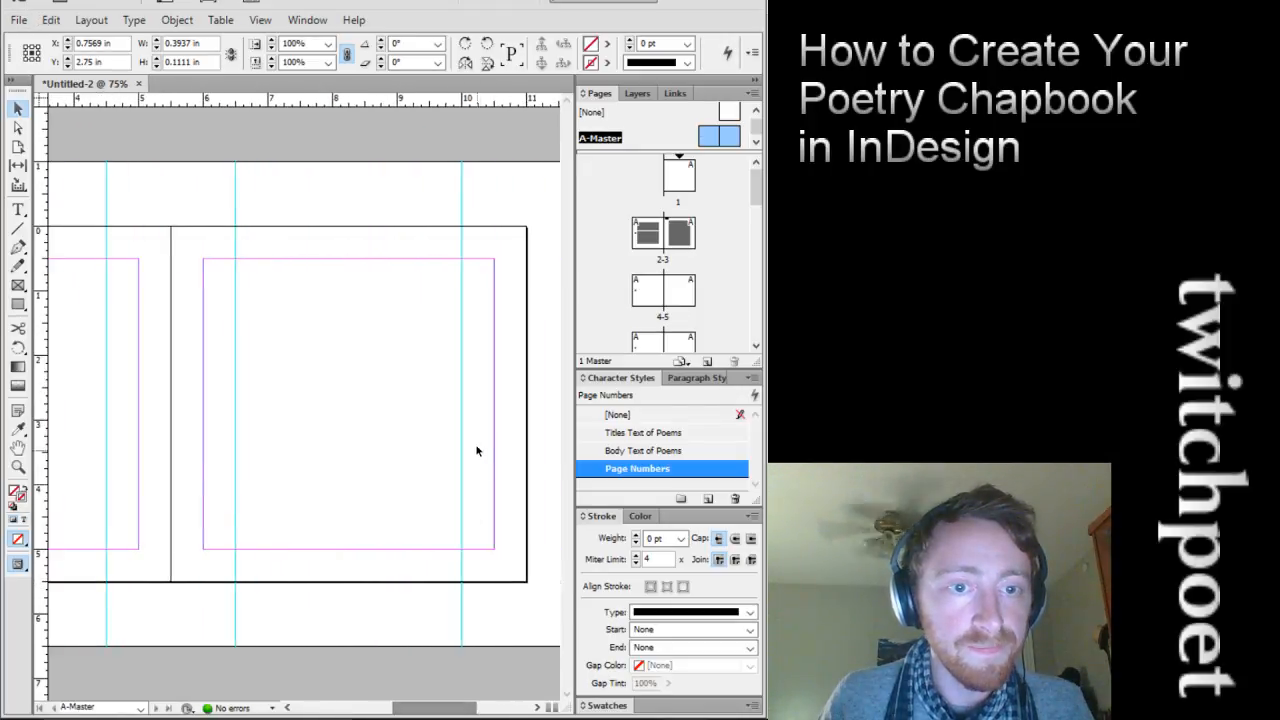
key("ctrl+v")
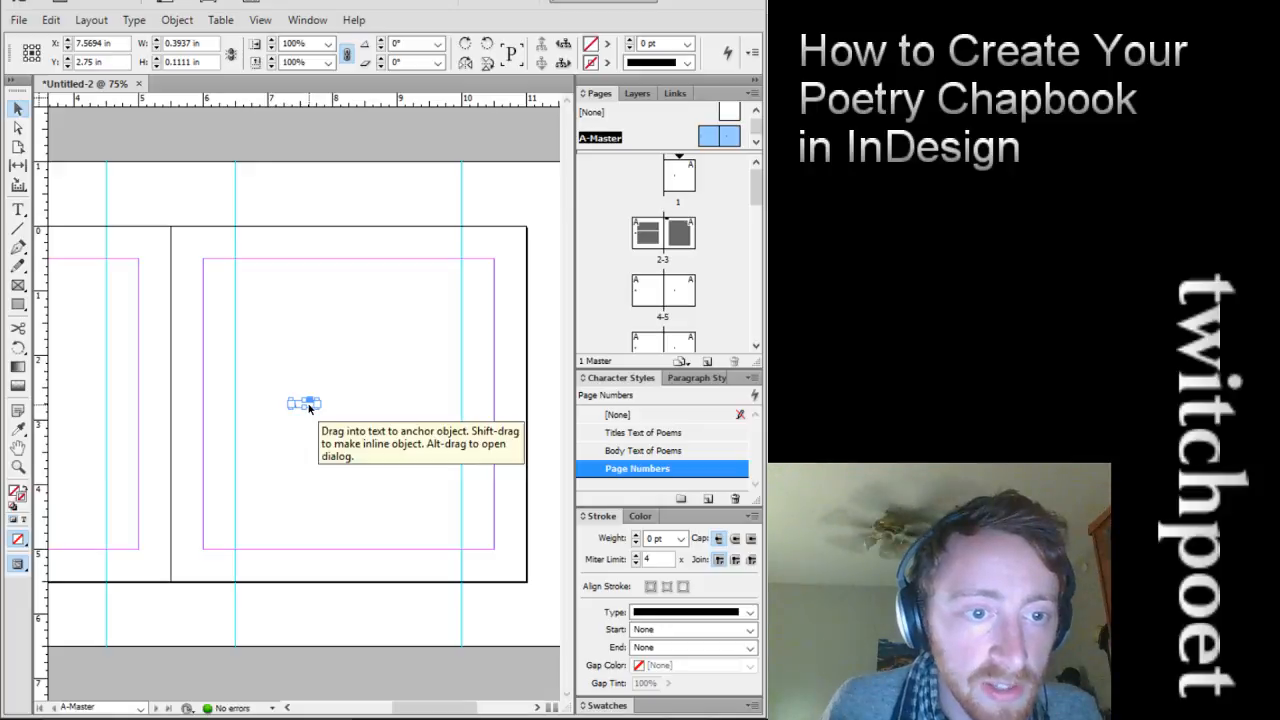
left_click_drag(298, 407, 472, 406)
scroll(480, 410, "up", 4, "alt")
key("alt")
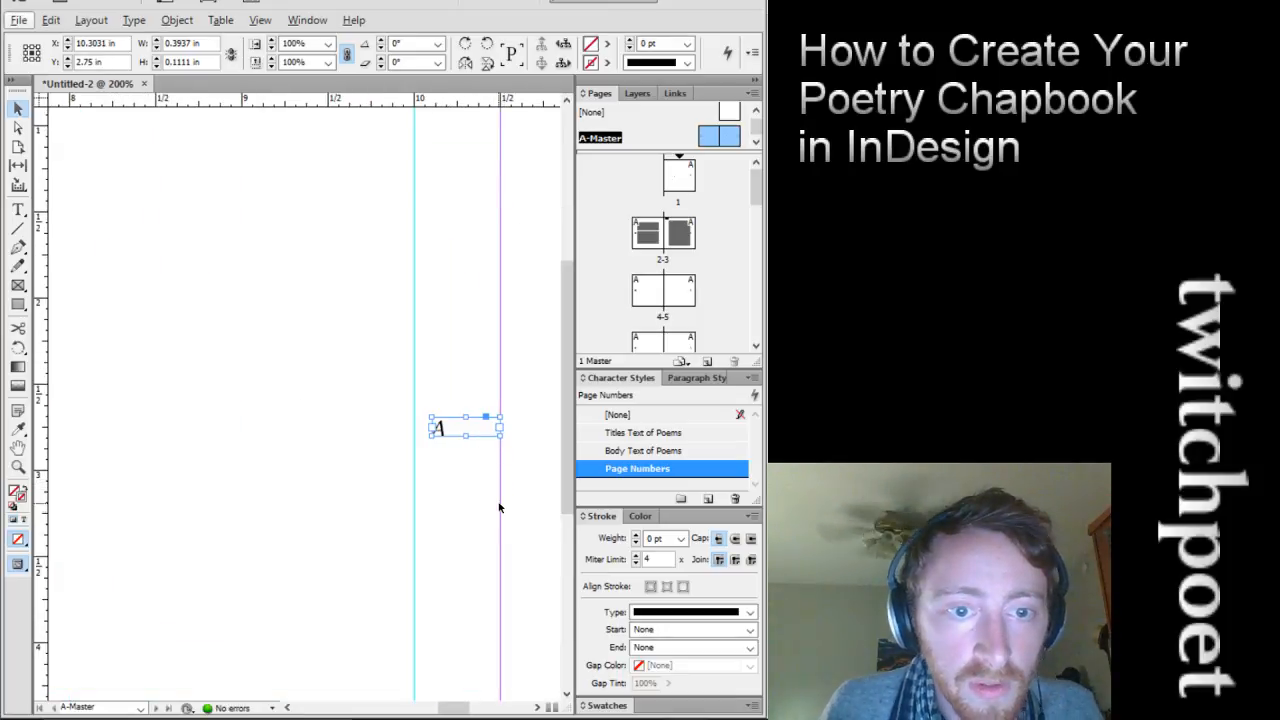
Nudge the right page number frame inward to about X 10.25 in, between the guide and the outer margin
key("Left")
key("Left")
key("Left")
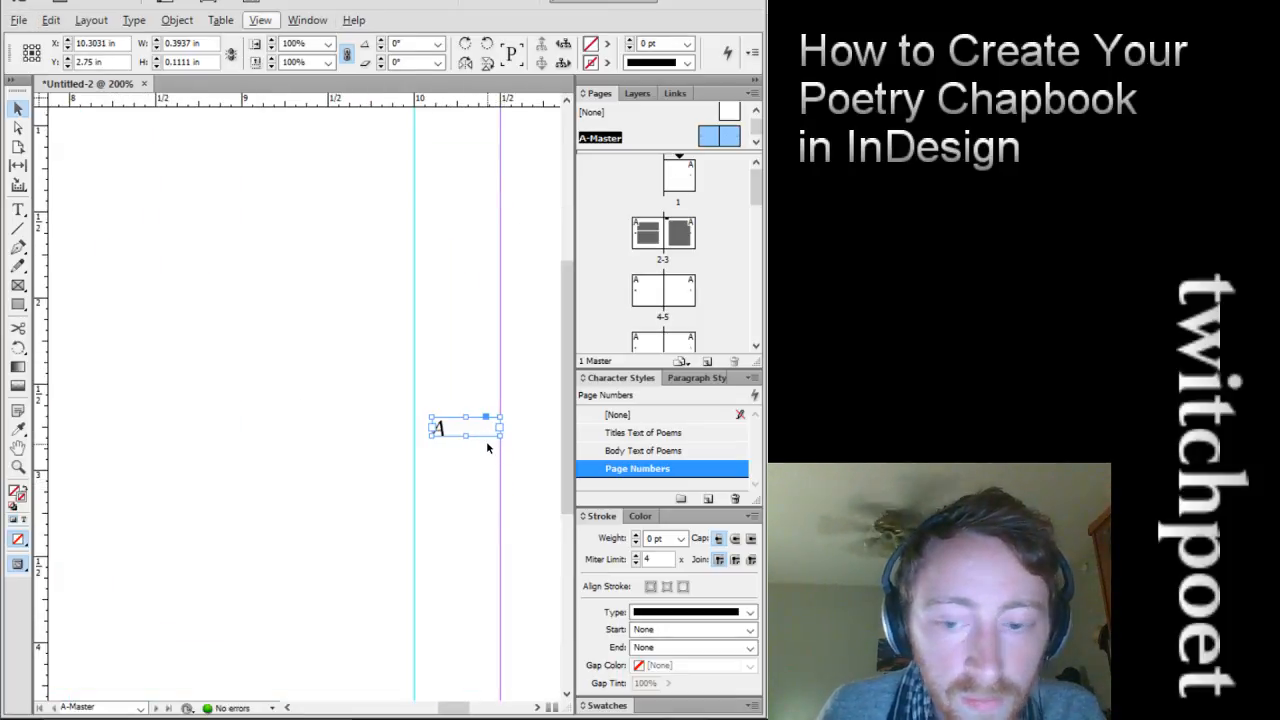
key("Left")
key("Escape")
key("Left")
key("Left")
key("Left")
key("Left")
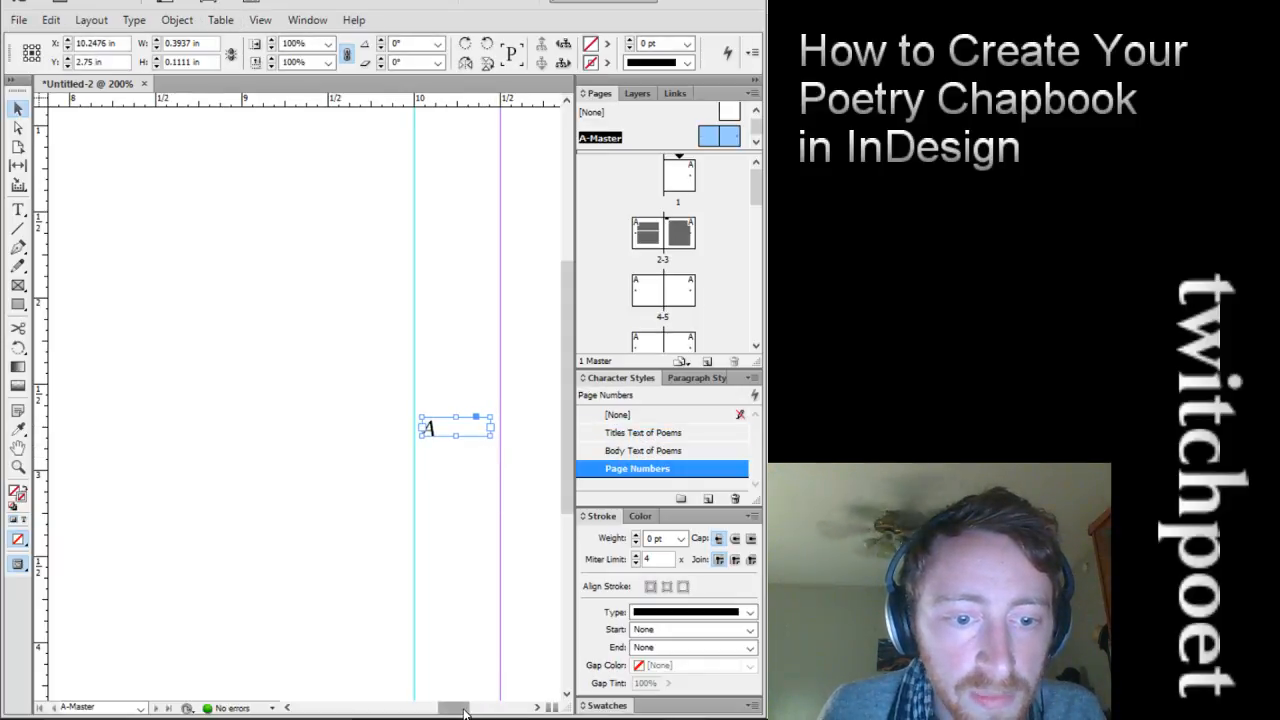
Compare both page number frames, and narrow the one on the right master page to about 0.21 in wide
left_click_drag(463, 712, 371, 654)
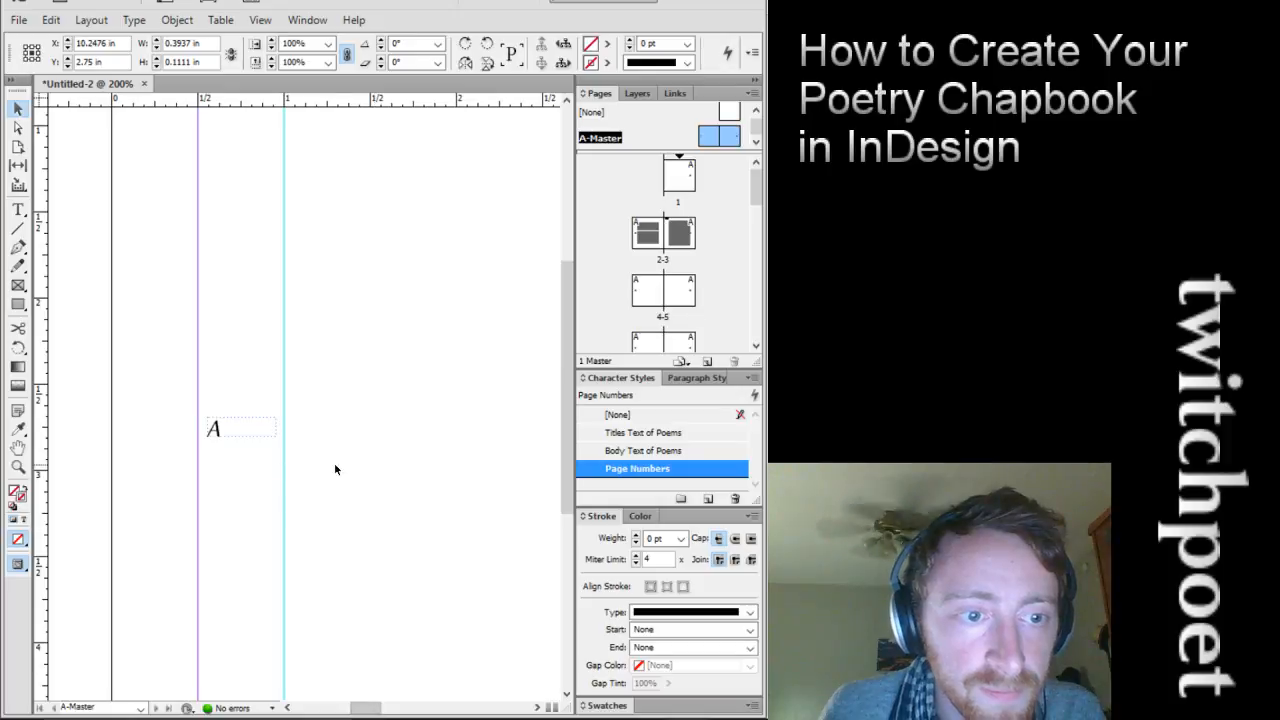
left_click_drag(361, 710, 460, 710)
left_click_drag(372, 437, 343, 436)
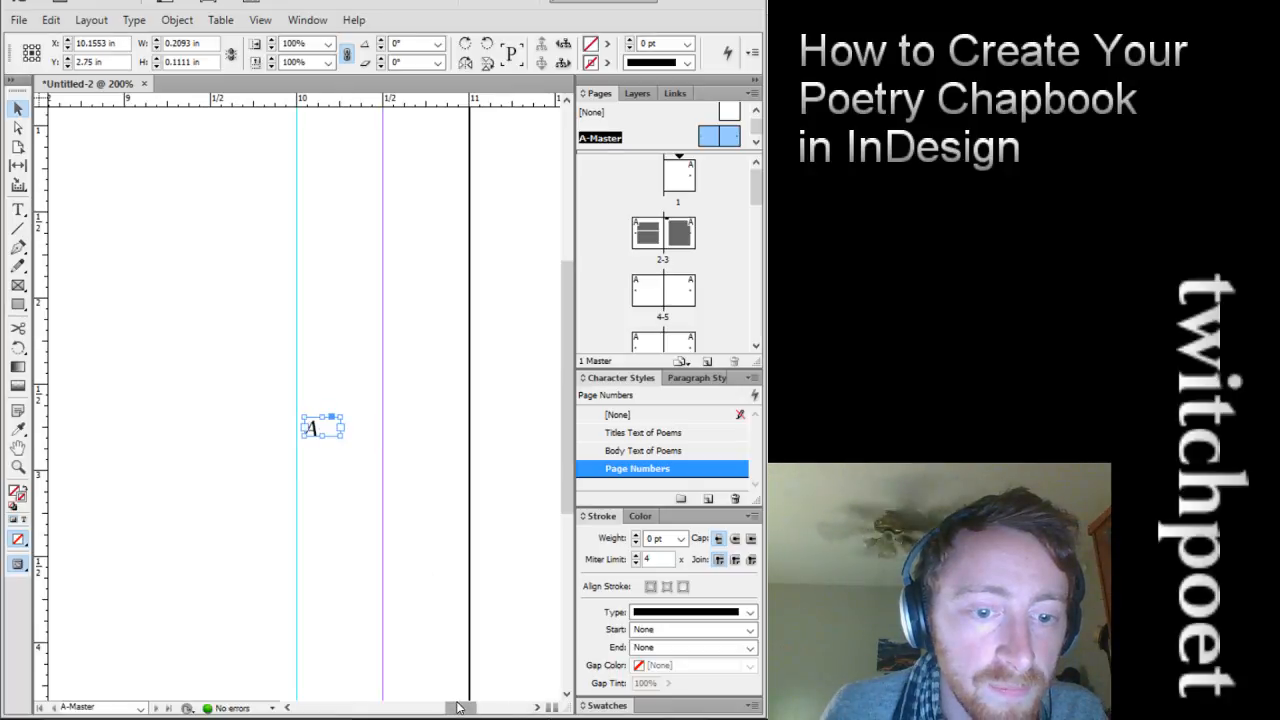
Narrow the left master page's number frame to about 0.21 in and centre it between margin and guide at about X 0.75 in
left_click_drag(461, 707, 365, 705)
left_click(297, 430)
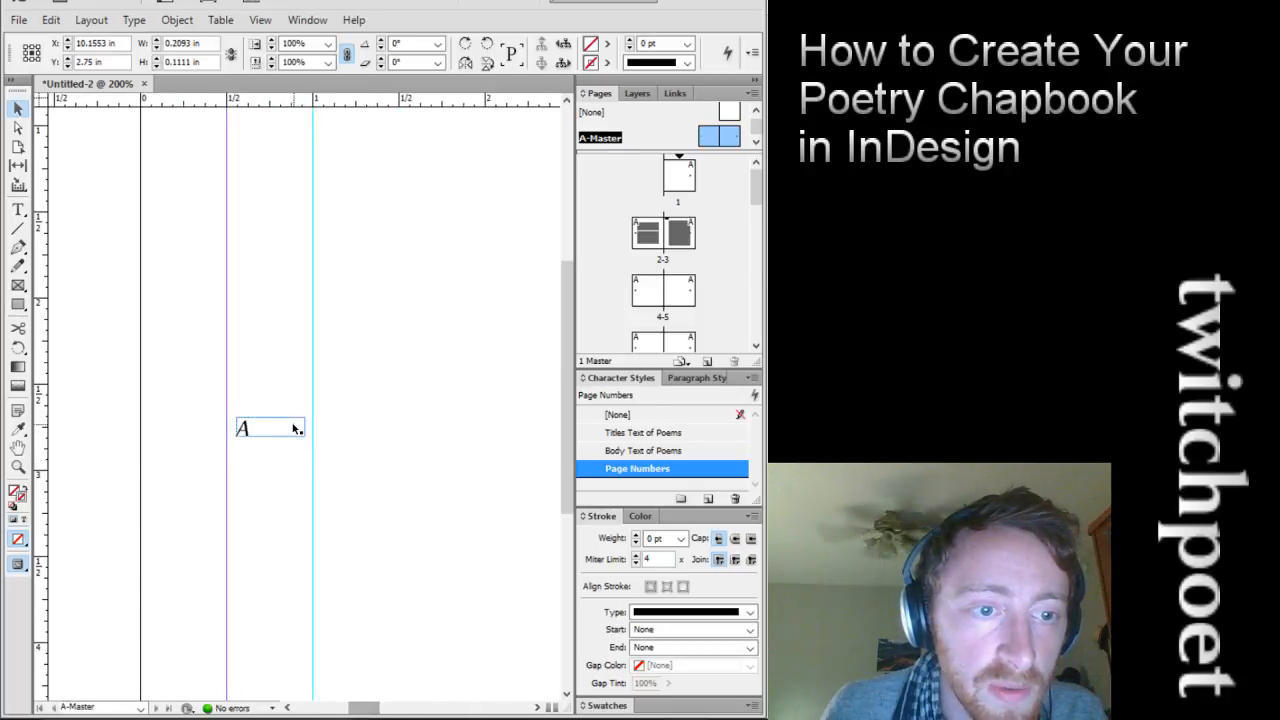
left_click_drag(302, 436, 259, 428)
left_click(280, 451)
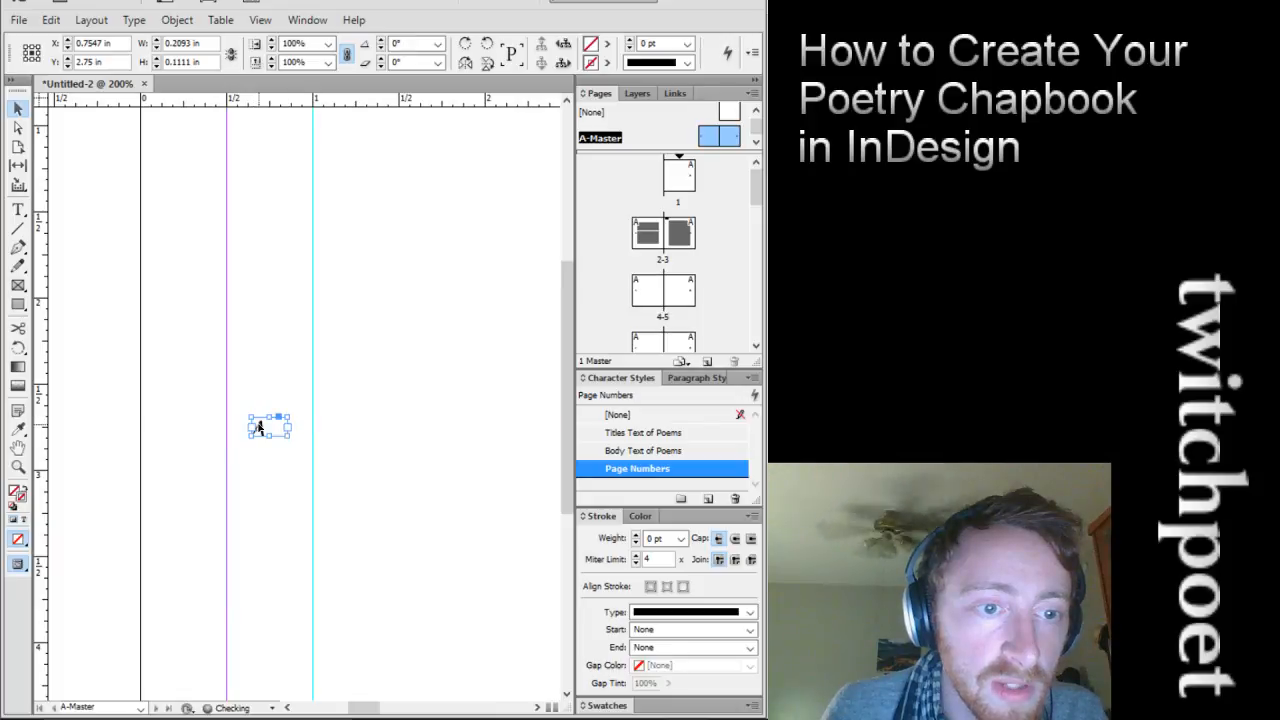
left_click(334, 450)
Move the right master page's number frame outward to about X 10.23 in, keeping it at Y 2.75 in
left_click_drag(370, 709, 455, 709)
left_click(404, 427)
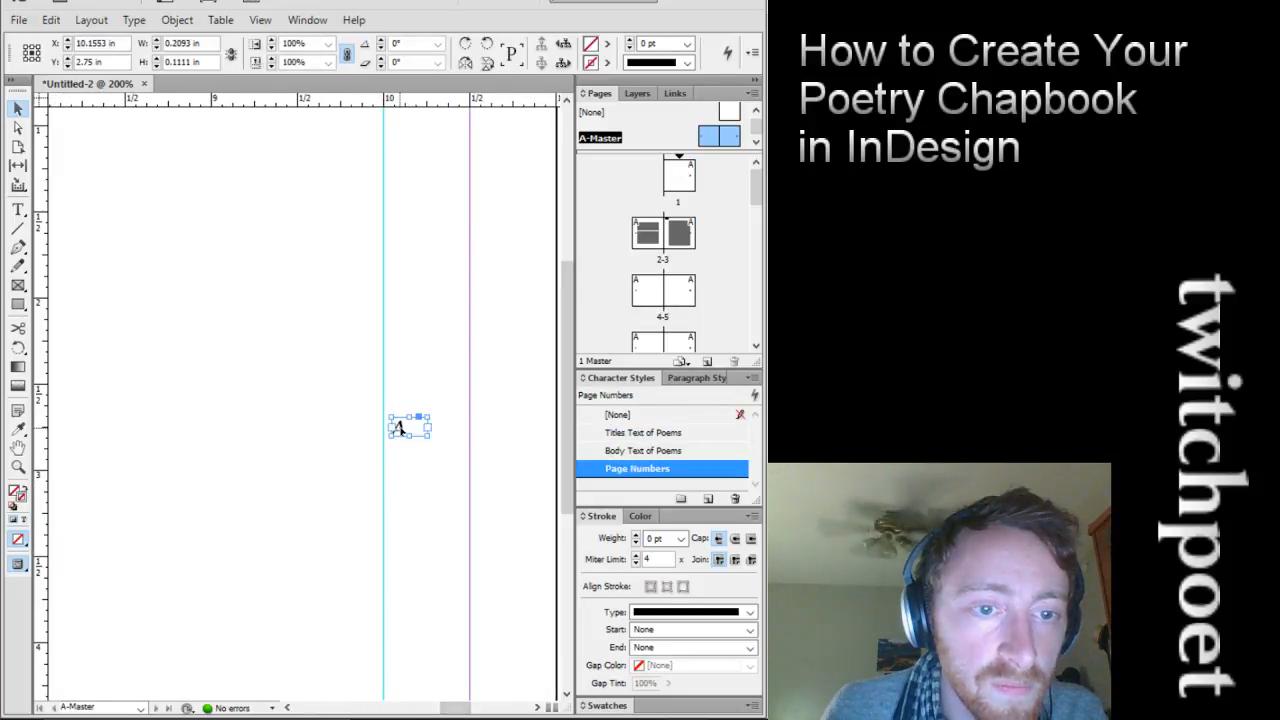
mouse_move(404, 427)
left_mouse_down()
mouse_move(428, 434)
mouse_move(418, 430)
left_mouse_up()
scroll(159, 301, "down", 2)
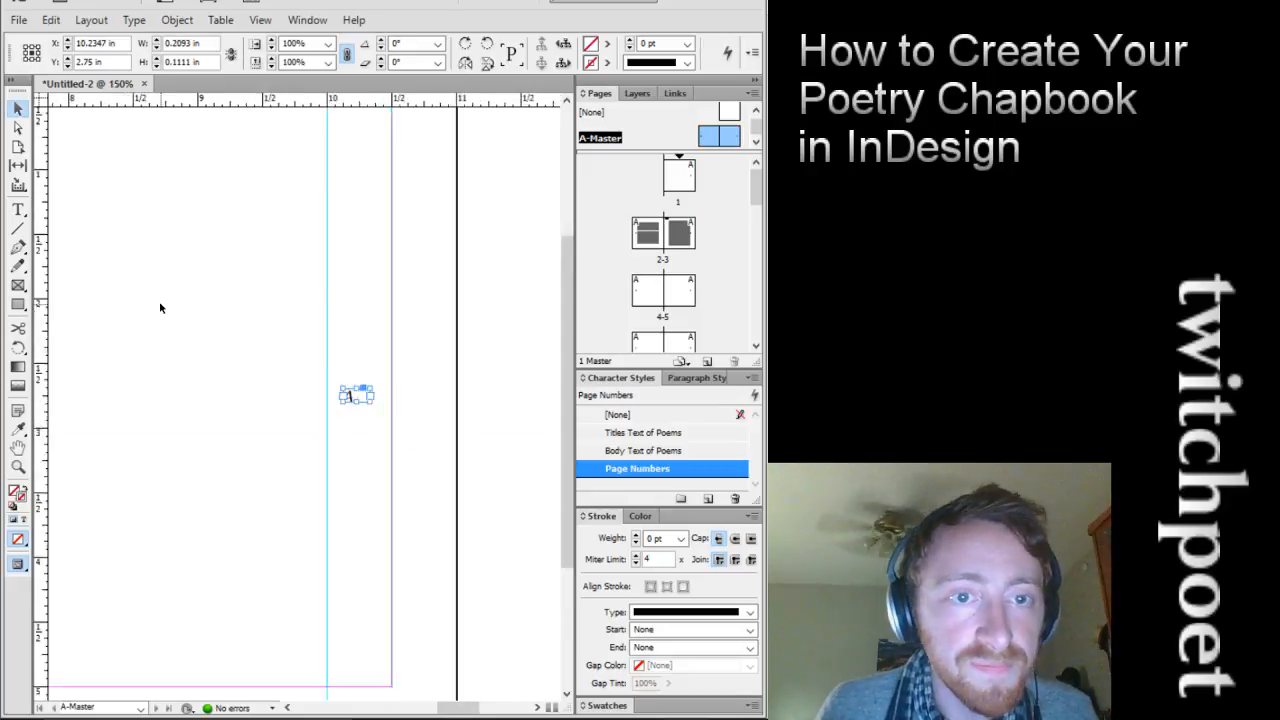
Try a vertical guide at X 10.2347 in through the right page number frame, undo it, and compare both master pages
left_click_drag(42, 234, 291, 269)
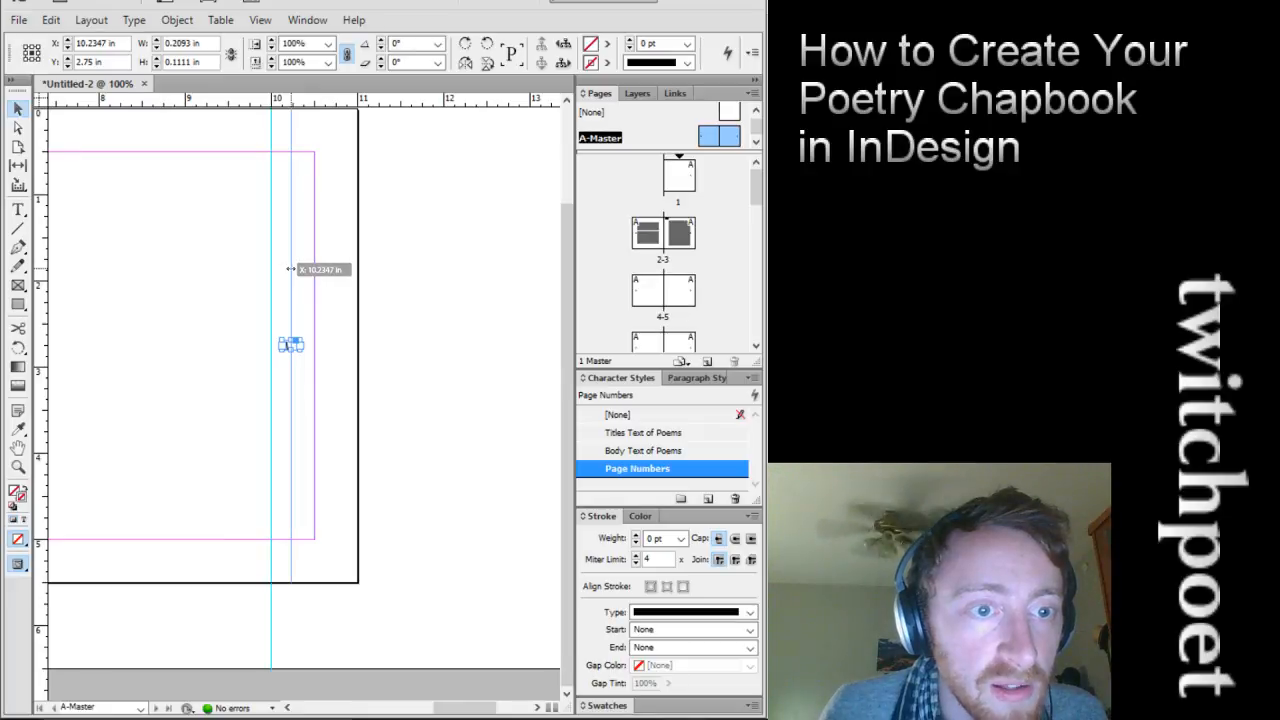
key("ctrl+z")
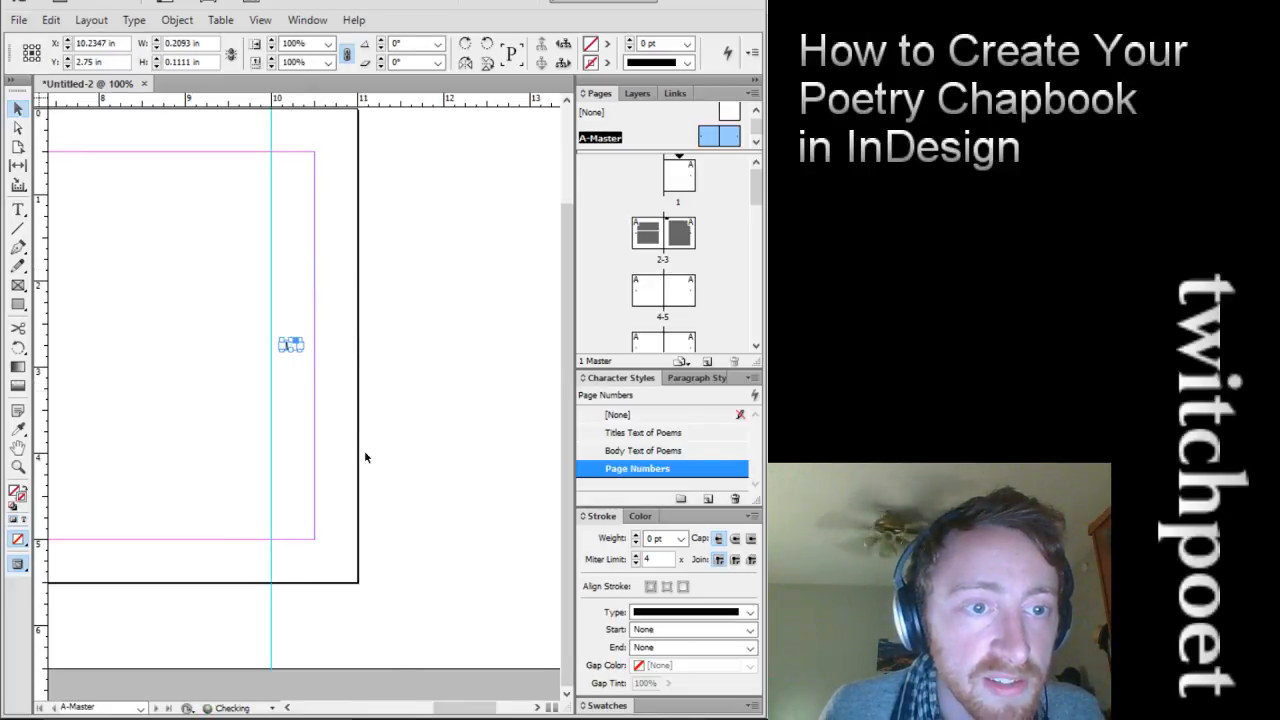
scroll(445, 700, "down", 1)
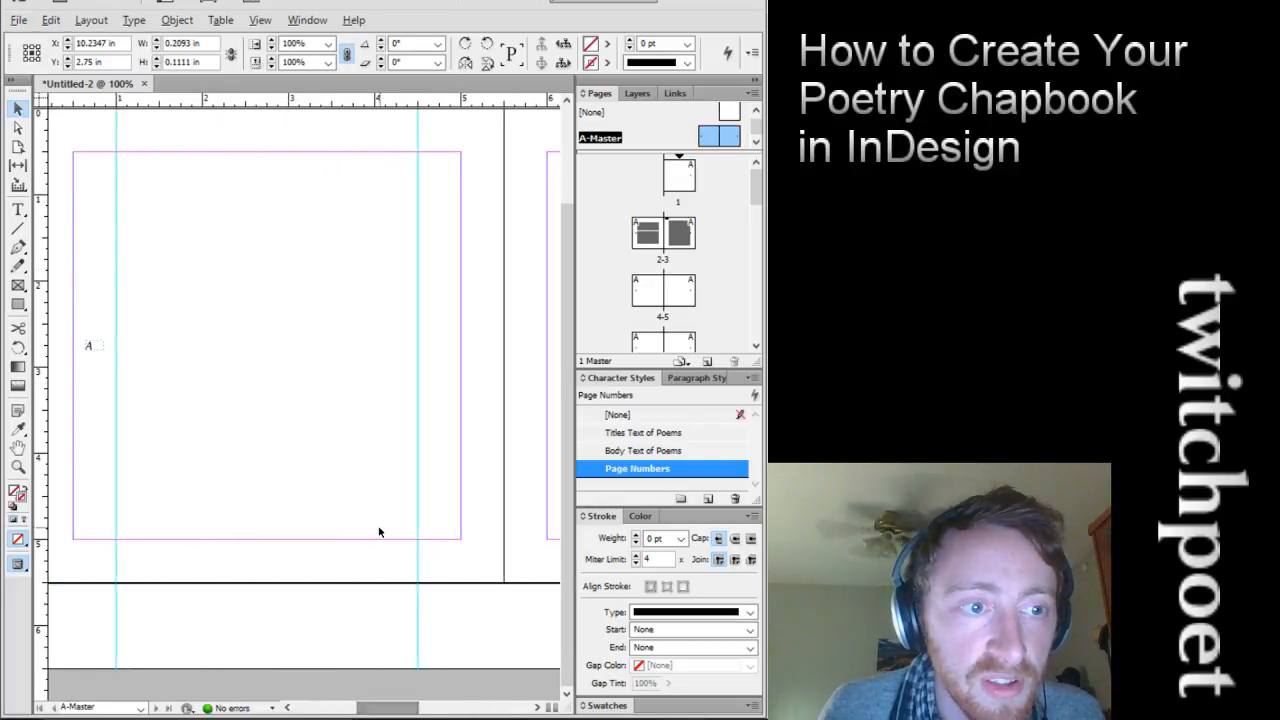
scroll(415, 617, "up", 1)
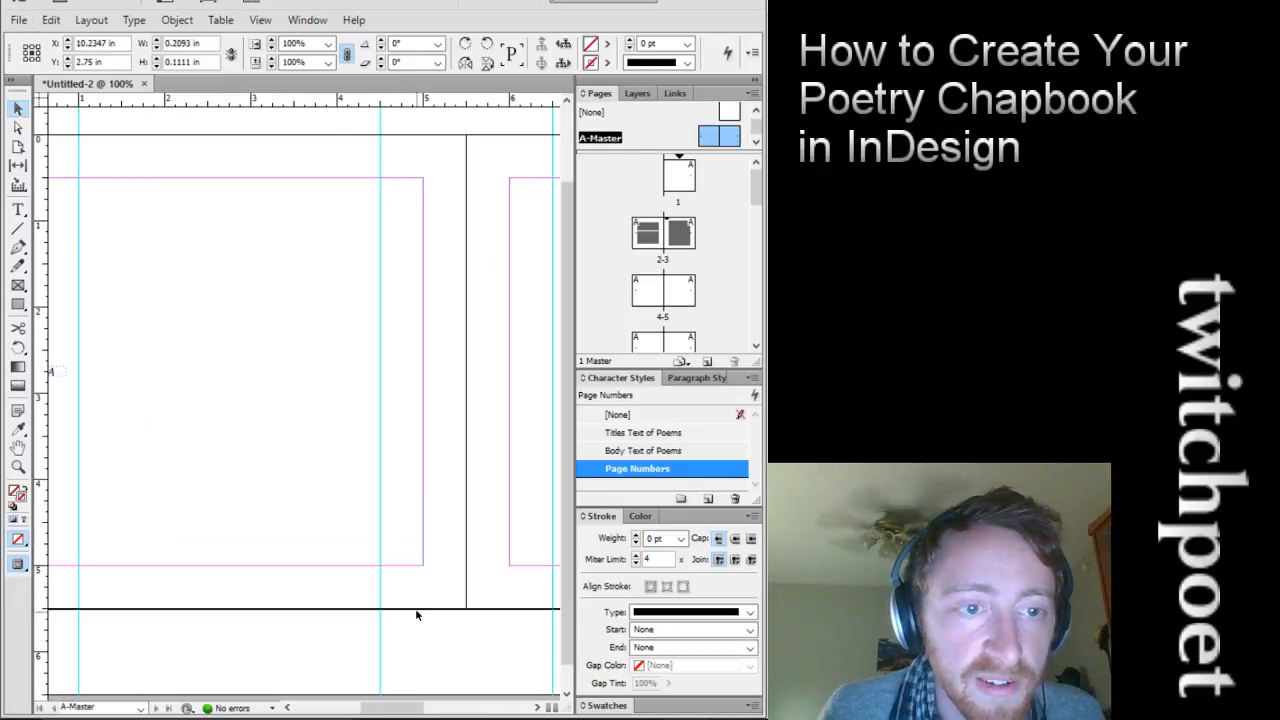
left_click_drag(432, 700, 472, 711)
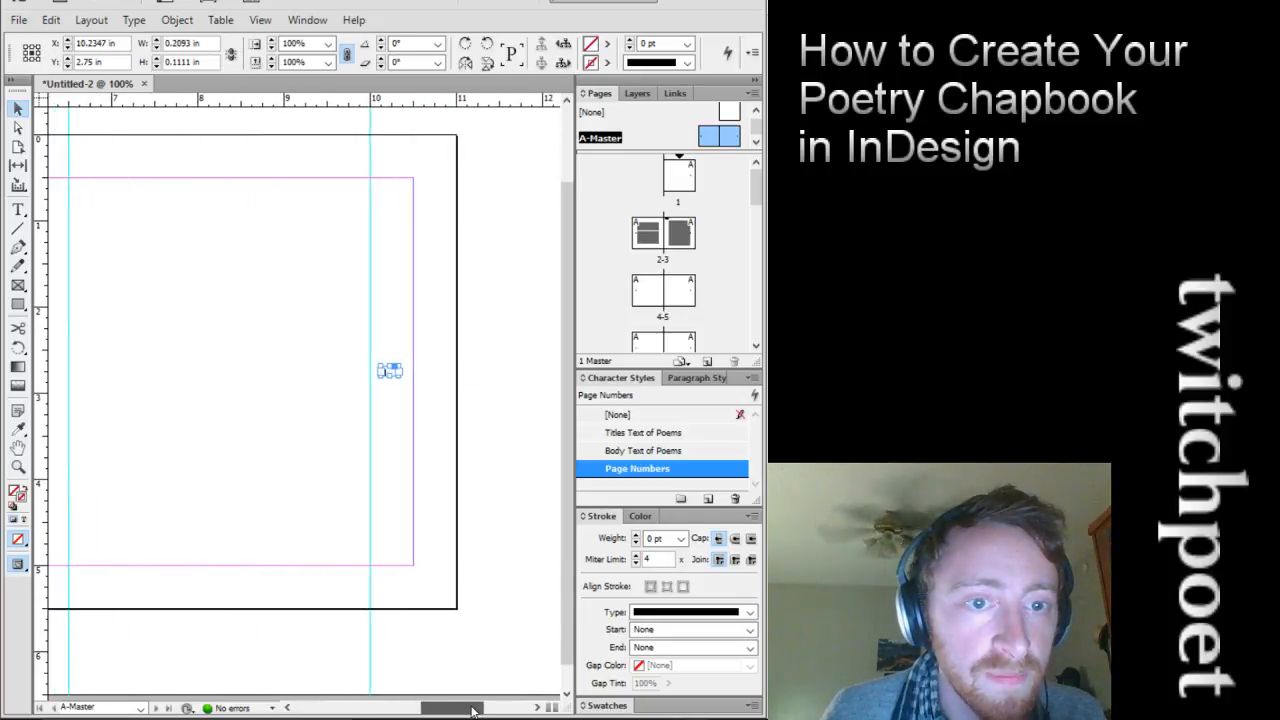
Go to page 2 and examine how the automatic page numbers sit beside the poems on pages 2 and 3
key("ctrl+j")
type("2")
key("Return")
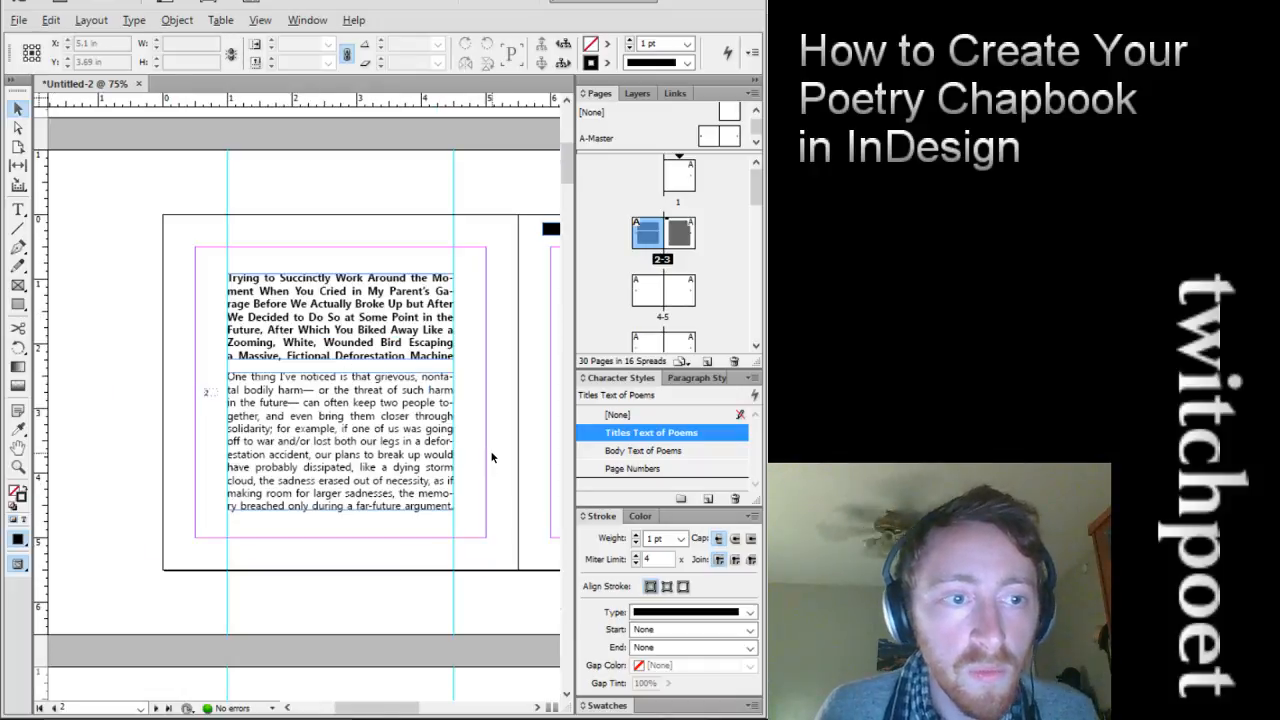
scroll(491, 455, "down", 1)
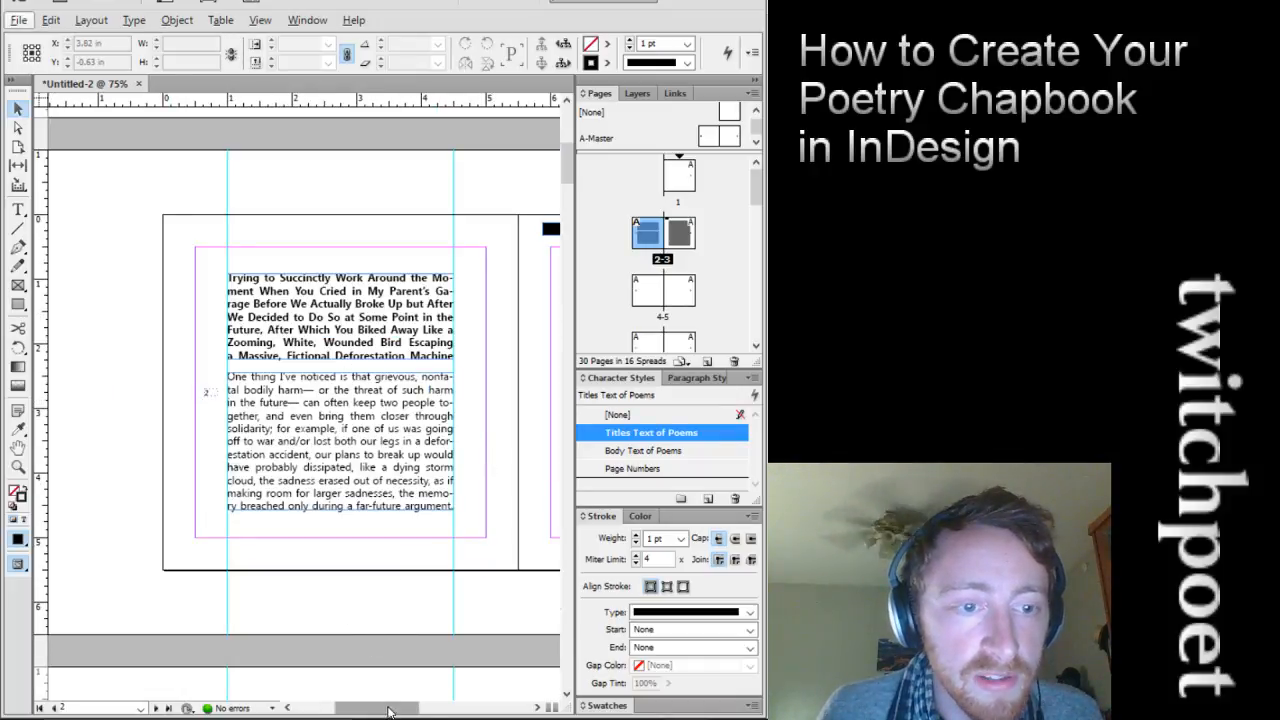
left_click_drag(408, 707, 484, 707)
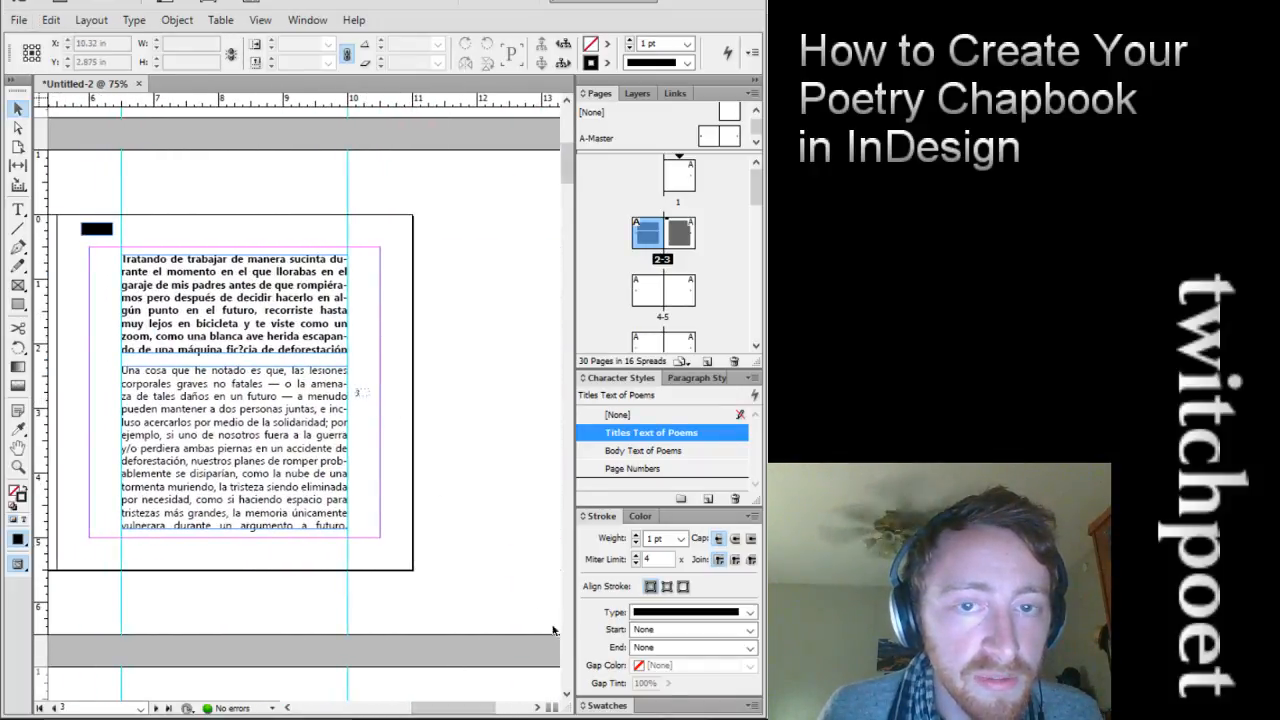
scroll(300, 400, "left", 1)
scroll(375, 271, "up", 5)
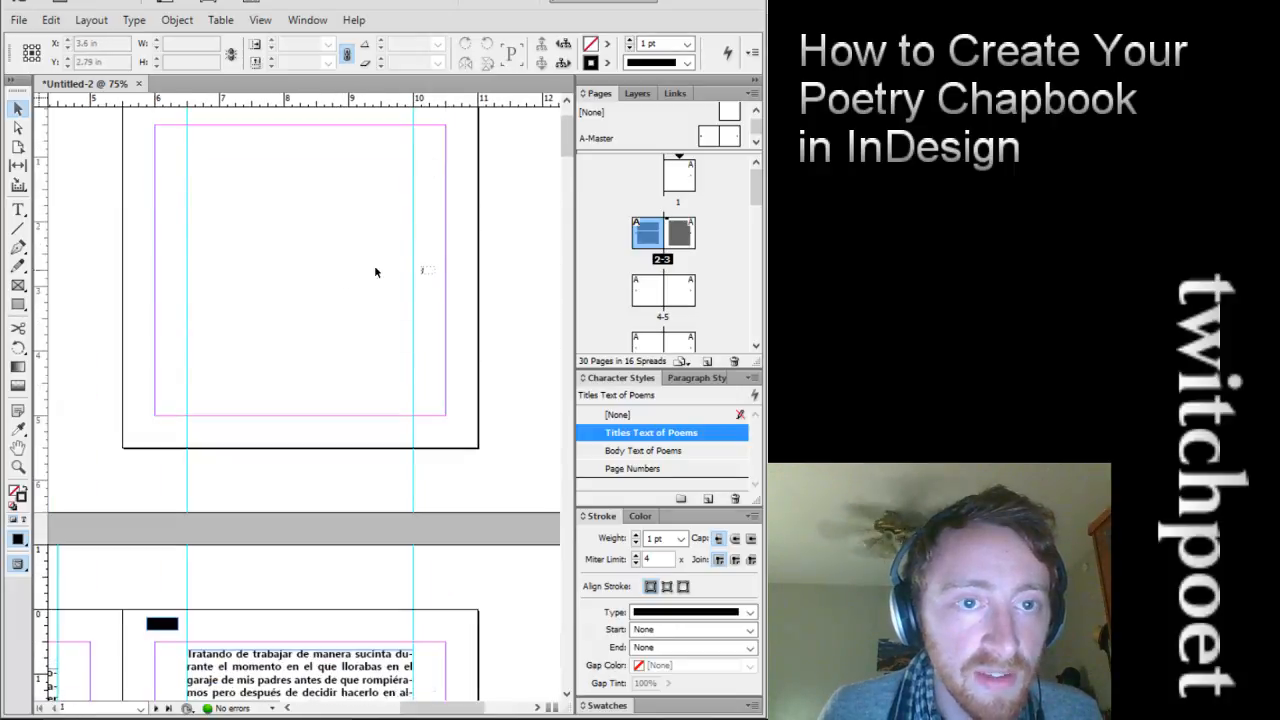
Preview the first pages in full-screen presentation mode to check the page number's look, and return to the layout
key("shift+w")
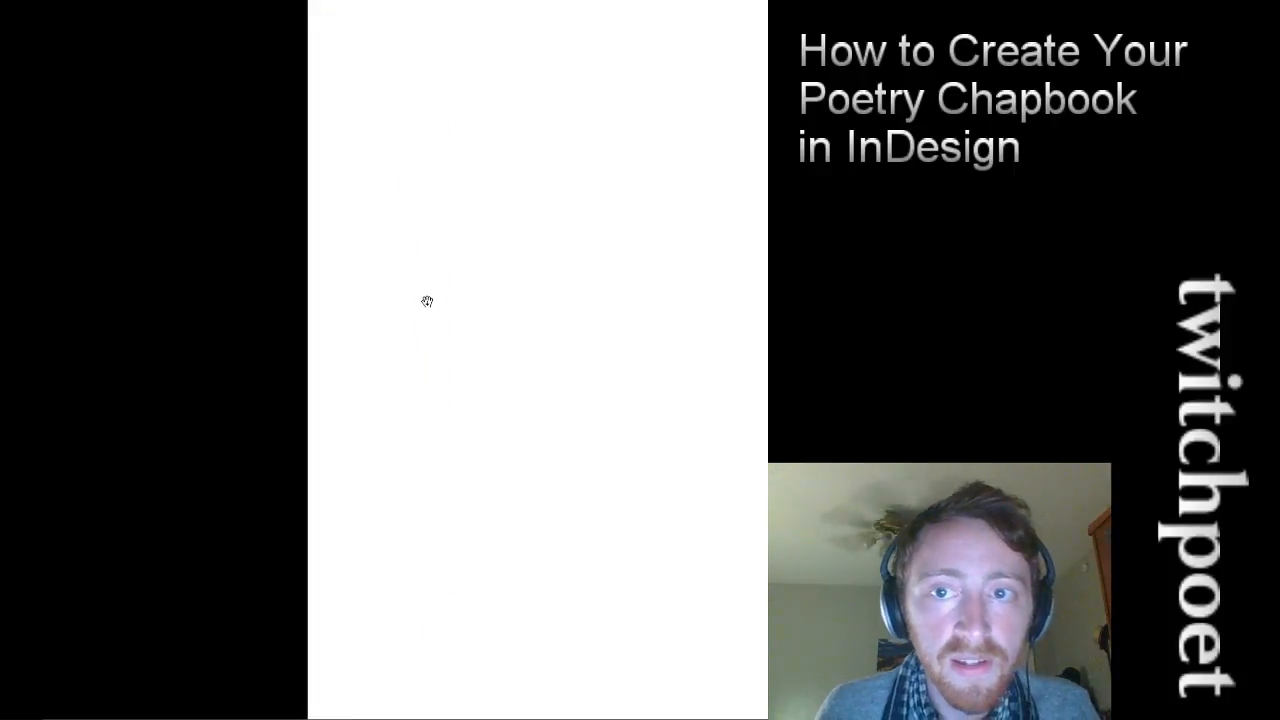
left_click(537, 340)
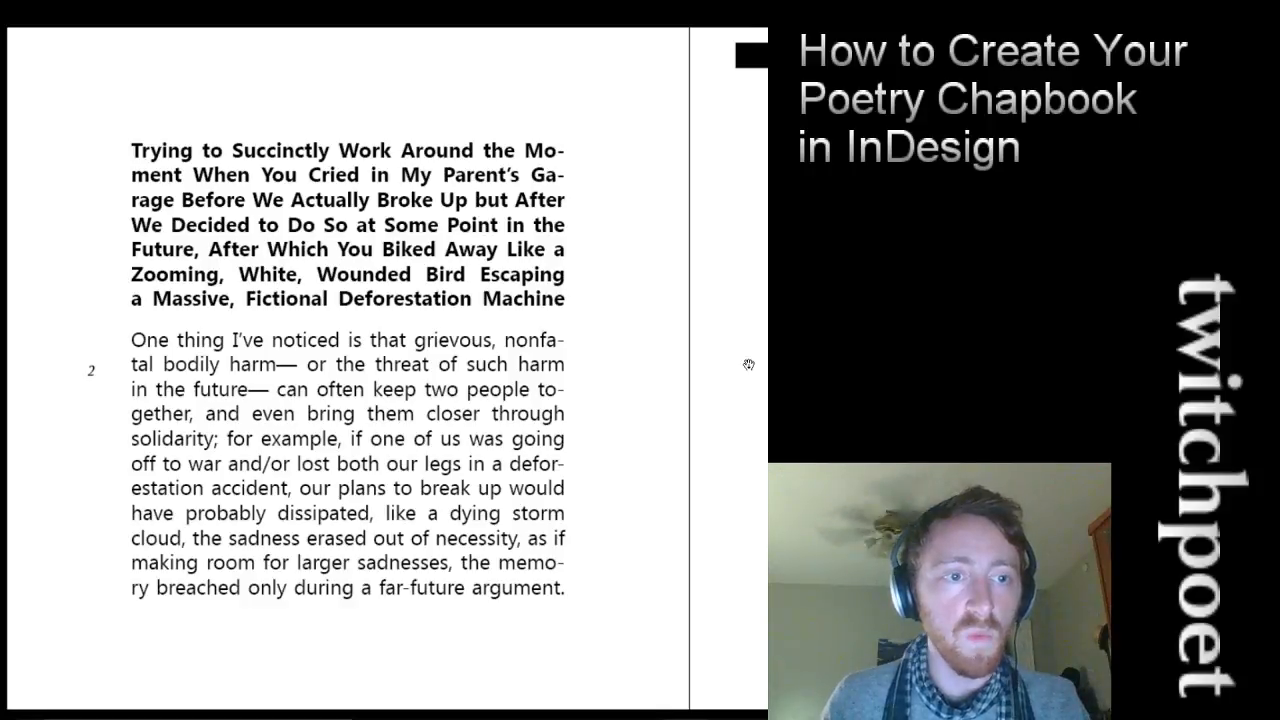
key("Escape")
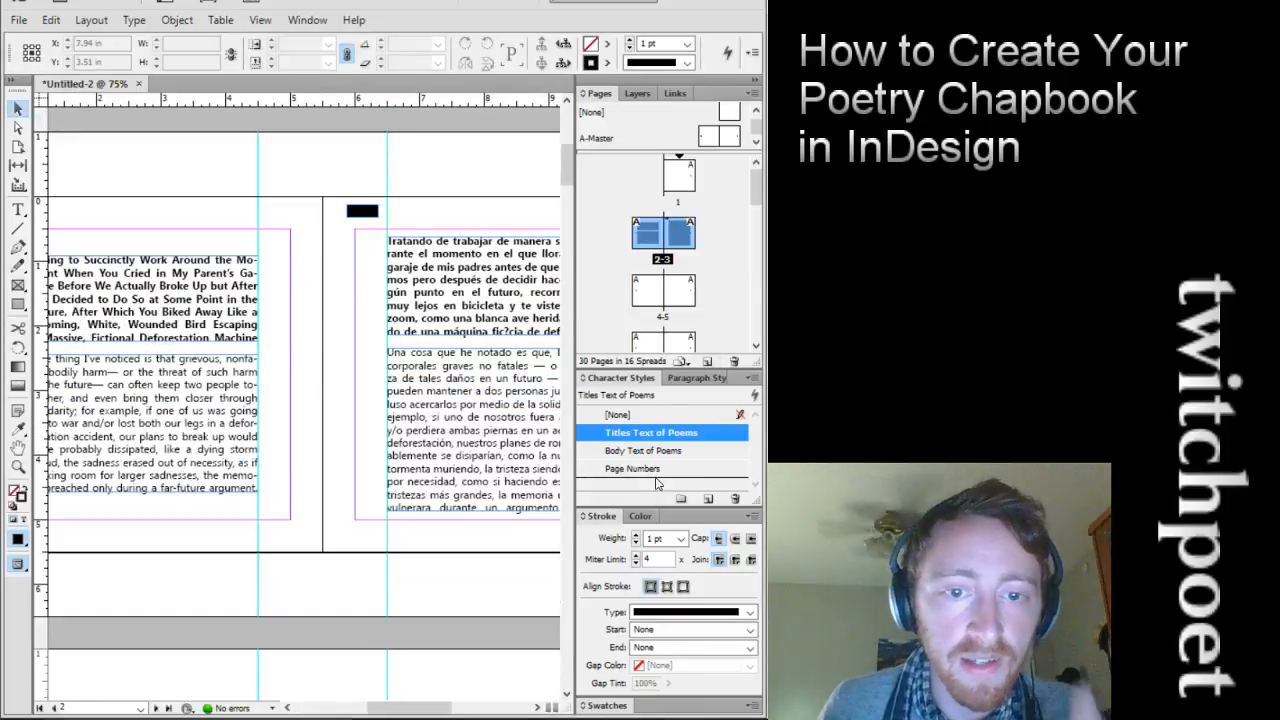
Edit the Page Numbers character style to use the Regular font style of Fontin at 12 pt
left_click(653, 470)
right_click(646, 478)
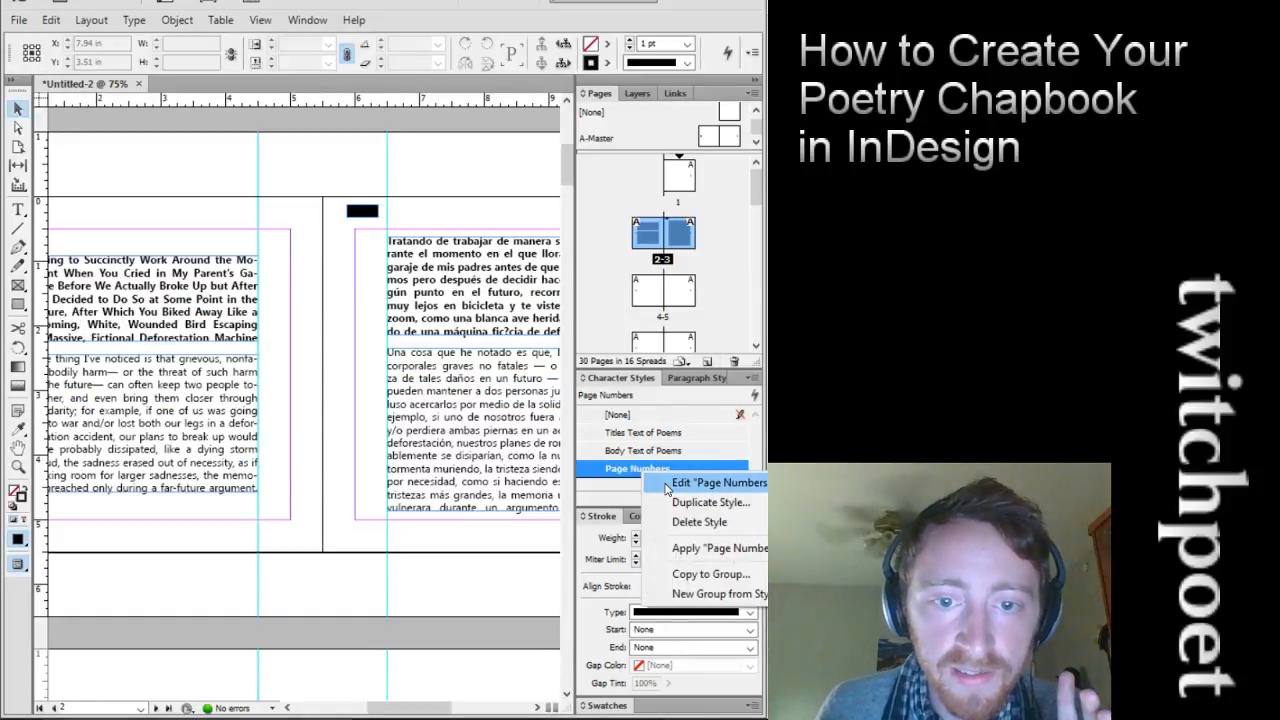
left_click(670, 483)
left_click(197, 208)
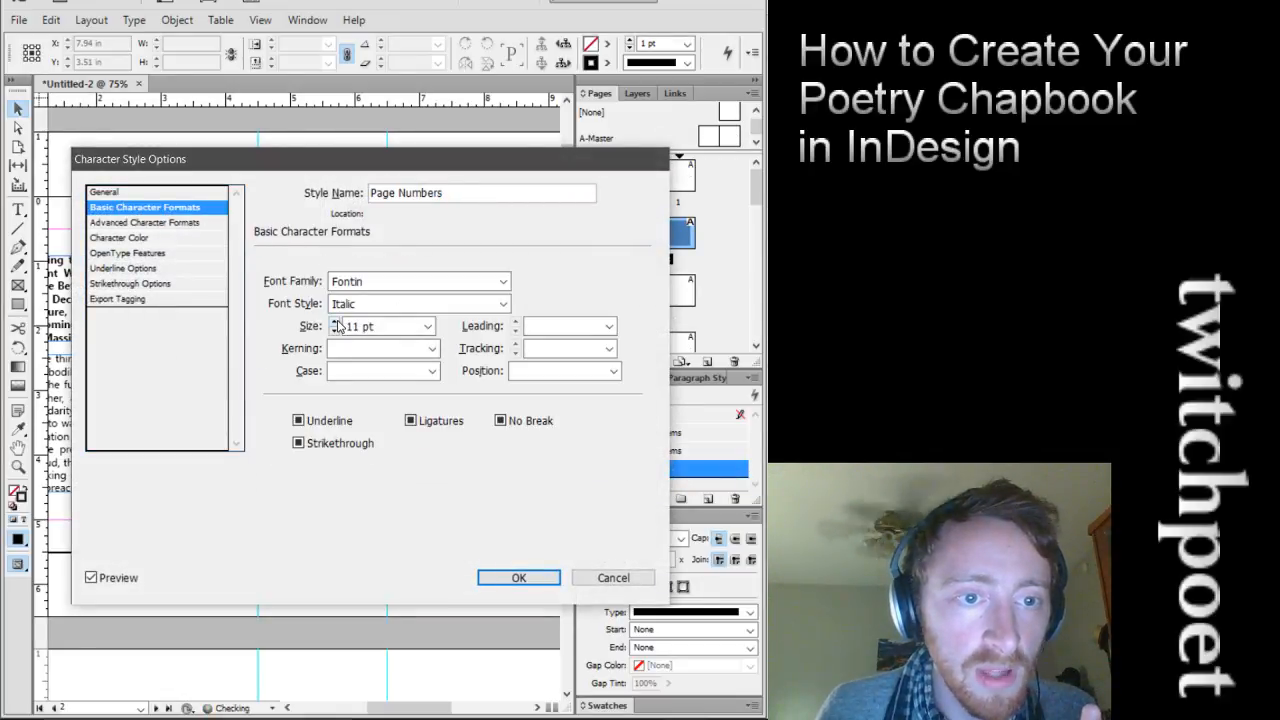
left_click(503, 303)
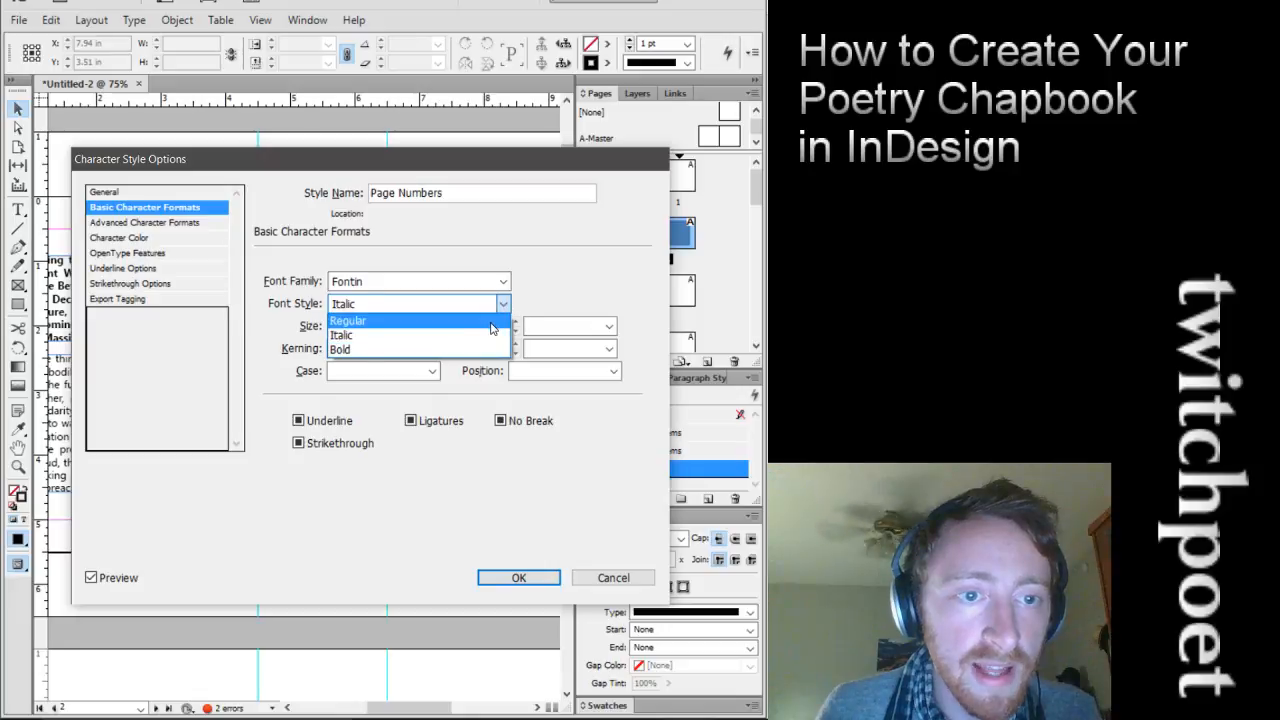
left_click(479, 334)
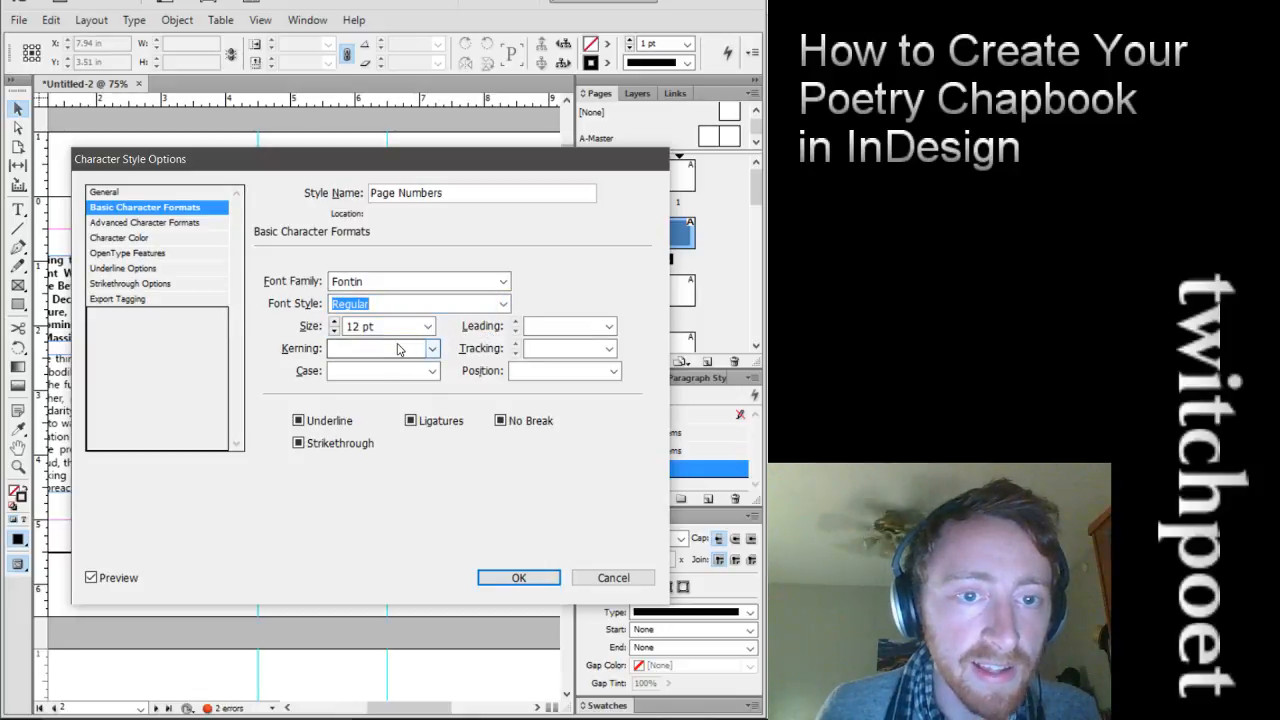
left_click(516, 578)
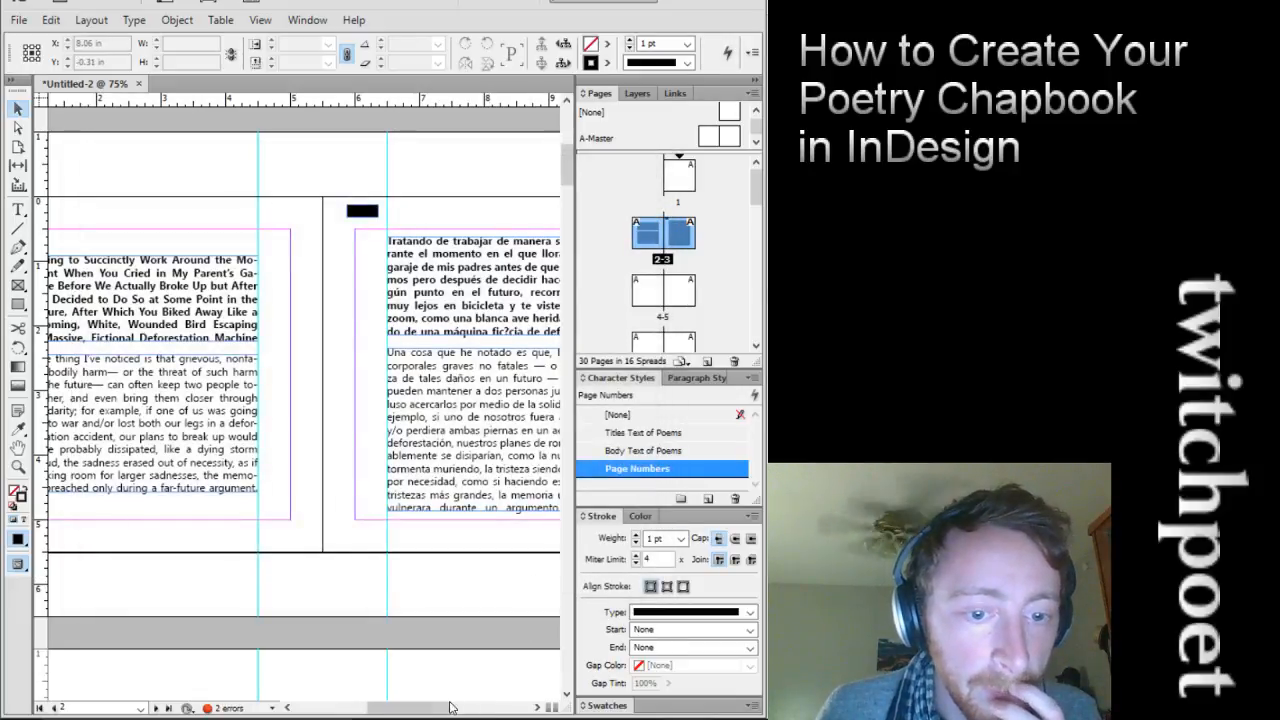
On A-Master, enlarge the left page number frame to 0.28 by 0.15 in, centered at X 0.76, Y 2.75 in
scroll(449, 707, "left", 3)
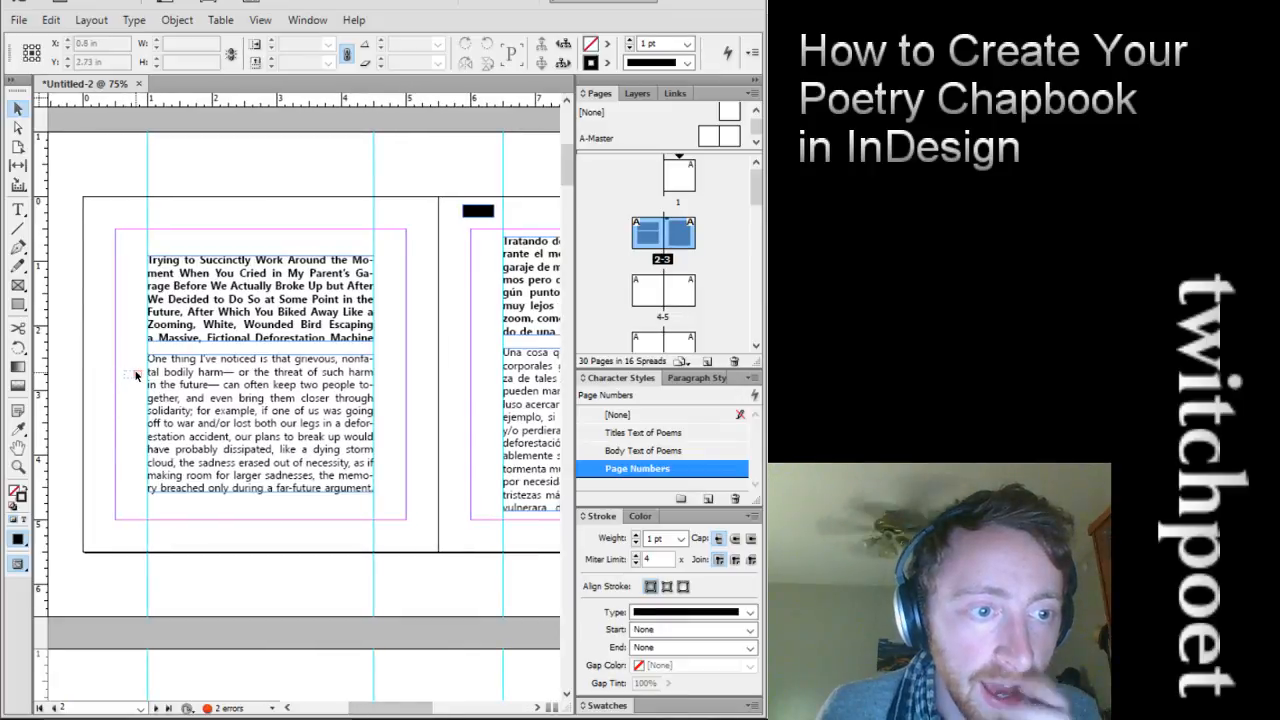
scroll(133, 378, "up", 1, "alt")
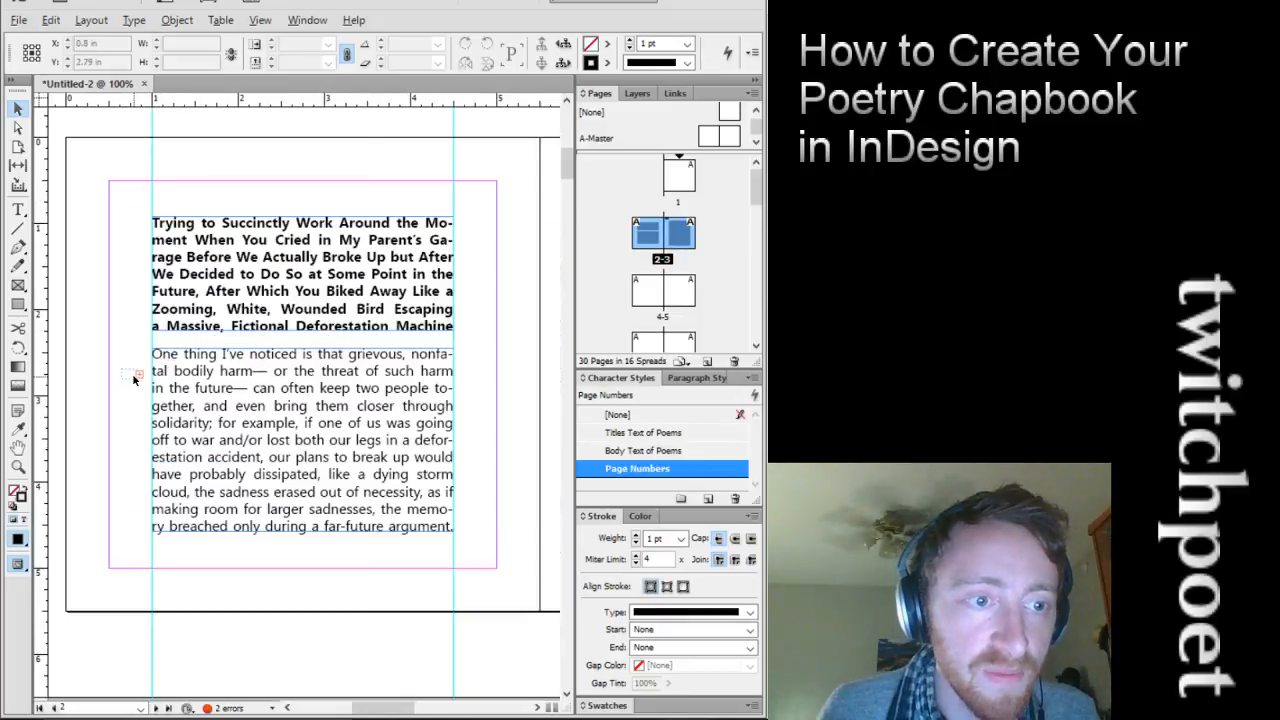
double_click(615, 140)
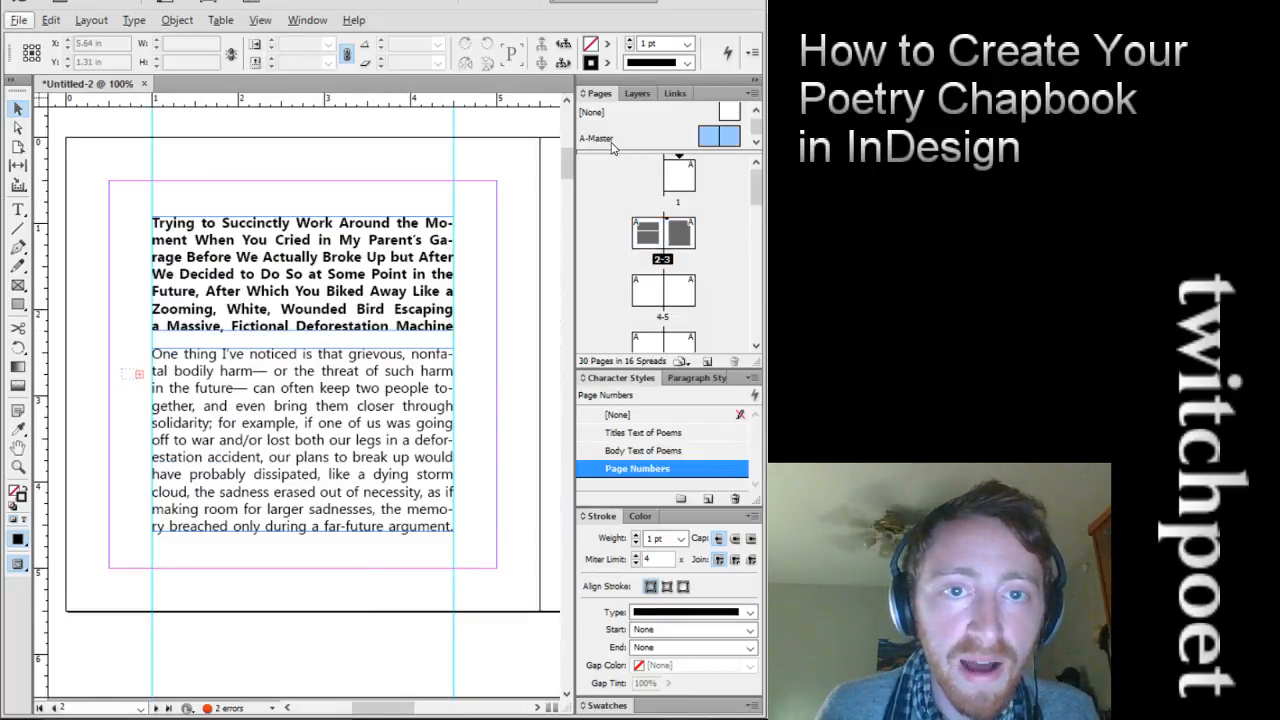
scroll(123, 345, "up", 2, "alt")
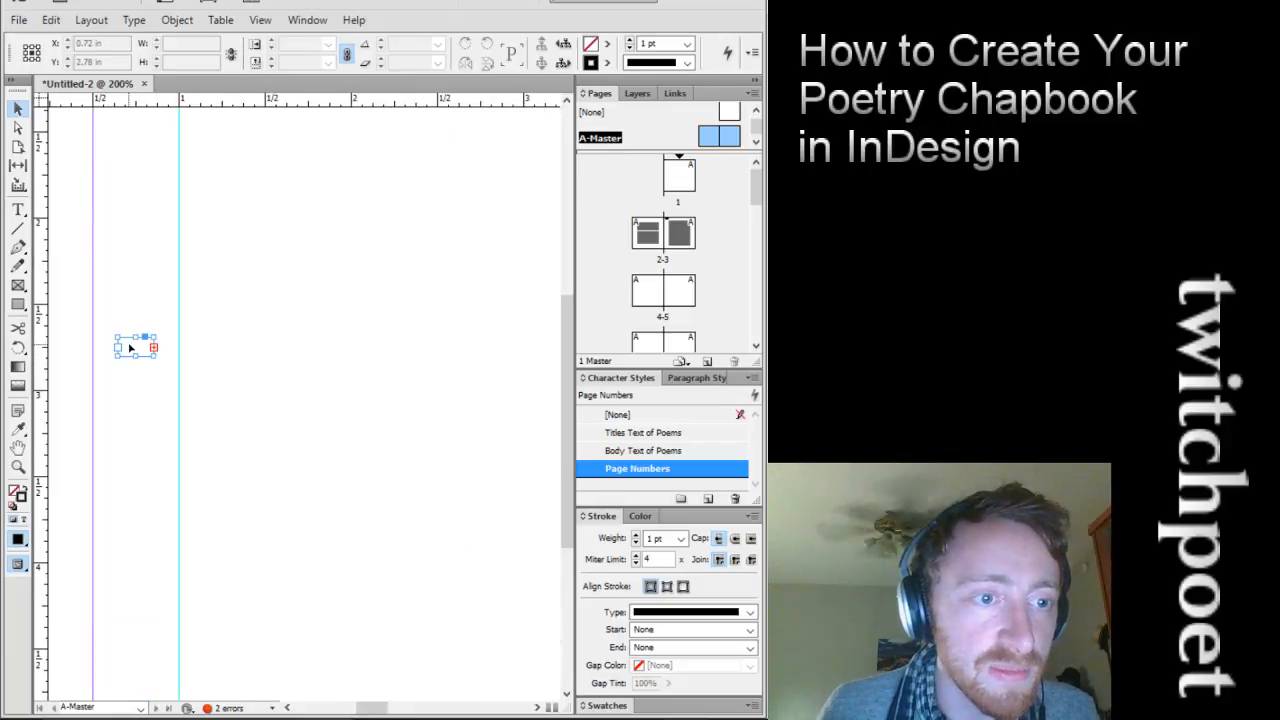
mouse_move(131, 350)
left_mouse_down()
mouse_move(127, 334)
mouse_move(163, 364)
mouse_move(152, 338)
mouse_move(145, 350)
left_mouse_up()
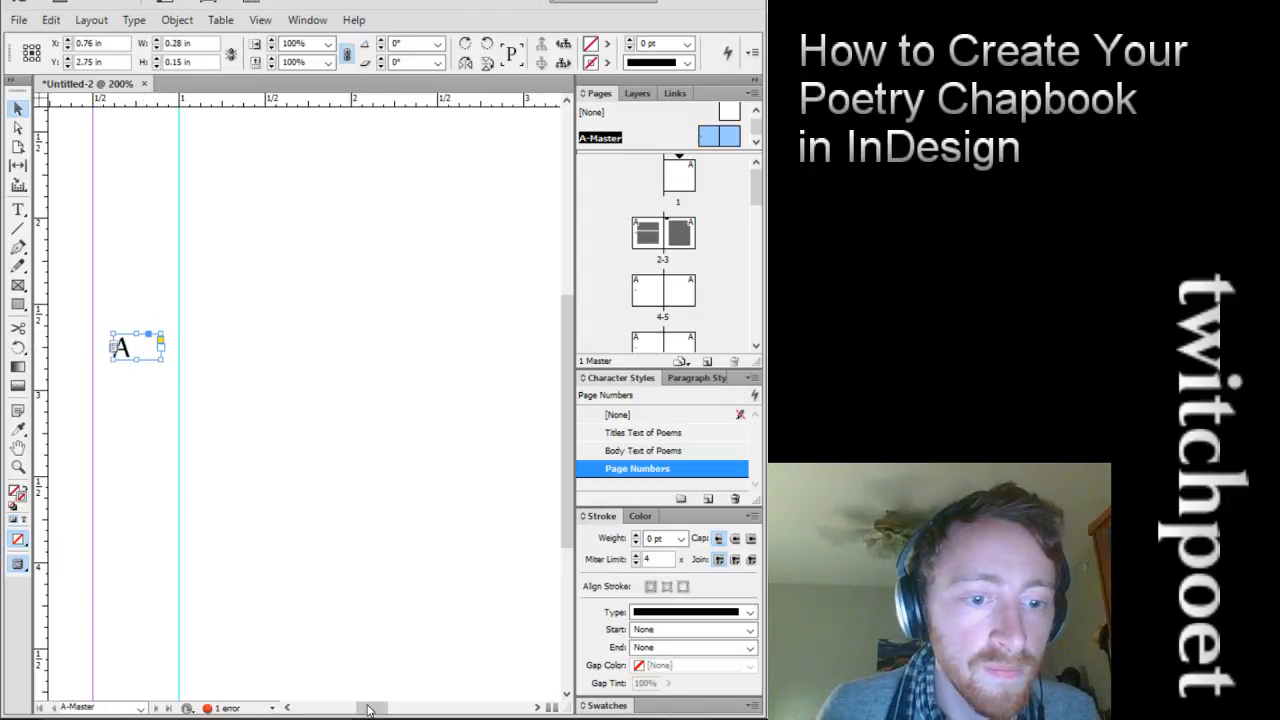
Resize the right master page number frame to 0.27 by 0.165 in, centered at X 10.275, Y 2.75 in
left_click_drag(368, 709, 466, 708)
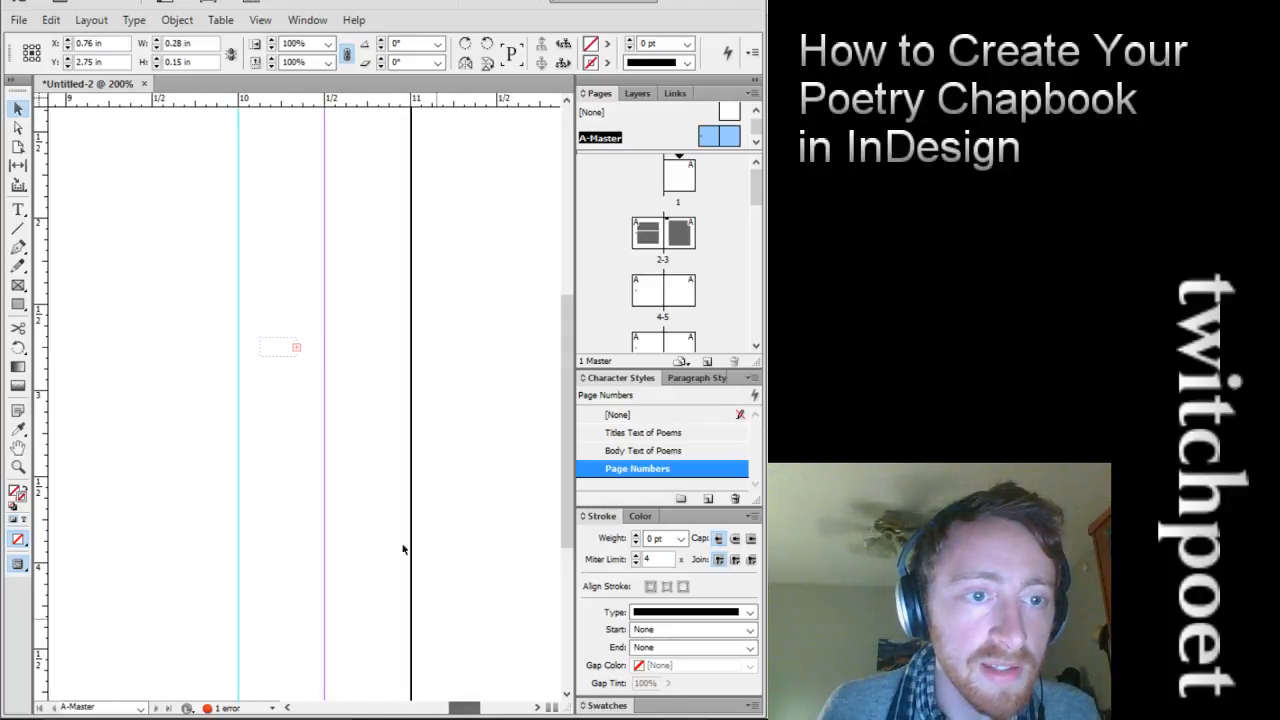
left_click(277, 347)
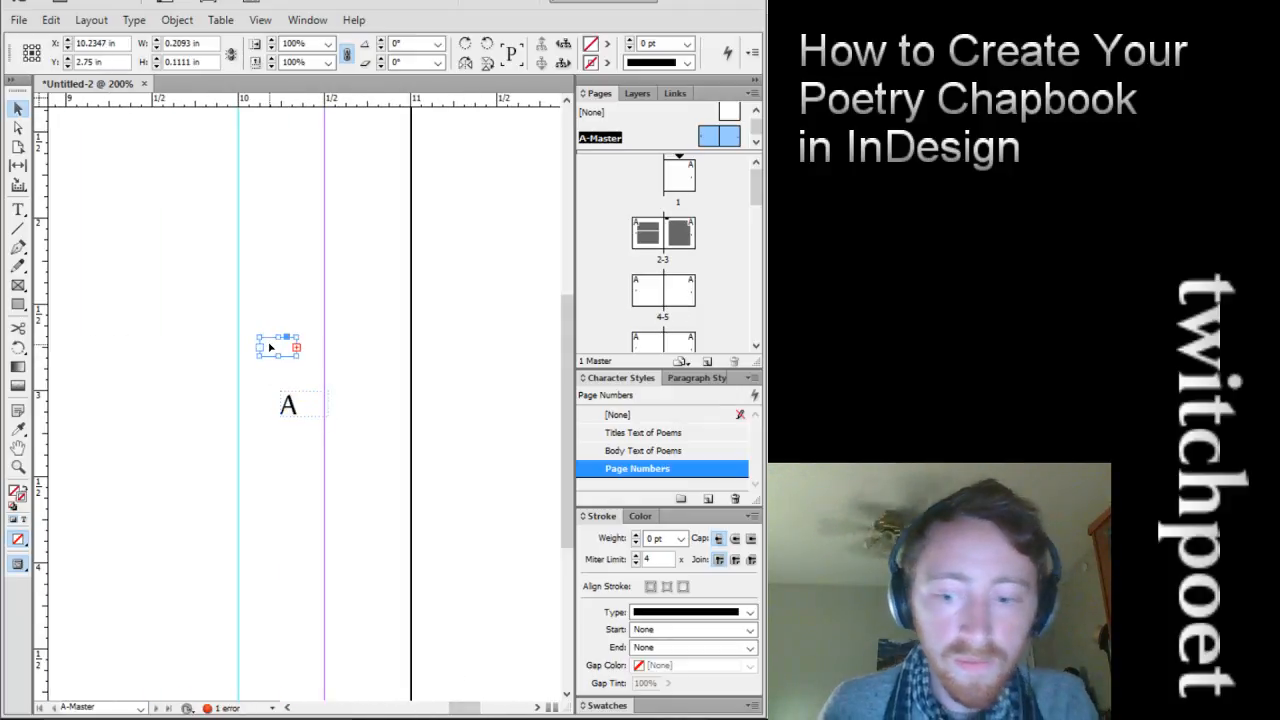
mouse_move(290, 403)
left_mouse_down()
mouse_move(278, 368)
mouse_move(283, 351)
mouse_move(307, 364)
mouse_move(294, 356)
left_mouse_up()
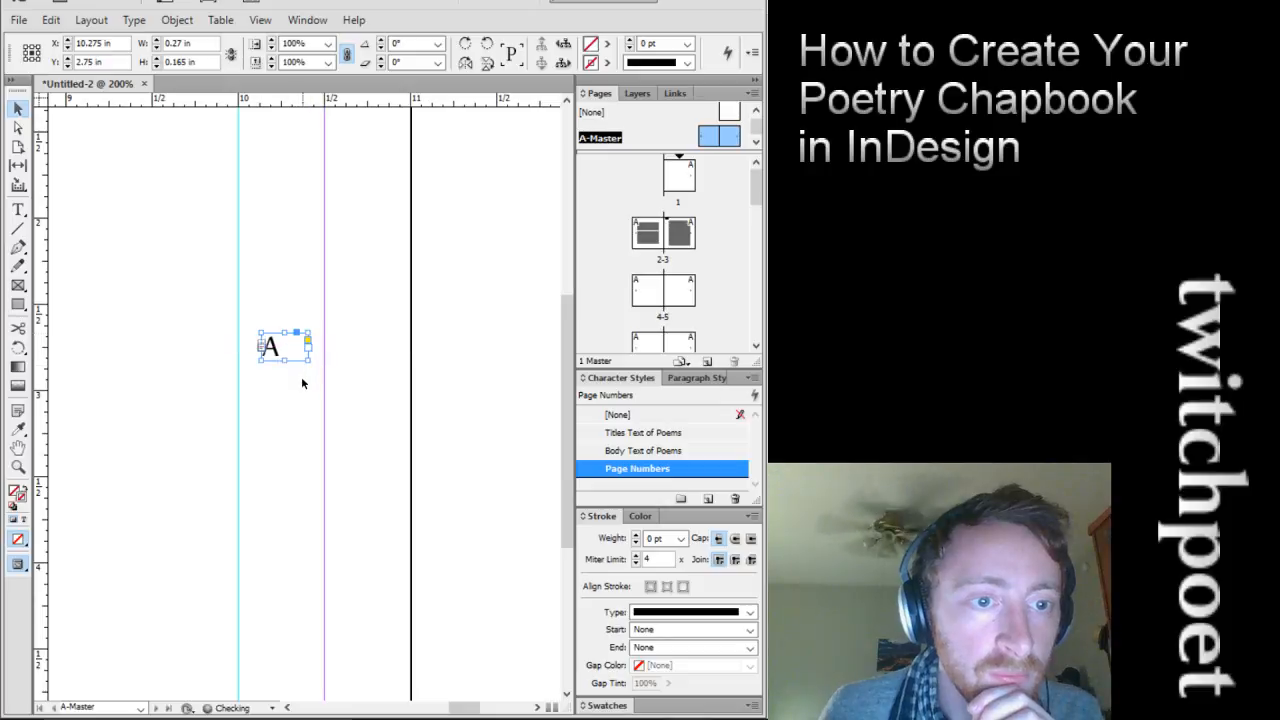
left_click(303, 380)
Preview pages 2 and 3 in presentation mode to check the page number's size, and return to the layout
double_click(662, 262)
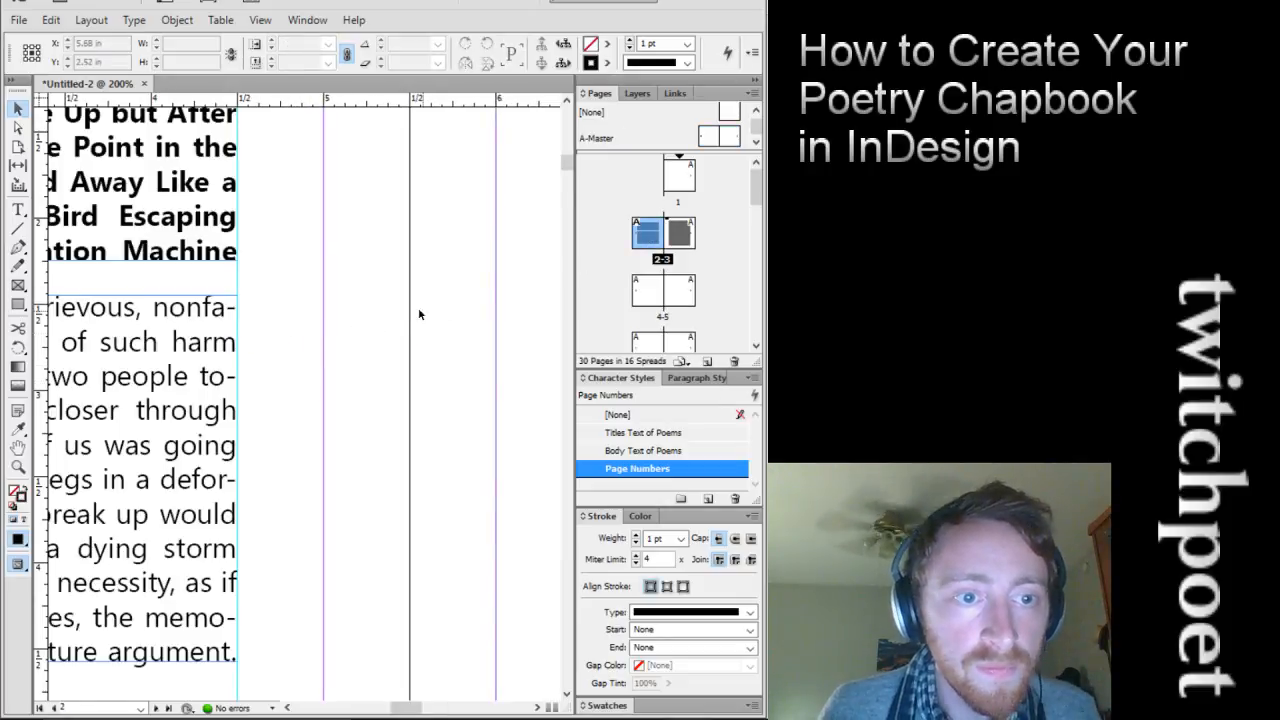
scroll(418, 307, "down", 2)
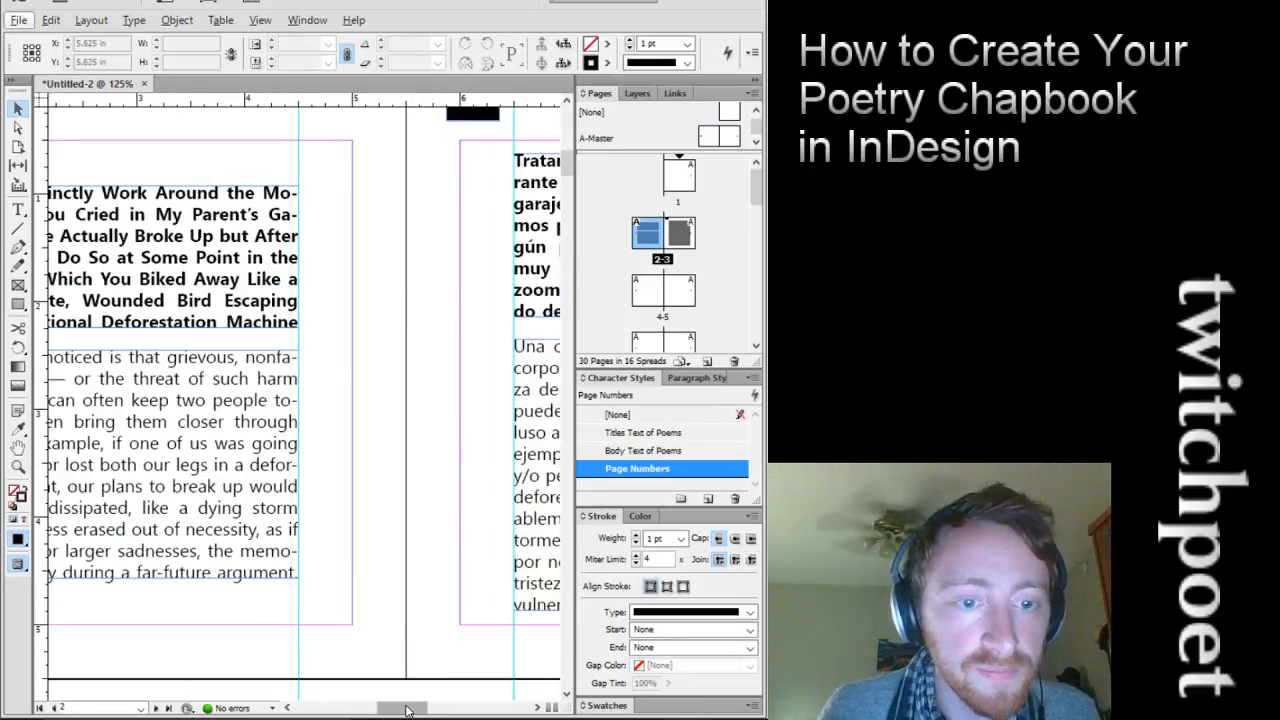
mouse_move(407, 710)
left_mouse_down()
mouse_move(365, 710)
mouse_move(385, 710)
left_mouse_up()
key("shift+w")
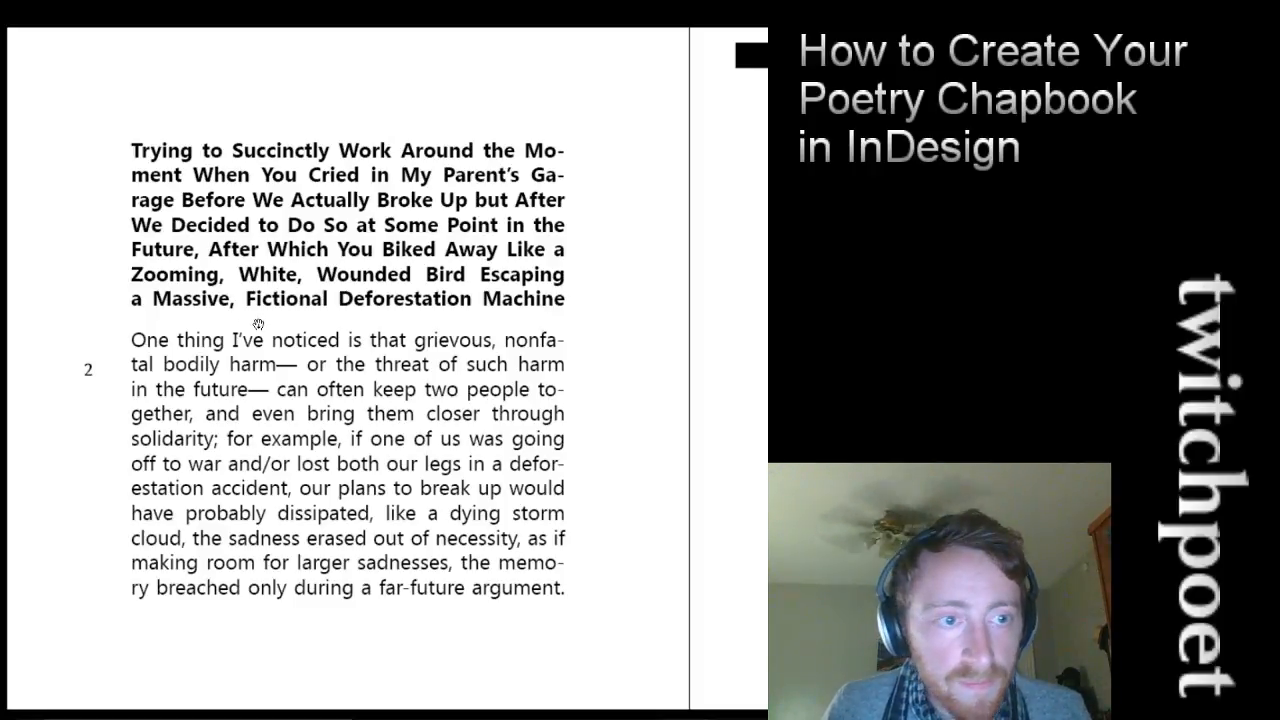
key("Escape")
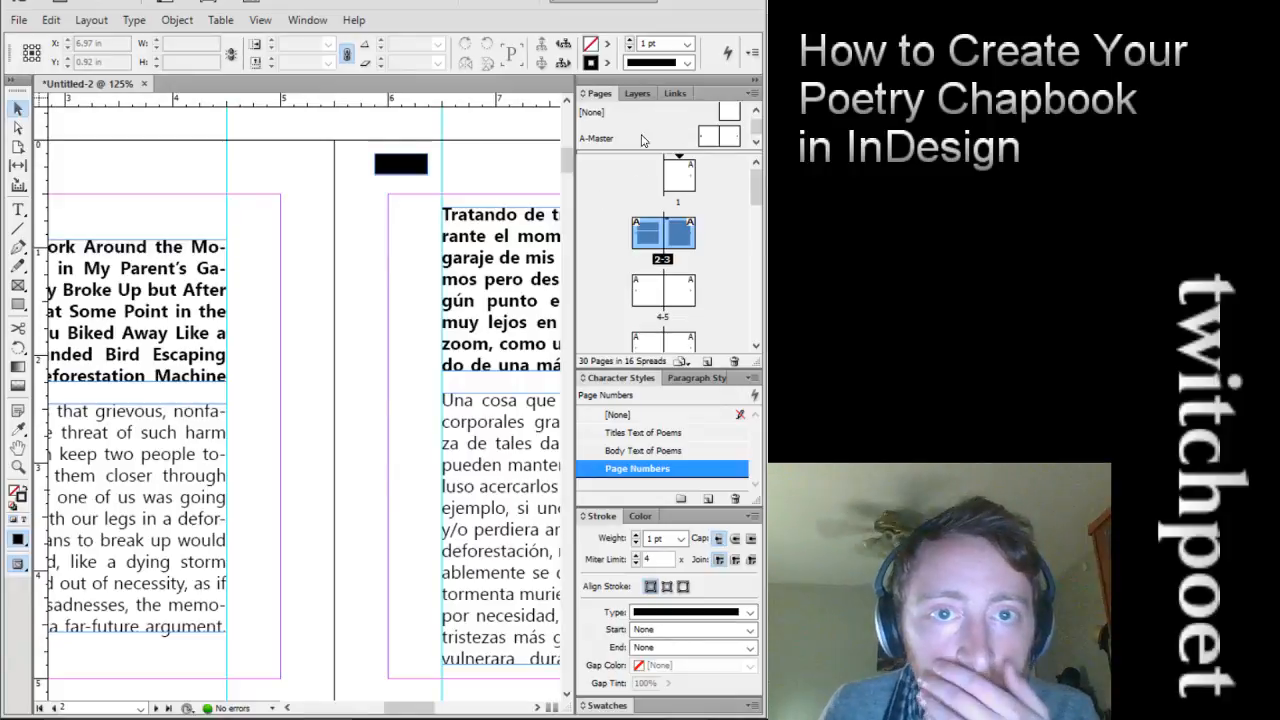
On the right page of A-Master, nudge the page number frame outward to X 10.305 in
double_click(727, 139)
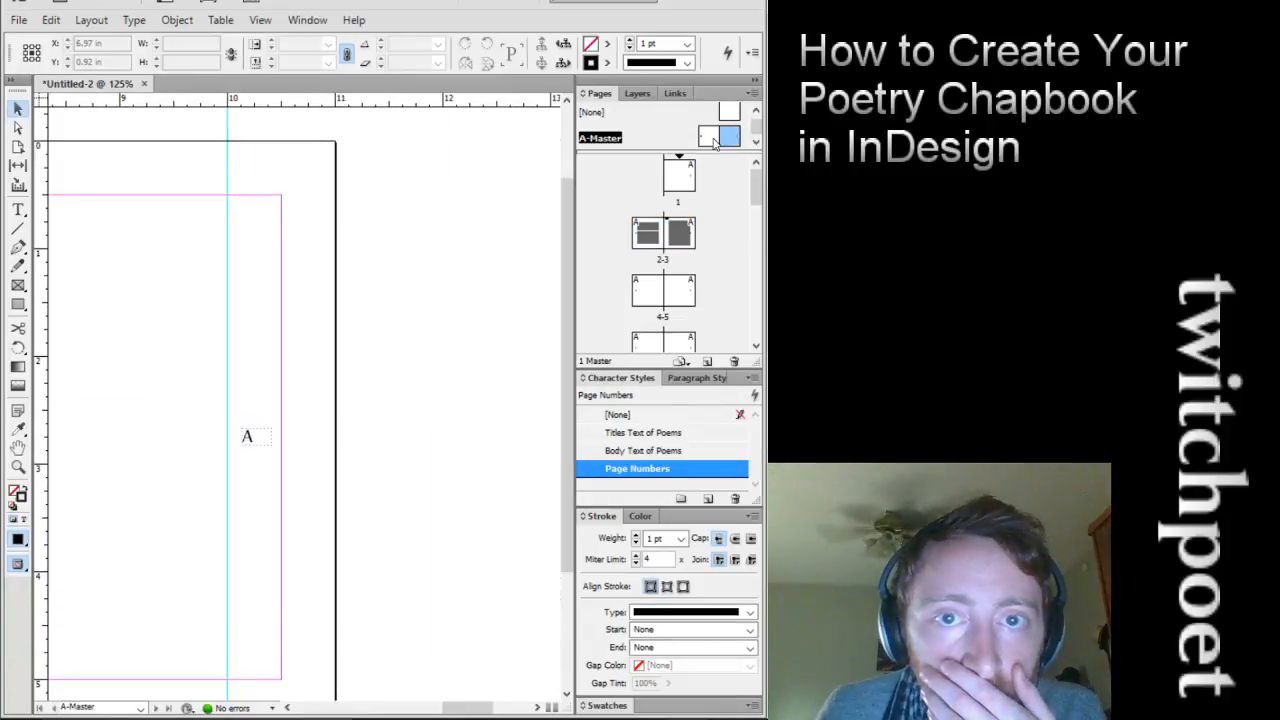
left_click(258, 441)
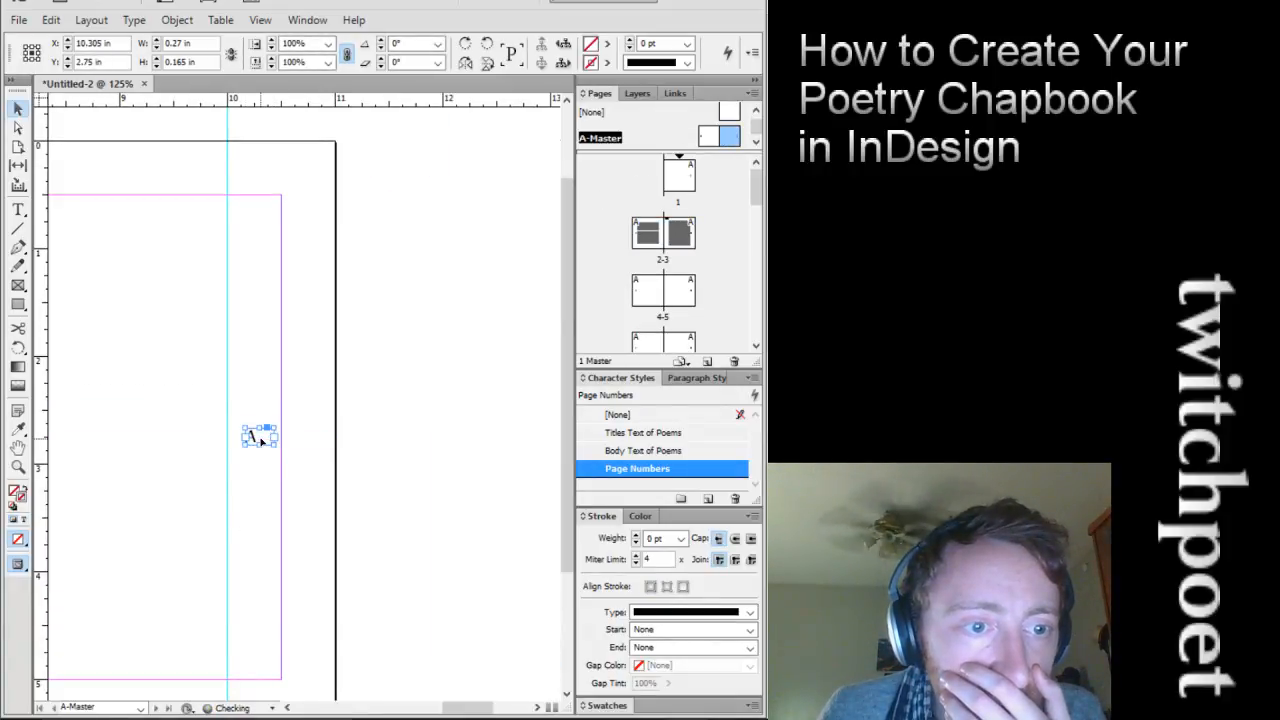
left_click(273, 460)
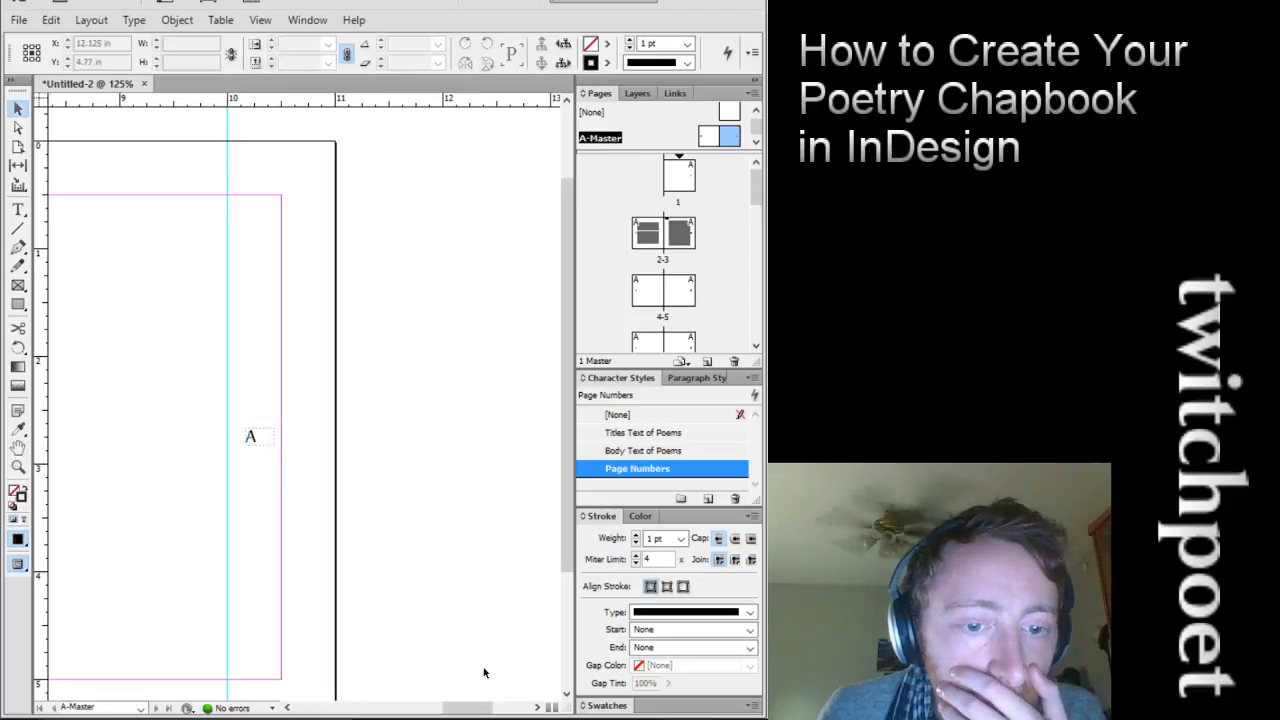
Check the left page number on the master and examine how it sits beside the poem on page 2
left_click_drag(468, 708, 380, 712)
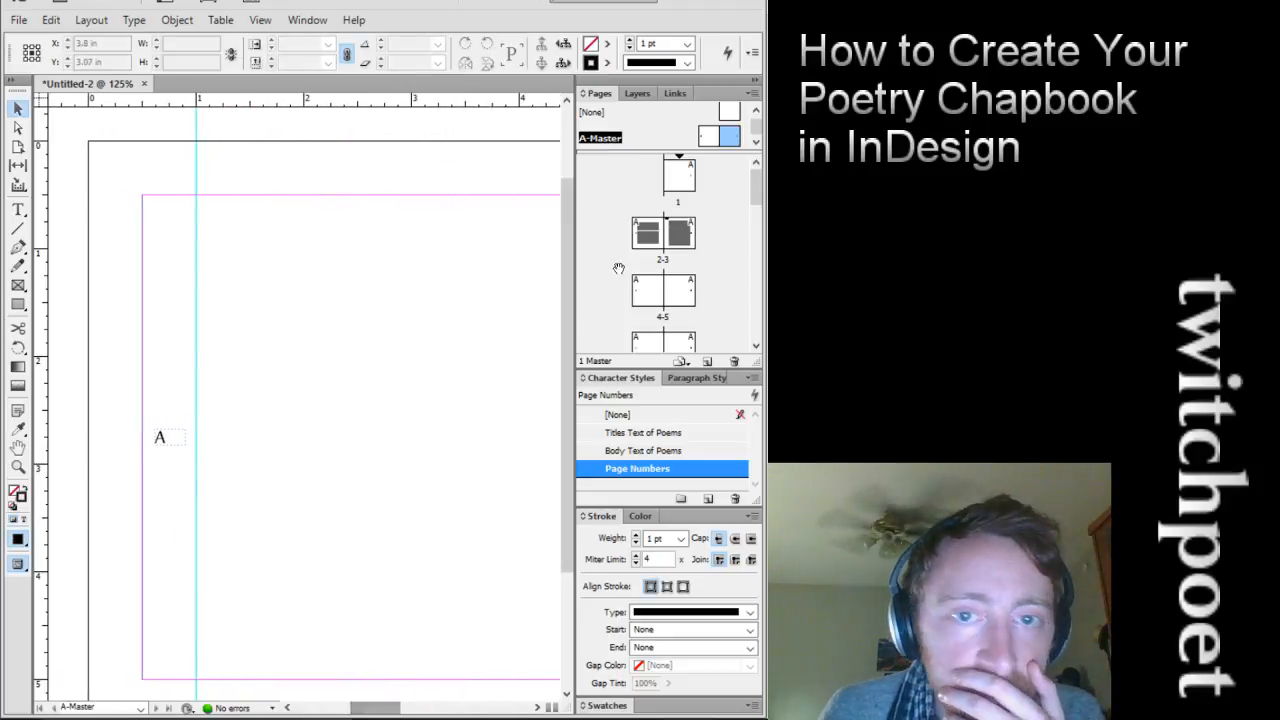
double_click(647, 233)
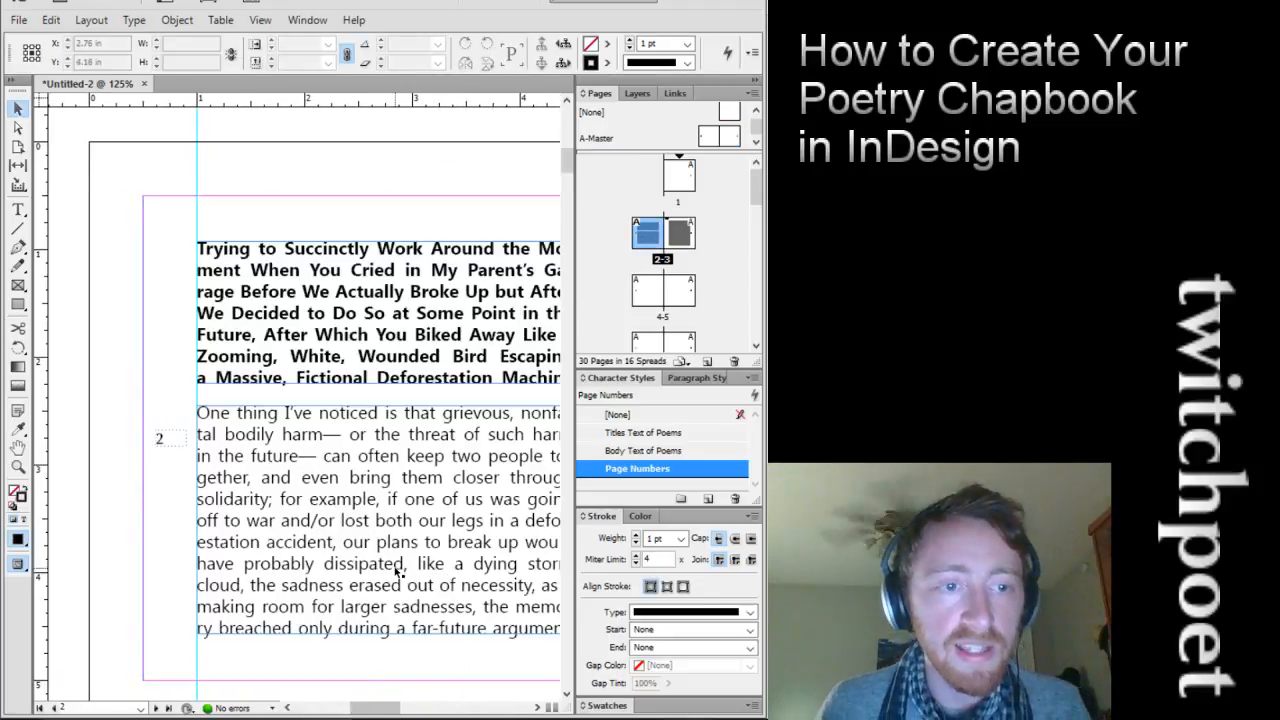
key("ctrl+minus")
left_click_drag(368, 708, 381, 707)
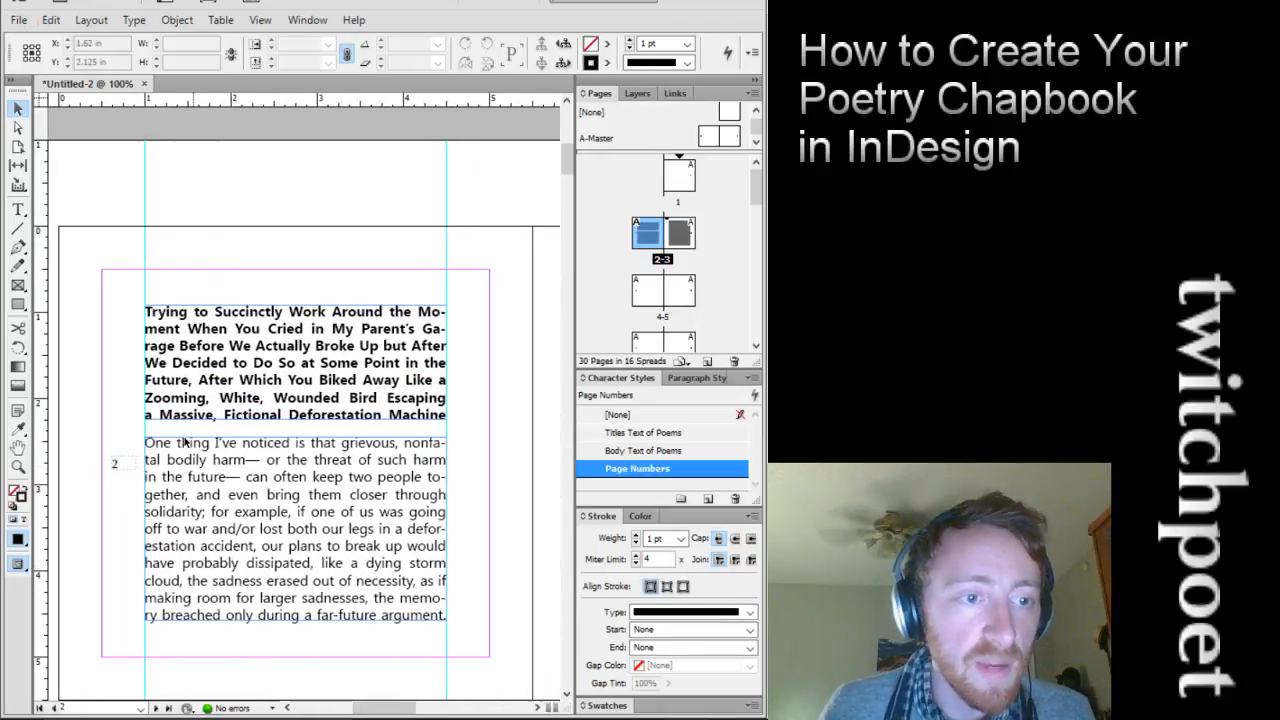
Edit the Page Numbers character style to try a larger font size of 18 pt
right_click(661, 476)
left_click(700, 481)
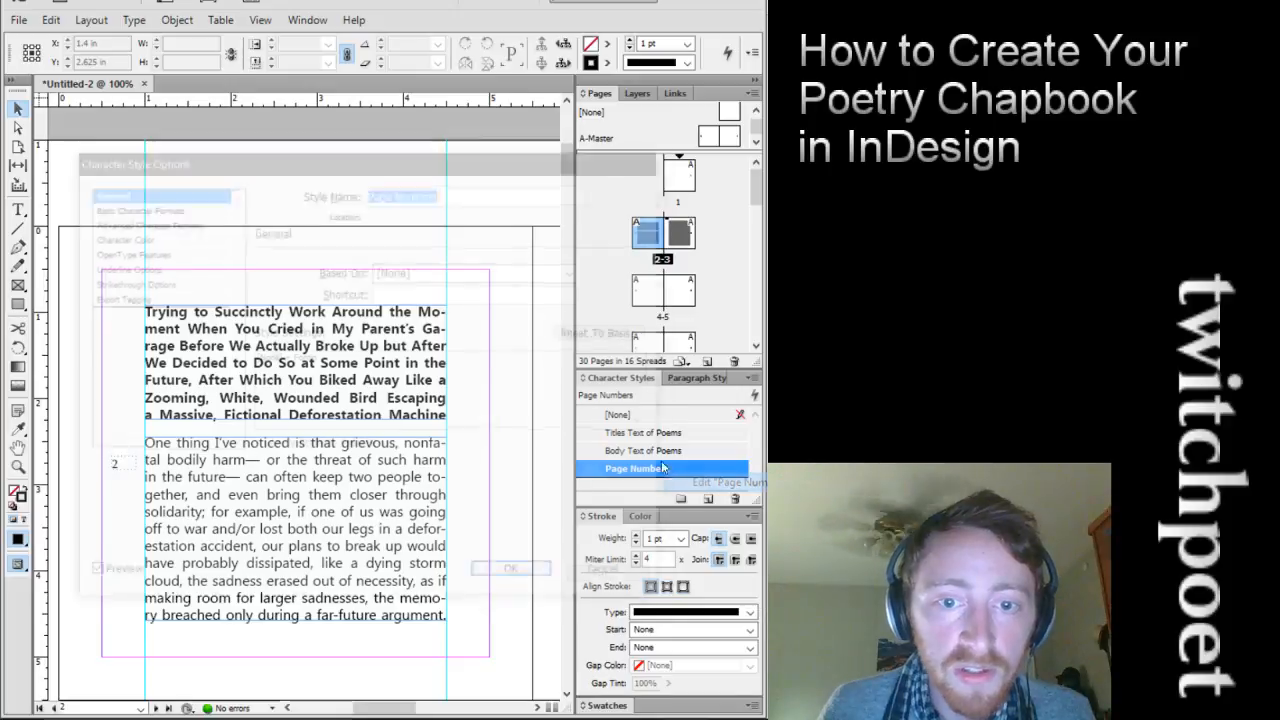
left_click(160, 208)
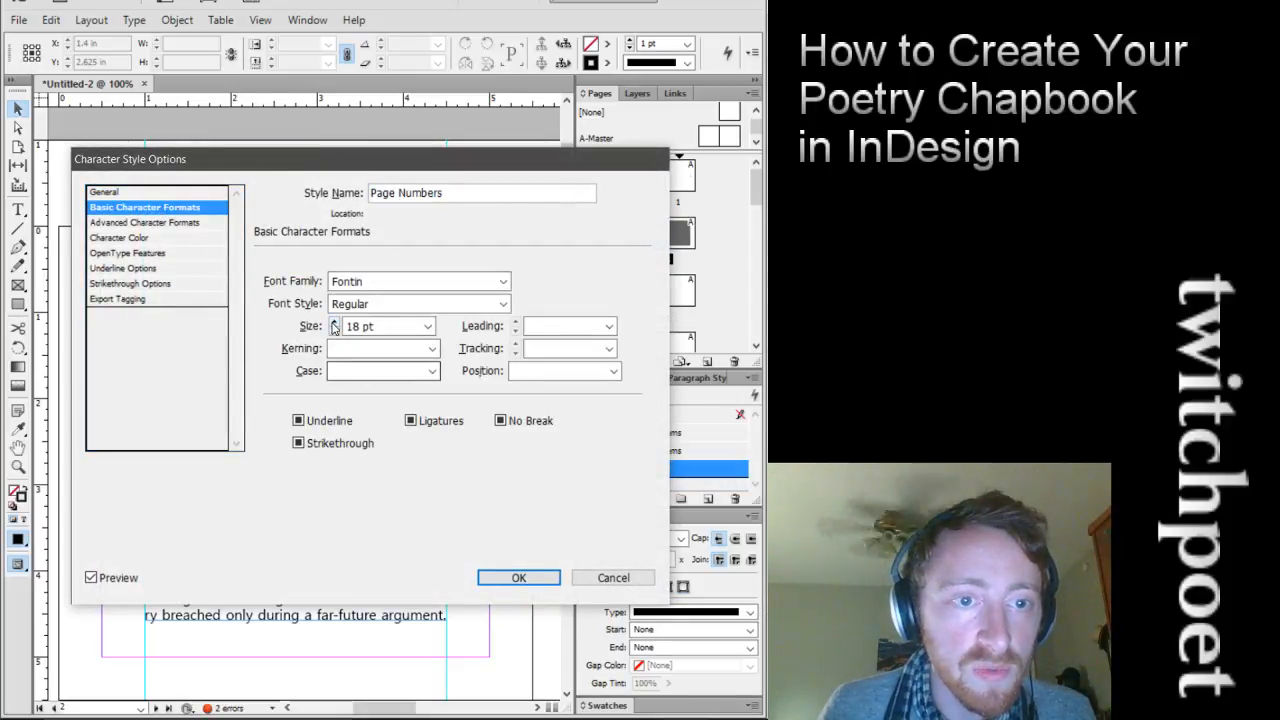
left_click(334, 322)
left_click(334, 322)
left_click(518, 577)
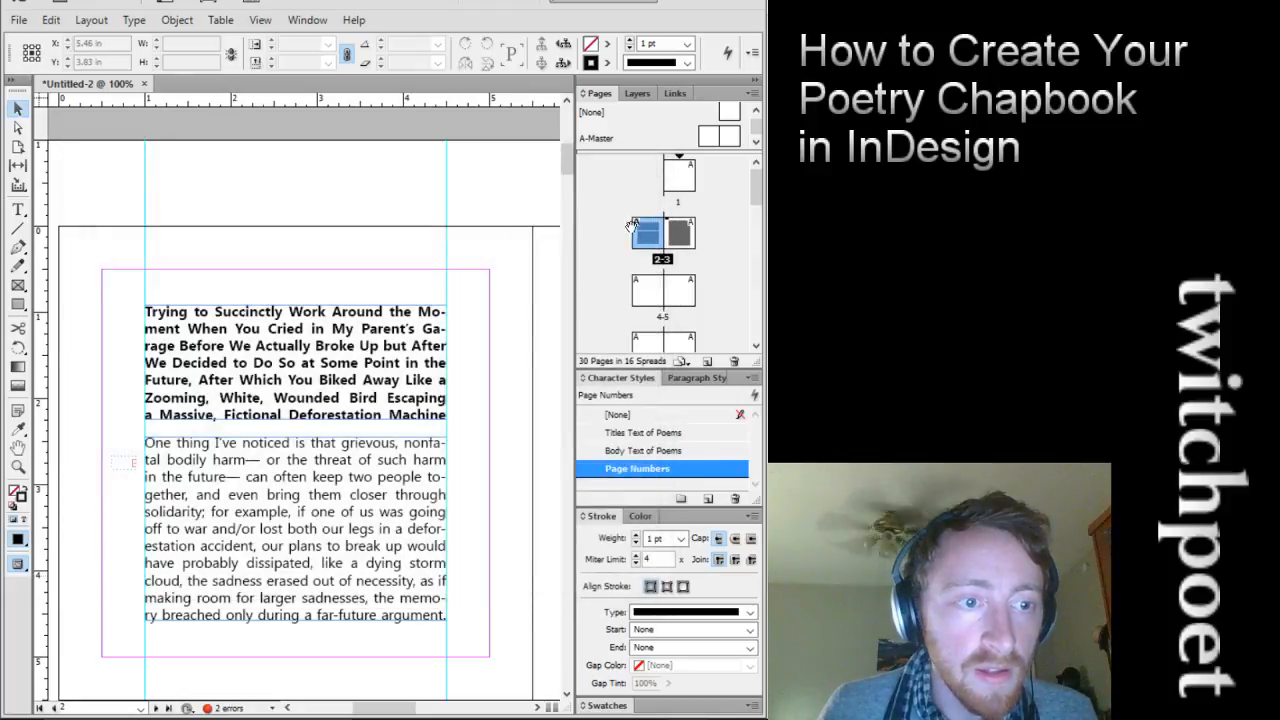
Try both master page number frames in the outer upper margin corners, each 0.4 by 0.29 in with centers at Y 0.645 in
double_click(720, 137)
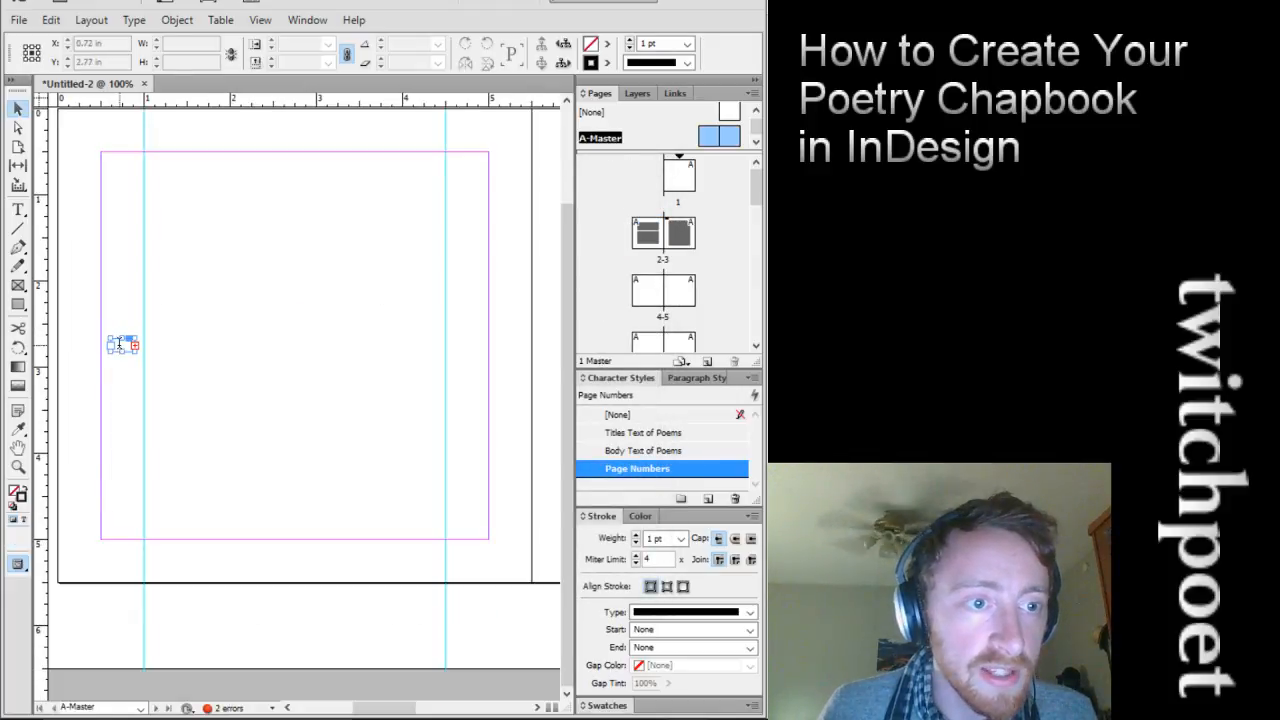
double_click(118, 343)
left_click(20, 107)
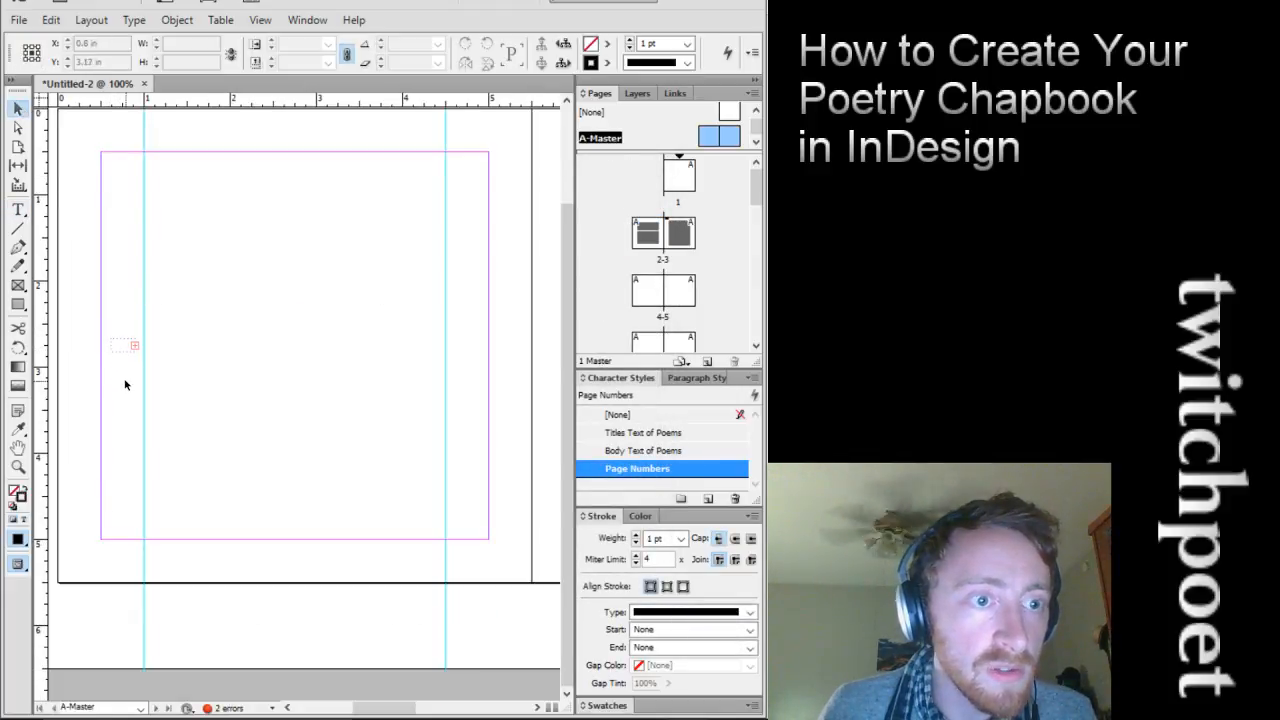
mouse_move(122, 349)
left_mouse_down()
mouse_move(110, 159)
mouse_move(131, 177)
left_mouse_up()
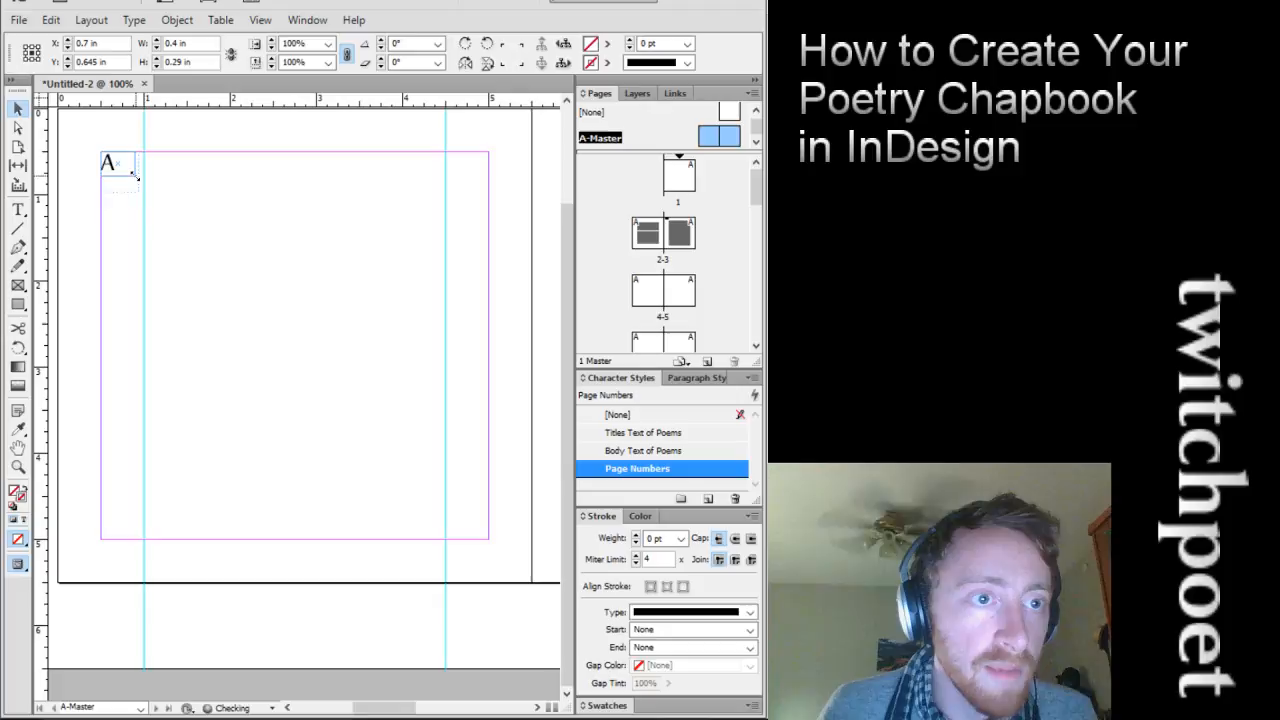
left_click(145, 240)
left_click_drag(384, 707, 456, 707)
mouse_move(368, 347)
left_mouse_down()
mouse_move(371, 158)
mouse_move(354, 189)
mouse_move(349, 175)
left_mouse_up()
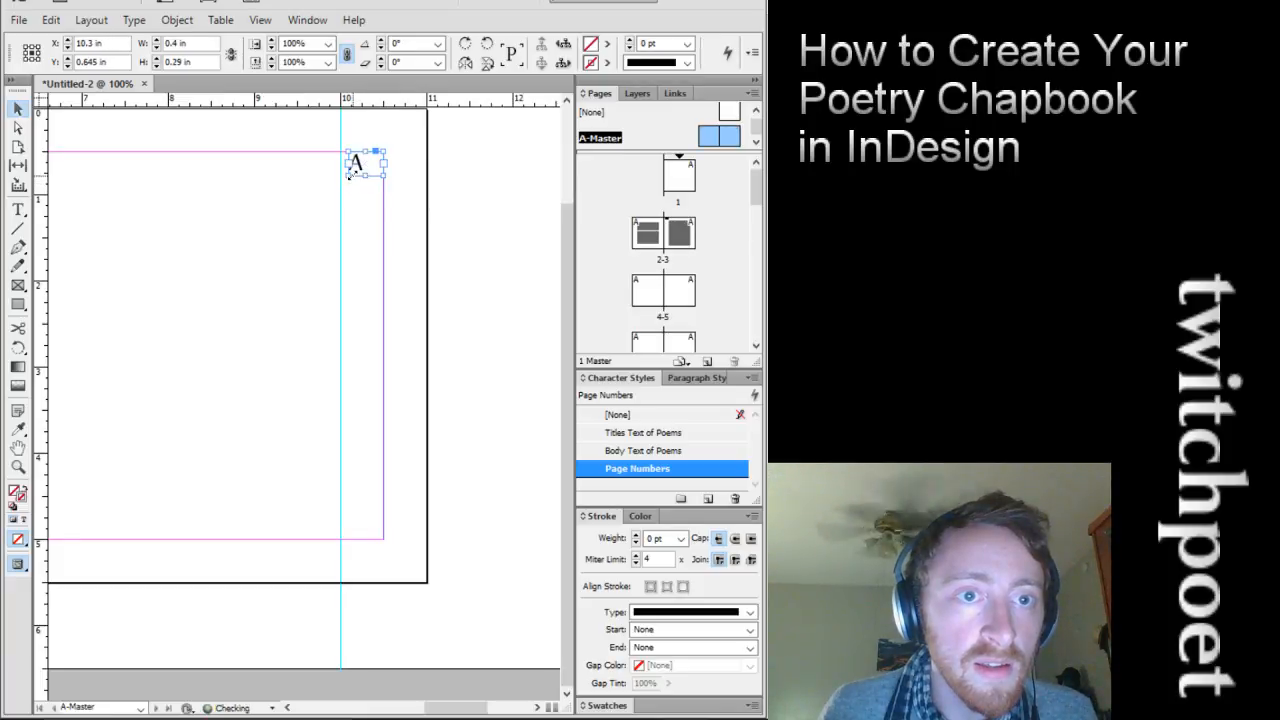
Shorten both corner page number frames to a height of 0.2222 in
key("d")
left_click(371, 186)
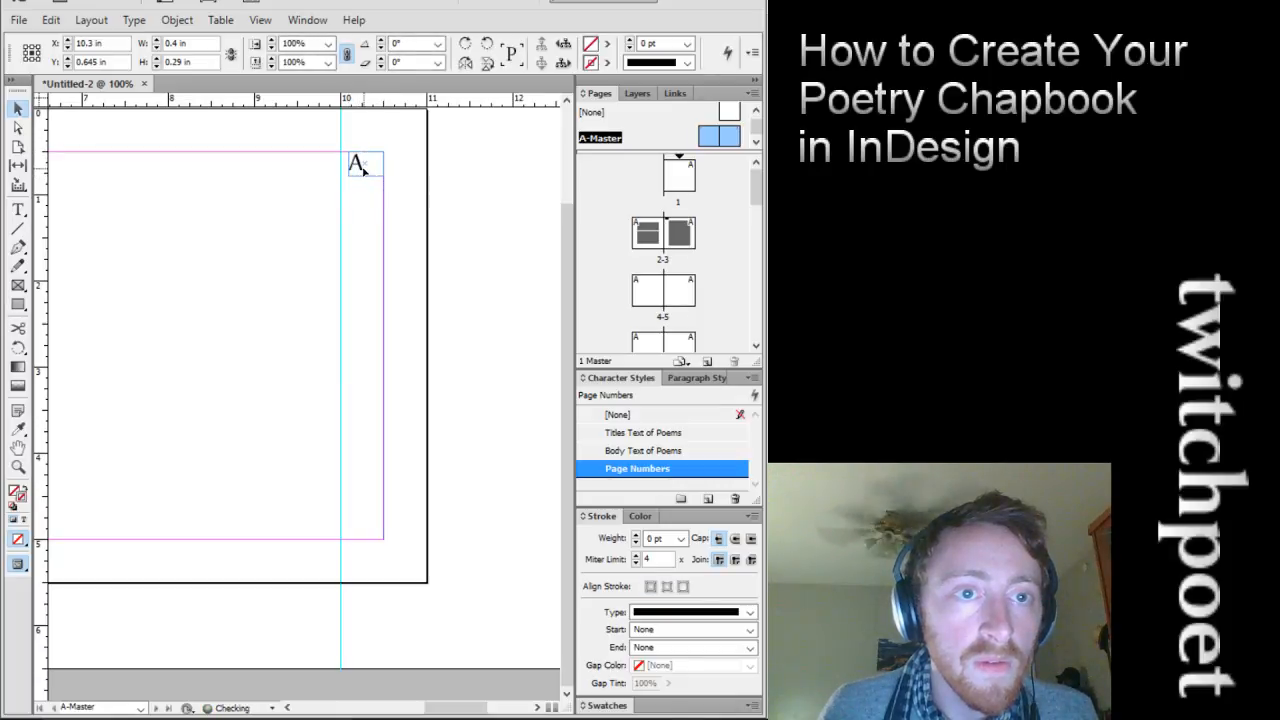
left_click(378, 215)
left_click(366, 168)
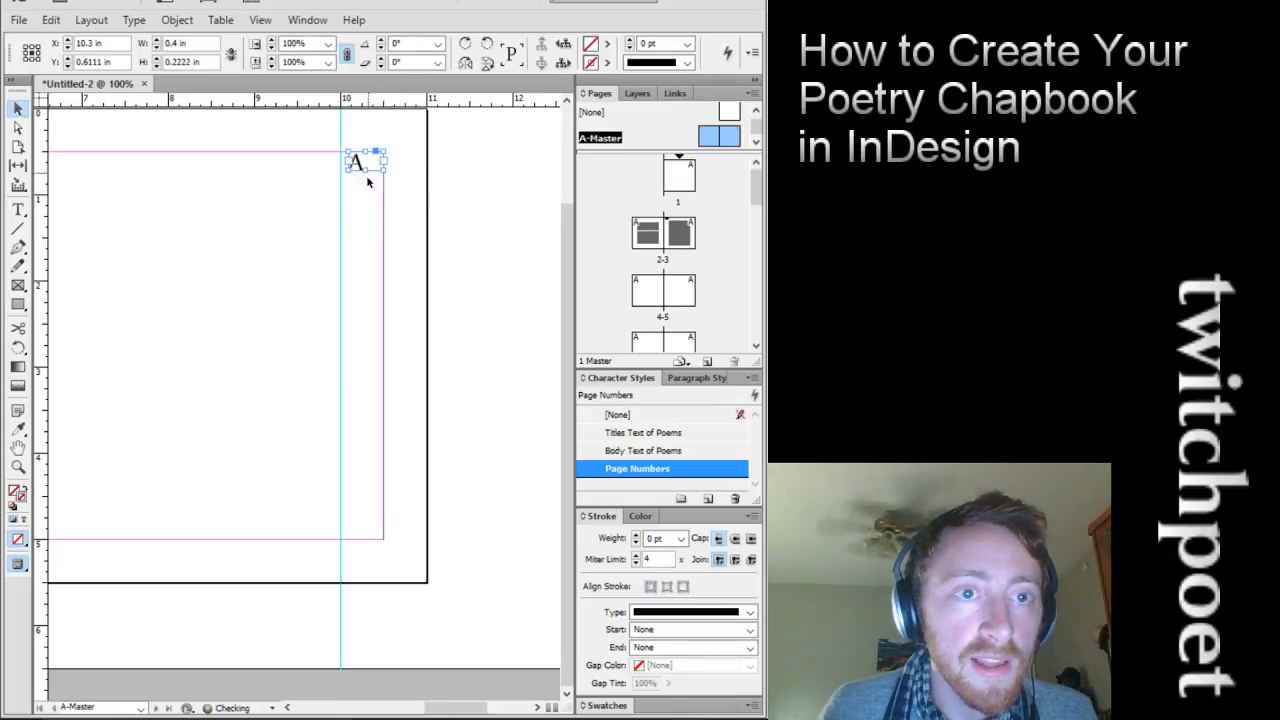
left_click_drag(456, 707, 385, 707)
left_click(120, 164)
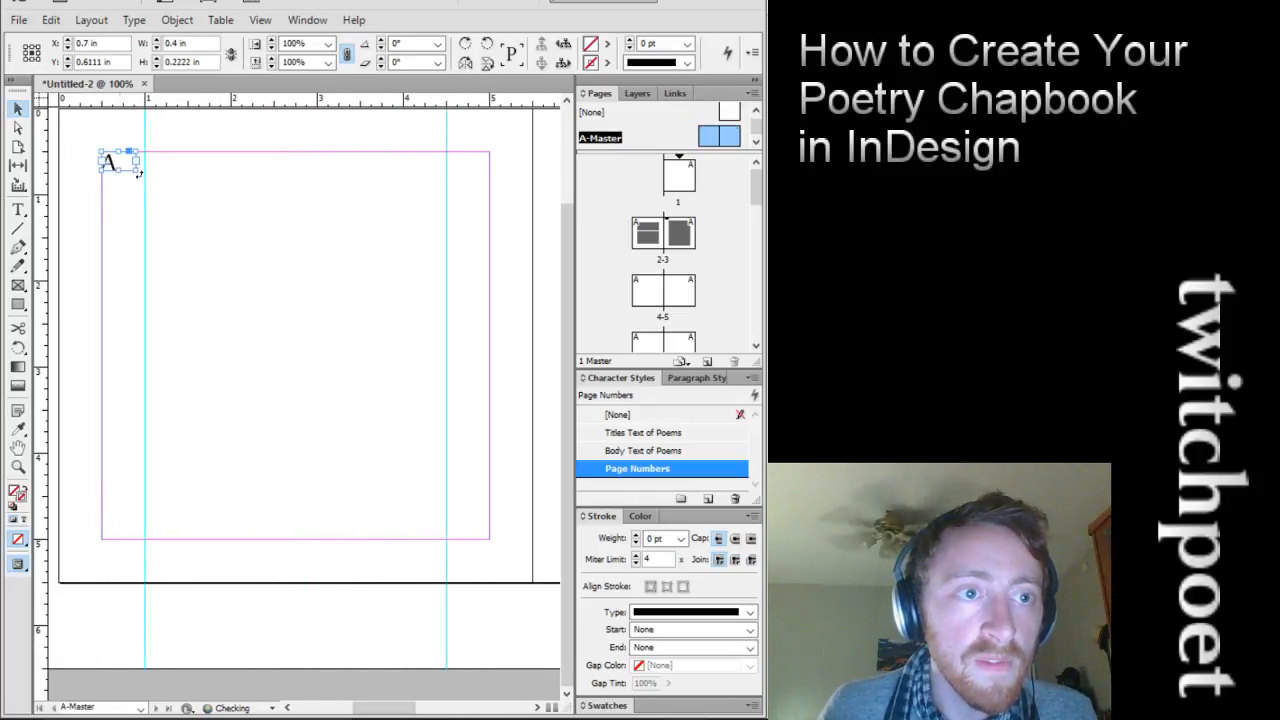
Examine how the larger corner page number looks above the poem on page 2
double_click(648, 235)
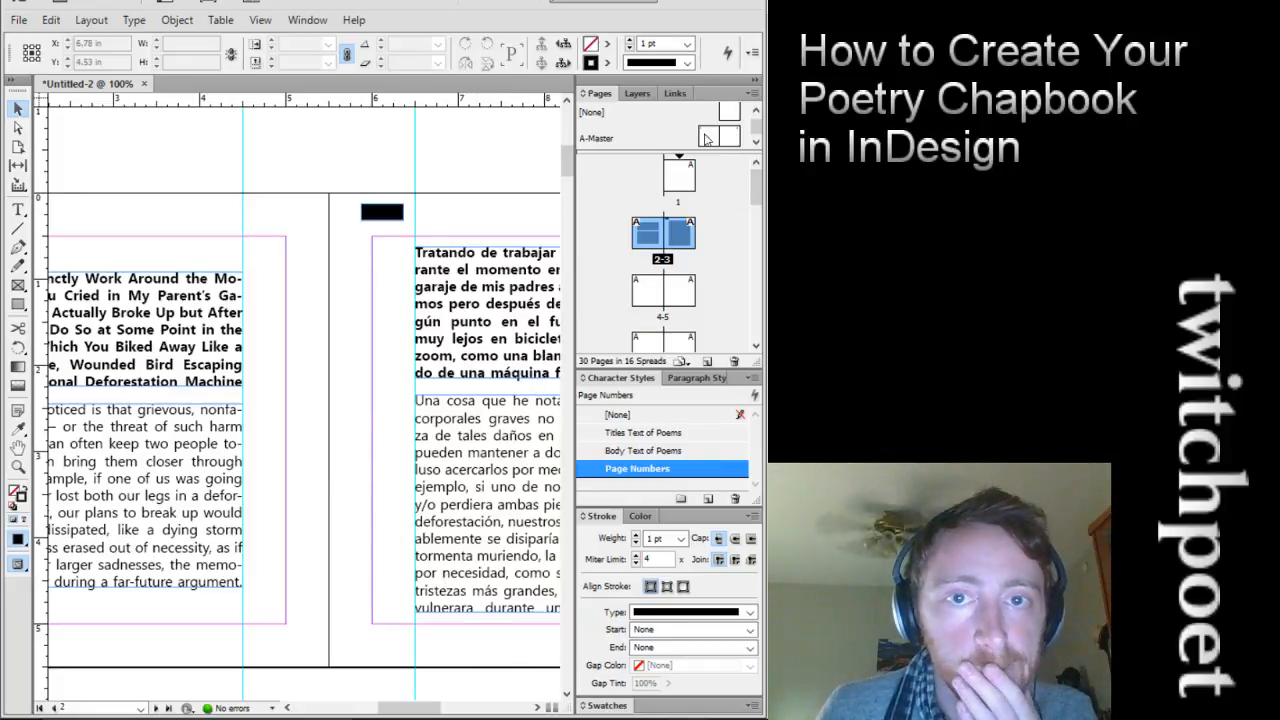
left_click(620, 141)
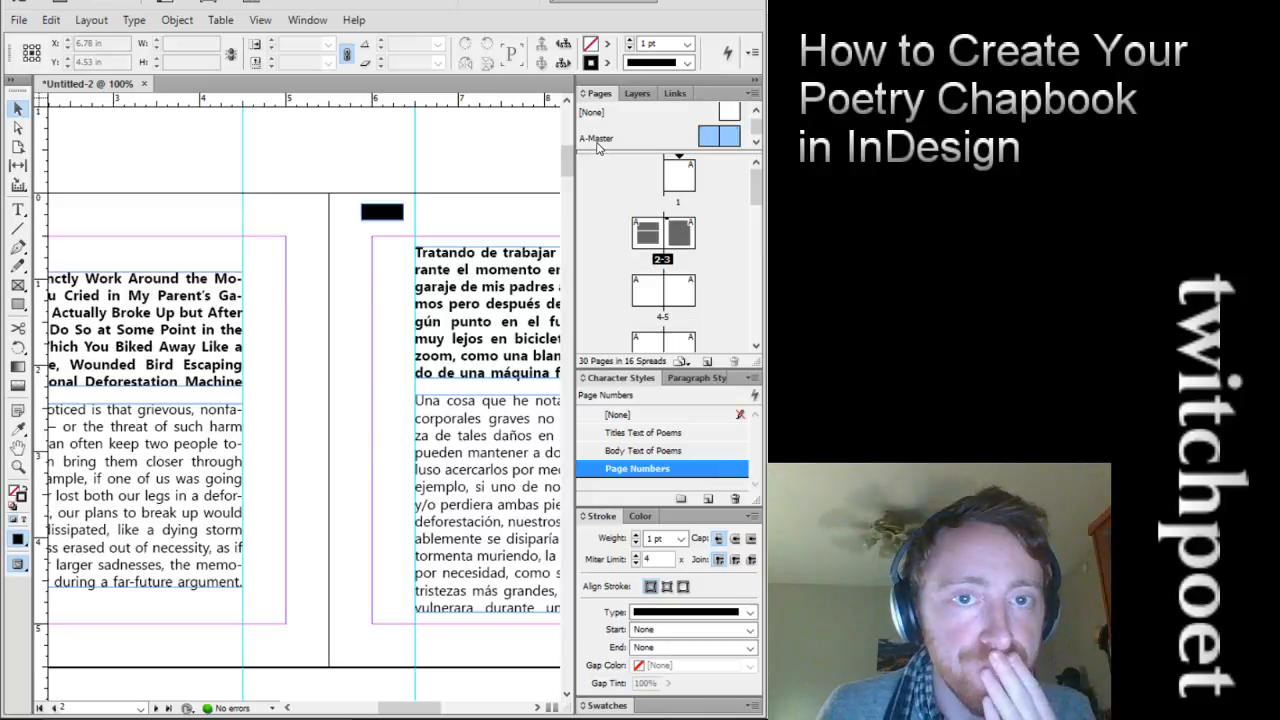
double_click(598, 141)
left_click_drag(405, 707, 363, 707)
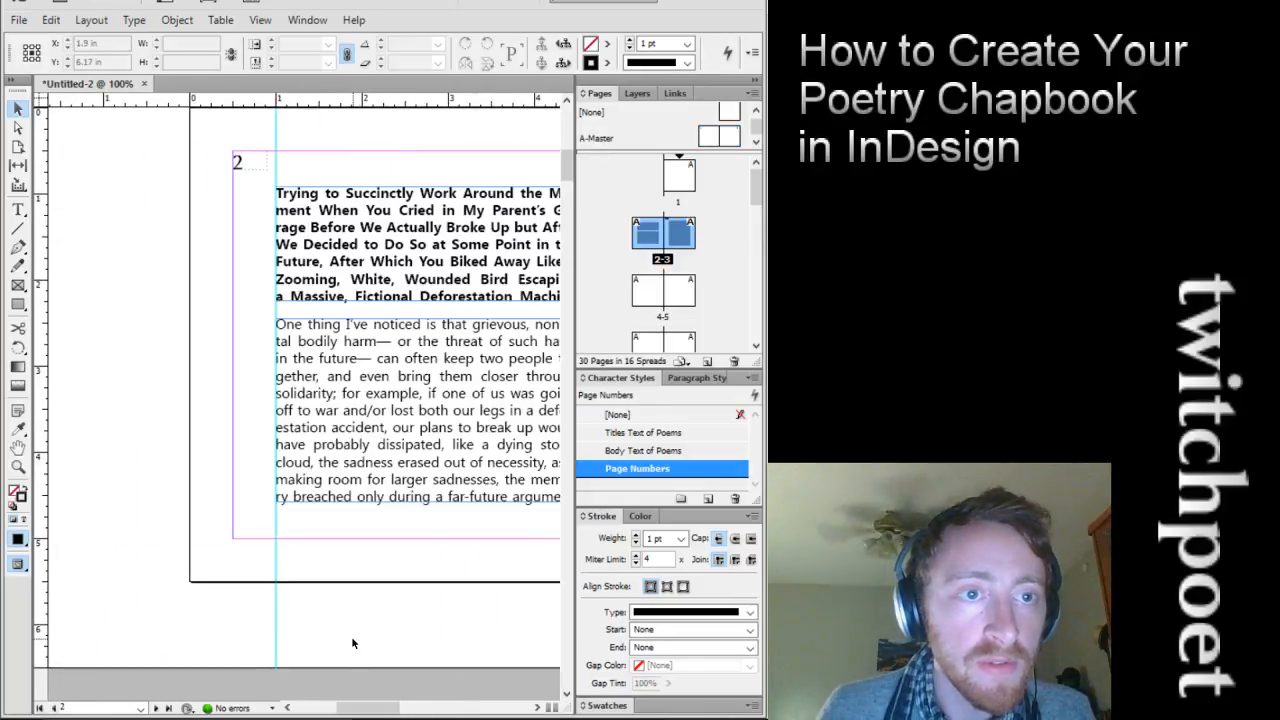
Undo the page numbers' move to the corners and their font size increase, and return to the left master page
key("ctrl+z")
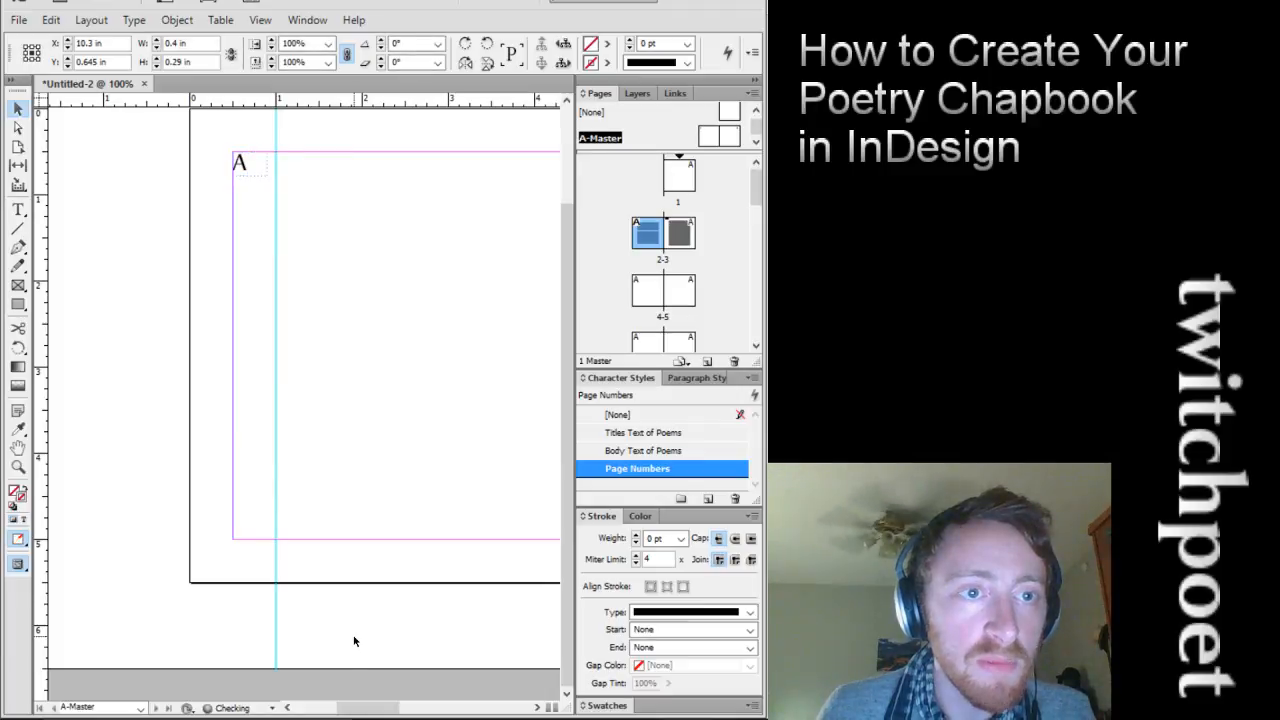
key("ctrl+z")
key("ctrl+z")
key("ctrl+z")
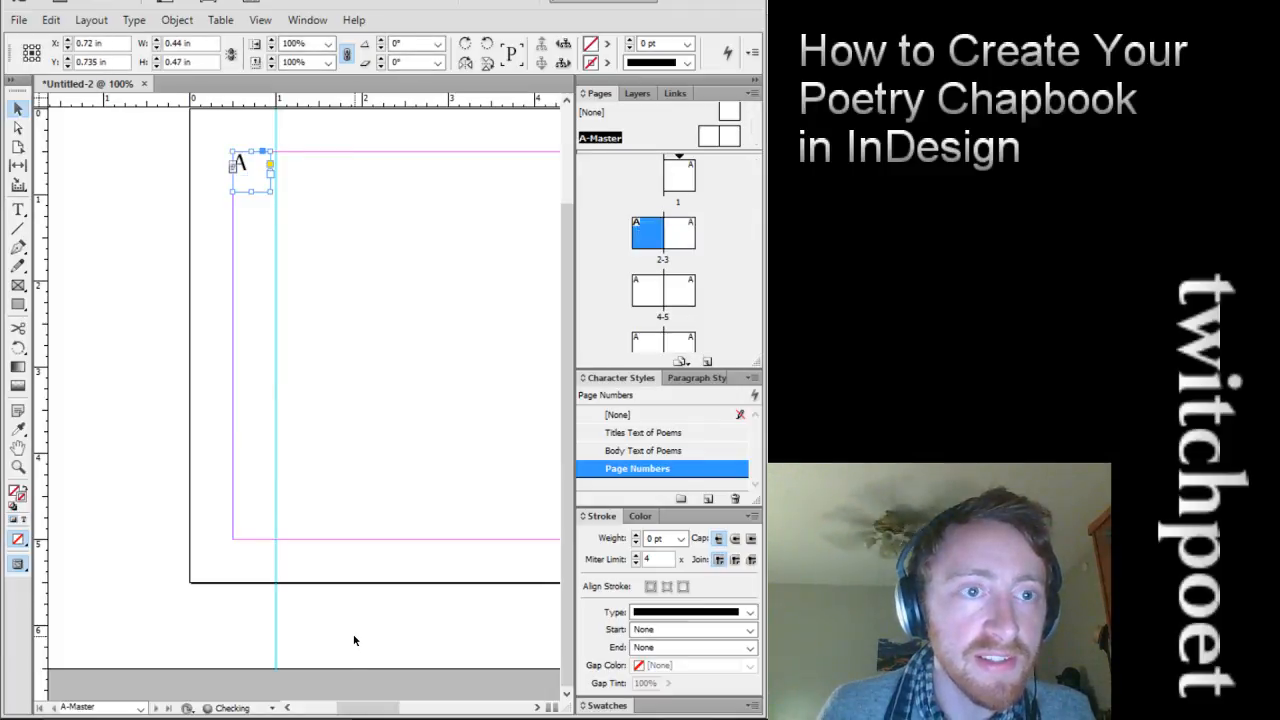
key("ctrl+z")
key("ctrl+z")
key("ctrl+z")
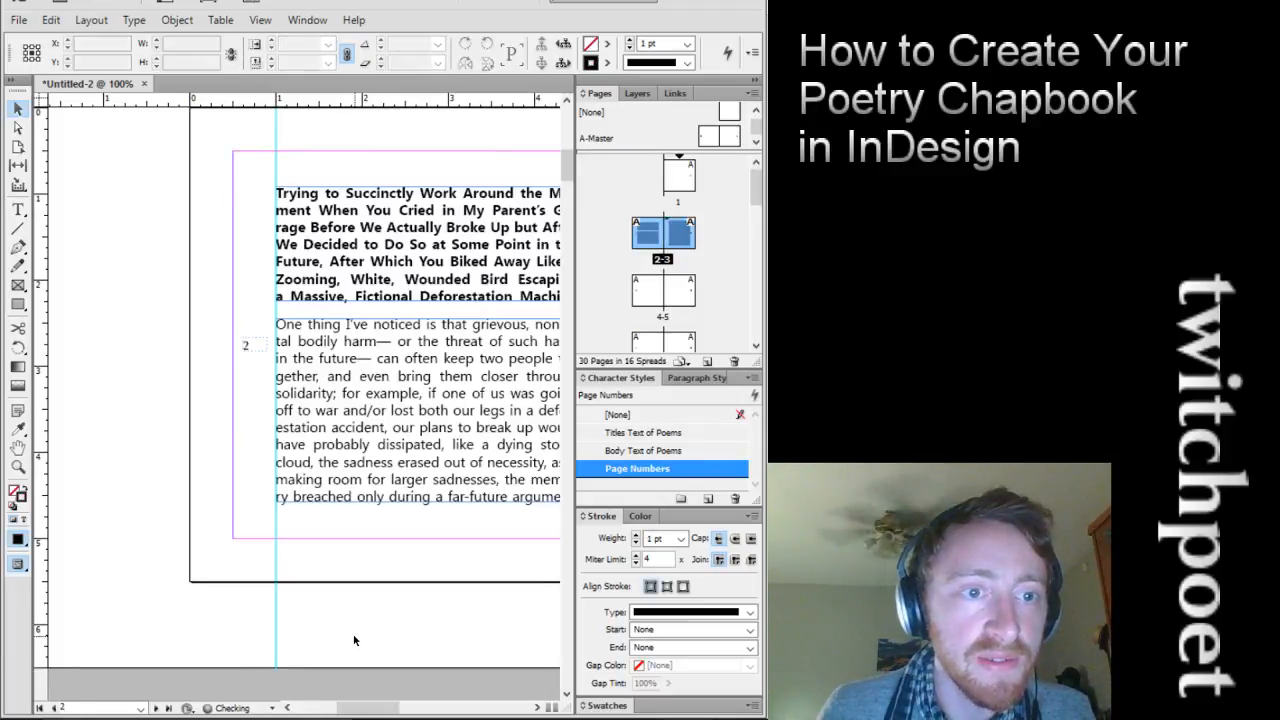
double_click(710, 137)
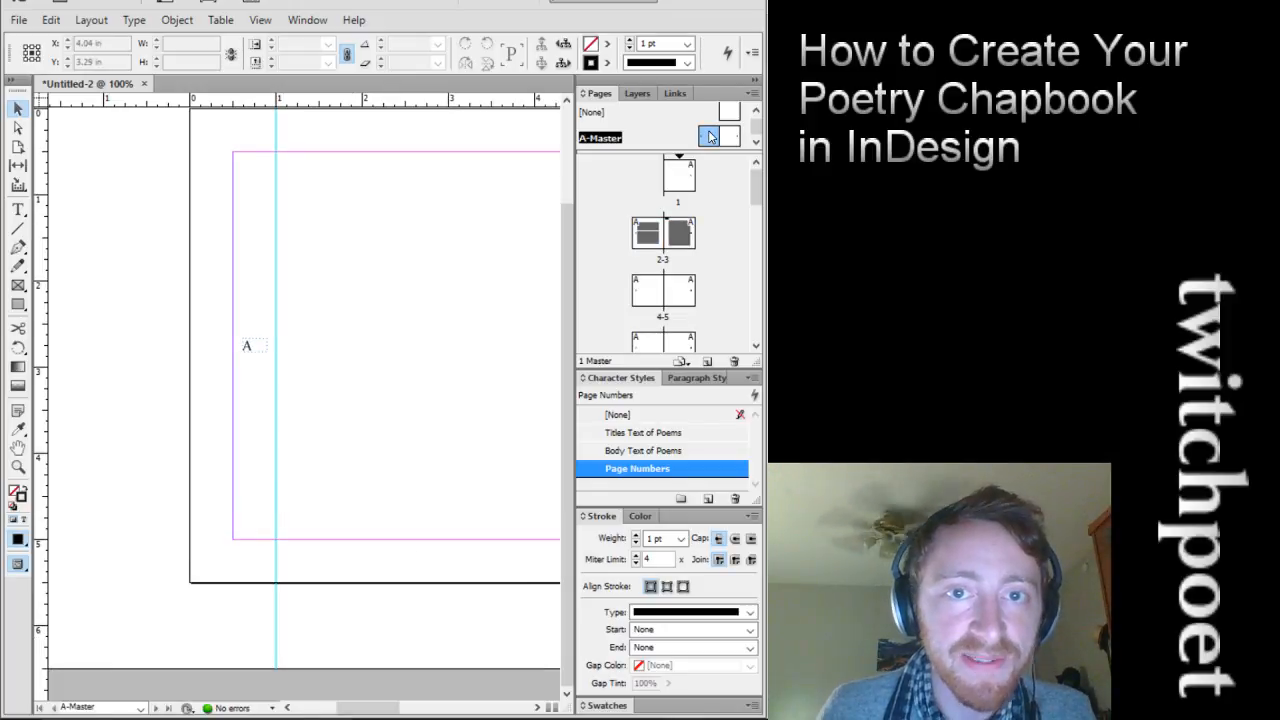
Examine the page number placement beside the poems on pages 2 and 3, including in full-screen presentation mode
double_click(648, 237)
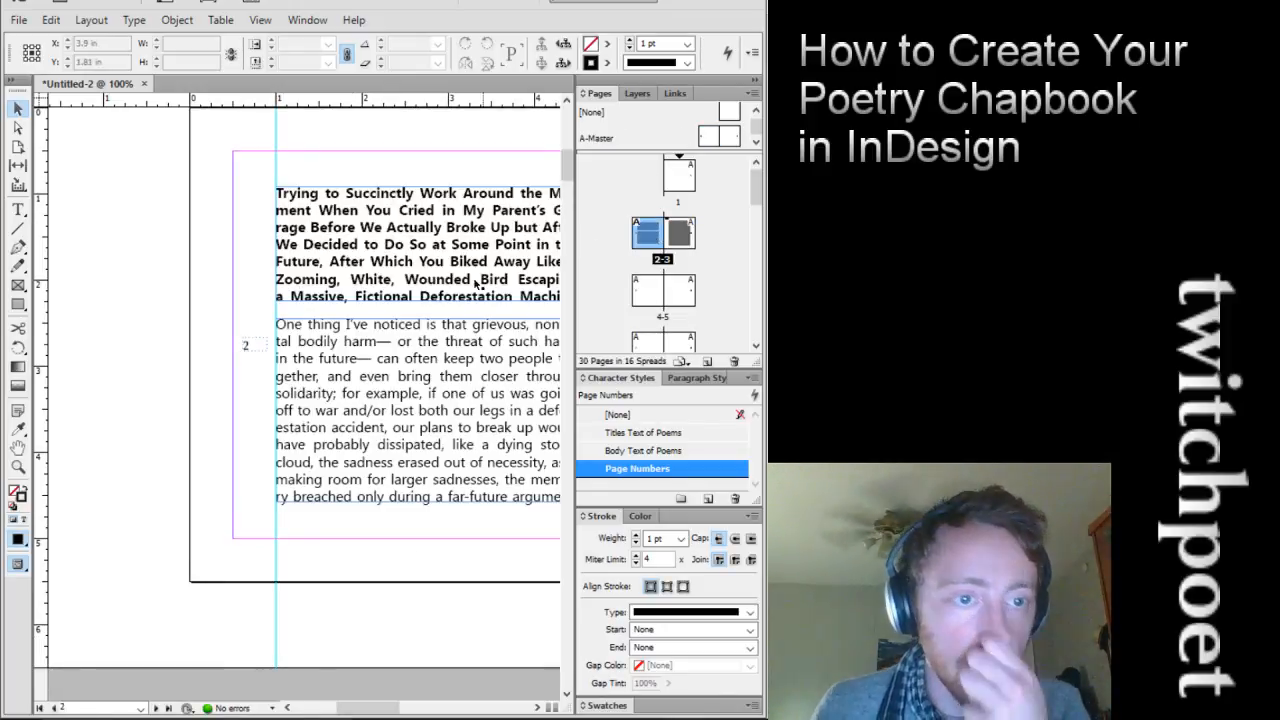
mouse_move(368, 708)
left_mouse_down()
mouse_move(432, 698)
mouse_move(376, 707)
left_mouse_up()
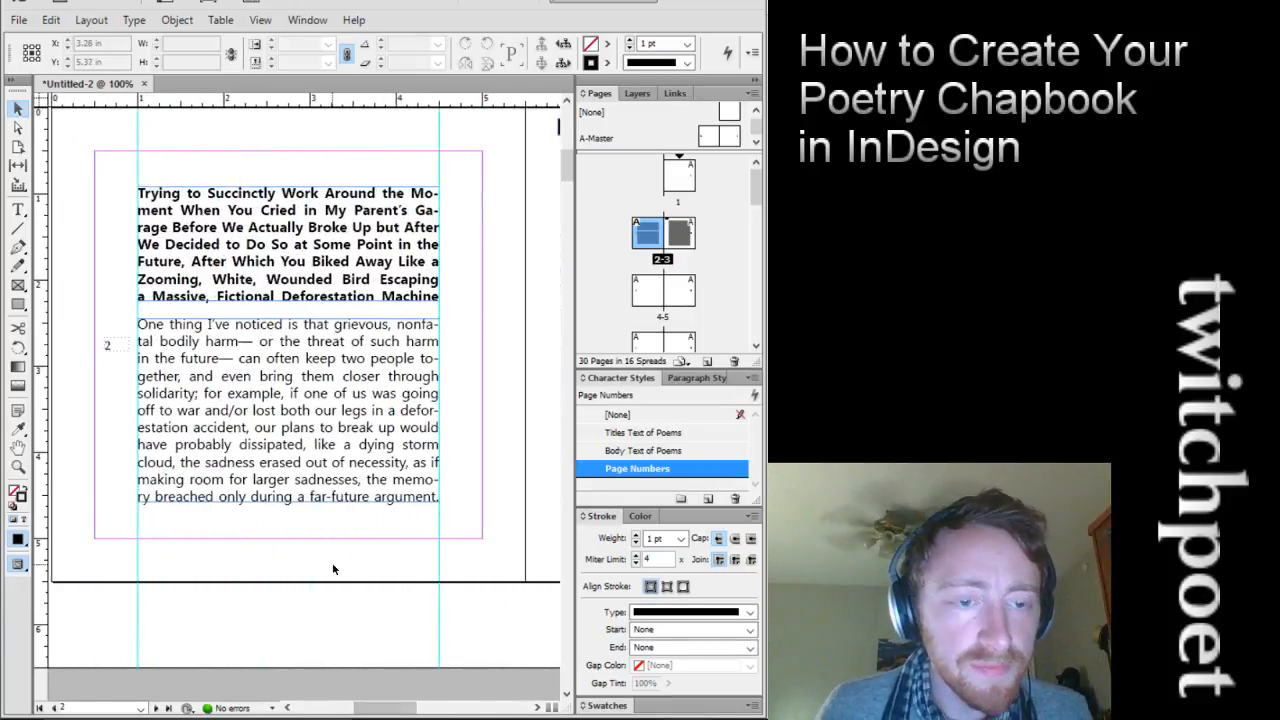
key("shift+w")
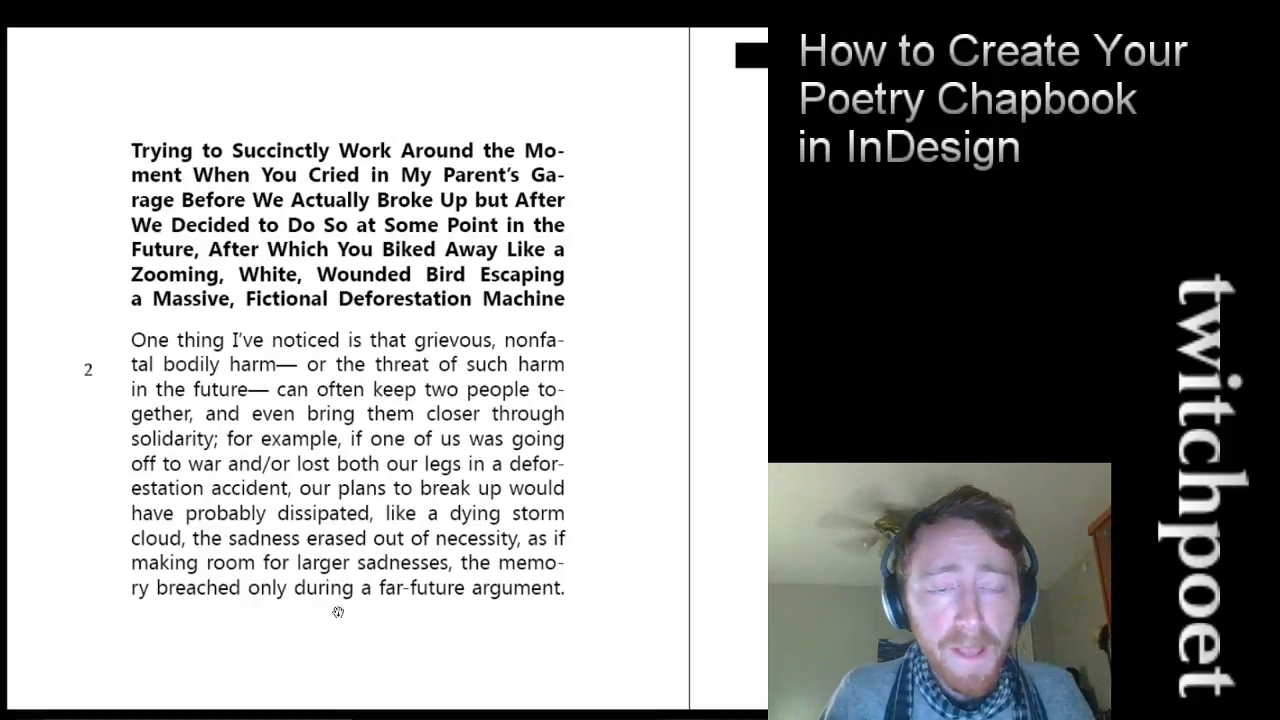
key("Escape")
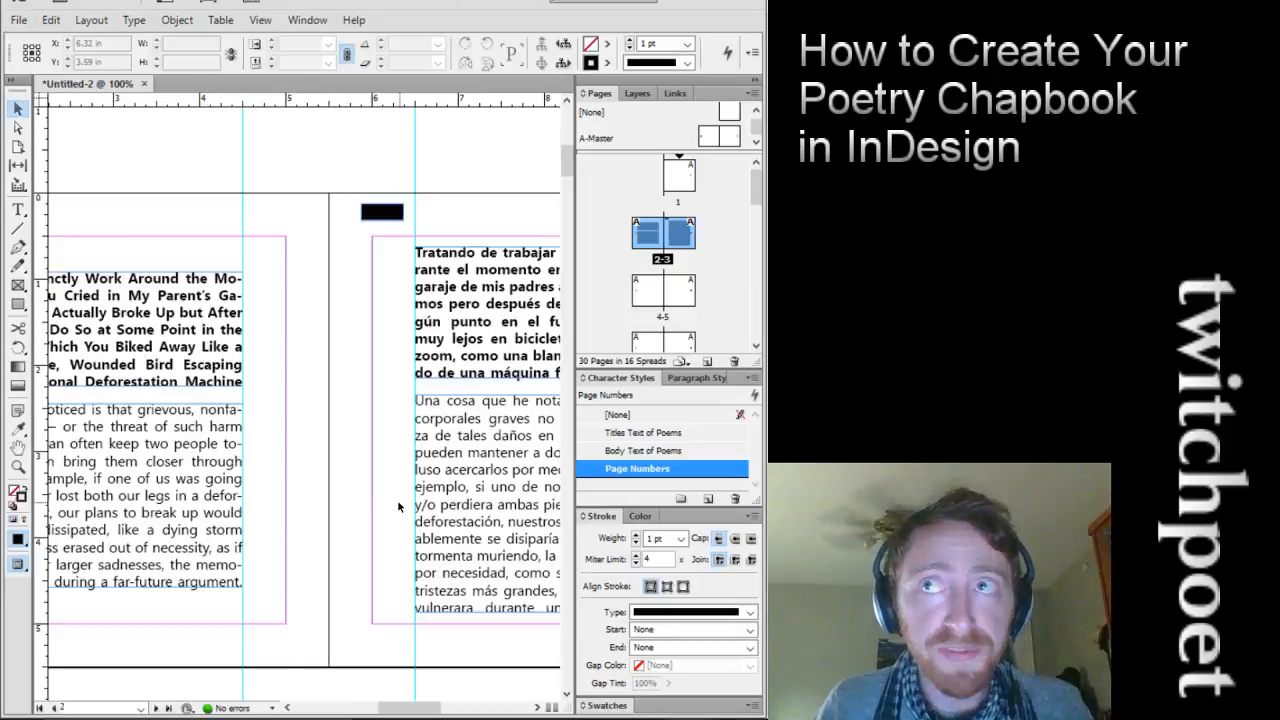
left_click_drag(433, 716, 413, 716)
scroll(447, 520, "down", 1)
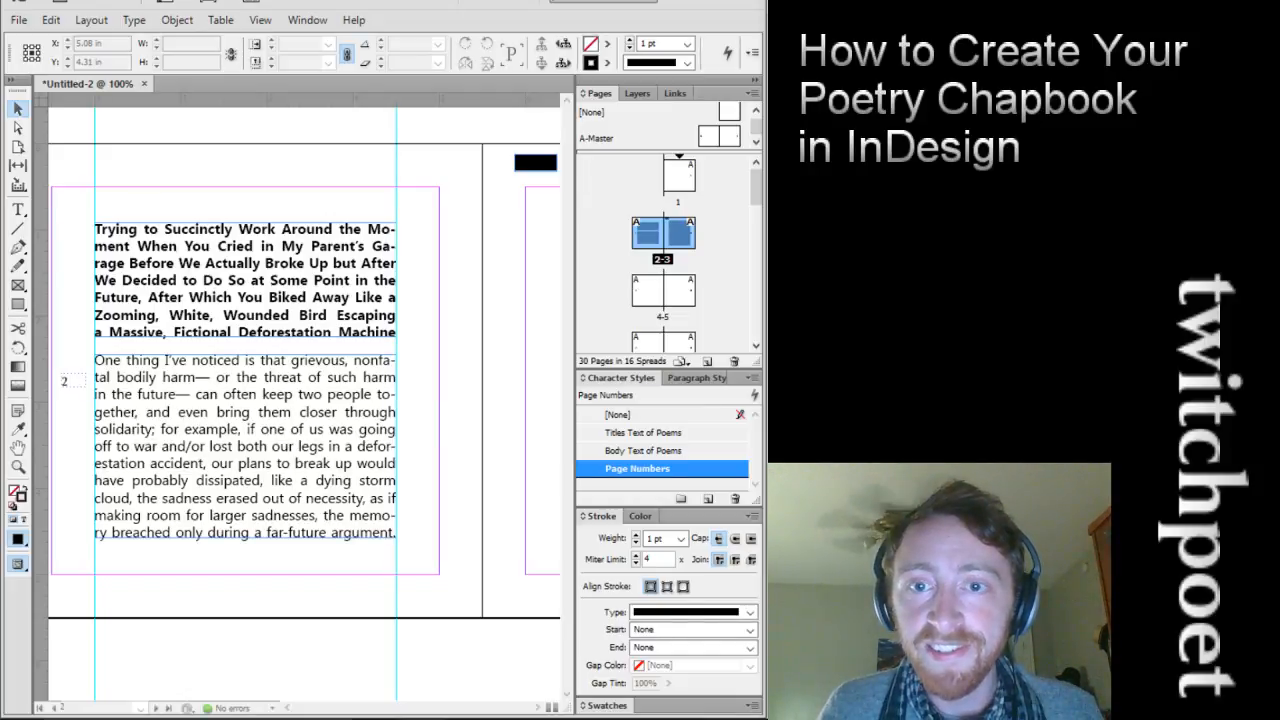
key("ctrl+r")
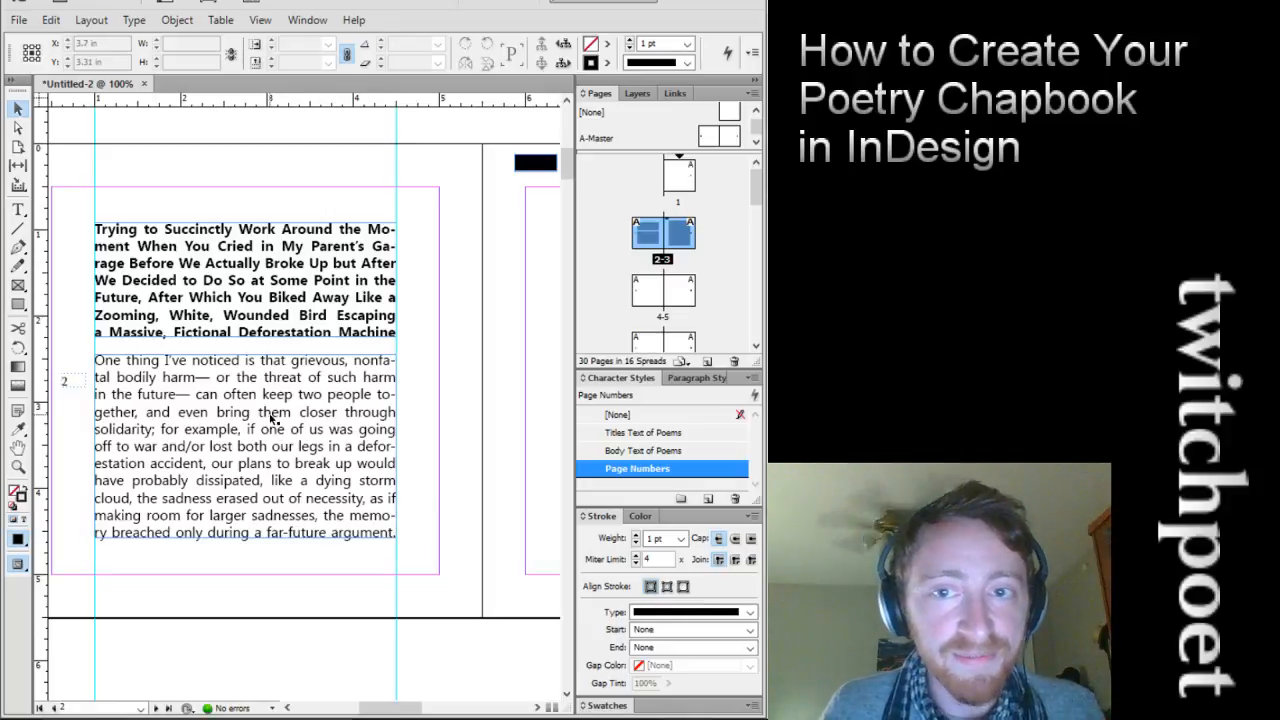
left_click_drag(358, 708, 415, 708)
scroll(245, 346, "up", 1)
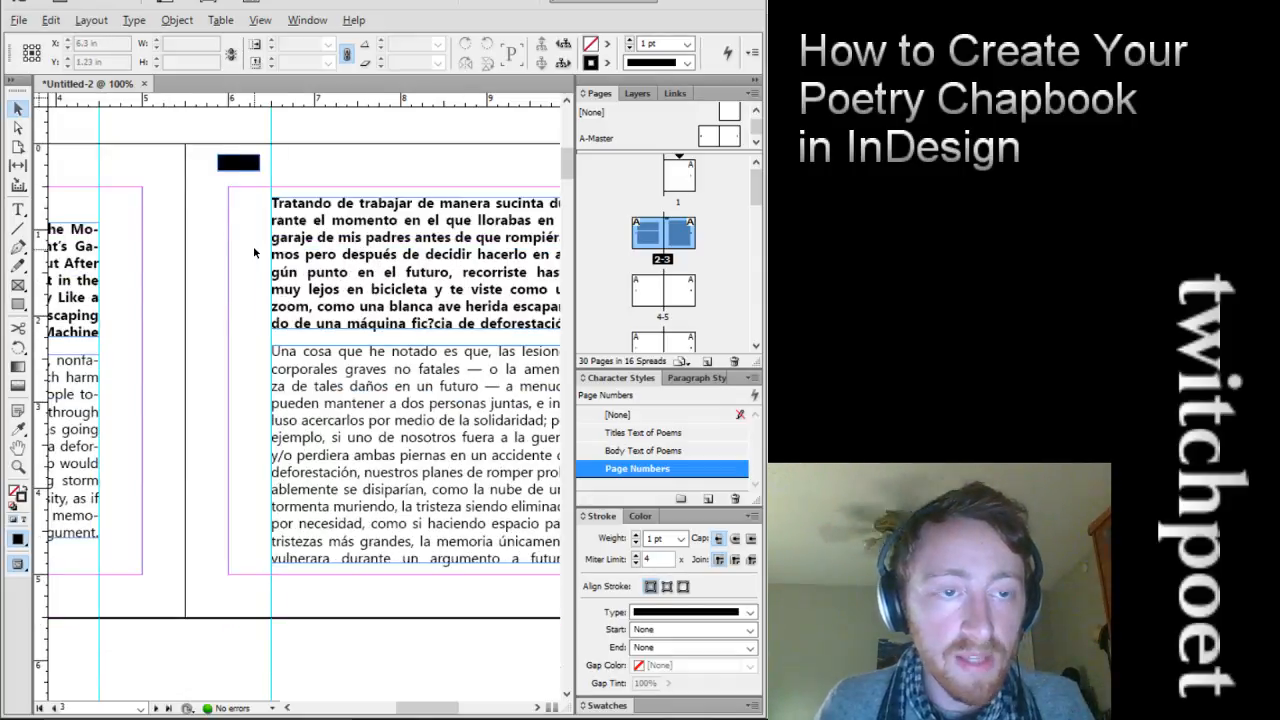
With blank page 4 ready for text, switch to the browser and copy the English poem title on page 4 of alien drug (gumroad).pdf
scroll(254, 252, "down", 1, "alt")
scroll(254, 252, "down", 8)
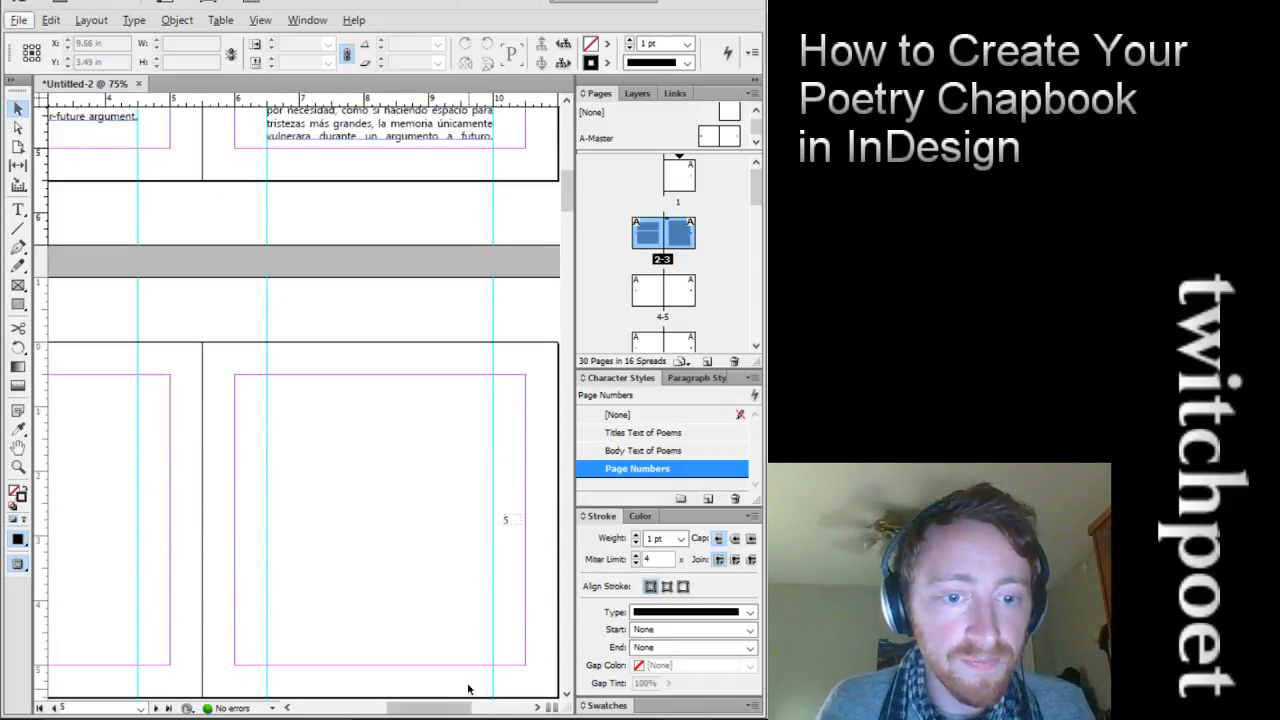
left_click_drag(460, 710, 416, 710)
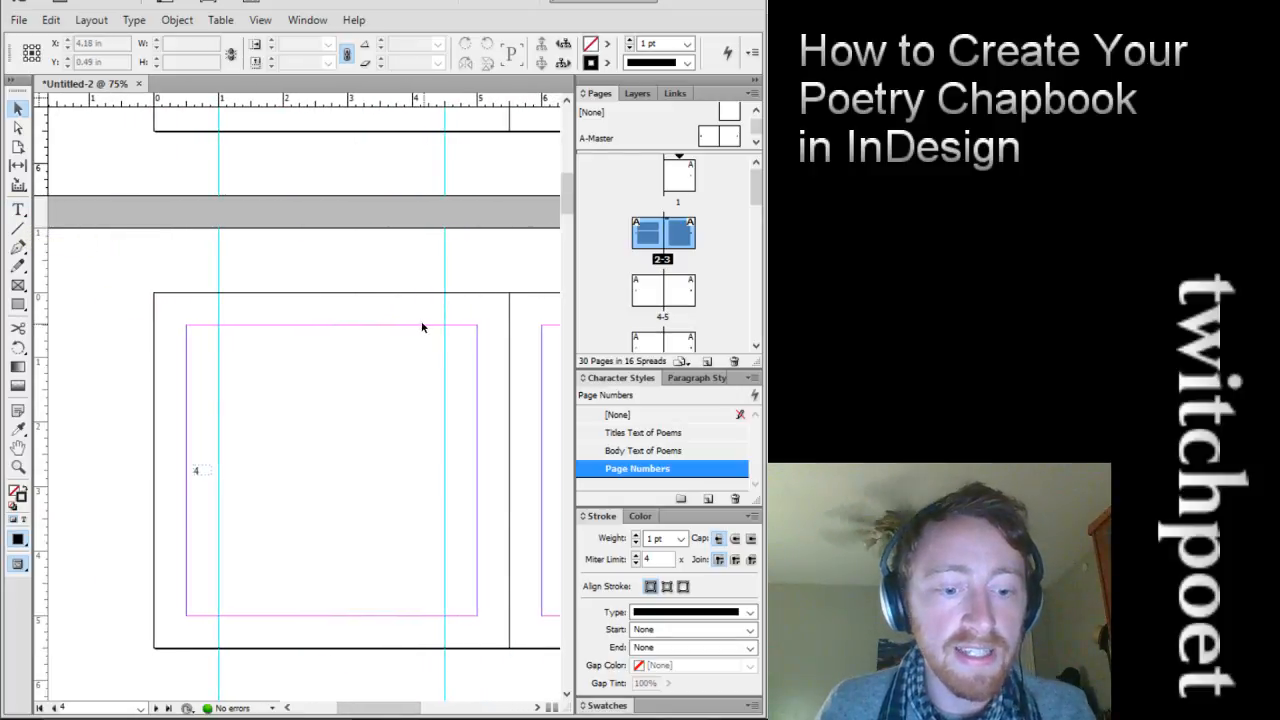
key("t")
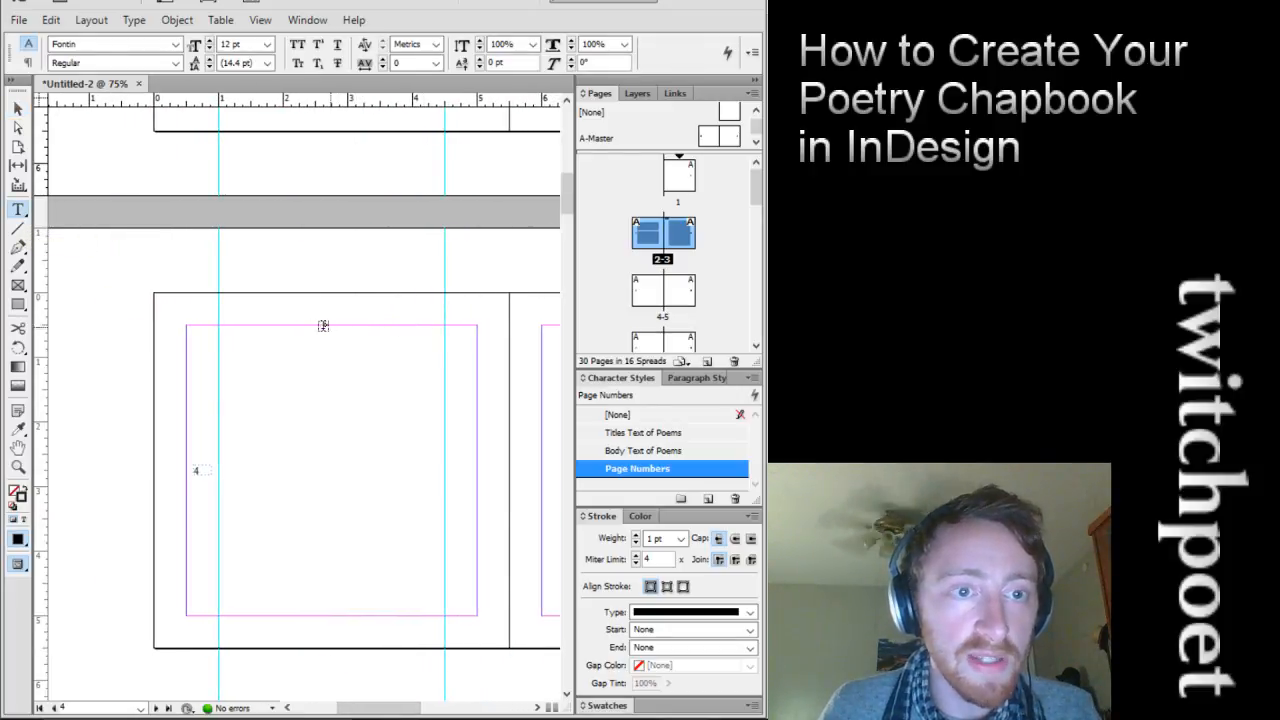
scroll(510, 283, "down", 1)
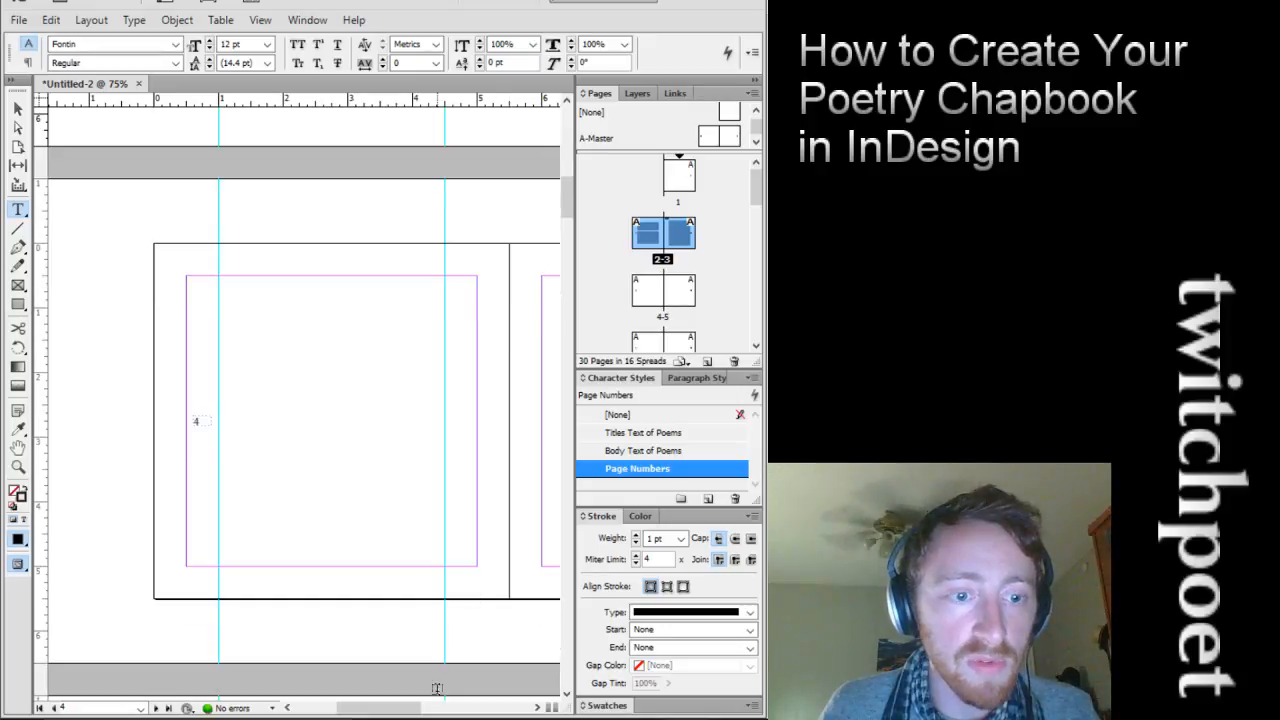
mouse_move(436, 712)
left_click(441, 655)
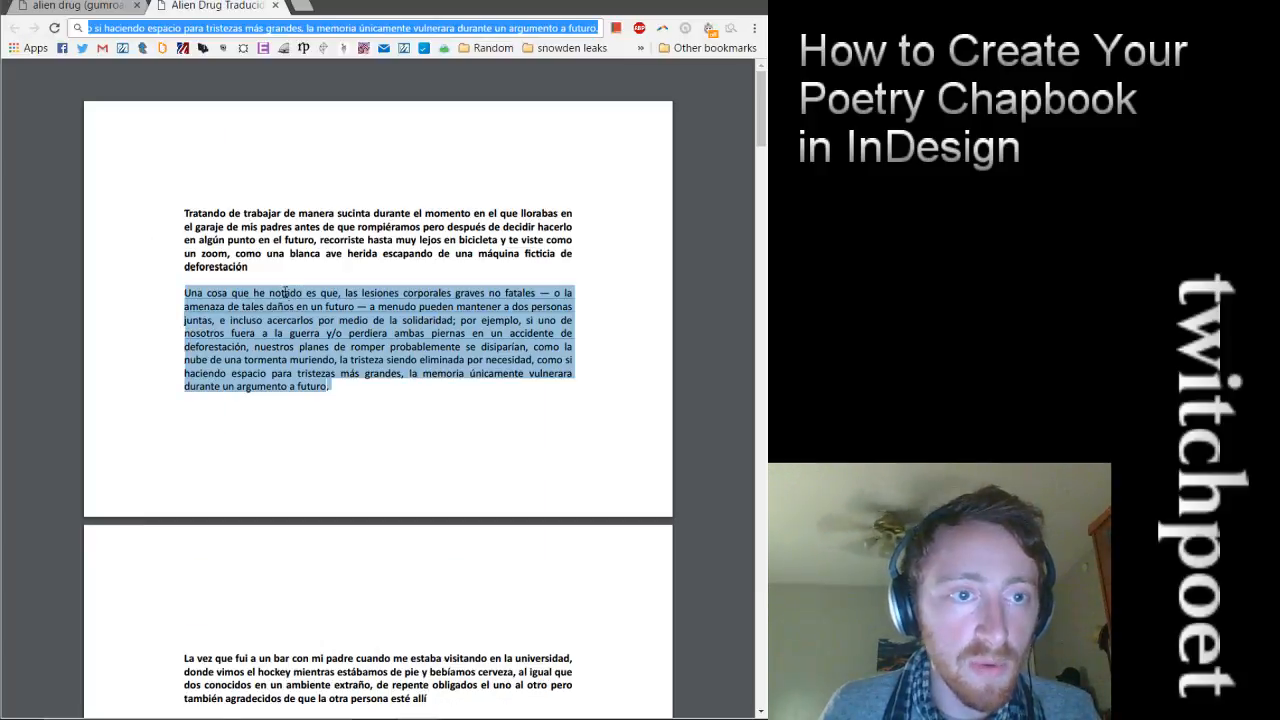
key("ctrl+Tab")
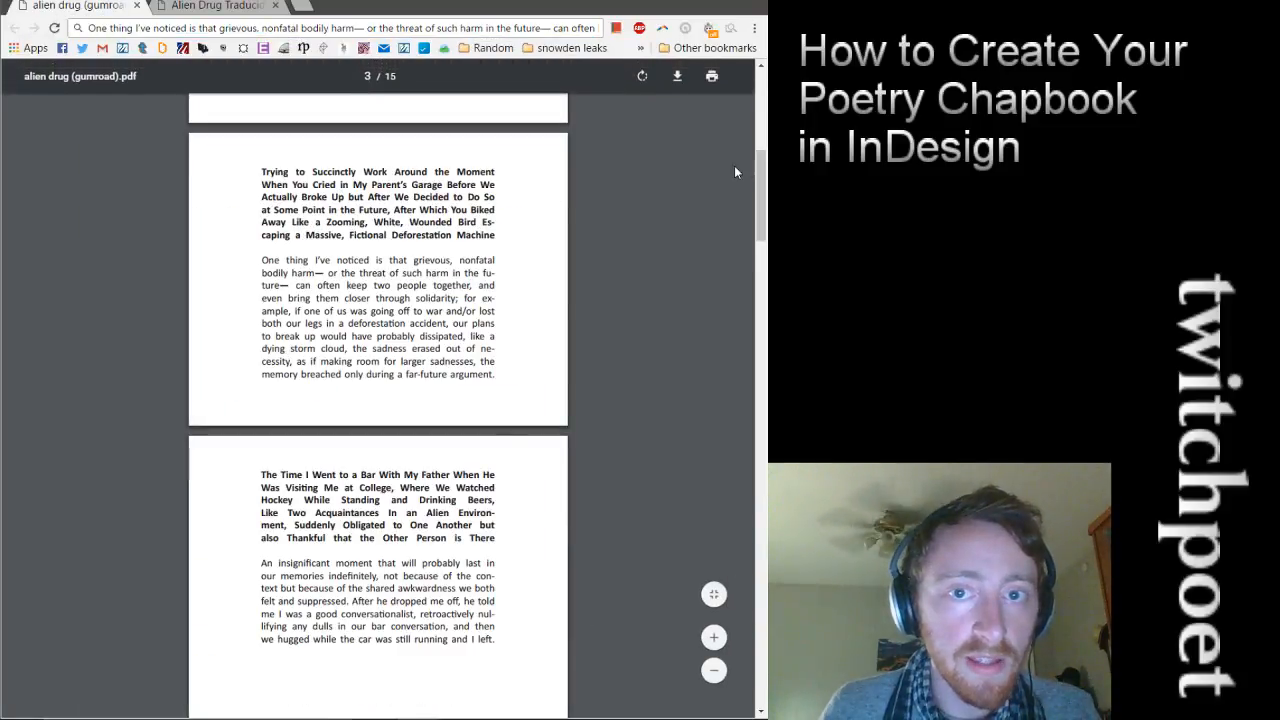
scroll(755, 129, "up", 4)
scroll(755, 232, "down", 8)
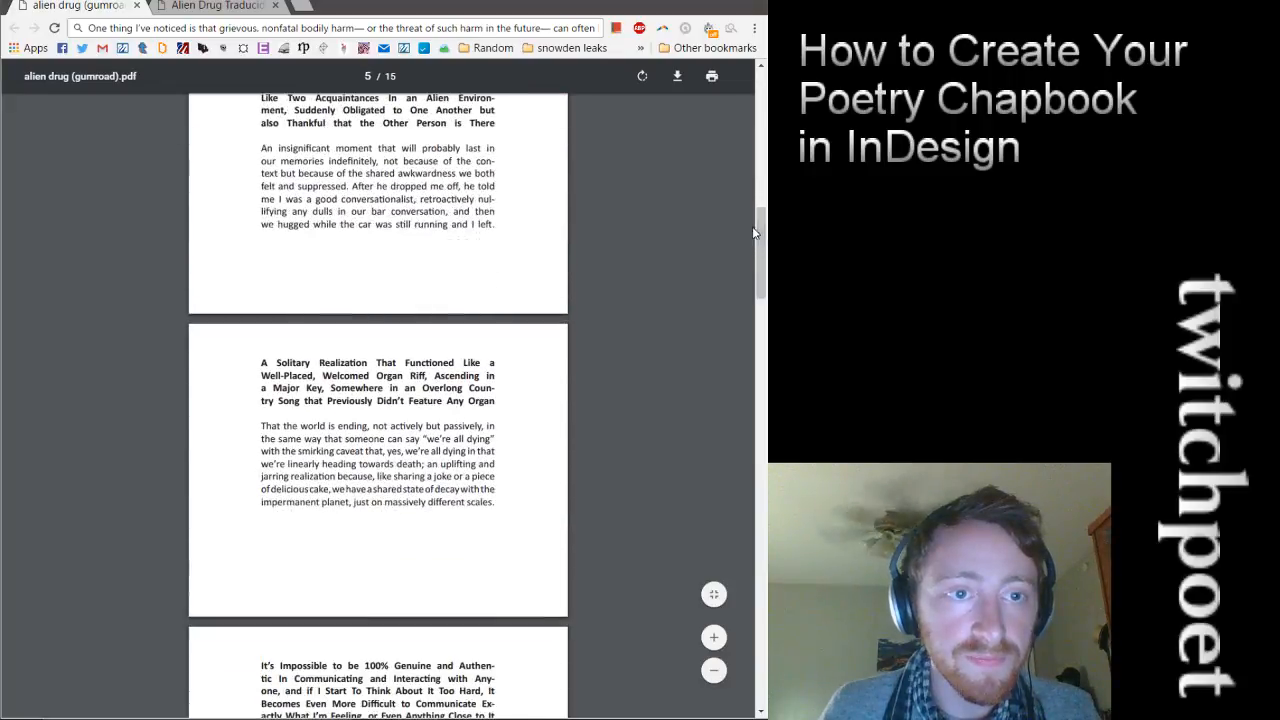
scroll(755, 232, "up", 3)
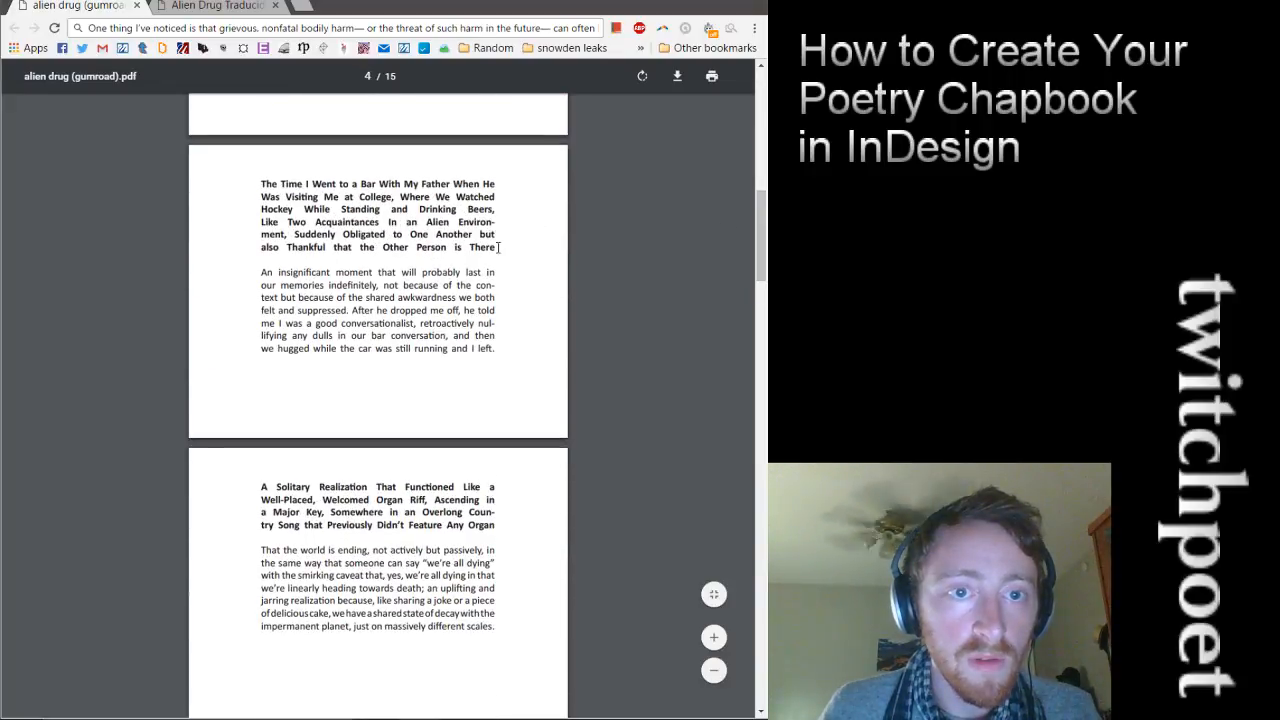
left_click_drag(498, 247, 262, 184)
right_click(312, 205)
left_click(334, 214)
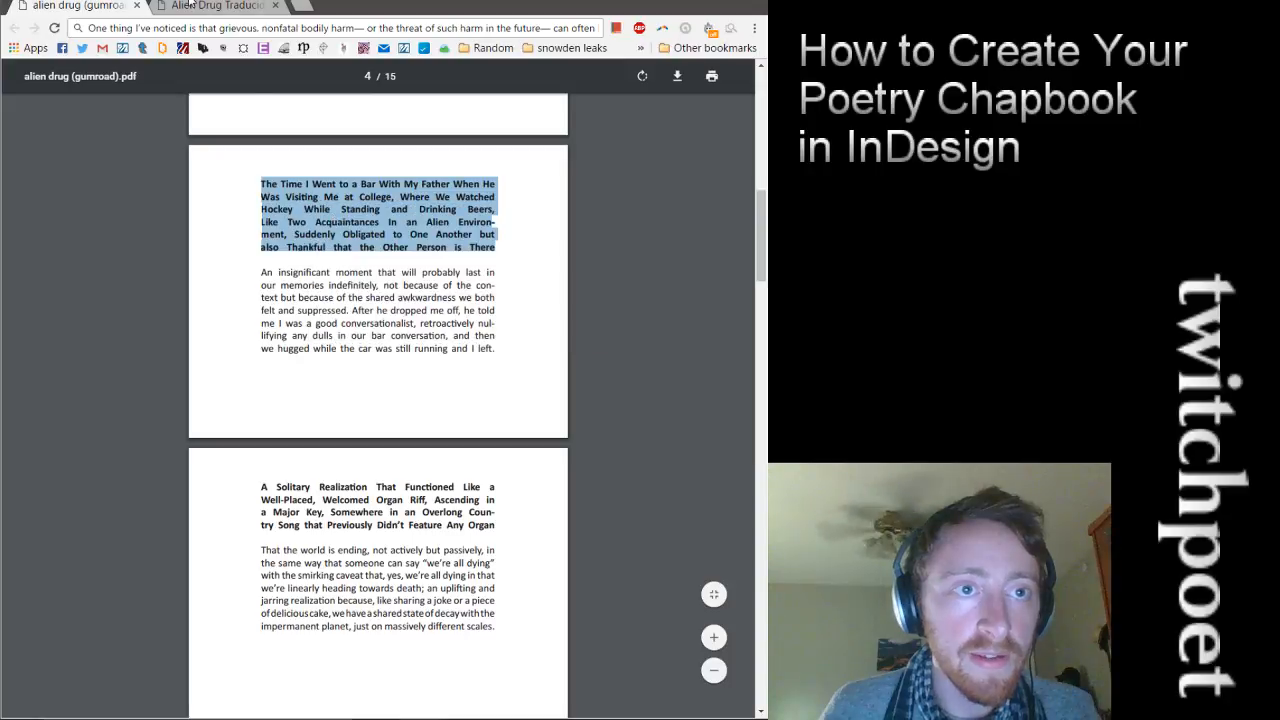
Paste the title into the browser's address bar to flatten its line breaks, copy it from there, and return to InDesign
left_click(201, 29)
key("ctrl+v")
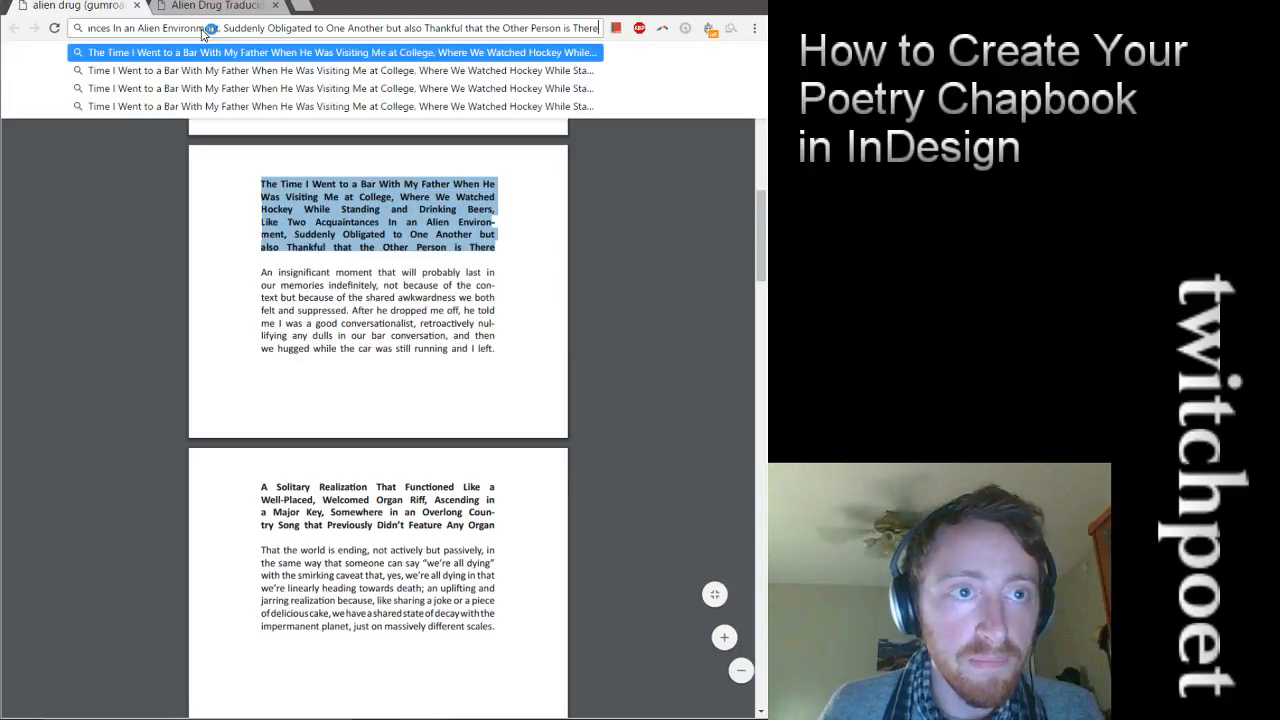
key("ctrl+a")
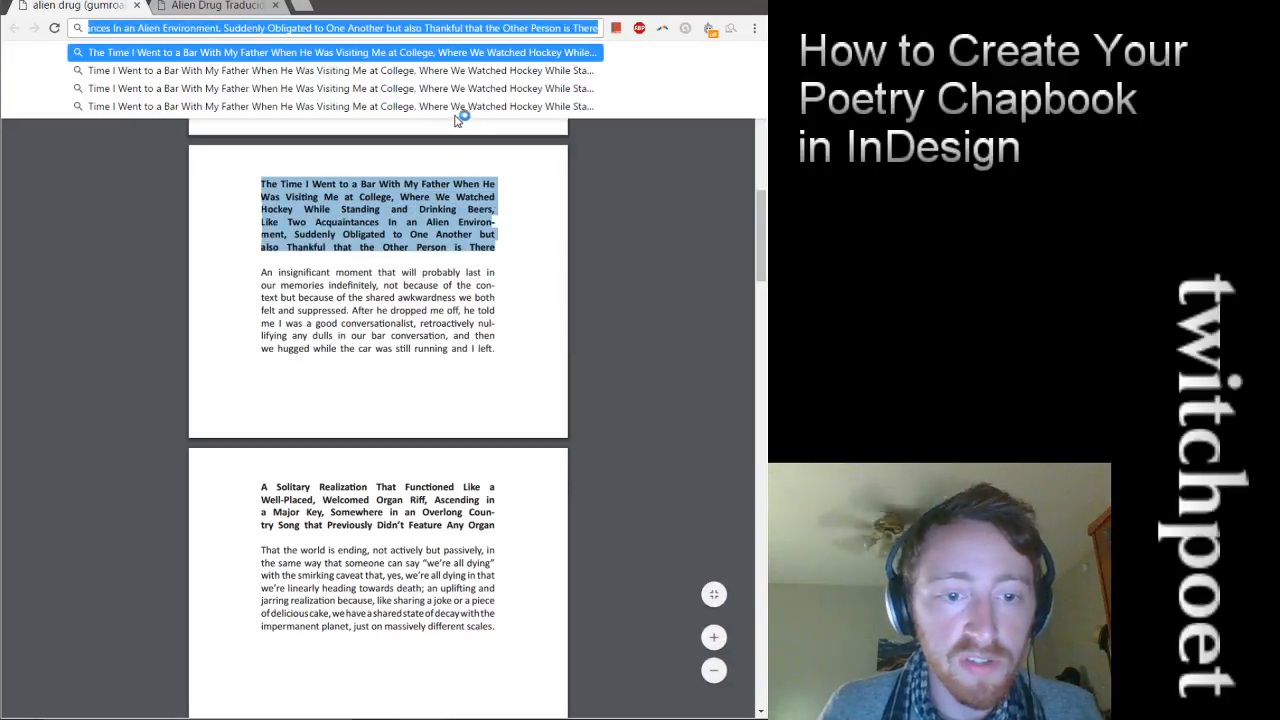
key("alt+Tab")
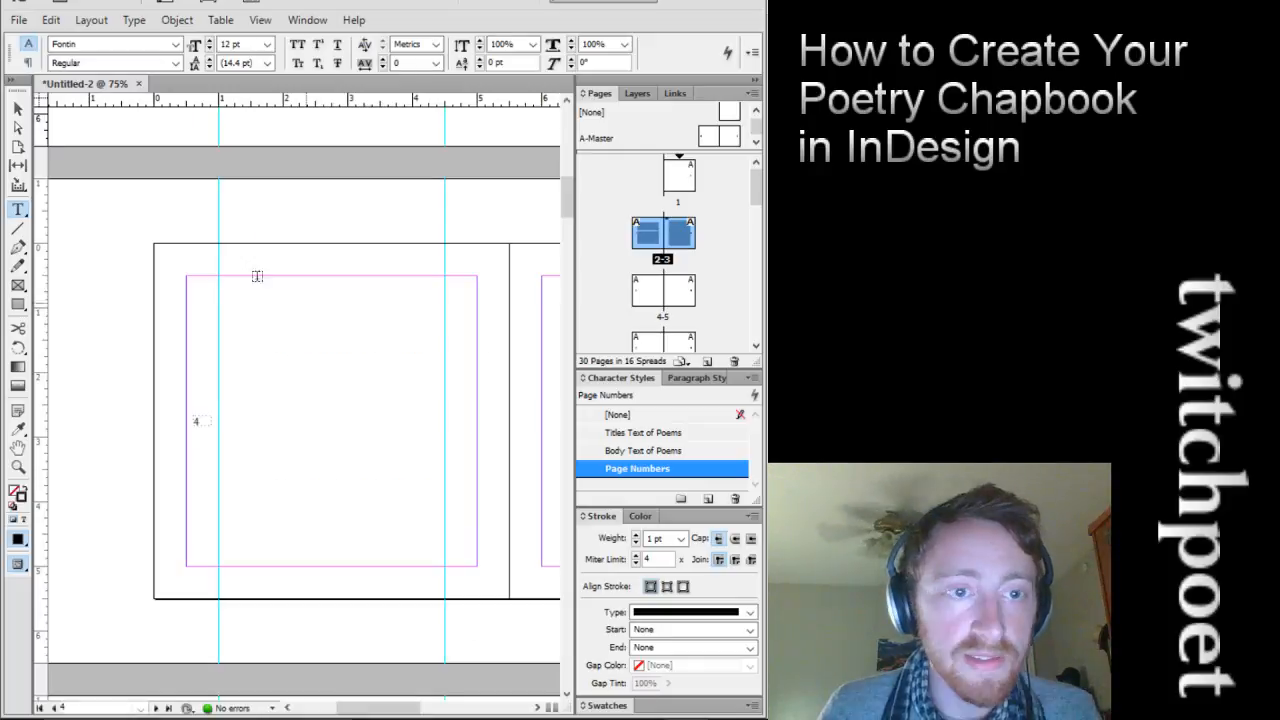
Create a 3.5 by 1.85 in text frame between the guides at page 4's upper margin and paste the copied title into it
left_click_drag(219, 276, 445, 390)
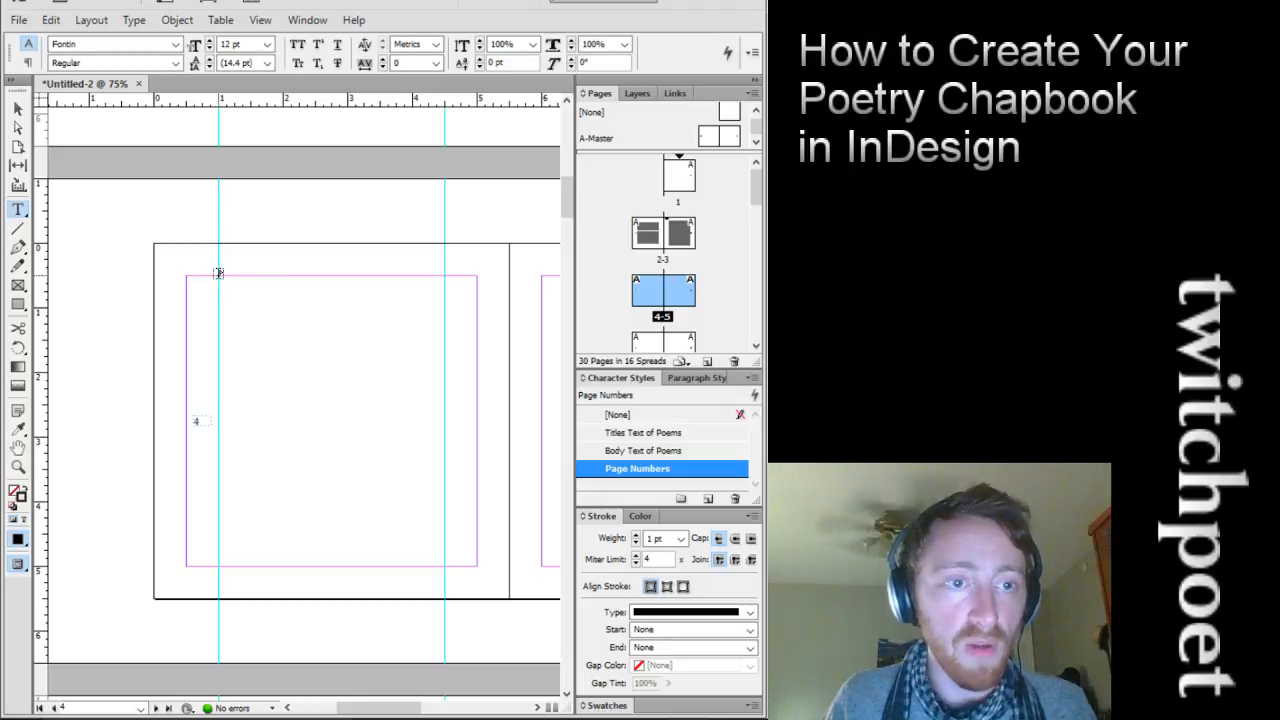
left_click_drag(218, 273, 444, 394)
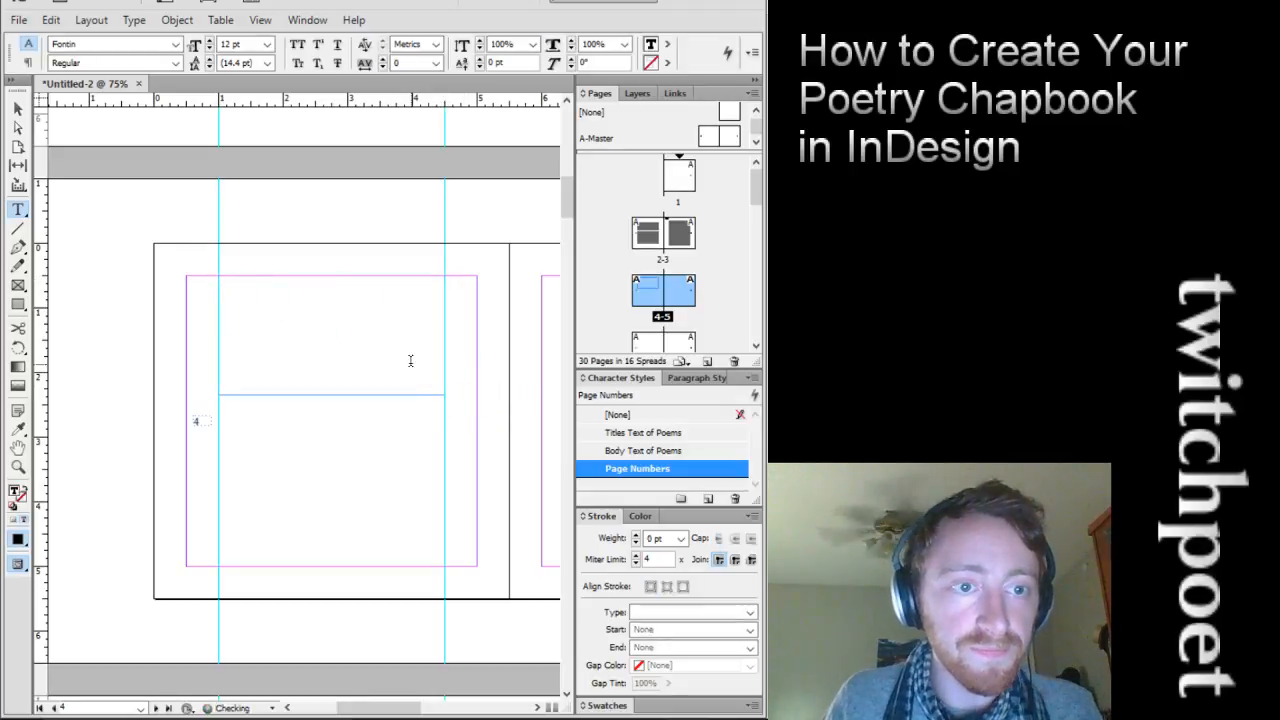
key("ctrl+v")
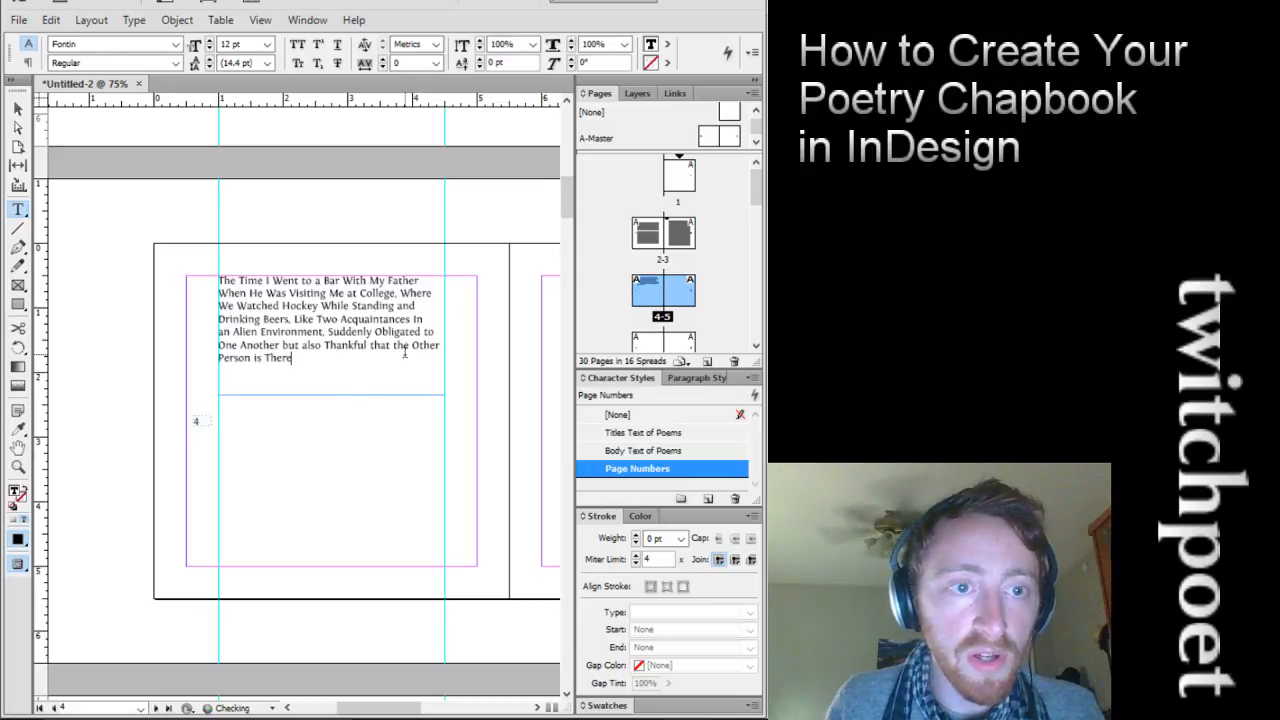
Format the page 4 title with the Titles Text of Poems character style and the Title & Body Text (Justified) paragraph style
left_click(645, 433)
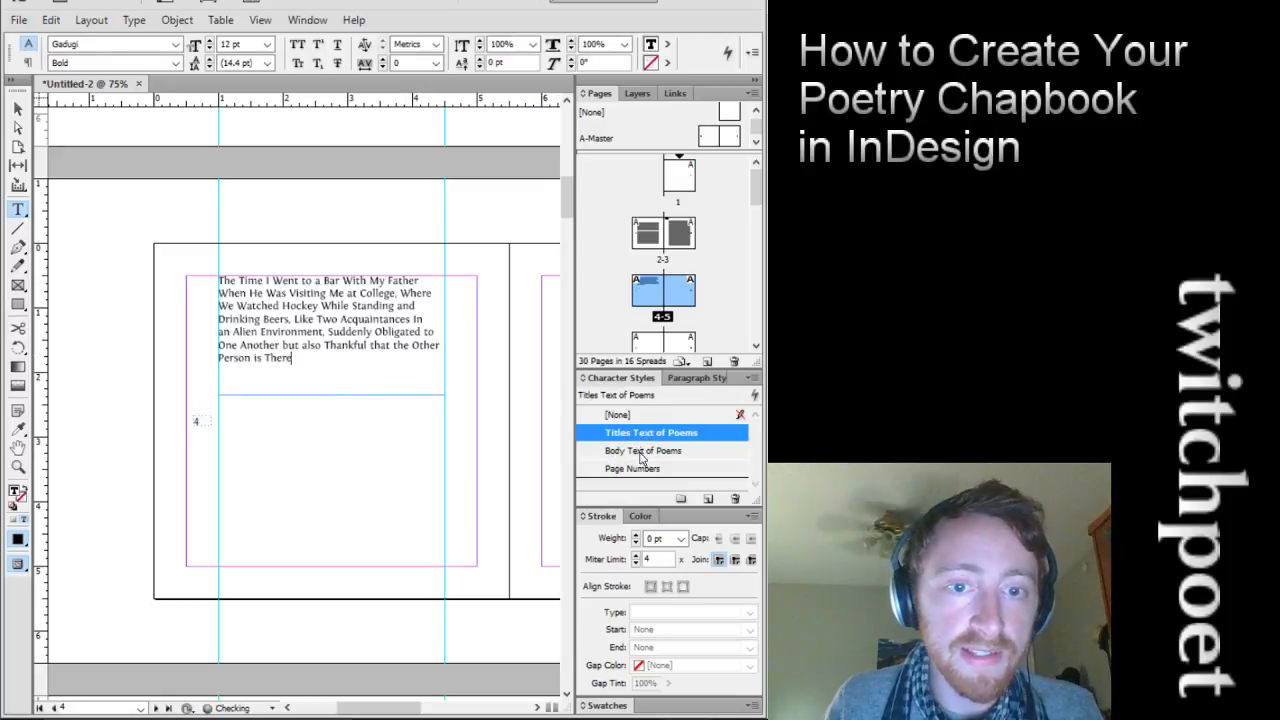
left_click(18, 108)
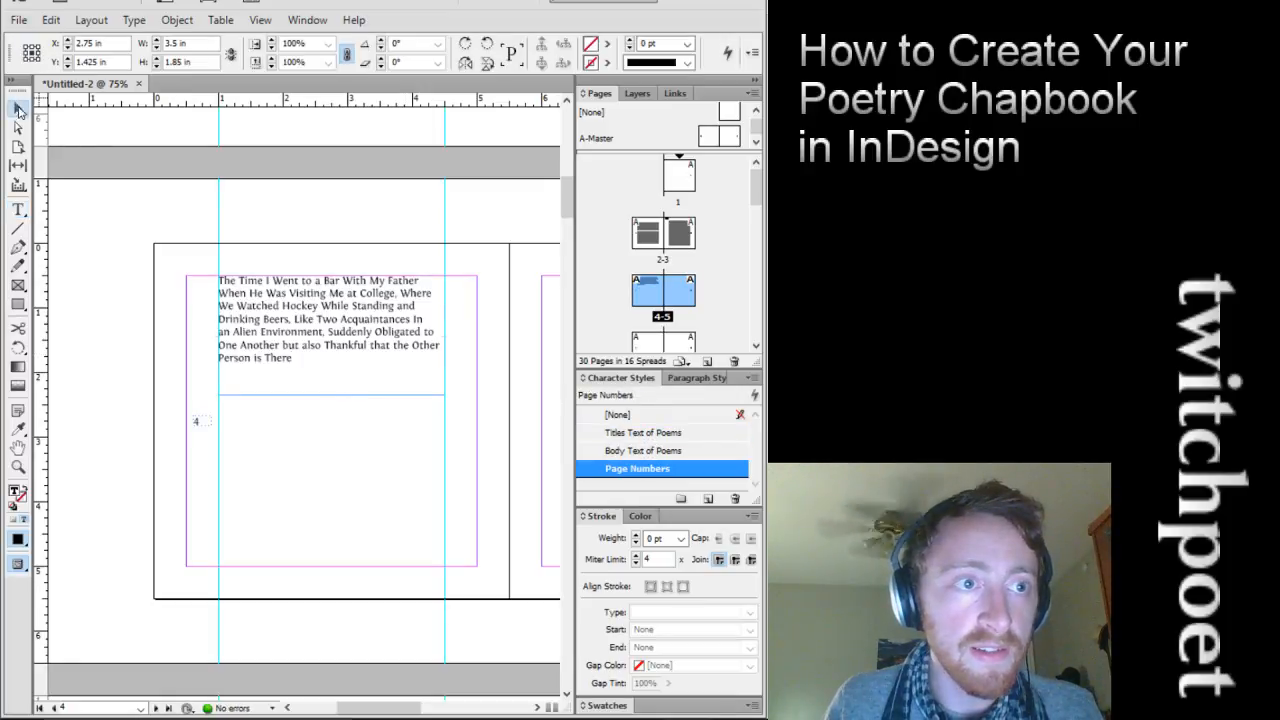
left_click(608, 433)
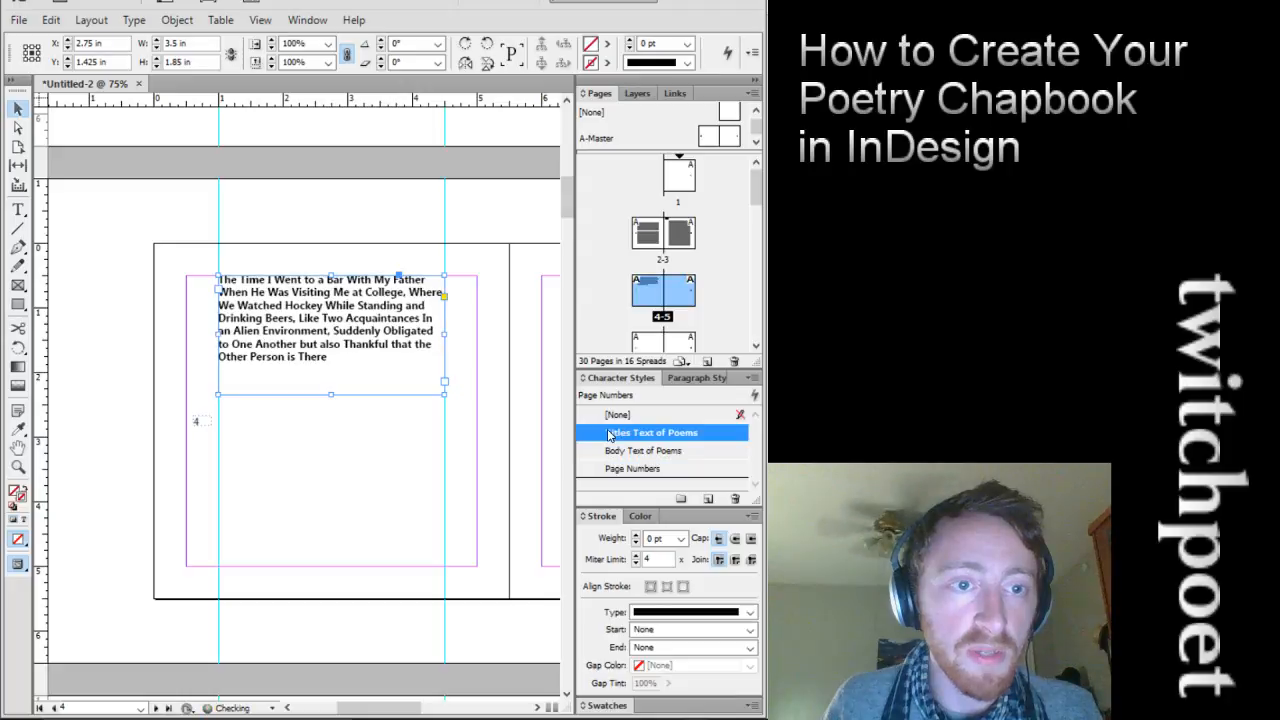
left_click(700, 388)
left_click(666, 433)
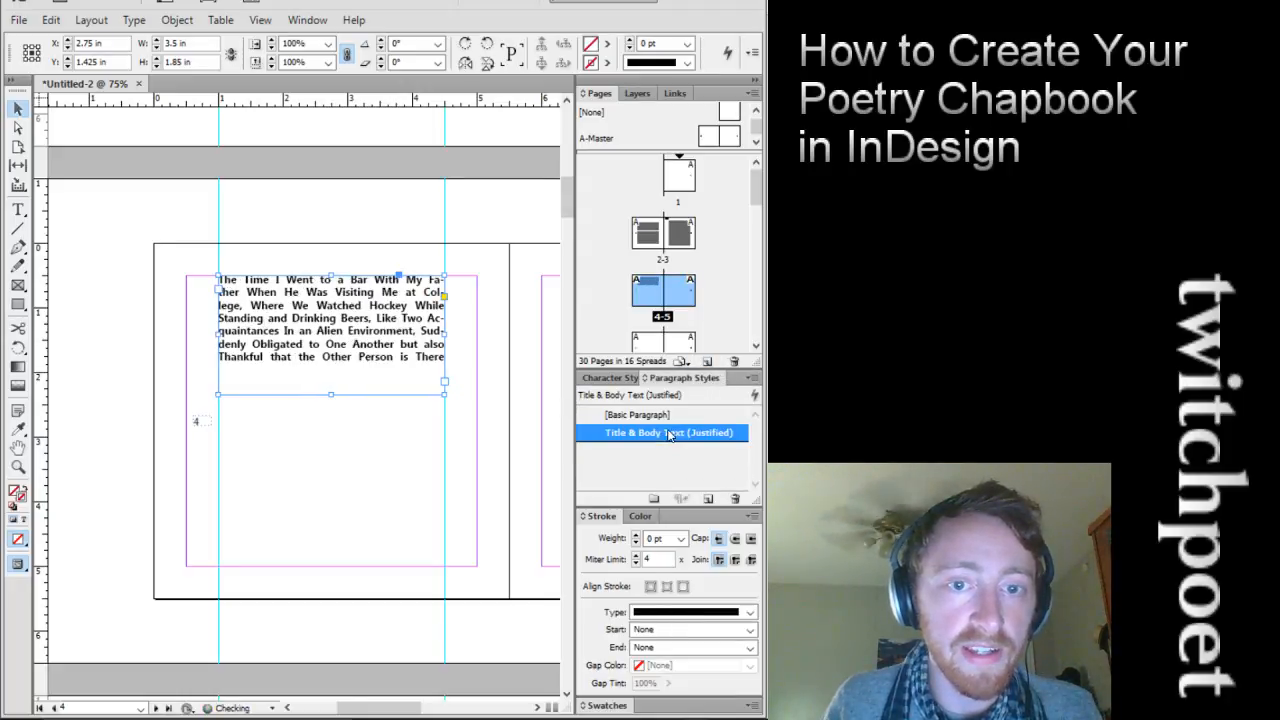
Fit the height of the page 4 title frame to its text
left_click(194, 419)
left_click(330, 395)
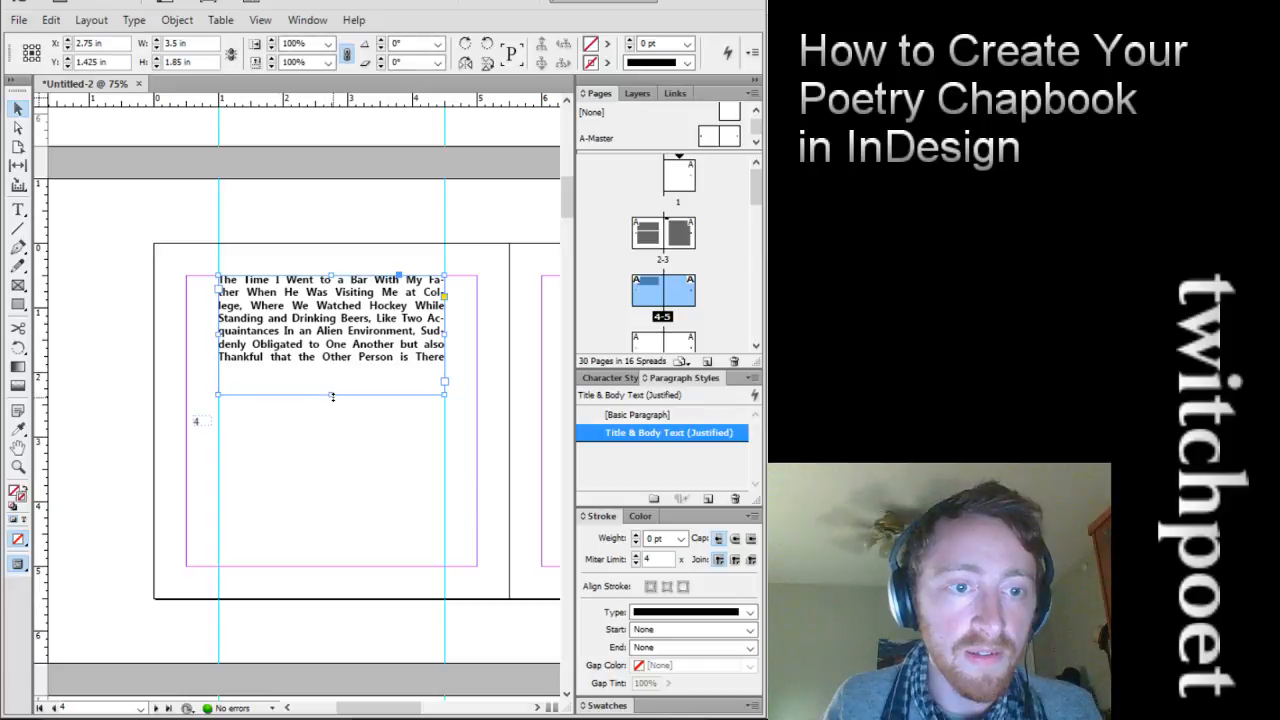
double_click(332, 395)
left_click(353, 391)
left_click(352, 325)
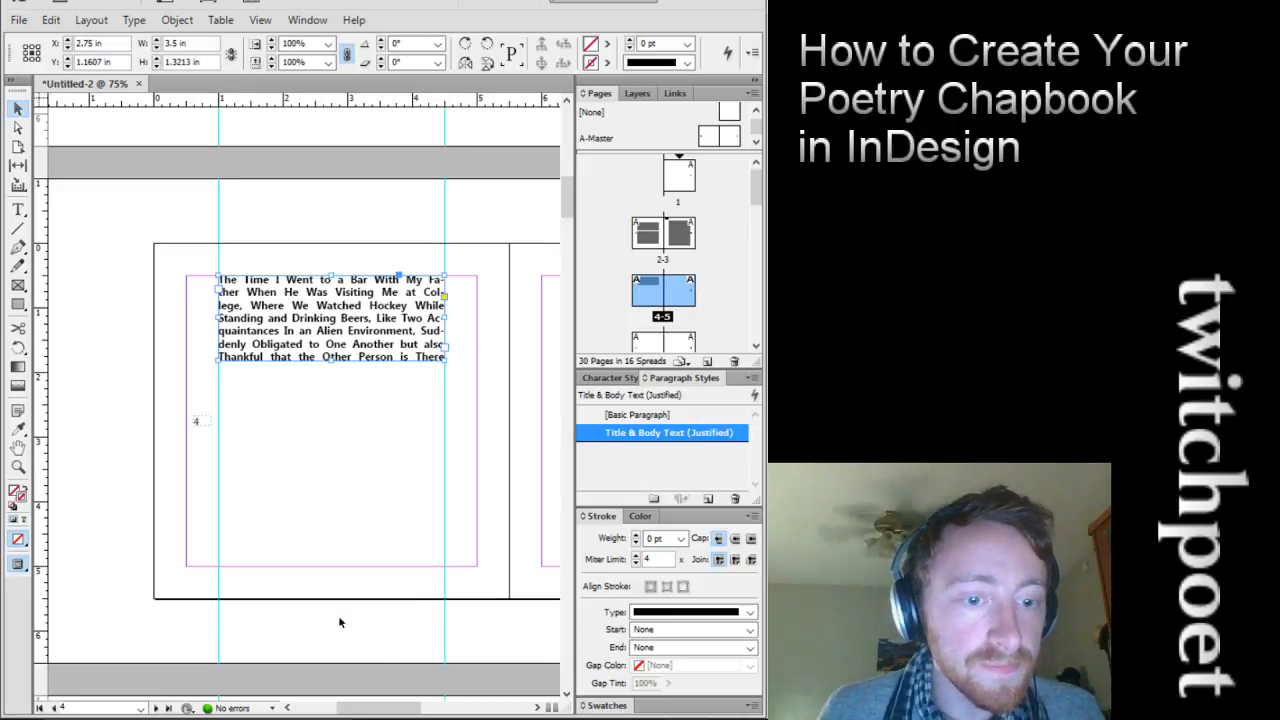
Copy the body of the same English poem from the PDF, flattening its line breaks through the browser's address bar, and return to InDesign
mouse_move(375, 649)
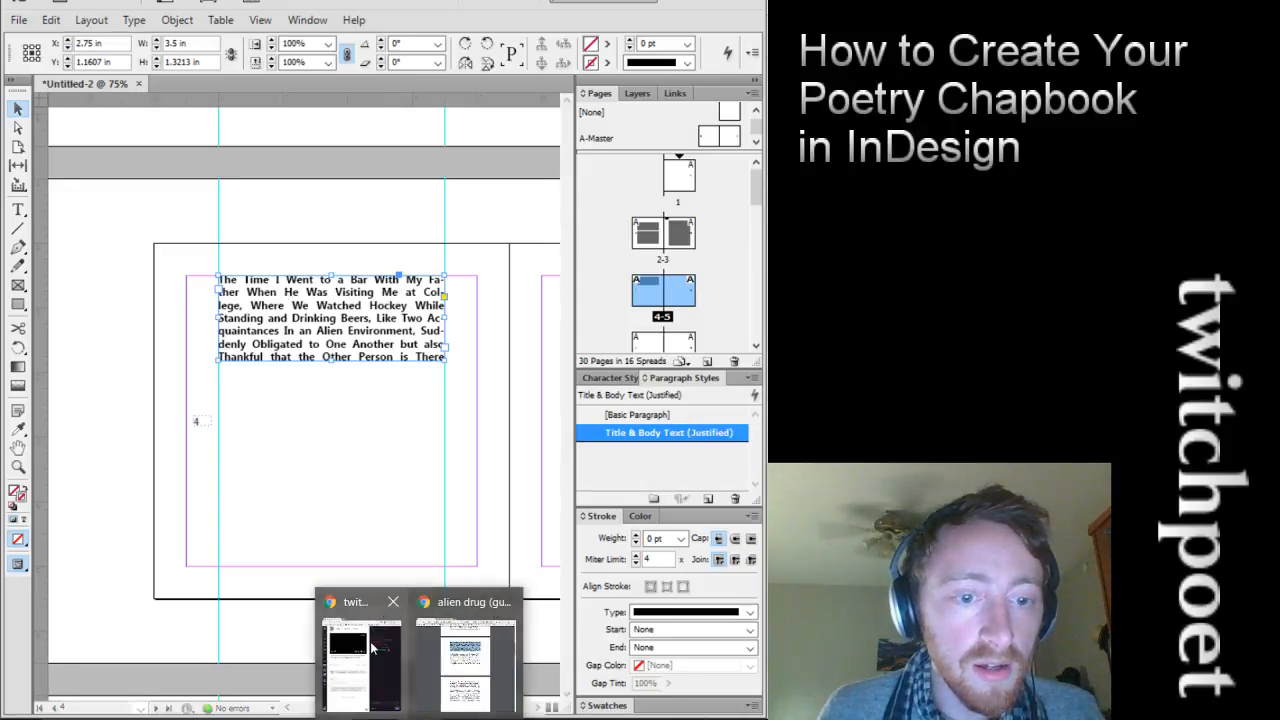
left_click(444, 650)
left_click_drag(496, 350, 260, 272)
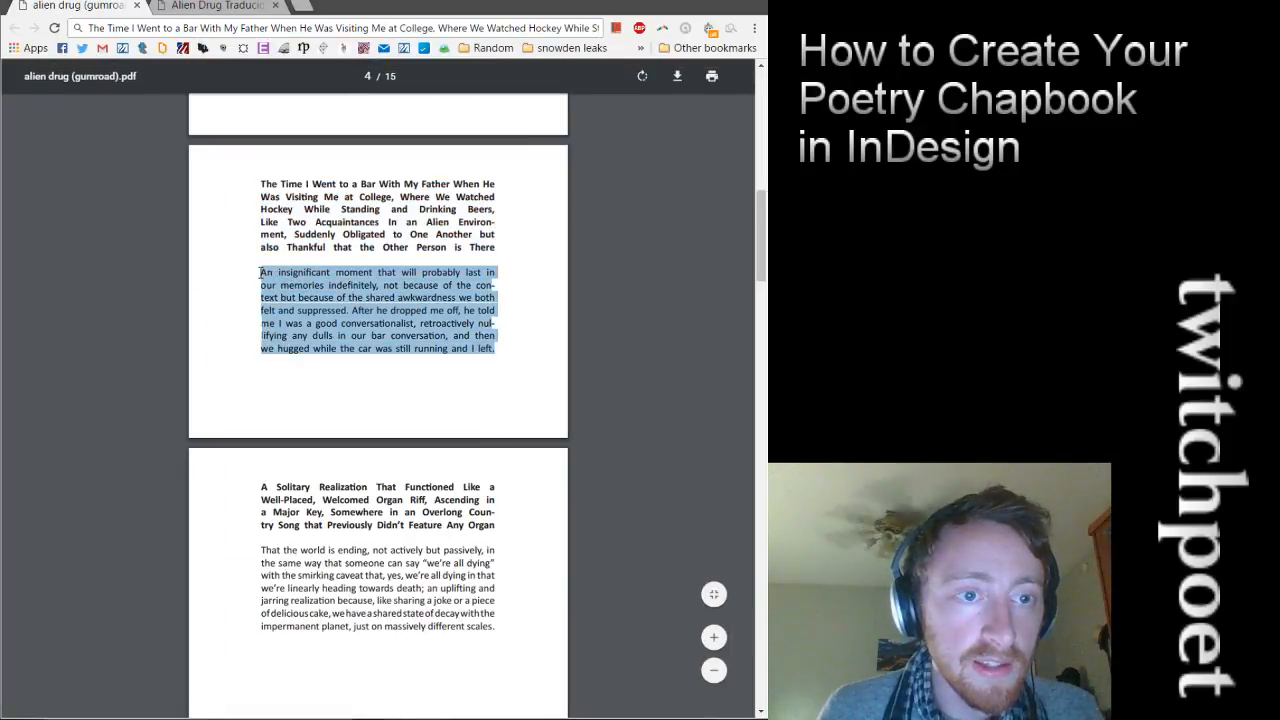
left_click(186, 28)
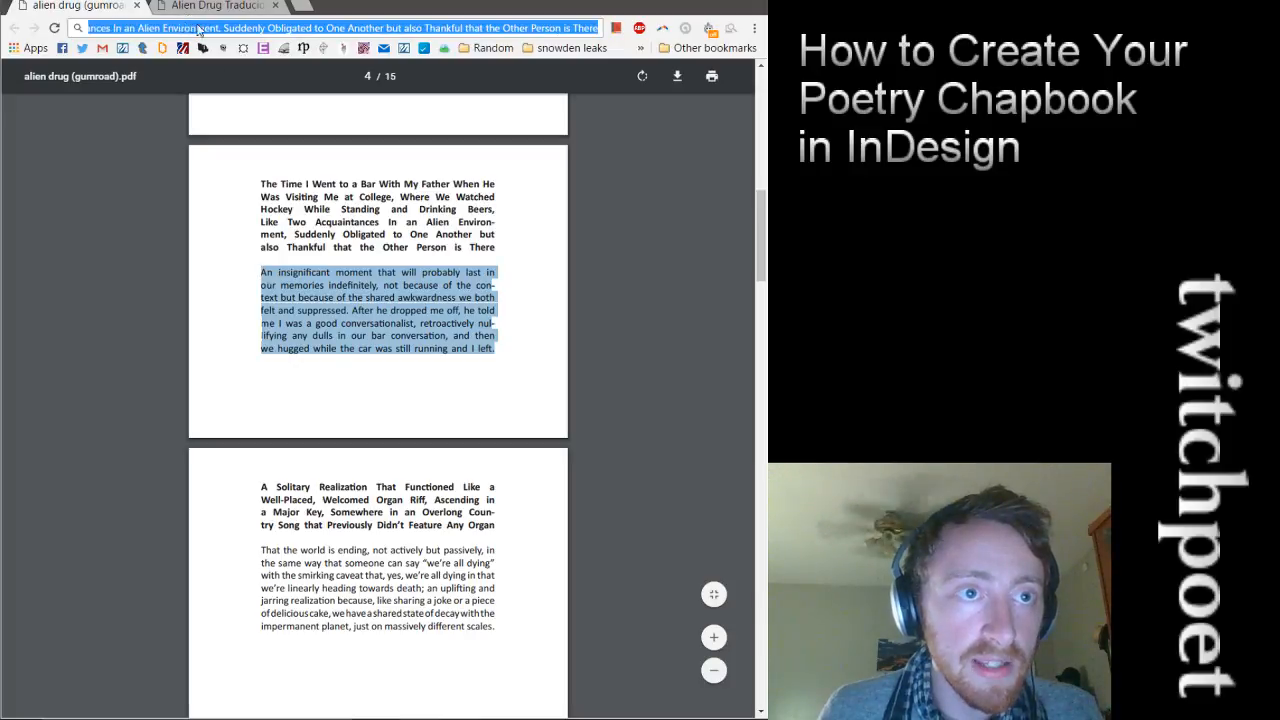
key("ctrl+v")
key("ctrl+a")
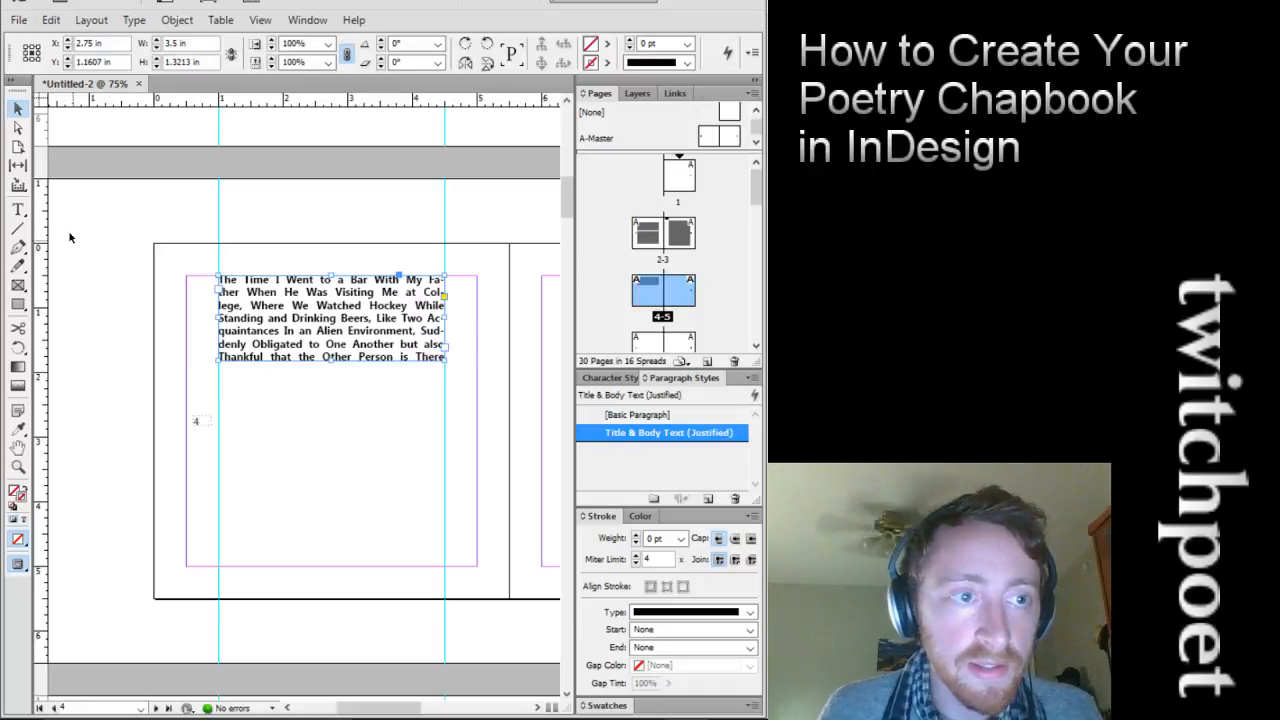
Create a text frame for the poem's body below the title on page 4, spanning the guides and reaching nearly to the lower margin
left_click(114, 249)
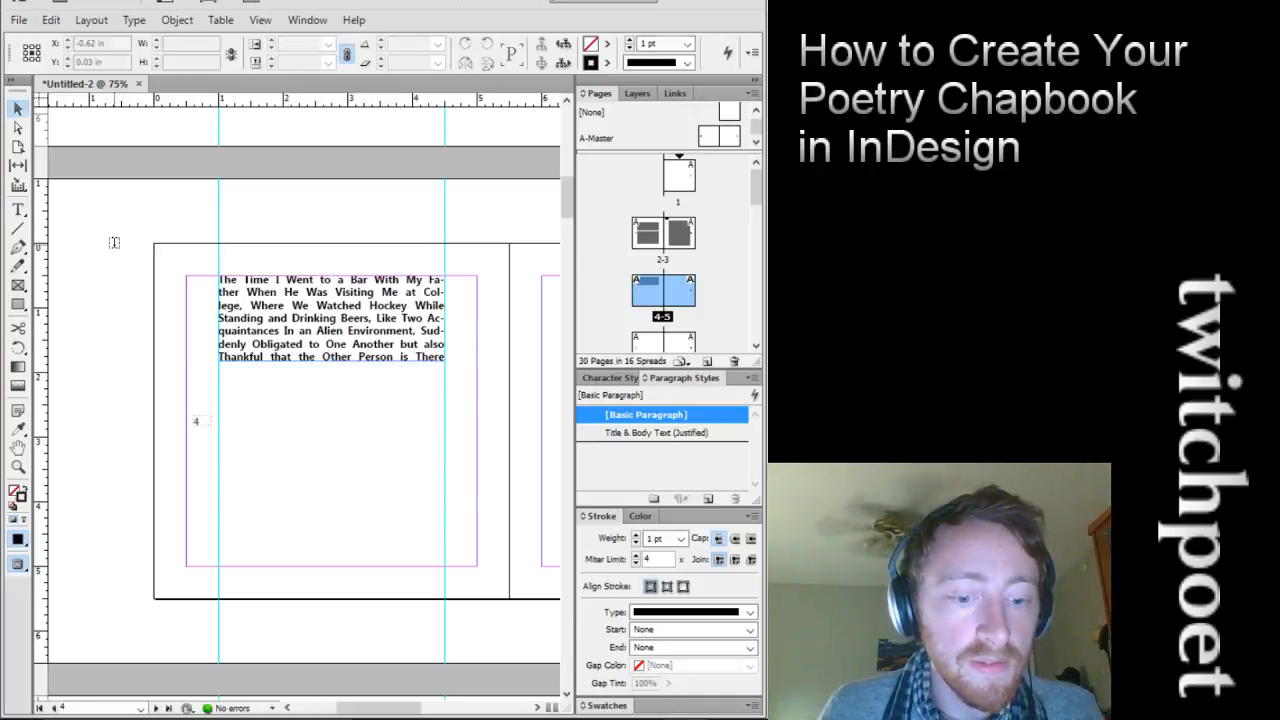
key("t")
left_click_drag(222, 397, 445, 563)
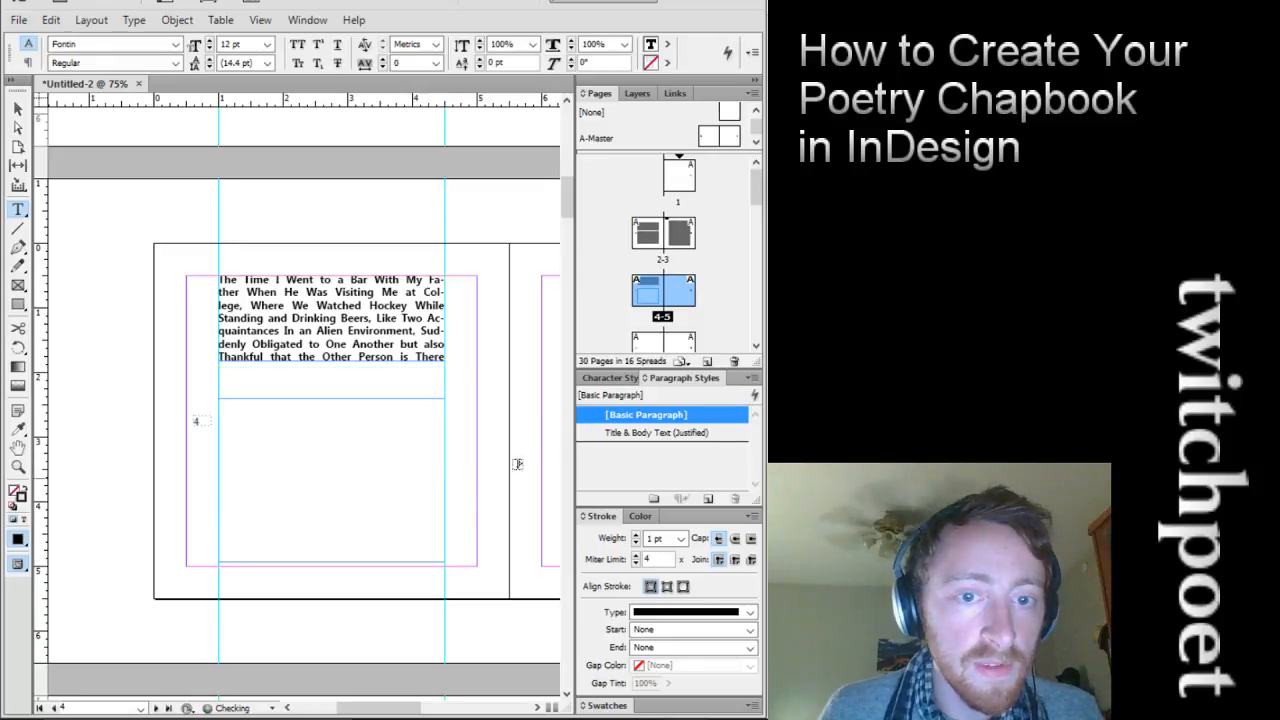
Give the empty body frame on page 4 the Body Text of Poems character style and the Title & Body Text (Justified) paragraph style
left_click(620, 378)
left_click(649, 452)
left_click(647, 434)
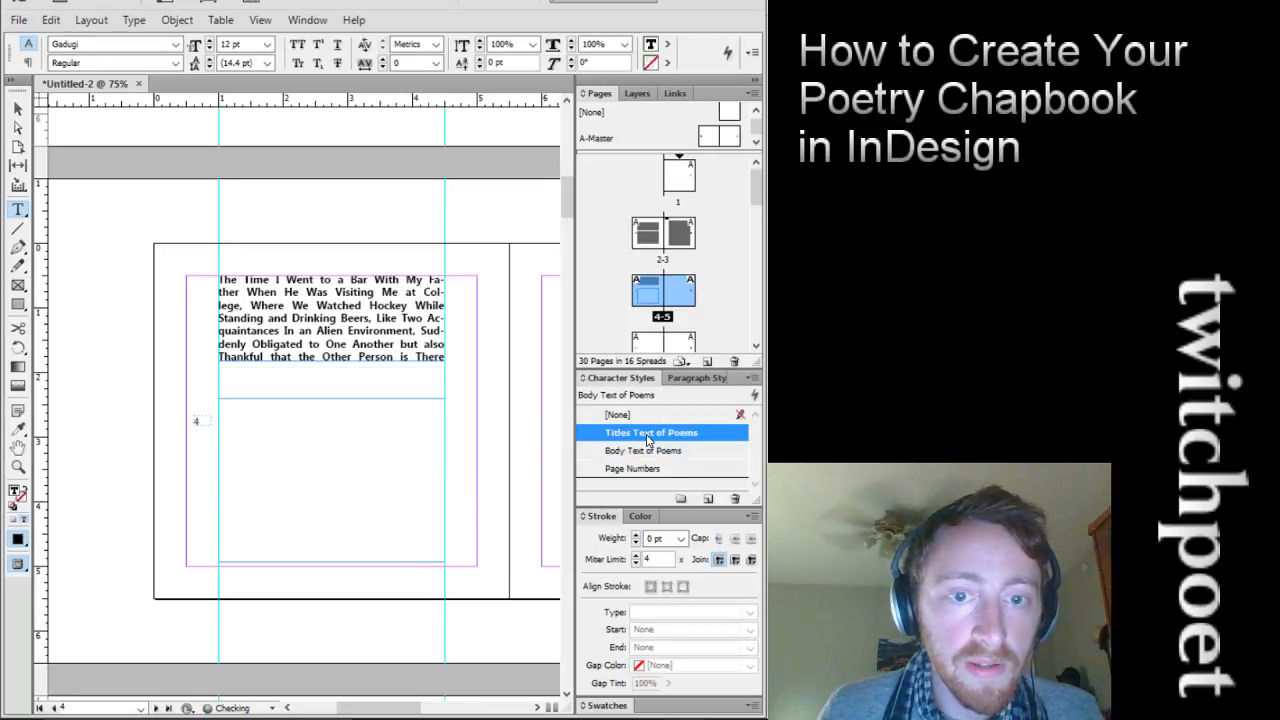
left_click(650, 451)
left_click(690, 378)
left_click(640, 432)
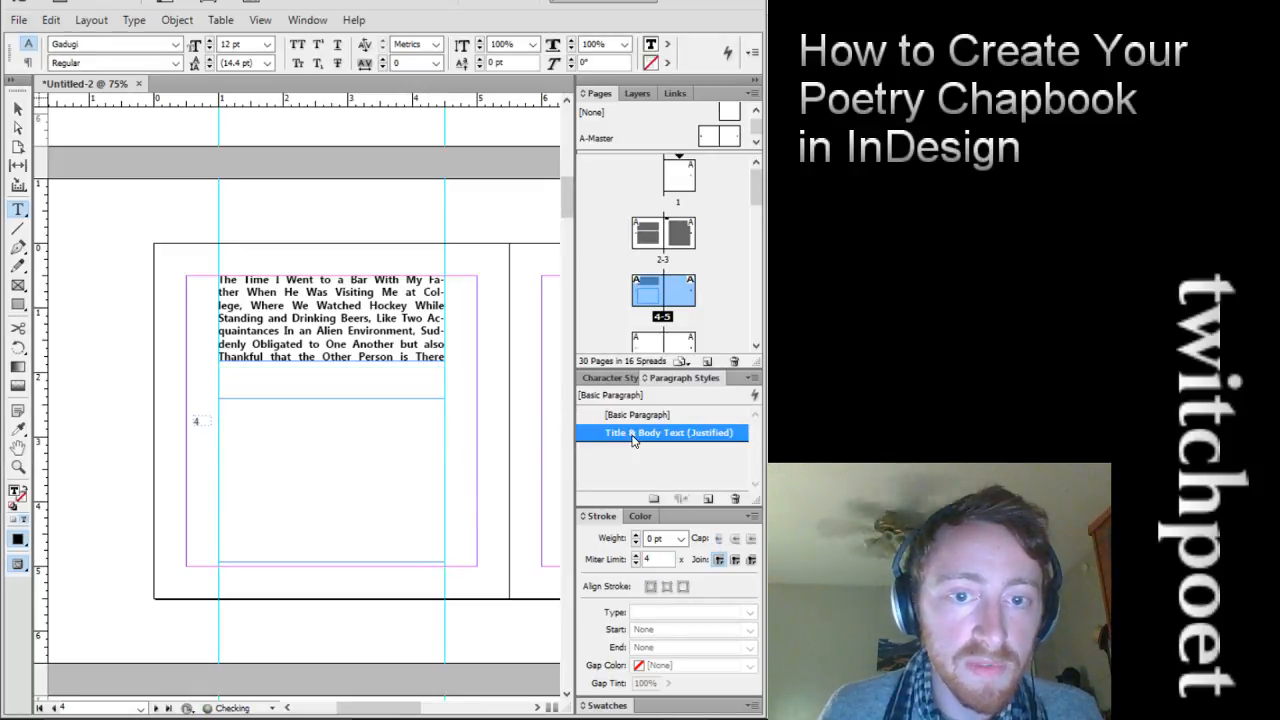
left_click(605, 377)
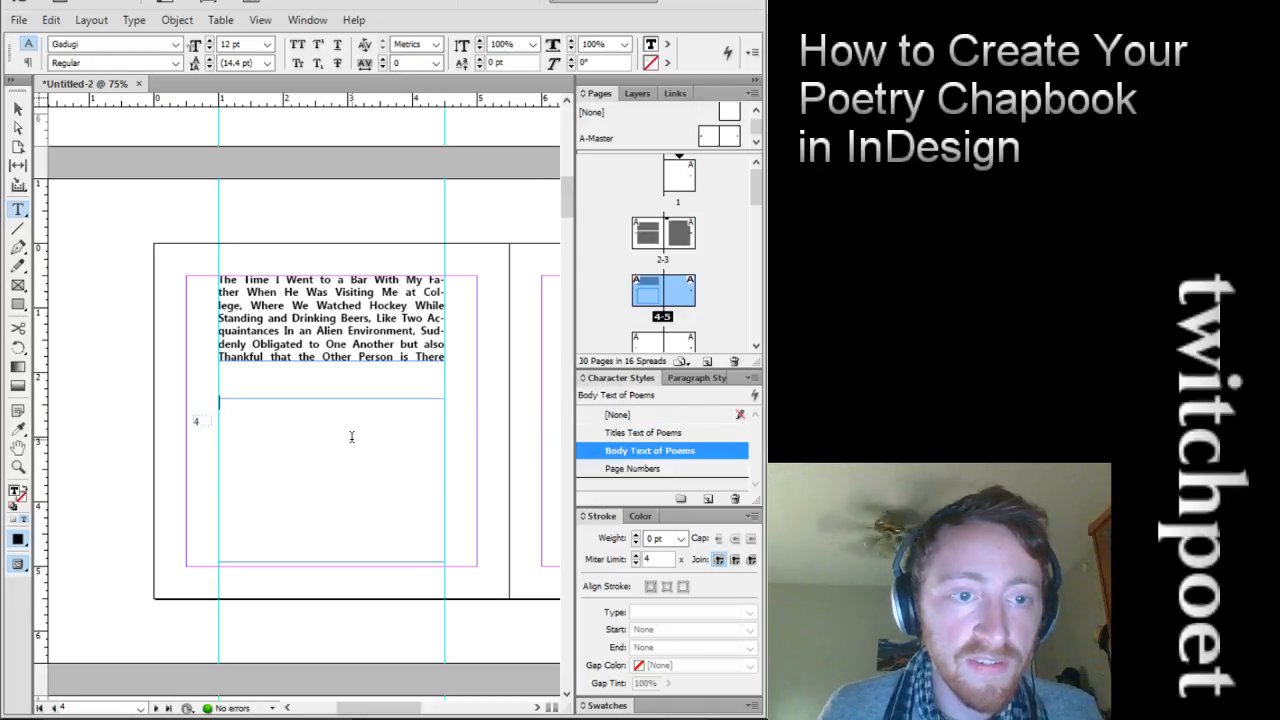
Paste the copied poem body into the lower frame on page 4 and fit the frame's height to its text
key("ctrl+v")
left_click(18, 108)
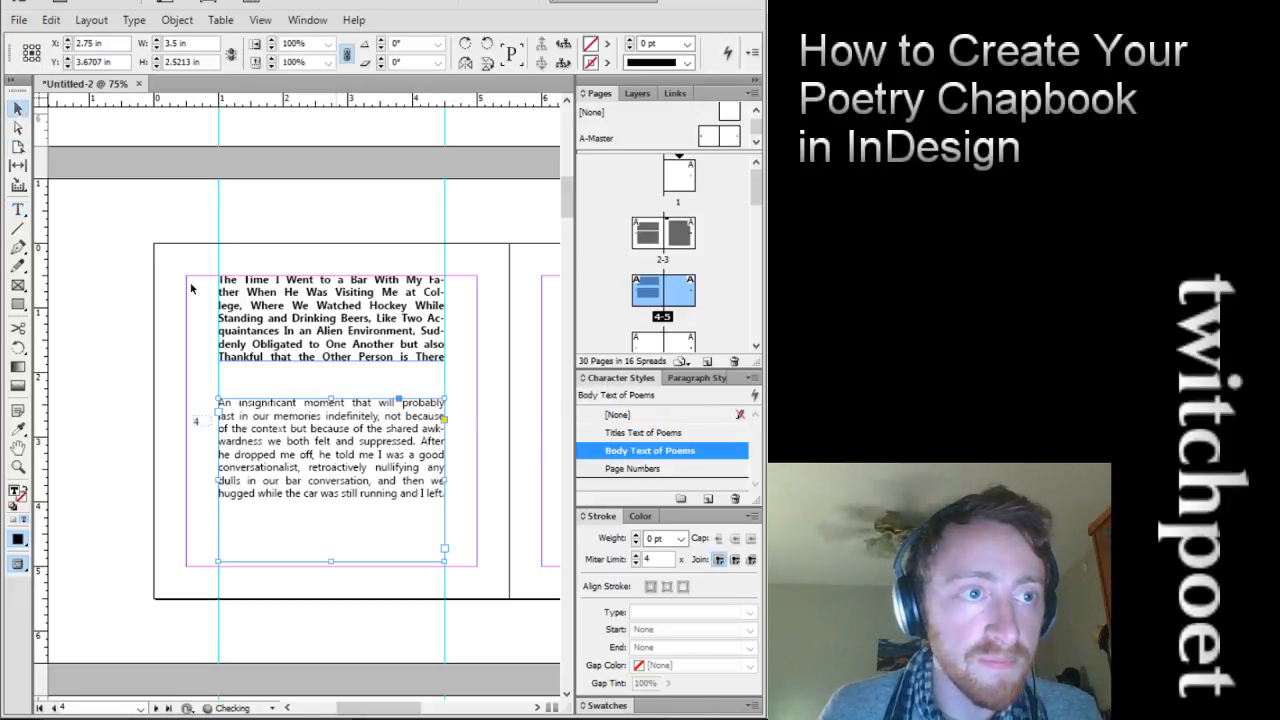
left_click(333, 563)
Bring the black spacer rectangle from the previous spread to page 4 and place it directly under the title frame, beside the guide
scroll(349, 518, "up", 5)
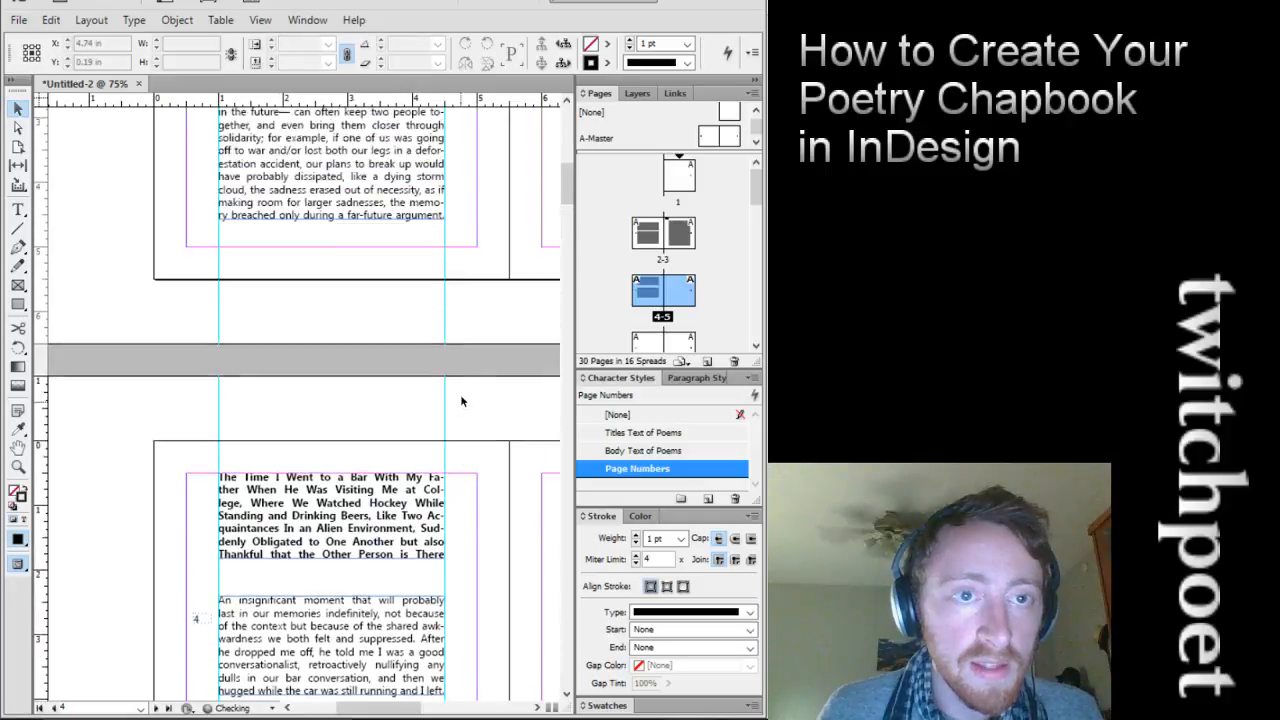
left_click_drag(550, 138, 237, 655)
scroll(307, 581, "down", 5)
scroll(307, 581, "down", 3)
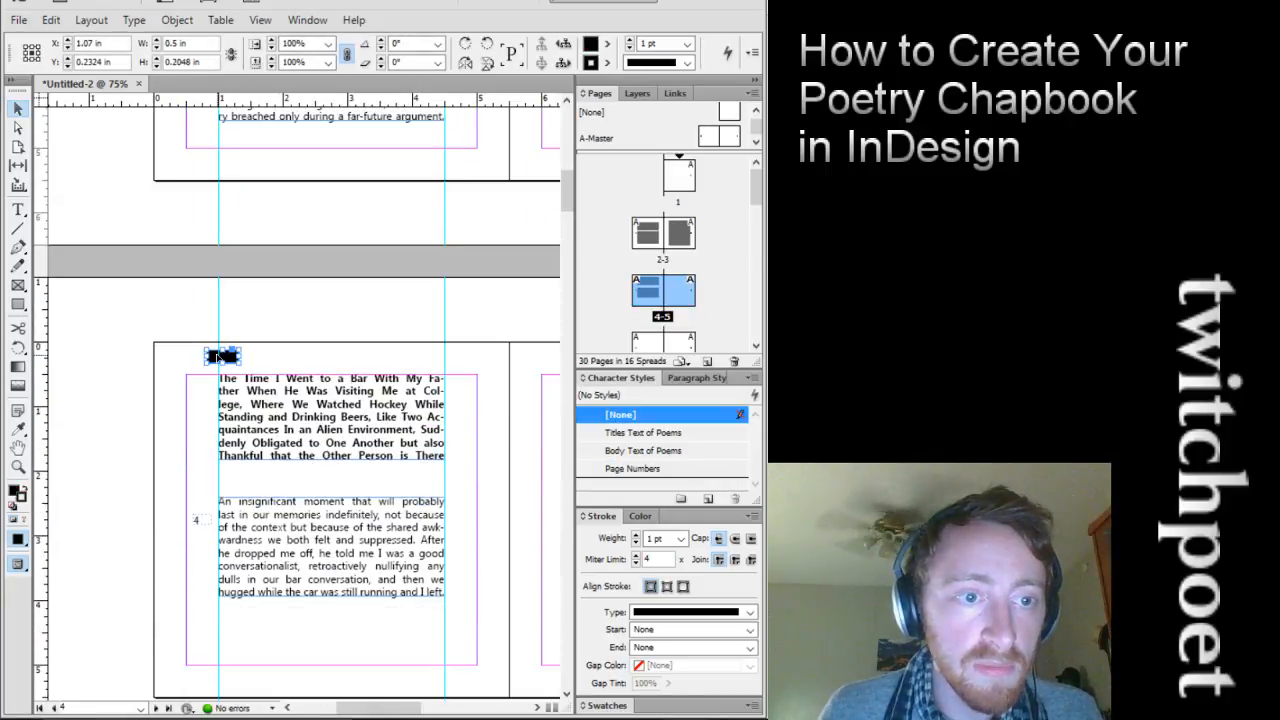
left_click_drag(212, 360, 192, 468)
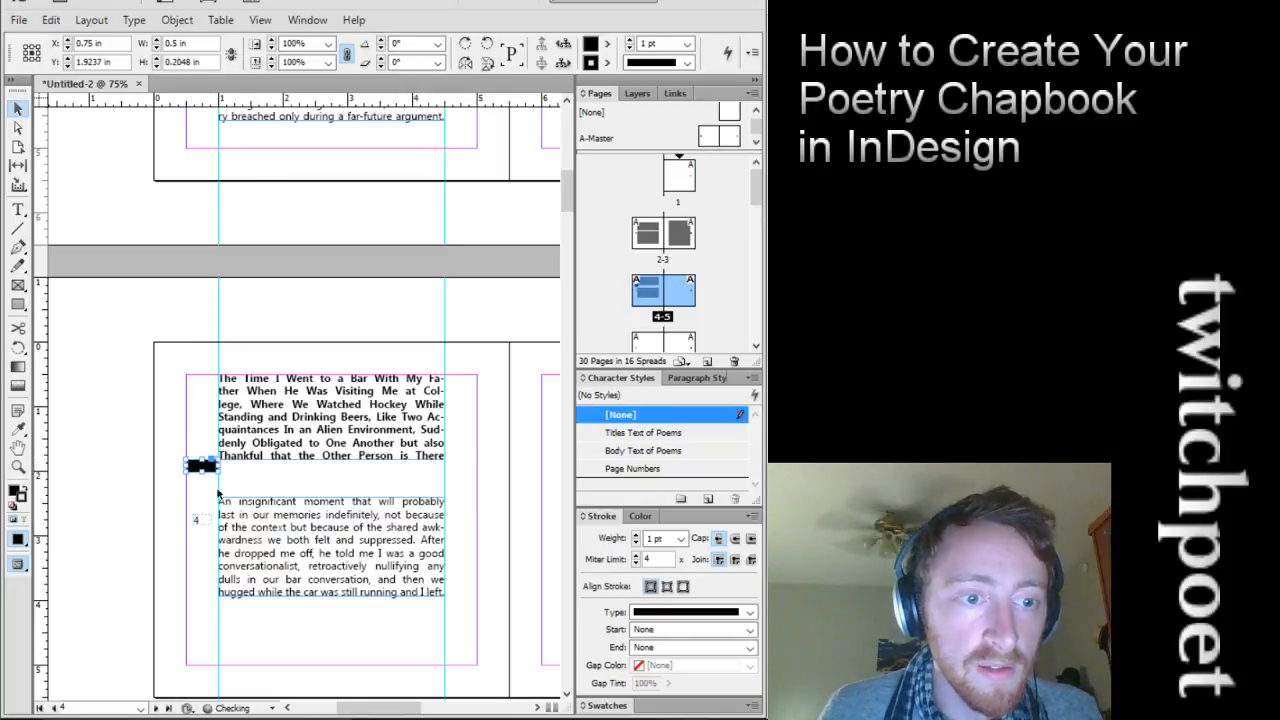
Move the body frame up against the spacer's lower edge, and set the spacer aside near the page's upper outer corner
left_click_drag(289, 545, 311, 490)
key("ctrl+2")
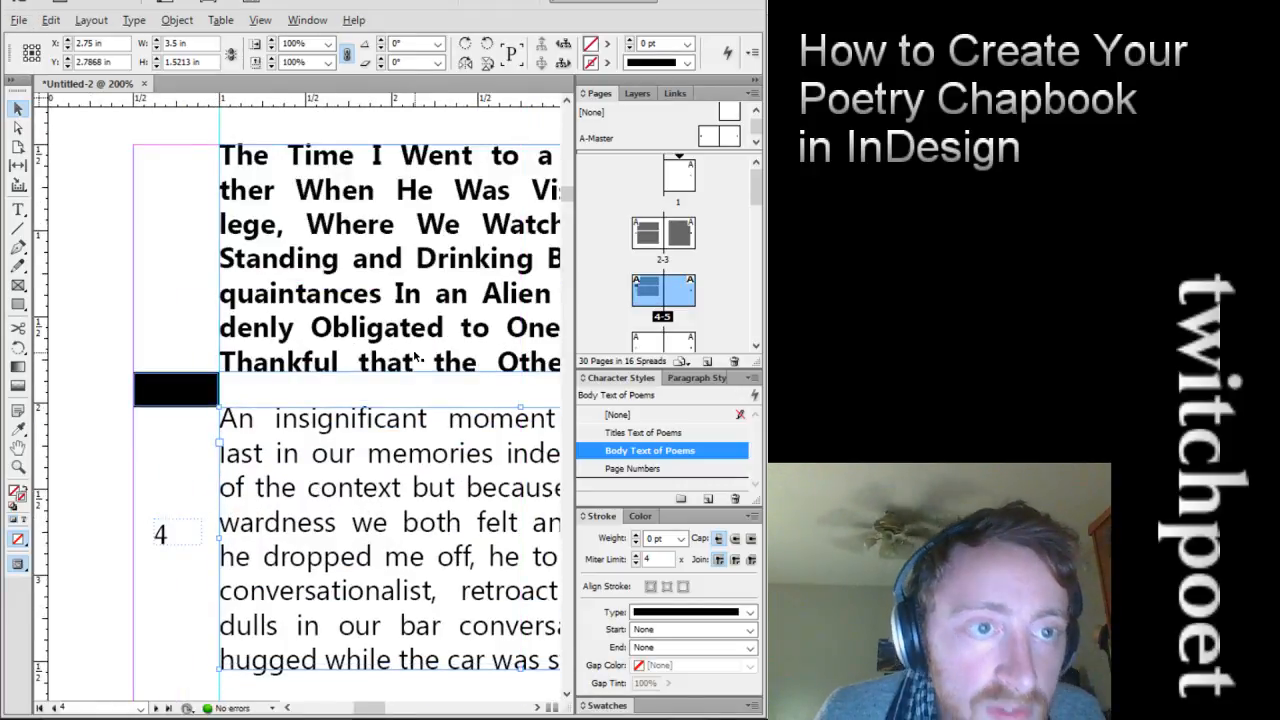
key("ctrl+minus")
left_click_drag(245, 384, 172, 161)
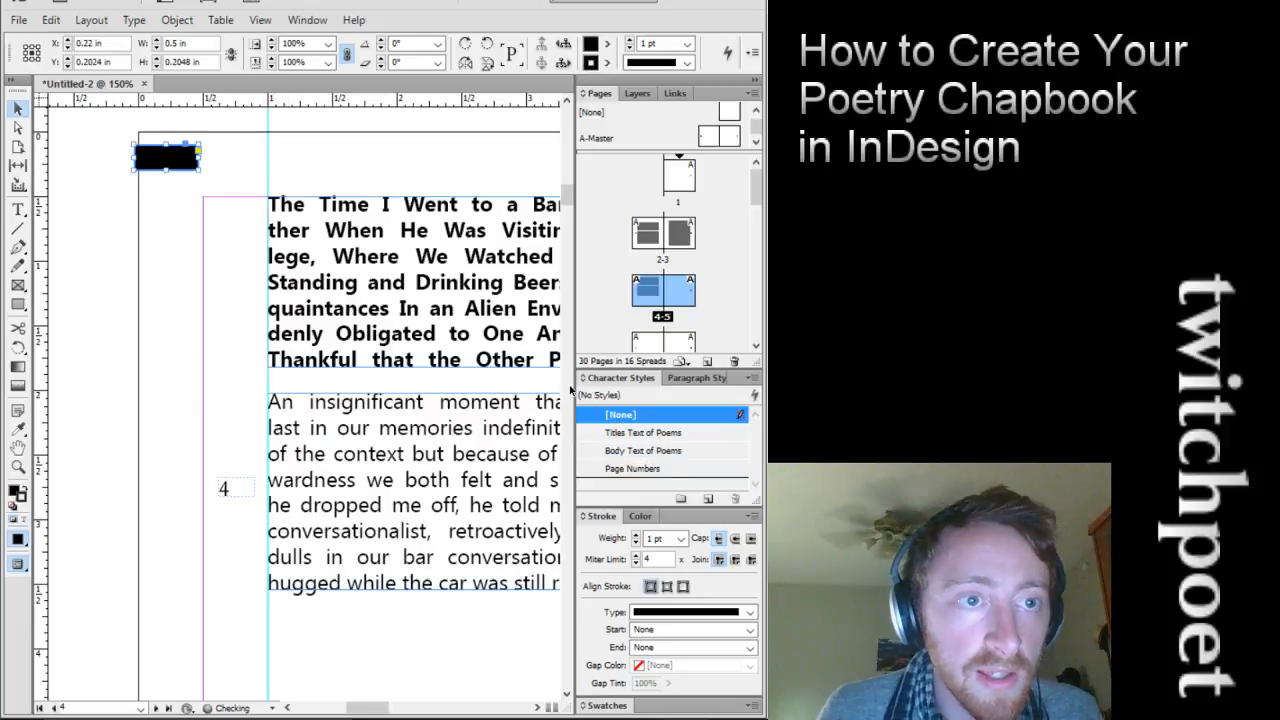
Select the title and body frames on page 4 and move them down together to the page's vertical center at Y 2.75 in
key("ctrl+minus")
mouse_move(389, 708)
left_mouse_down()
mouse_move(411, 709)
mouse_move(389, 709)
left_mouse_up()
key("ctrl+minus")
left_click(340, 366)
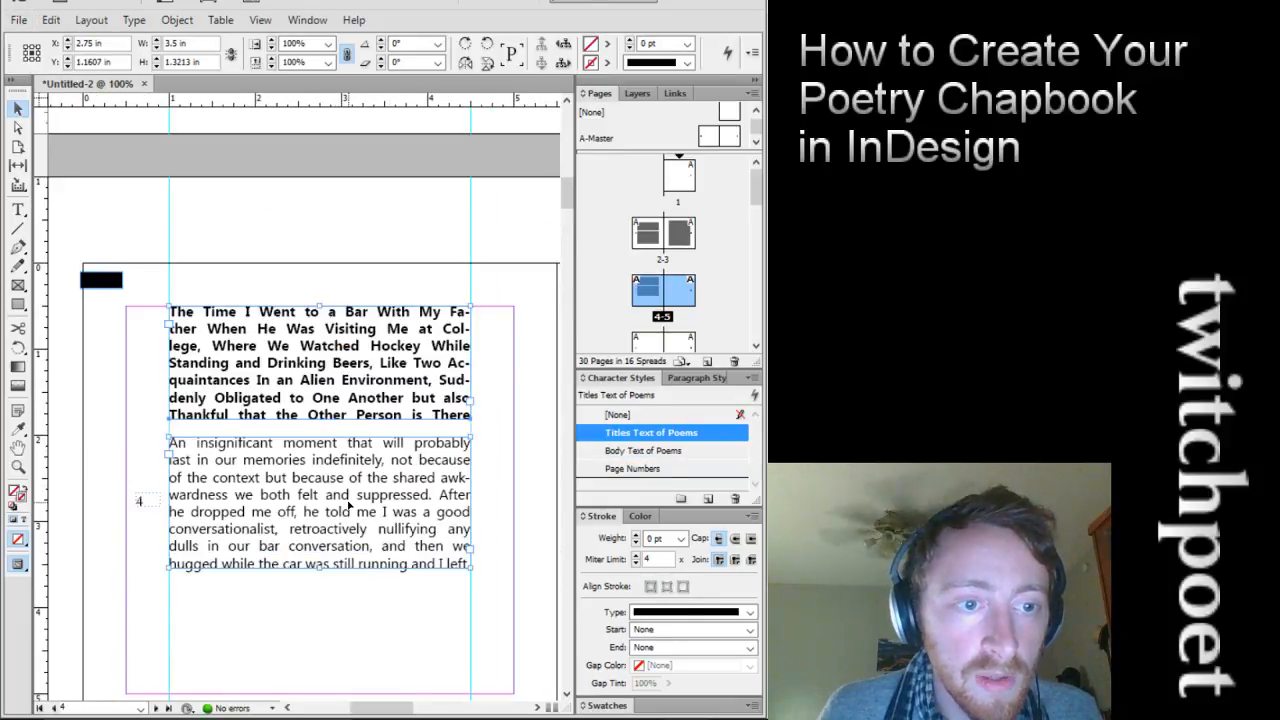
left_click(349, 508, "shift")
left_click(456, 243)
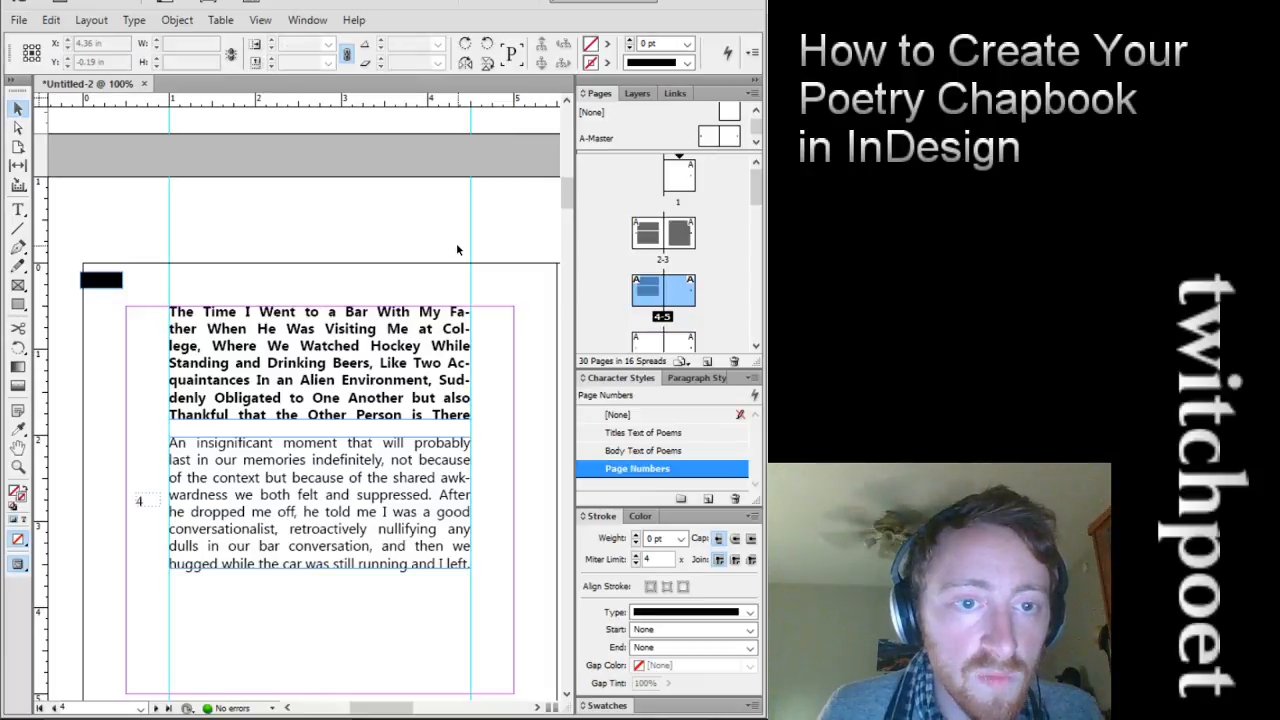
left_click(380, 343)
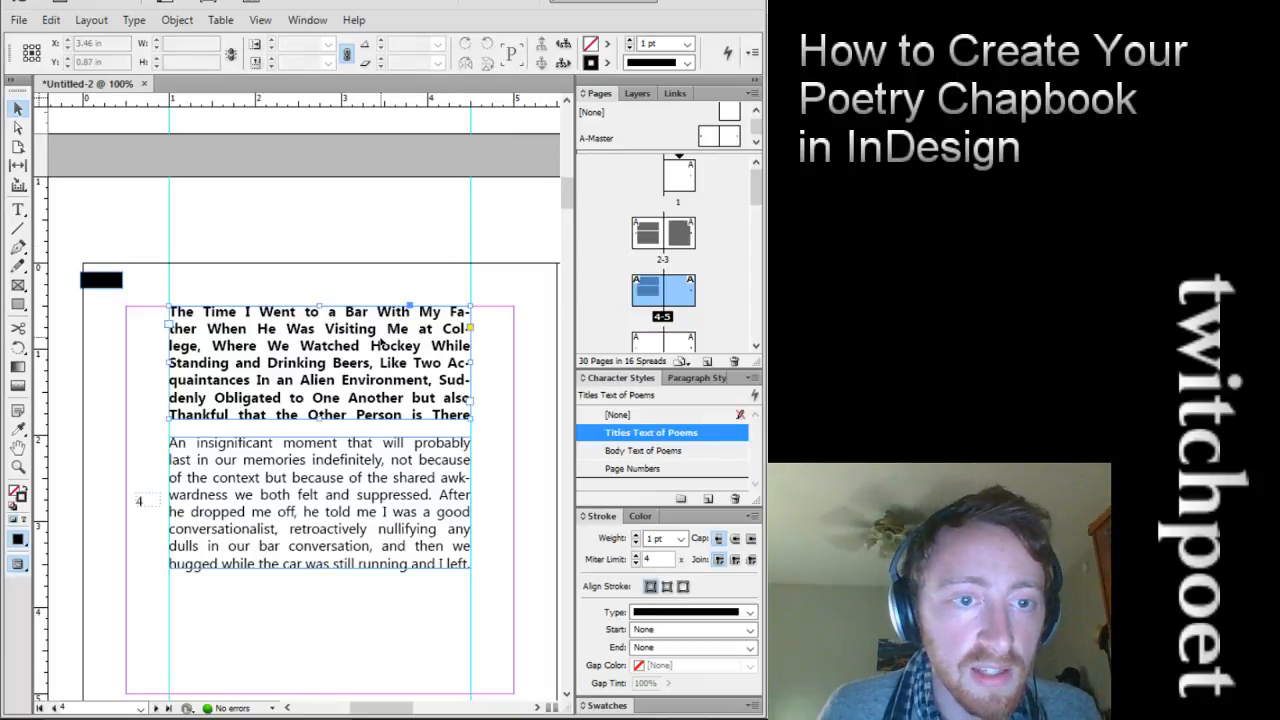
left_click(346, 512, "shift")
left_click_drag(372, 390, 372, 449)
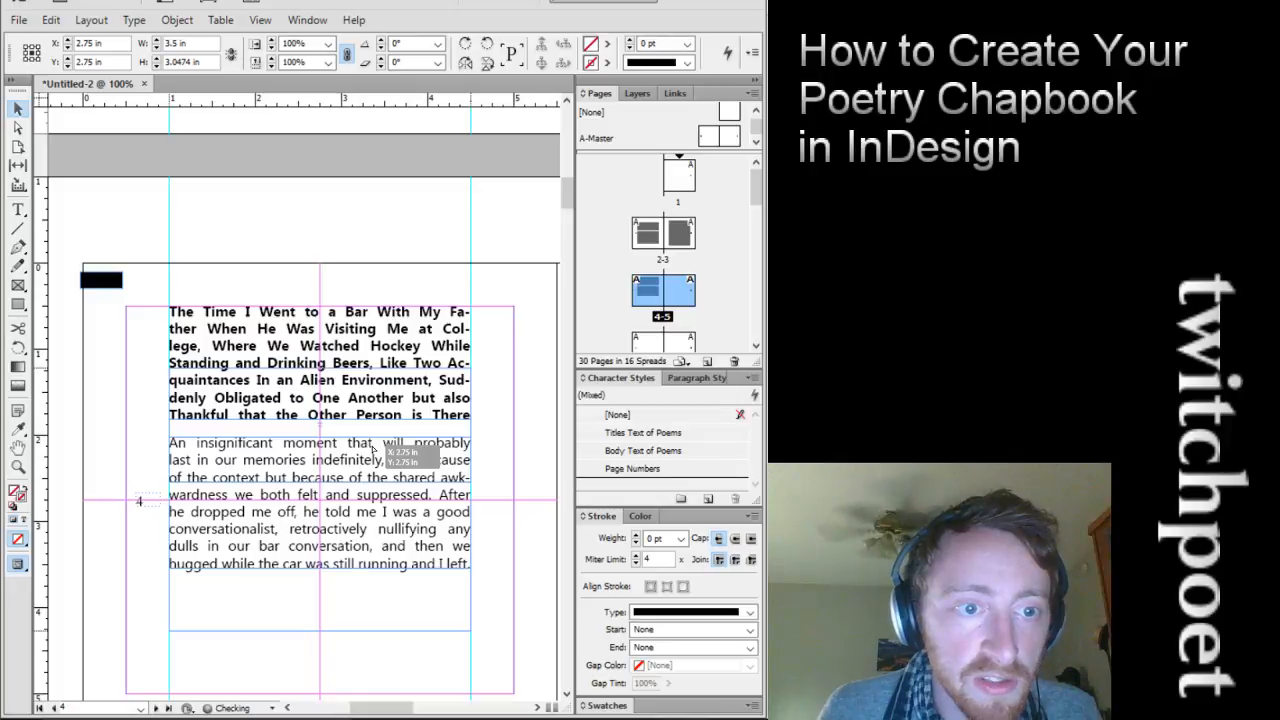
left_click_drag(372, 449, 373, 448)
left_click(380, 356)
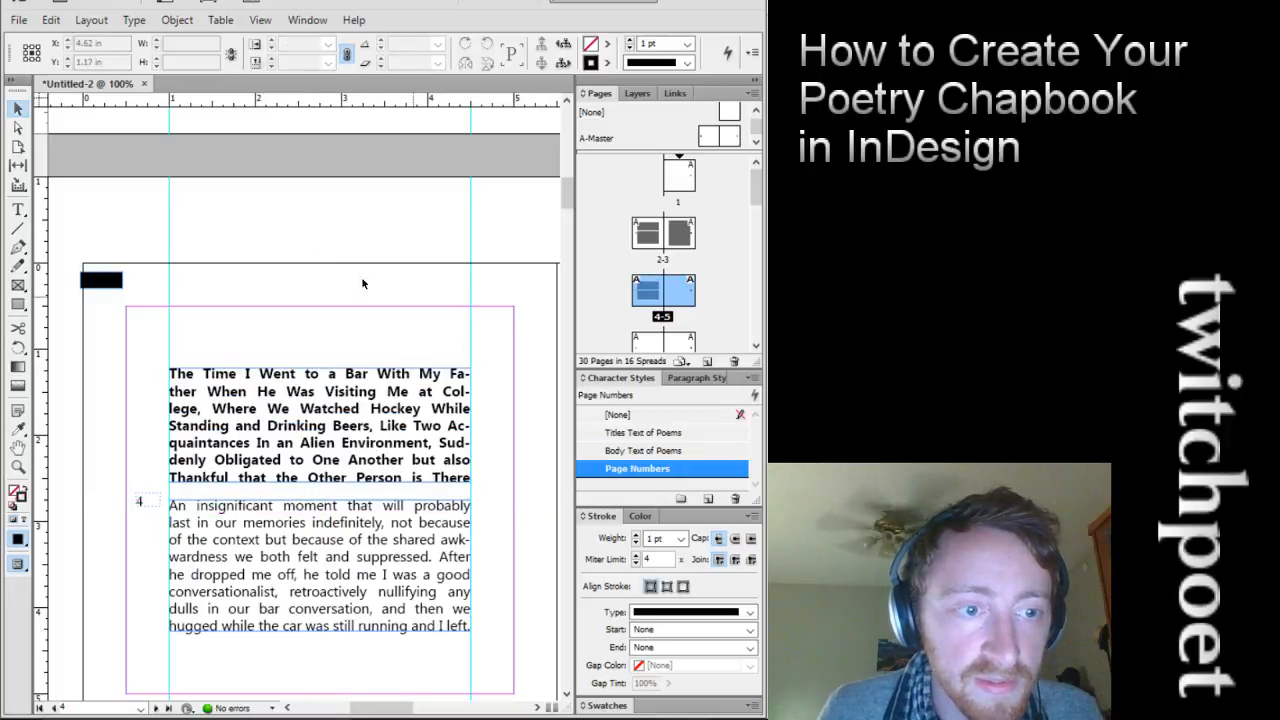
Park the black spacer on the pasteboard above page 4 and check the page in presentation mode
left_click_drag(107, 282, 133, 222)
left_click(241, 228)
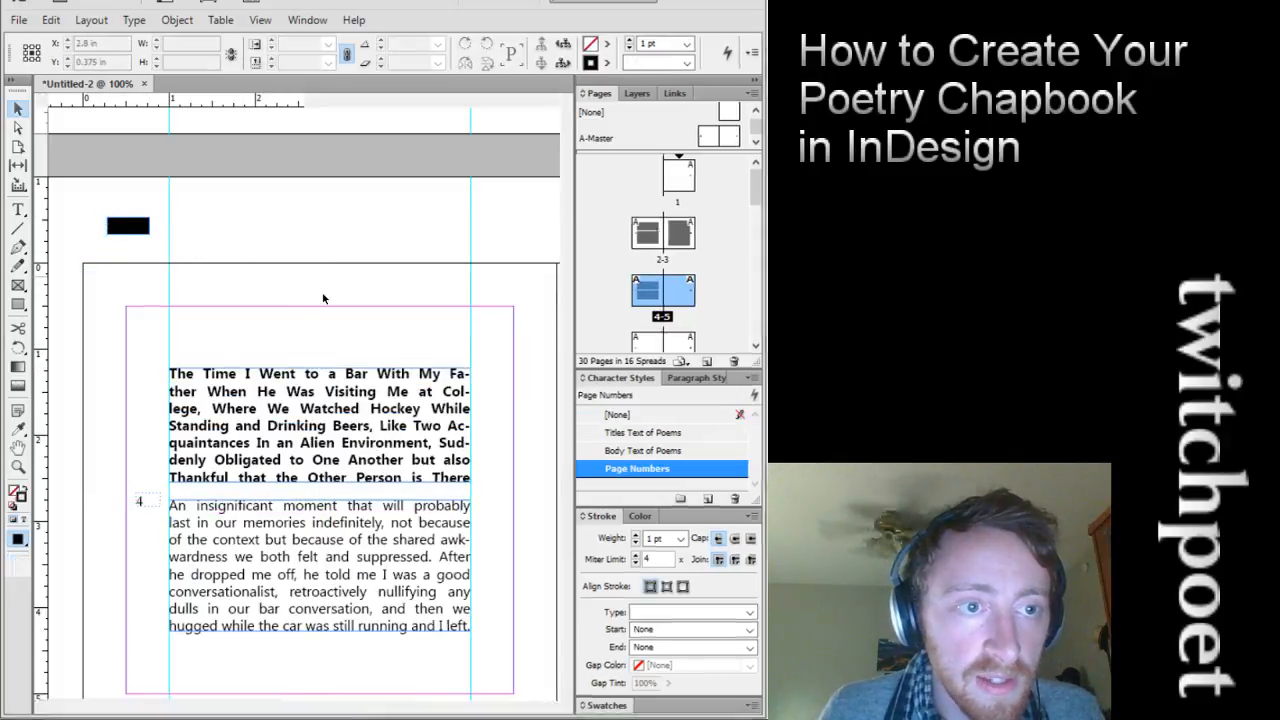
key("shift+w")
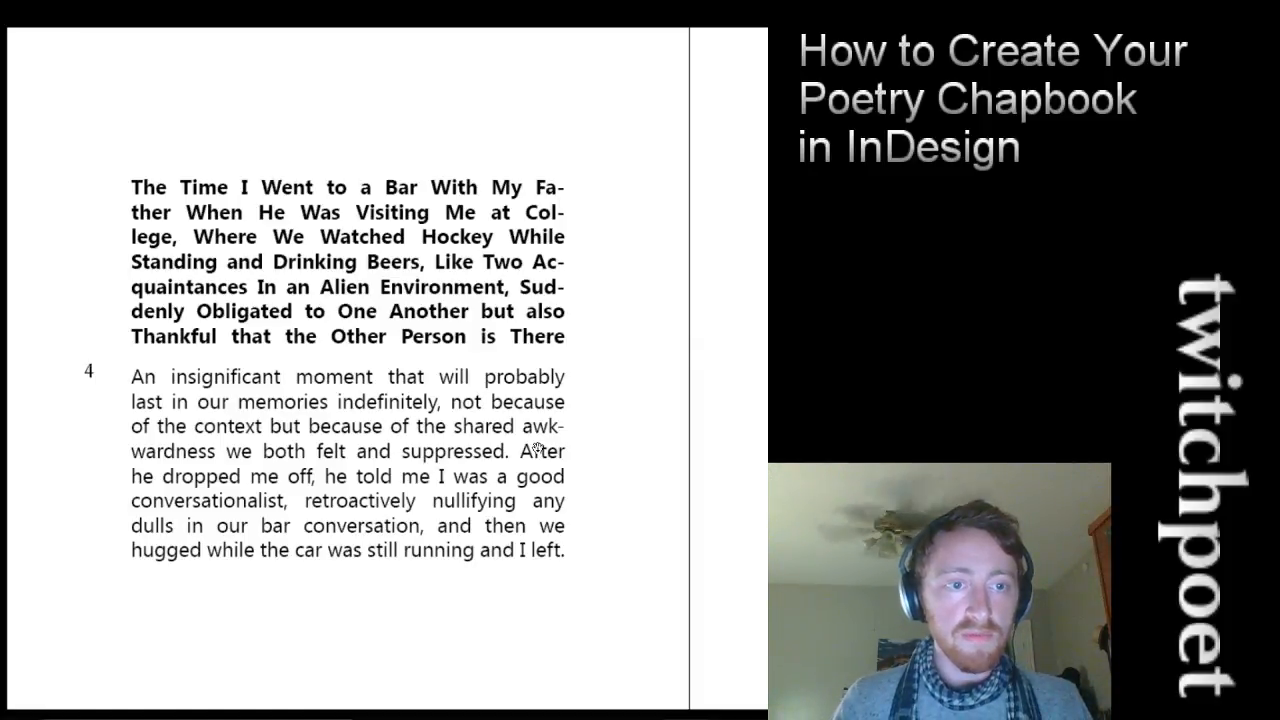
key("Escape")
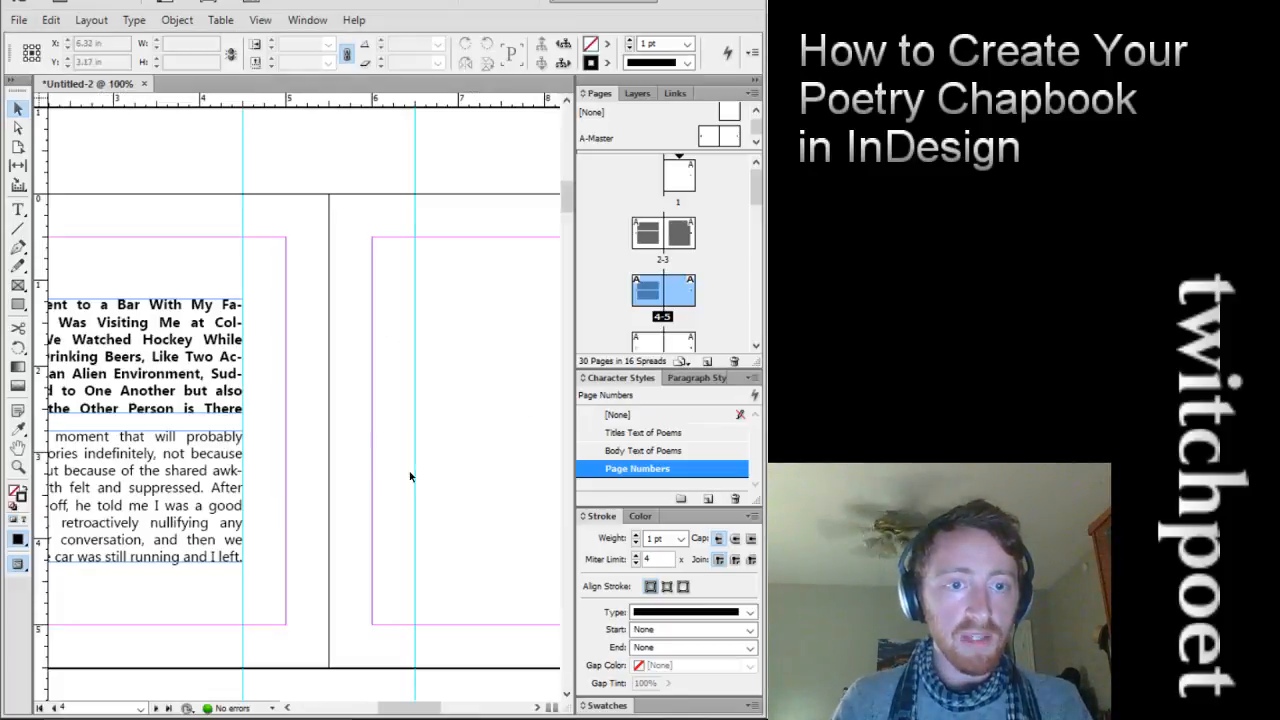
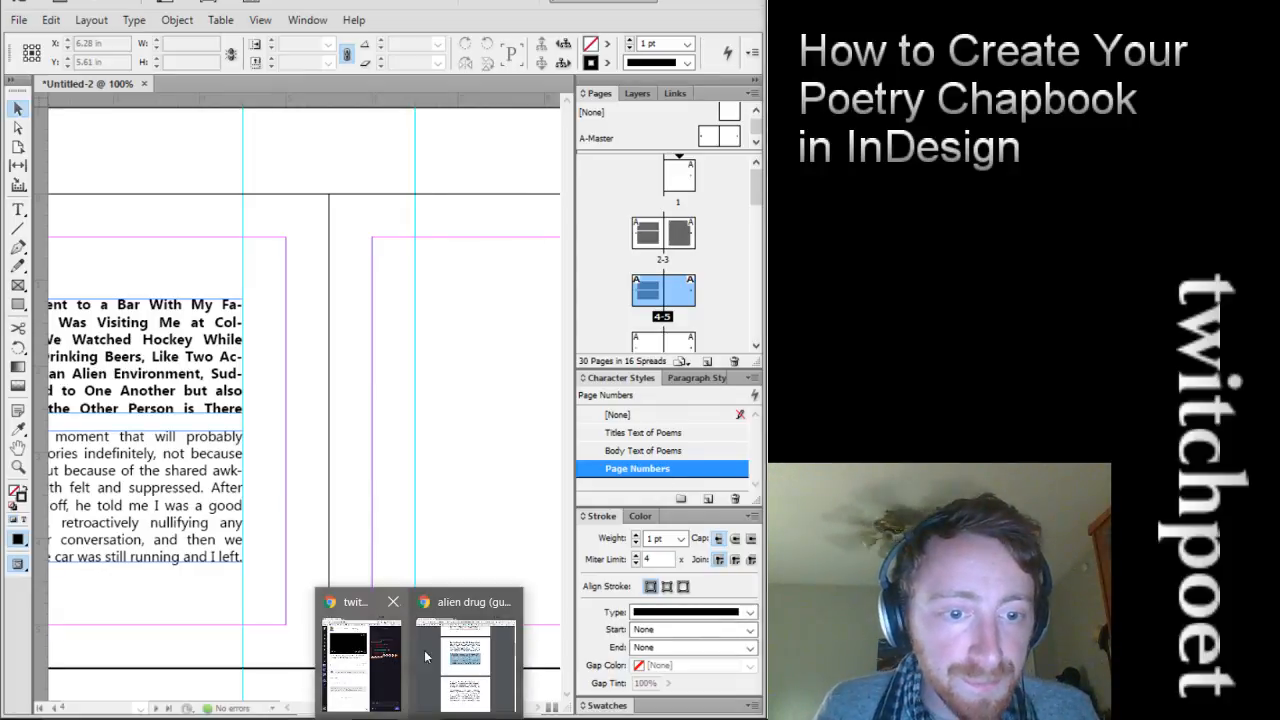
Switch to Chrome and copy the Spanish title beginning "La vez que fui a un bar" from page 2 of the Alien Drug Traducido PDF
left_click(425, 657)
key("ctrl+Tab")
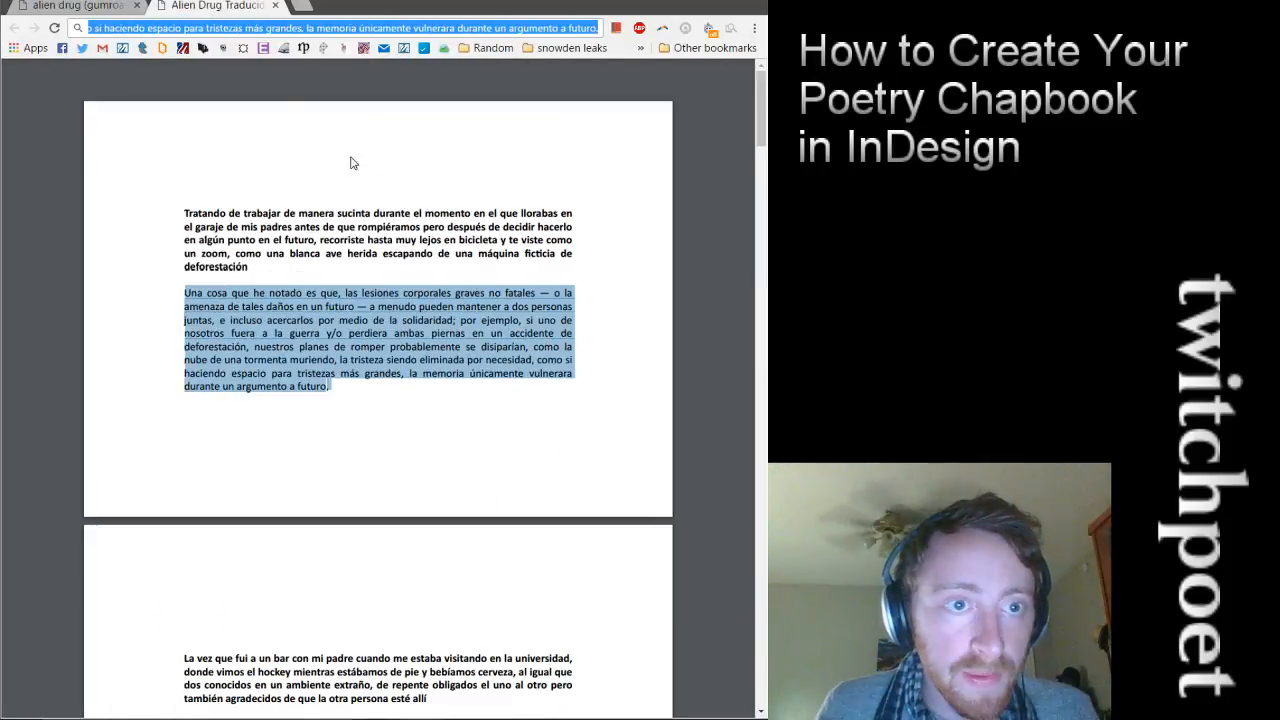
scroll(360, 250, "down", 3)
left_click(454, 407)
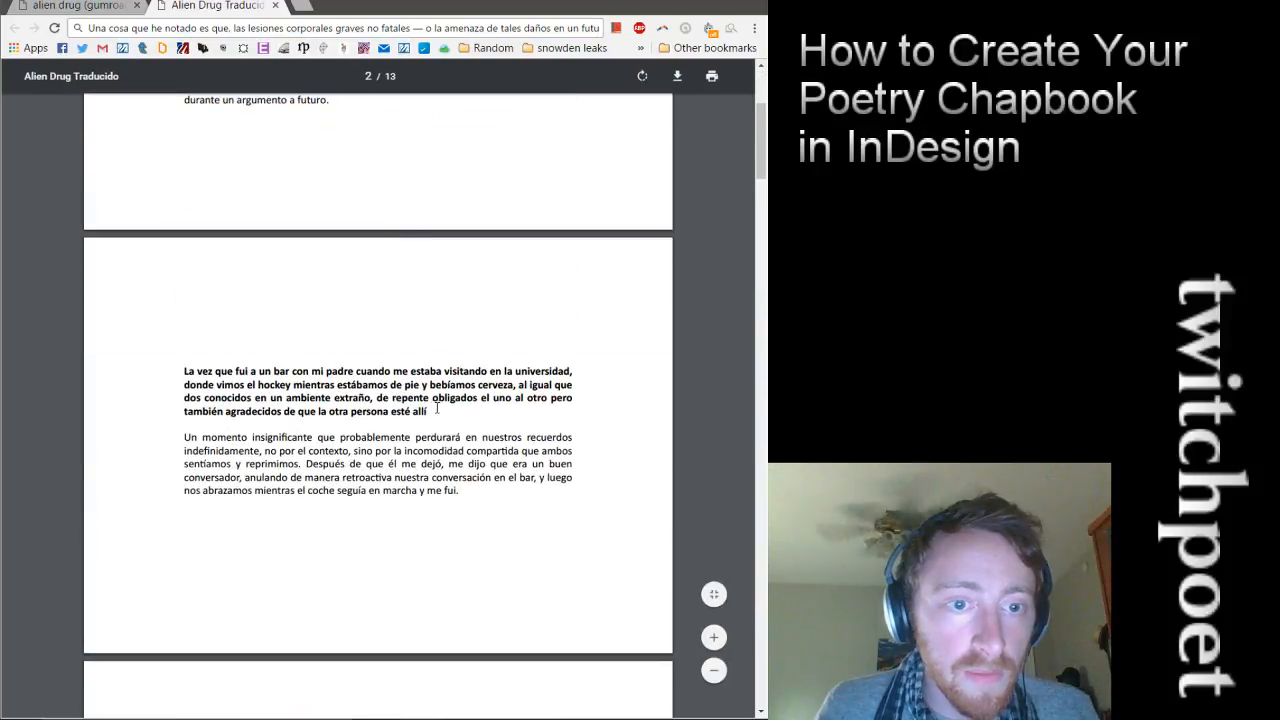
mouse_move(437, 409)
left_mouse_down()
mouse_move(258, 370)
mouse_move(440, 415)
mouse_move(440, 437)
mouse_move(460, 400)
mouse_move(429, 413)
left_mouse_up()
left_click(200, 369)
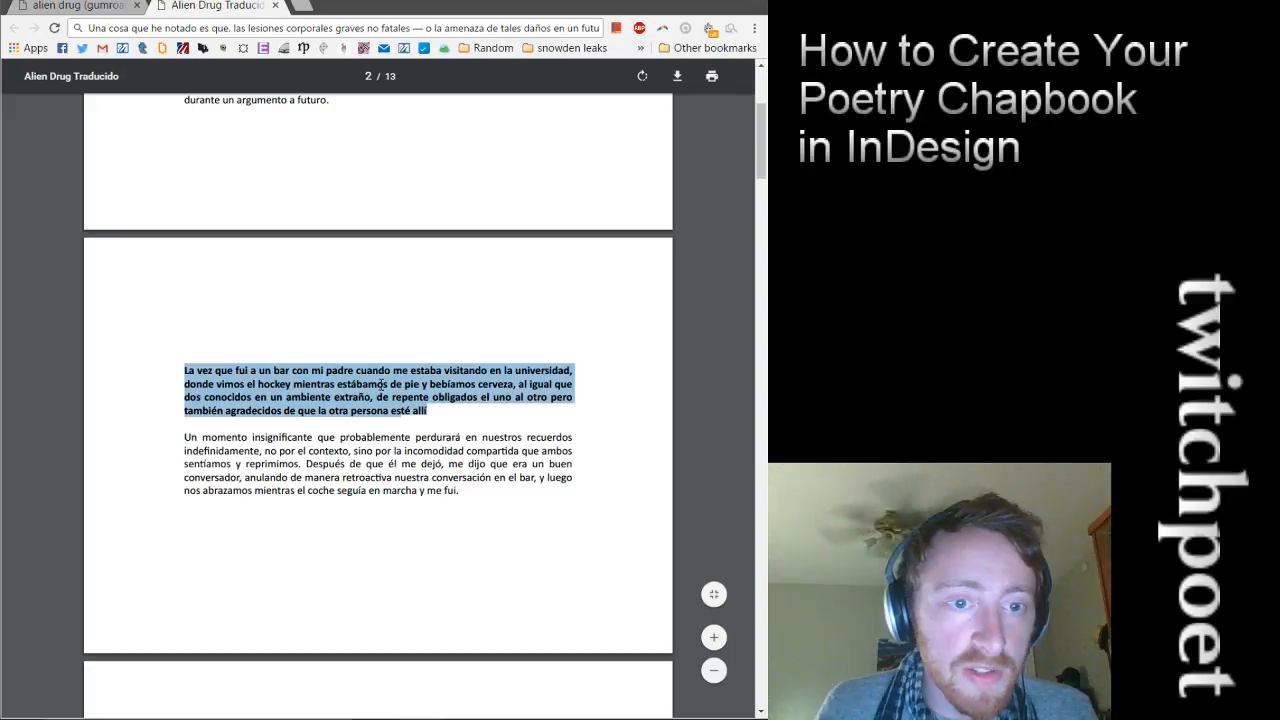
right_click(381, 386)
left_click(414, 396)
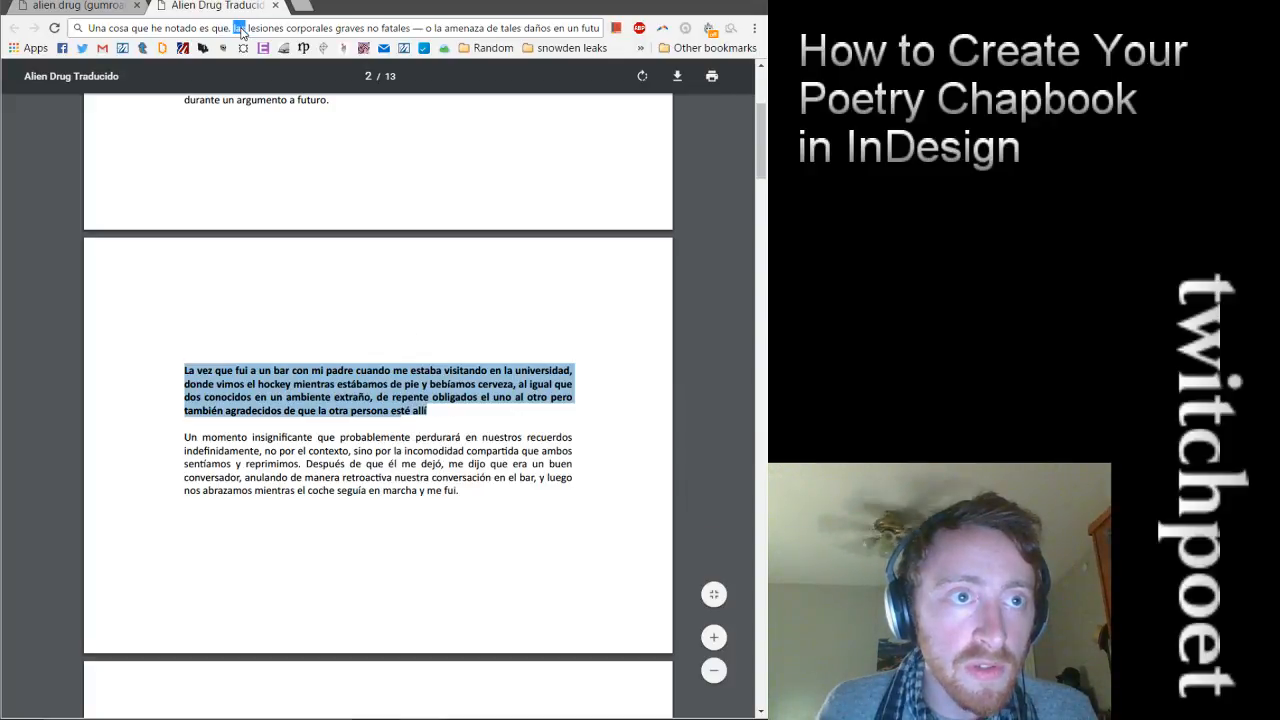
left_click(240, 29)
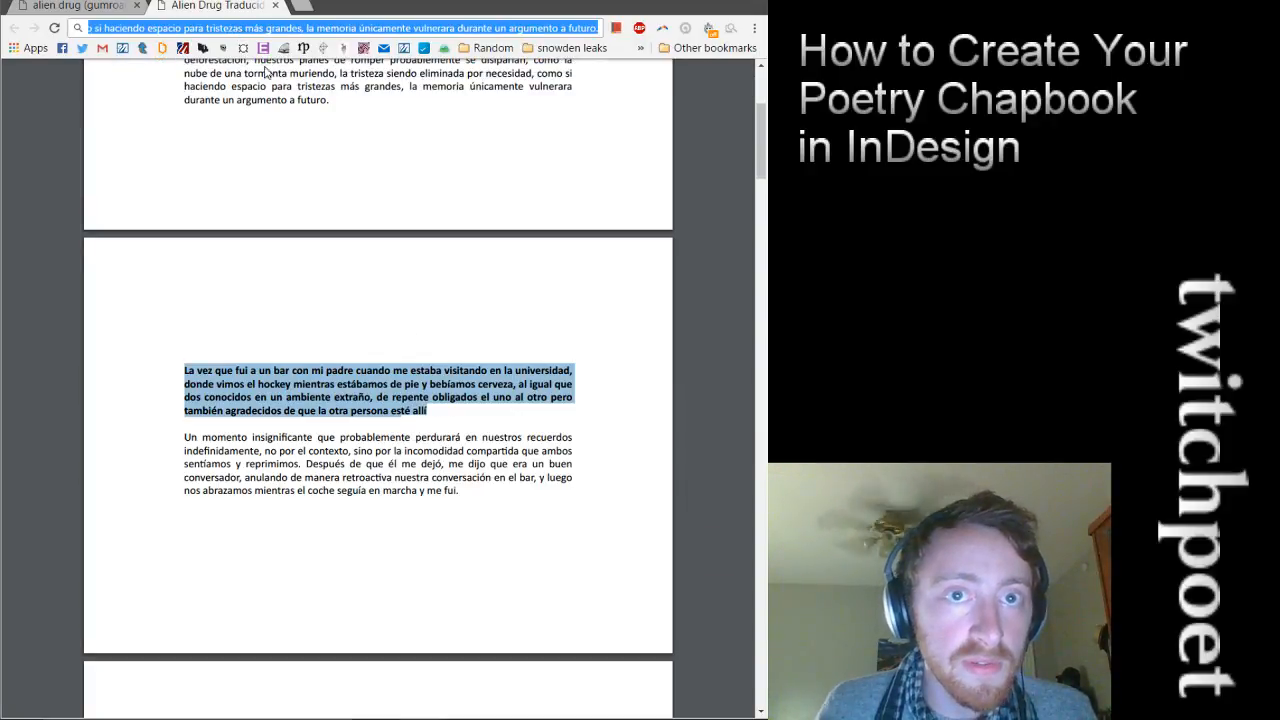
left_click(381, 402)
left_click_drag(438, 418, 189, 366)
key("ctrl+c")
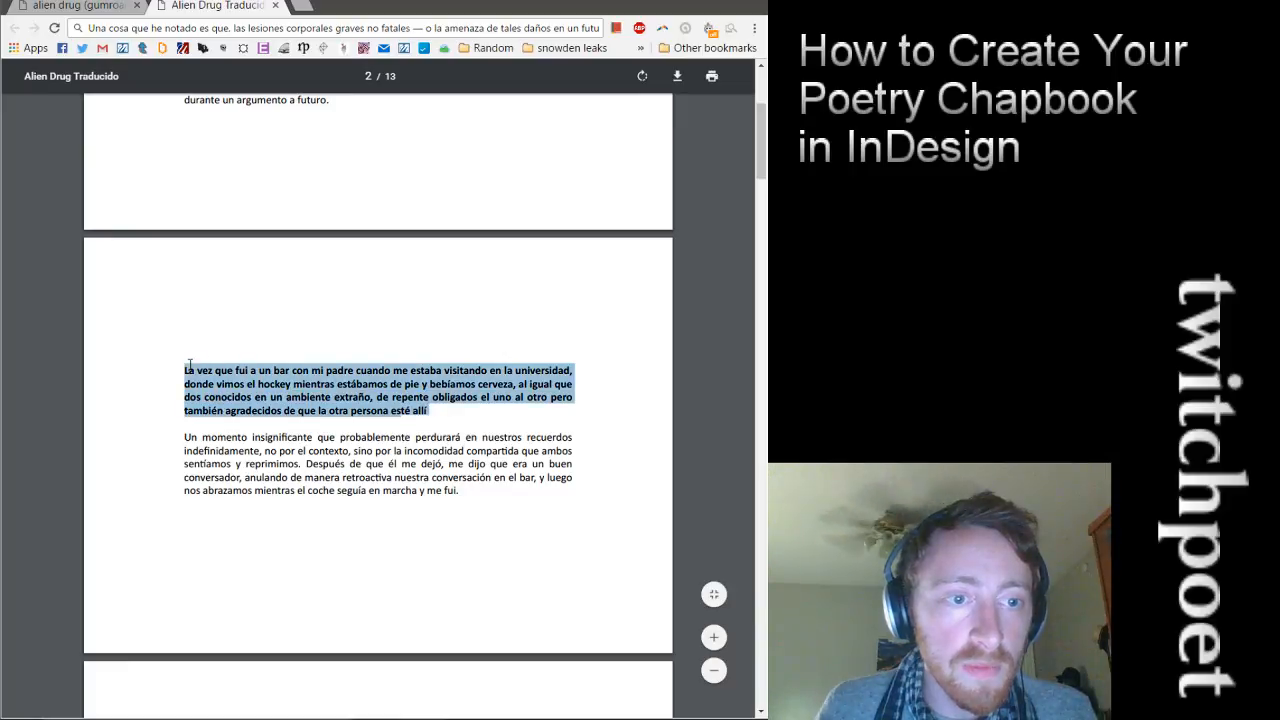
Flatten the Spanish title's line breaks through the browser's address bar, copy the result, and return to InDesign
left_click(257, 27)
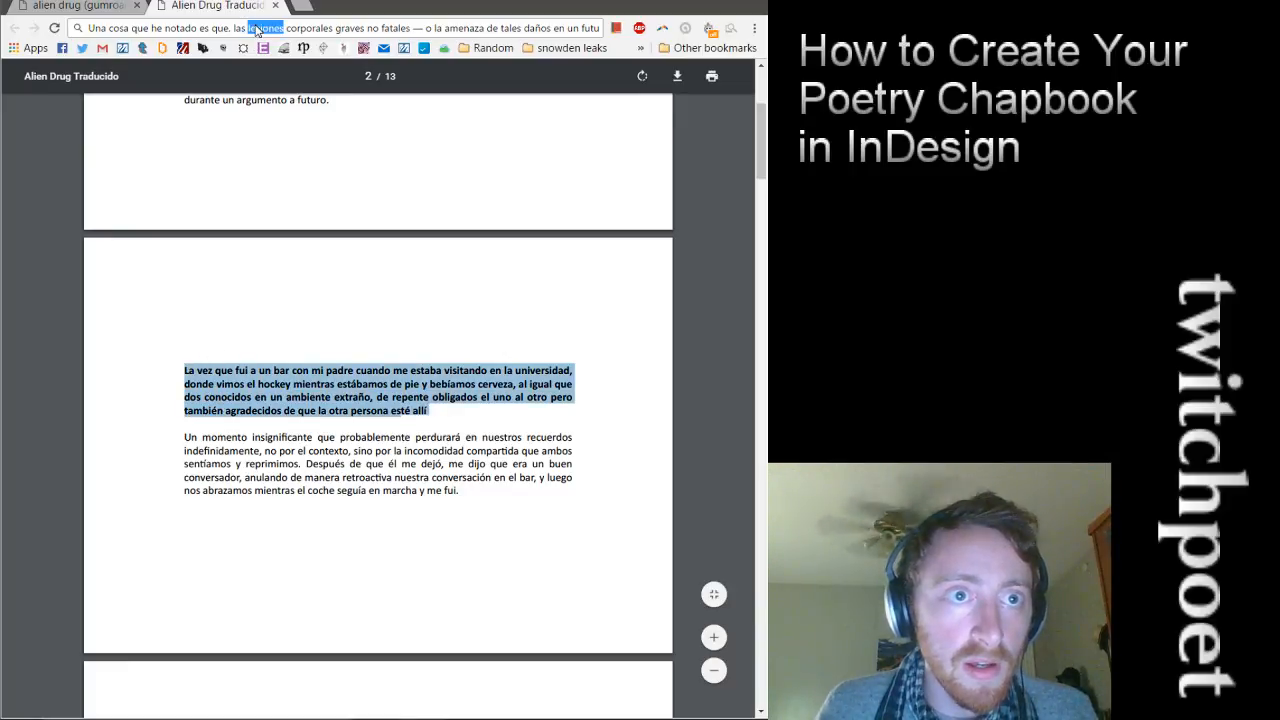
key("ctrl+v")
double_click(257, 28)
triple_click(257, 28)
key("ctrl+c")
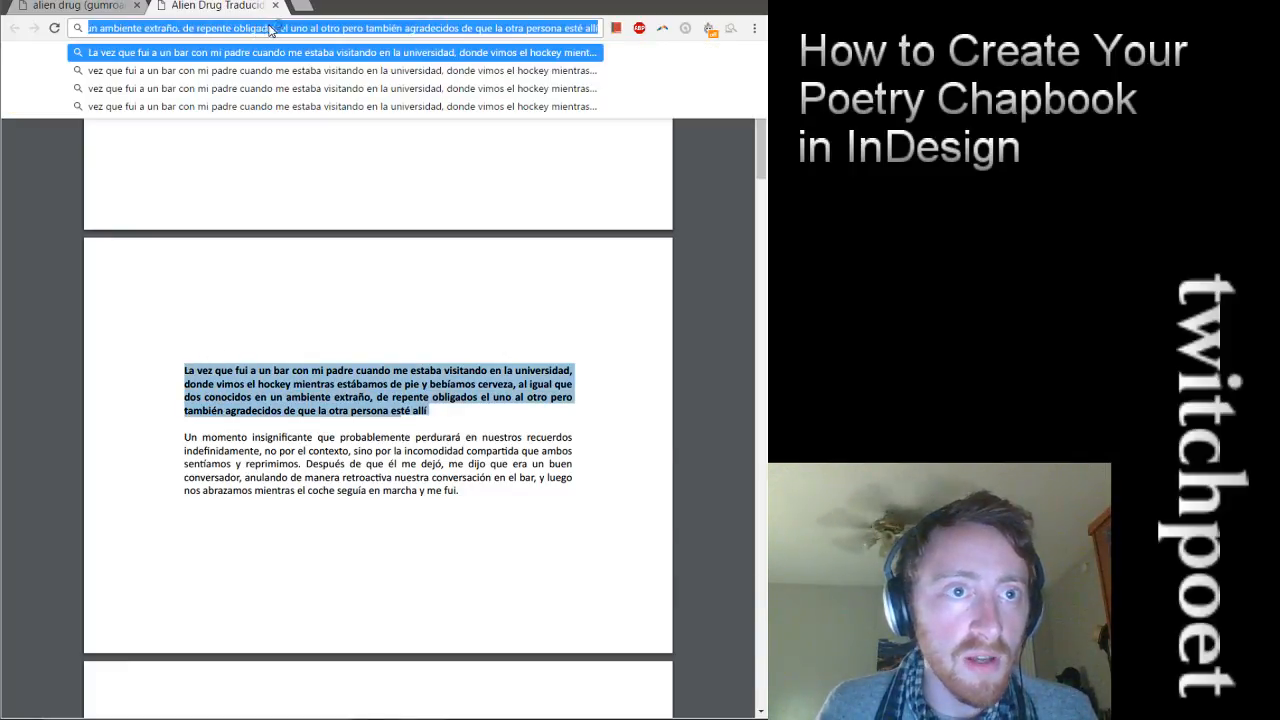
key("alt+Tab")
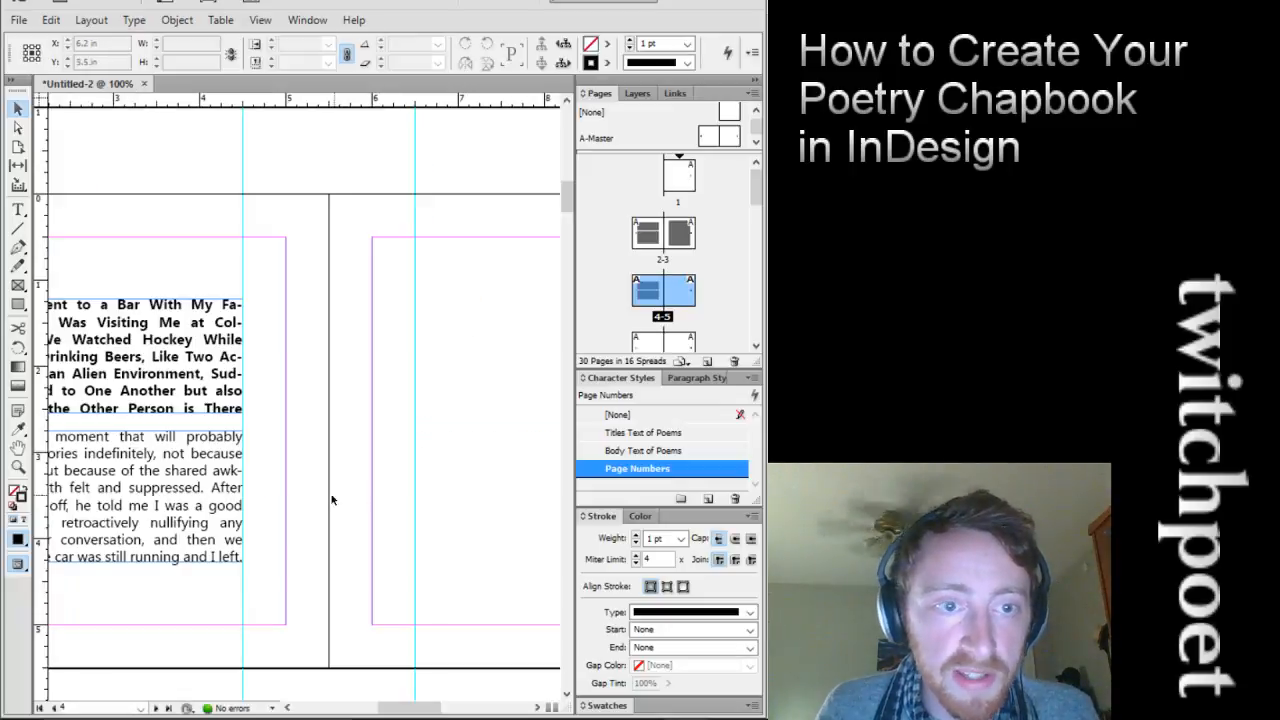
Create a title text frame about 3.5 in by 2.25 in on page 5, between the guides and starting at the upper margin
left_click_drag(420, 713, 450, 713)
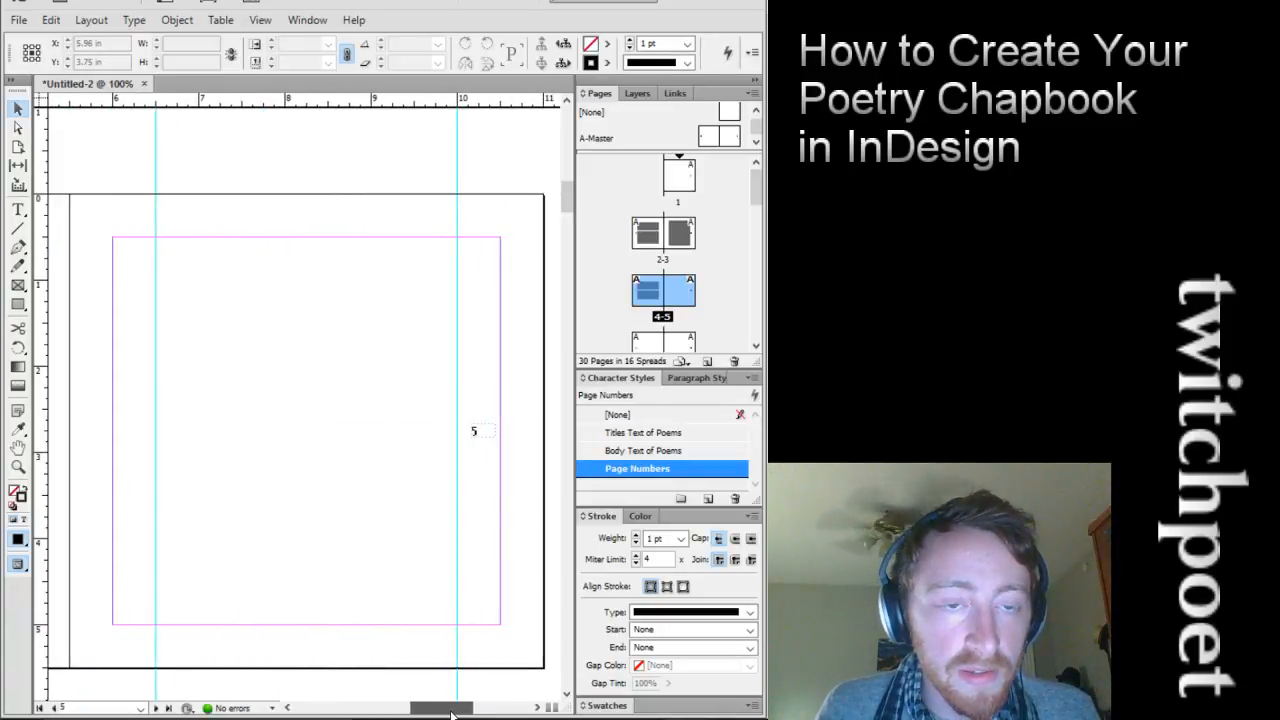
left_click(18, 209)
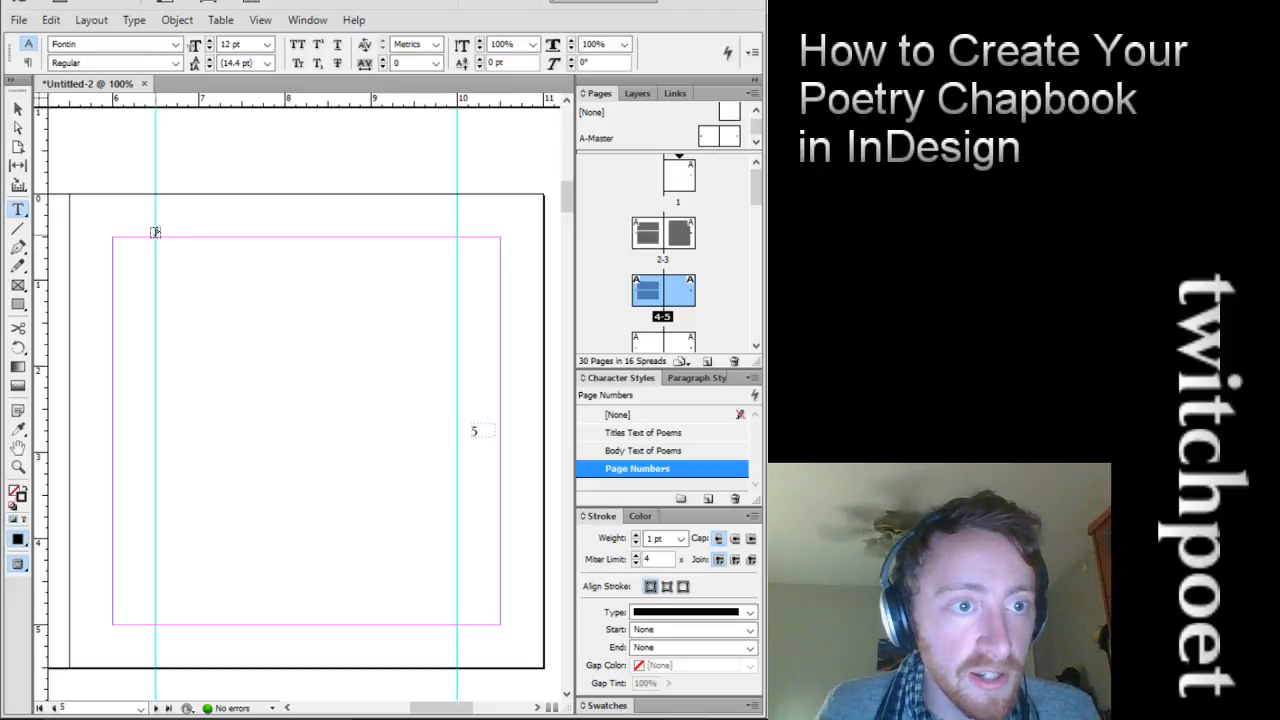
left_click_drag(155, 232, 457, 431)
Give the page 5 title frame the Titles Text of Poems character style and the Title & Body Text (Justified) paragraph style
left_click(620, 434)
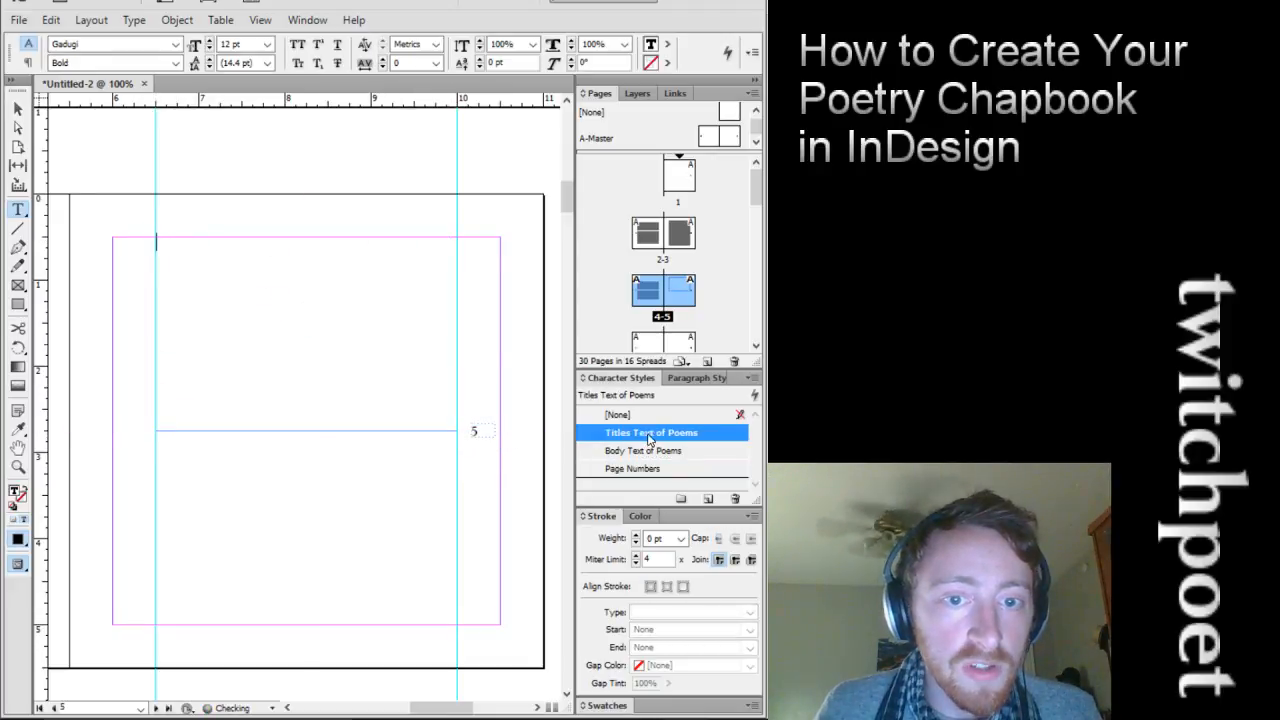
left_click(697, 378)
left_click(665, 432)
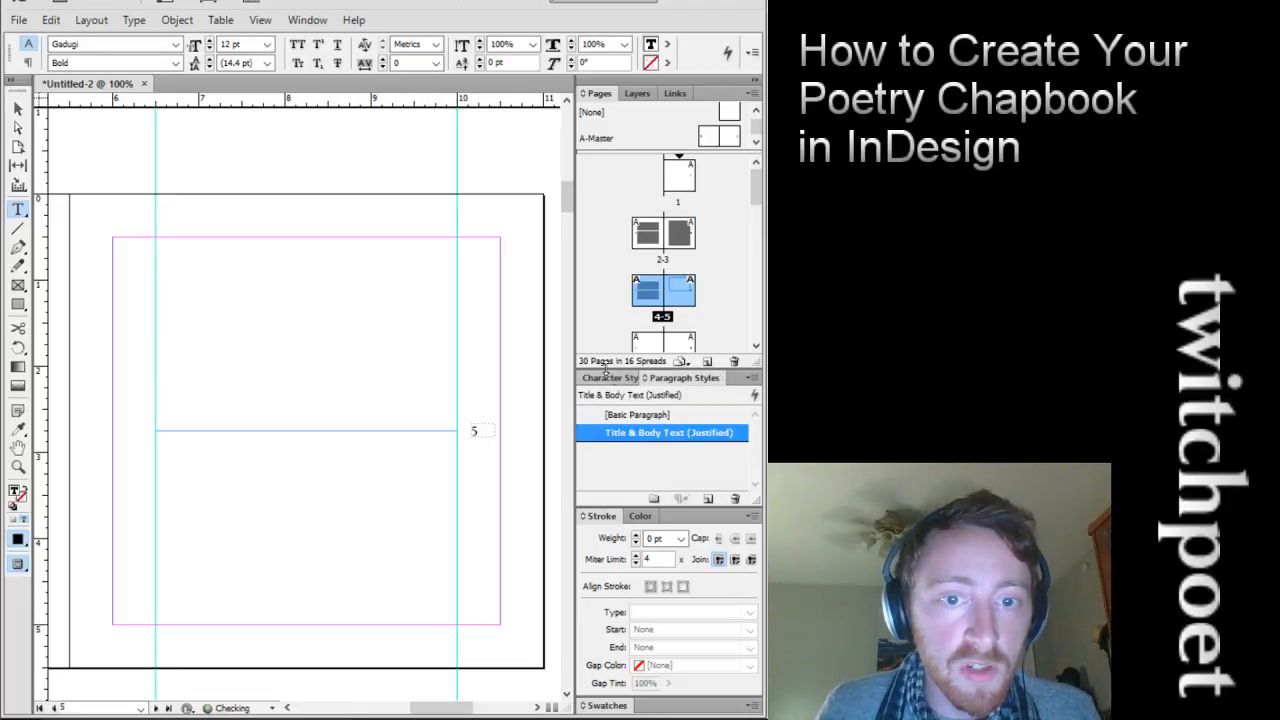
left_click(611, 380)
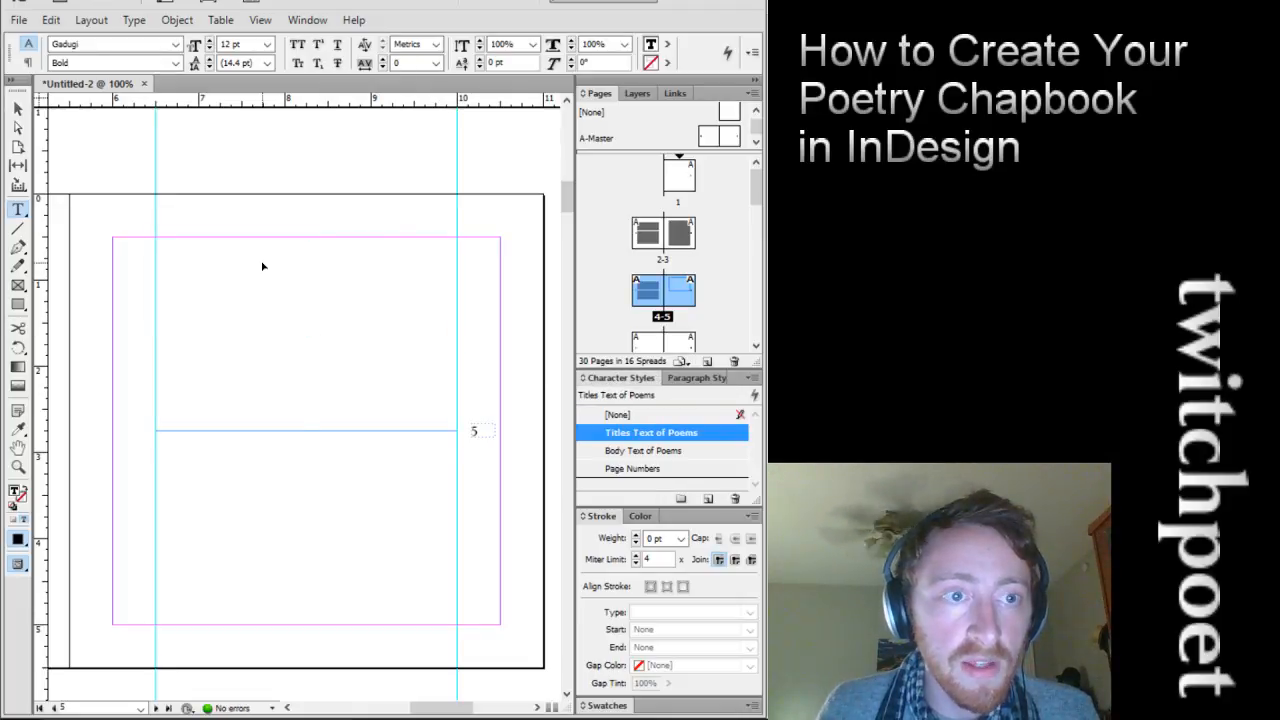
Paste the Spanish title into the page 5 frame, fit the frame's height to its text, and move it down below the upper margin
key("ctrl+v")
left_click(18, 108)
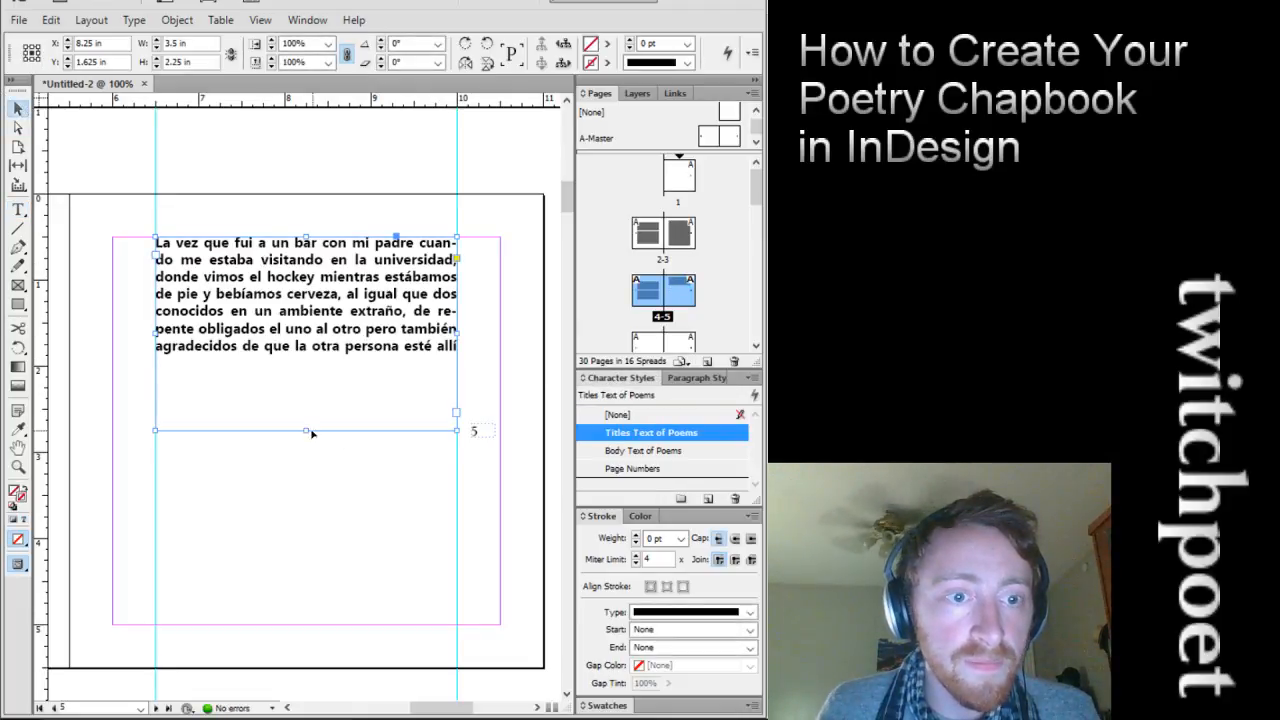
left_click_drag(307, 430, 346, 418)
left_click(74, 268)
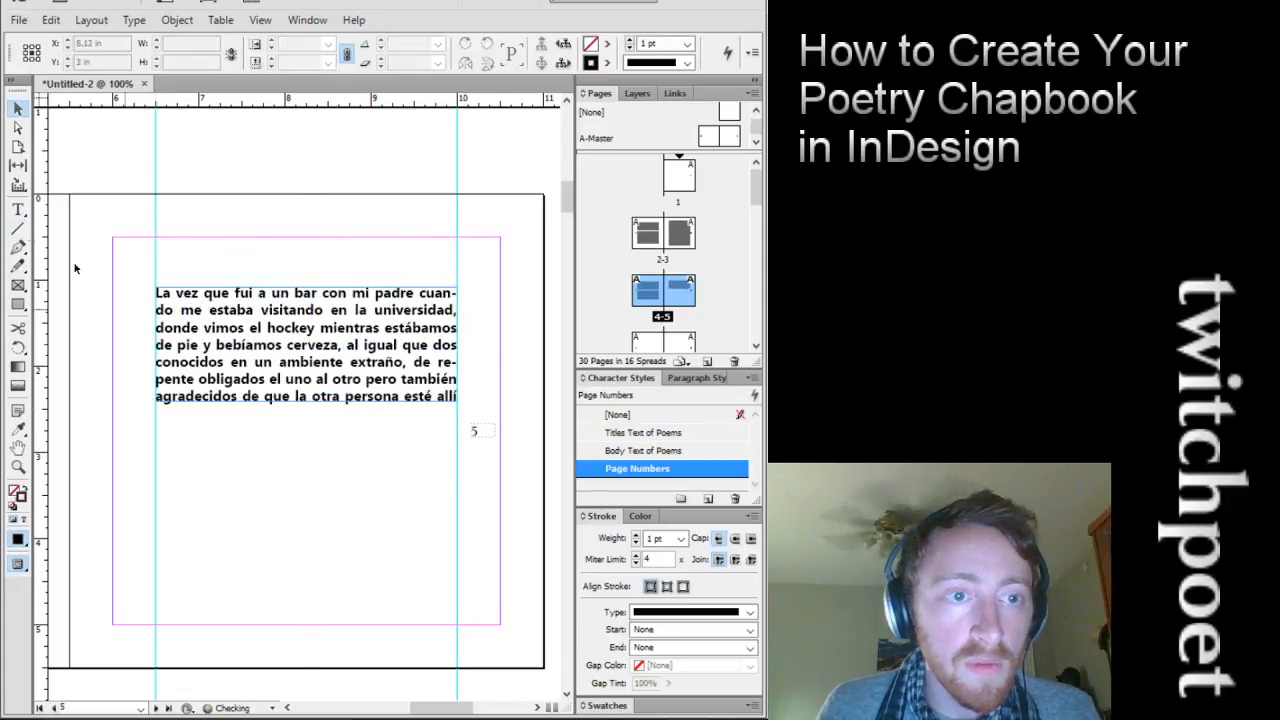
left_click(17, 209)
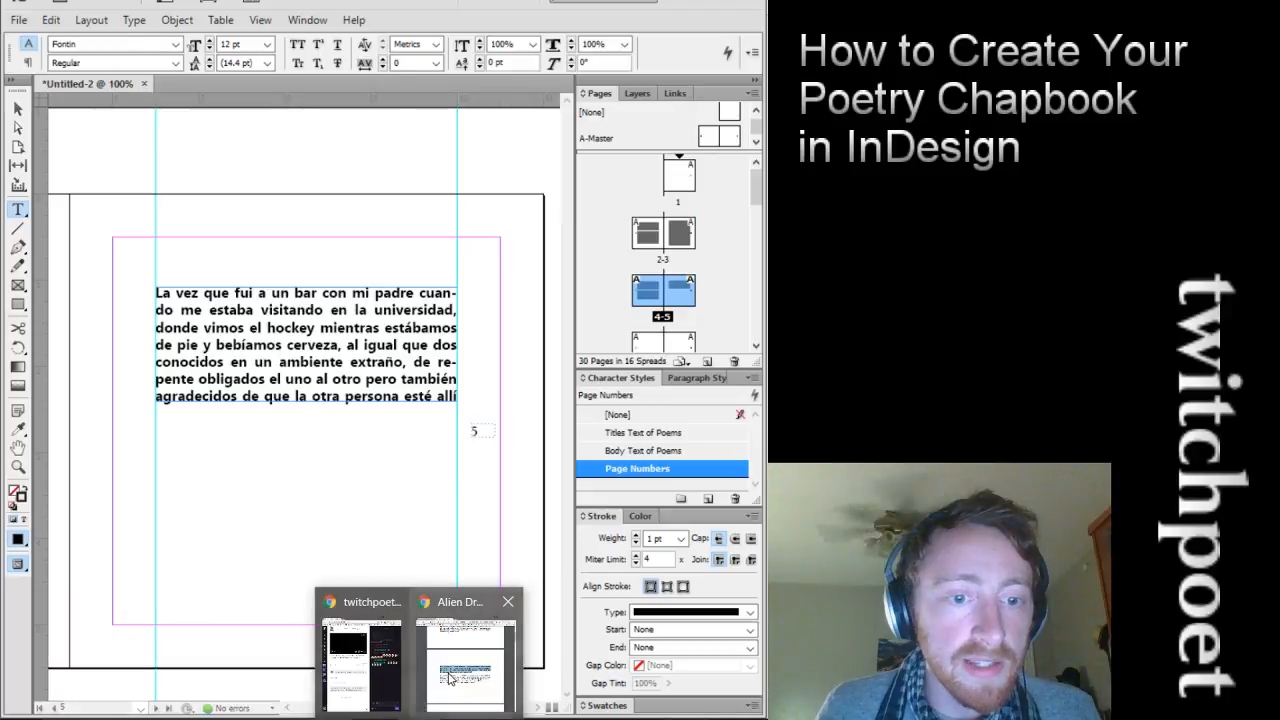
Flatten the line breaks of the Spanish poem's body through the browser's address bar, copy the result, and return to InDesign
left_click(450, 680)
left_click_drag(465, 491, 195, 439)
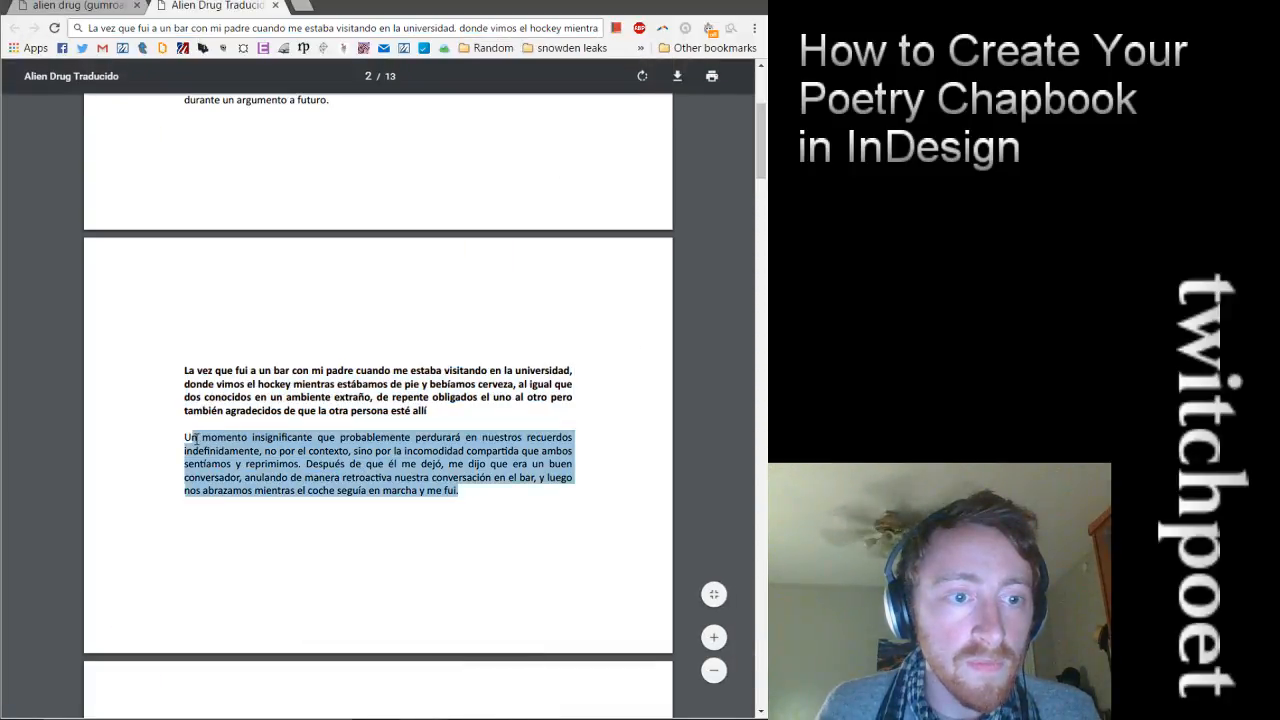
double_click(213, 30)
key("ctrl+a")
type("Un momento insignificante que probablemente perdurará en nuestros recuerdos indefinidamente, no por el contexto, sino por la incomodidad compartida que ambos sentimos y reprimimos. Después de que él me dejó, me dijo que era un buen conversador, anulando de manera retroactiva nuestra conversación en el bar, y luego nos abrazamos mientras el coche seguía en marcha y me fui.")
key("ctrl+a")
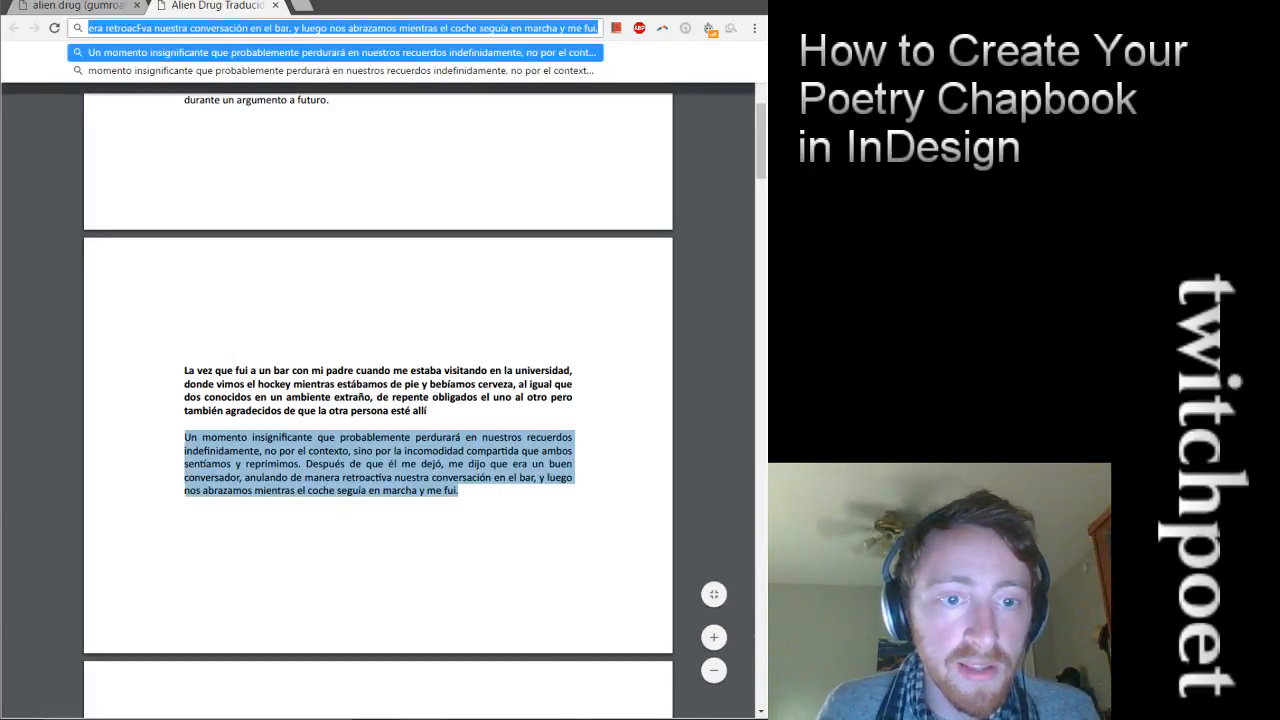
key("alt+Tab")
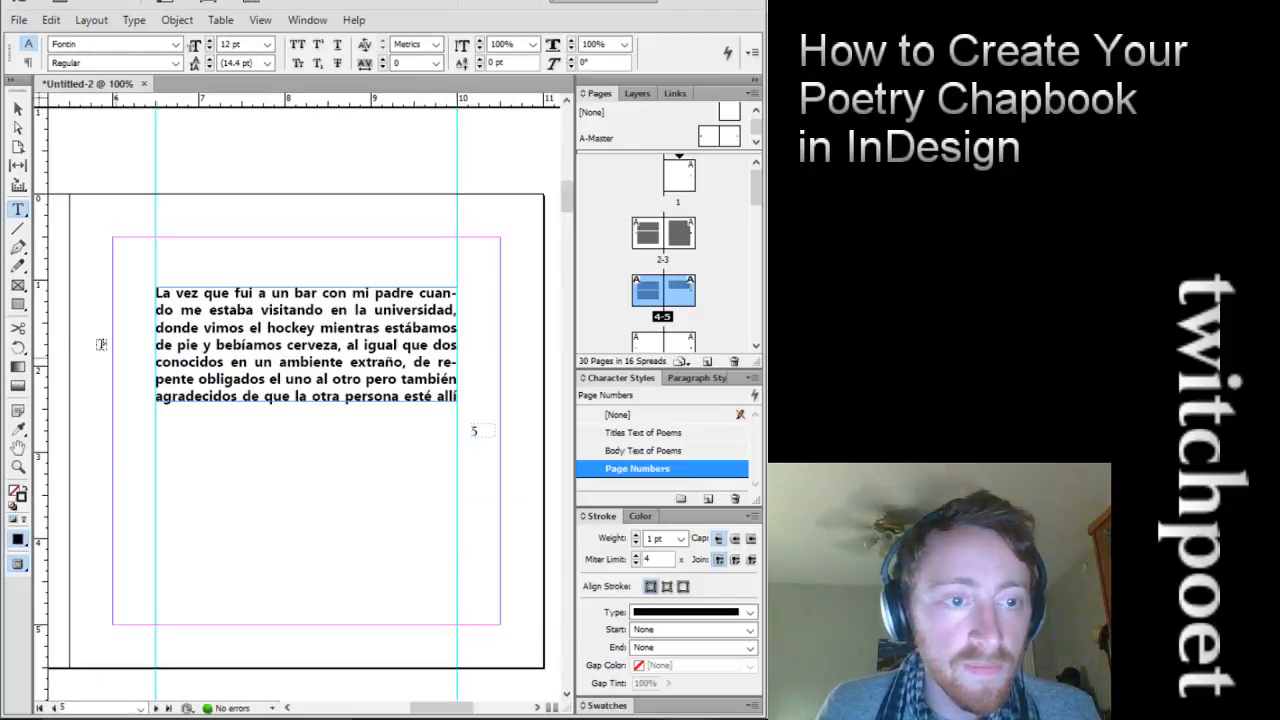
Create a 3.5 in by 2.01 in body frame below the page 5 title, styled Body Text of Poems and Title & Body Text (Justified)
left_click_drag(159, 453, 457, 627)
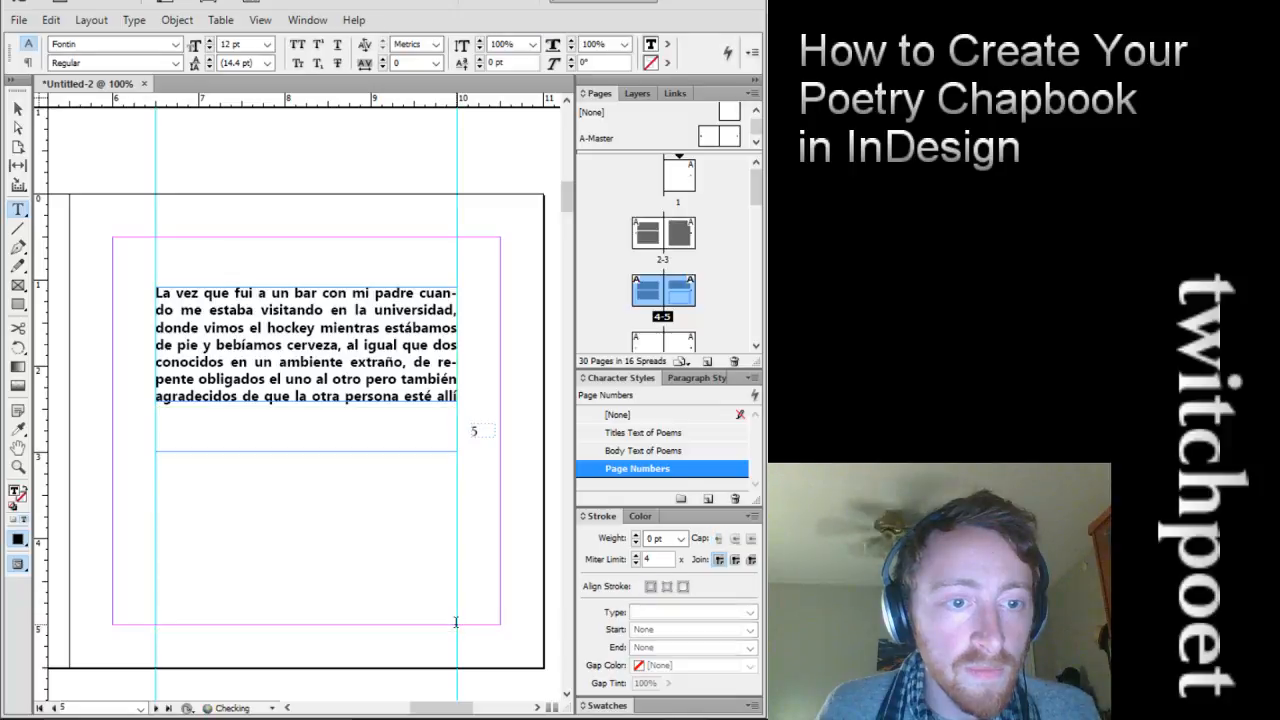
left_click(640, 450)
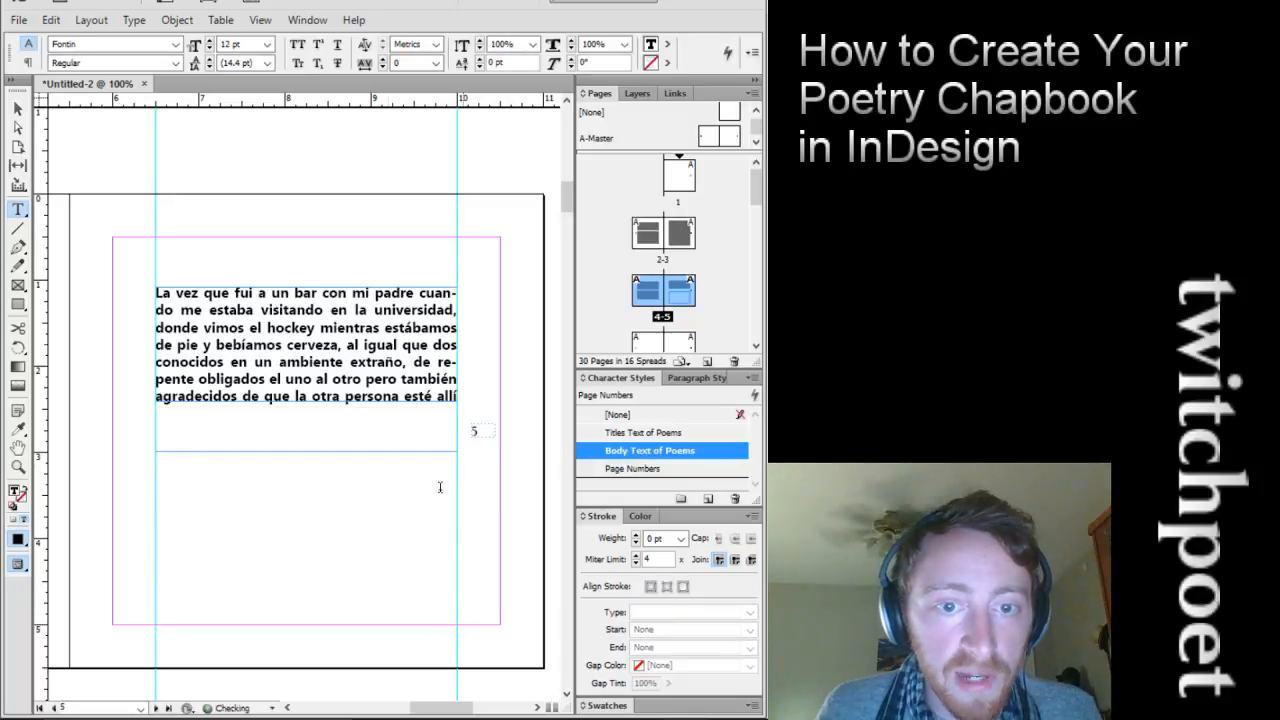
left_click(683, 378)
left_click(676, 433)
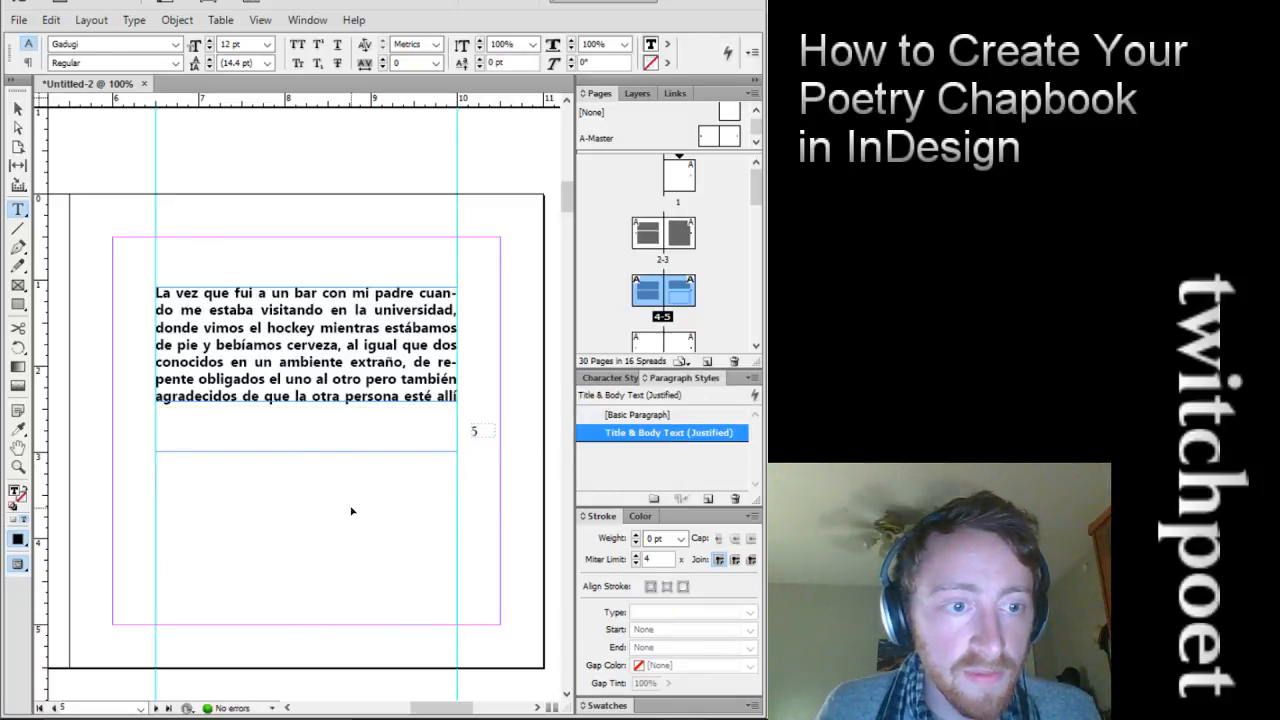
Paste the Spanish body text into the new frame, shorten the frame to about 1.72 in, and move it up toward the title
type("Un momento insignificante que probablemente perdurará en nuestros recuerdos indefinidamente, no por el contexto, sino por la incomodidad comparFda que ambos senGamos y reprimimos. Después de que él me dejó, me dijo que era un buen conversador, anulando de manera retroacFva nuestra conversación en el bar, y luego nos abrazamos mientras el coche seguía en marcha y me fui.")
key("Escape")
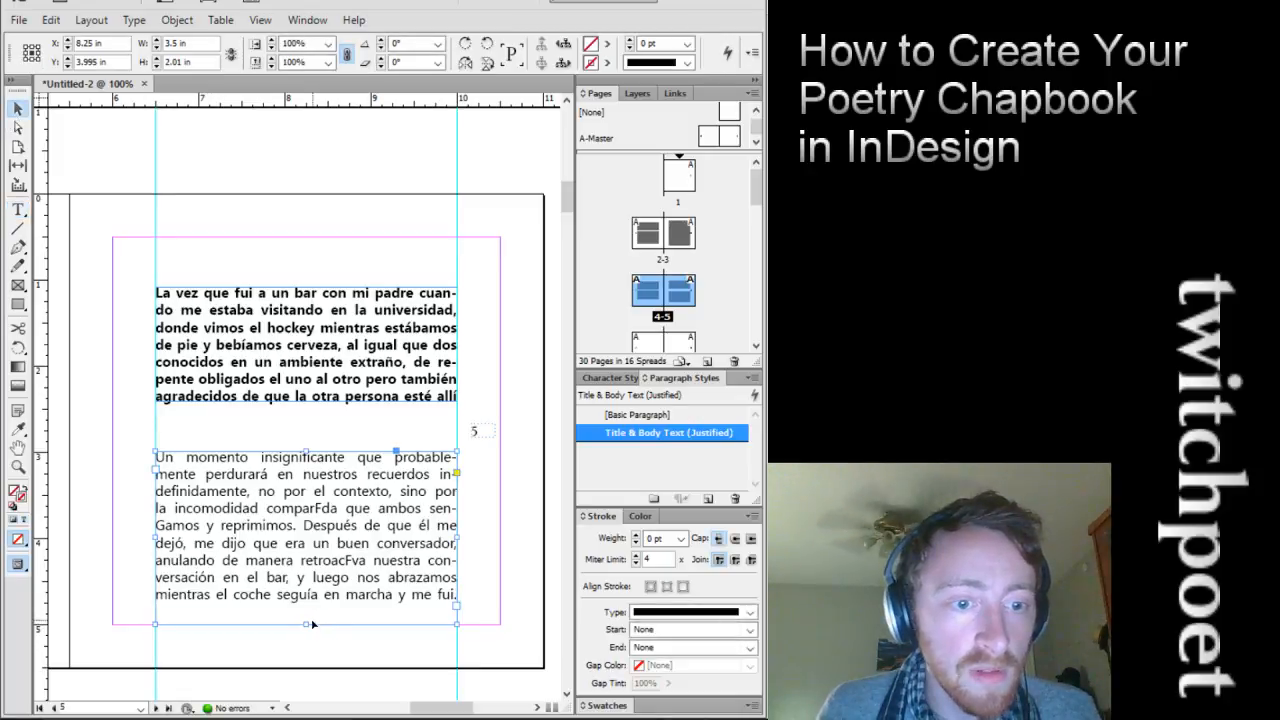
left_click_drag(312, 624, 312, 599)
left_click_drag(336, 555, 333, 516)
Place the black spacer rectangle directly beneath the page 5 title frame and move the Spanish body frame up against the spacer's lower edge
left_click_drag(420, 708, 368, 708)
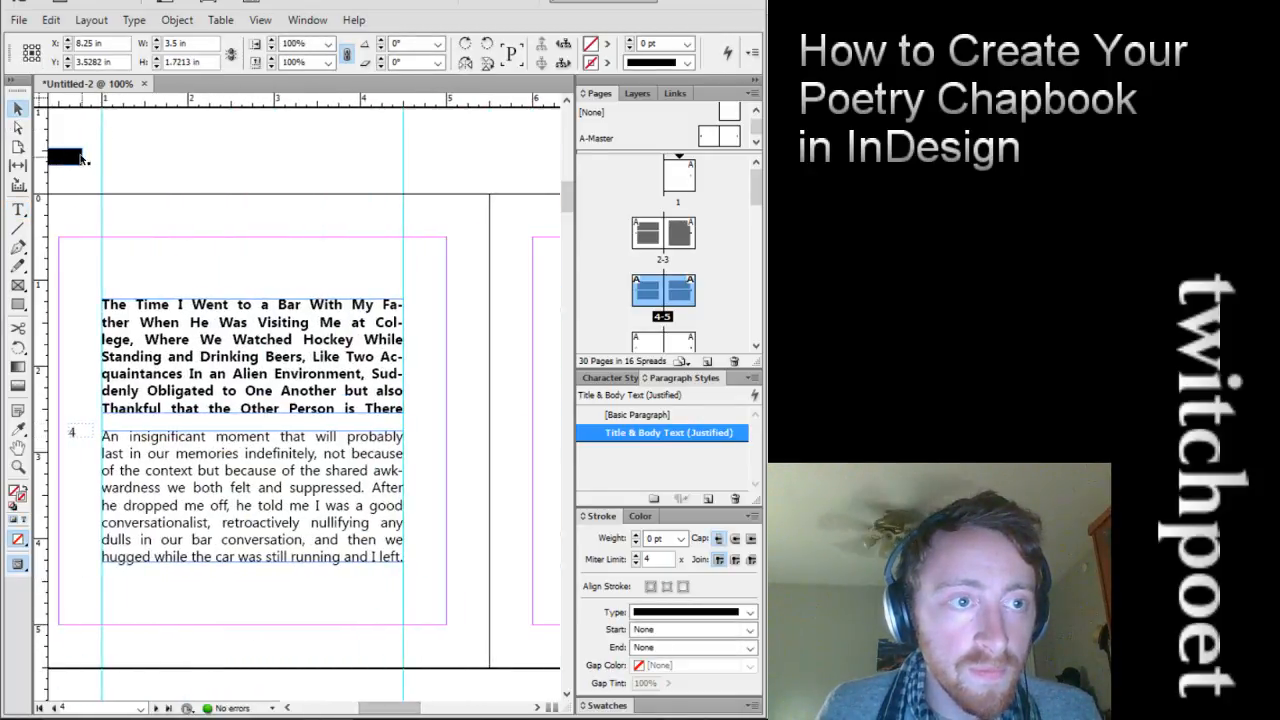
left_click_drag(83, 158, 487, 404)
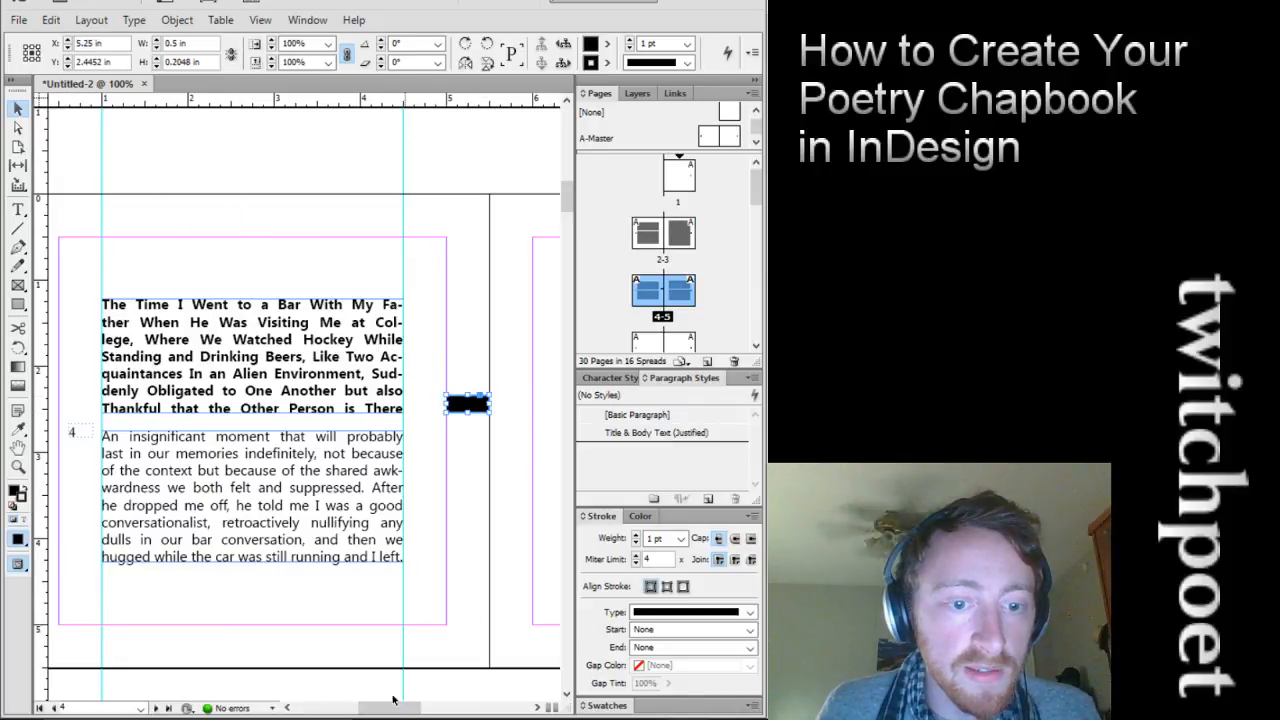
left_click_drag(393, 700, 431, 700)
left_click_drag(167, 410, 228, 431)
key("ctrl+equal")
key("ctrl+equal")
key("ctrl+equal")
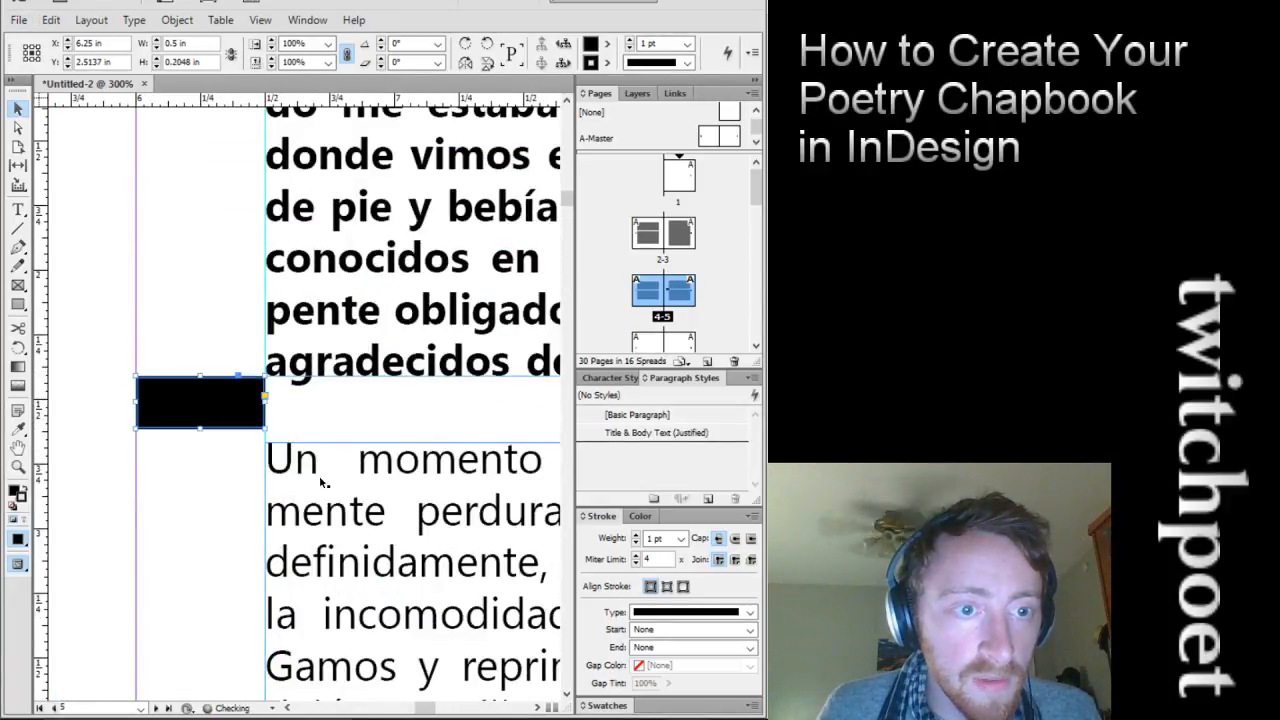
left_click_drag(321, 481, 335, 461)
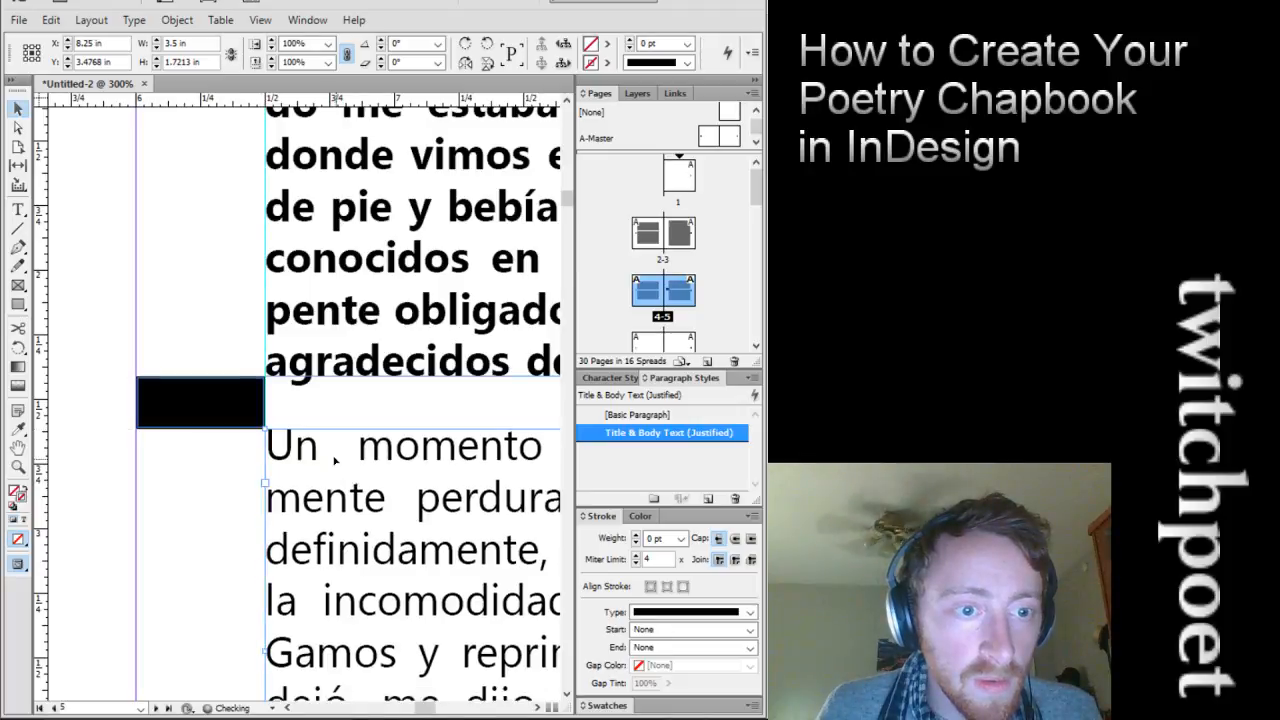
Move the black spacer rectangle away from the poem to the pasteboard above page 5
key("ctrl+minus")
key("ctrl+minus")
key("ctrl+minus")
key("ctrl+minus")
key("ctrl+minus")
key("ctrl+minus")
key("ctrl+minus")
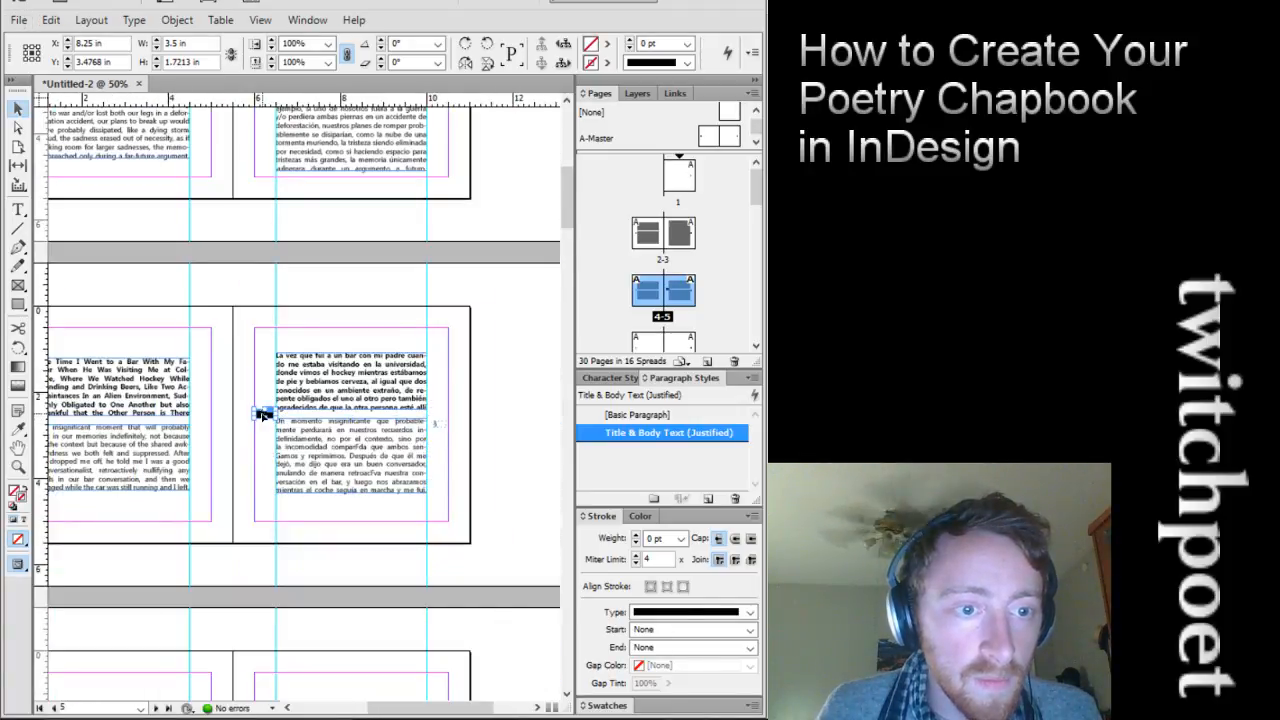
left_click(259, 413)
key("ctrl+equal")
key("ctrl+equal")
left_click_drag(268, 416, 315, 197)
Select the Spanish title and body frames together and center the pair vertically on page 5
left_click(344, 350)
mouse_move(398, 388)
left_mouse_down()
mouse_move(392, 378)
mouse_move(393, 397)
mouse_move(397, 384)
left_mouse_up()
left_click(393, 274)
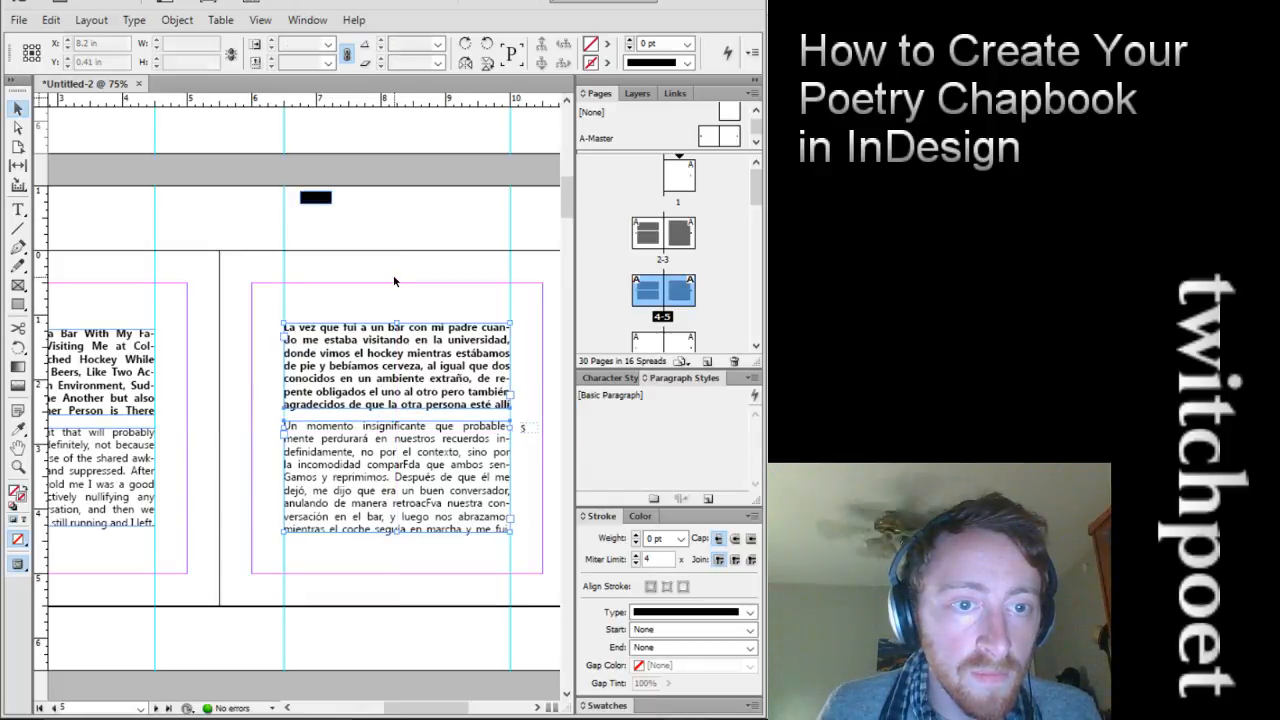
scroll(460, 430, "down", 1)
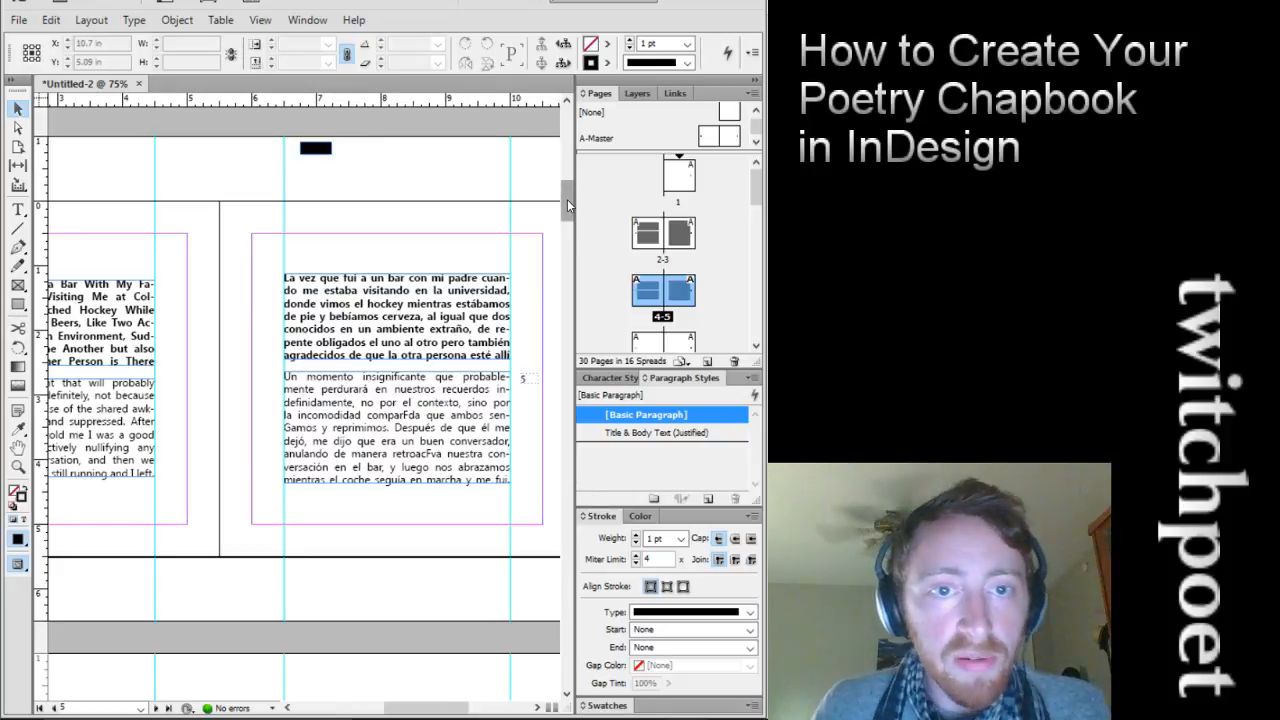
mouse_move(567, 199)
left_mouse_down()
mouse_move(559, 158)
mouse_move(561, 191)
left_mouse_up()
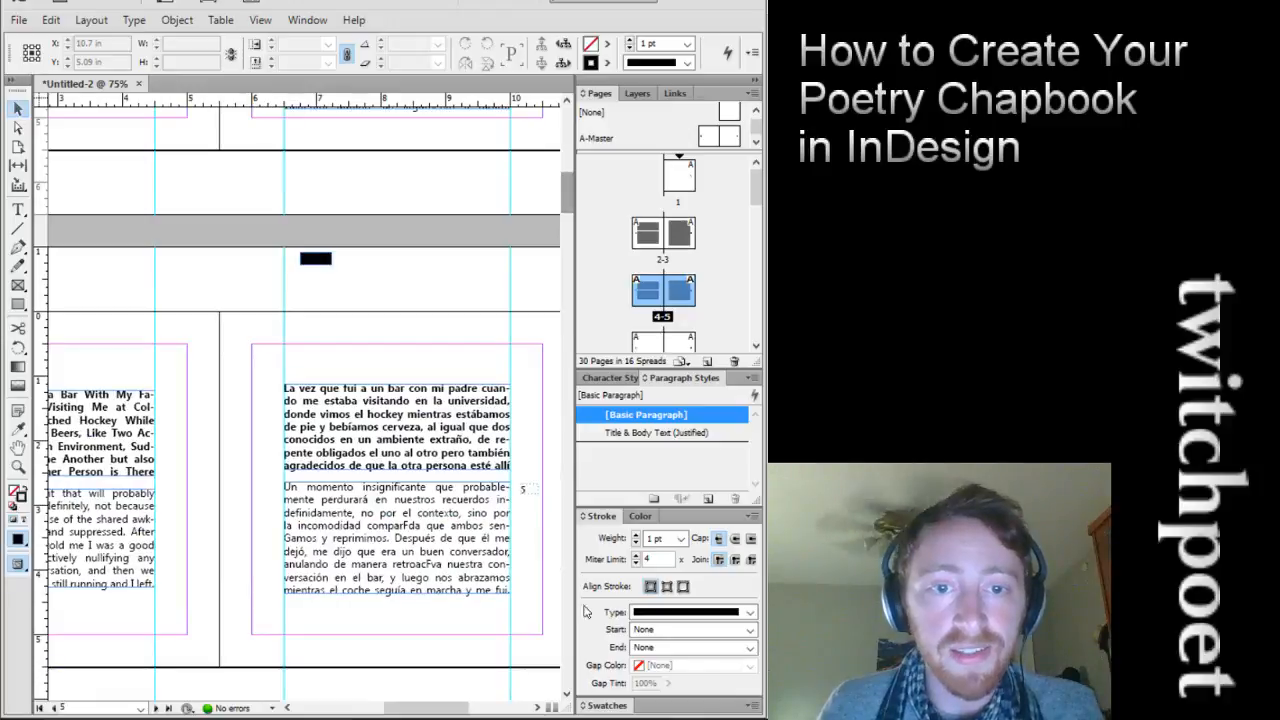
left_click_drag(438, 708, 399, 708)
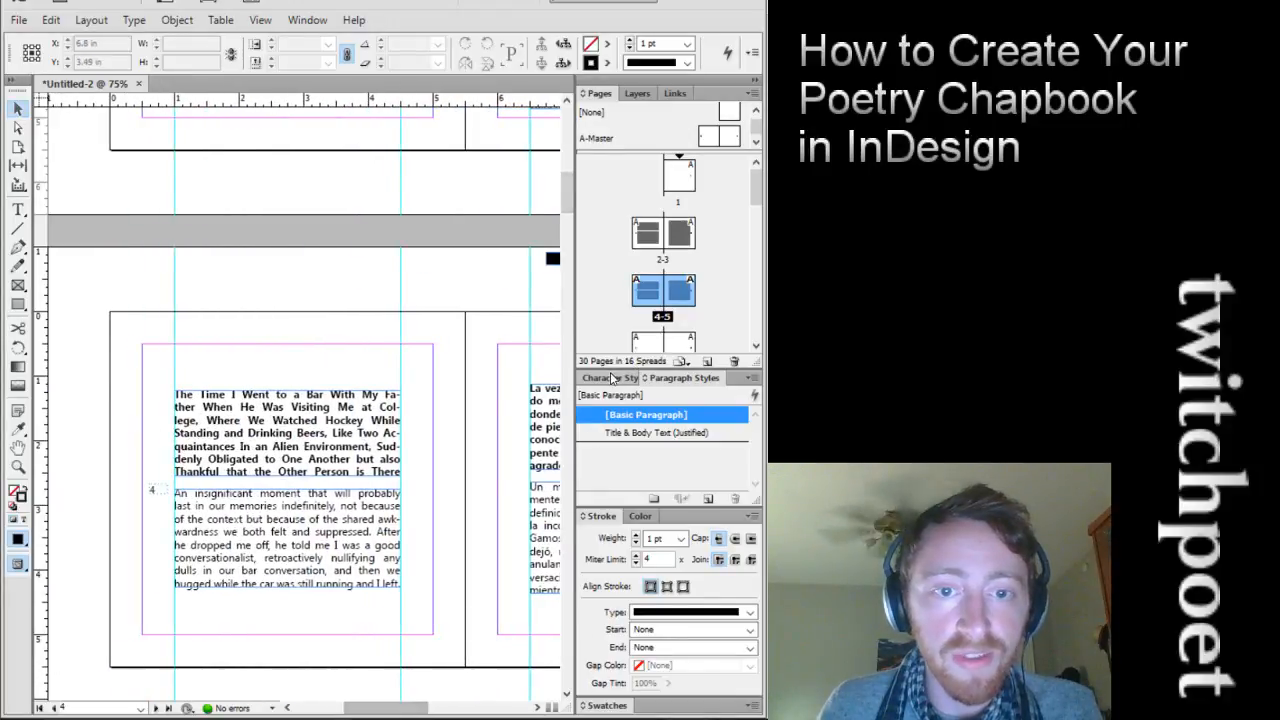
left_click(617, 379)
left_click(659, 433)
left_click(642, 452)
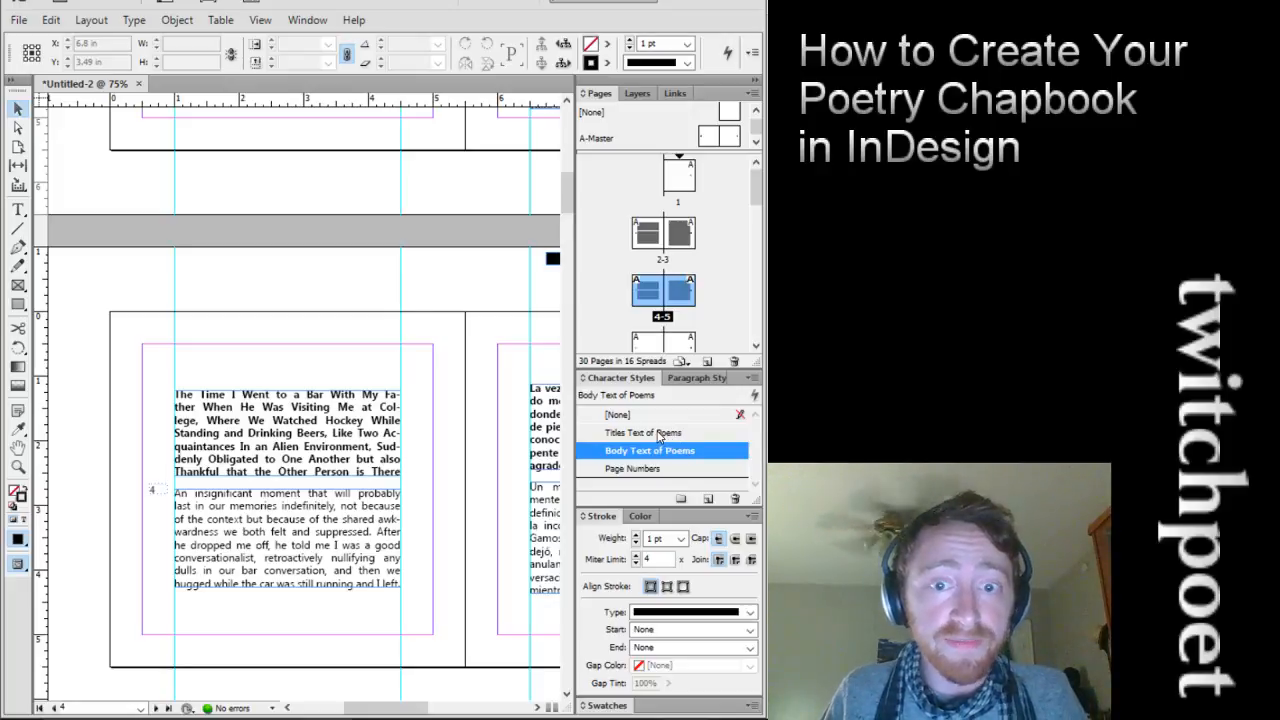
left_click(659, 434)
right_click(650, 438)
left_click(629, 436)
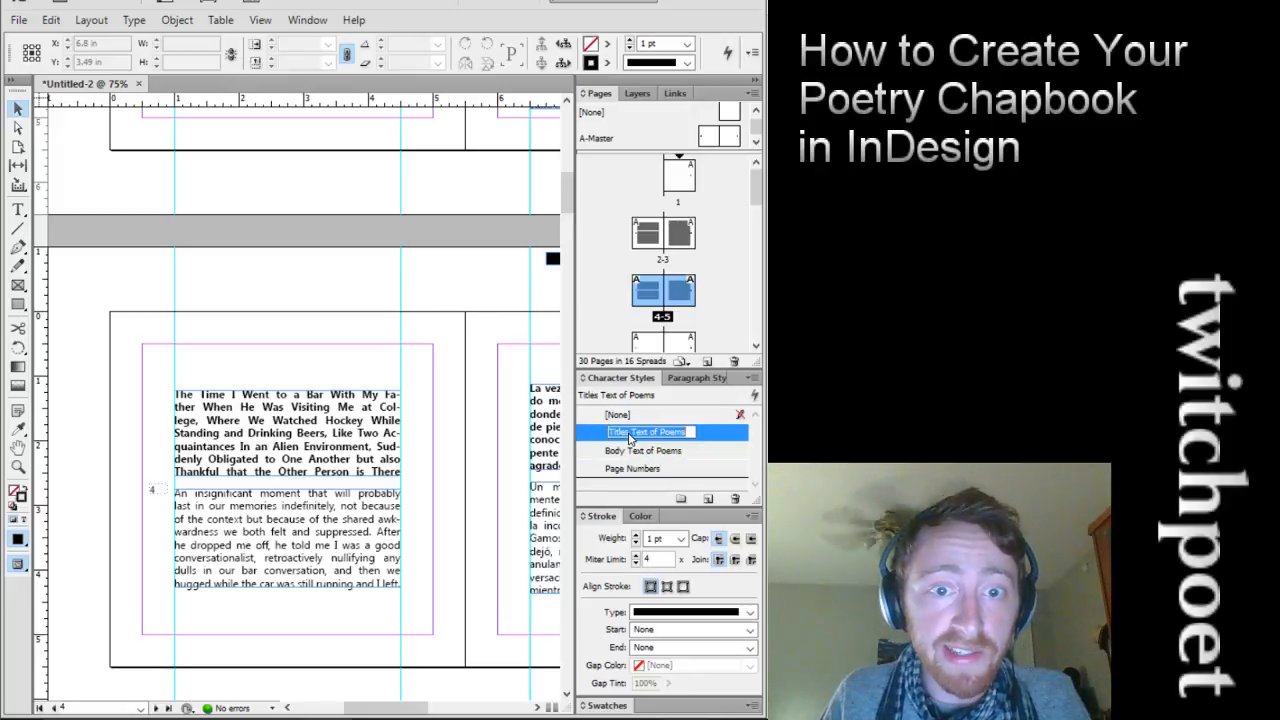
left_click(605, 438)
left_click(640, 454)
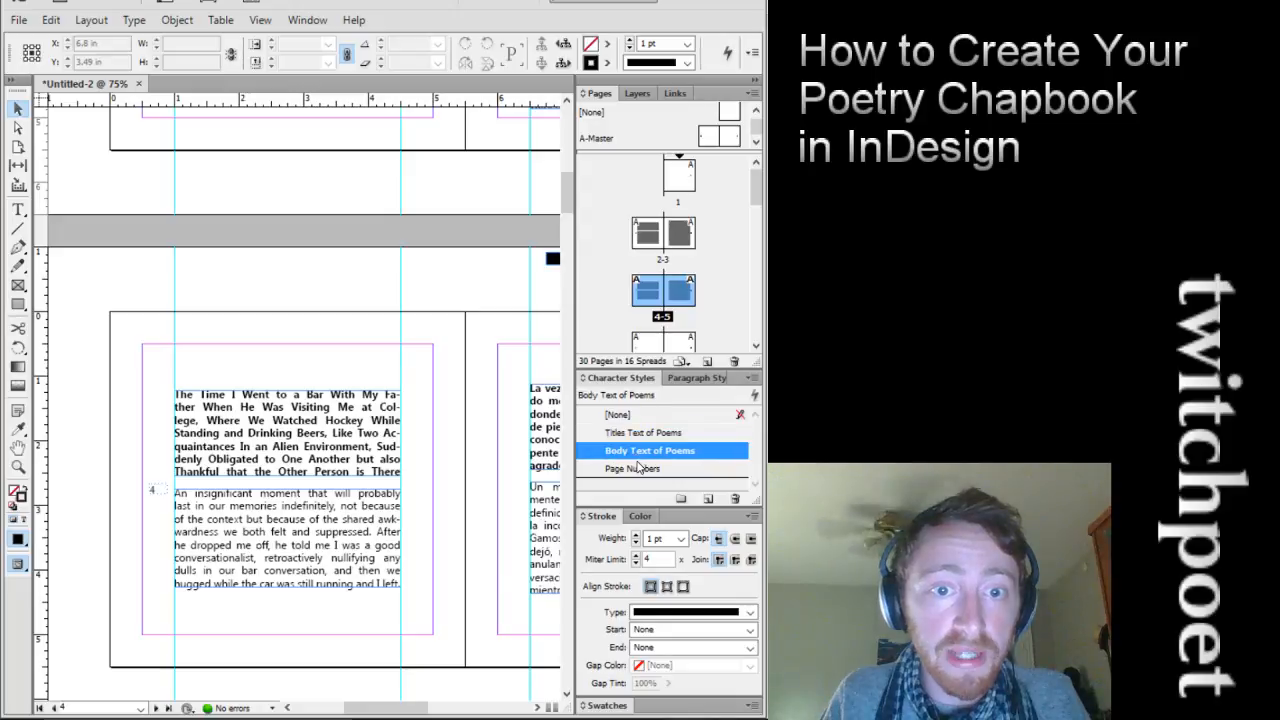
Set the font family of the Titles Text of Poems character style to Wingdings
left_click(631, 436)
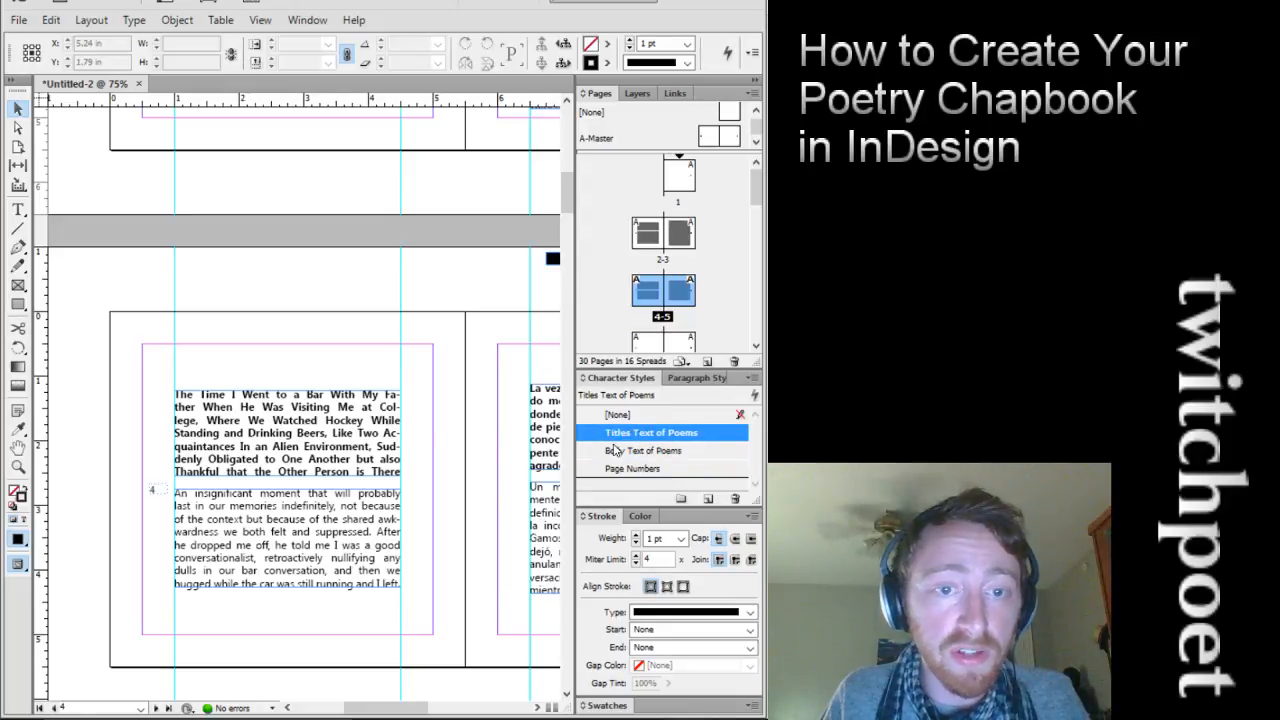
right_click(650, 435)
left_click(729, 445)
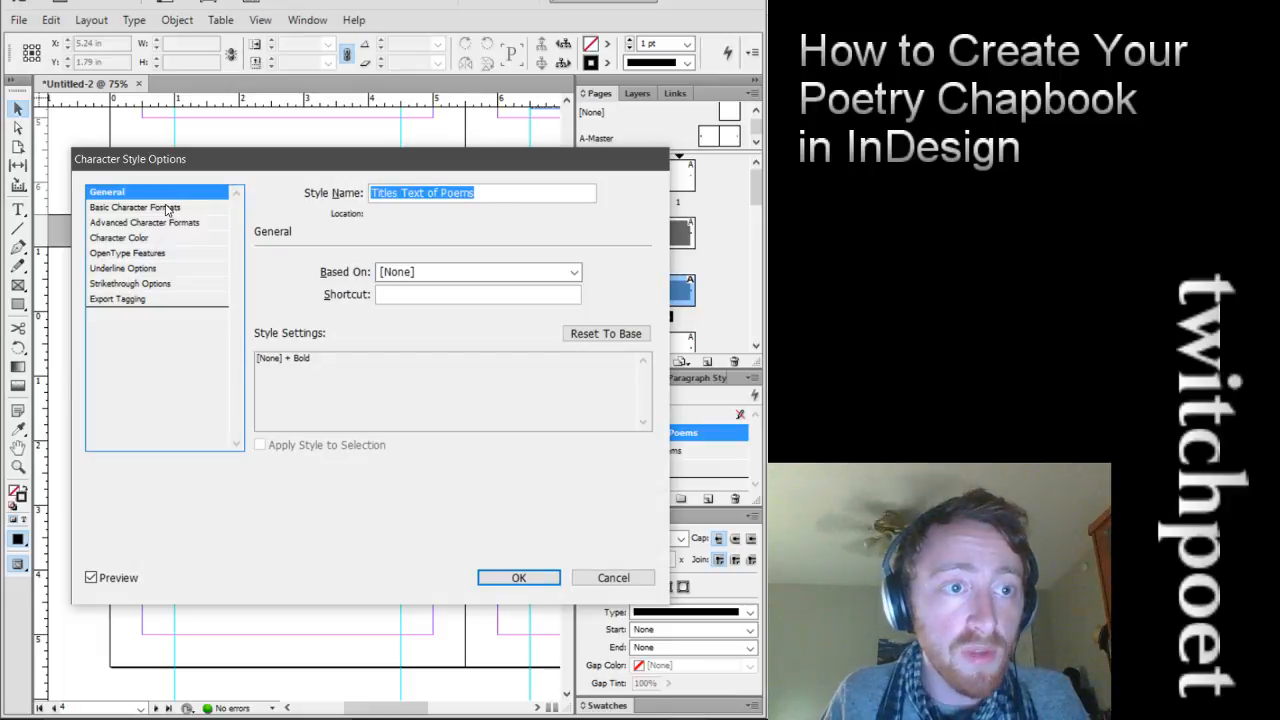
left_click(135, 207)
left_click(504, 285)
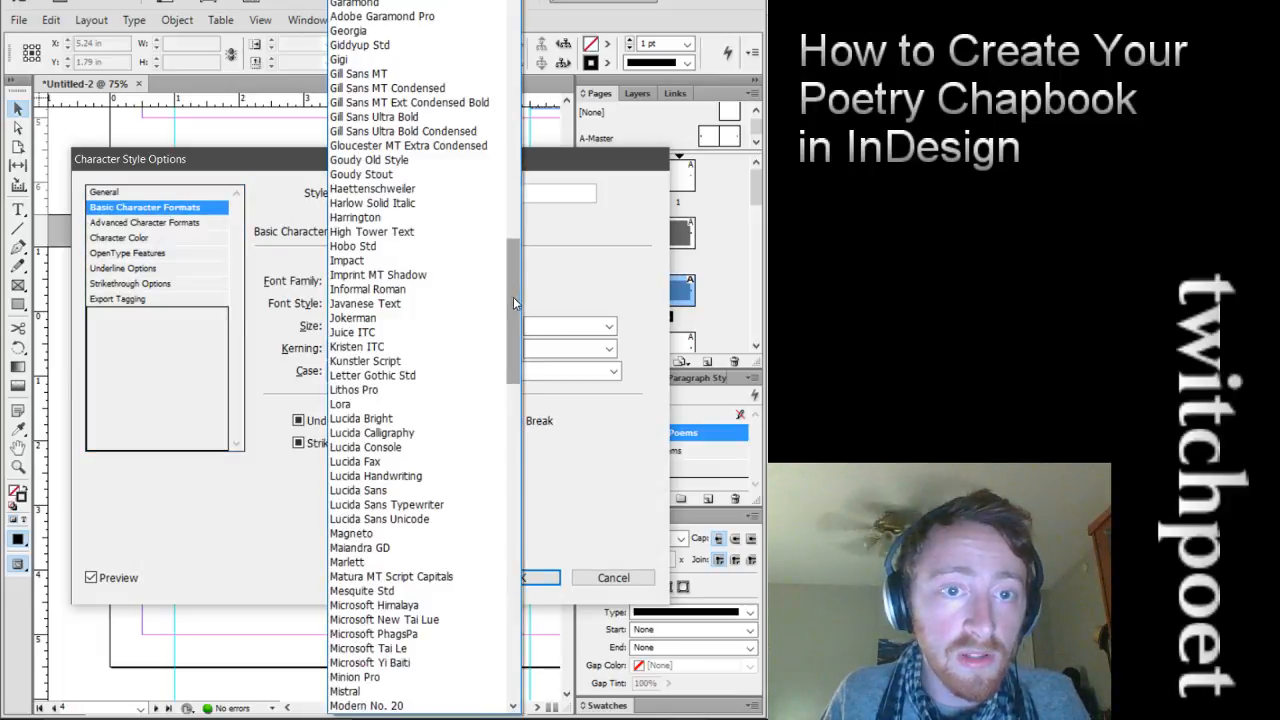
left_click_drag(513, 297, 538, 596)
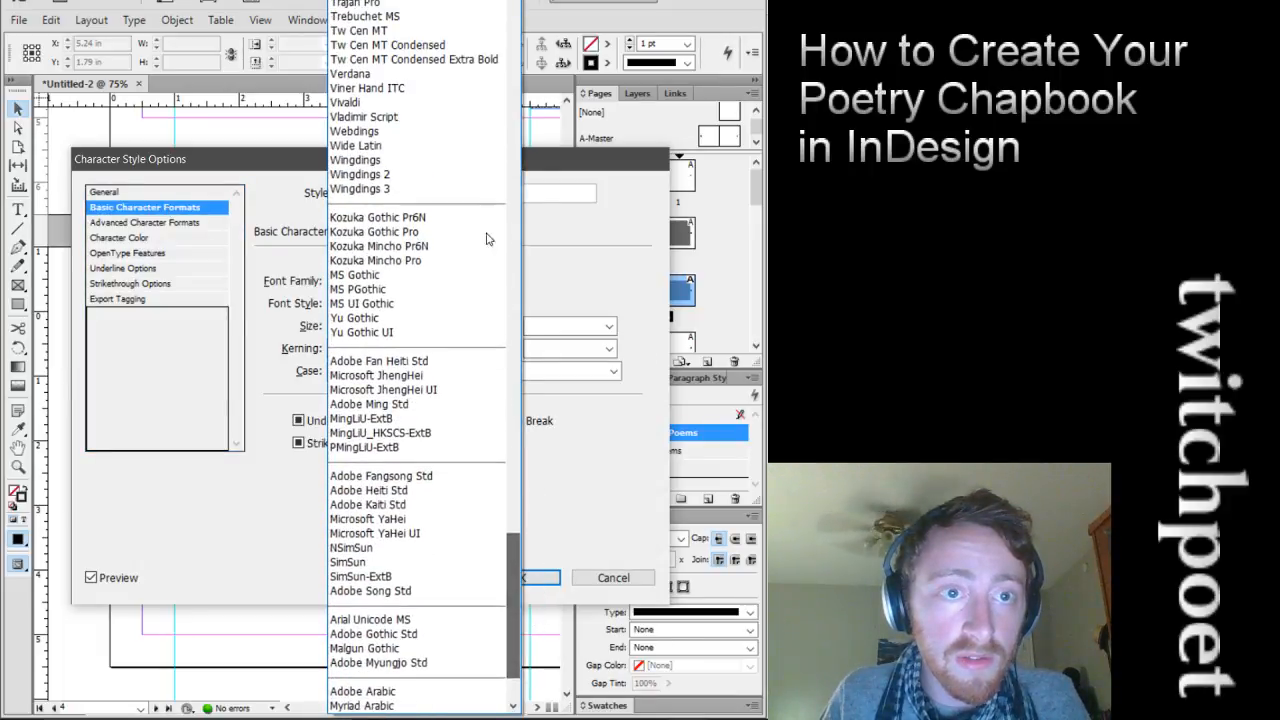
left_click(470, 160)
left_click(518, 580)
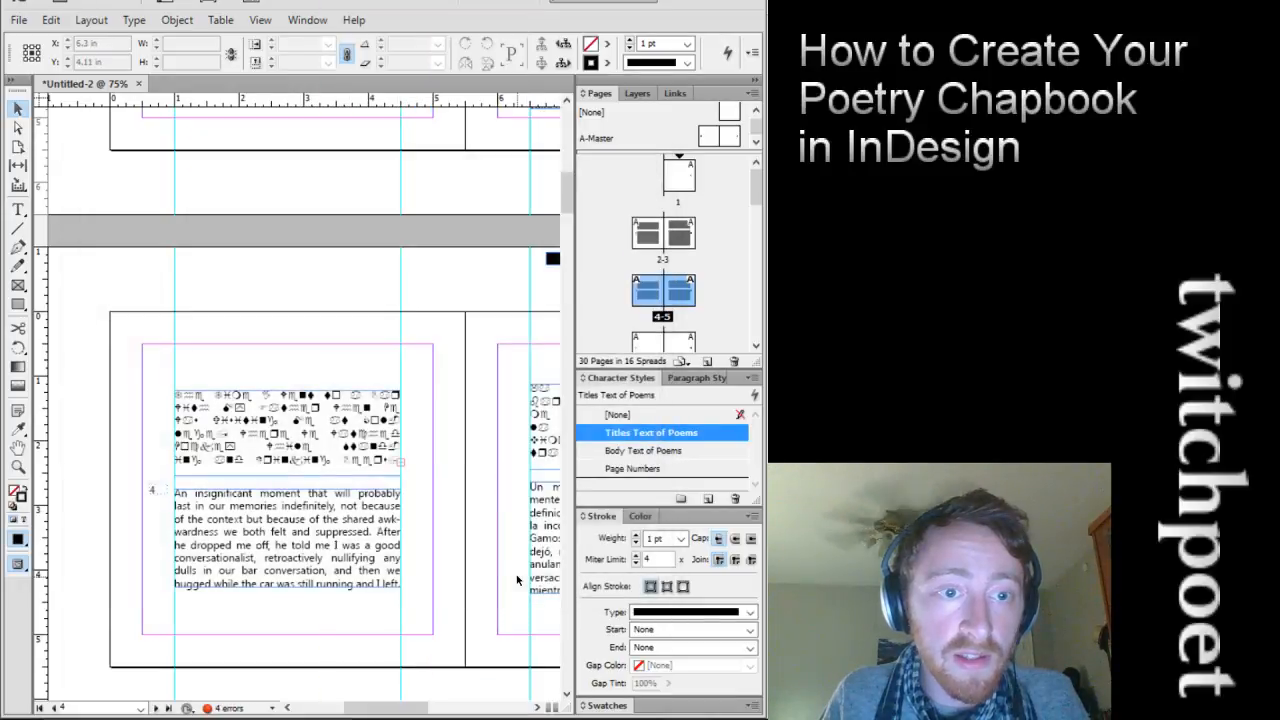
Check the poem titles on pages 2 to 5, and undo the title style's font change
scroll(474, 546, "up", 2)
scroll(474, 546, "down", 4)
scroll(476, 552, "up", 2)
scroll(476, 552, "down", 2)
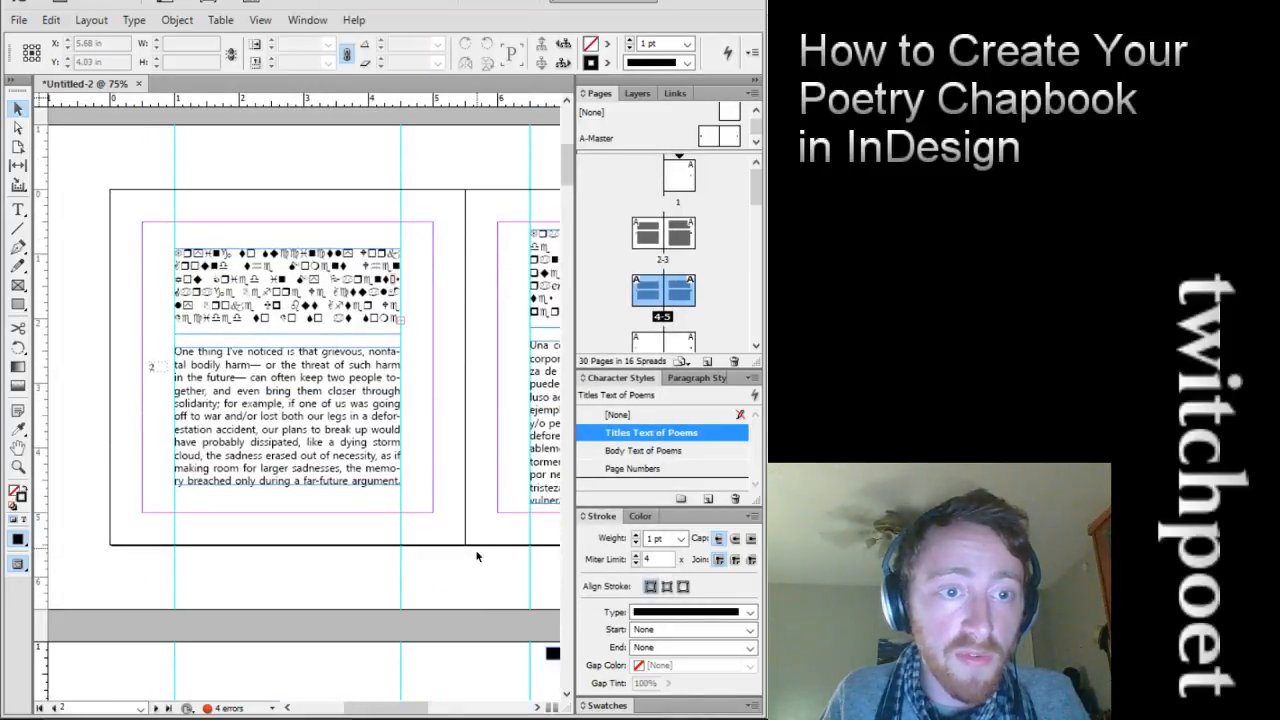
mouse_move(368, 708)
left_mouse_down()
mouse_move(423, 708)
mouse_move(372, 700)
left_mouse_up()
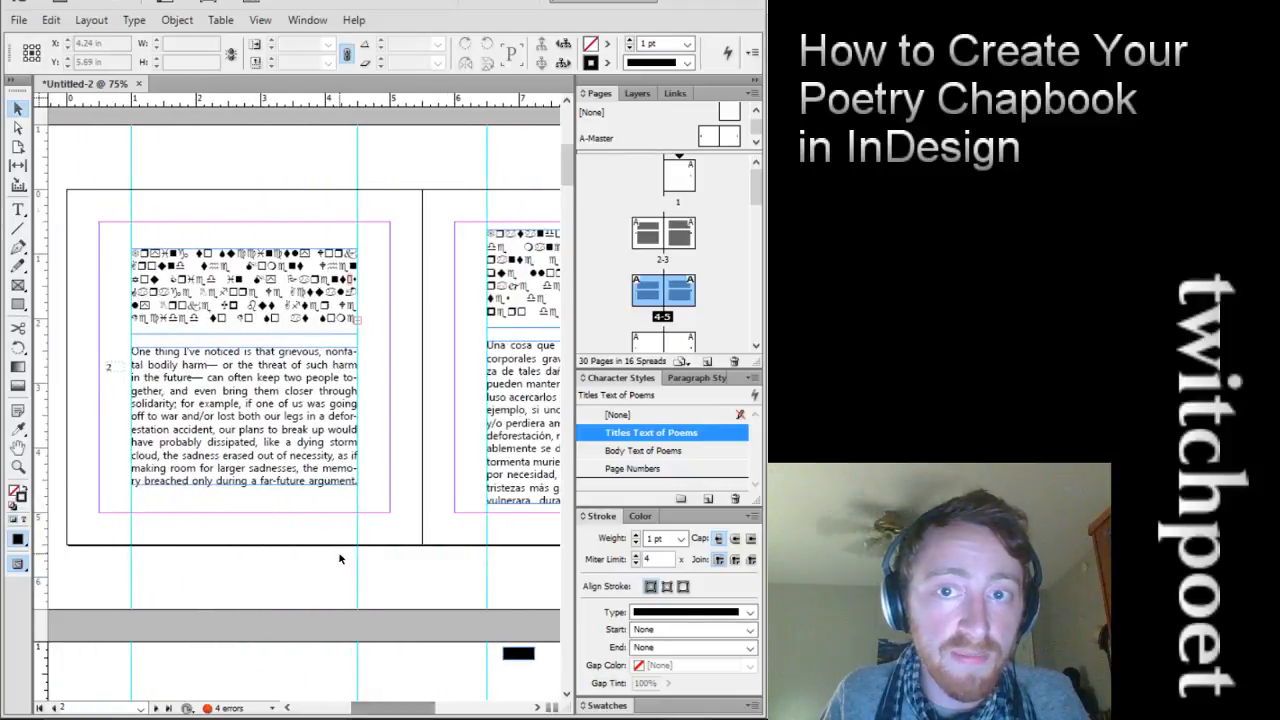
scroll(300, 400, "down", 4)
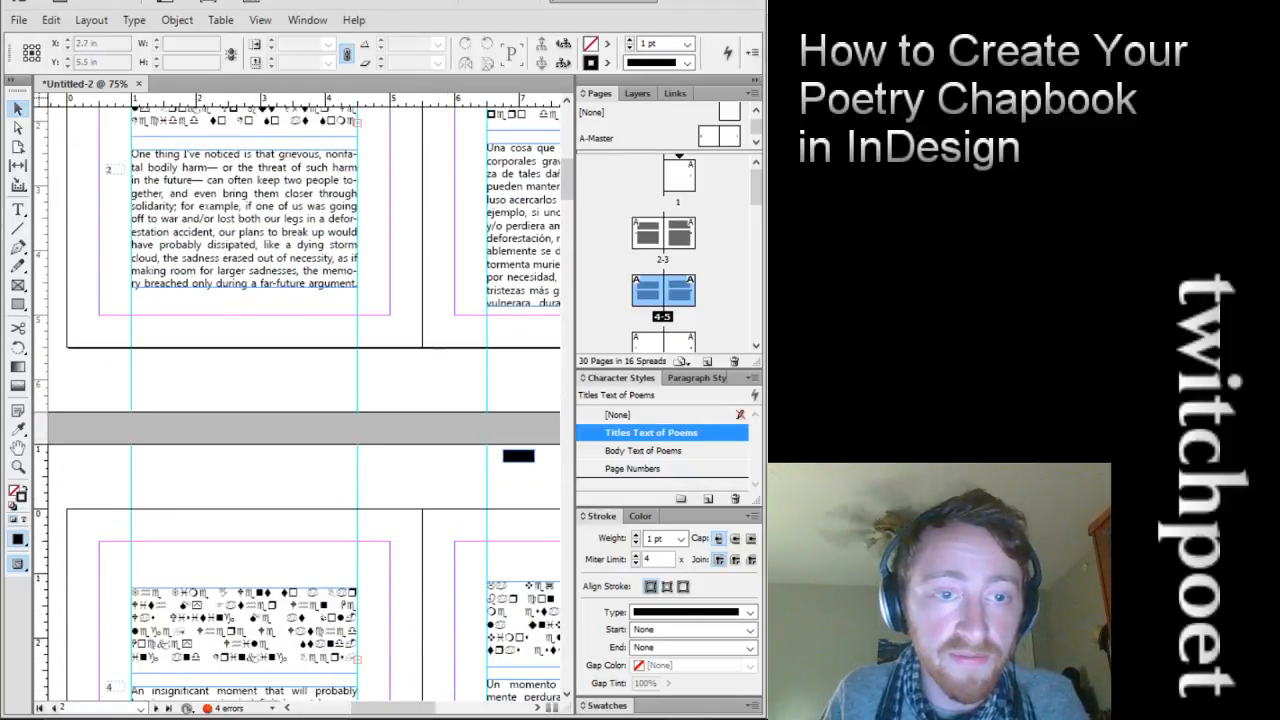
left_click(50, 20)
left_click(60, 40)
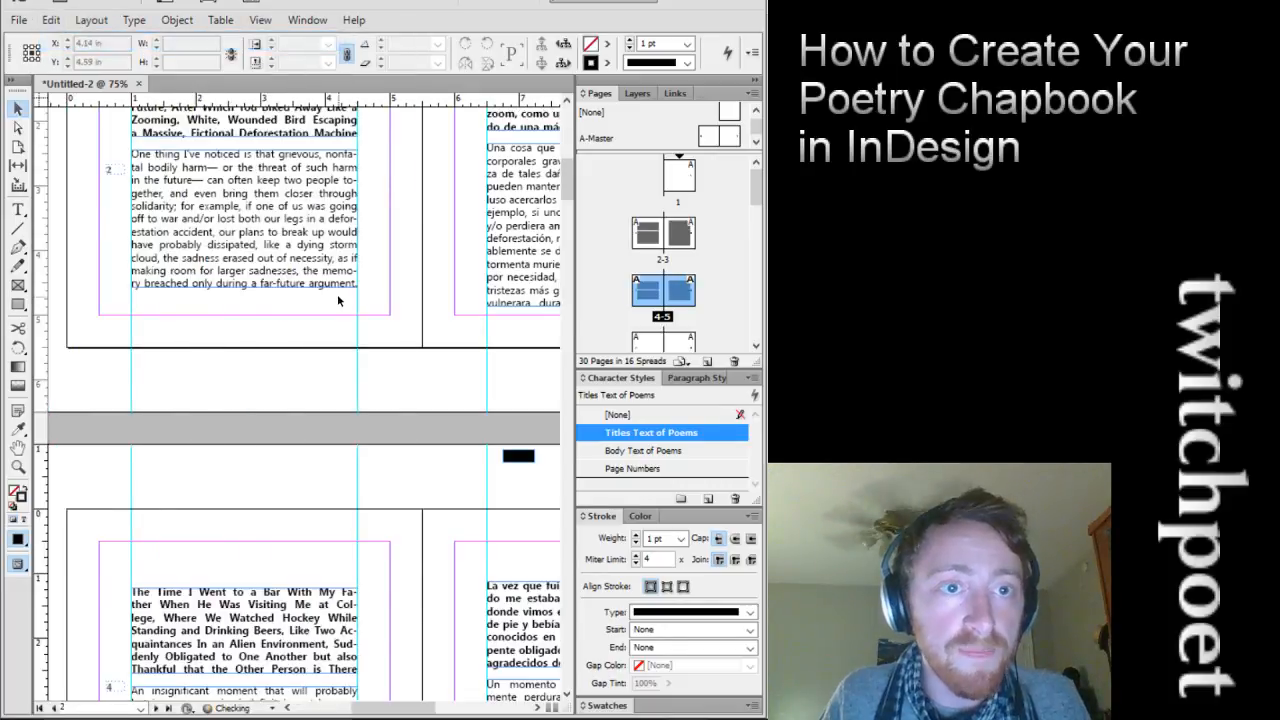
scroll(337, 294, "up", 8)
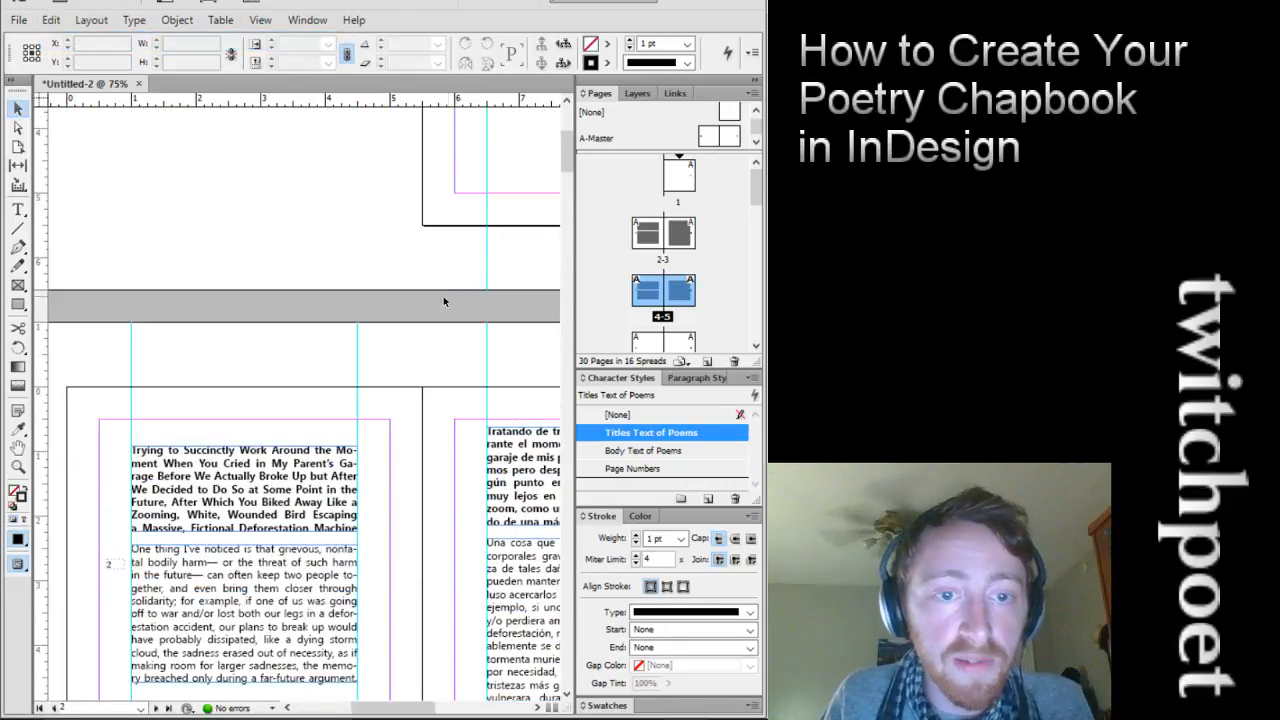
scroll(440, 296, "down", 5)
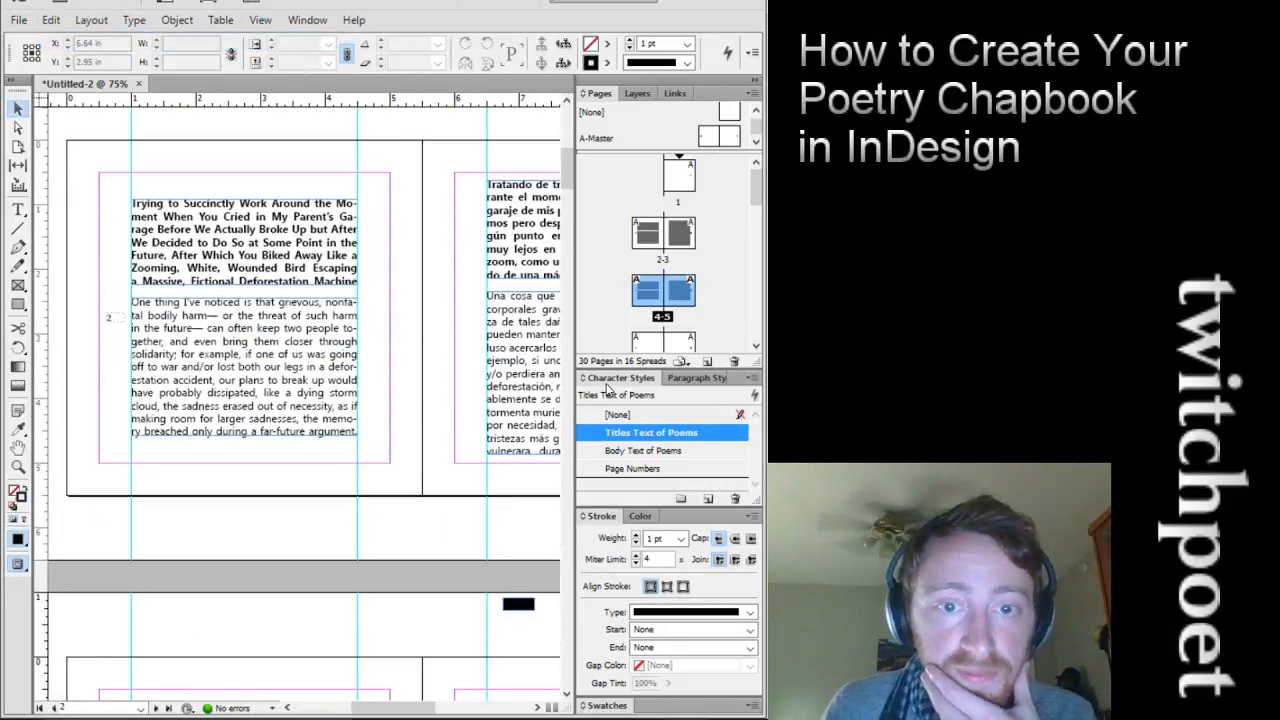
left_click(670, 379)
left_click(612, 381)
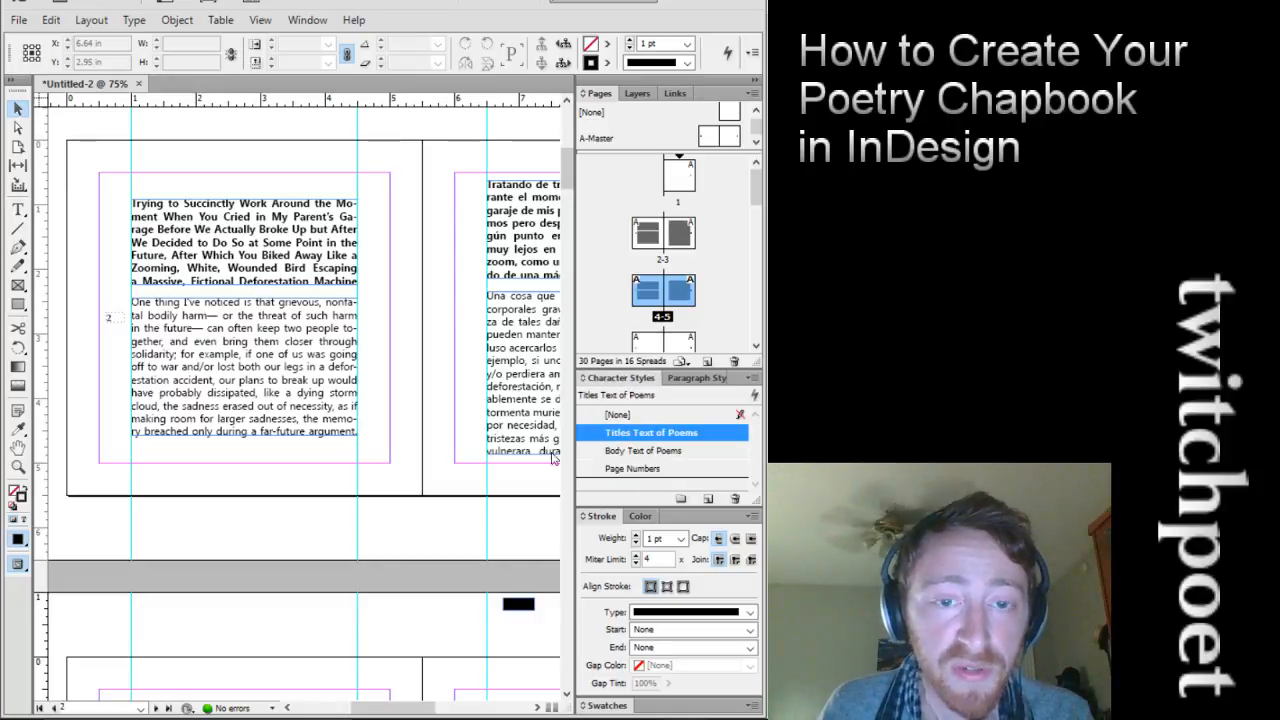
Move the black spacer rectangle to the pasteboard above page 5's outer corner and deselect it
scroll(394, 448, "down", 4)
left_click_drag(405, 713, 451, 713)
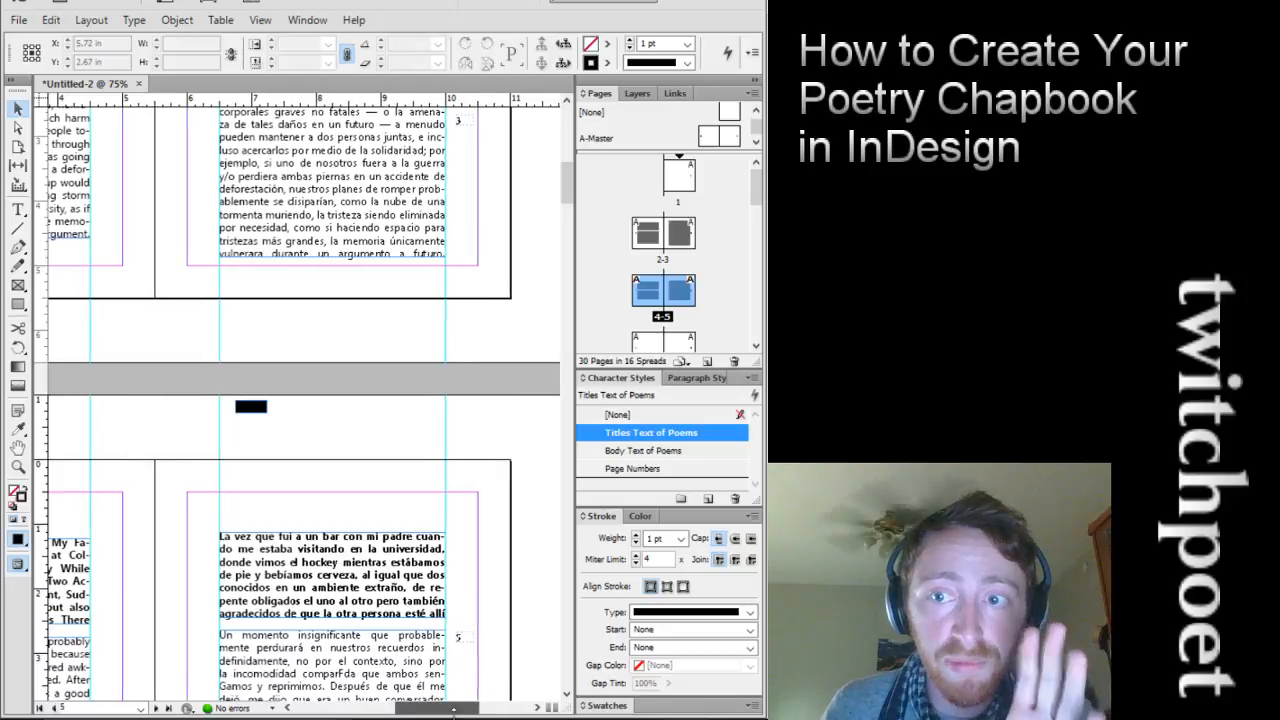
scroll(396, 382, "down", 3)
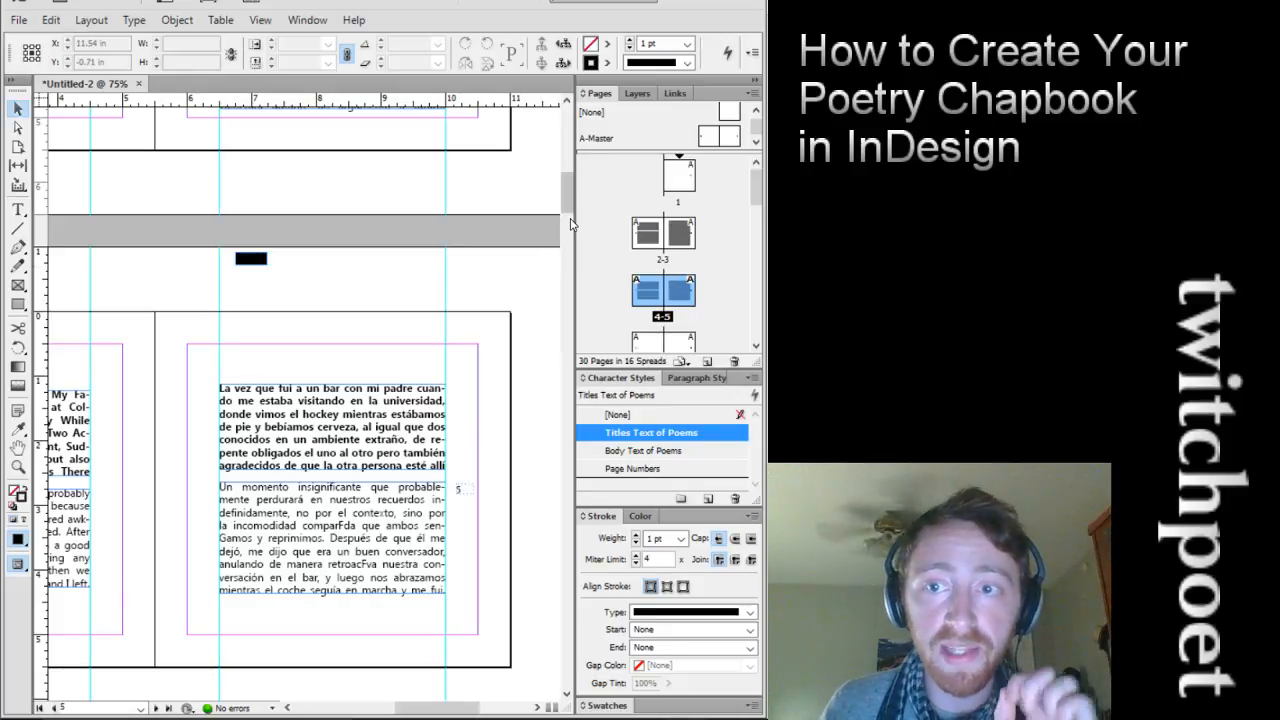
left_click_drag(250, 258, 505, 288)
left_click(405, 321)
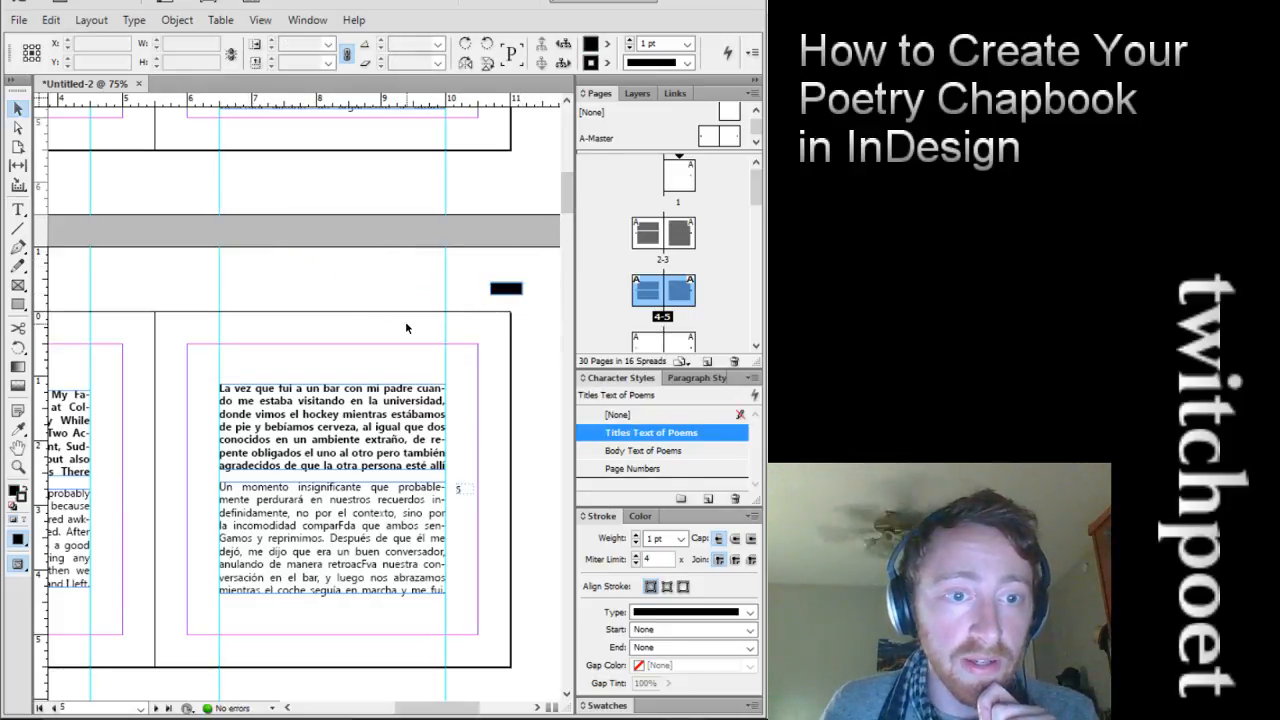
scroll(415, 328, "down", 1)
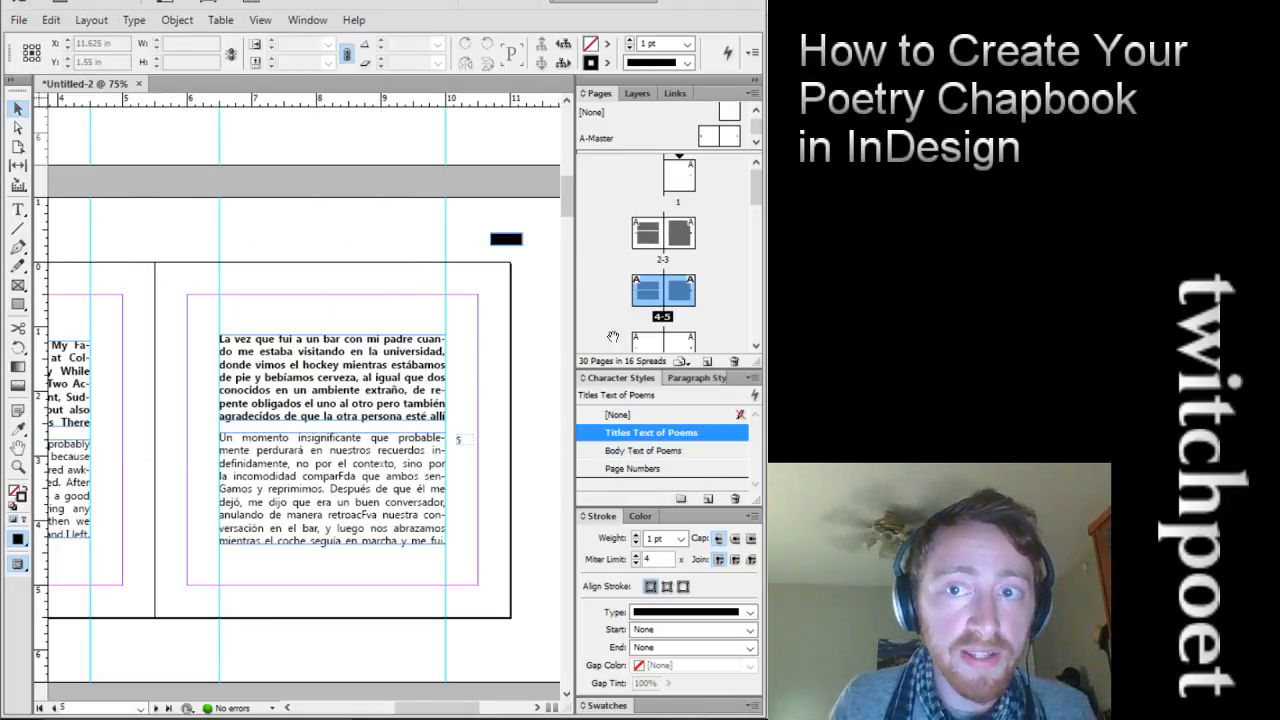
left_click(238, 21)
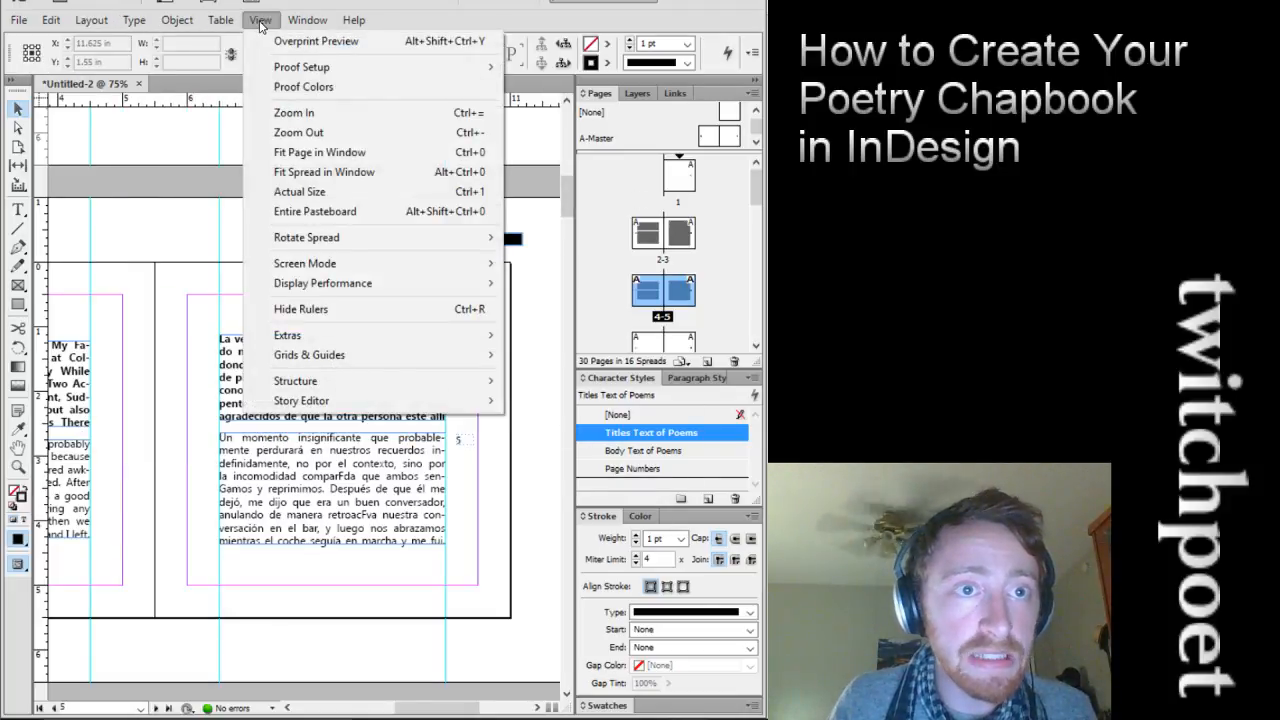
mouse_move(128, 21)
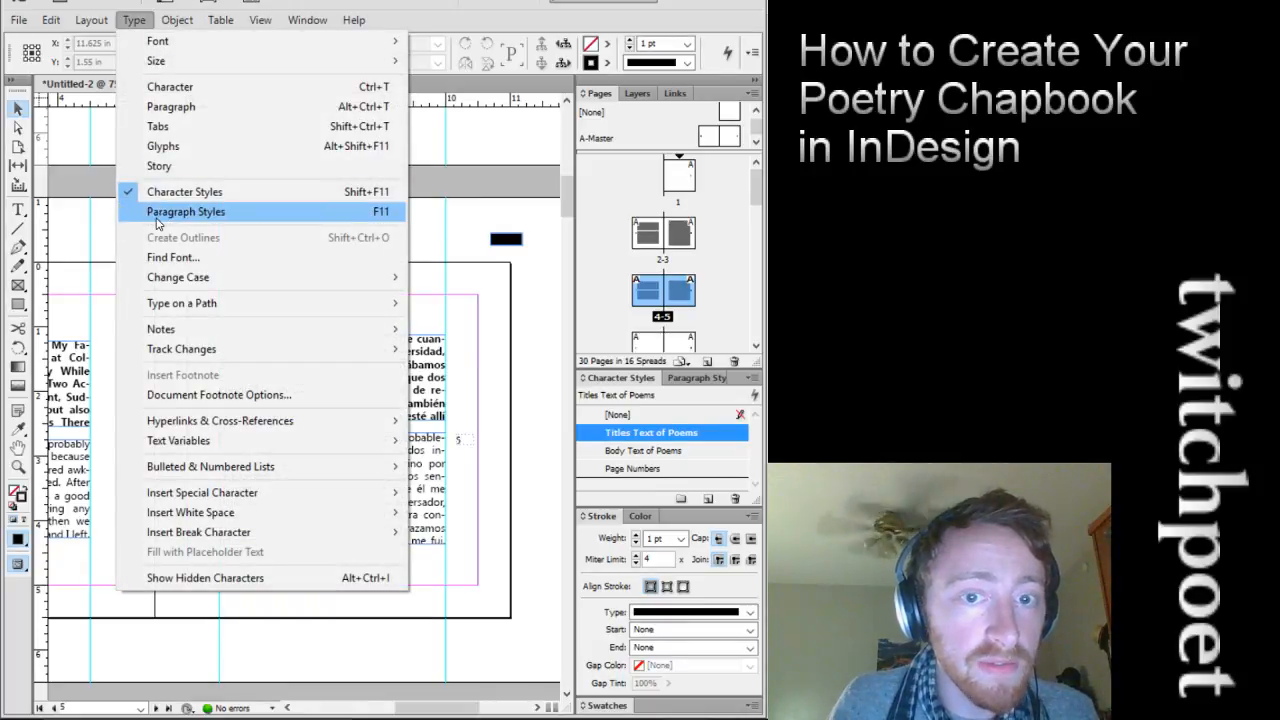
left_click(122, 19)
Review the title, body and page number placement across pages 1 to 7 and on the A-Master spread
scroll(378, 393, "down", 1)
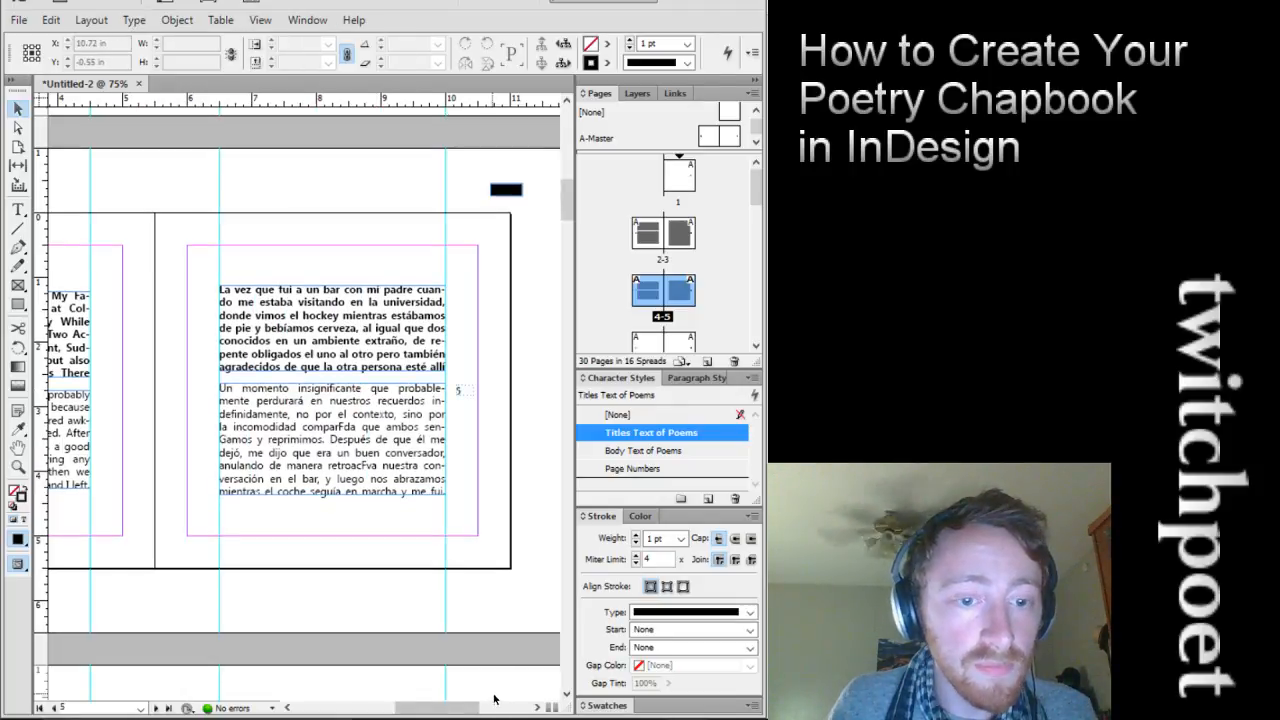
left_click_drag(440, 707, 411, 707)
scroll(432, 530, "down", 1)
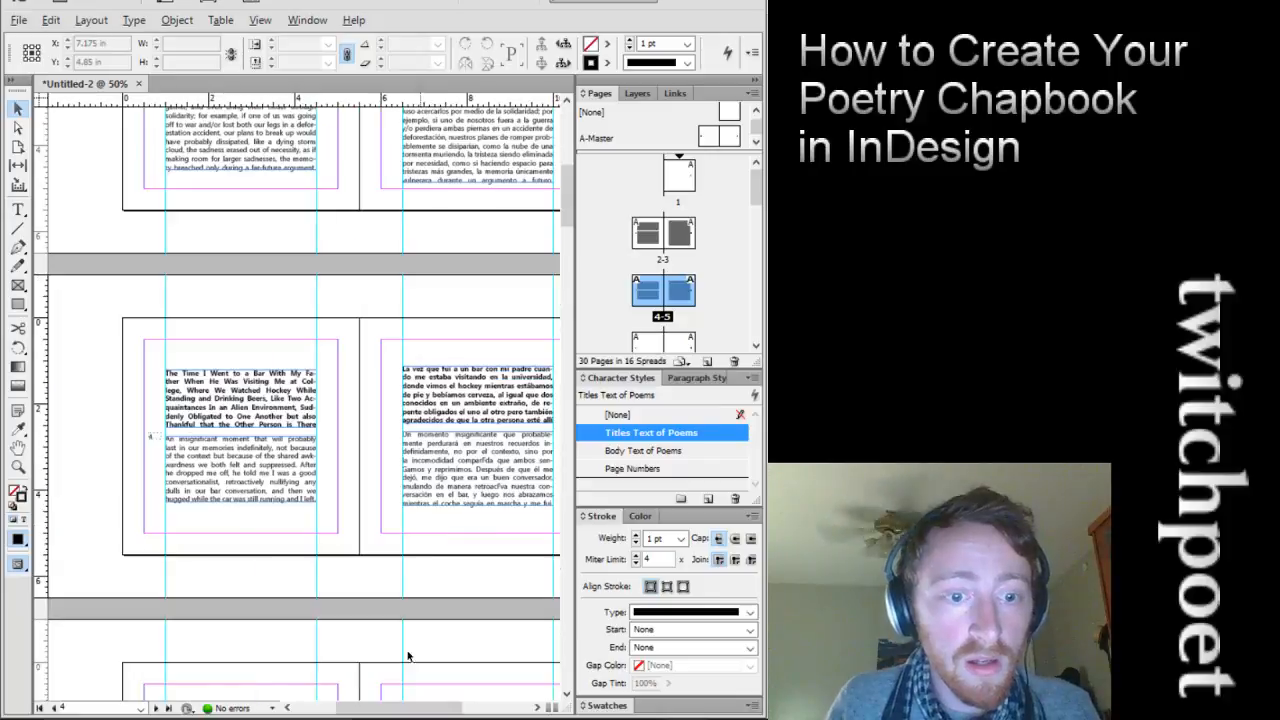
mouse_move(419, 718)
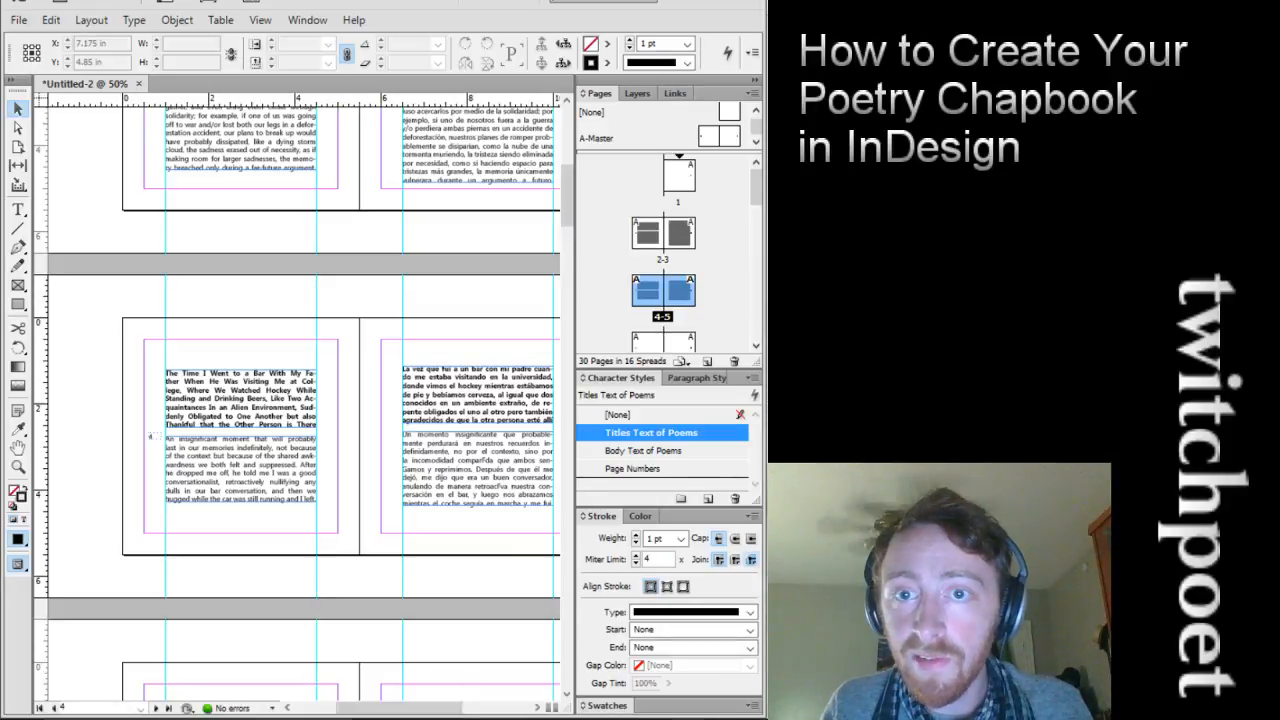
scroll(294, 514, "up", 5)
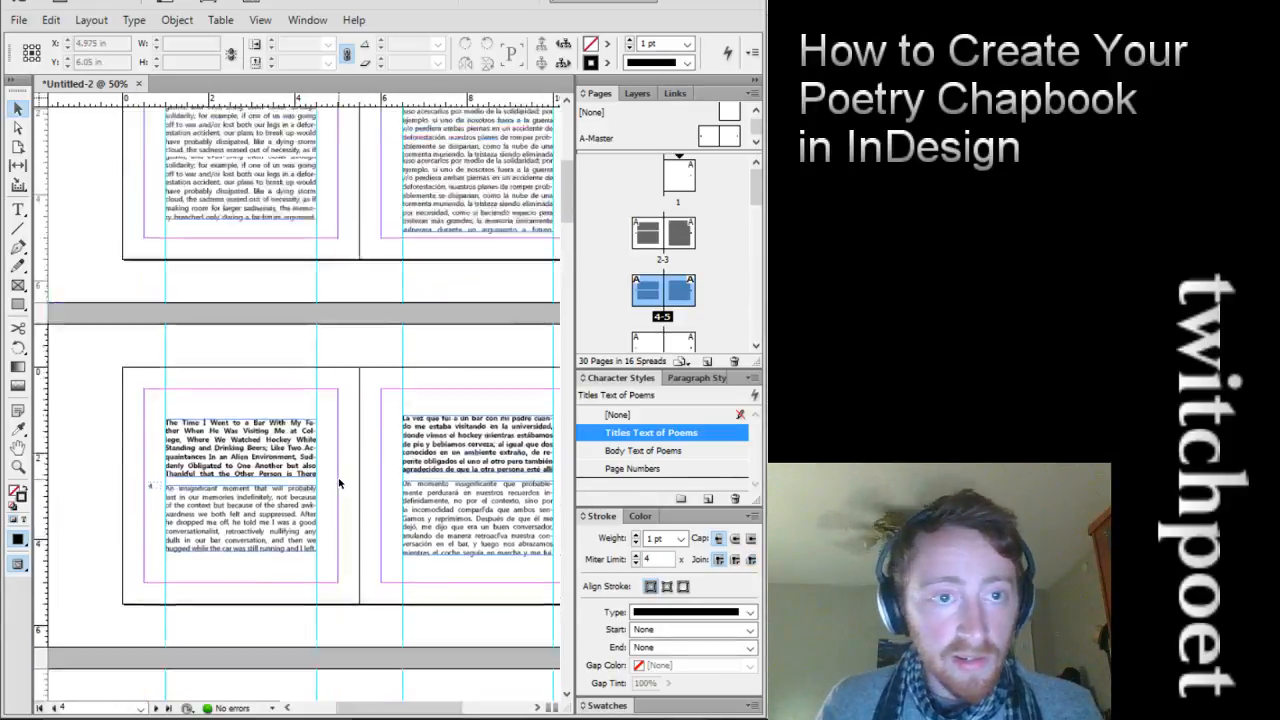
scroll(372, 334, "up", 1)
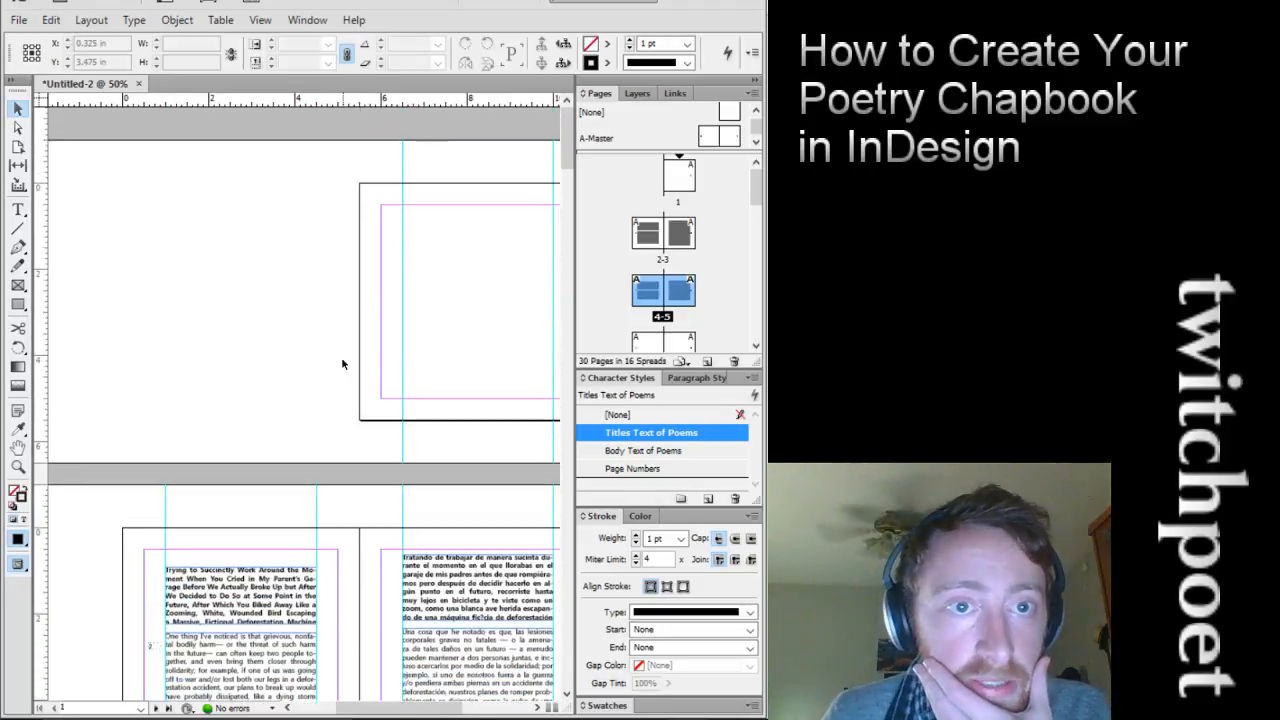
double_click(590, 138)
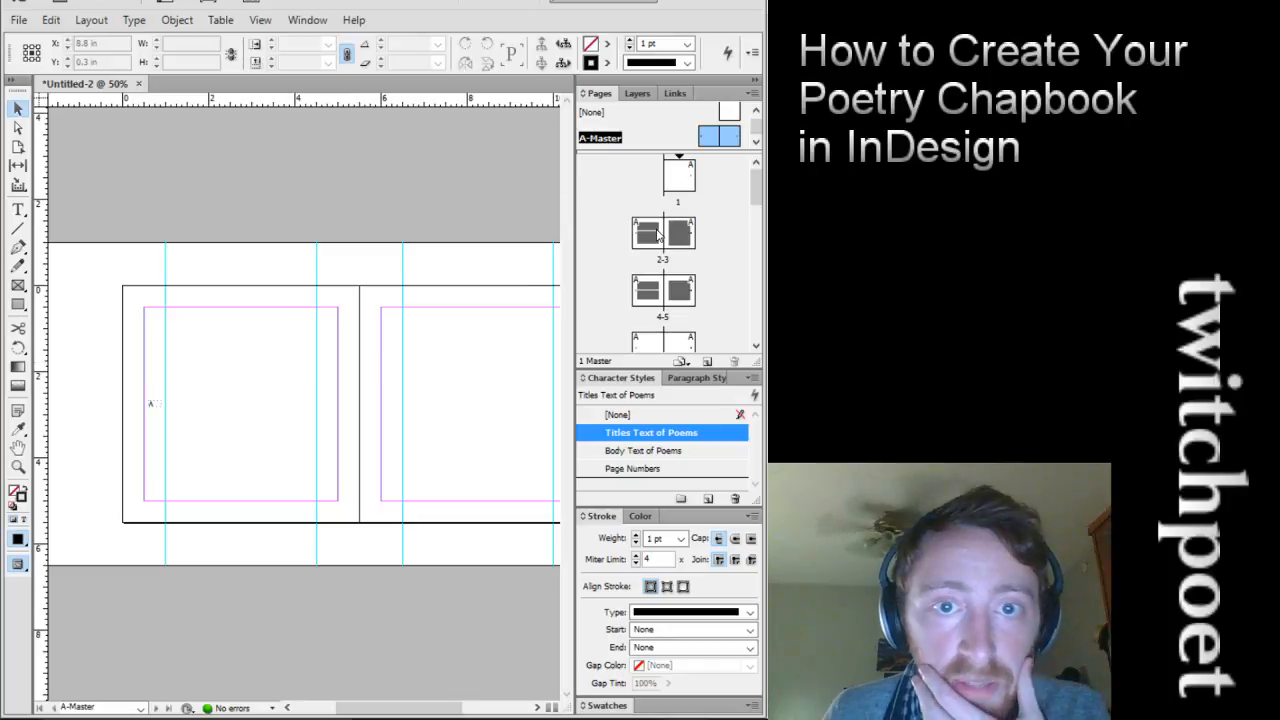
double_click(661, 238)
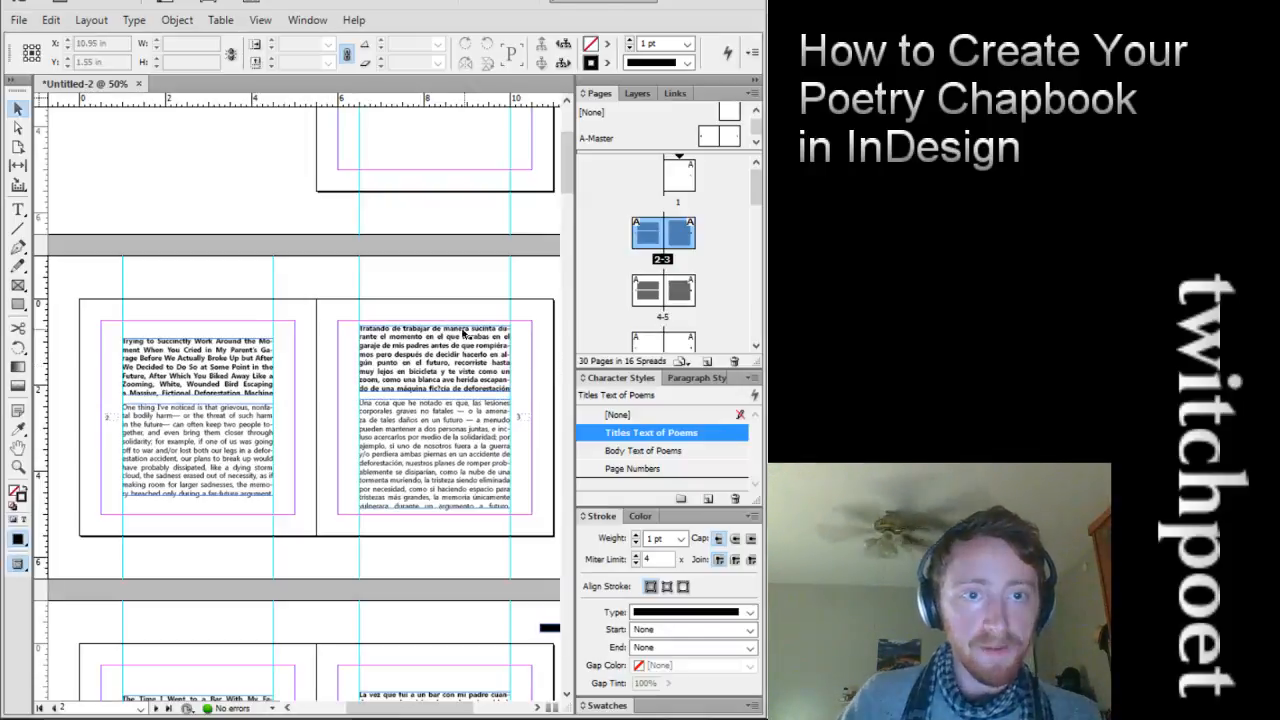
scroll(456, 369, "down", 5)
scroll(456, 369, "down", 4)
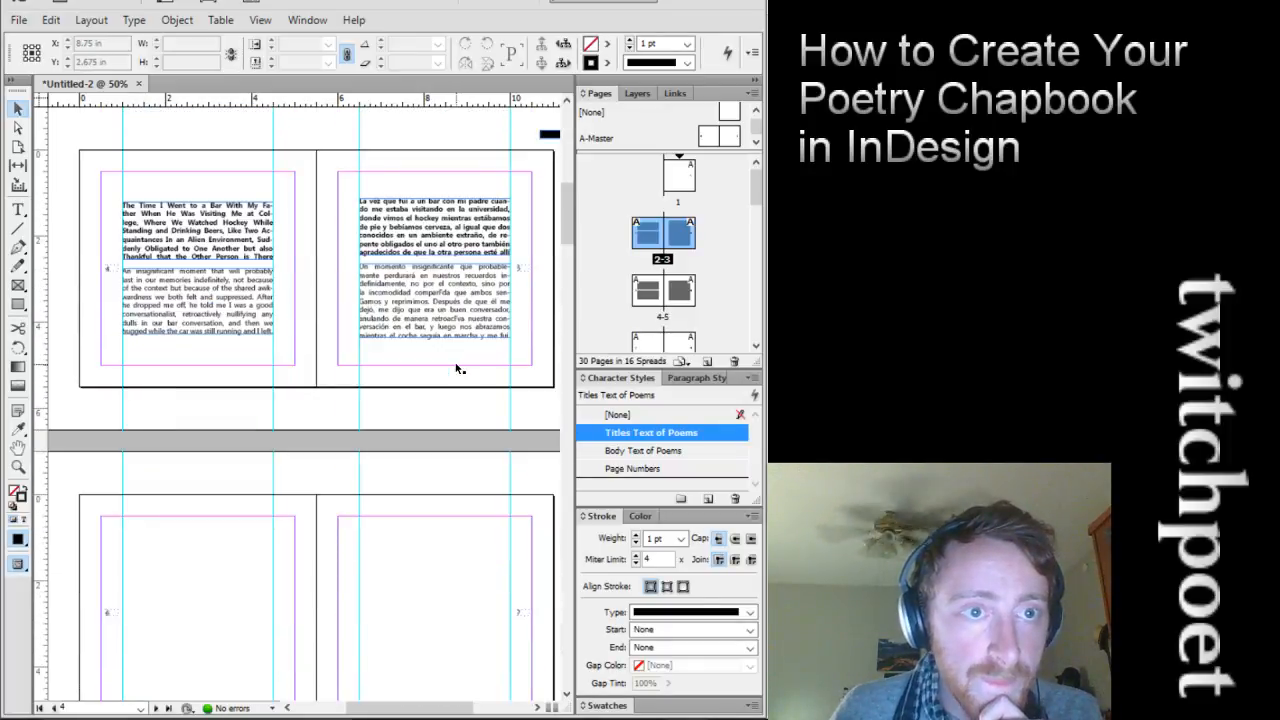
scroll(456, 369, "up", 12)
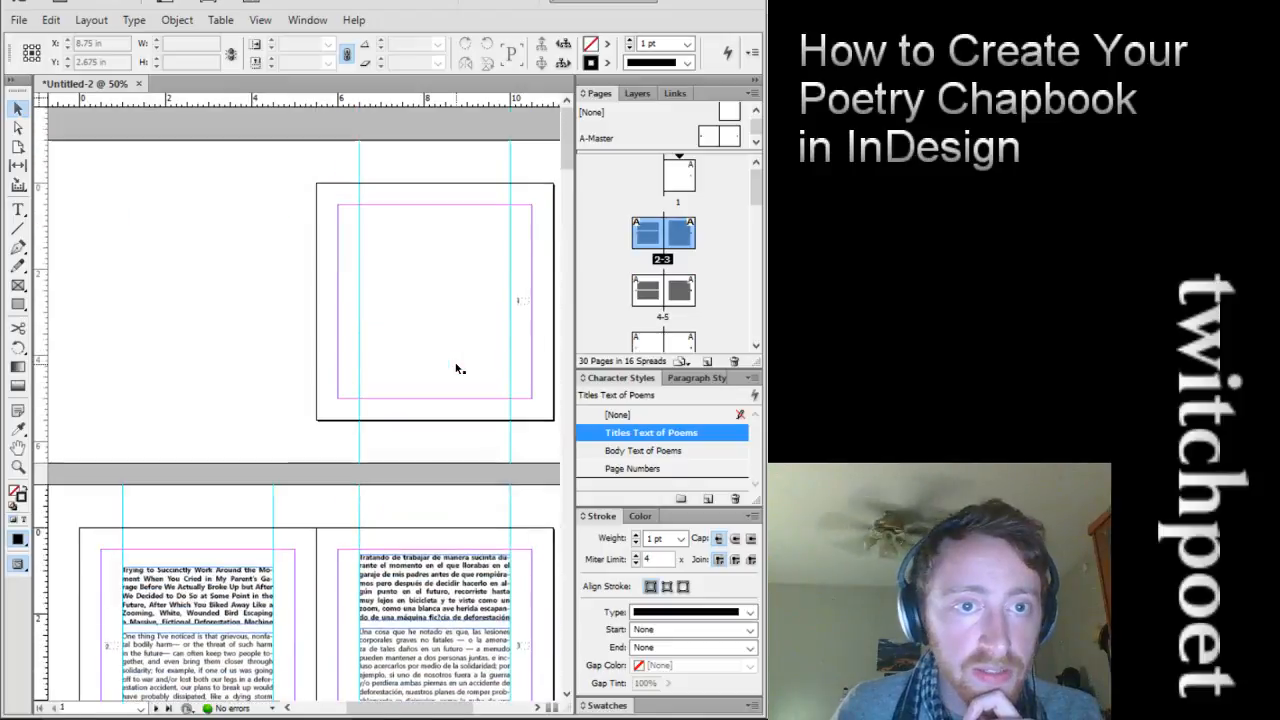
scroll(456, 369, "down", 2)
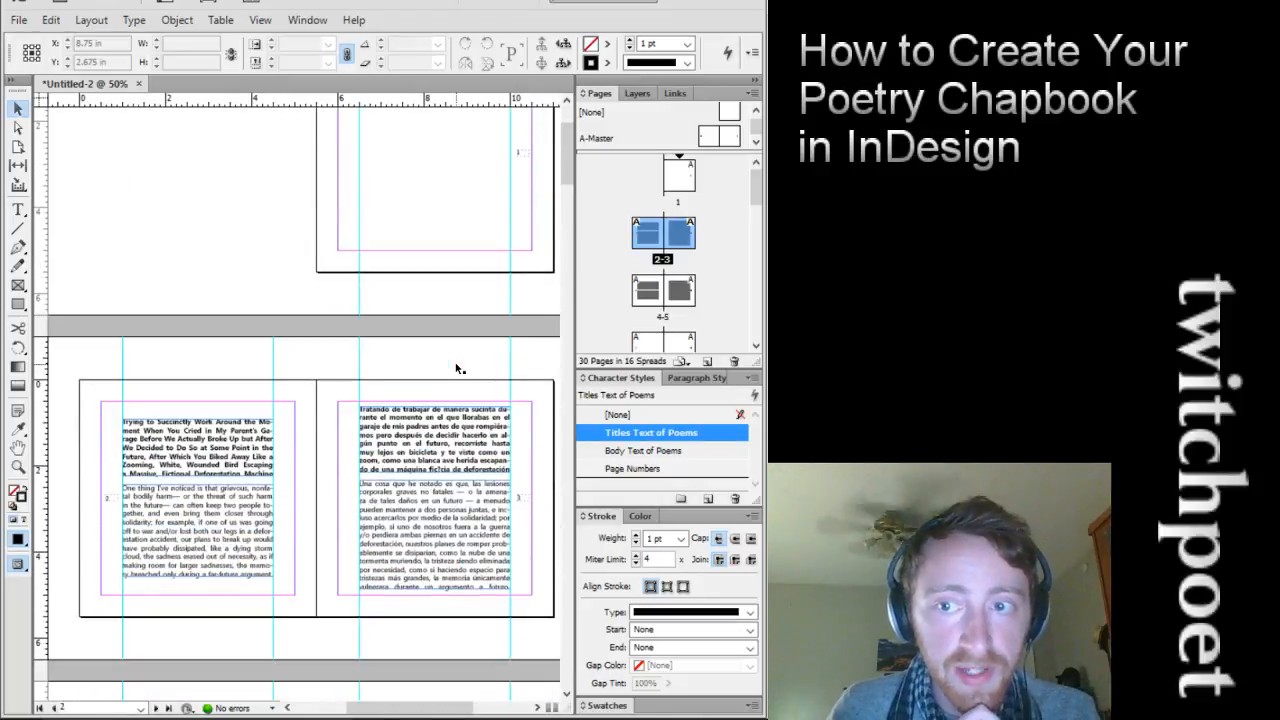
scroll(456, 369, "down", 2)
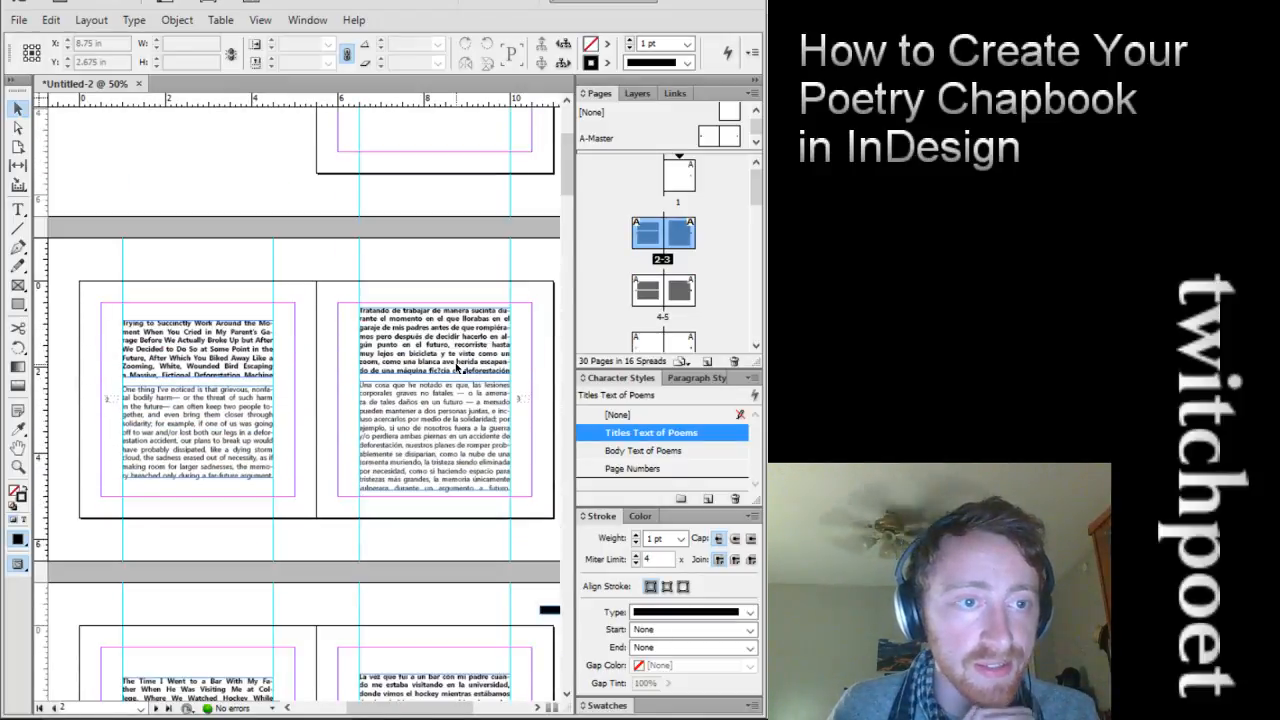
scroll(371, 315, "down", 4)
scroll(371, 315, "down", 5)
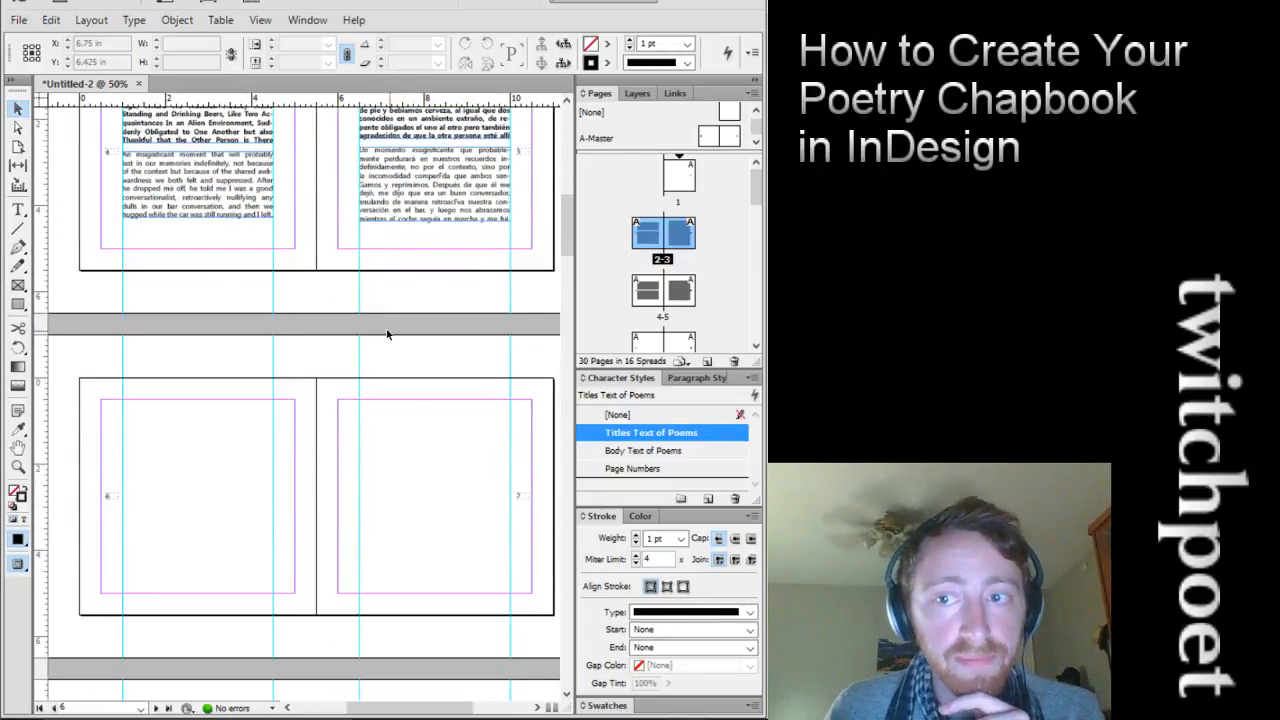
scroll(388, 335, "up", 9)
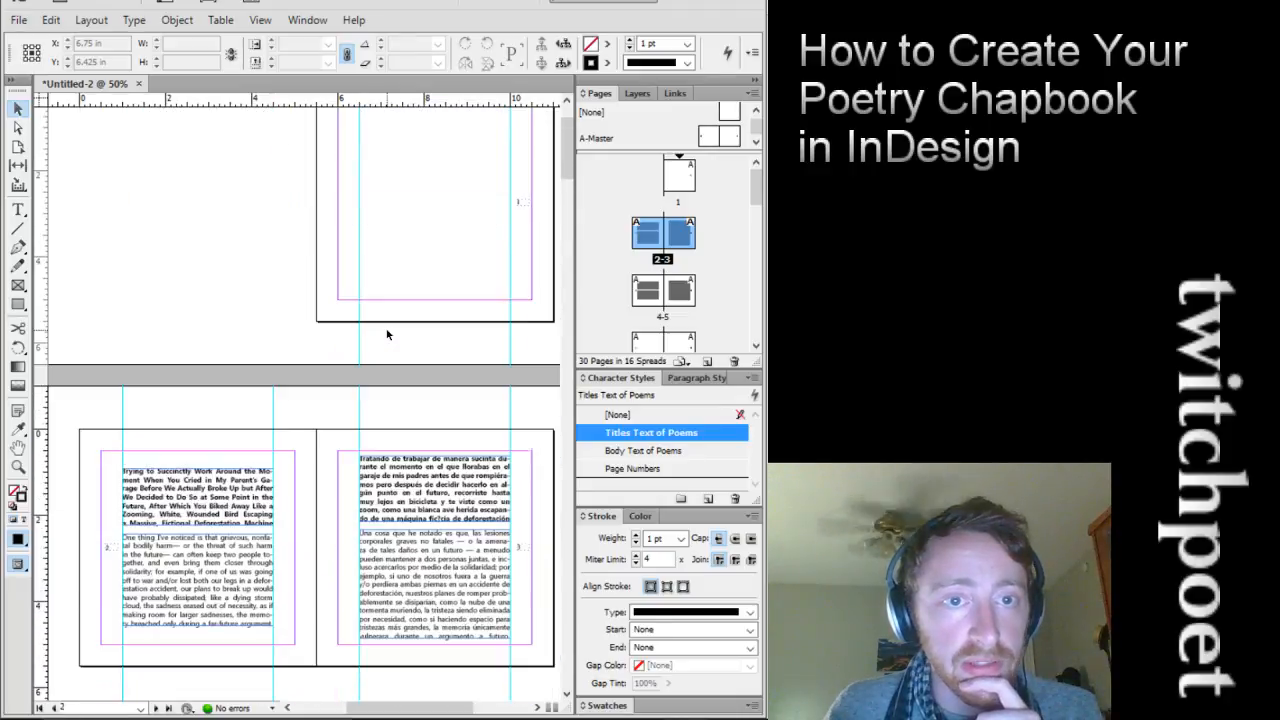
scroll(388, 335, "up", 2)
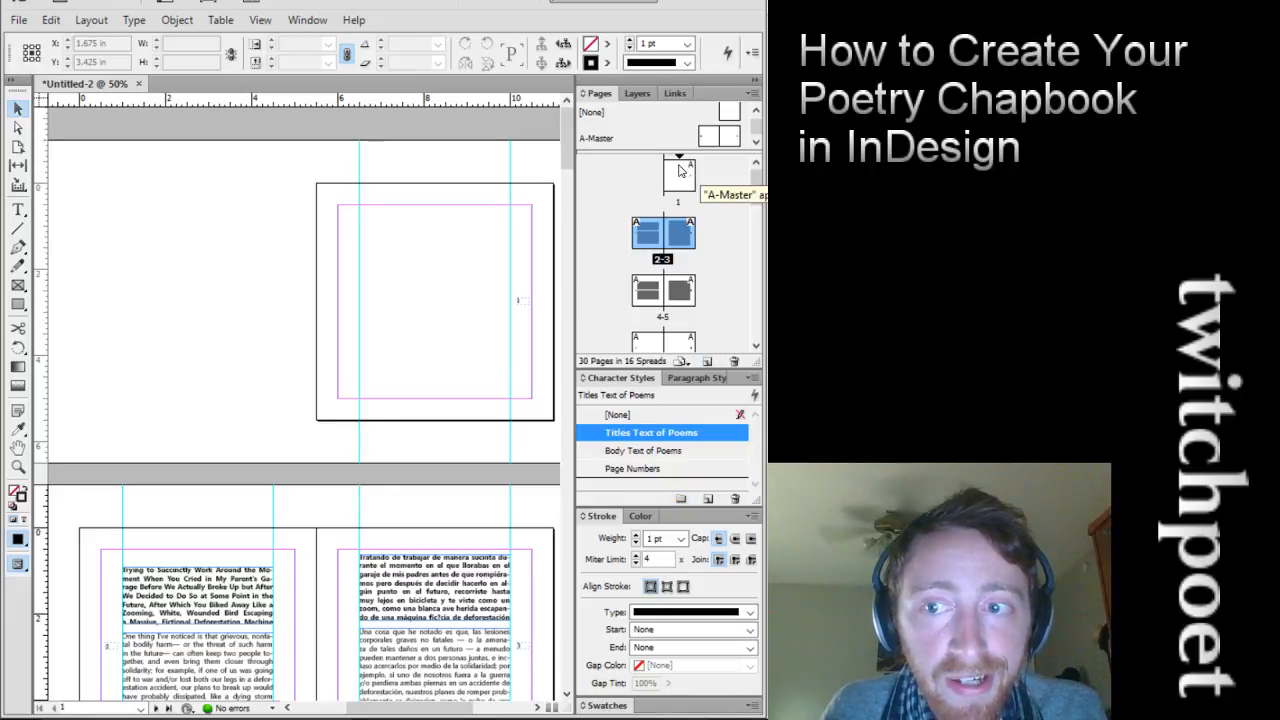
Look over the A-Master spread and the page thumbnails through page 30, and view pages 4-5 again
double_click(597, 139)
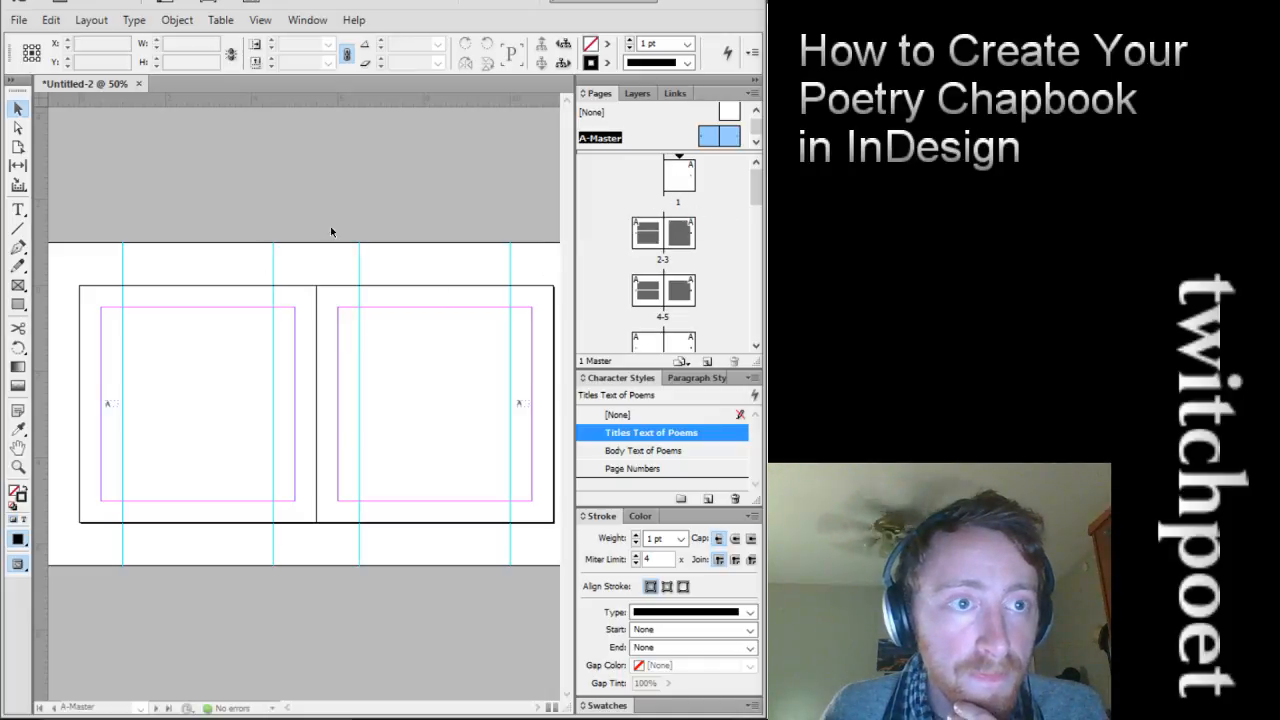
key("ctrl+r")
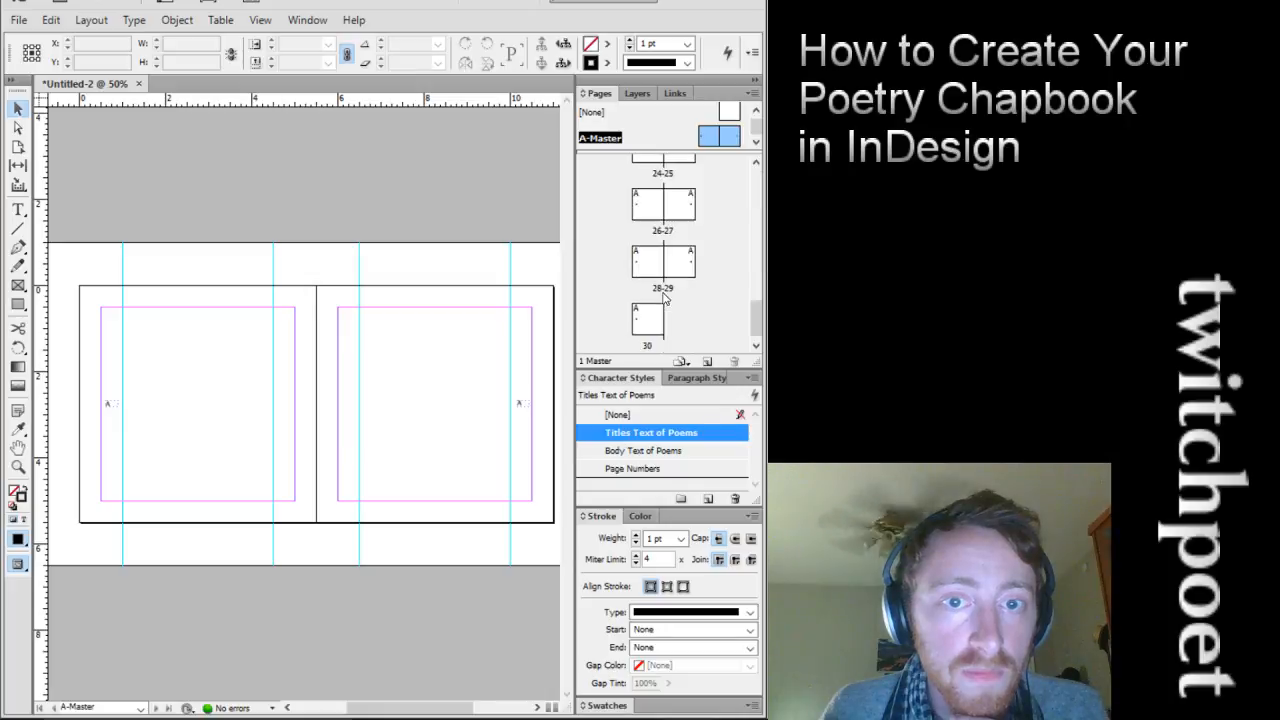
scroll(757, 205, "down", 1)
scroll(757, 205, "down", 1)
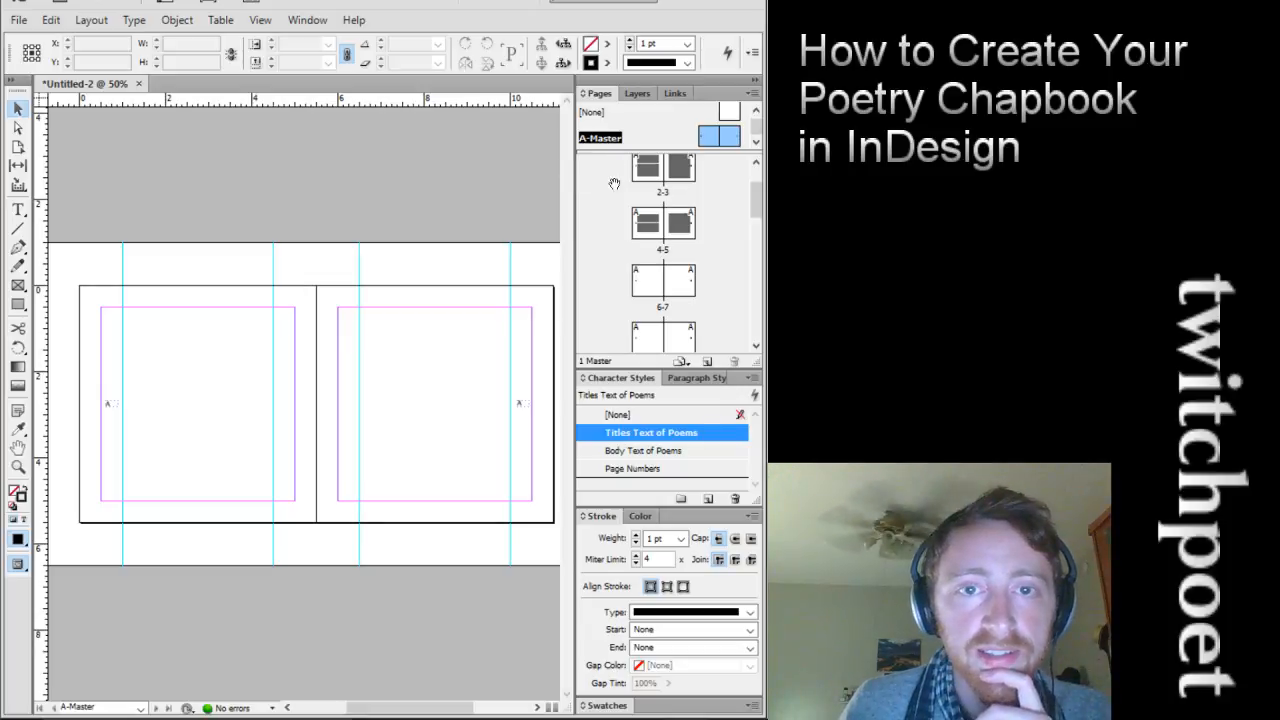
double_click(680, 228)
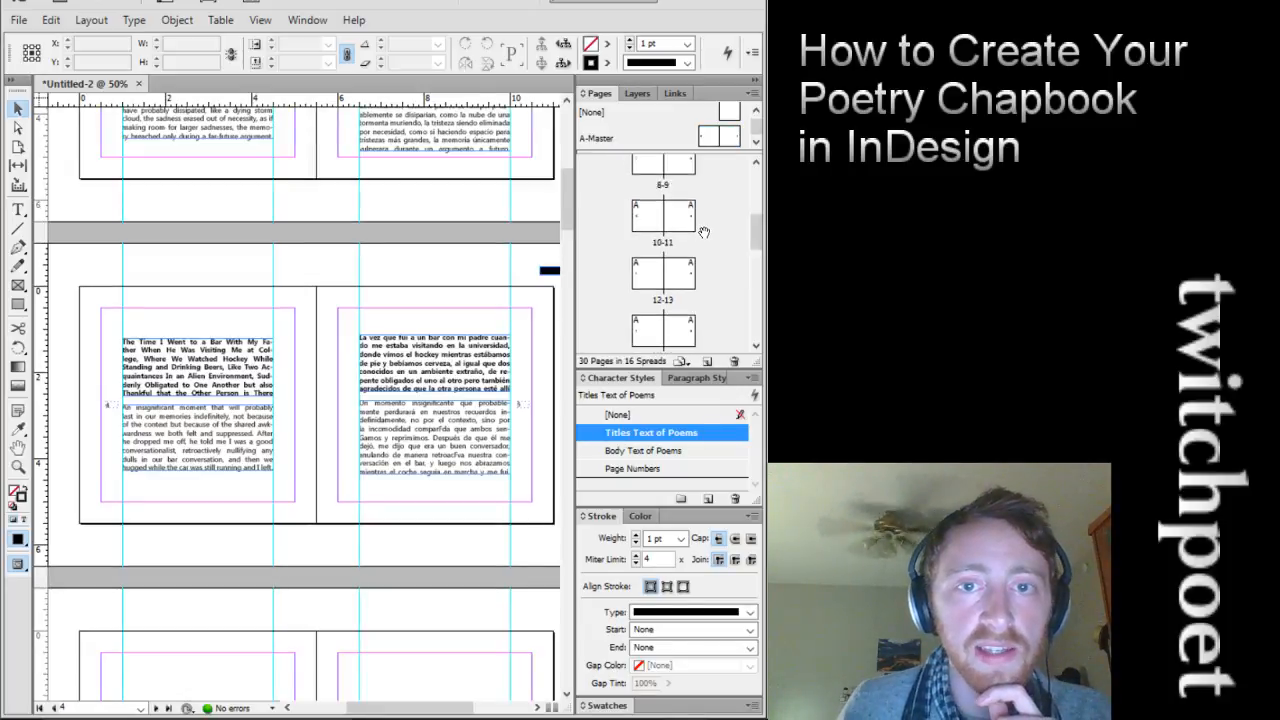
left_click_drag(759, 216, 759, 199)
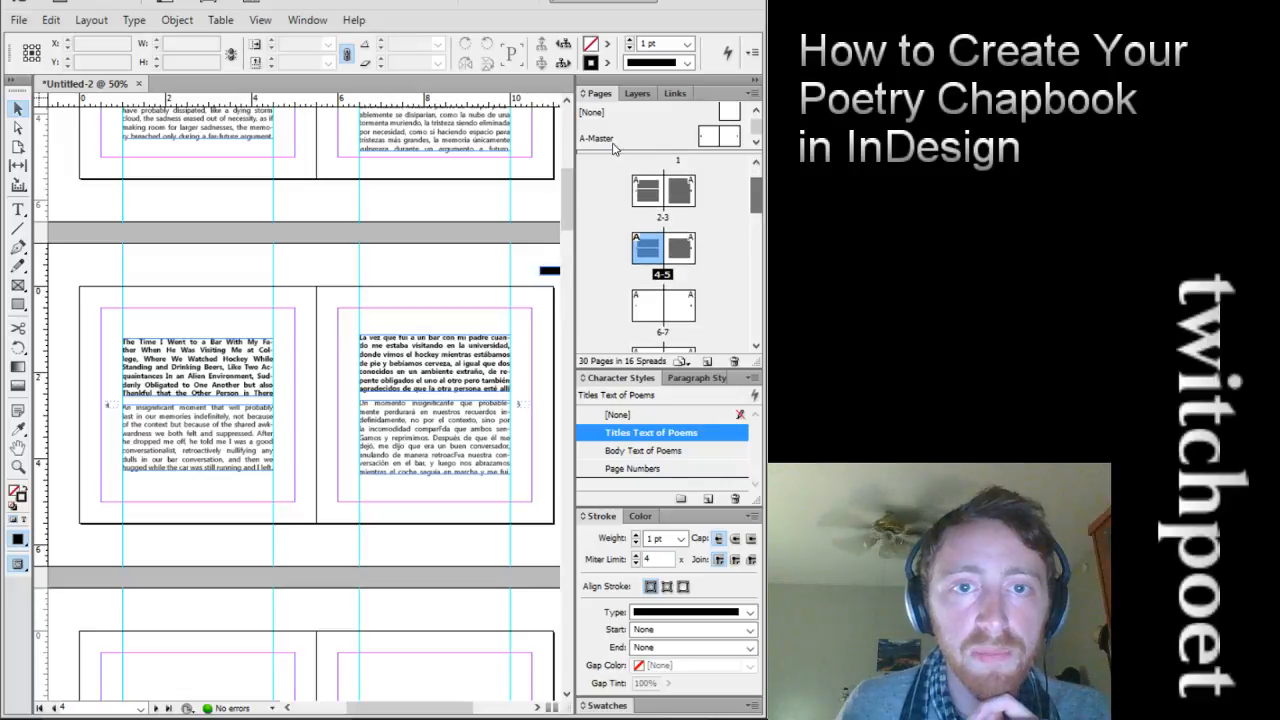
Add two horizontal guides across the A-Master spread, one at Y 1 in and one at Y 1.275 in
double_click(582, 138)
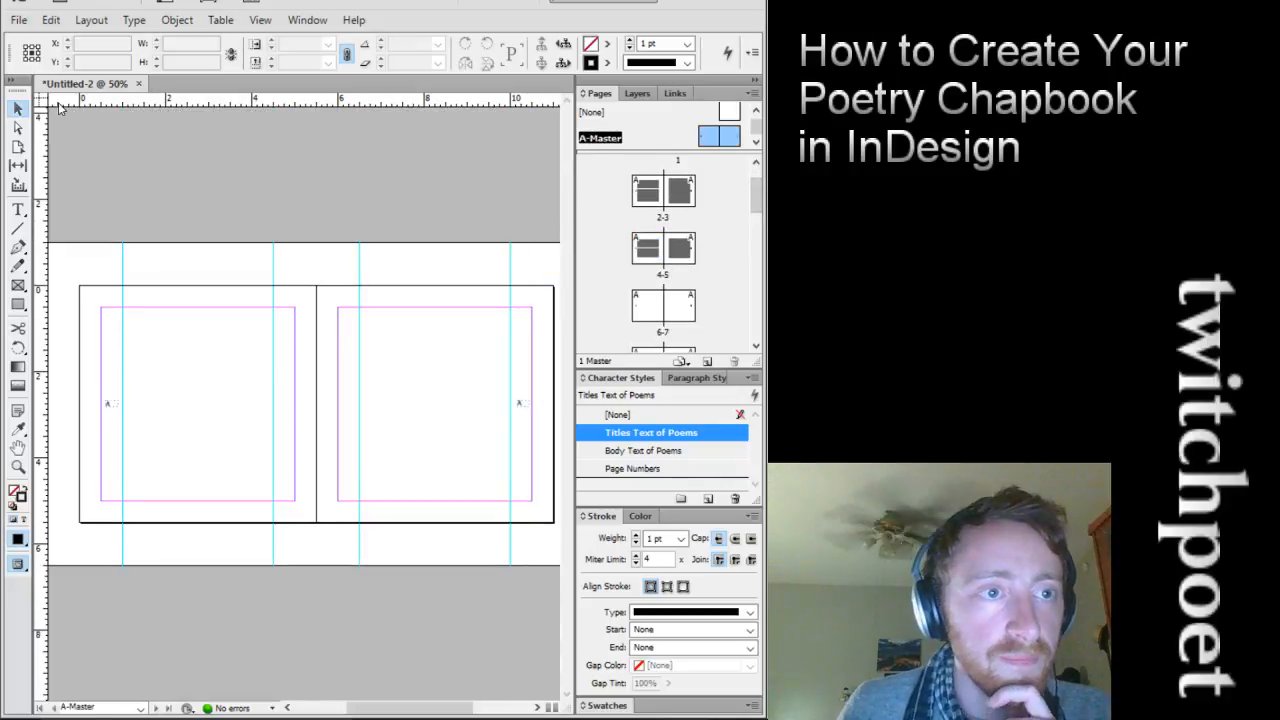
left_click_drag(56, 100, 60, 329)
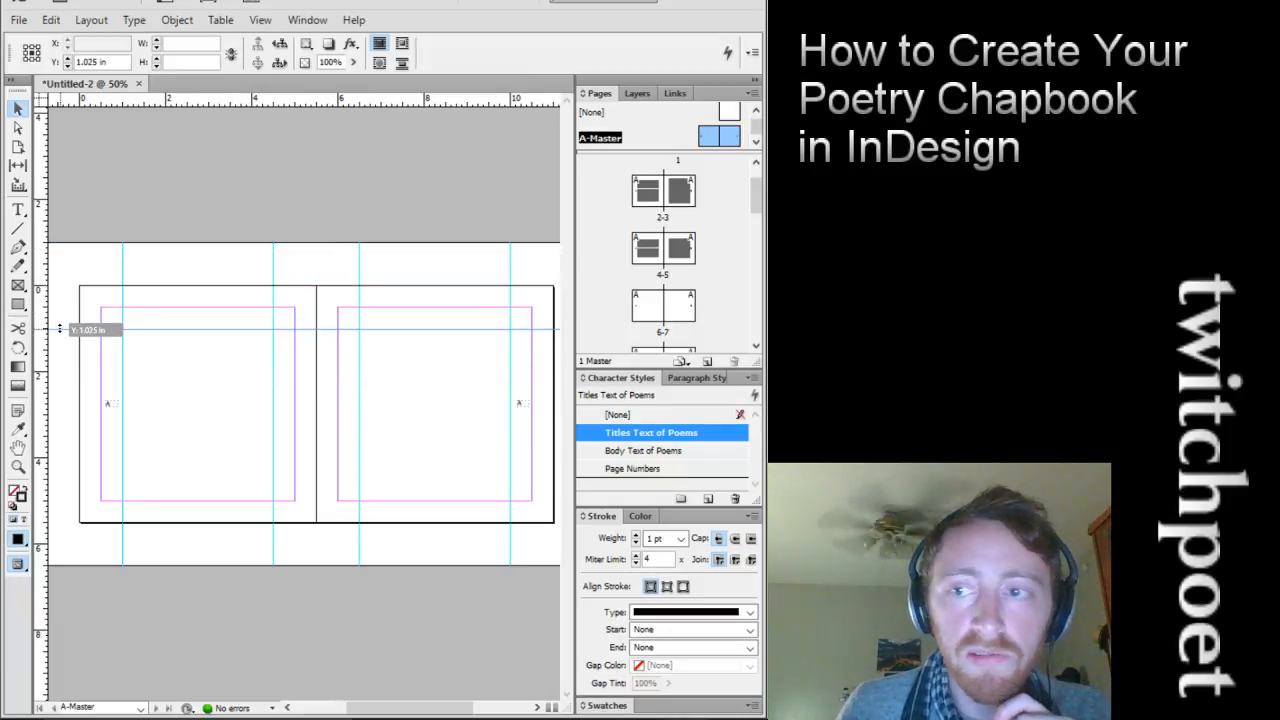
mouse_move(59, 328)
left_mouse_down()
mouse_move(71, 326)
mouse_move(72, 290)
mouse_move(71, 329)
left_mouse_up()
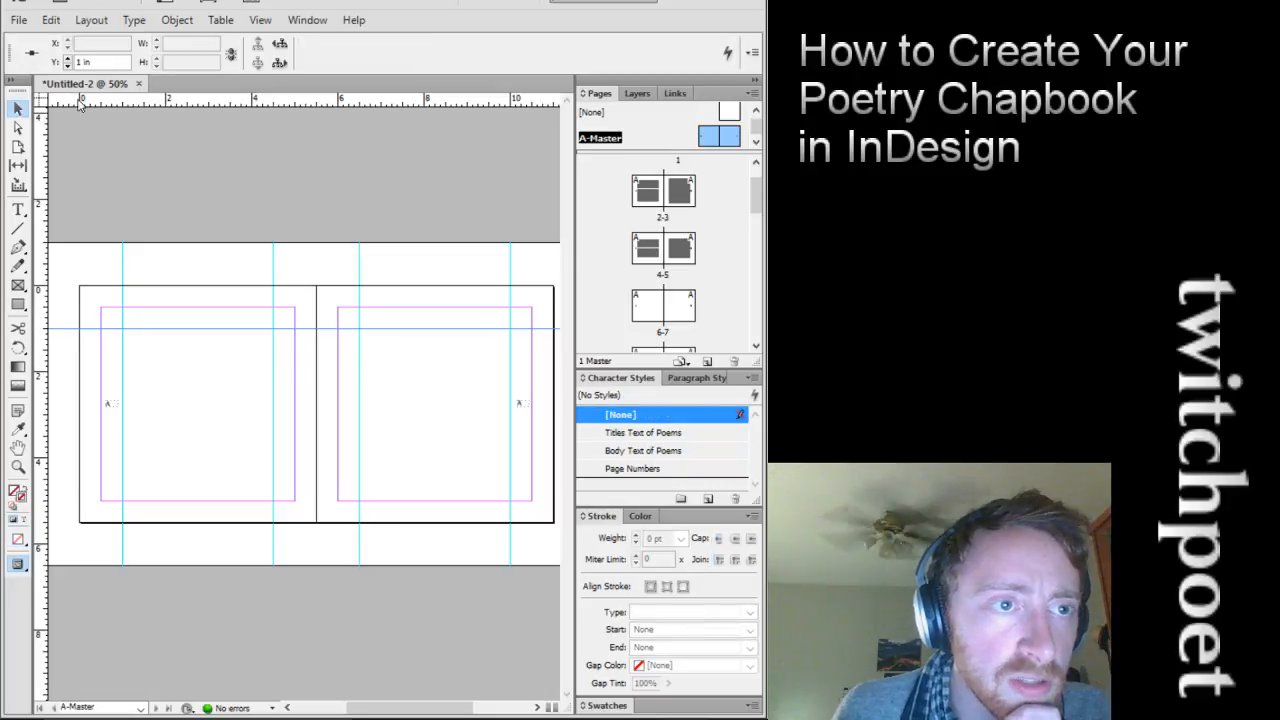
mouse_move(75, 100)
left_mouse_down()
mouse_move(62, 188)
mouse_move(69, 342)
left_mouse_up()
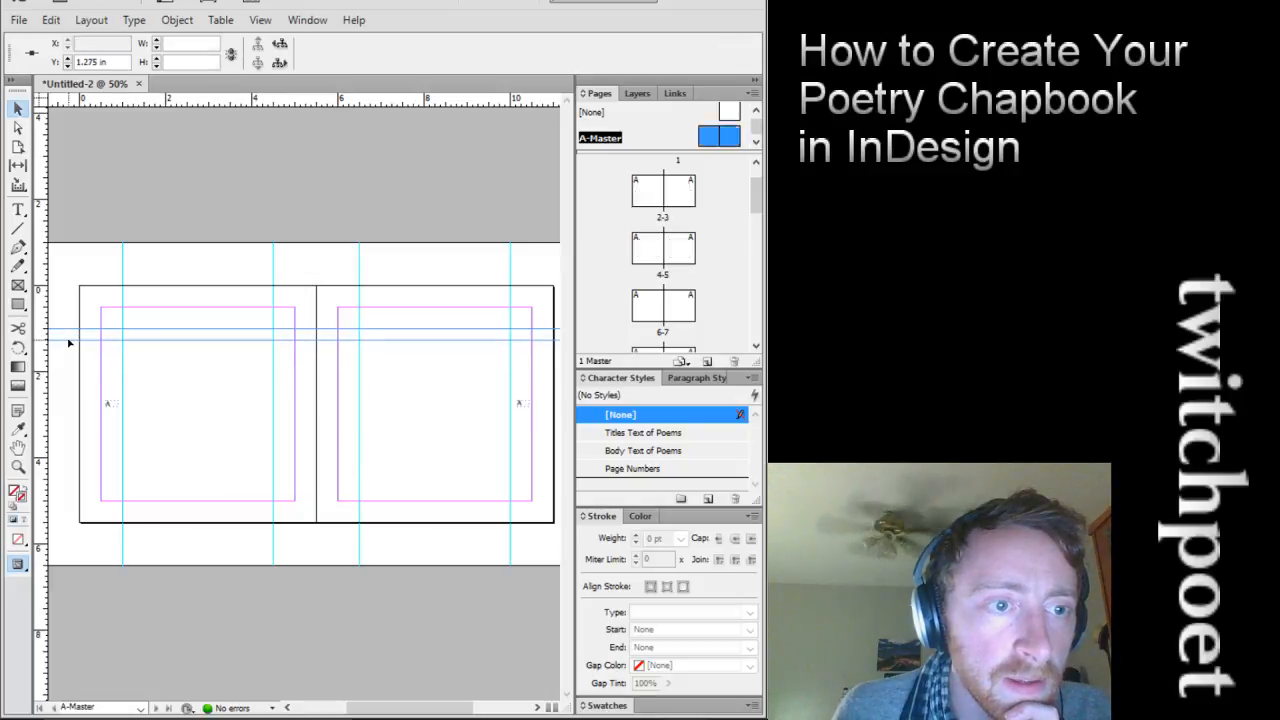
key("ctrl+z")
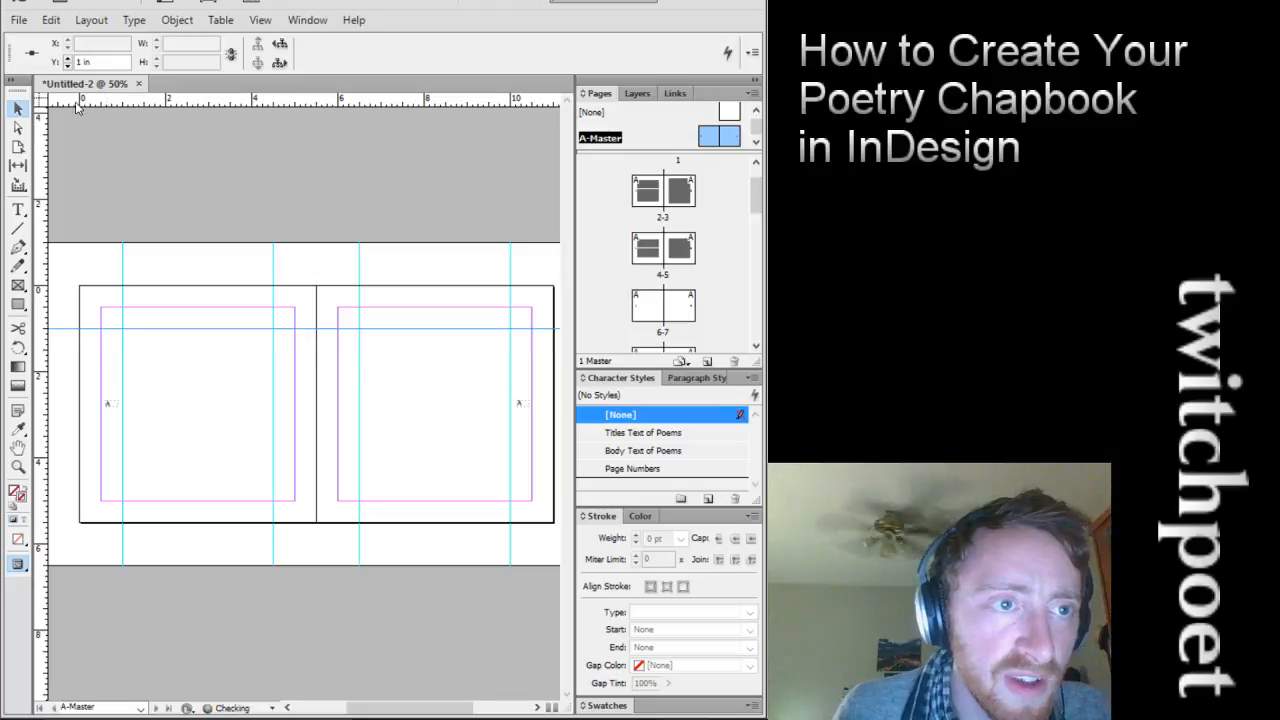
left_click_drag(64, 100, 62, 340)
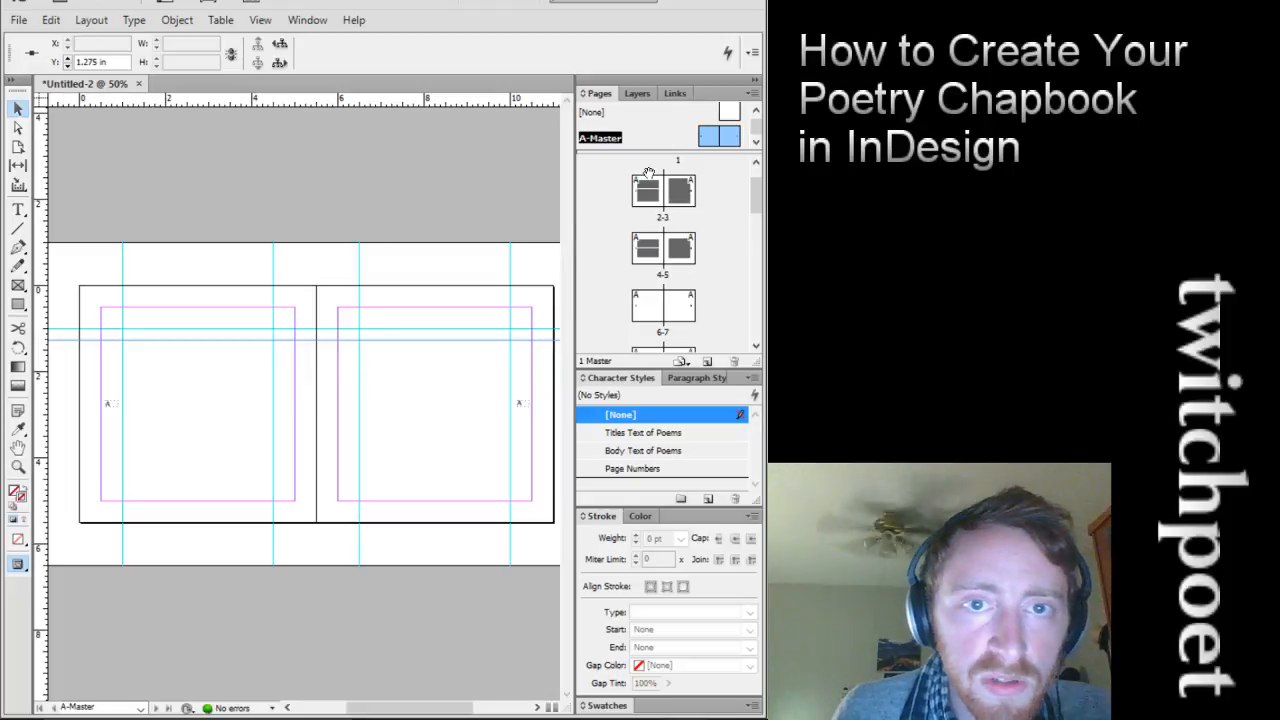
Draw a title text frame about 3 in wide and 0.4 in high above page 6's upper guide, containing "Future Predictions of Tulips"
double_click(663, 248)
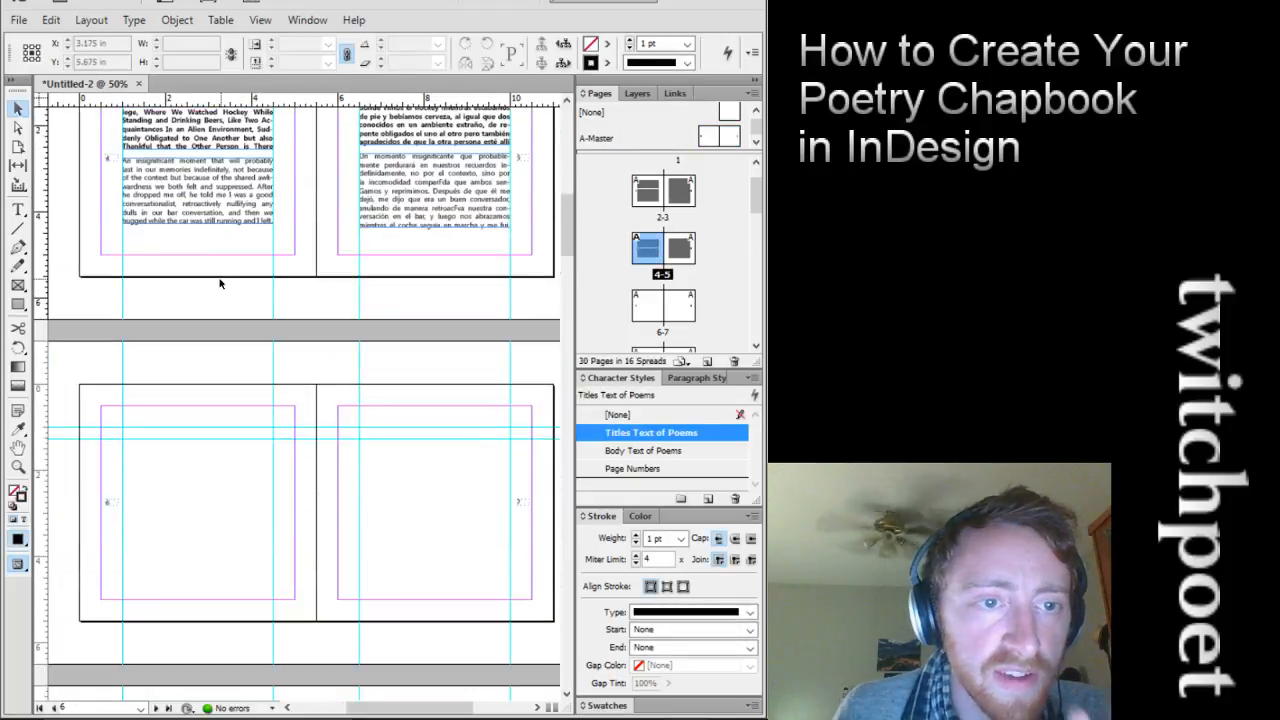
scroll(220, 284, "down", 3)
scroll(309, 274, "up", 6)
scroll(307, 261, "down", 4)
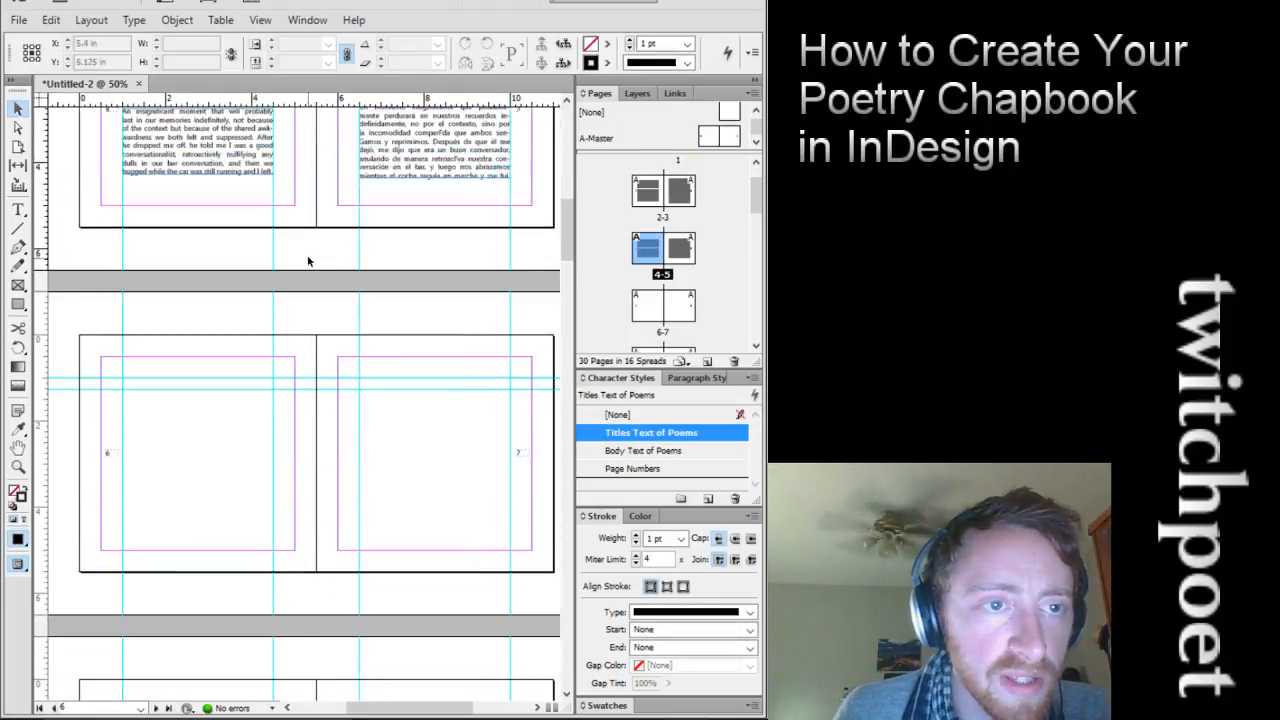
scroll(307, 261, "down", 3)
key("t")
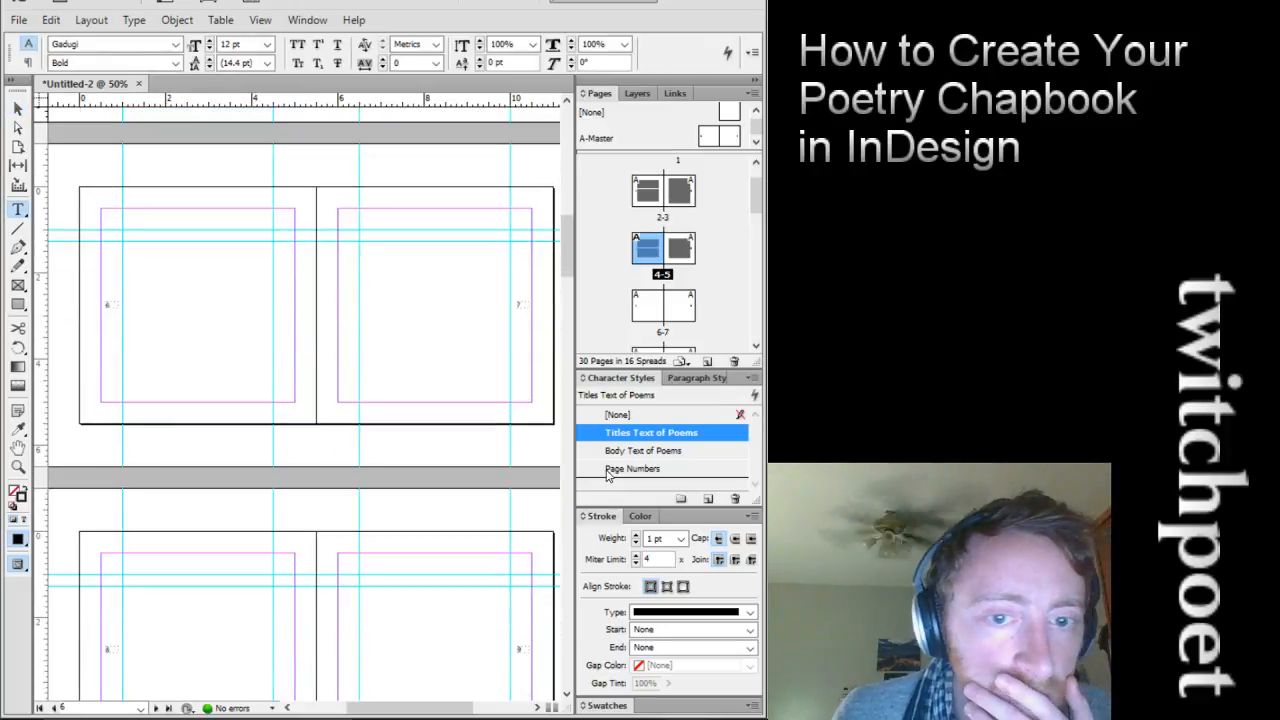
left_click_drag(121, 210, 252, 228)
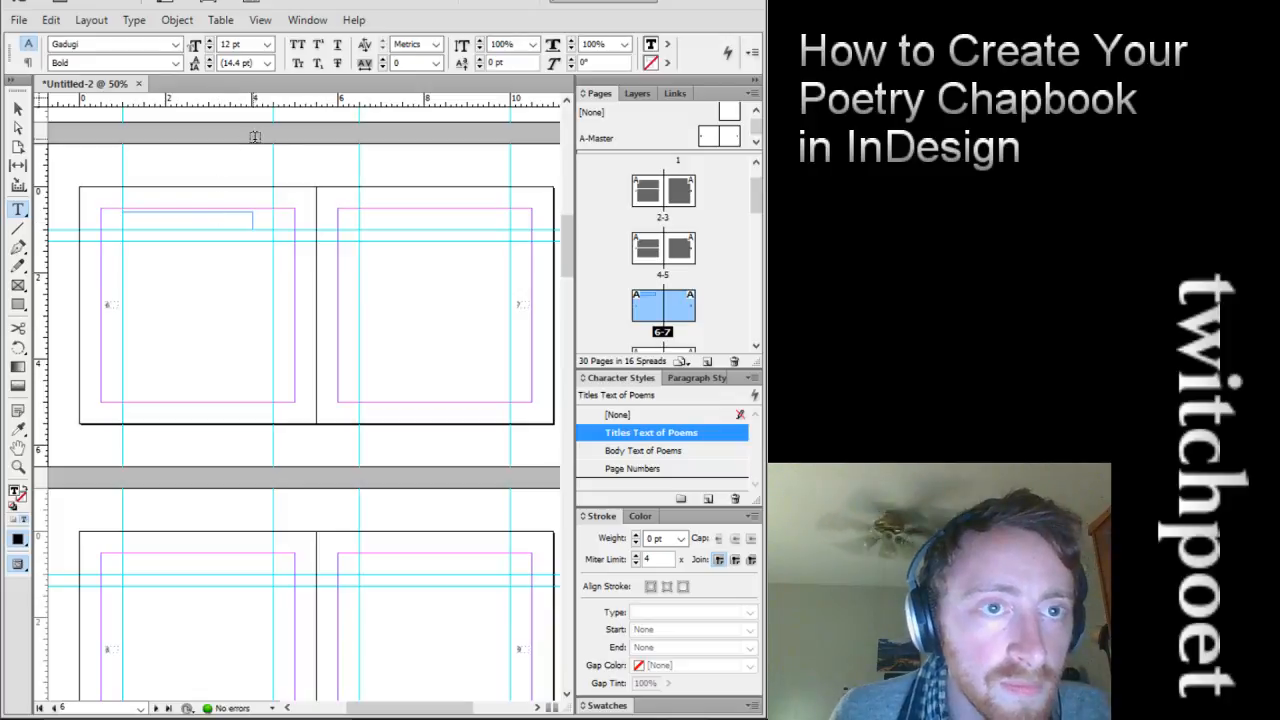
left_click(124, 215)
type("Future P")
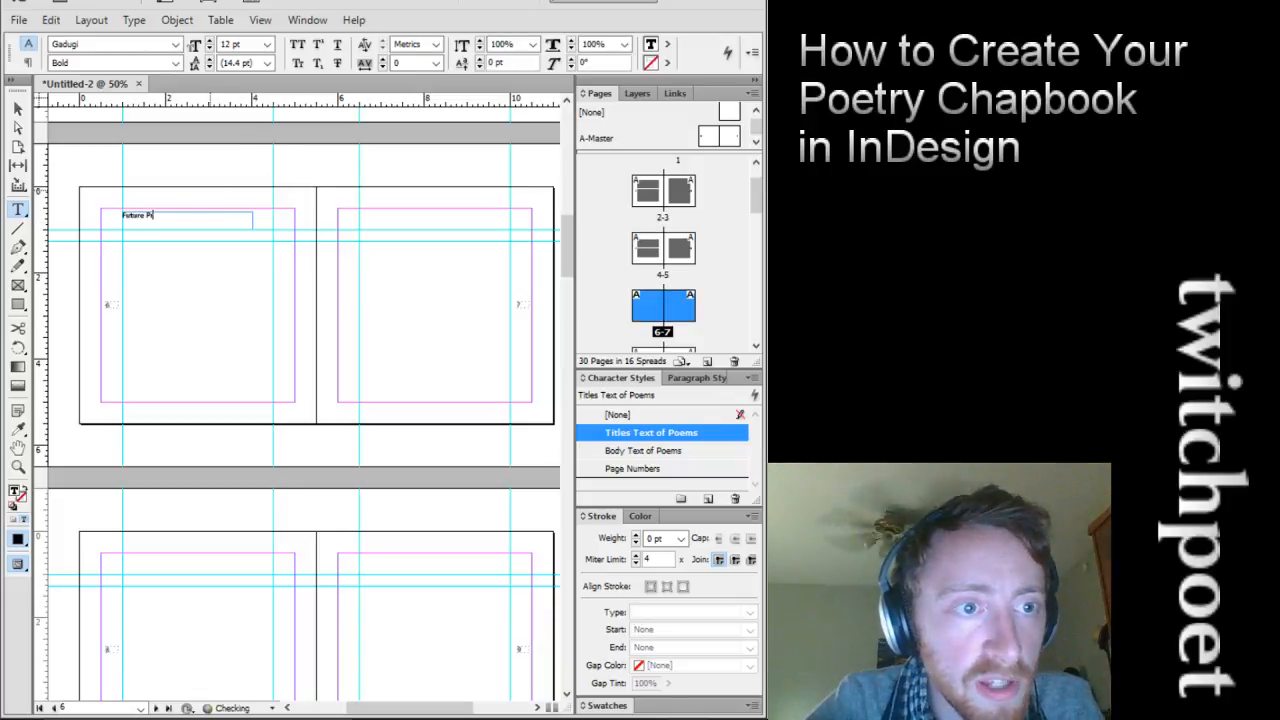
type("redictions of Tulips")
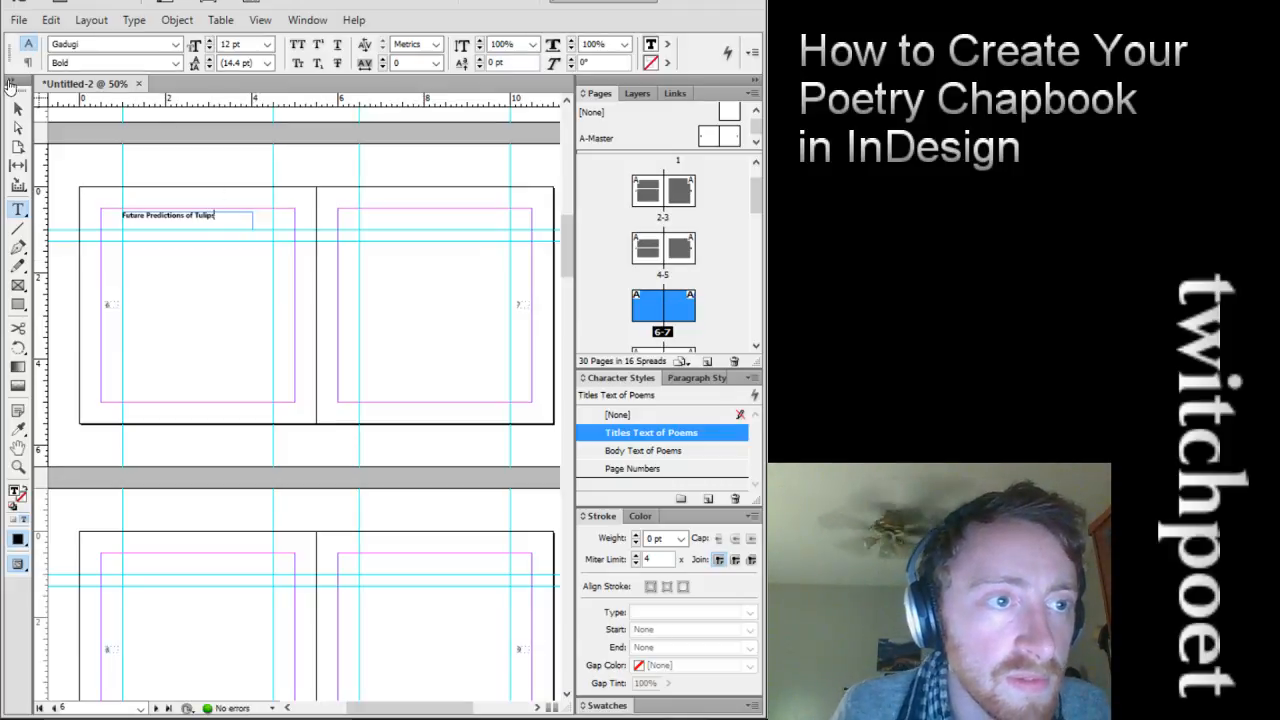
key("Escape")
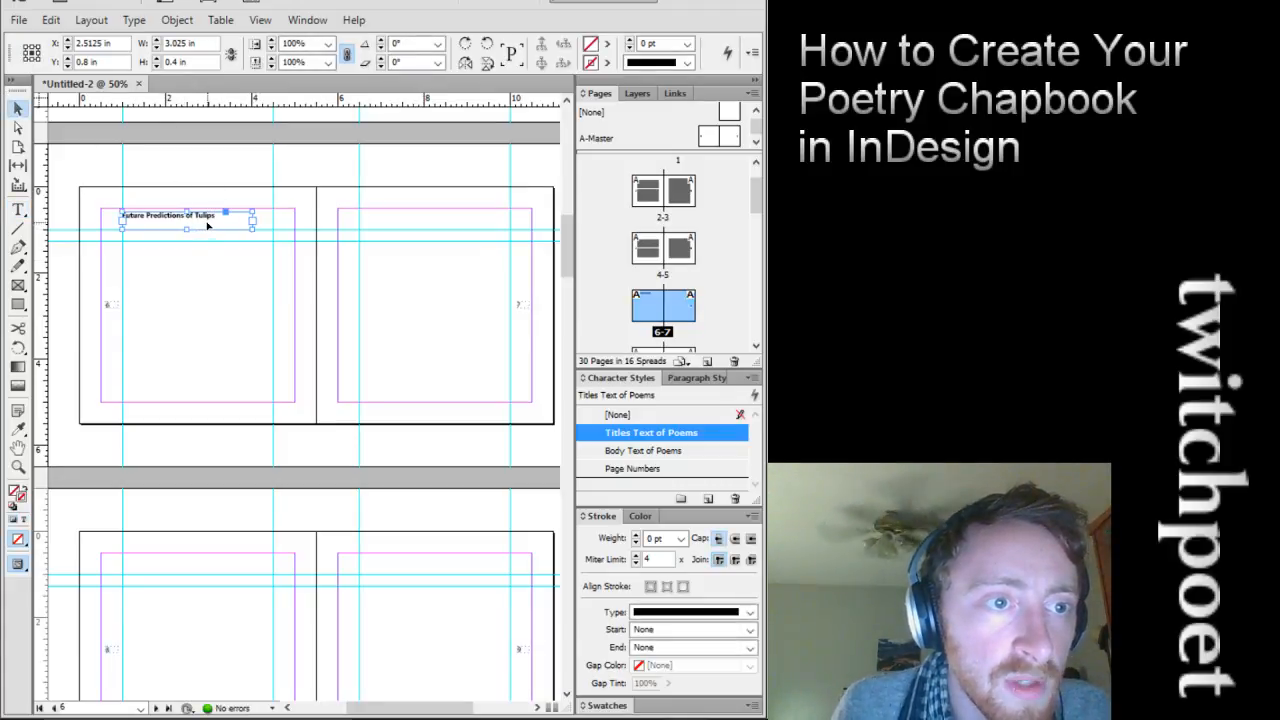
left_click(200, 228)
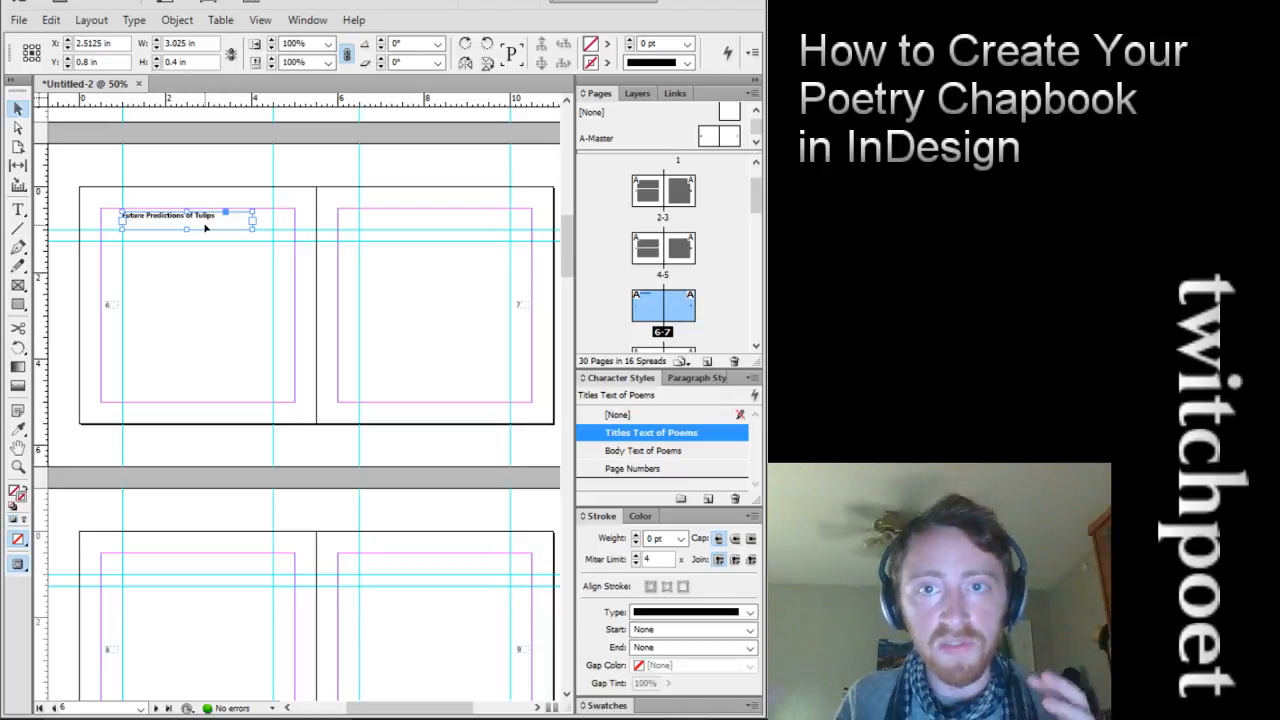
left_click_drag(186, 236, 212, 339)
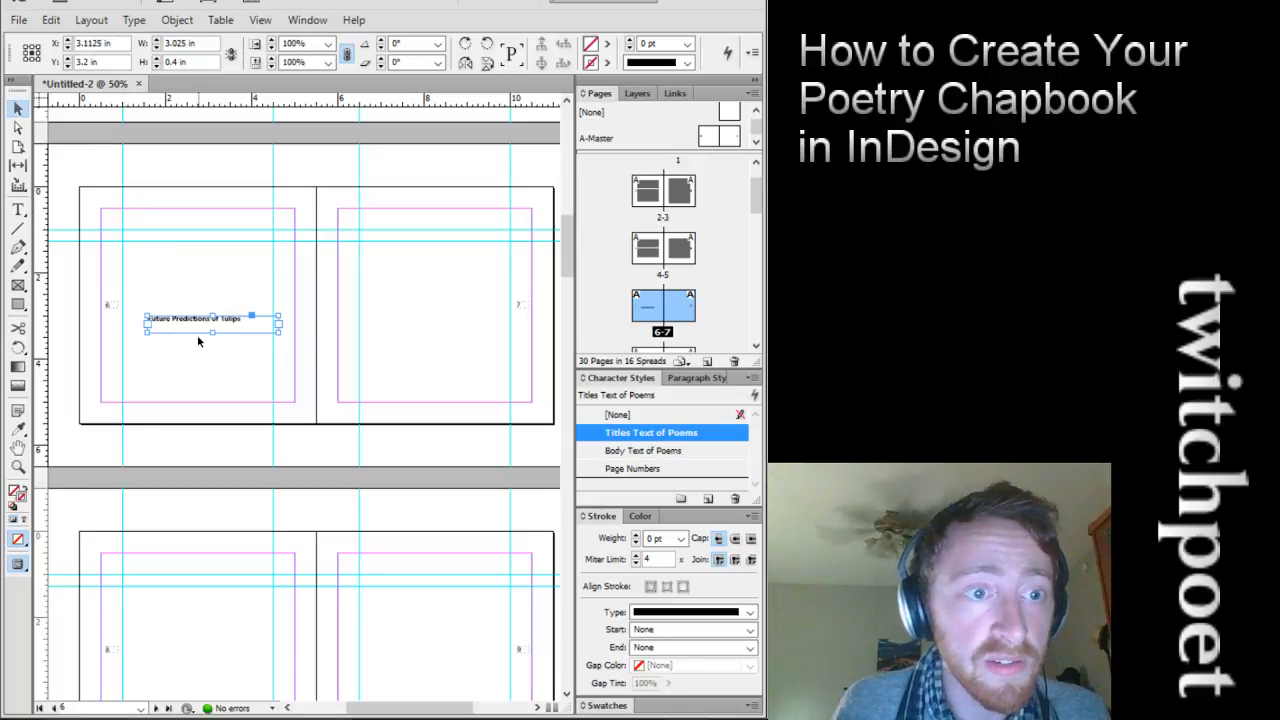
left_click_drag(187, 330, 161, 227)
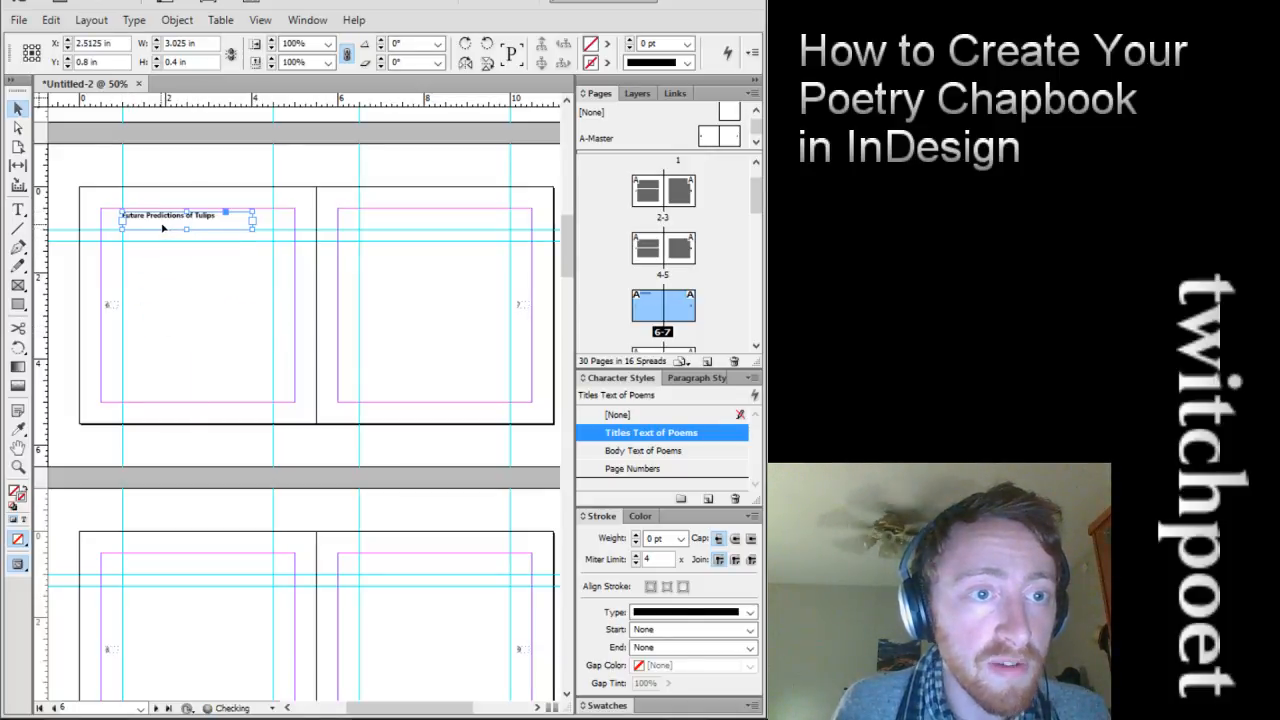
Set the font size of the "Titles Text of Poems" character style to 17 pt
double_click(232, 224)
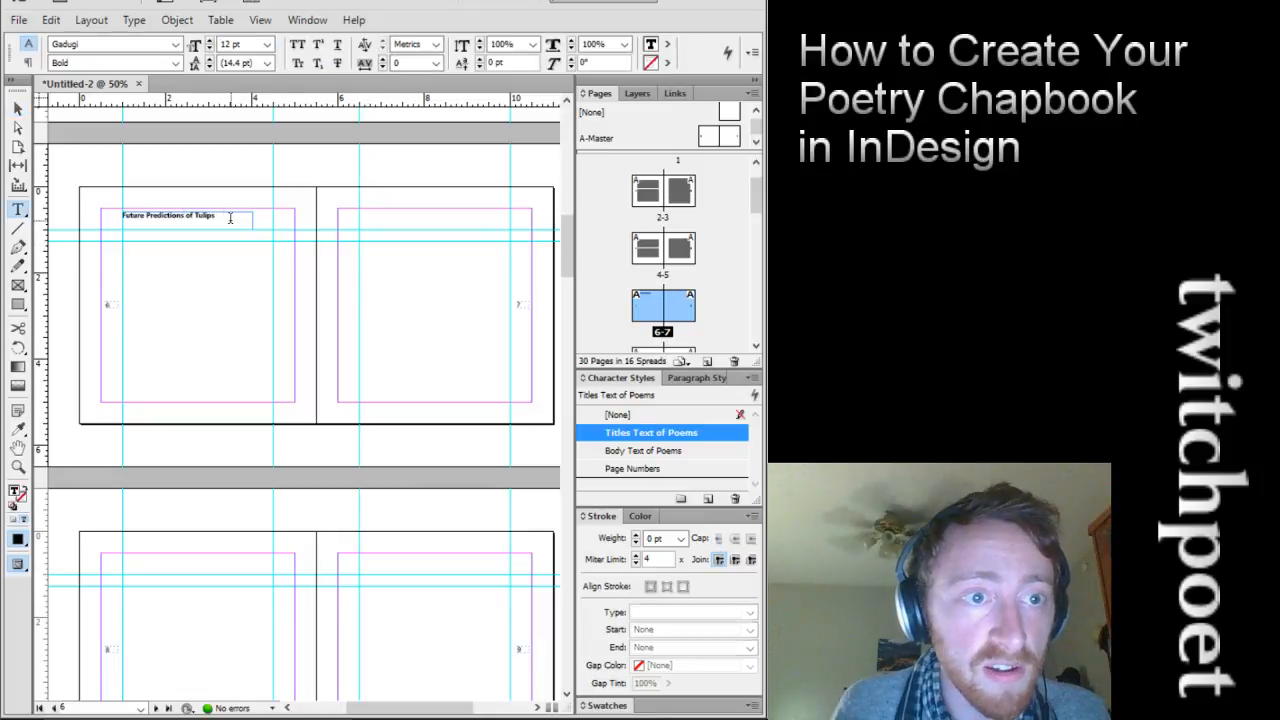
triple_click(141, 214)
right_click(620, 434)
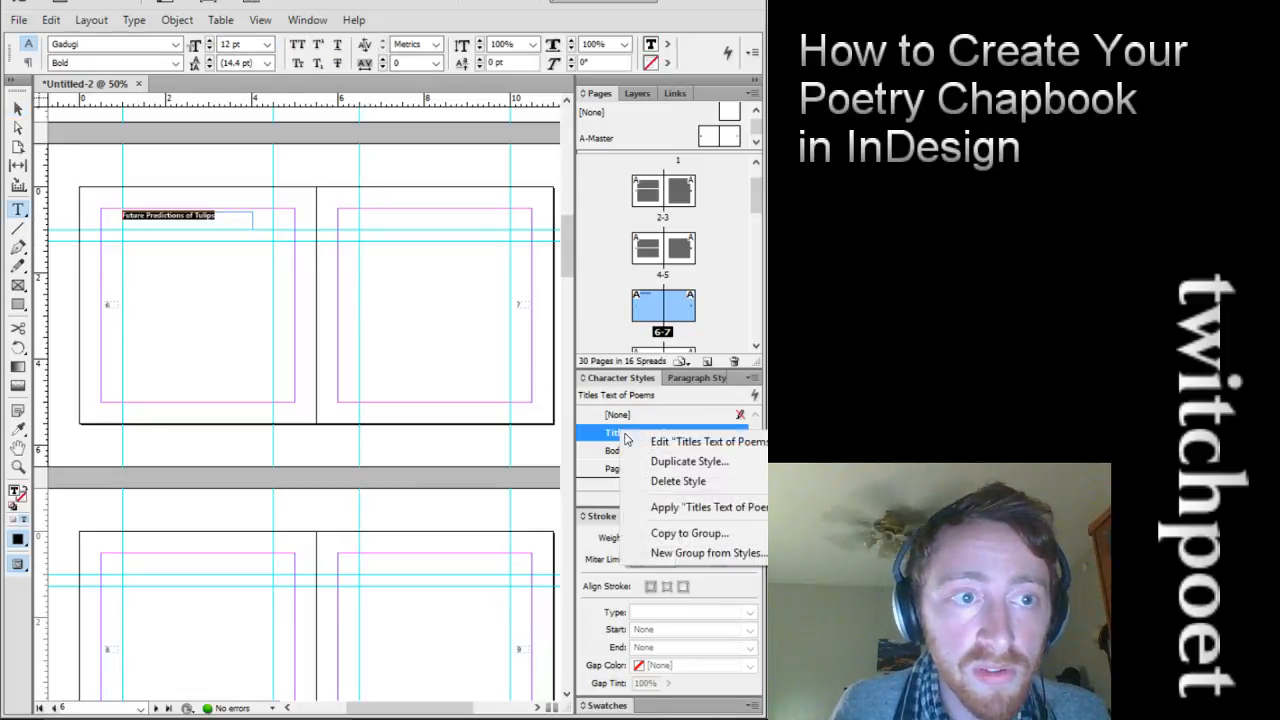
left_click(650, 443)
left_click(150, 207)
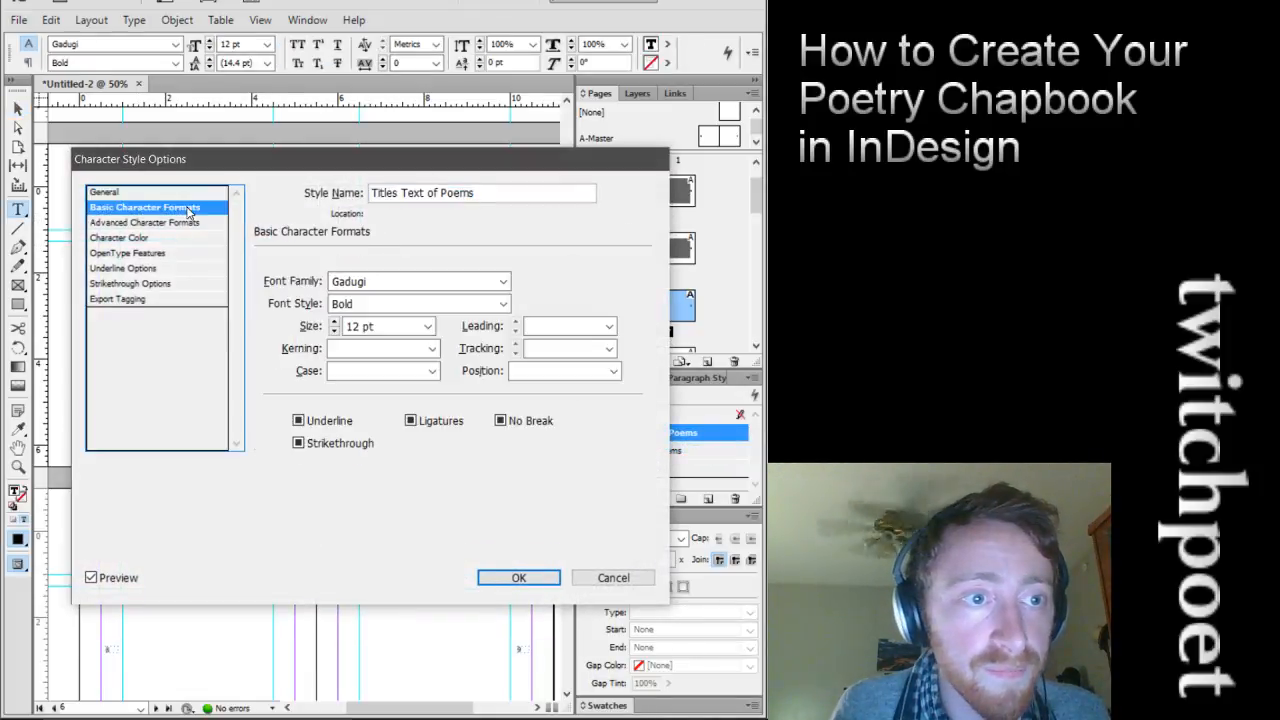
left_click(335, 322)
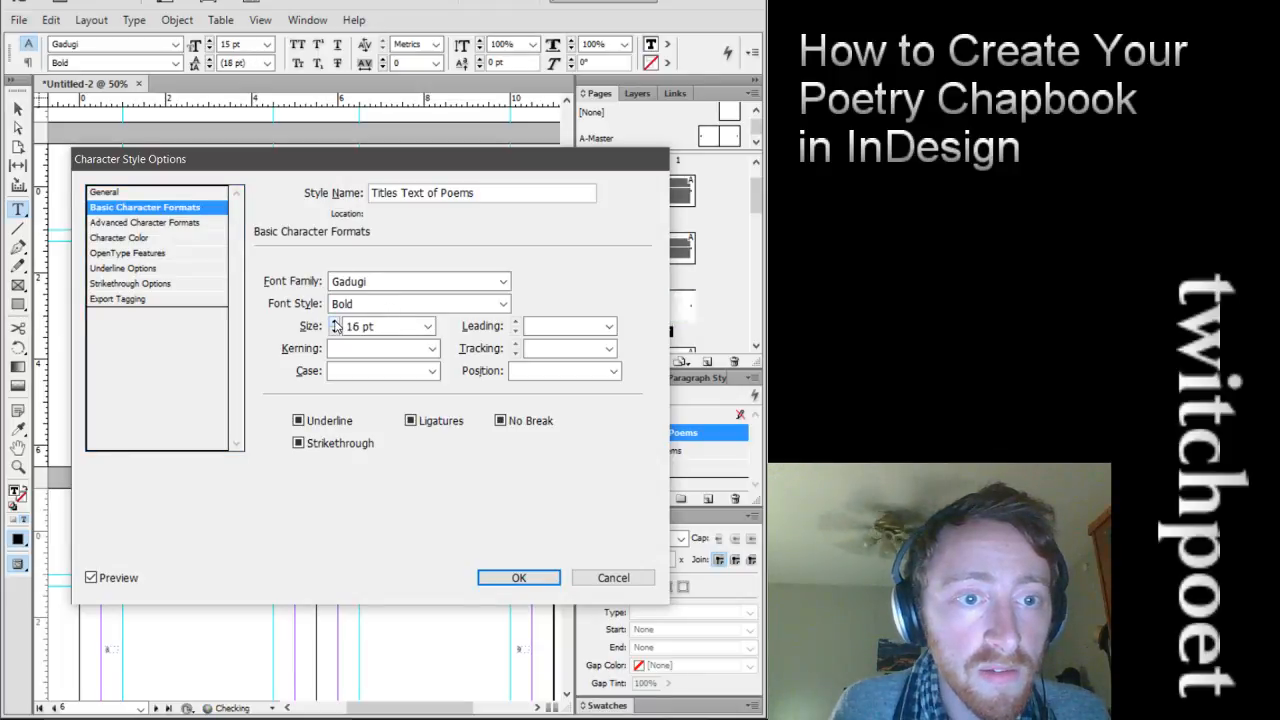
left_click(335, 322)
left_click(335, 322)
left_click(335, 322)
left_click(335, 322)
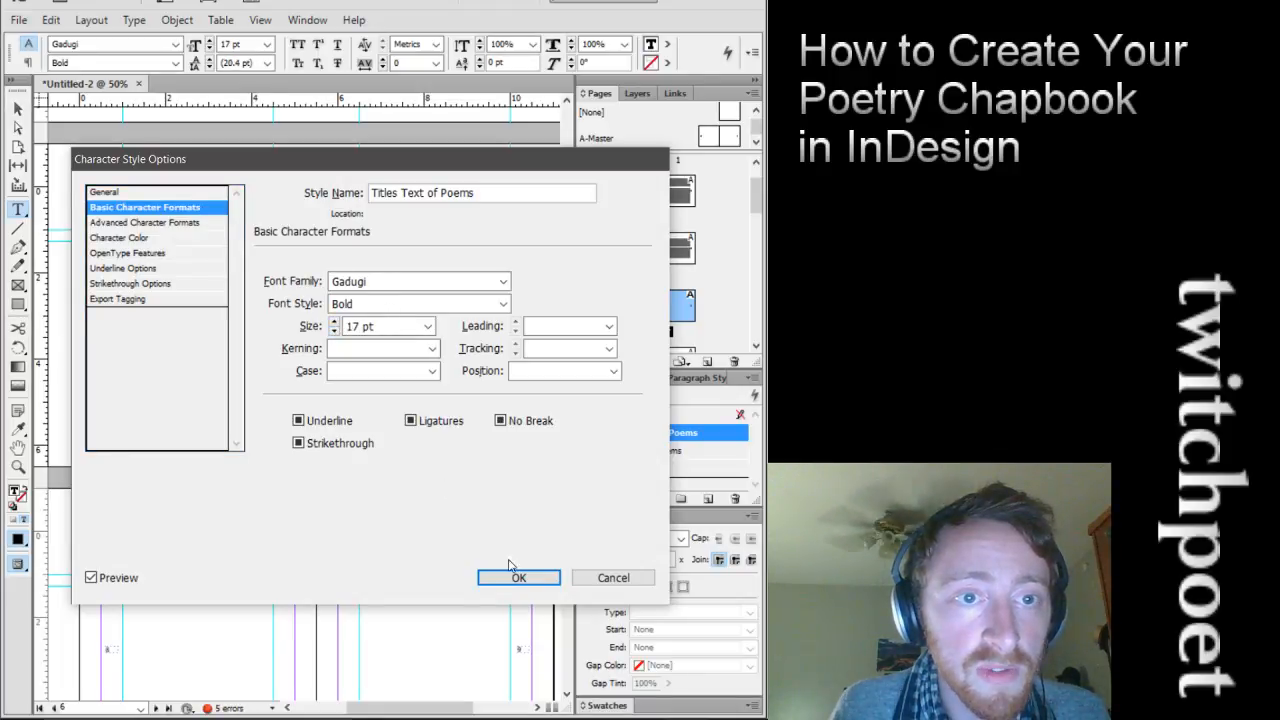
left_click(516, 577)
Enlarge page 6's title frame, fit it to its text on one line, and rest its lower edge on the upper horizontal guide
left_click(17, 108)
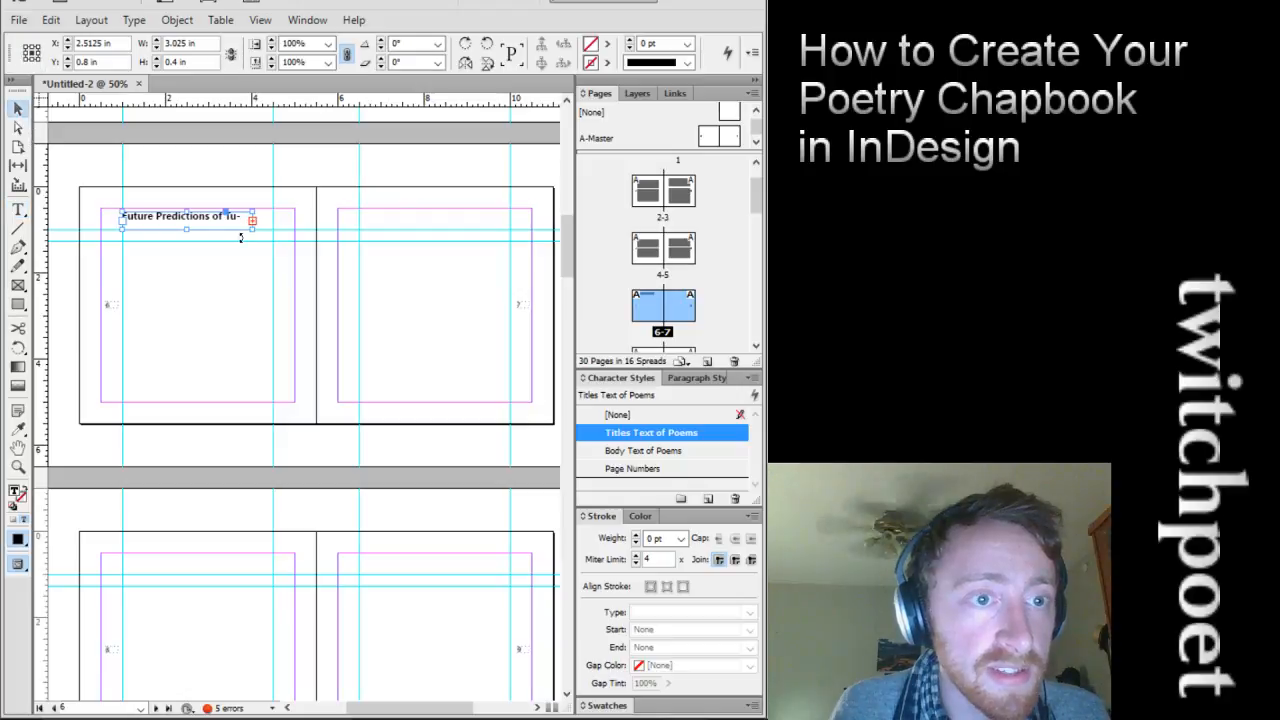
left_click_drag(252, 238, 320, 252)
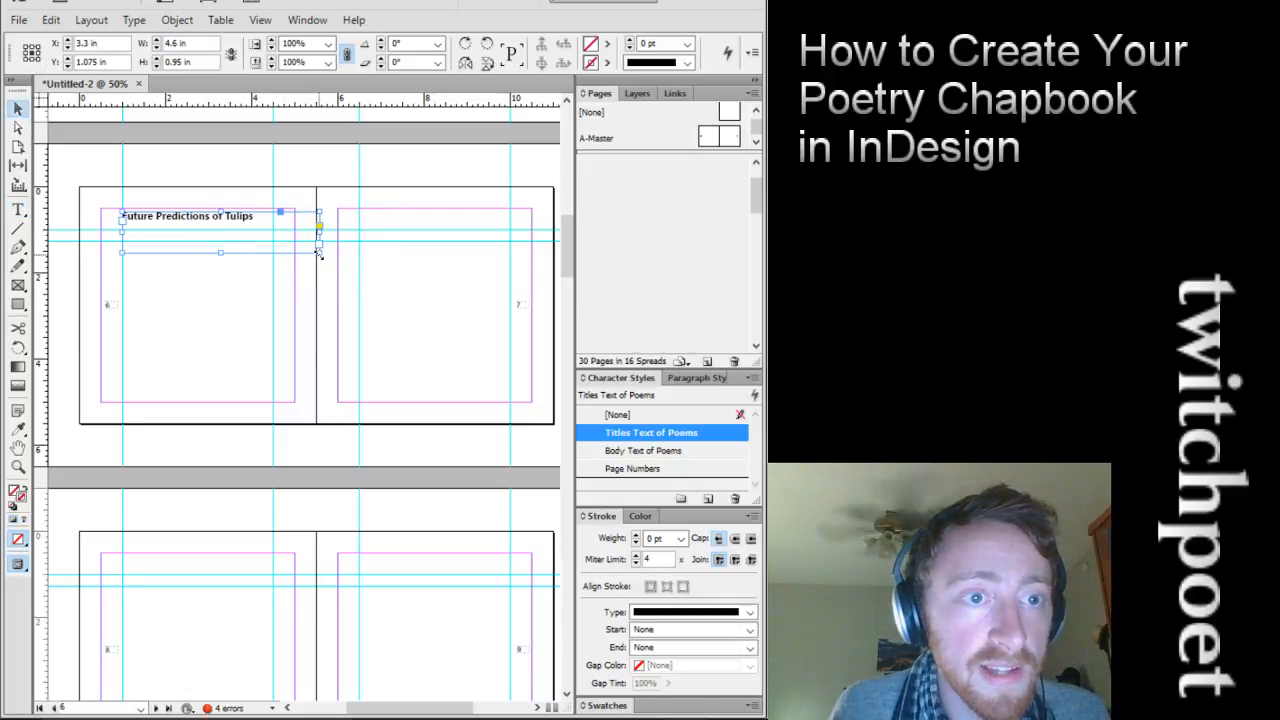
double_click(320, 252)
left_click_drag(167, 226, 167, 236)
left_click(185, 265)
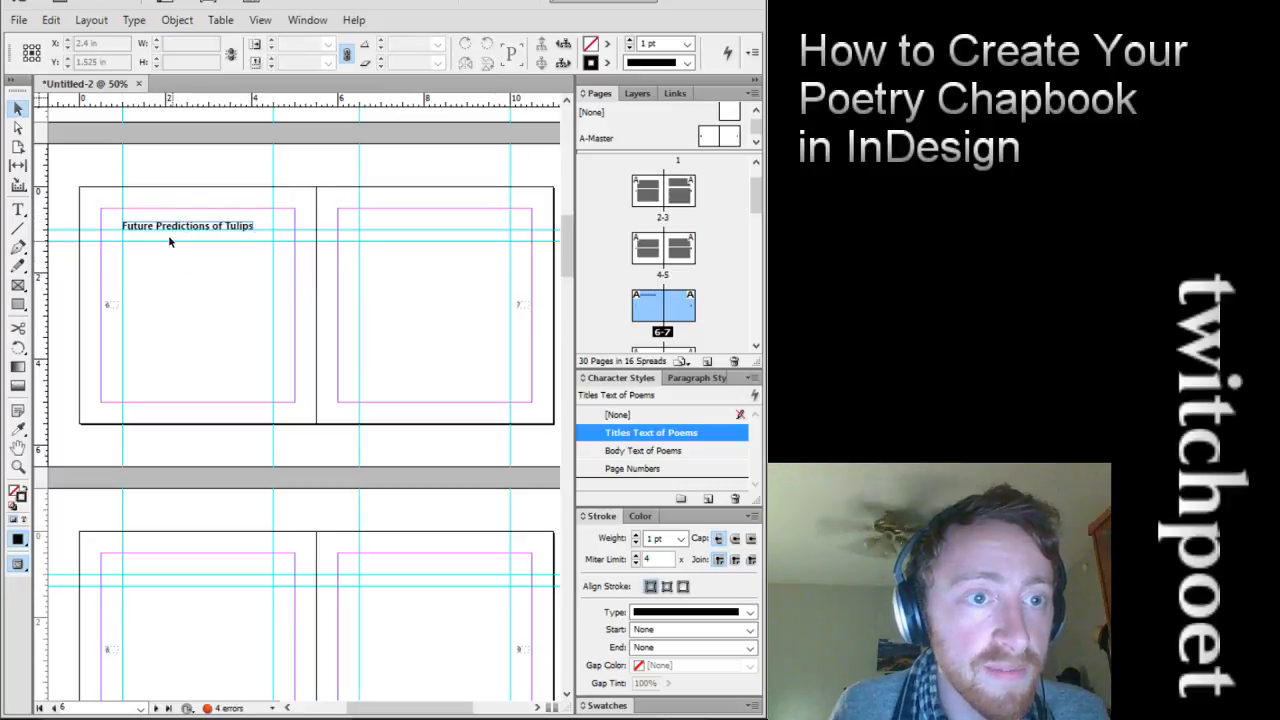
Draw a body text frame about 3.04 by 3.5 in below page 6's lower horizontal guide, with the "Body Text of Poems" character style
scroll(130, 244, "up", 3)
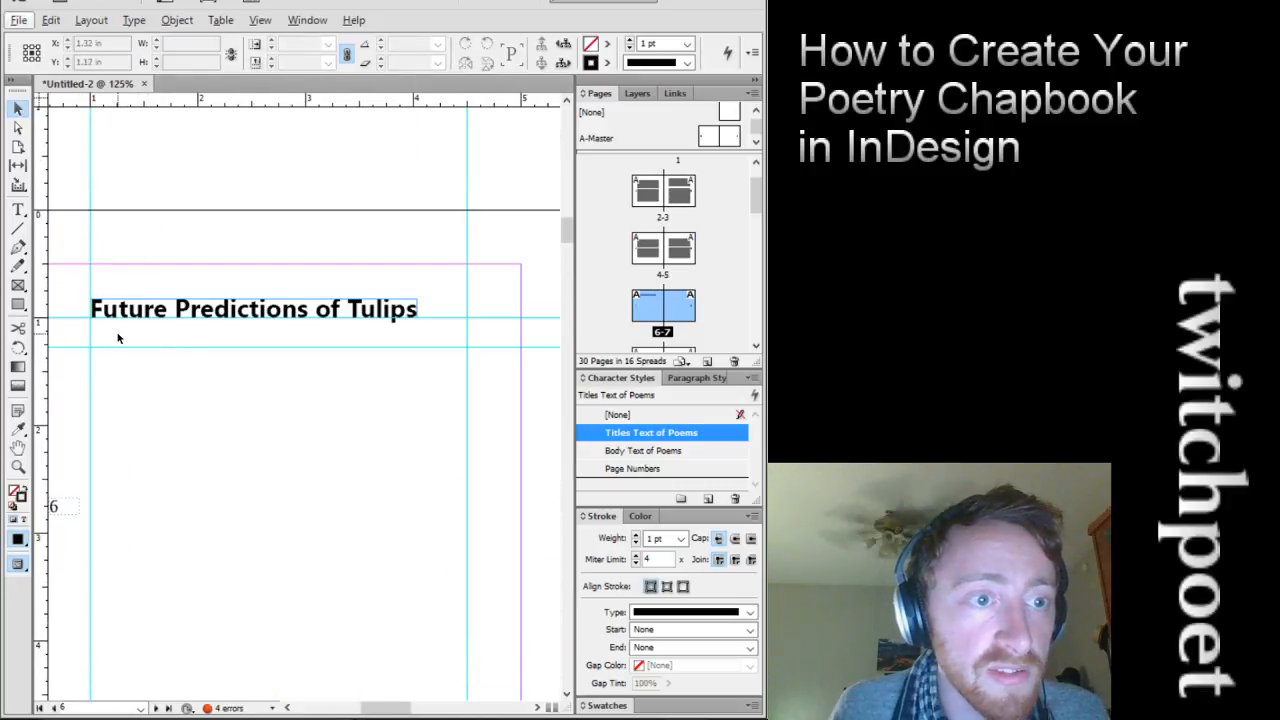
scroll(186, 335, "down", 1)
scroll(185, 350, "down", 1)
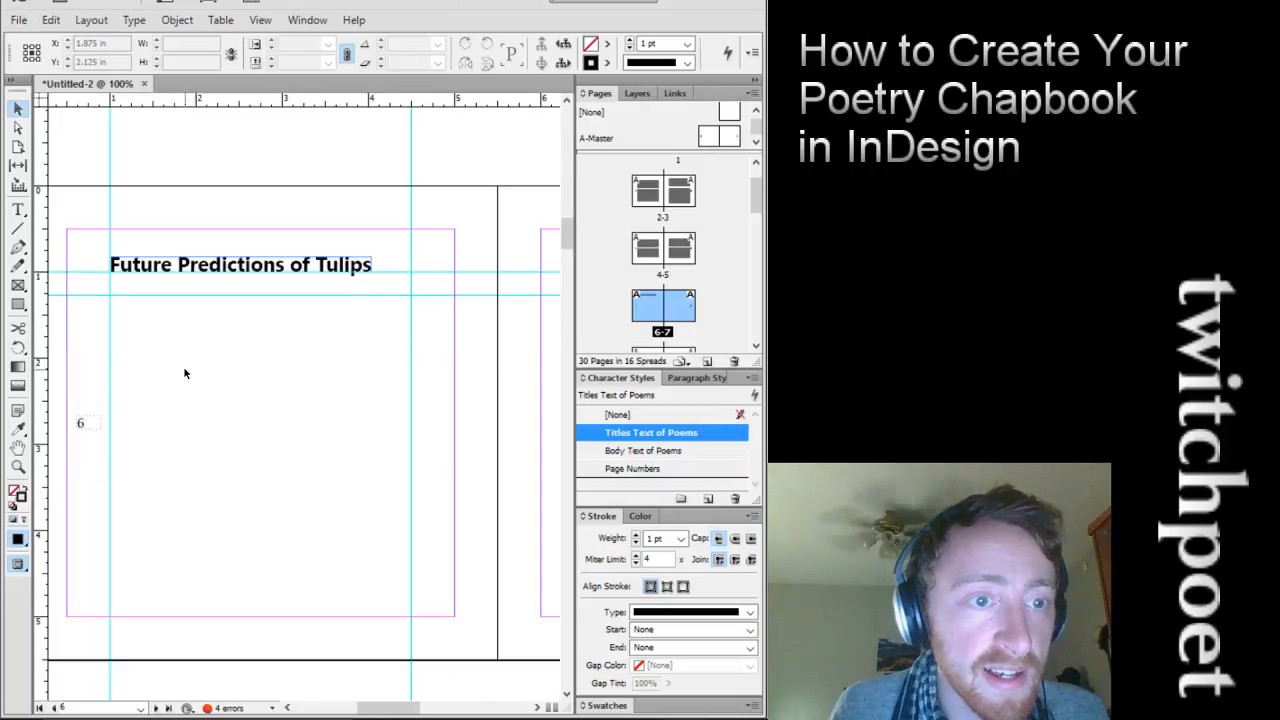
left_click(18, 210)
left_click_drag(109, 293, 371, 597)
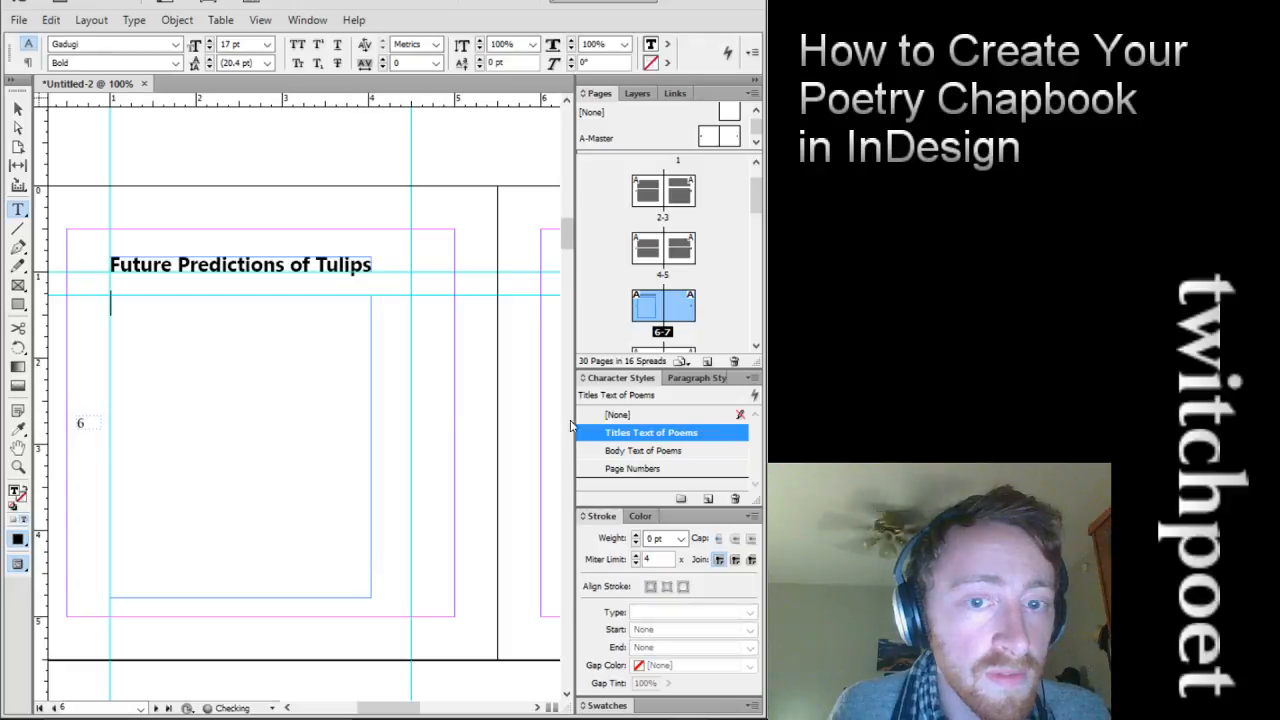
left_click(692, 379)
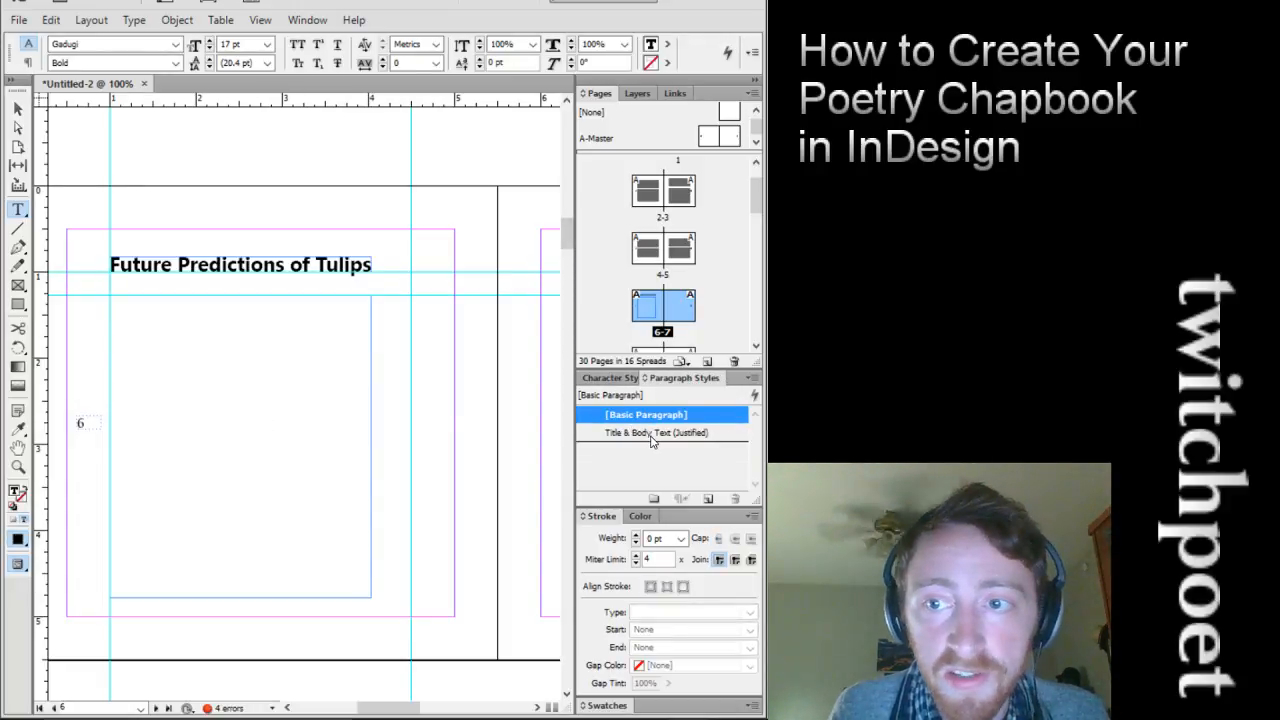
left_click(610, 378)
left_click(620, 451)
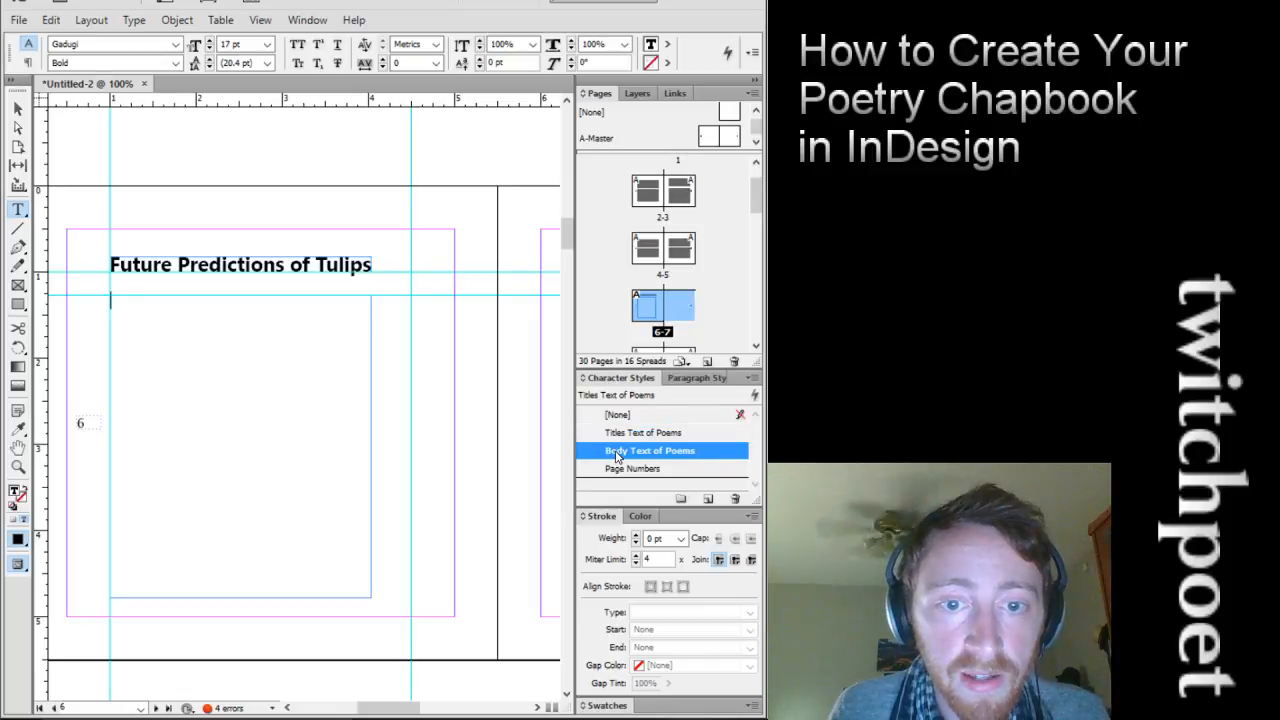
left_click(231, 474)
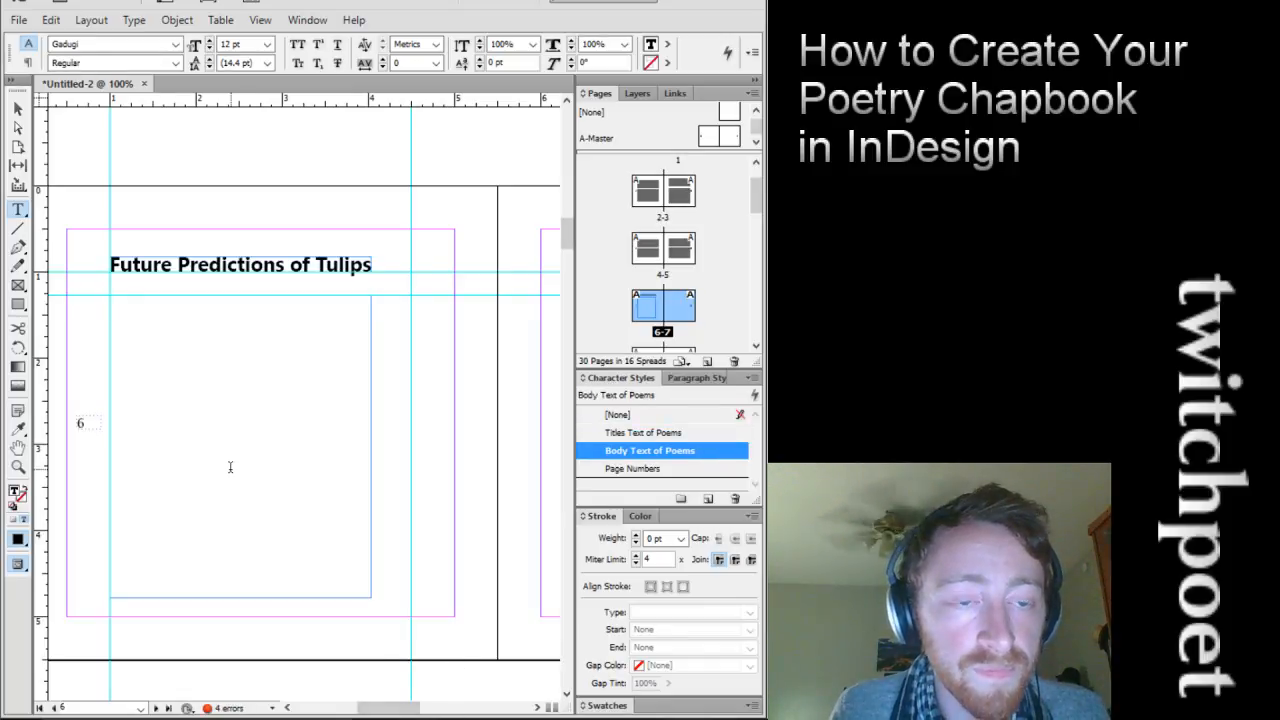
Enter the lines "Blah blah blah / The tulip market is crashing / I need help to carry / All these dead flowers / I live in Holland in the / early 1900s"
type("Bla")
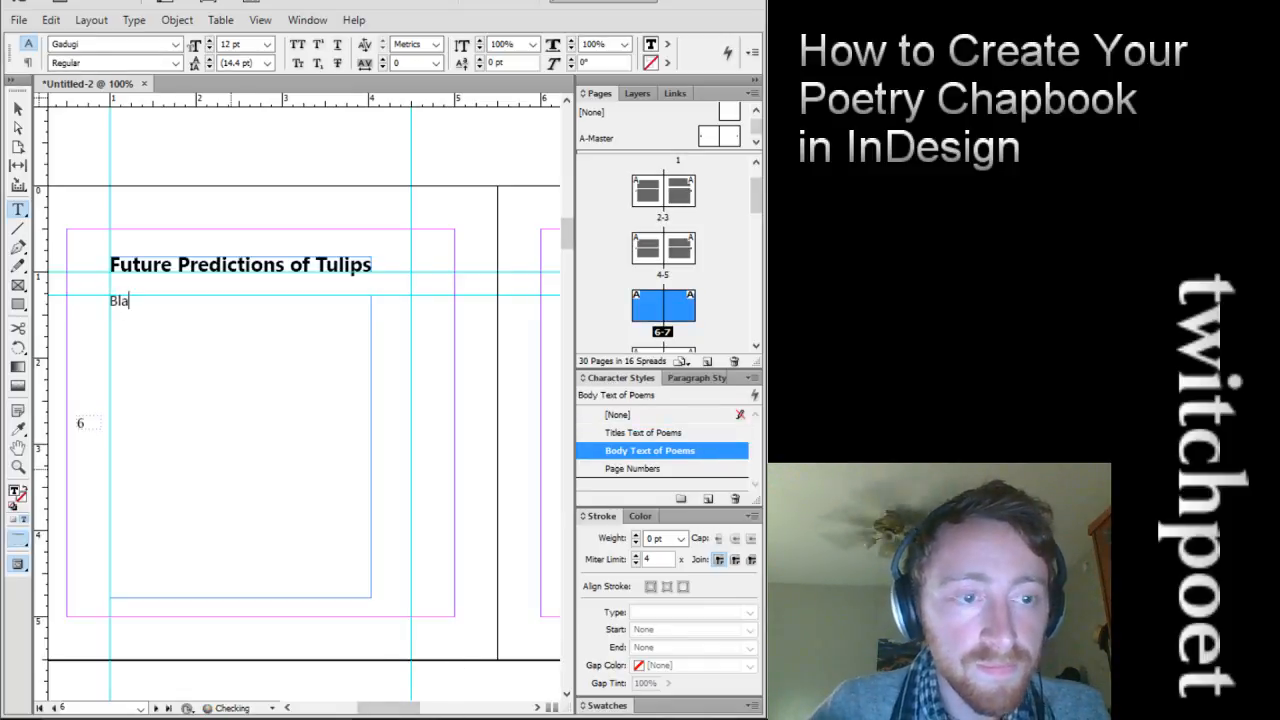
type("h blah blah")
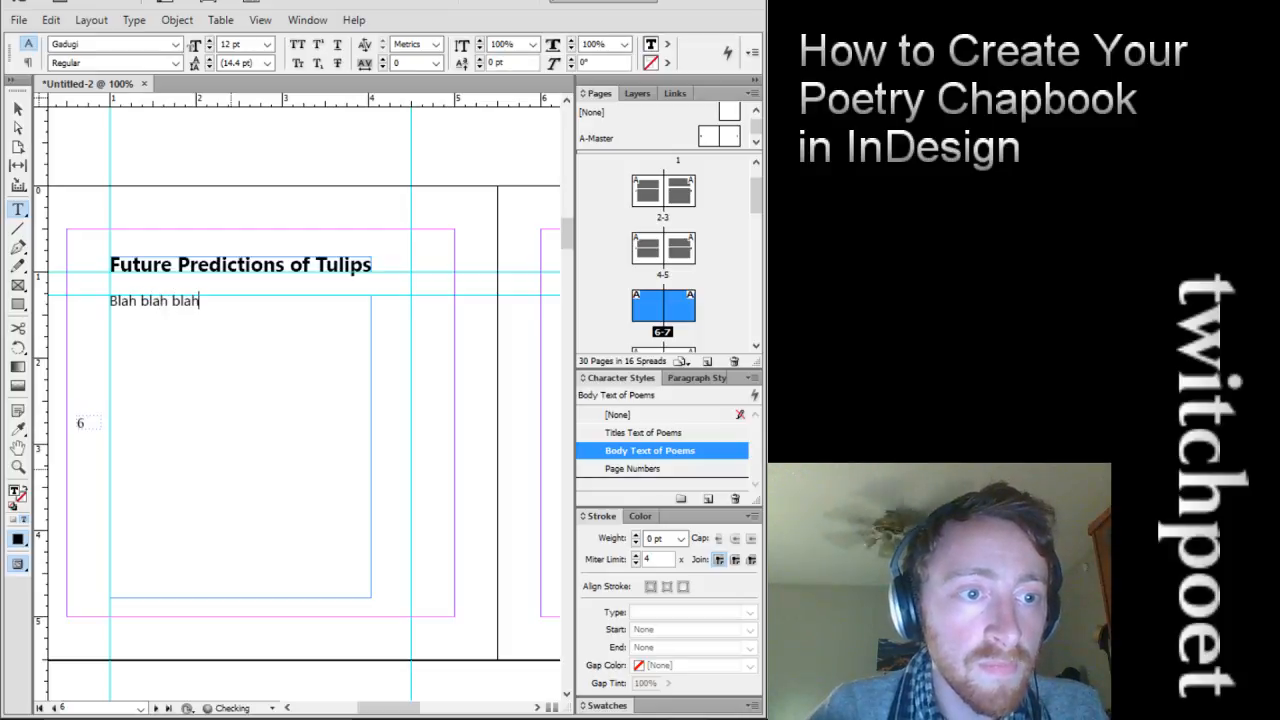
key("Return")
type("The tulip market is crashing")
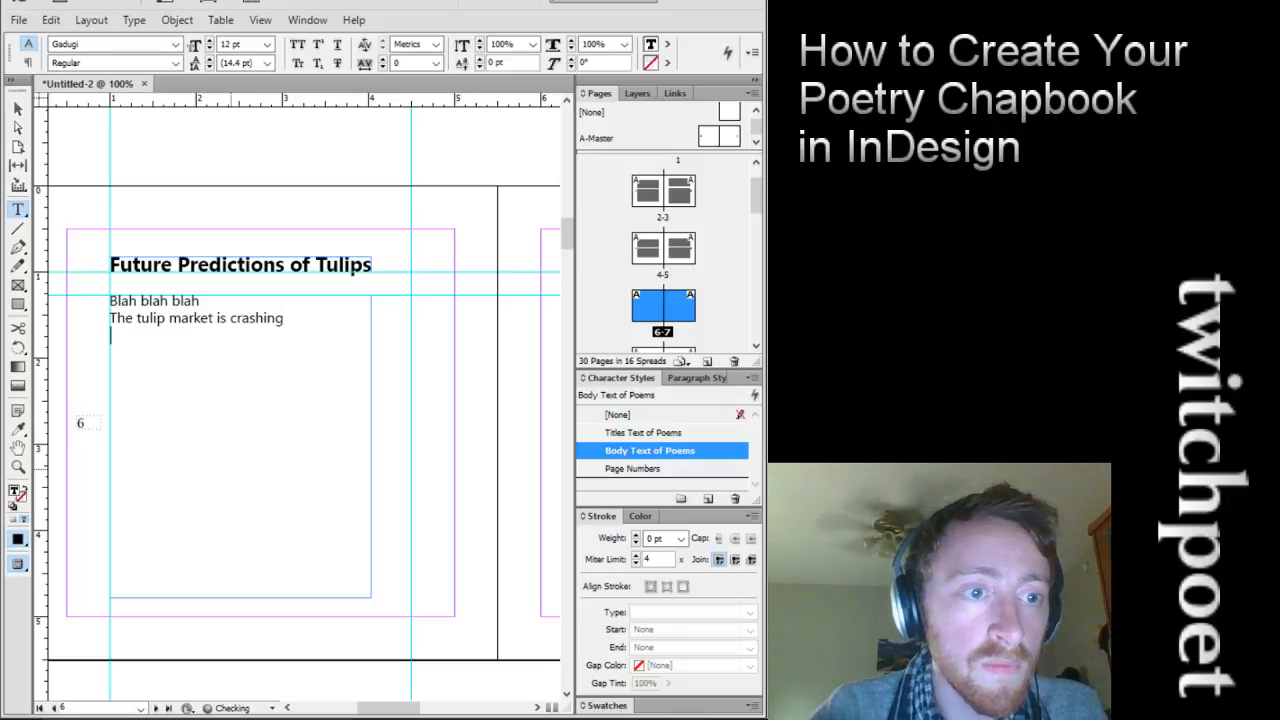
type(" I need help to carr")
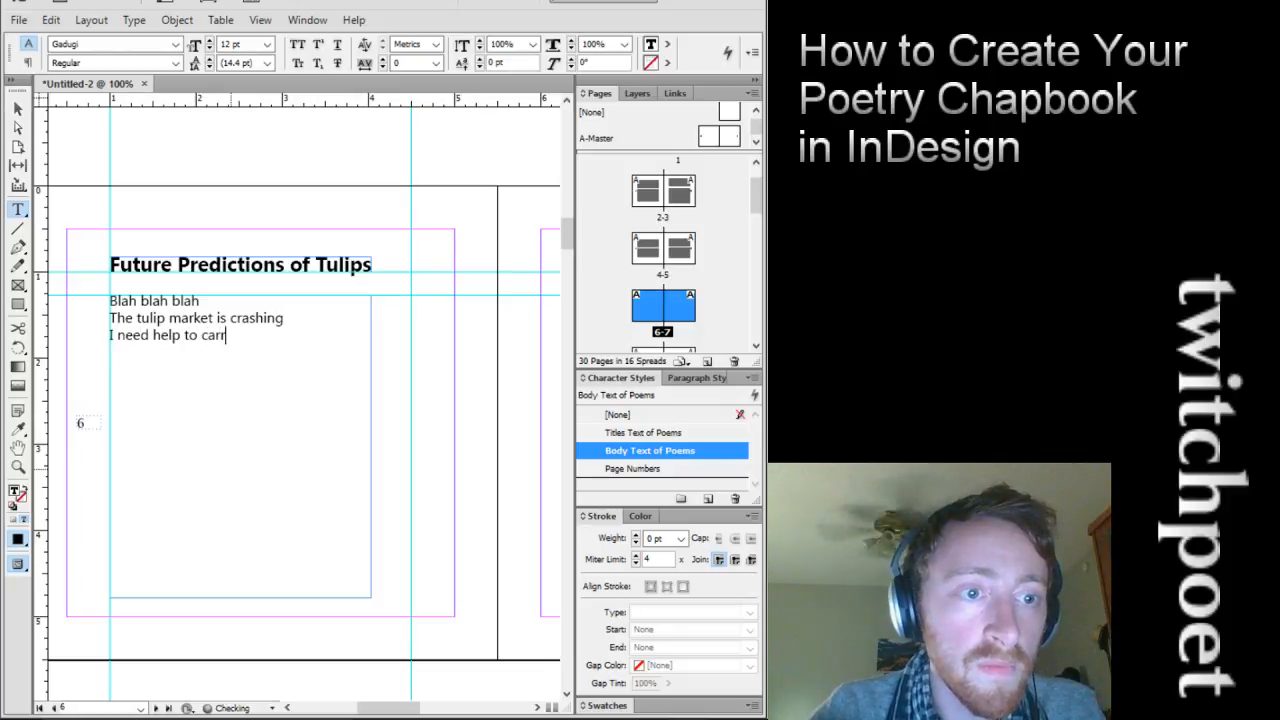
type("y")
key("Return")
type("all these")
key("ctrl+z")
type("All")
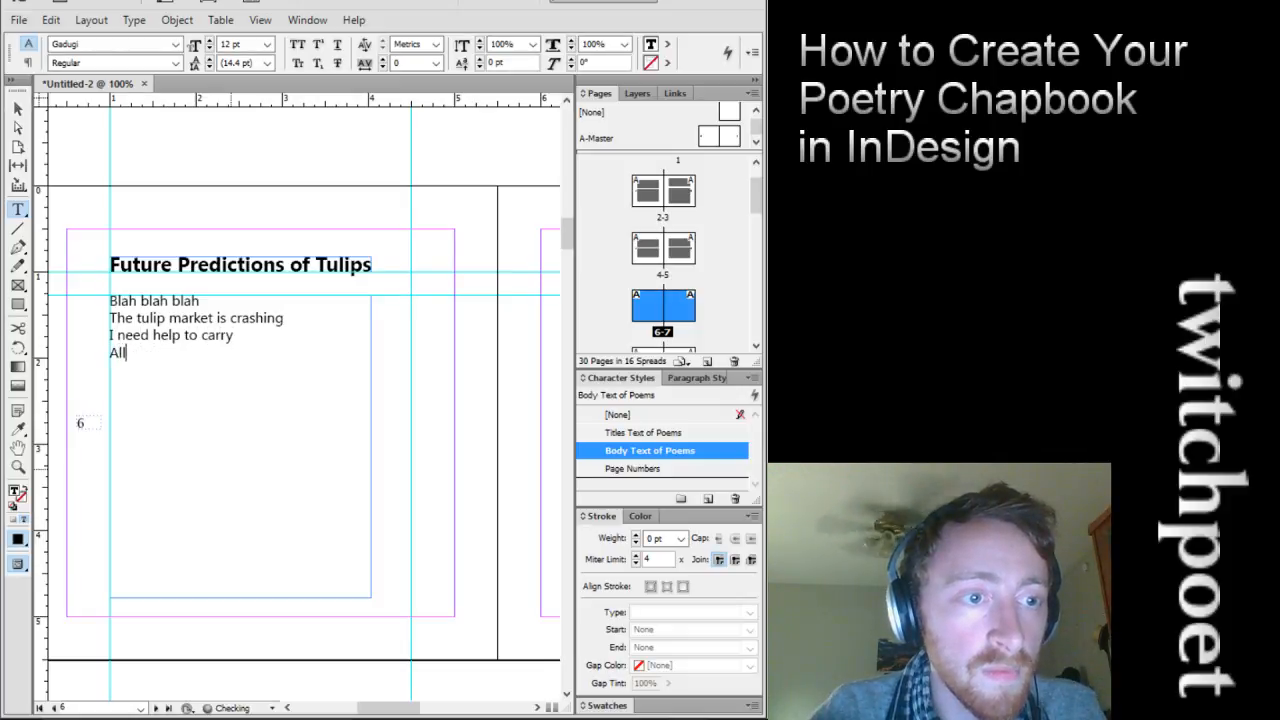
type(" these dead flowe")
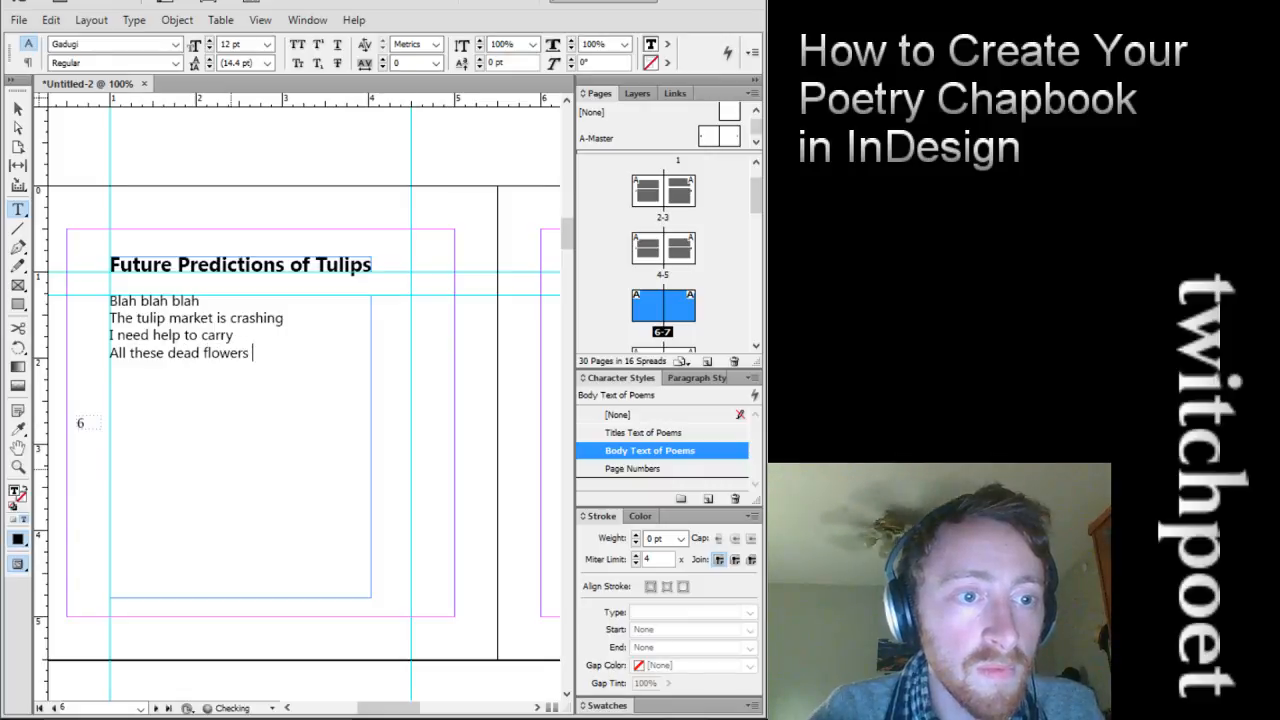
type("rs")
key("Return")
type("I live in Holland ")
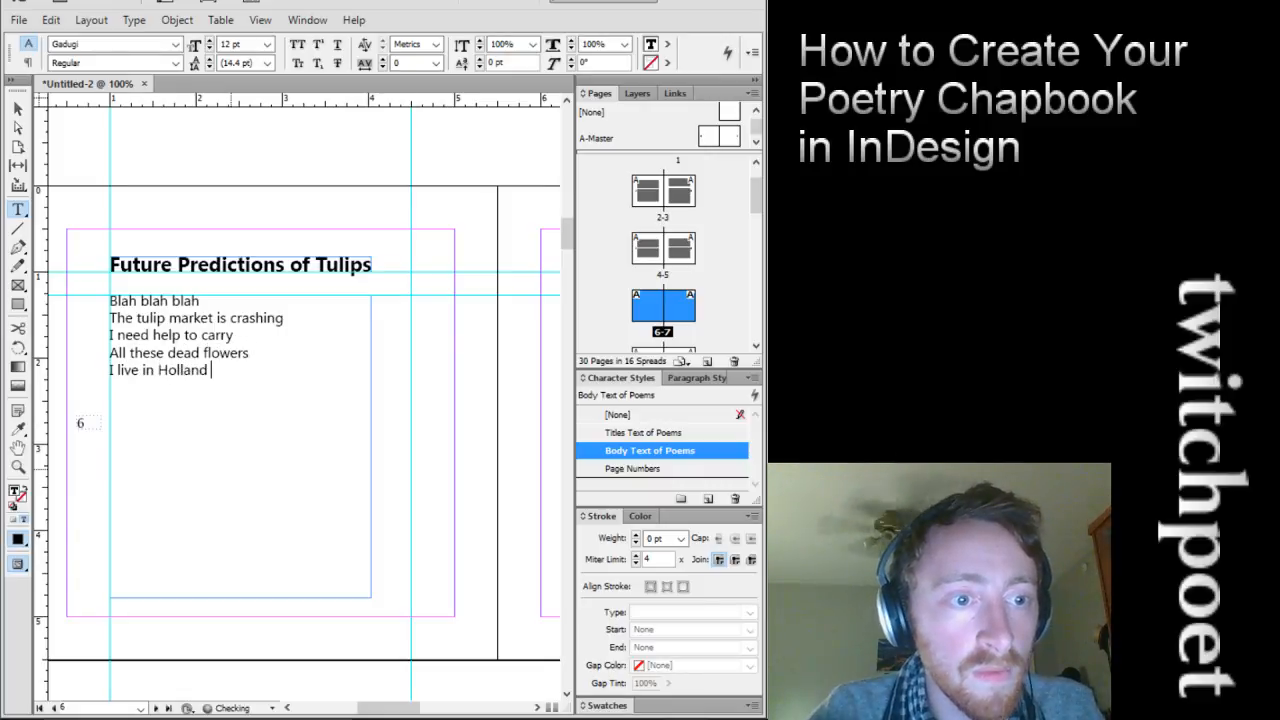
type("in the early 1900s")
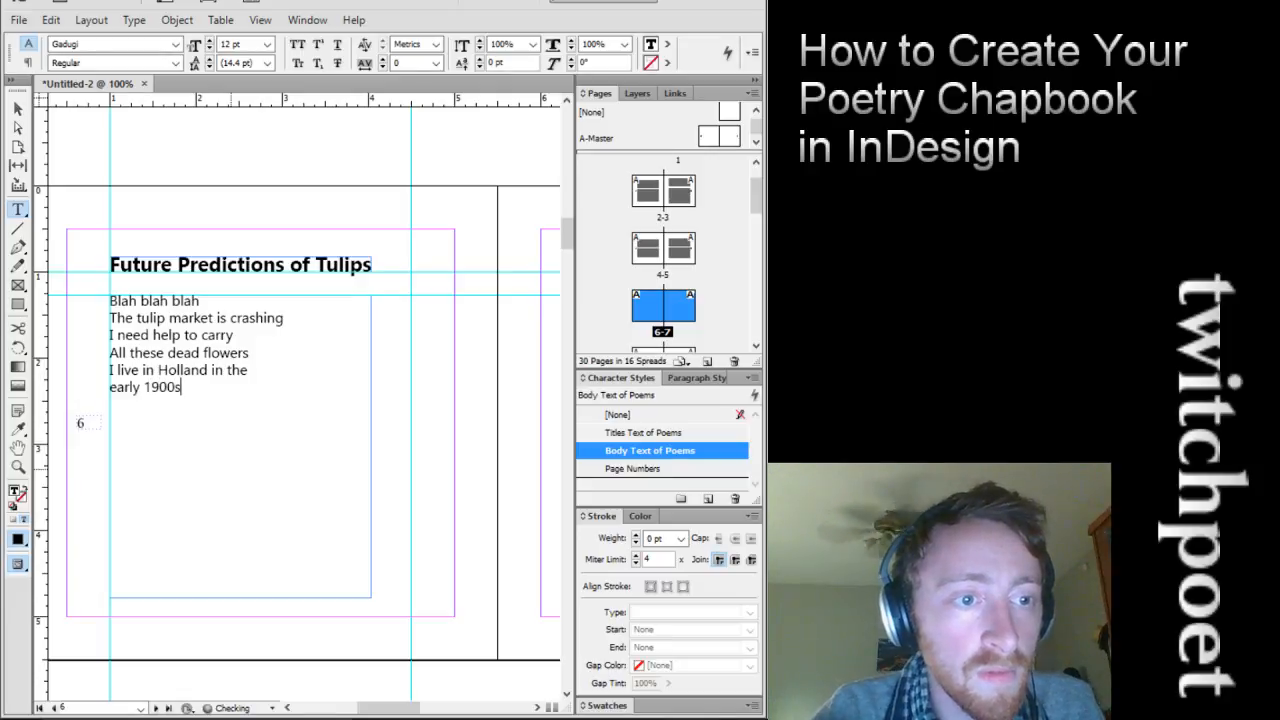
Shrink page 6's body text frame around the poem to about 1.8 in wide and 1.32 in high
left_click(18, 105)
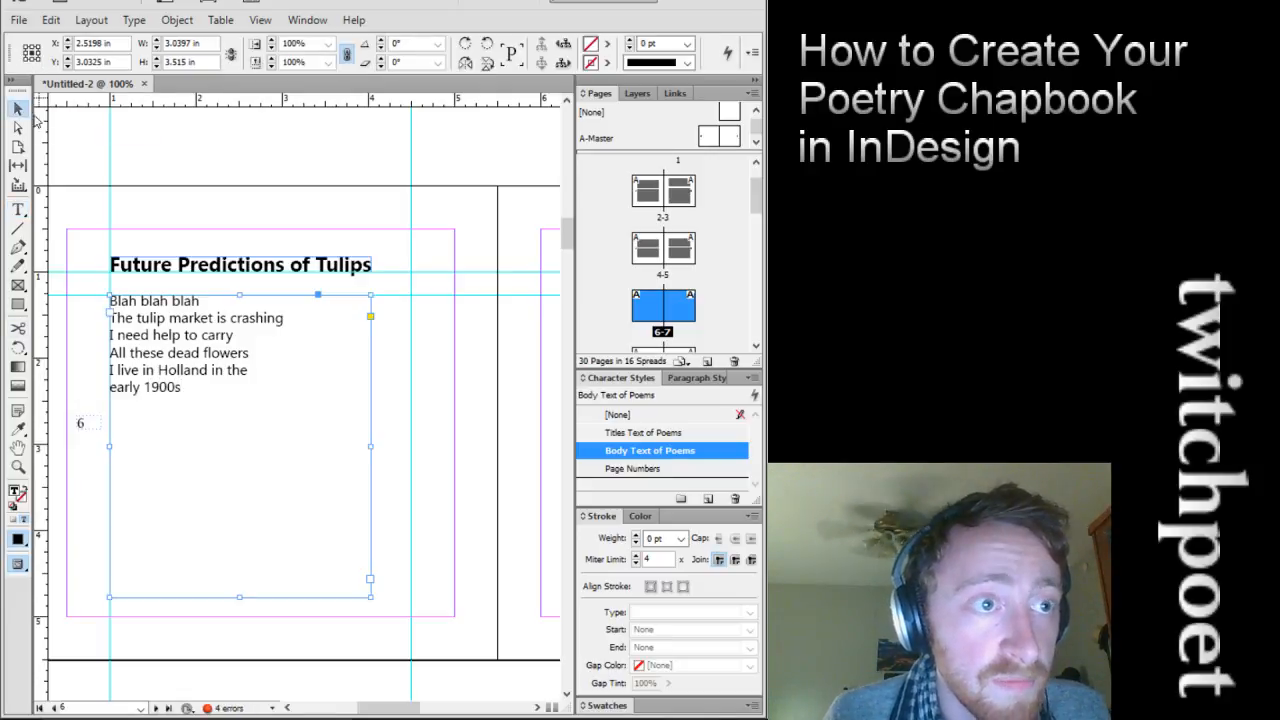
left_click_drag(370, 596, 238, 426)
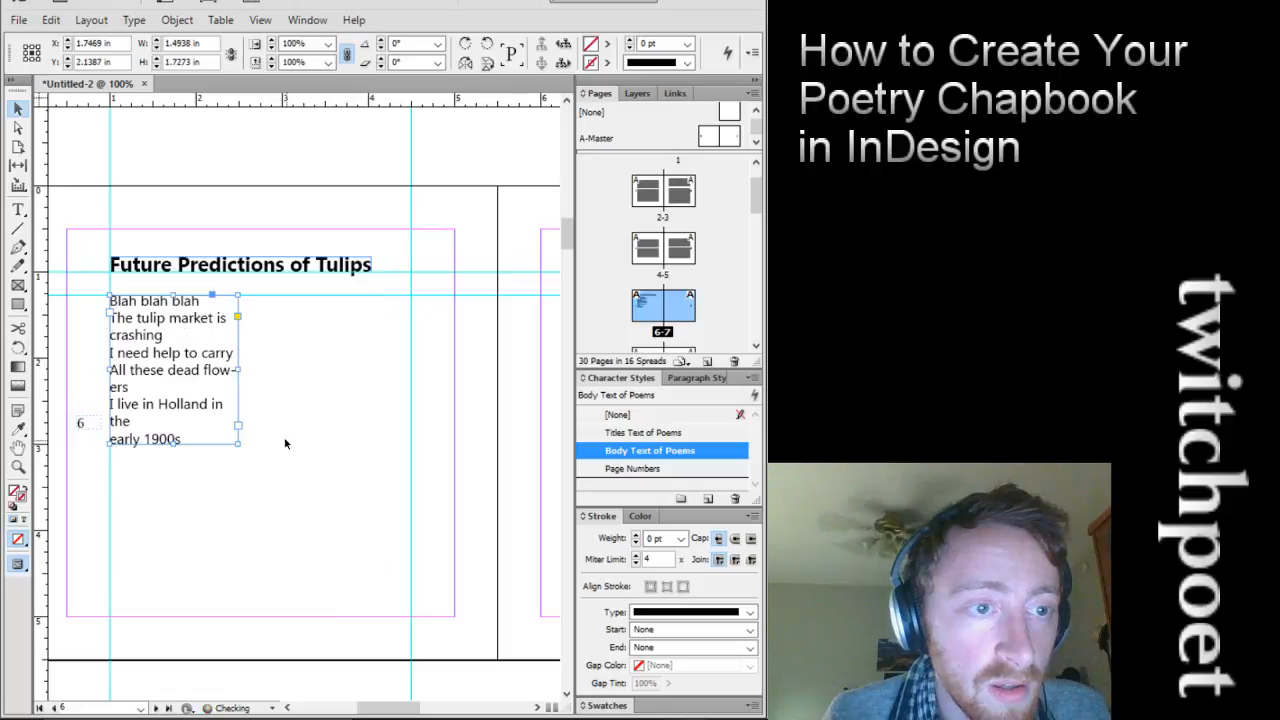
left_click_drag(238, 370, 263, 370)
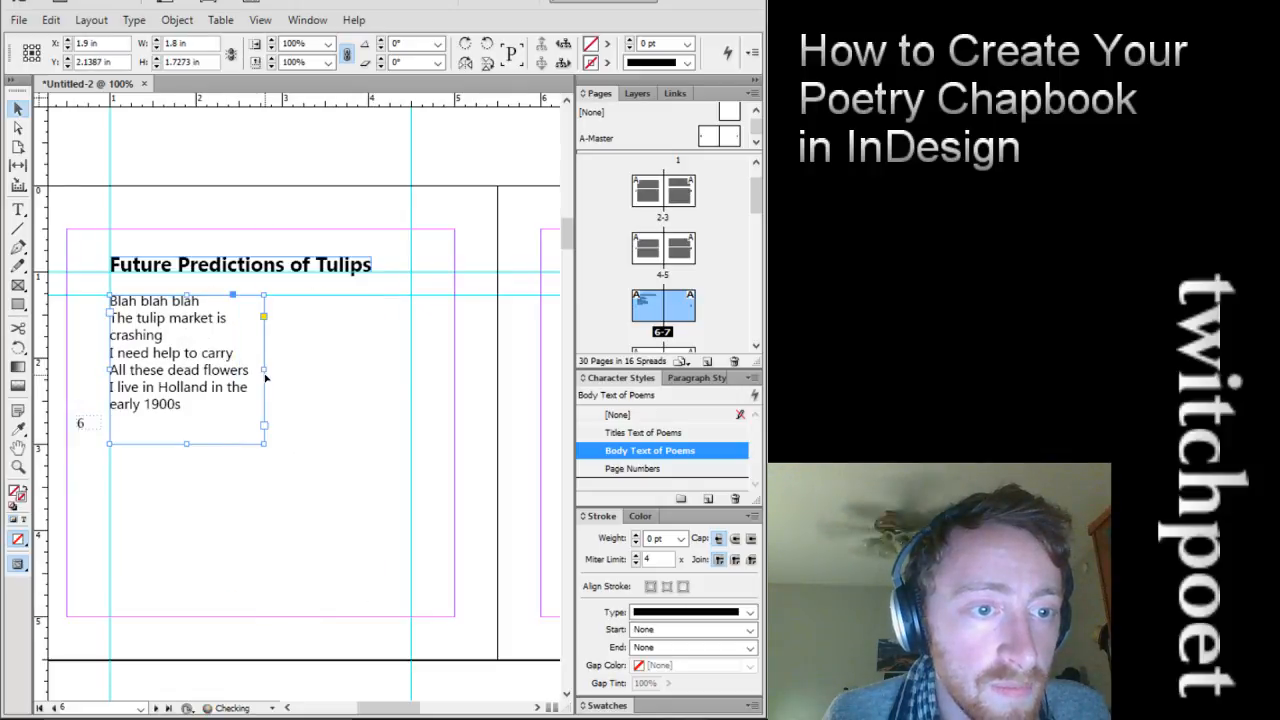
left_click_drag(187, 445, 187, 408)
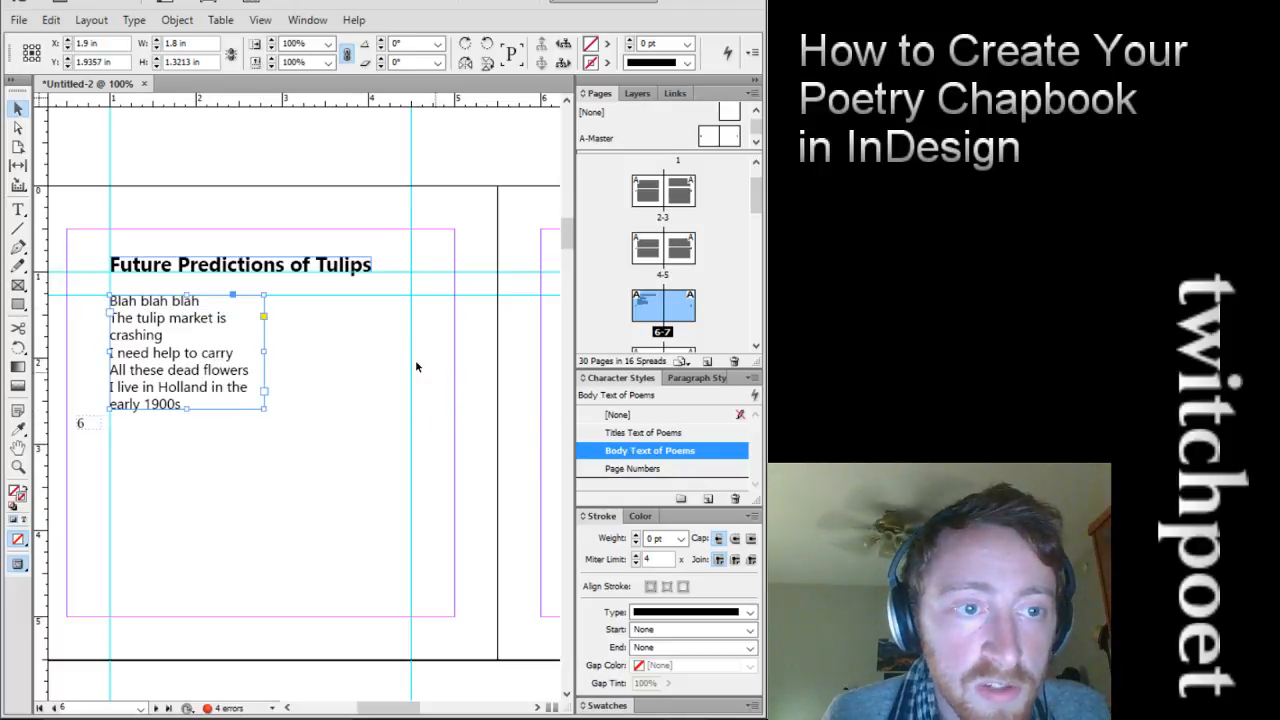
Preview page 6 without guides and compare its title and body placement with the poem on page 4
key("shift+w")
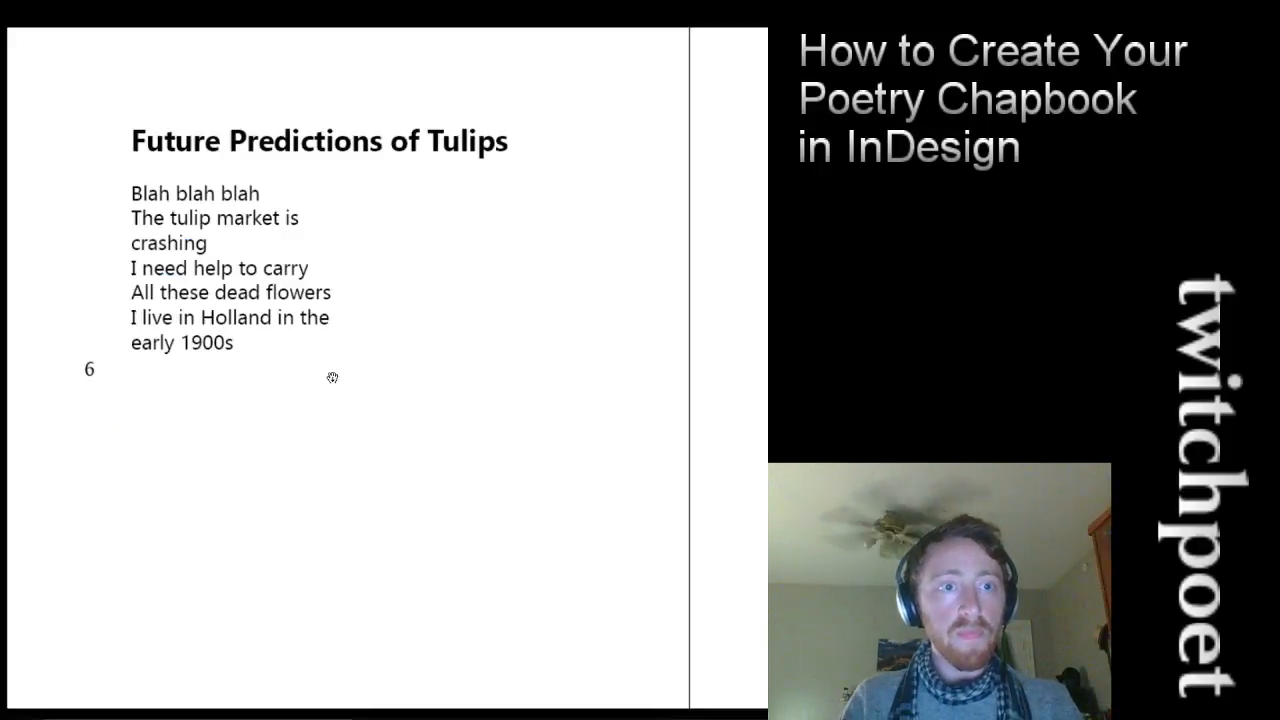
key("Escape")
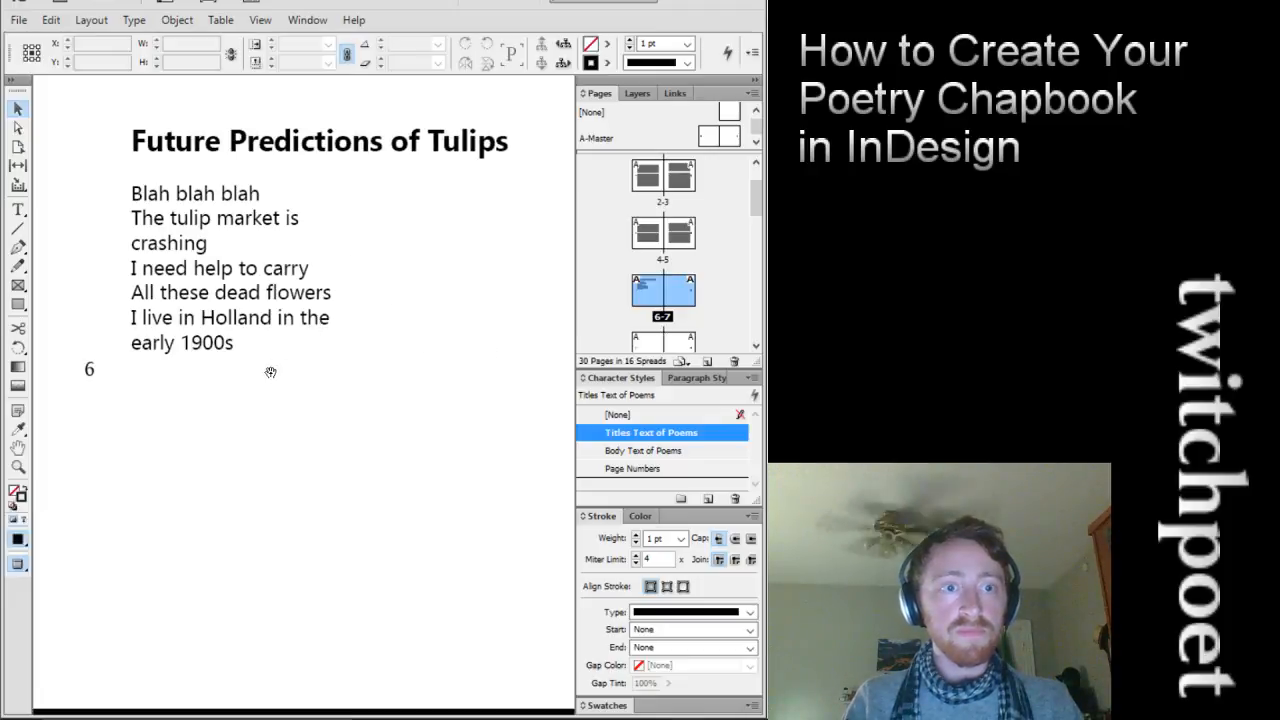
left_click_drag(423, 706, 397, 706)
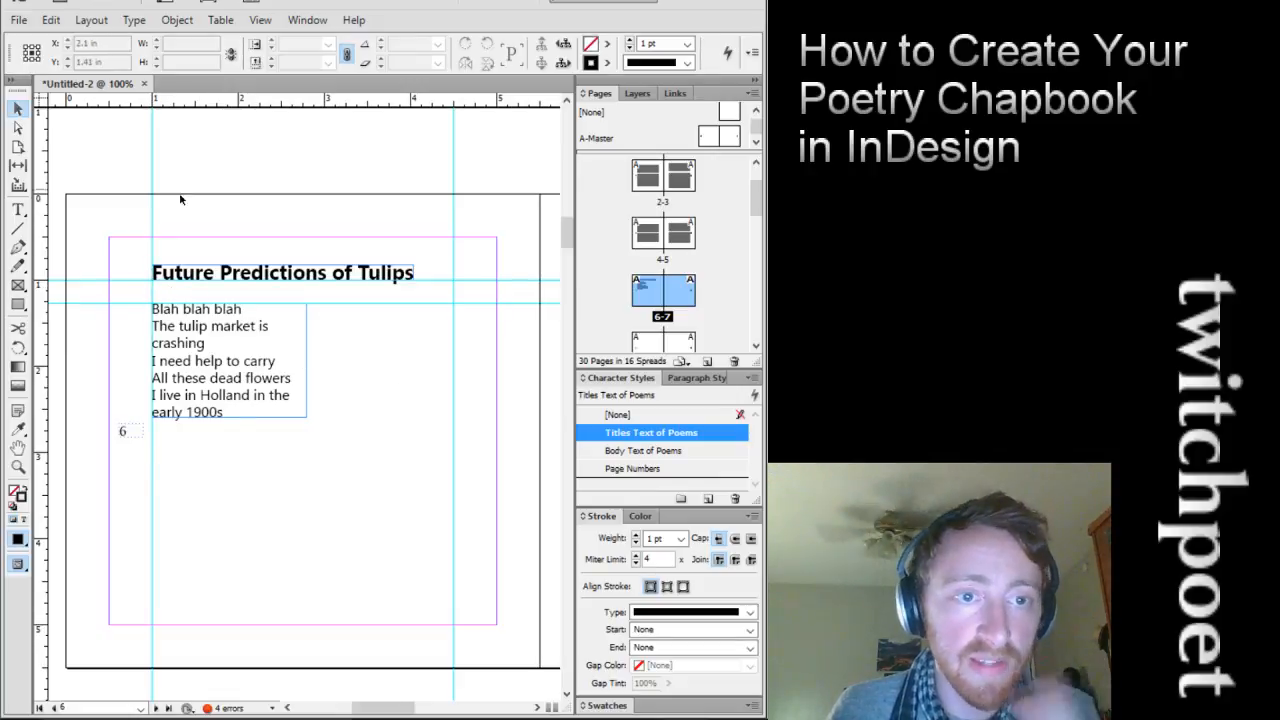
scroll(407, 412, "up", 5)
scroll(407, 412, "up", 3)
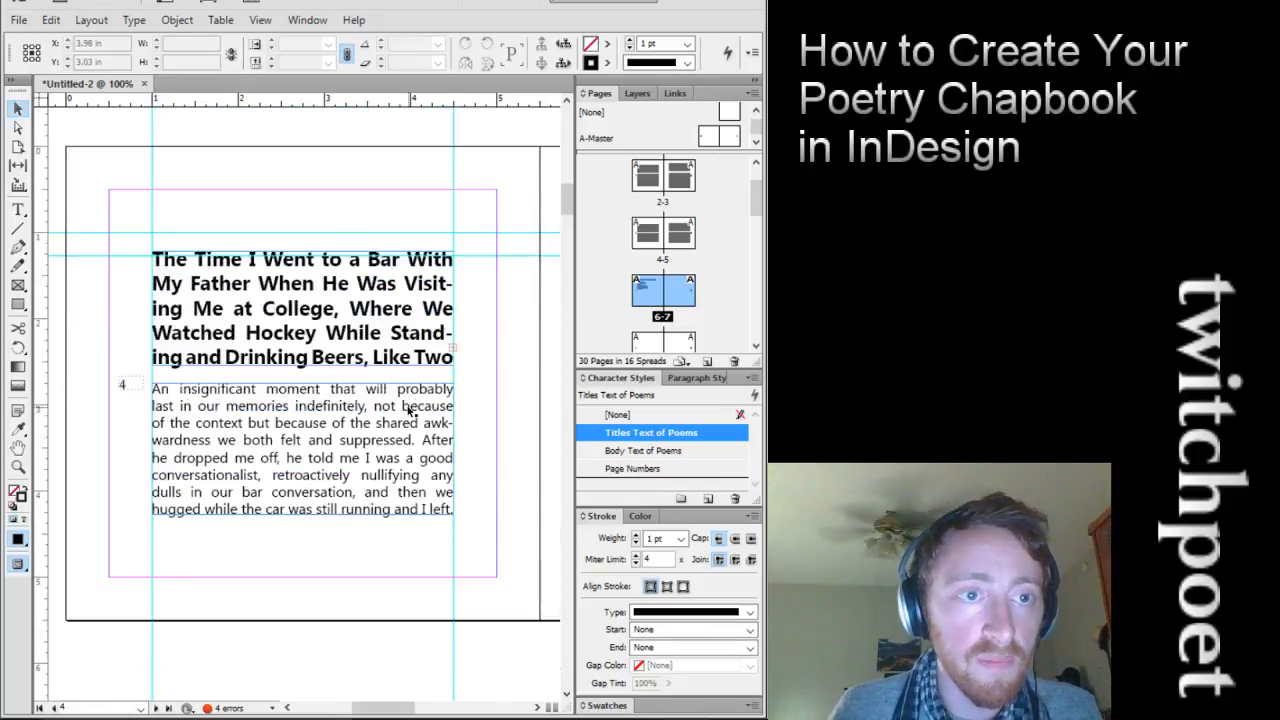
scroll(265, 297, "down", 10)
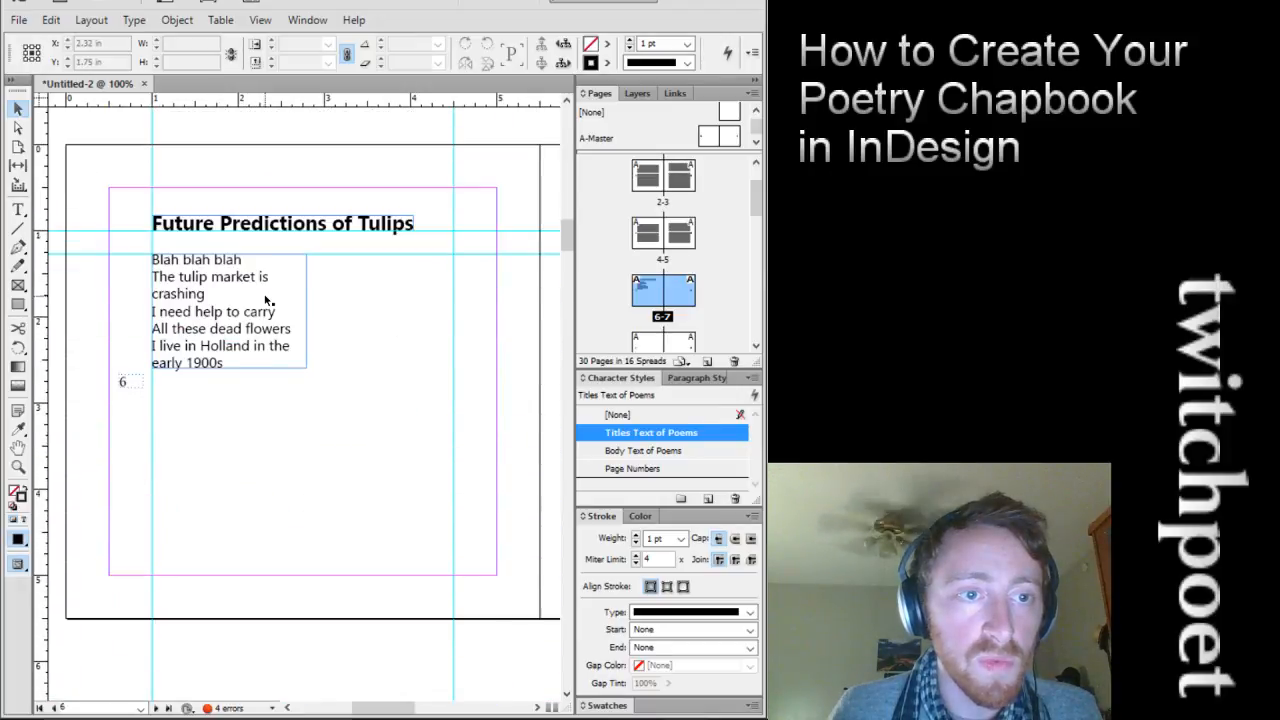
scroll(265, 297, "down", 3)
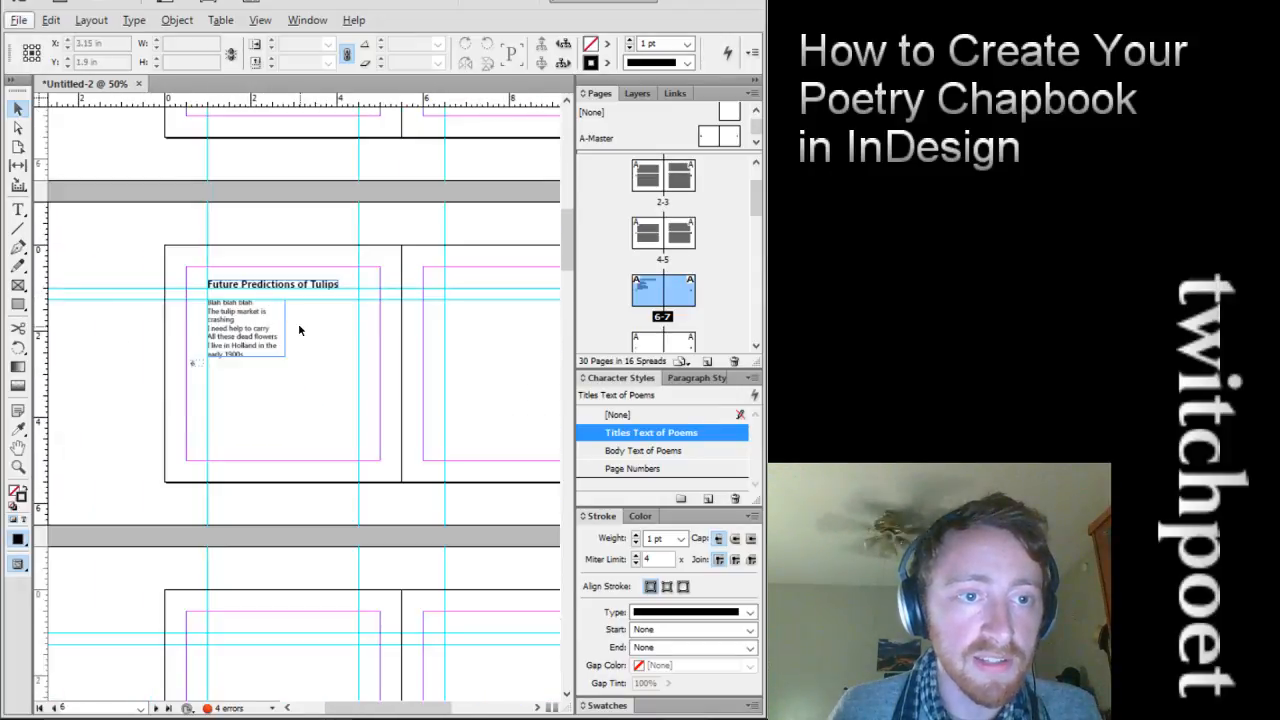
scroll(298, 323, "up", 1)
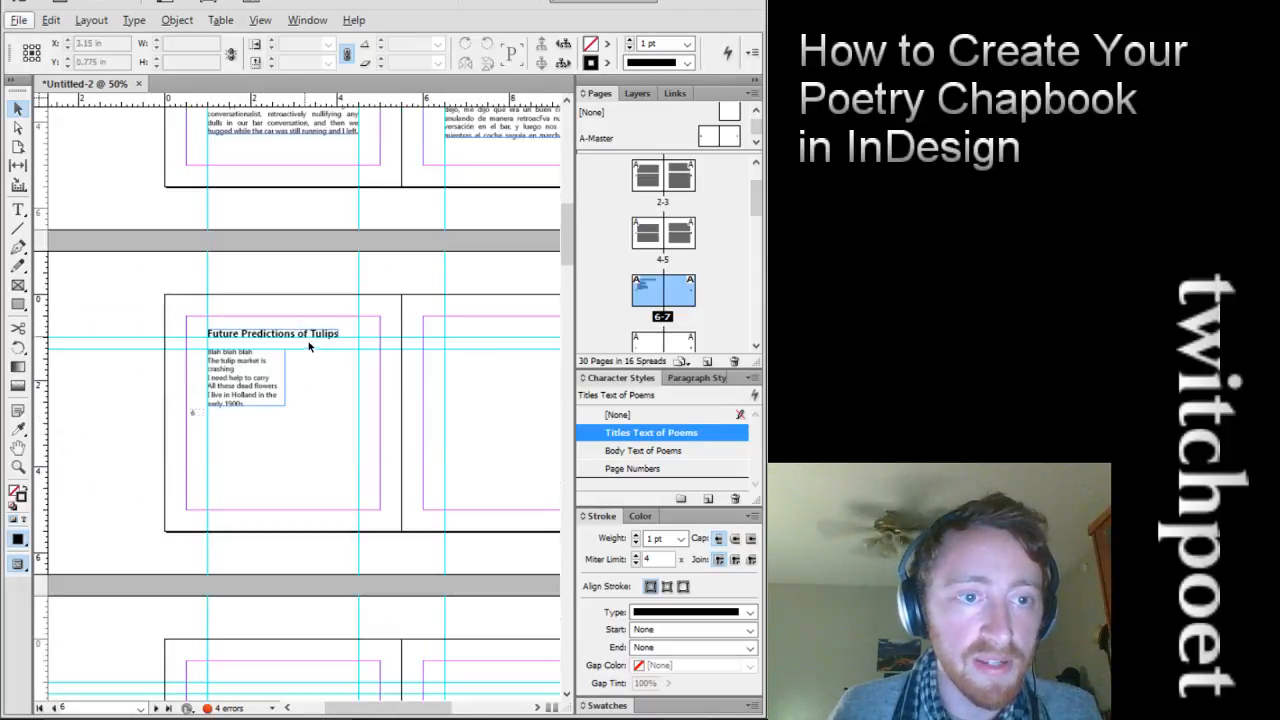
Undo page 6's body text frame and the poem lines entered in it, keeping the title
left_click(334, 404)
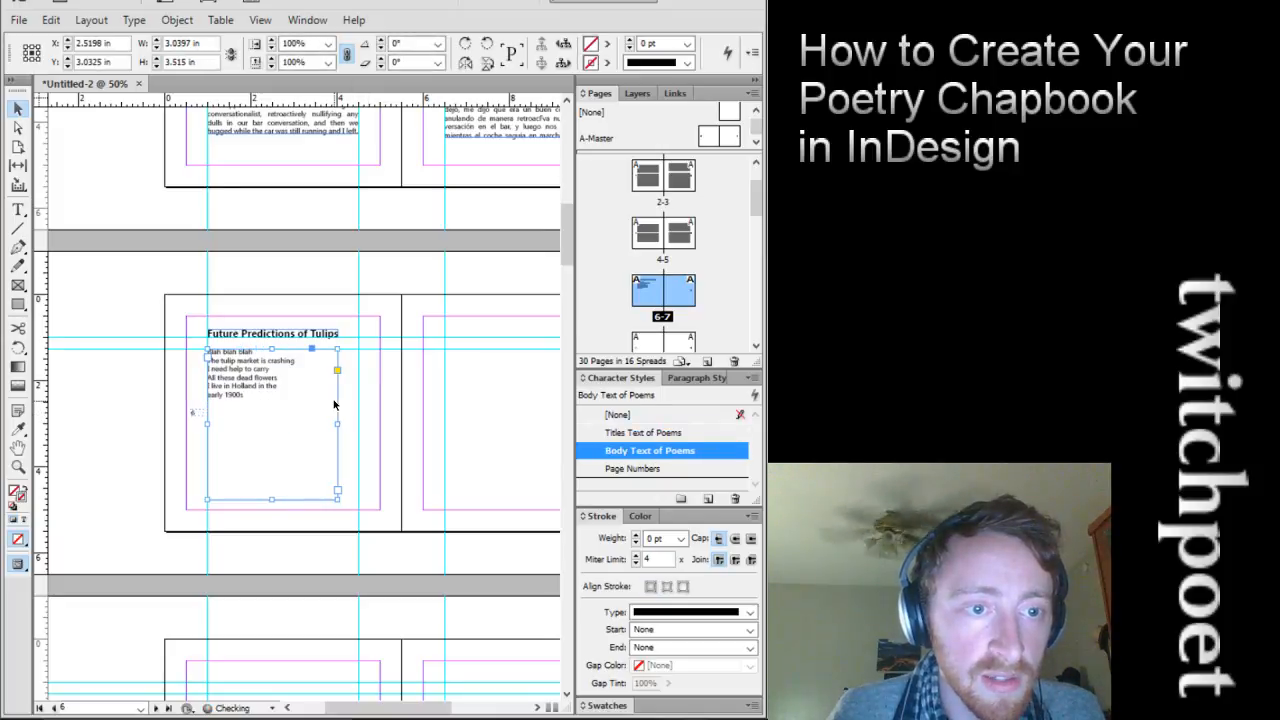
key("ctrl+z")
key("ctrl+z")
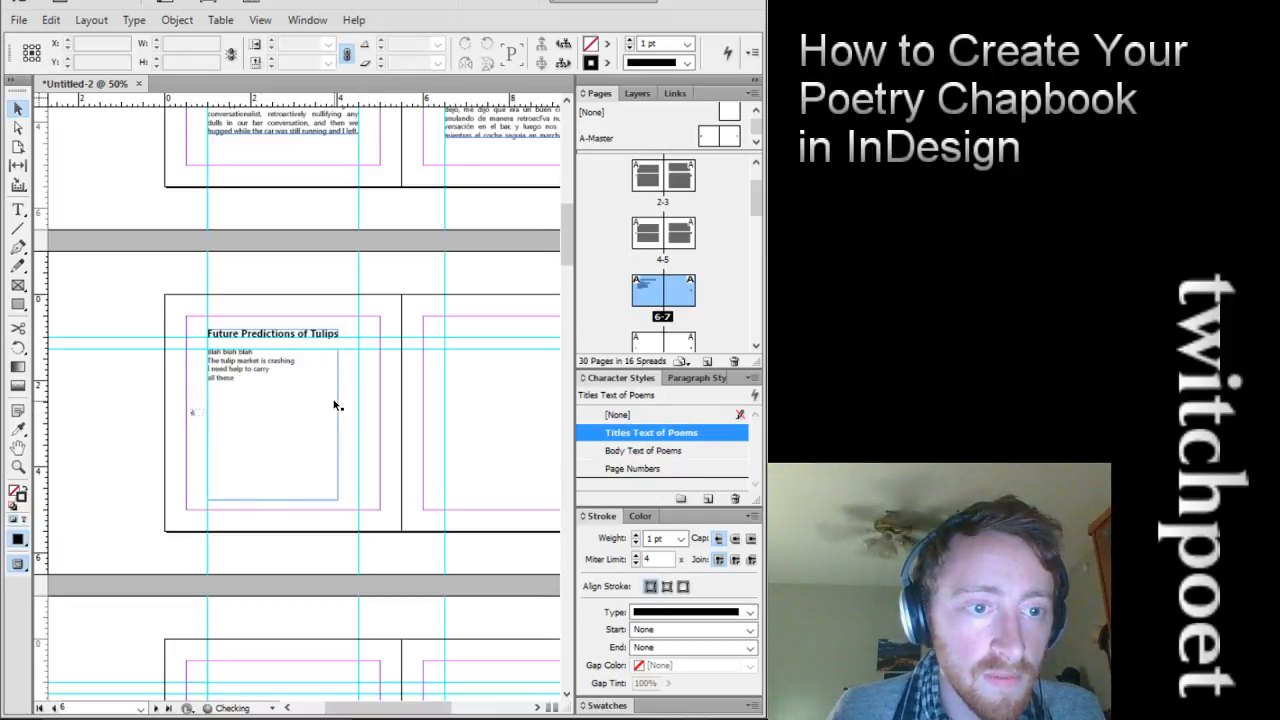
key("ctrl+z")
key("ctrl+z")
key("ctrl+z")
key("ctrl+z")
key("ctrl+z")
key("ctrl+z")
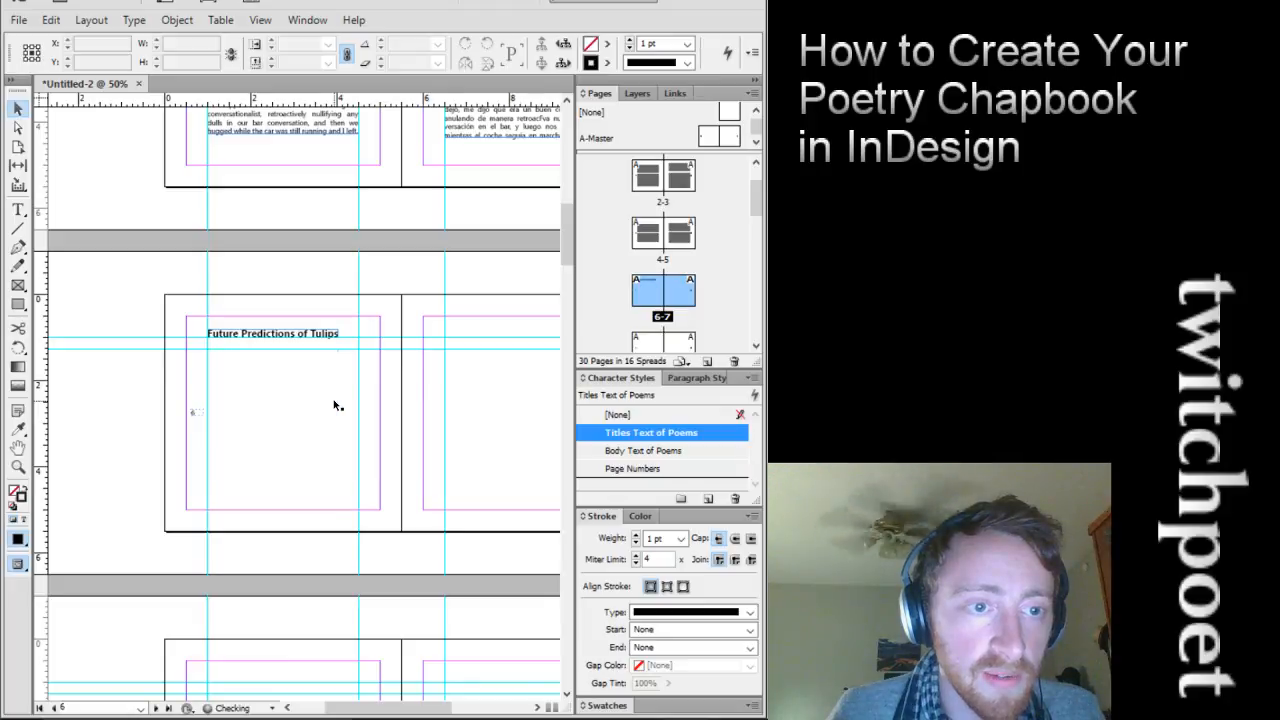
Undo the formatting and text of the title "Future Predictions of Tulips" on page 6
key("ctrl+z")
key("ctrl+z")
key("ctrl+z")
key("ctrl+z")
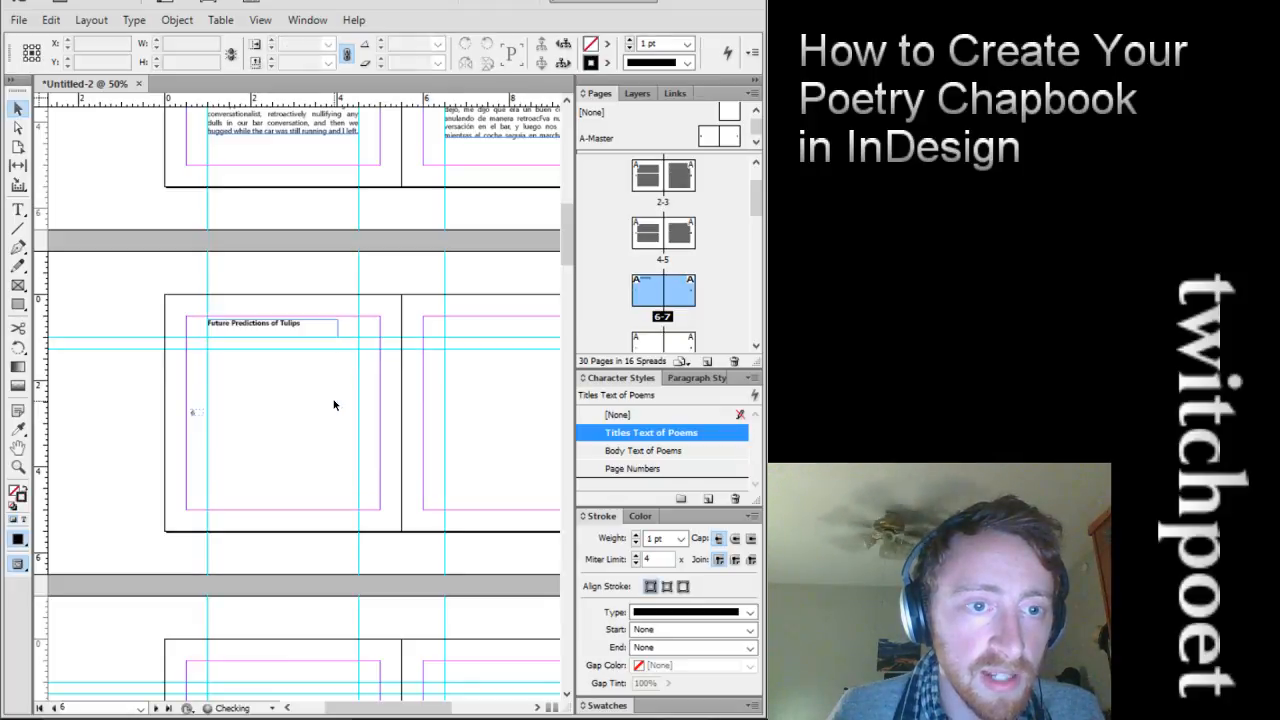
key("ctrl+z")
key("ctrl+z")
key("ctrl+z")
key("ctrl+z")
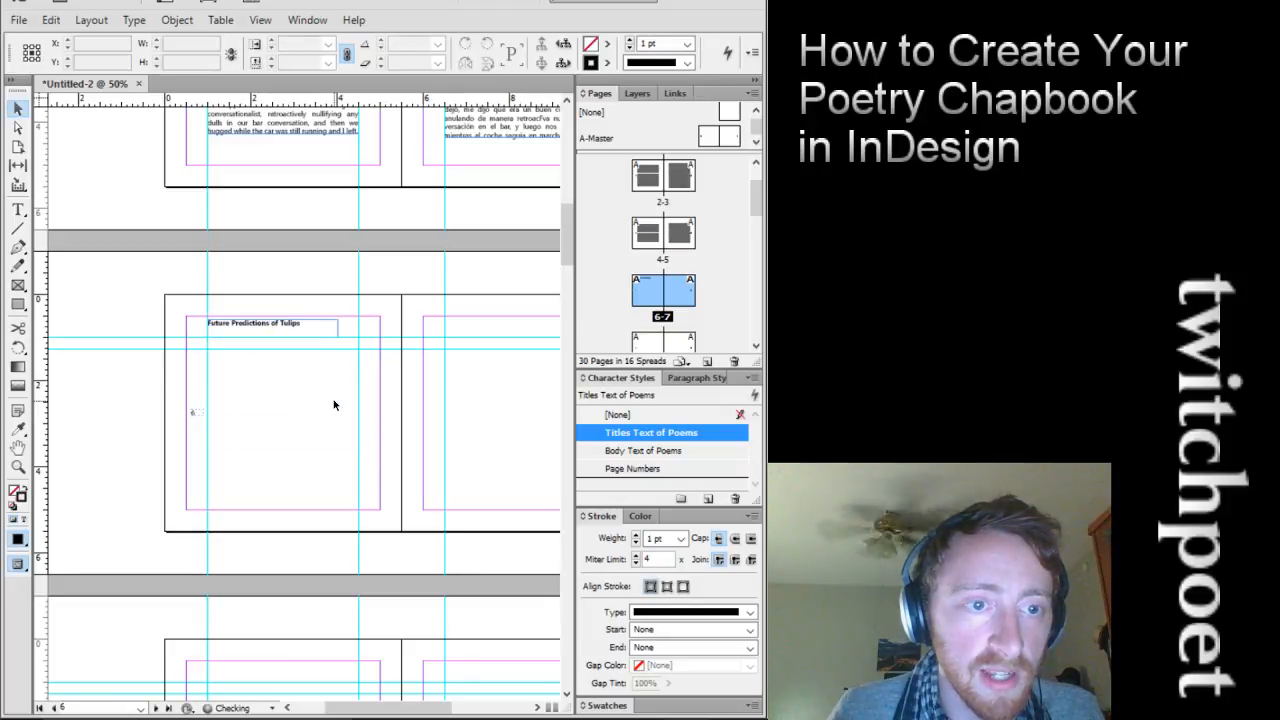
key("ctrl+z")
key("ctrl+z")
key("ctrl+z")
key("ctrl+z")
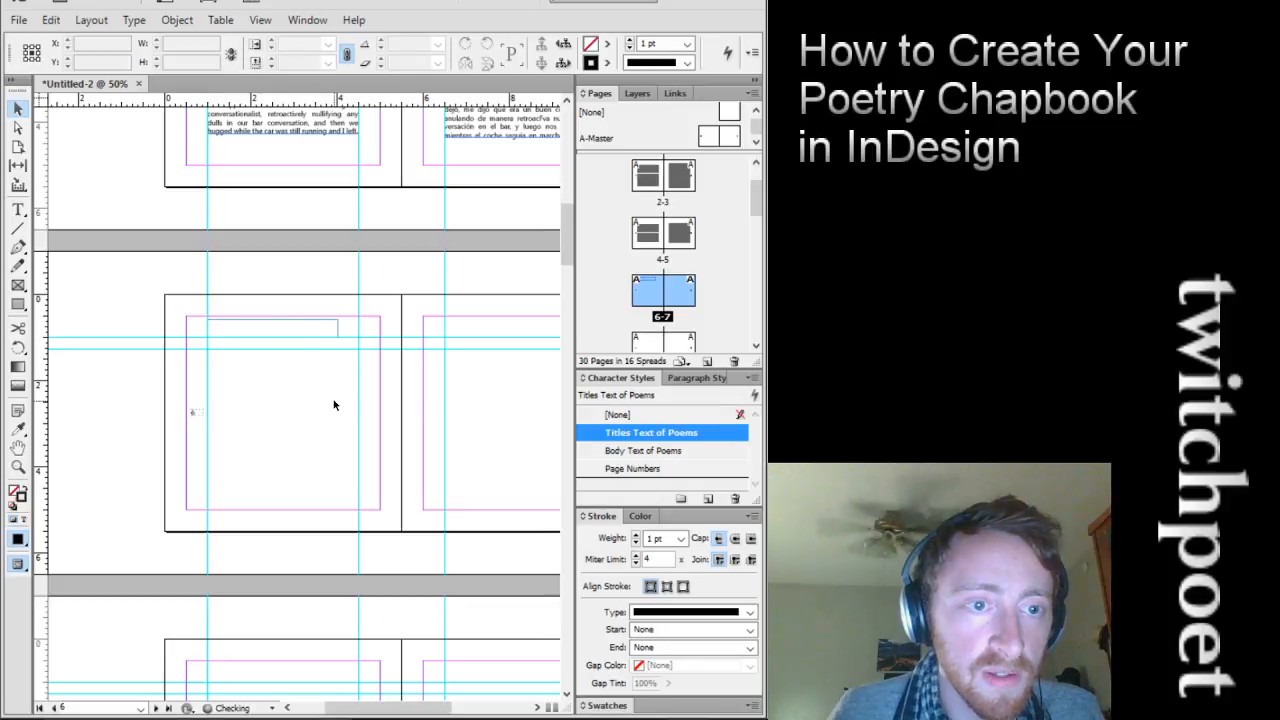
Undo page 6's empty title frame and the horizontal guides on the A-Master spread
key("ctrl+z")
key("ctrl+z")
key("ctrl+z")
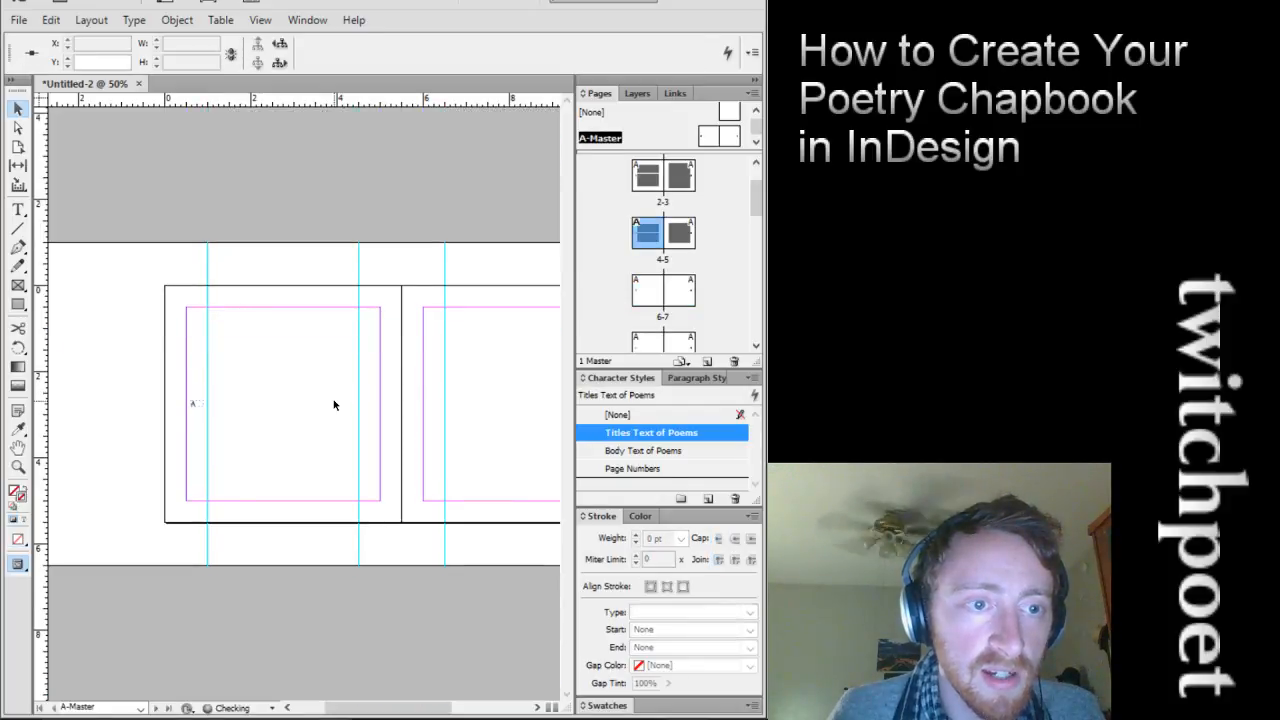
Examine how titles and poems sit within the vertical guides from page 1 through the spreads 2-3 and 4-5
double_click(648, 238)
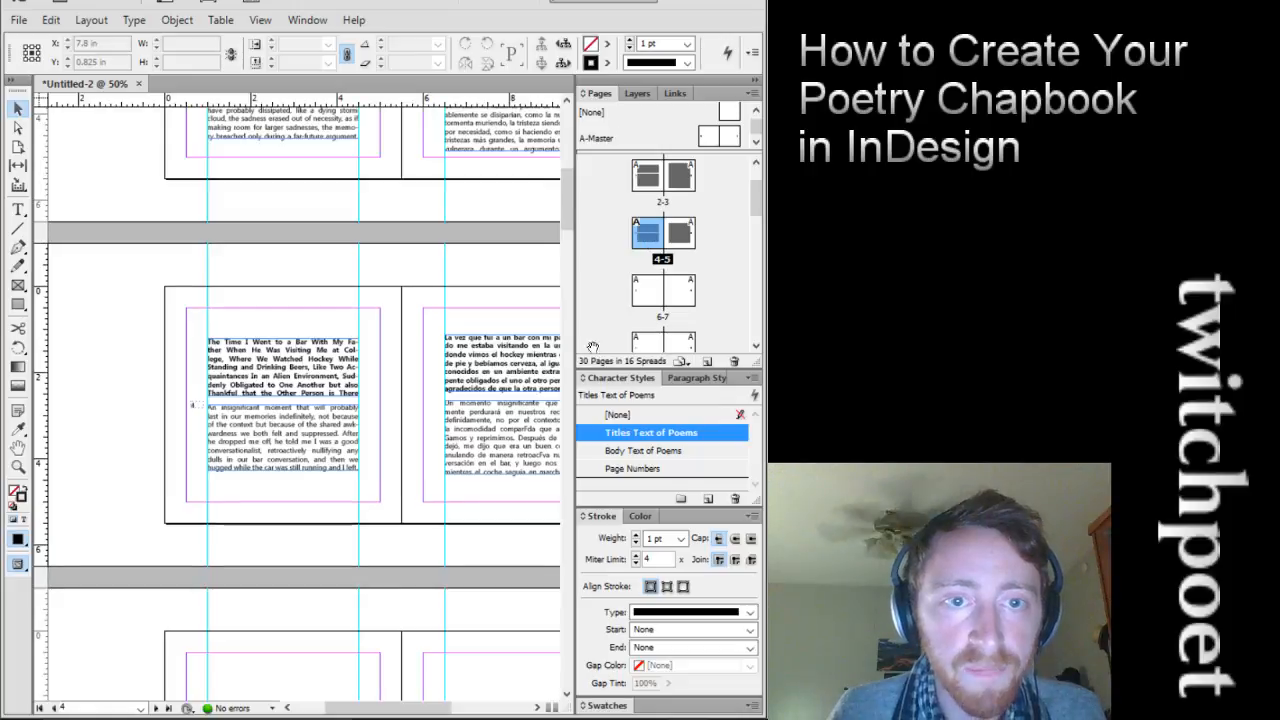
left_click_drag(565, 205, 566, 160)
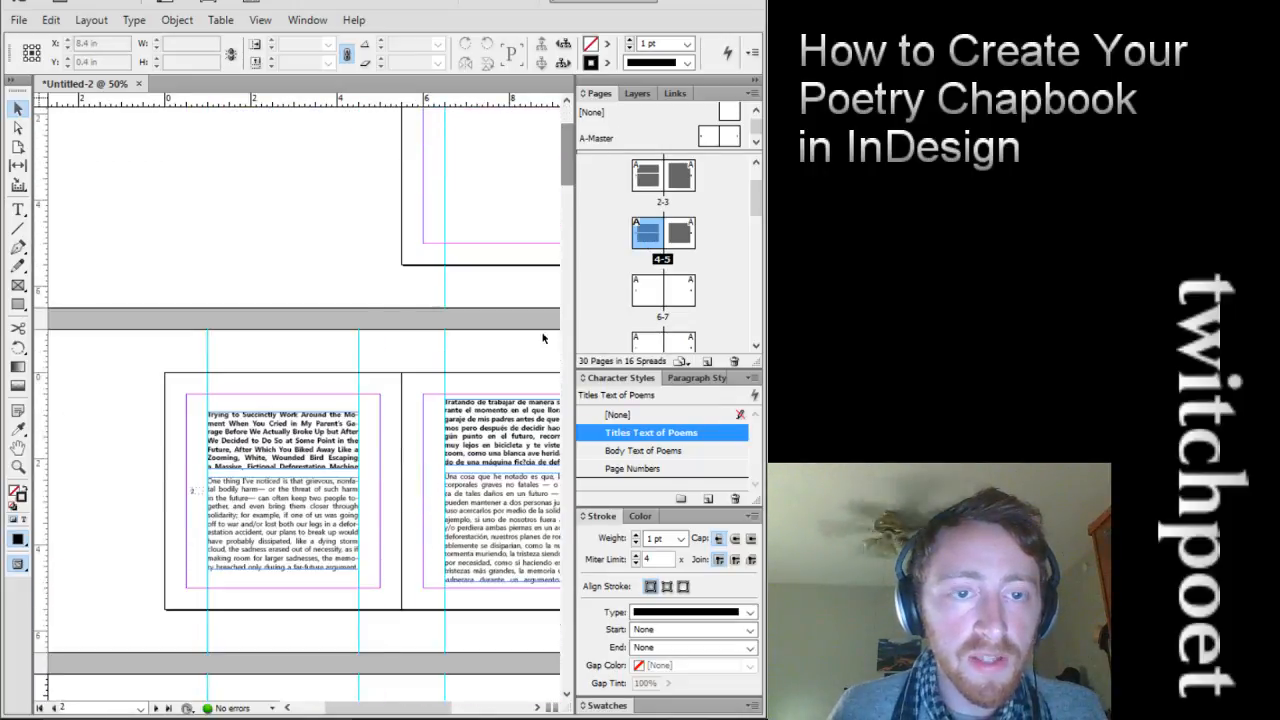
left_click_drag(380, 713, 401, 710)
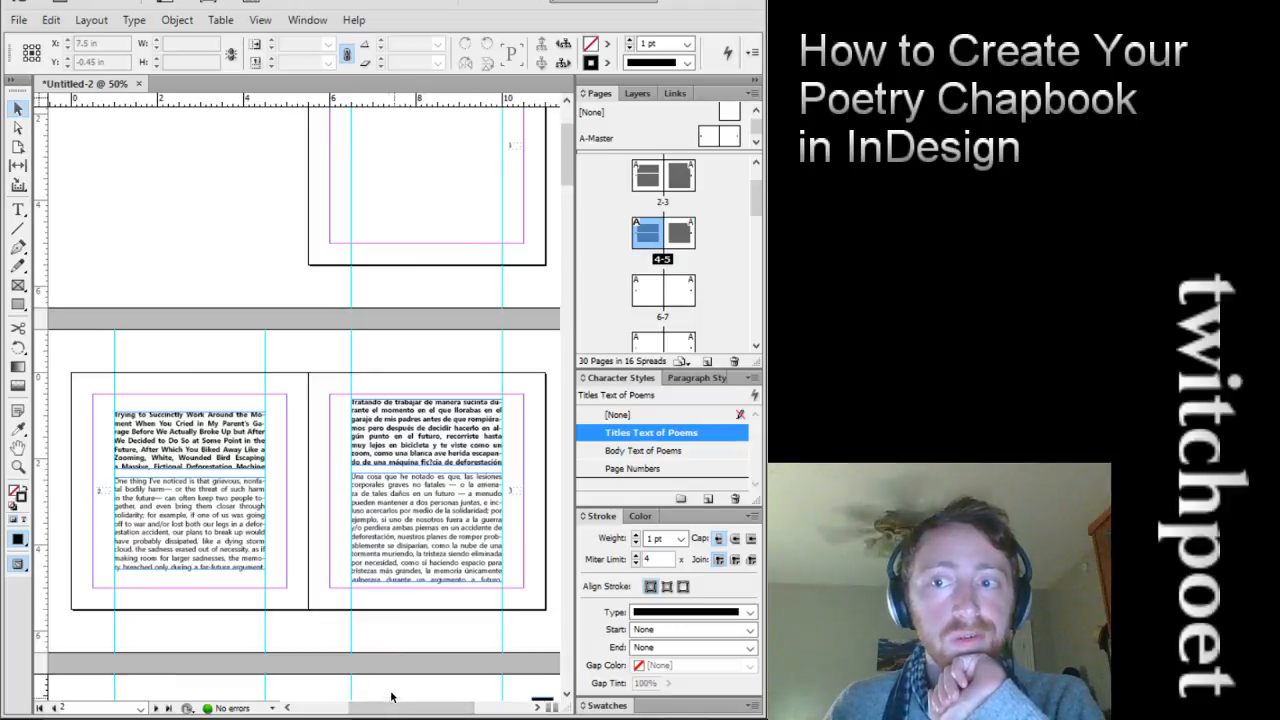
left_click_drag(567, 192, 565, 152)
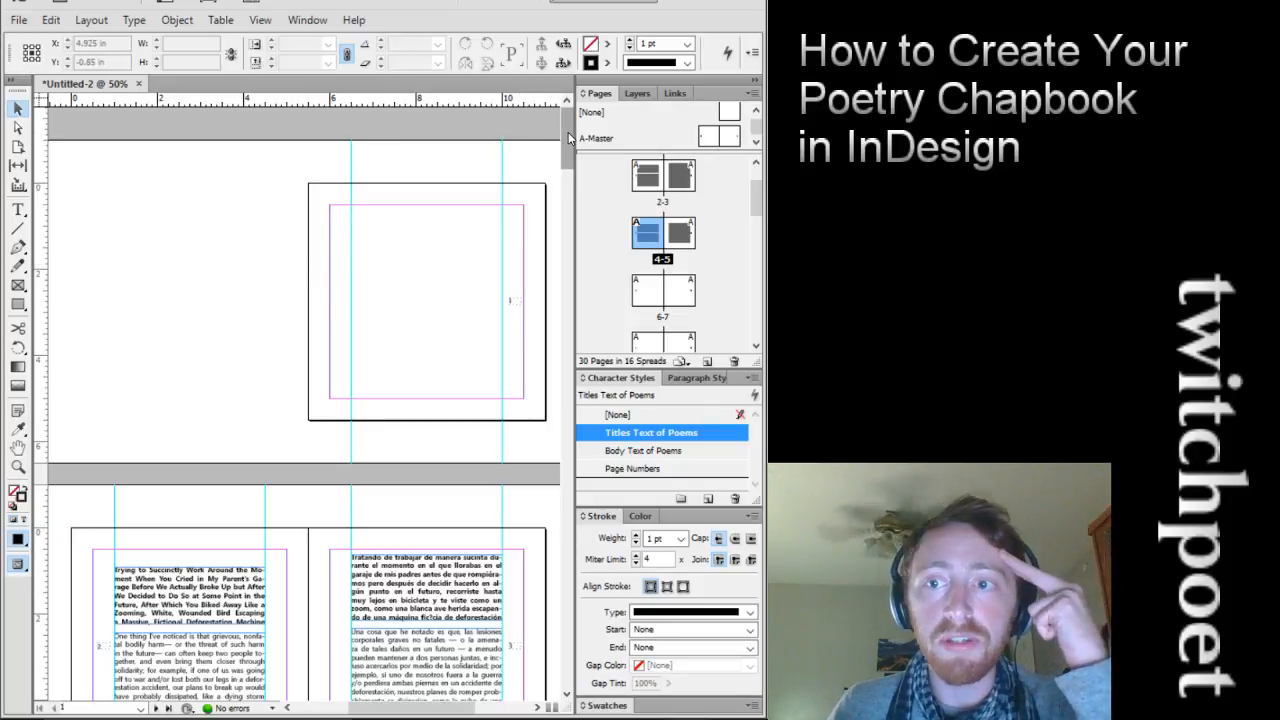
left_click_drag(569, 137, 548, 203)
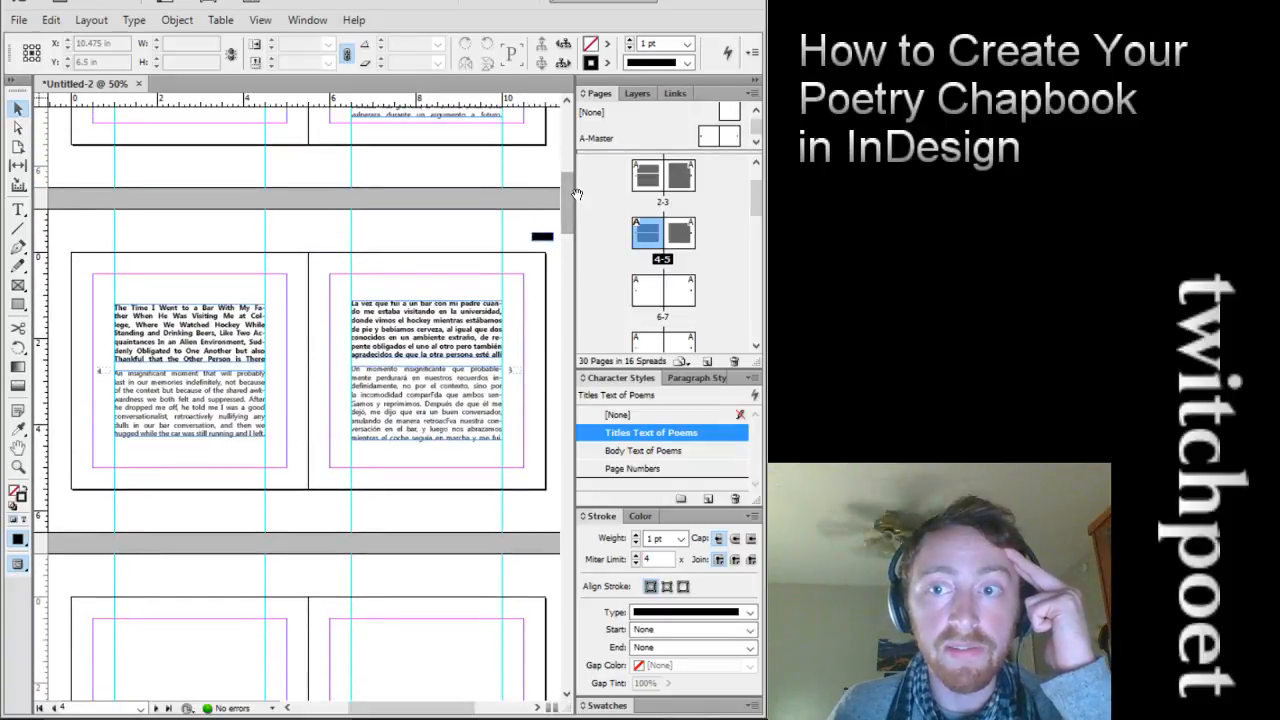
left_click_drag(567, 198, 572, 206)
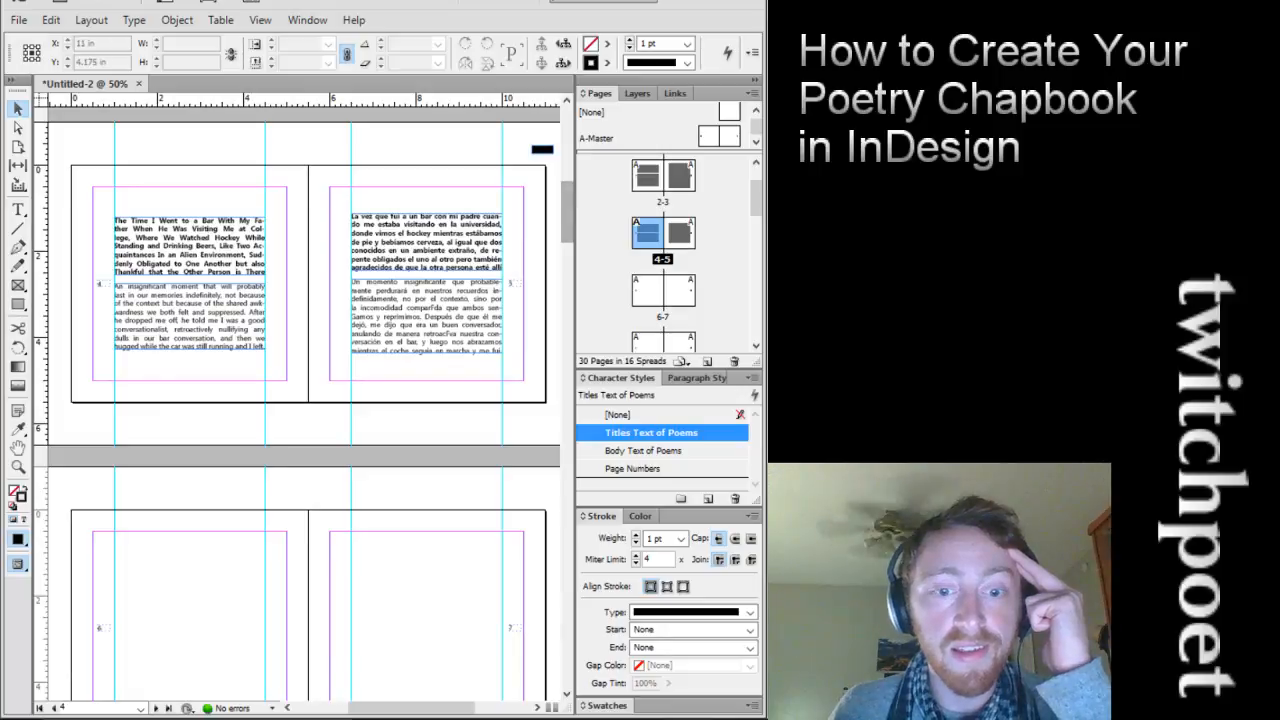
mouse_move(422, 678)
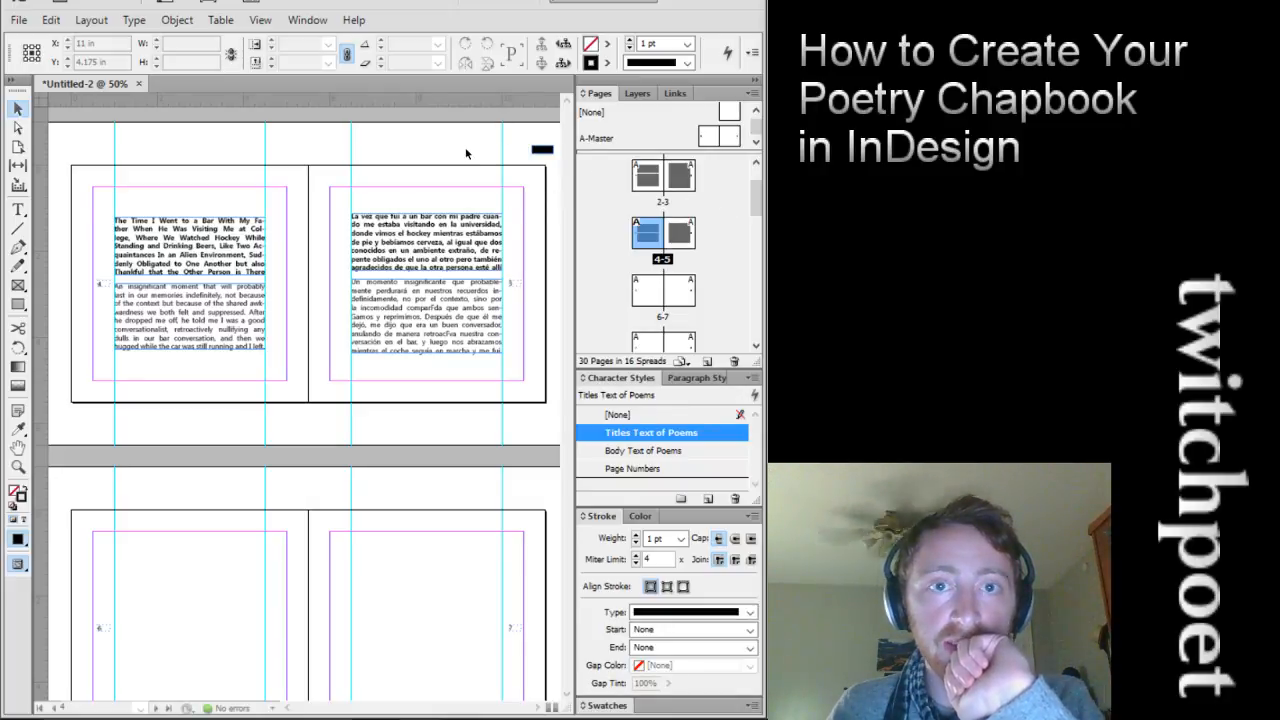
key("ctrl+r")
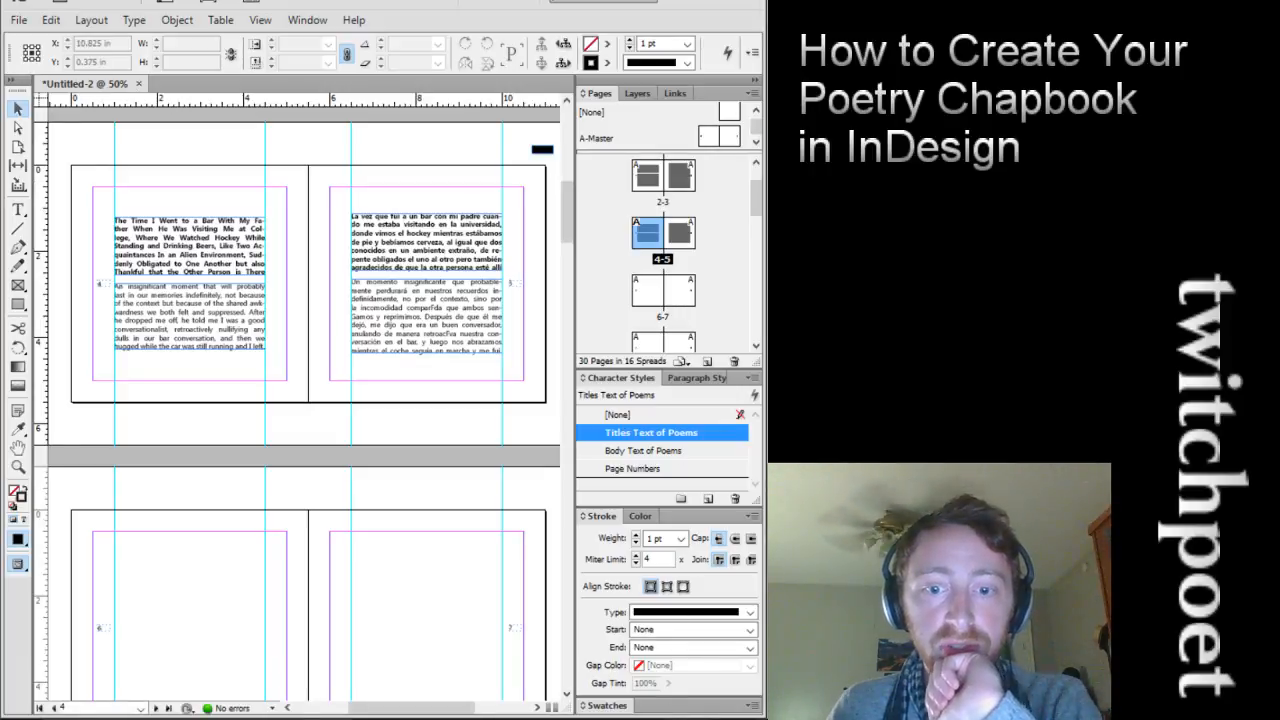
key("ctrl+r")
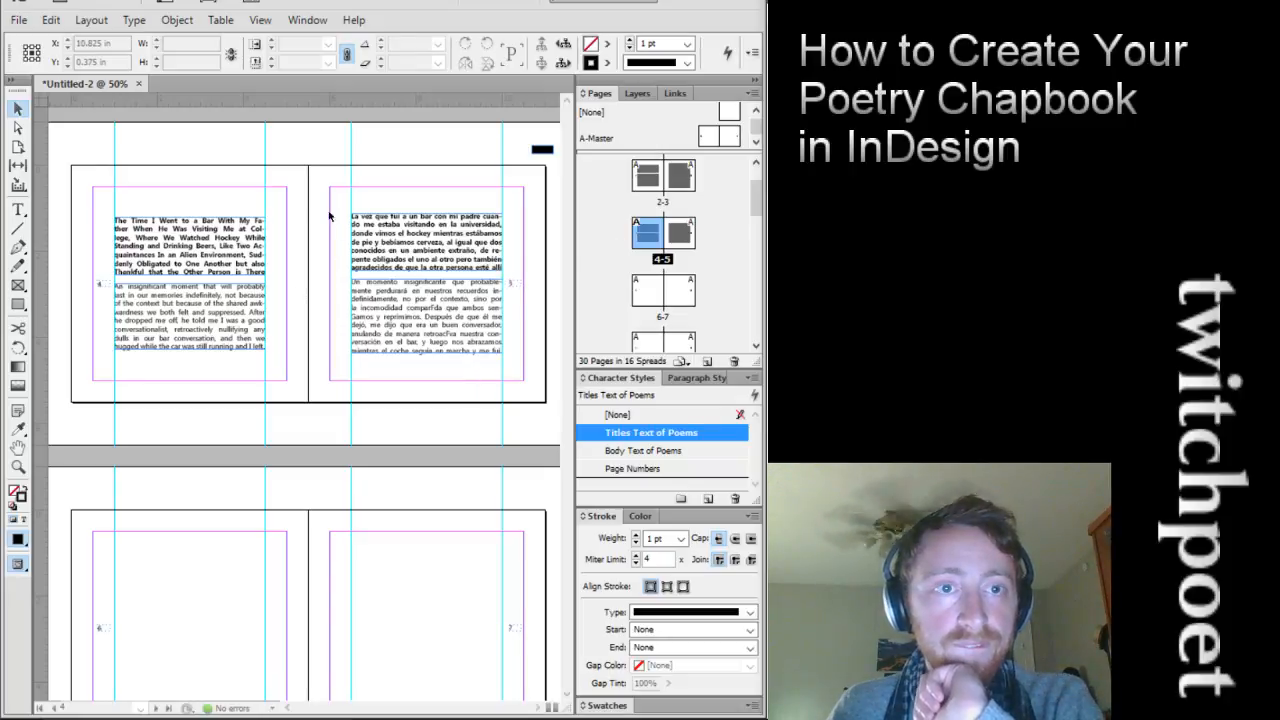
key("ctrl+r")
scroll(322, 209, "up", 5)
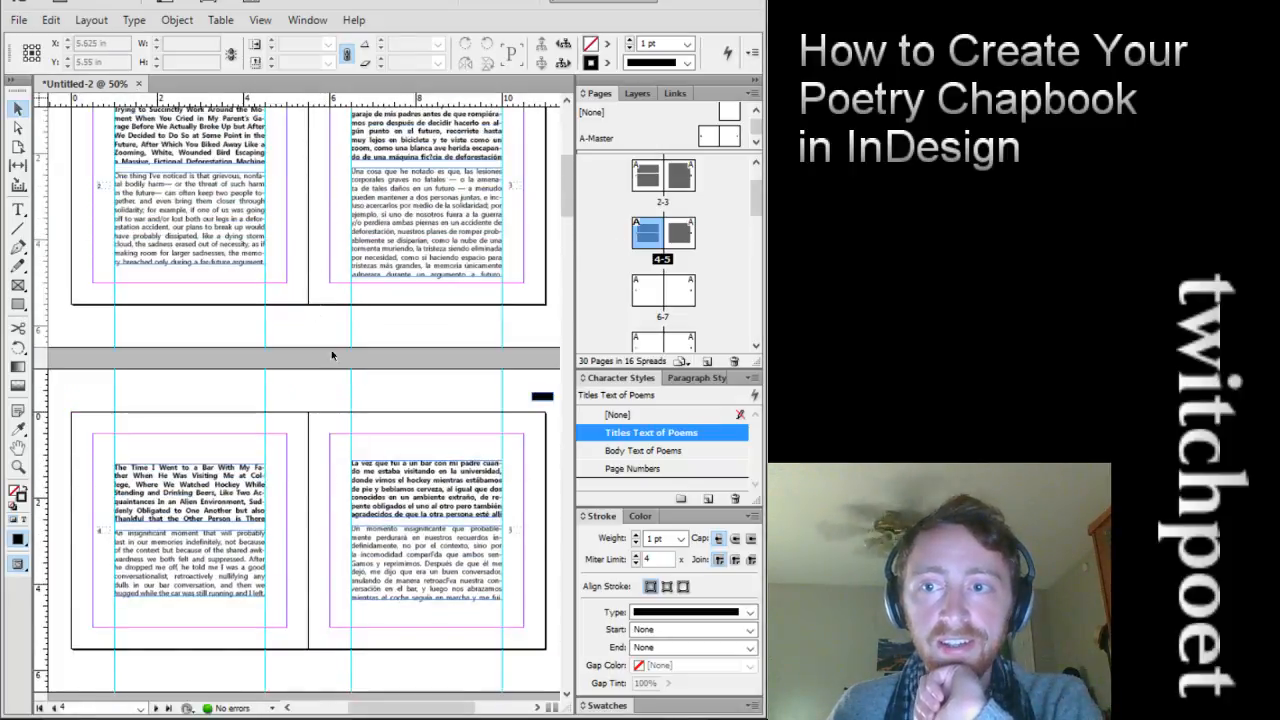
scroll(333, 355, "up", 3)
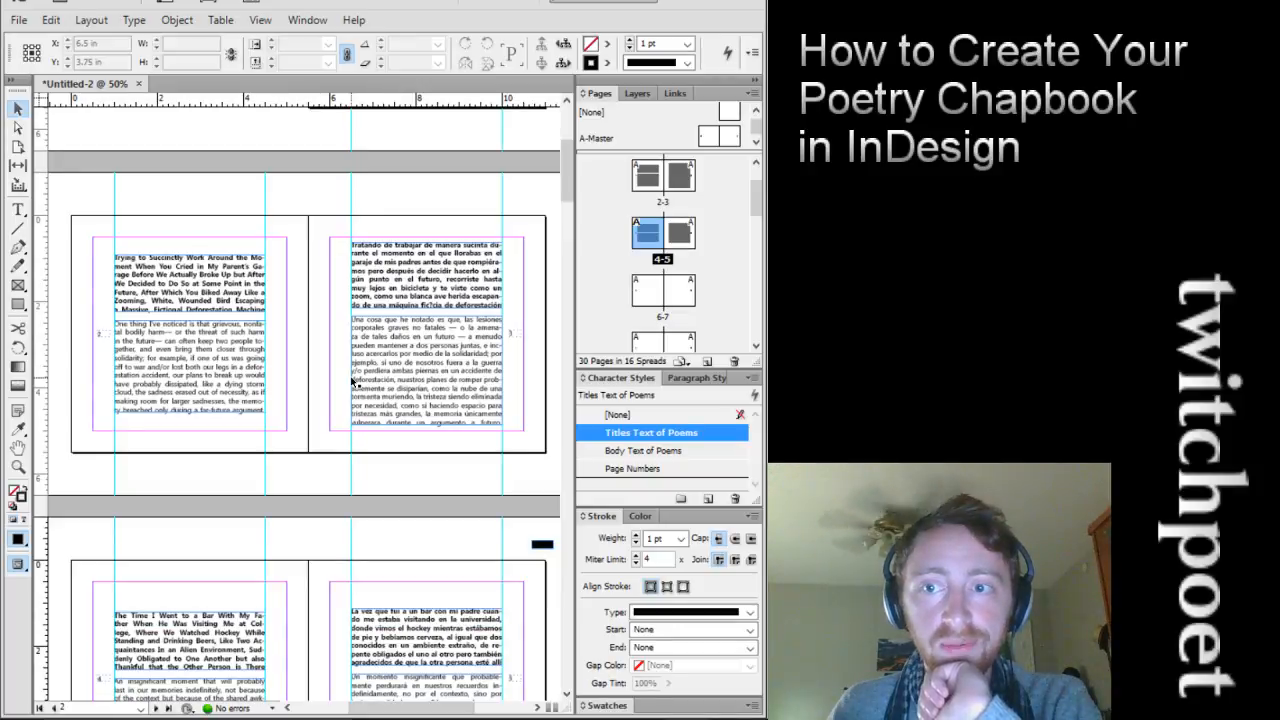
scroll(352, 381, "up", 3)
scroll(340, 372, "down", 3)
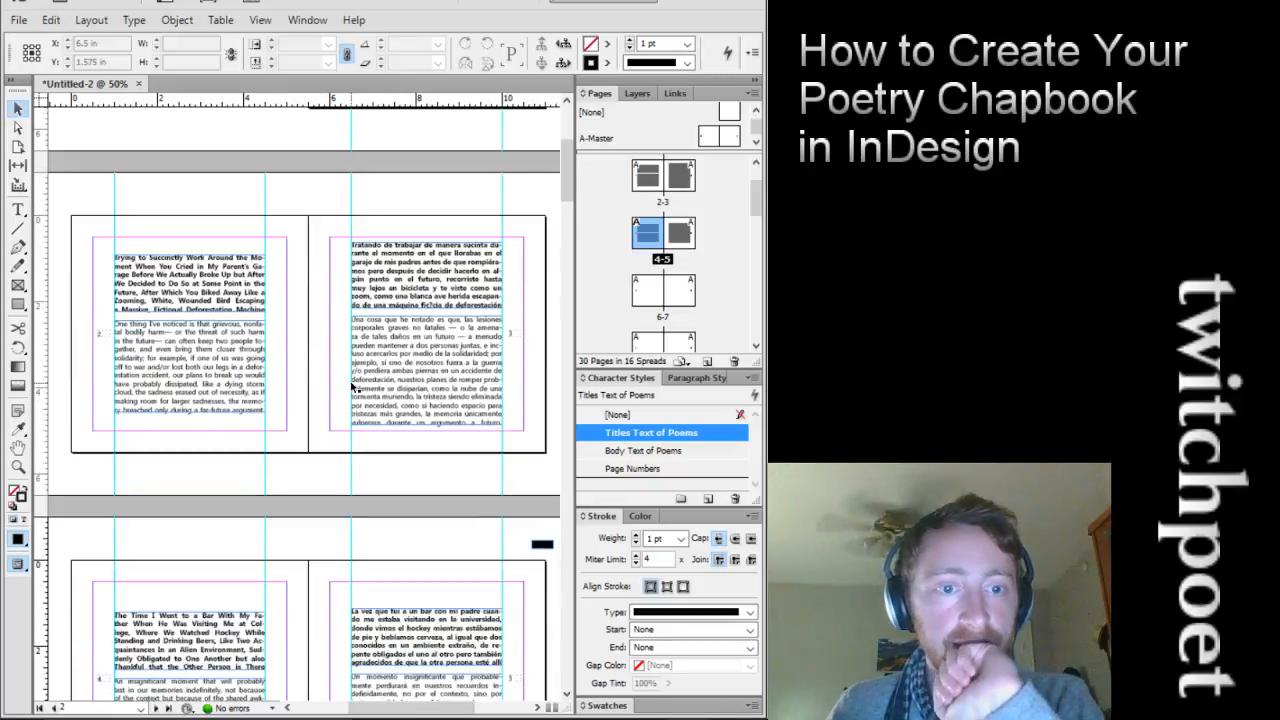
Compare the title and poem placement on pages 2 and 4 in presentation mode, ending back at spread 4-5 in the normal view
key("shift+w")
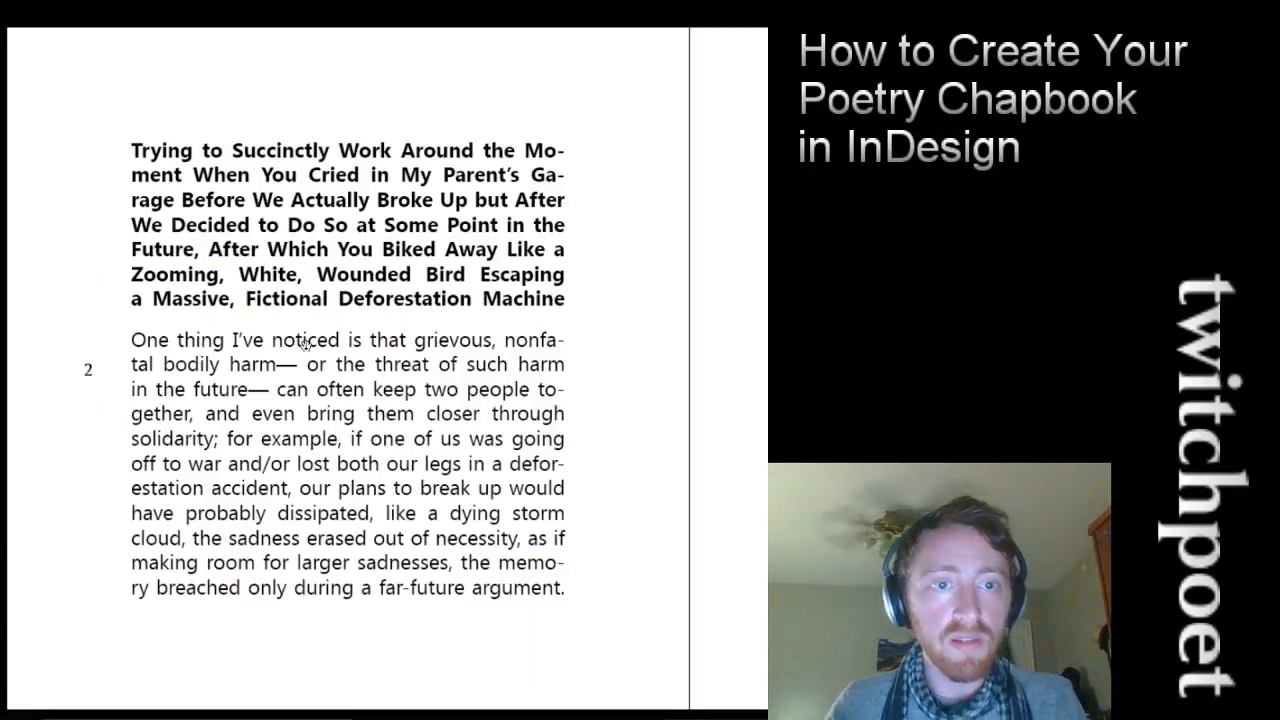
left_click(311, 358)
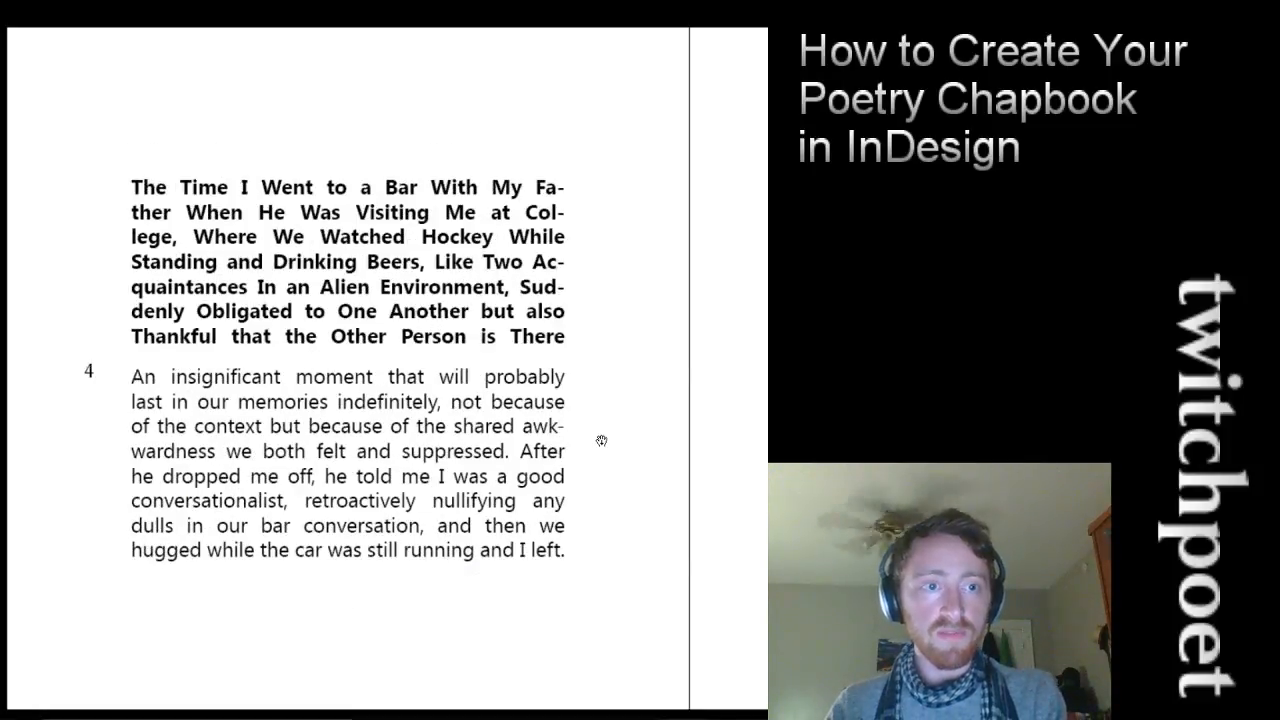
key("Left")
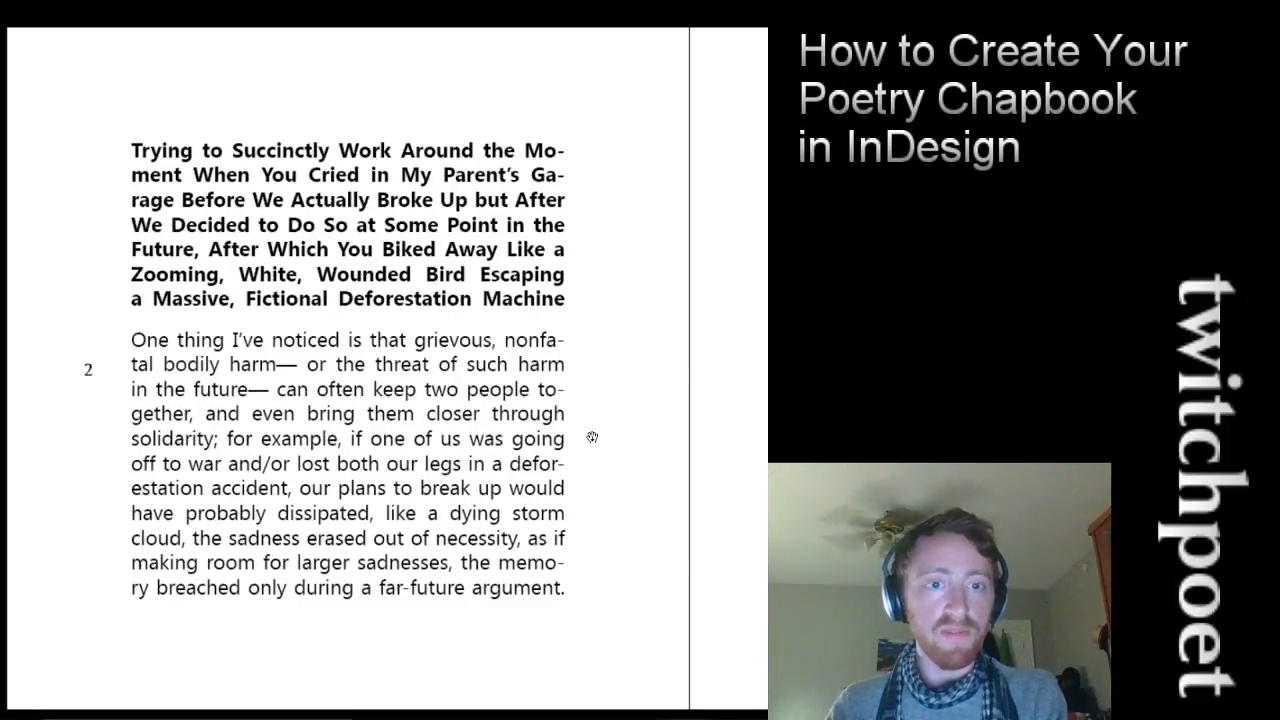
key("Right")
key("Left")
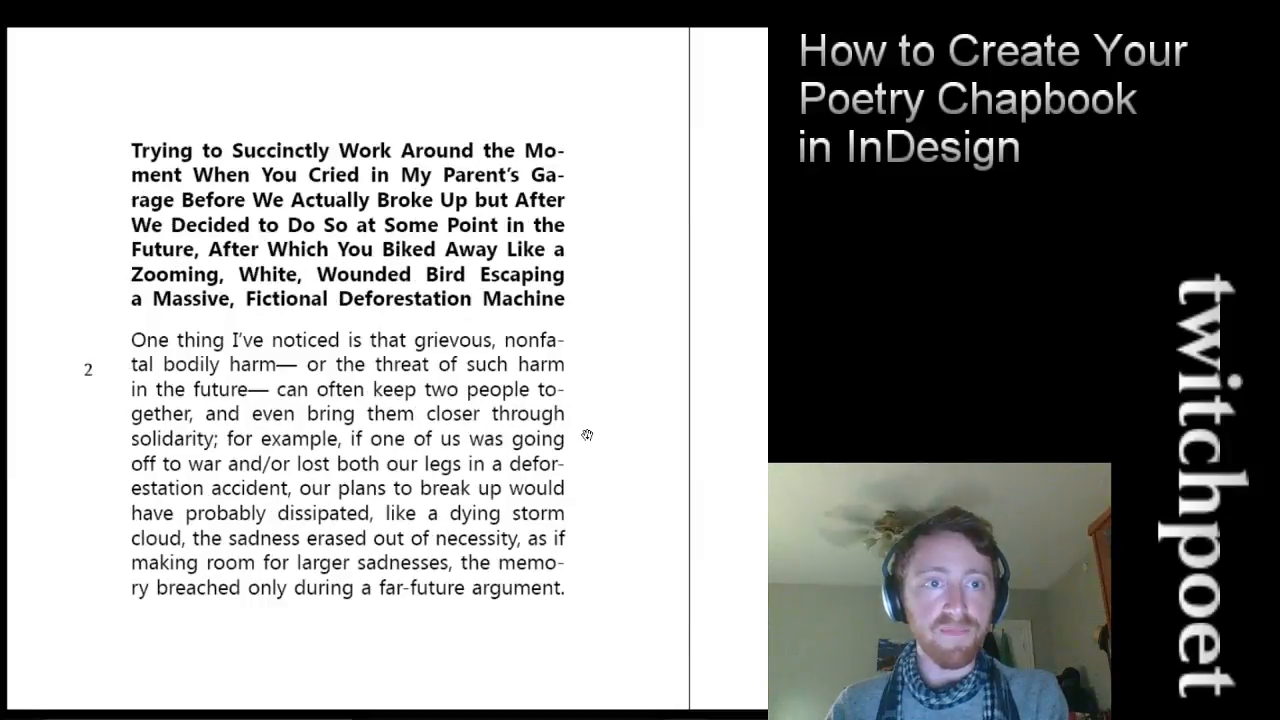
key("Escape")
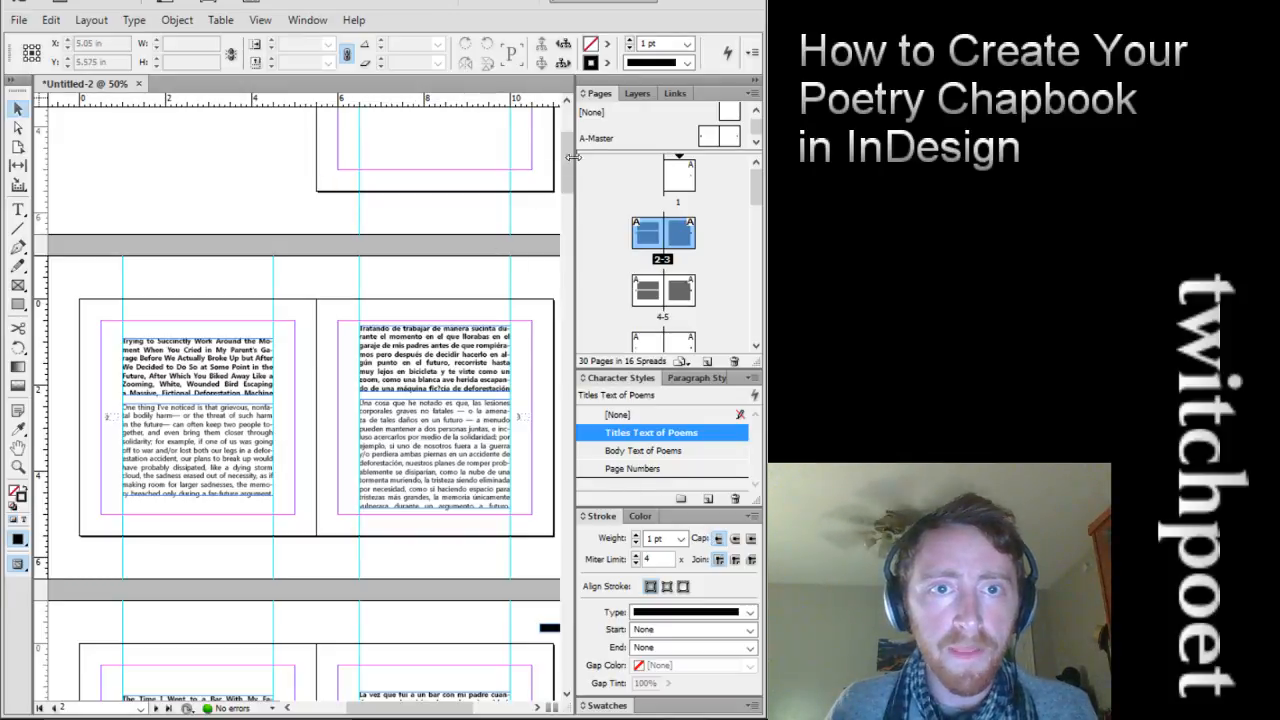
left_click_drag(567, 155, 565, 222)
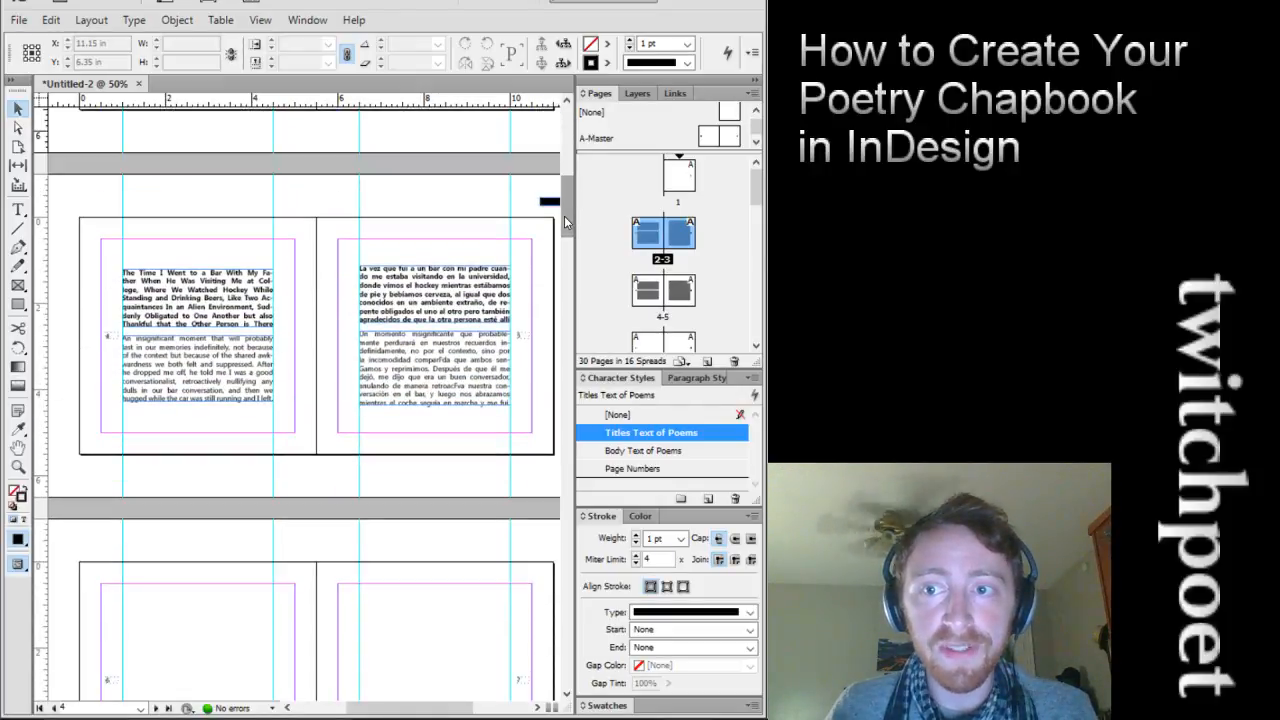